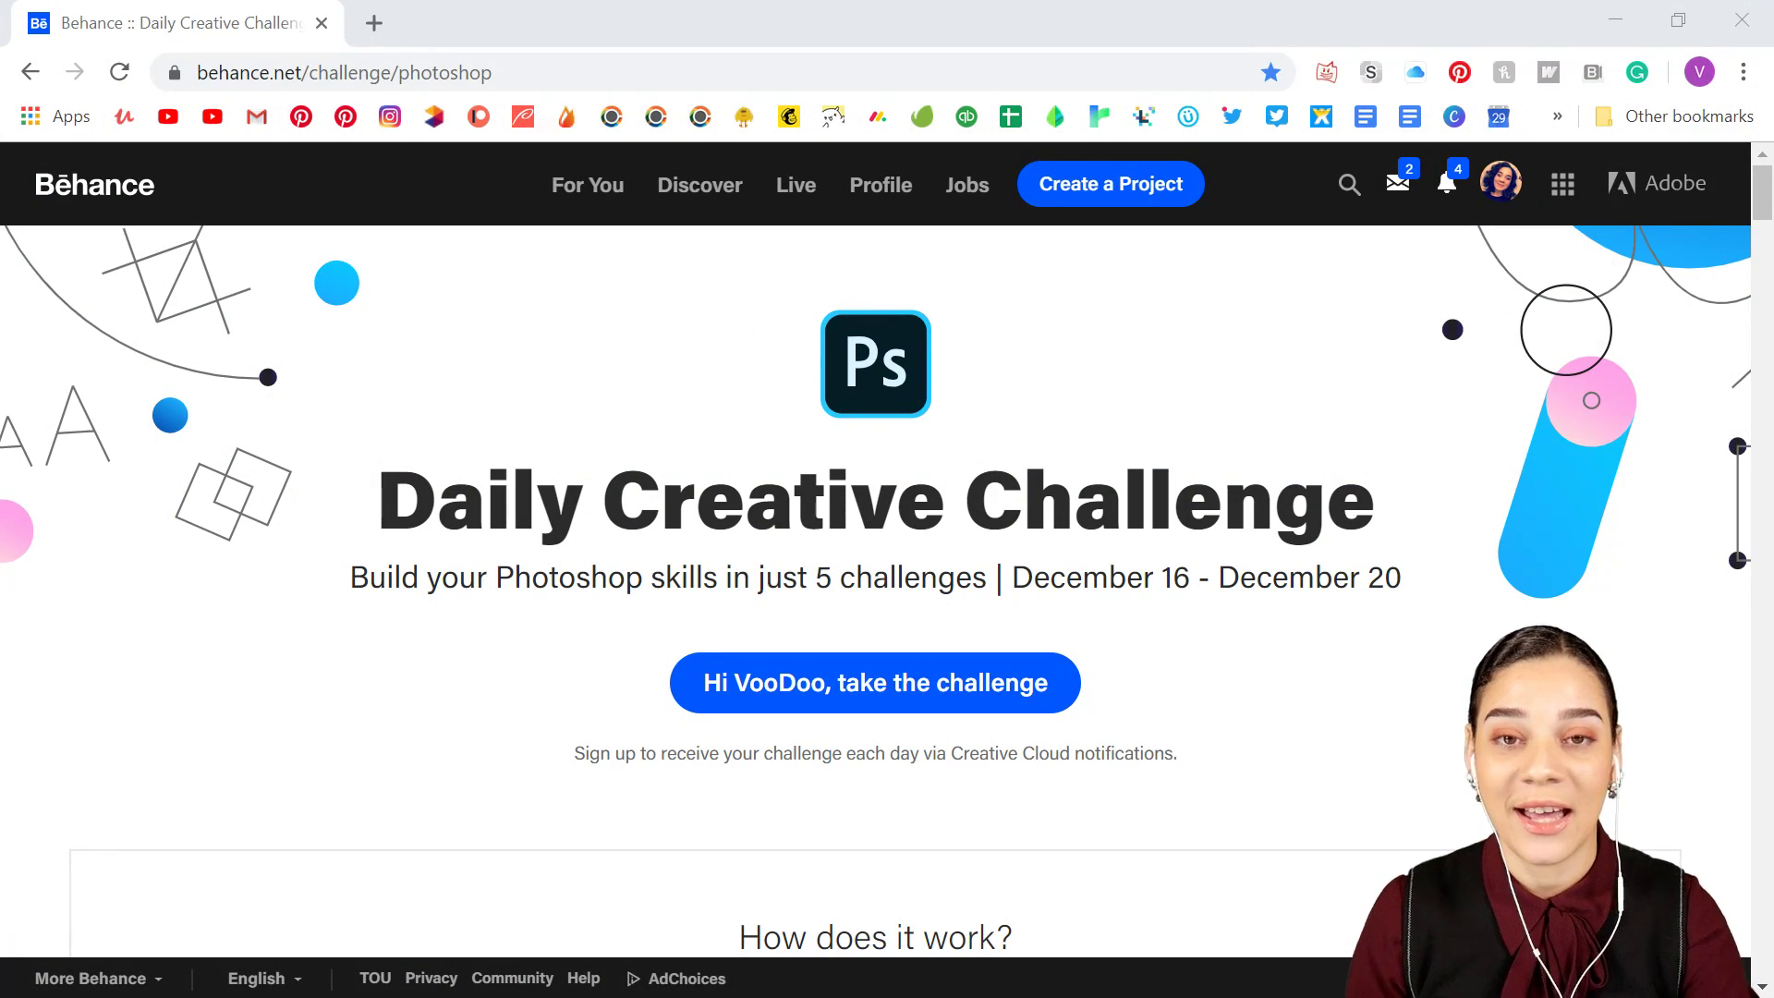
Look through the Daily Creative Challenge page's explanation of how it works and its list of challenges.
{"action": "scroll", "coordinate": [1224, 563], "scroll_direction": "down", "scroll_amount": 7}
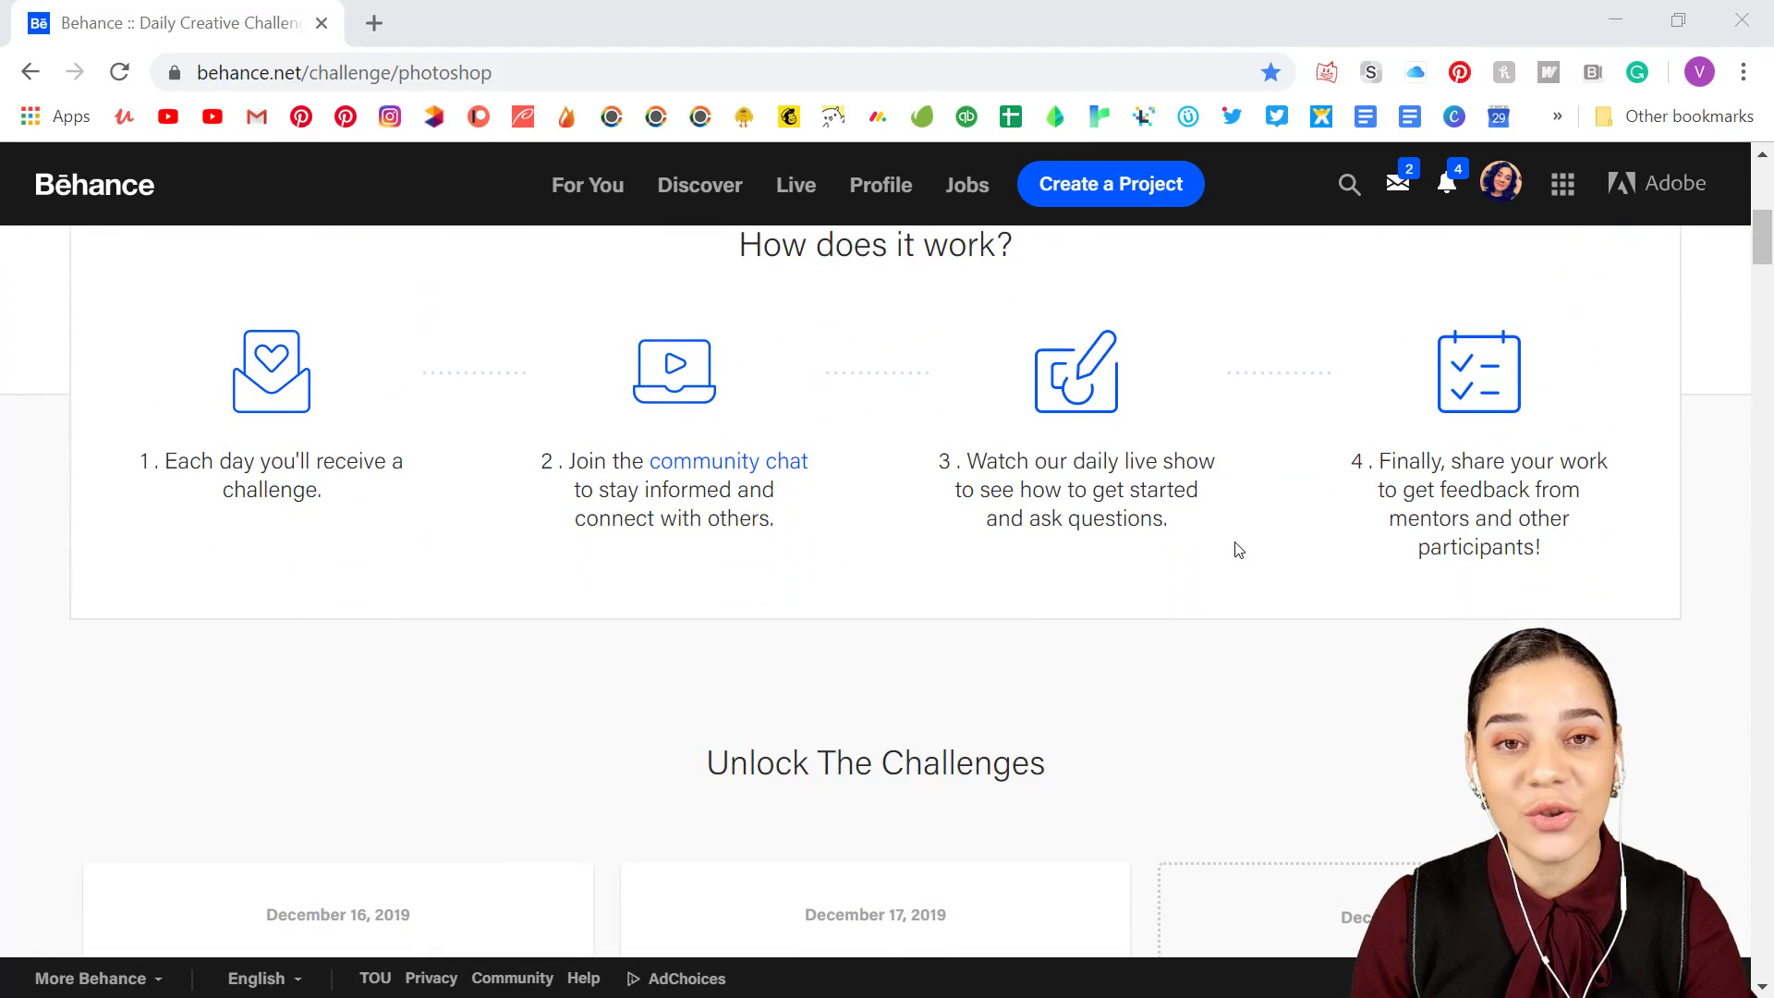
{"action": "scroll", "coordinate": [1238, 545], "scroll_direction": "down", "scroll_amount": 9}
{"action": "scroll", "coordinate": [1234, 526], "scroll_direction": "up", "scroll_amount": 3}
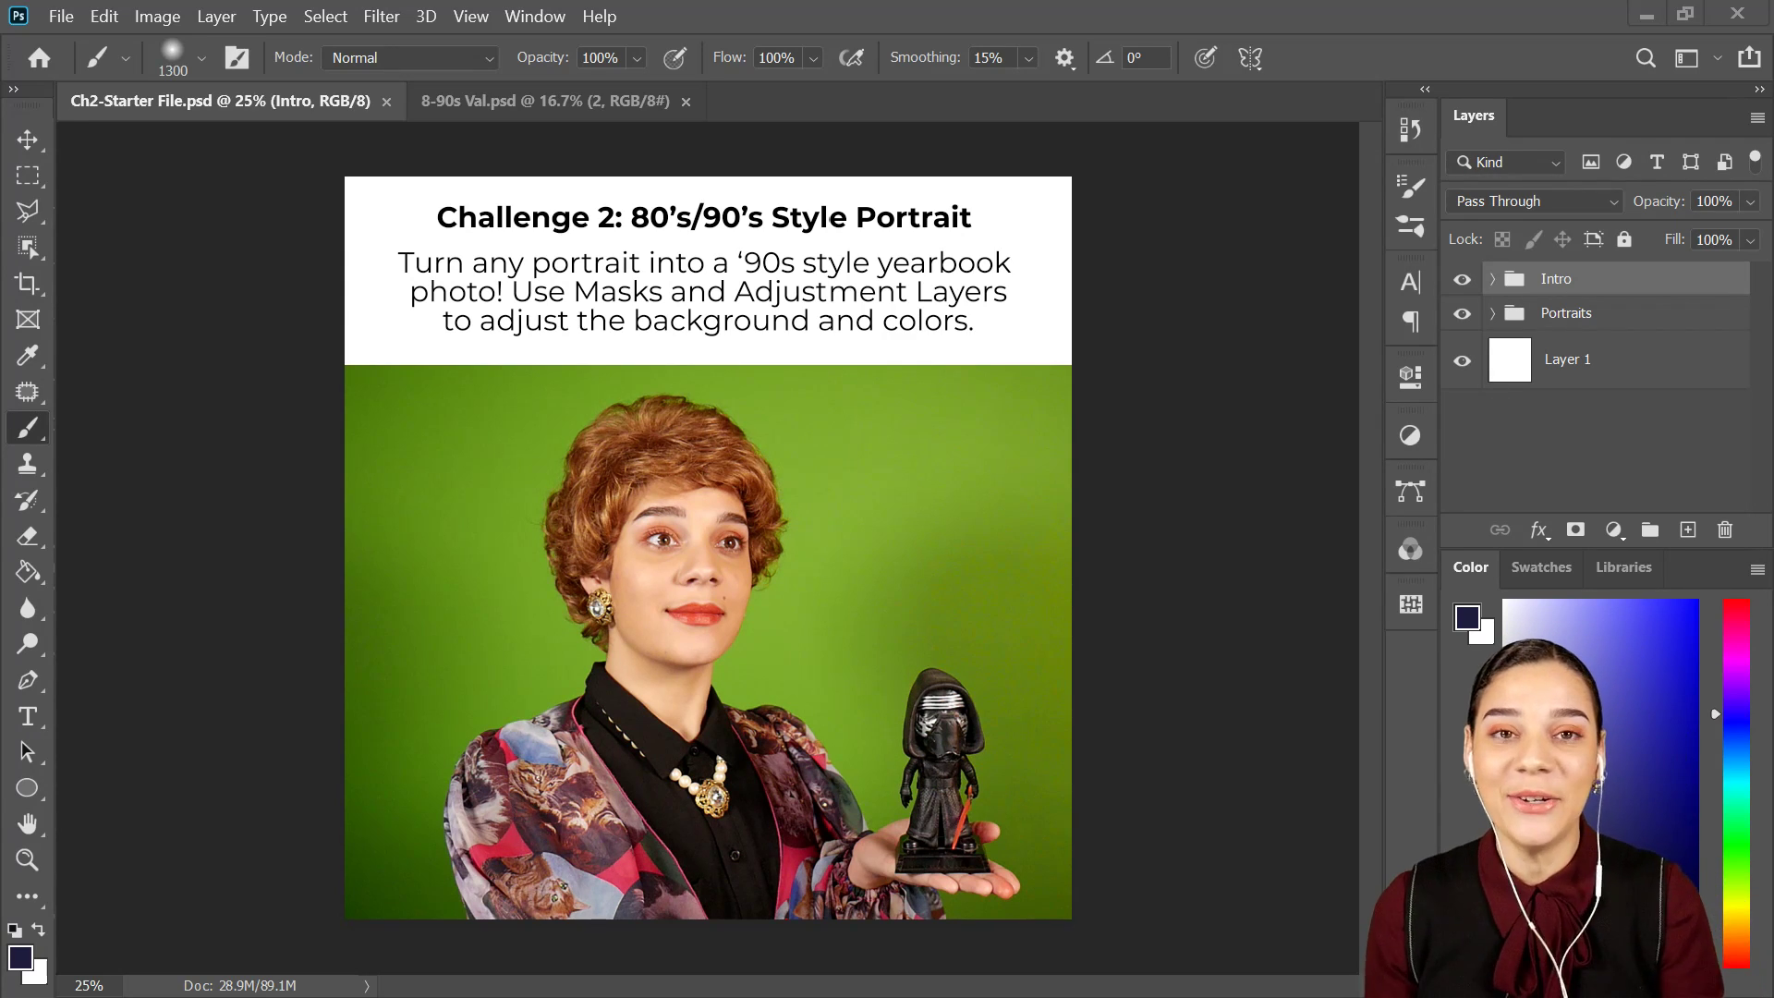
In the finished 90s portrait document, delete layer 2, Layer 2 and the front portrait group, keeping only the laser background.
{"action": "left_click", "coordinate": [575, 100]}
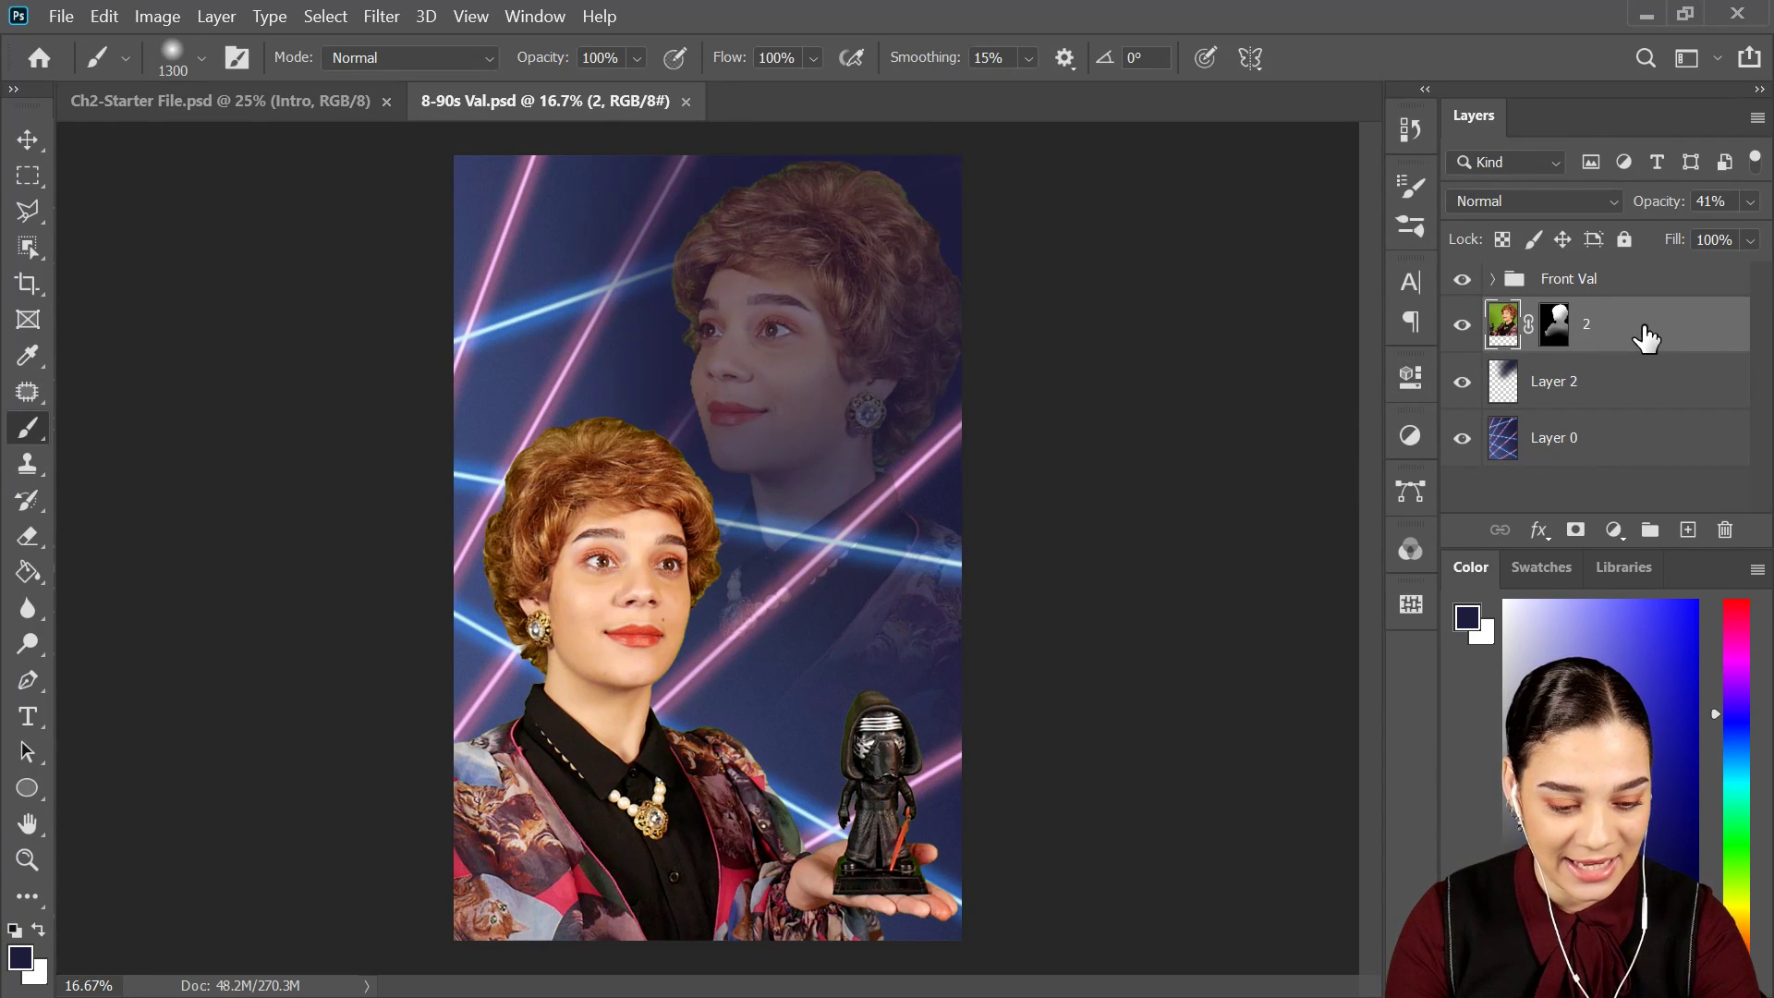
{"action": "key", "text": "Delete"}
{"action": "key", "text": "Delete"}
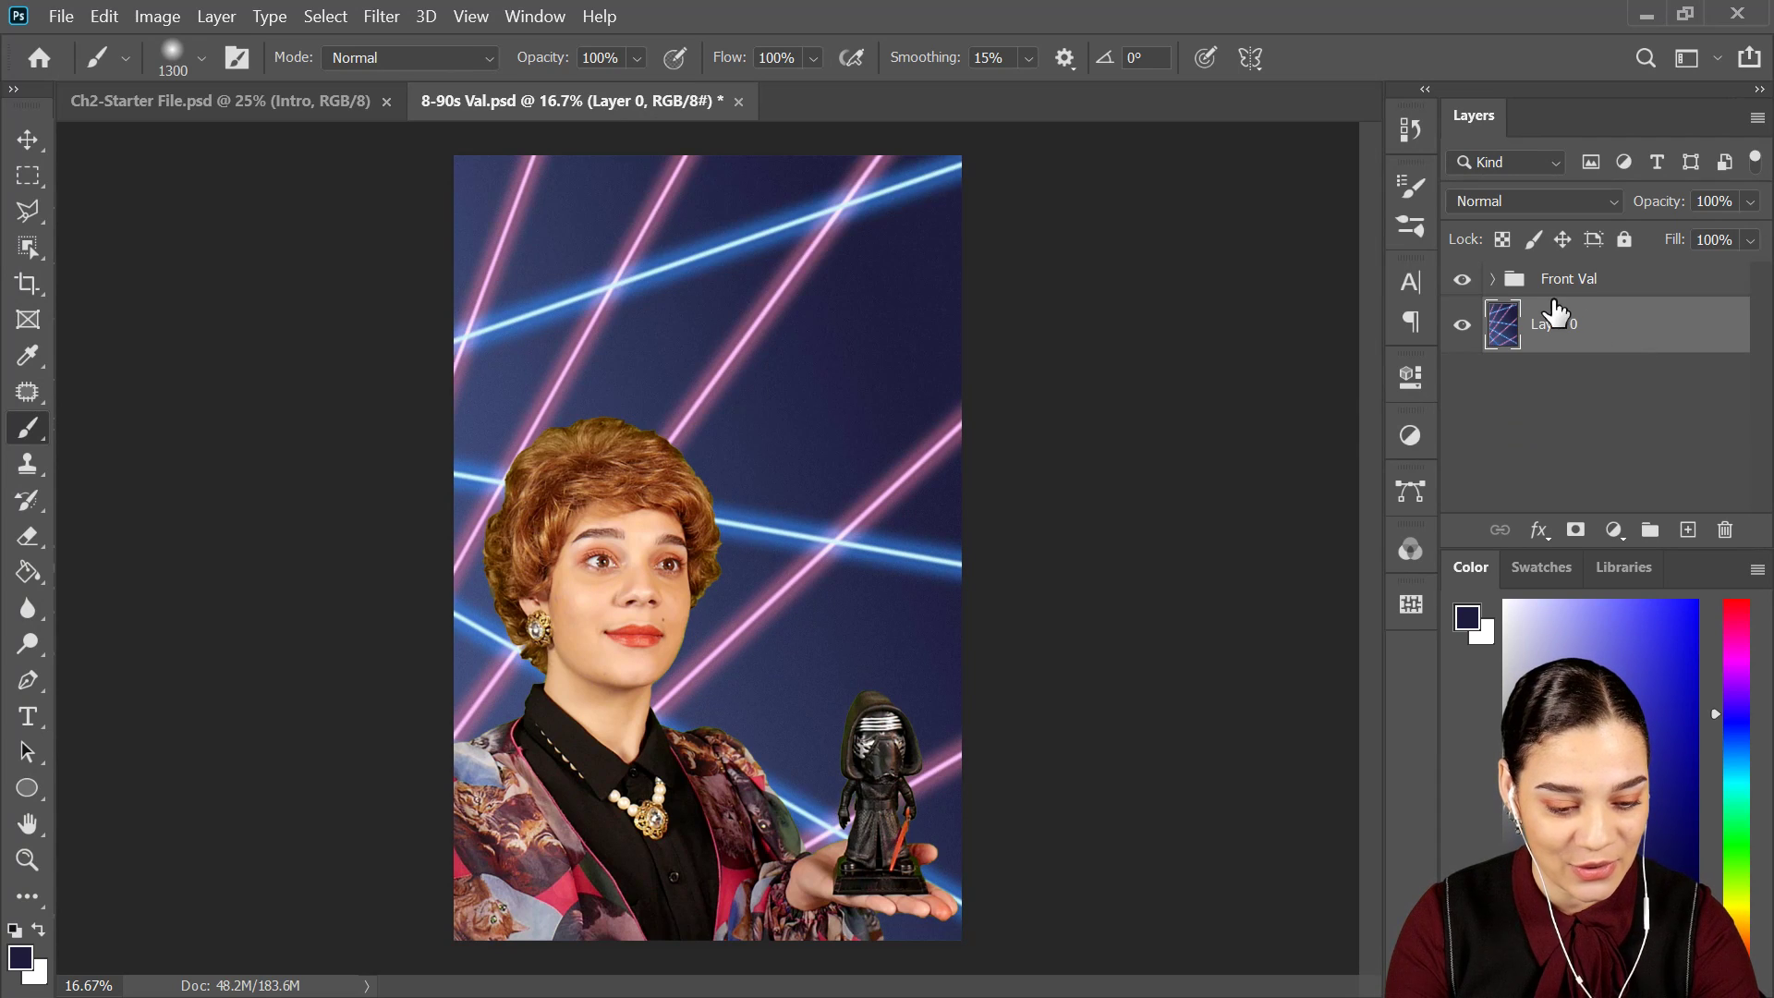
{"action": "left_click", "coordinate": [1506, 282]}
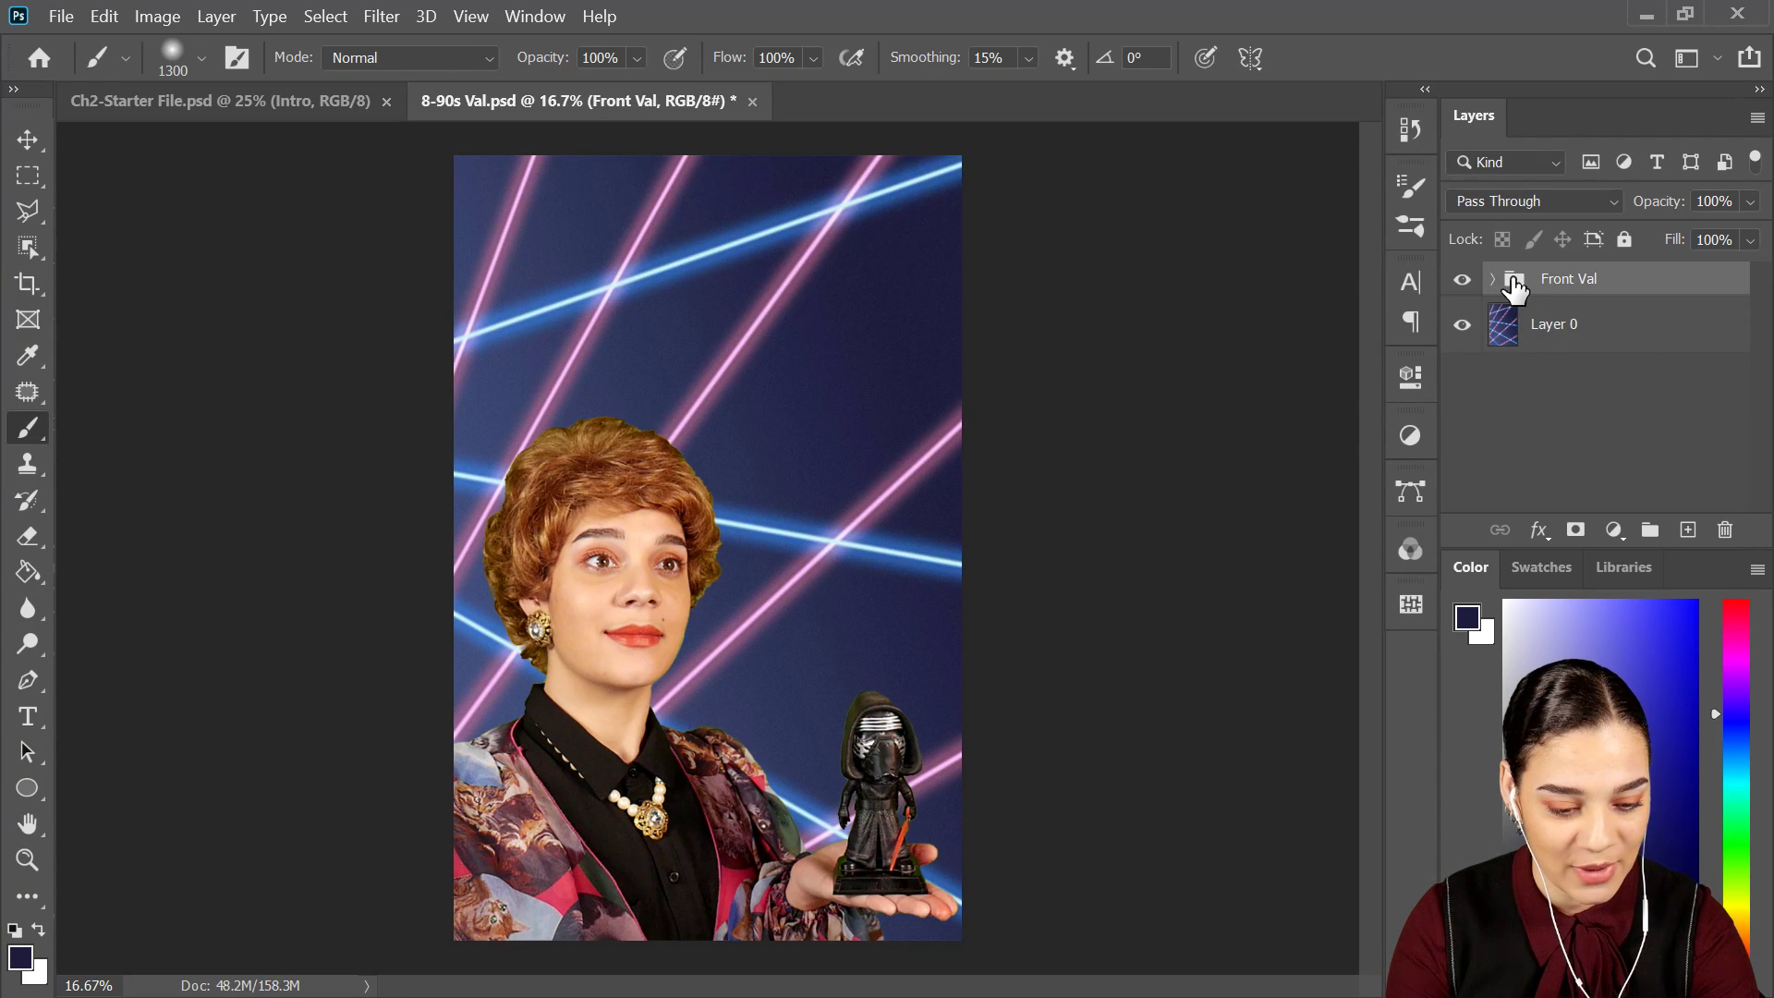
{"action": "key", "text": "Delete"}
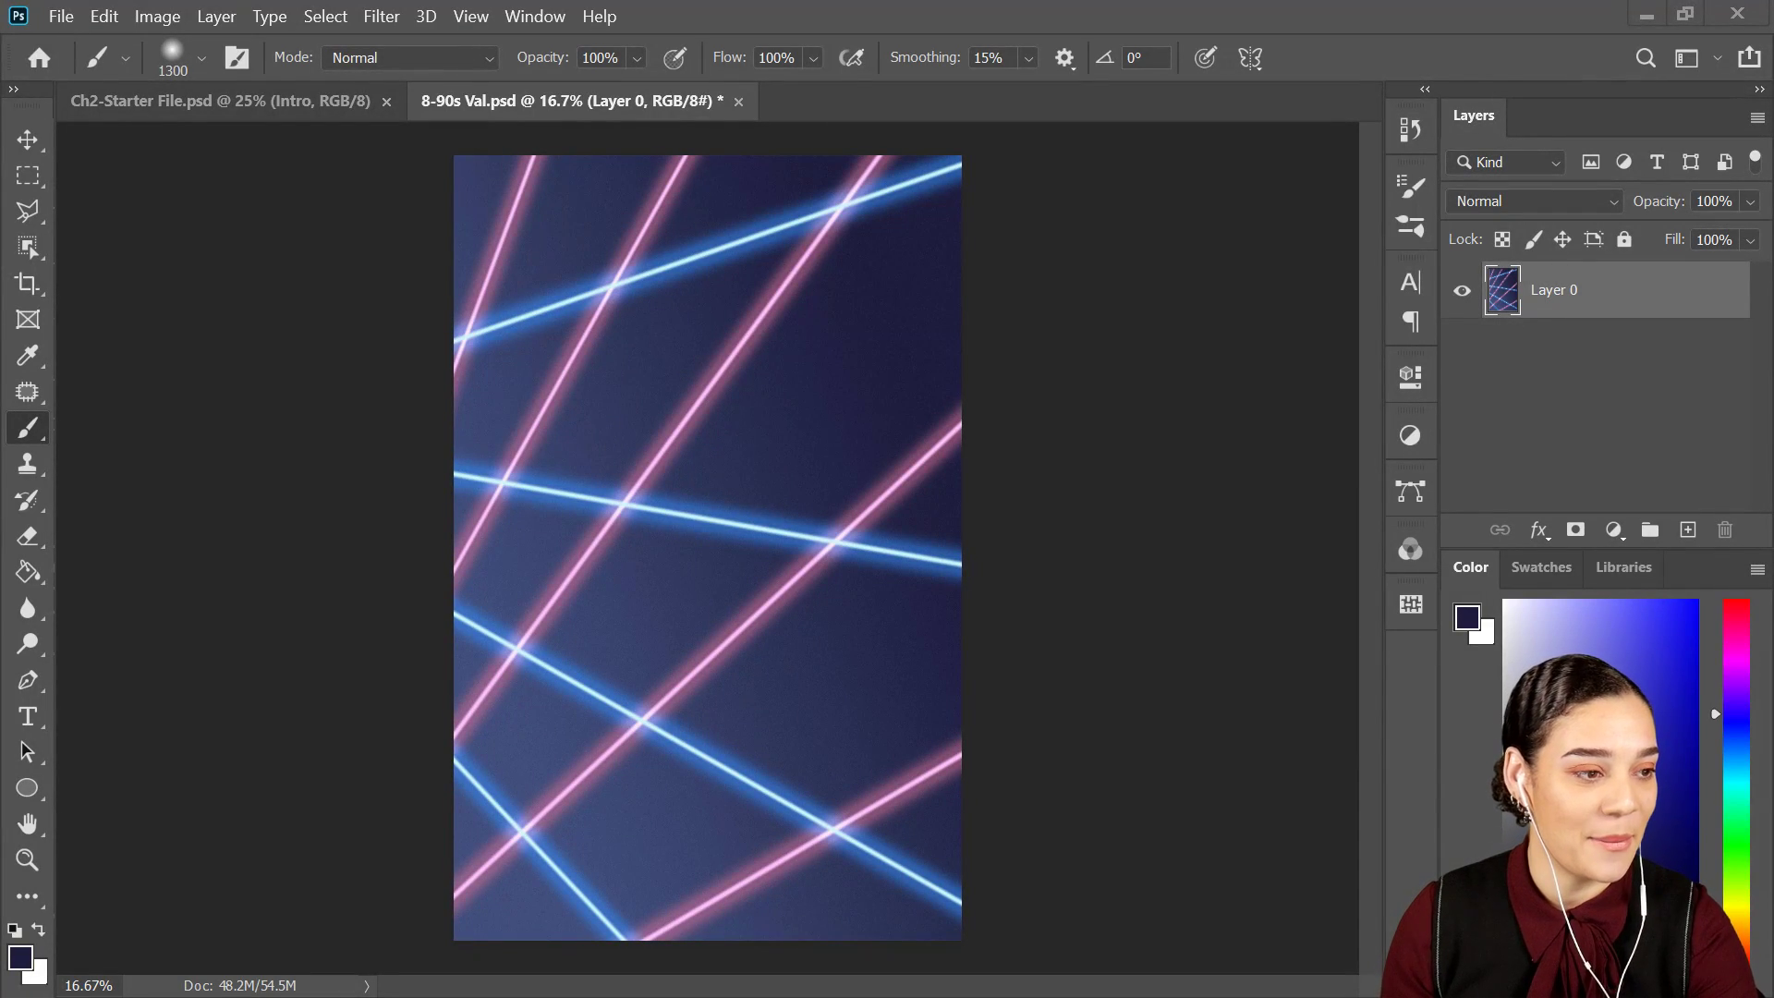
Place portrait images 1 and 2 over the laser background as smart objects, and hide layer 2.
{"action": "left_click_drag", "start_coordinate": [976, 338], "coordinate": [832, 427]}
{"action": "key", "text": "Return"}
{"action": "key", "text": "Return"}
{"action": "key", "text": "b"}
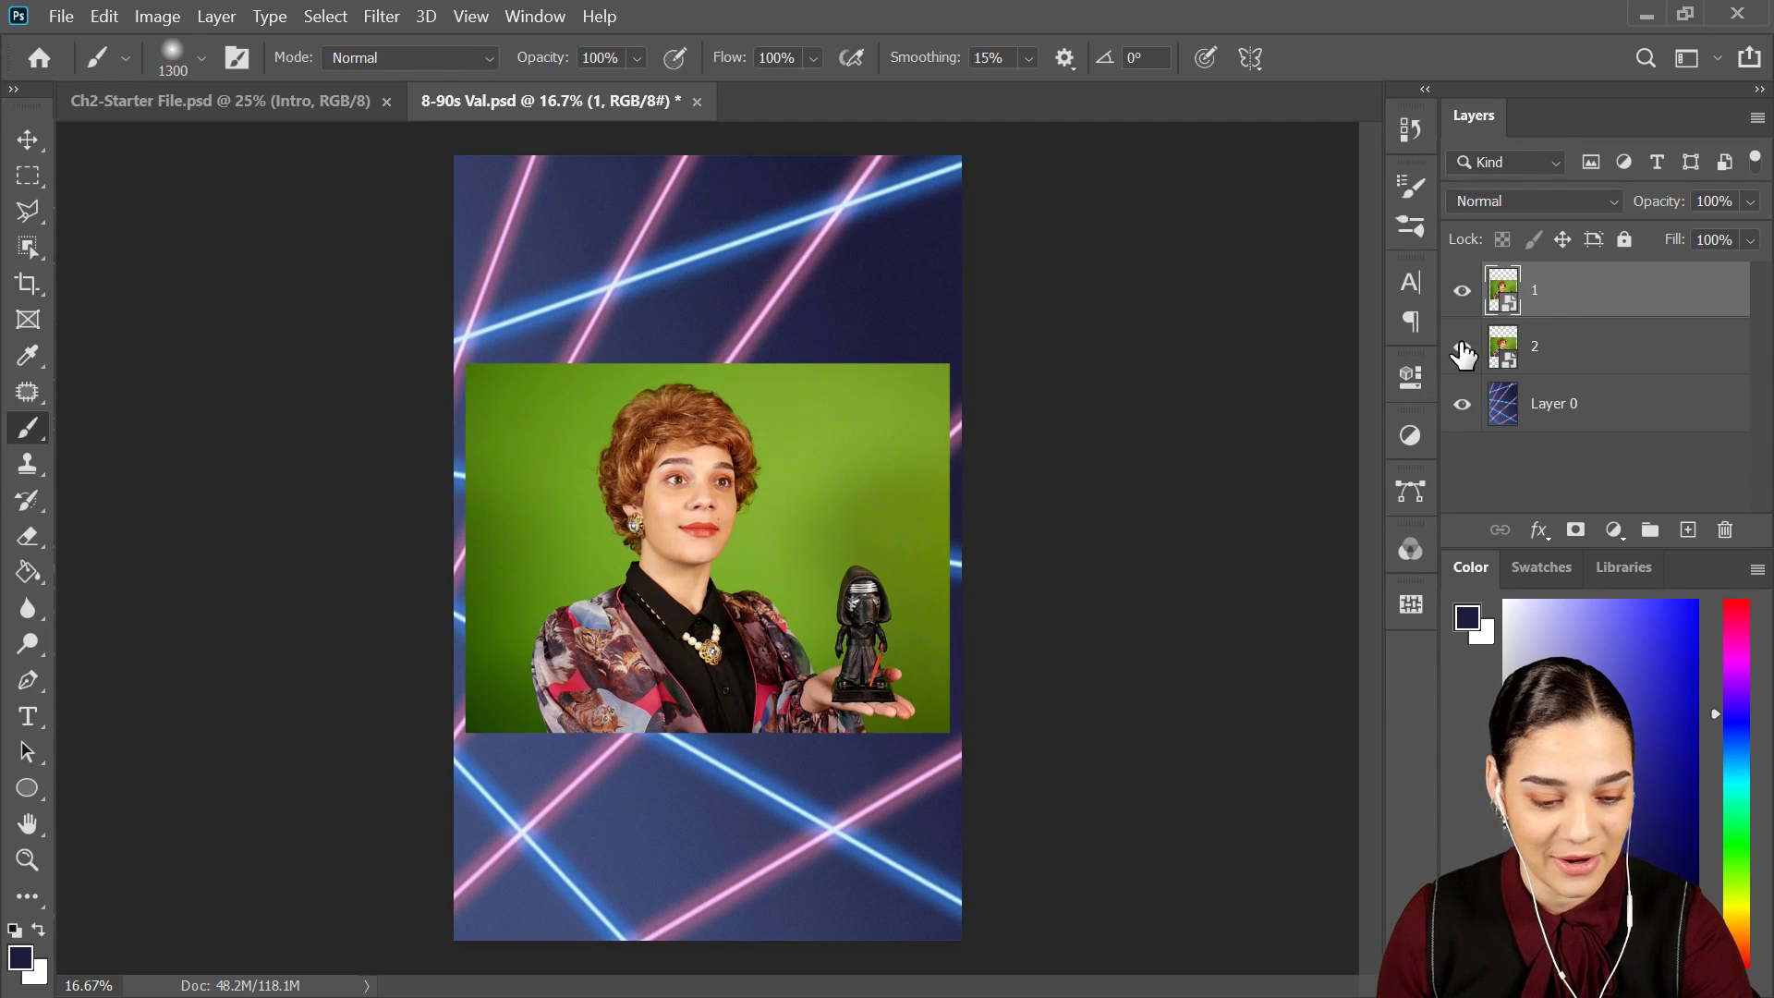
{"action": "left_click", "coordinate": [1463, 349]}
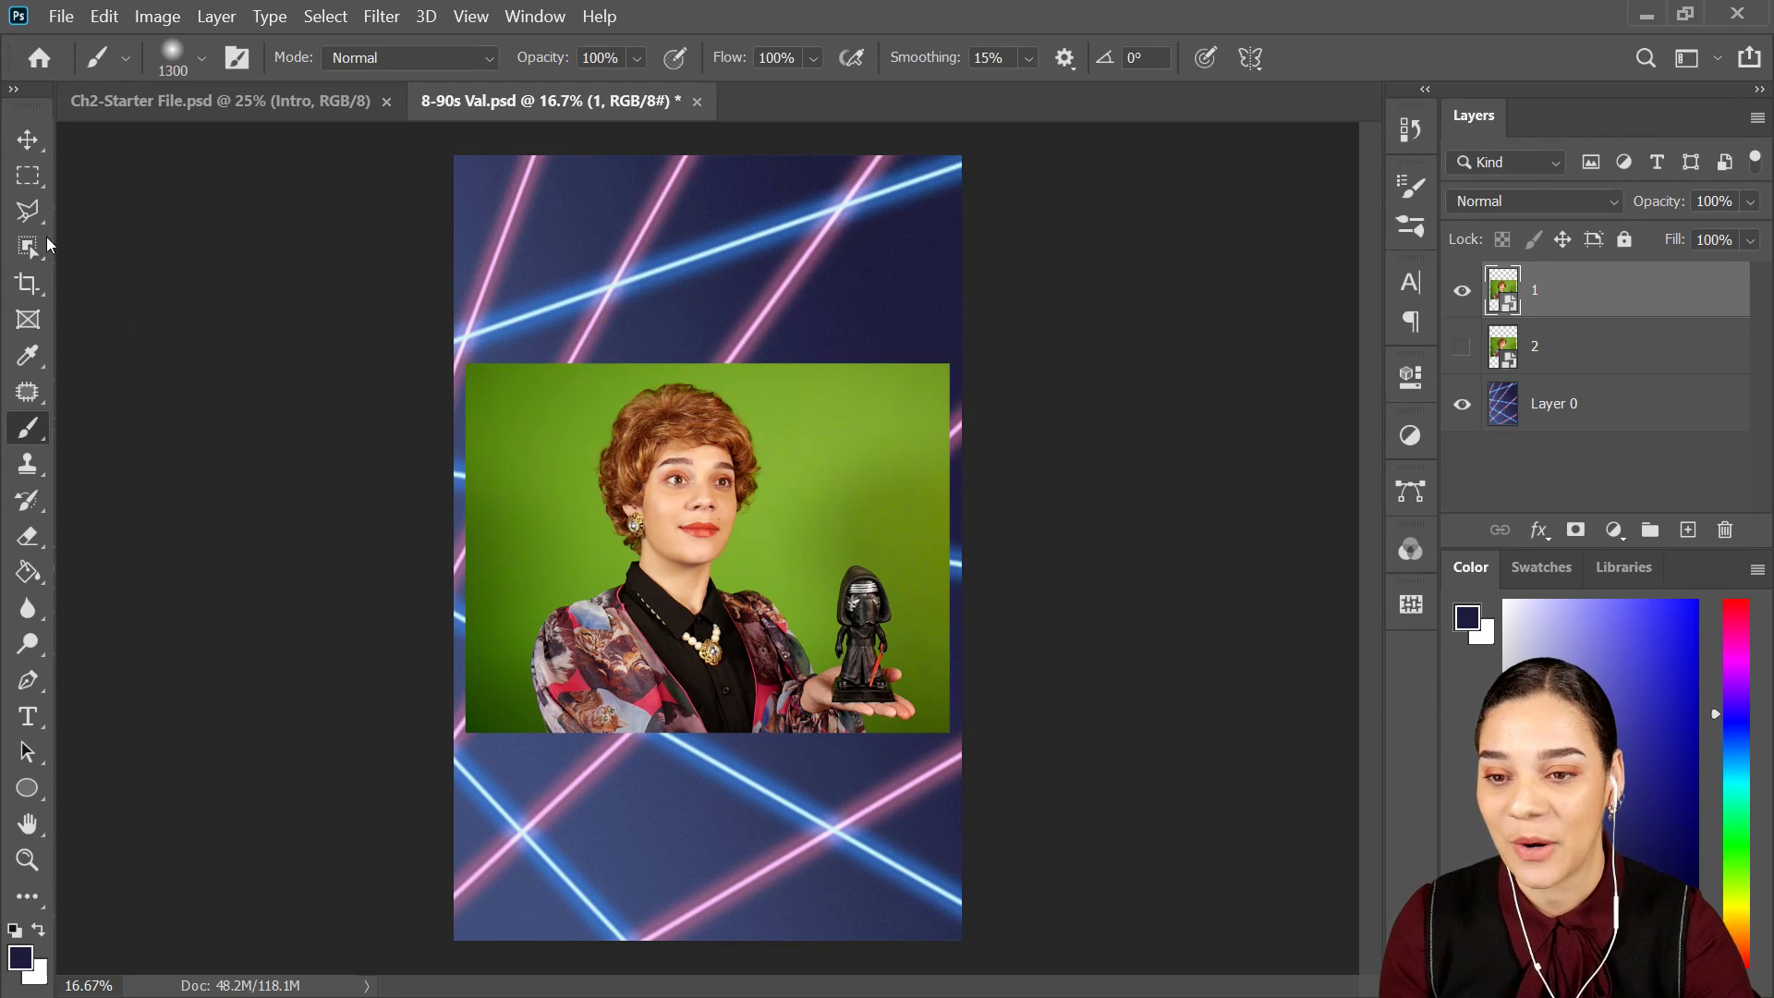
Select the woman and figurine on layer 1 with the Object Selection Tool and turn the selection into a layer mask.
{"action": "left_click", "coordinate": [22, 256]}
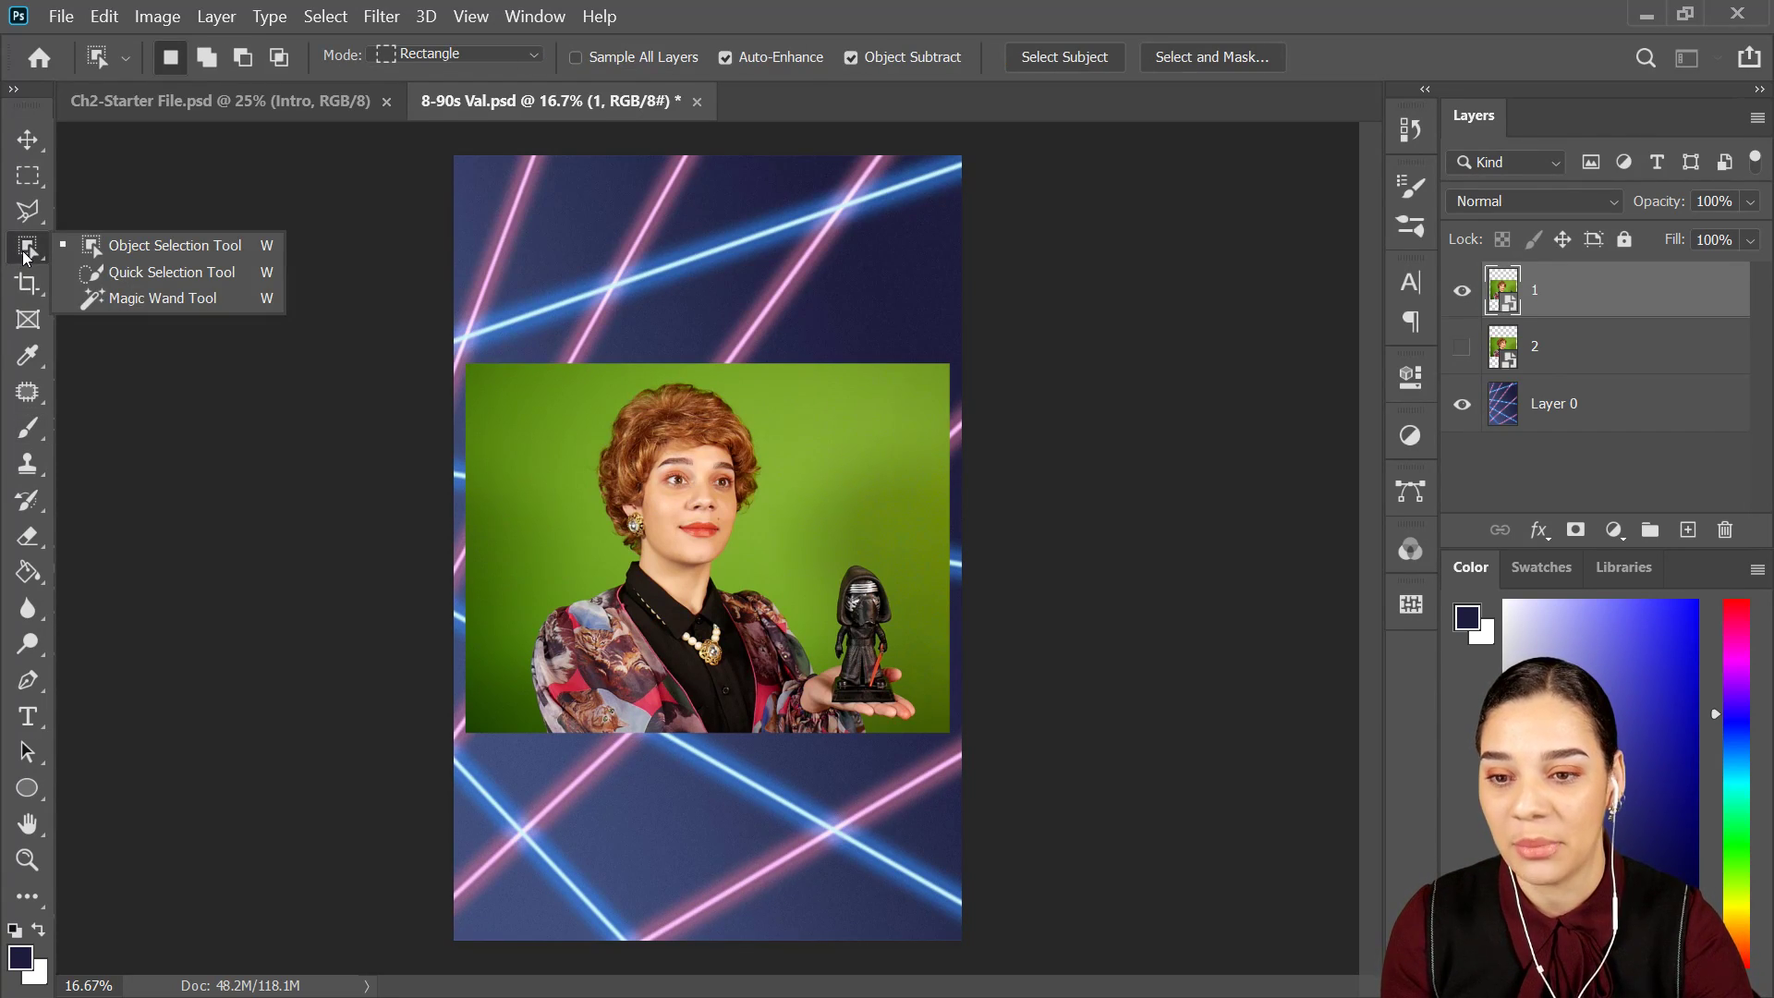
{"action": "left_click", "coordinate": [143, 255]}
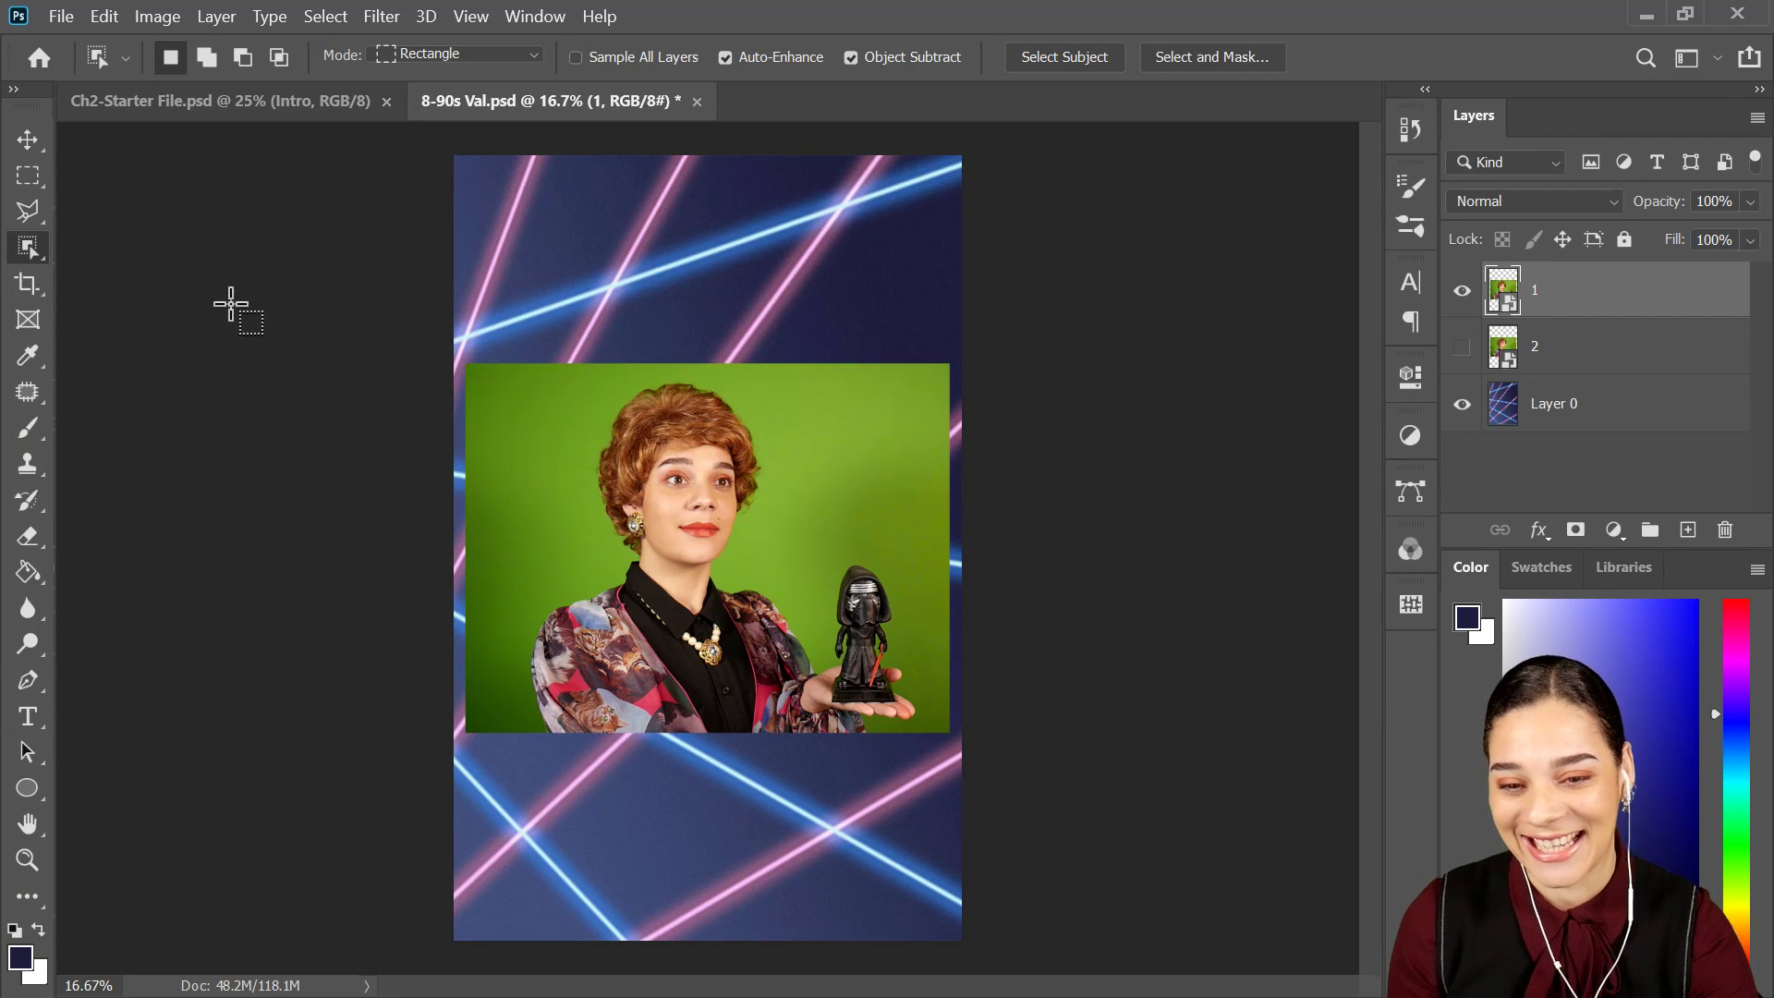
{"action": "left_click_drag", "start_coordinate": [453, 286], "coordinate": [1020, 826]}
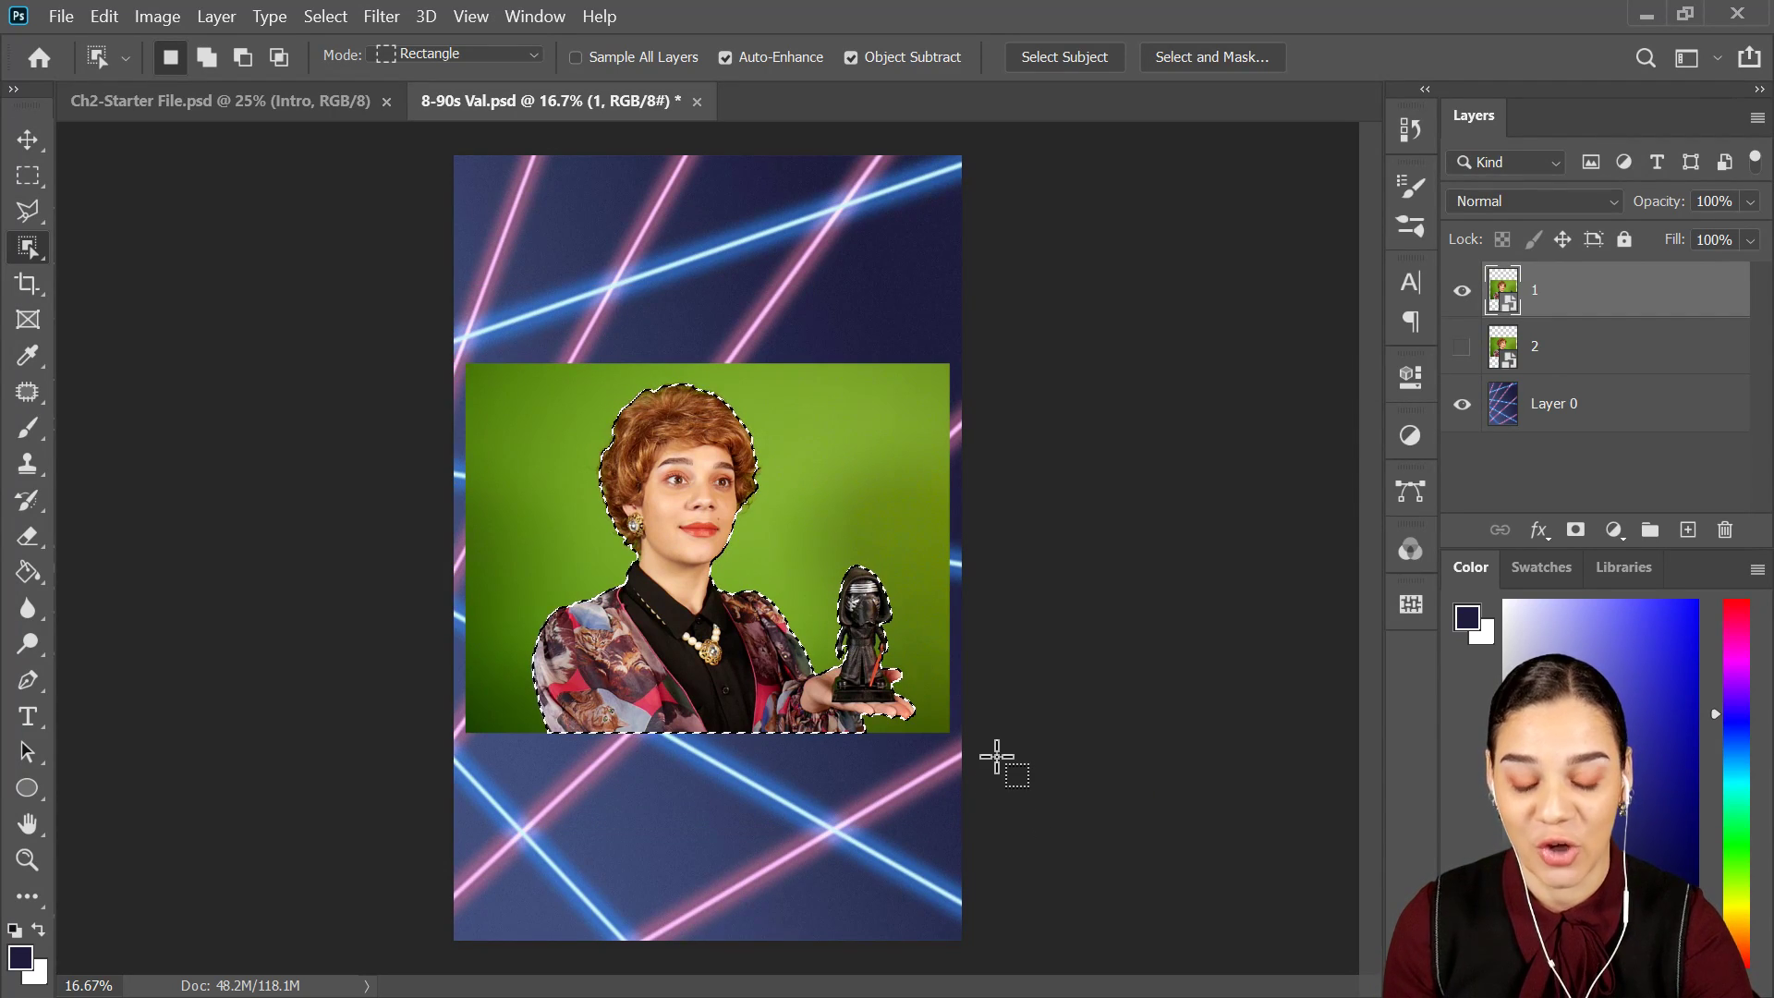
{"action": "key", "text": "ctrl+plus"}
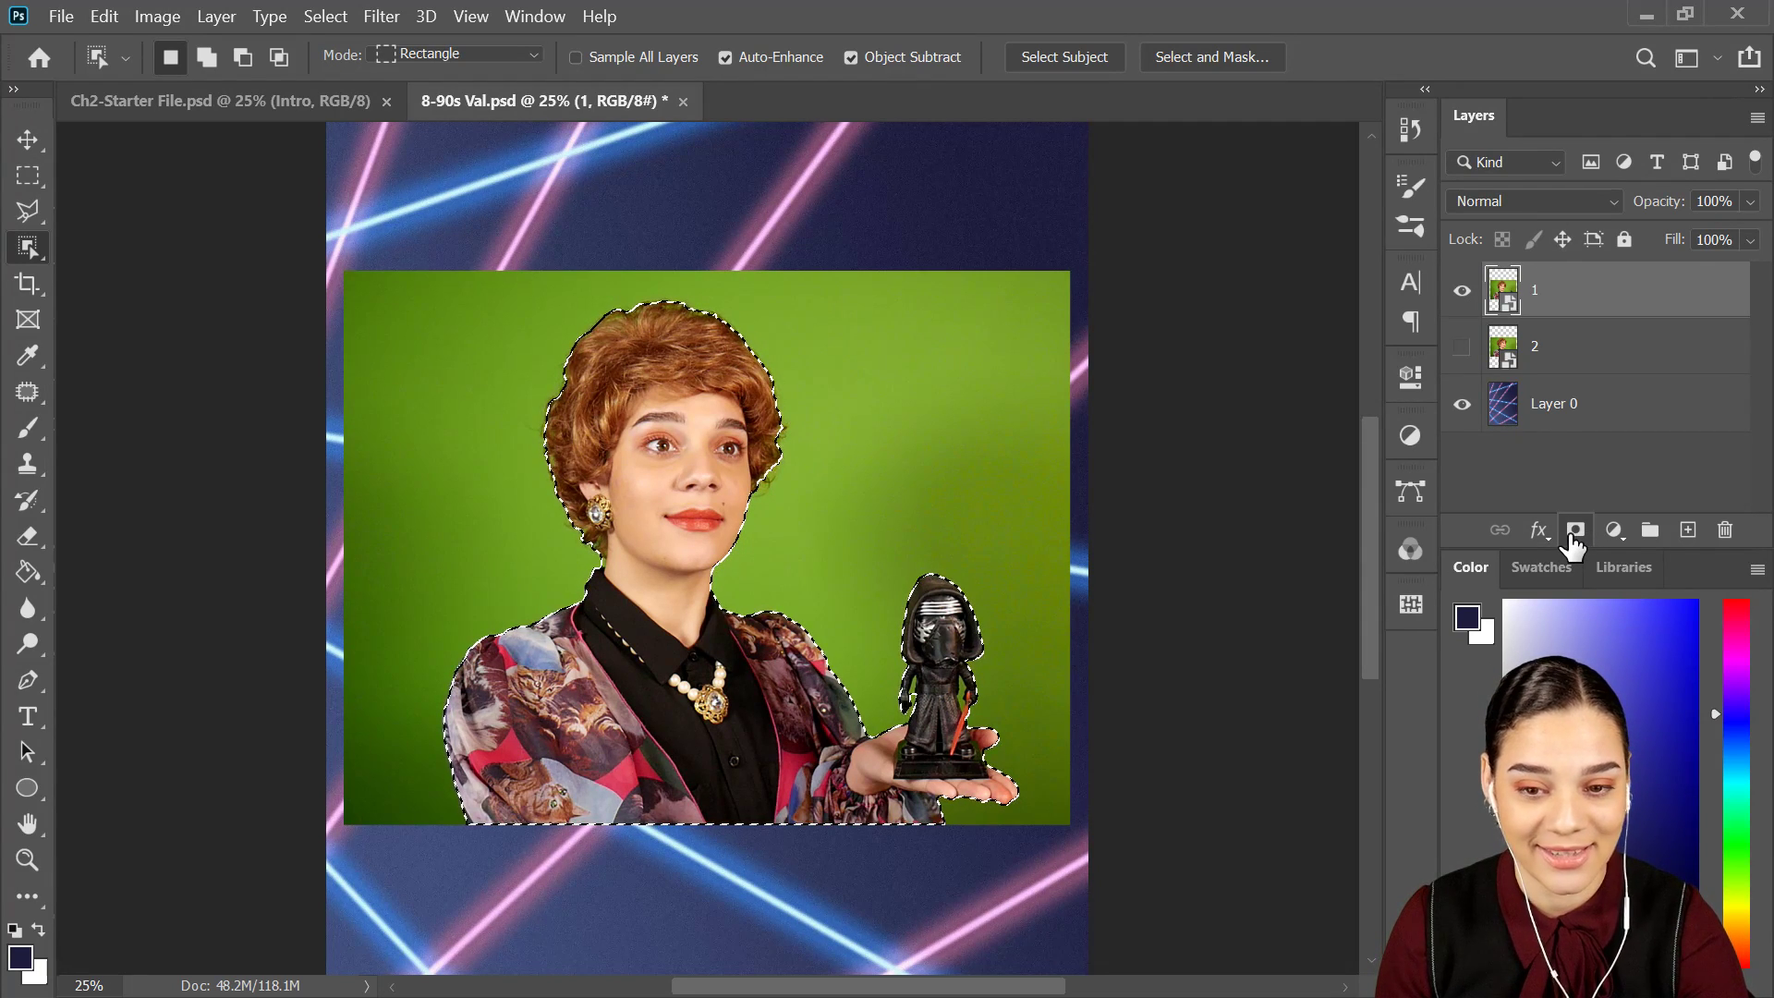
{"action": "left_click", "coordinate": [1574, 536]}
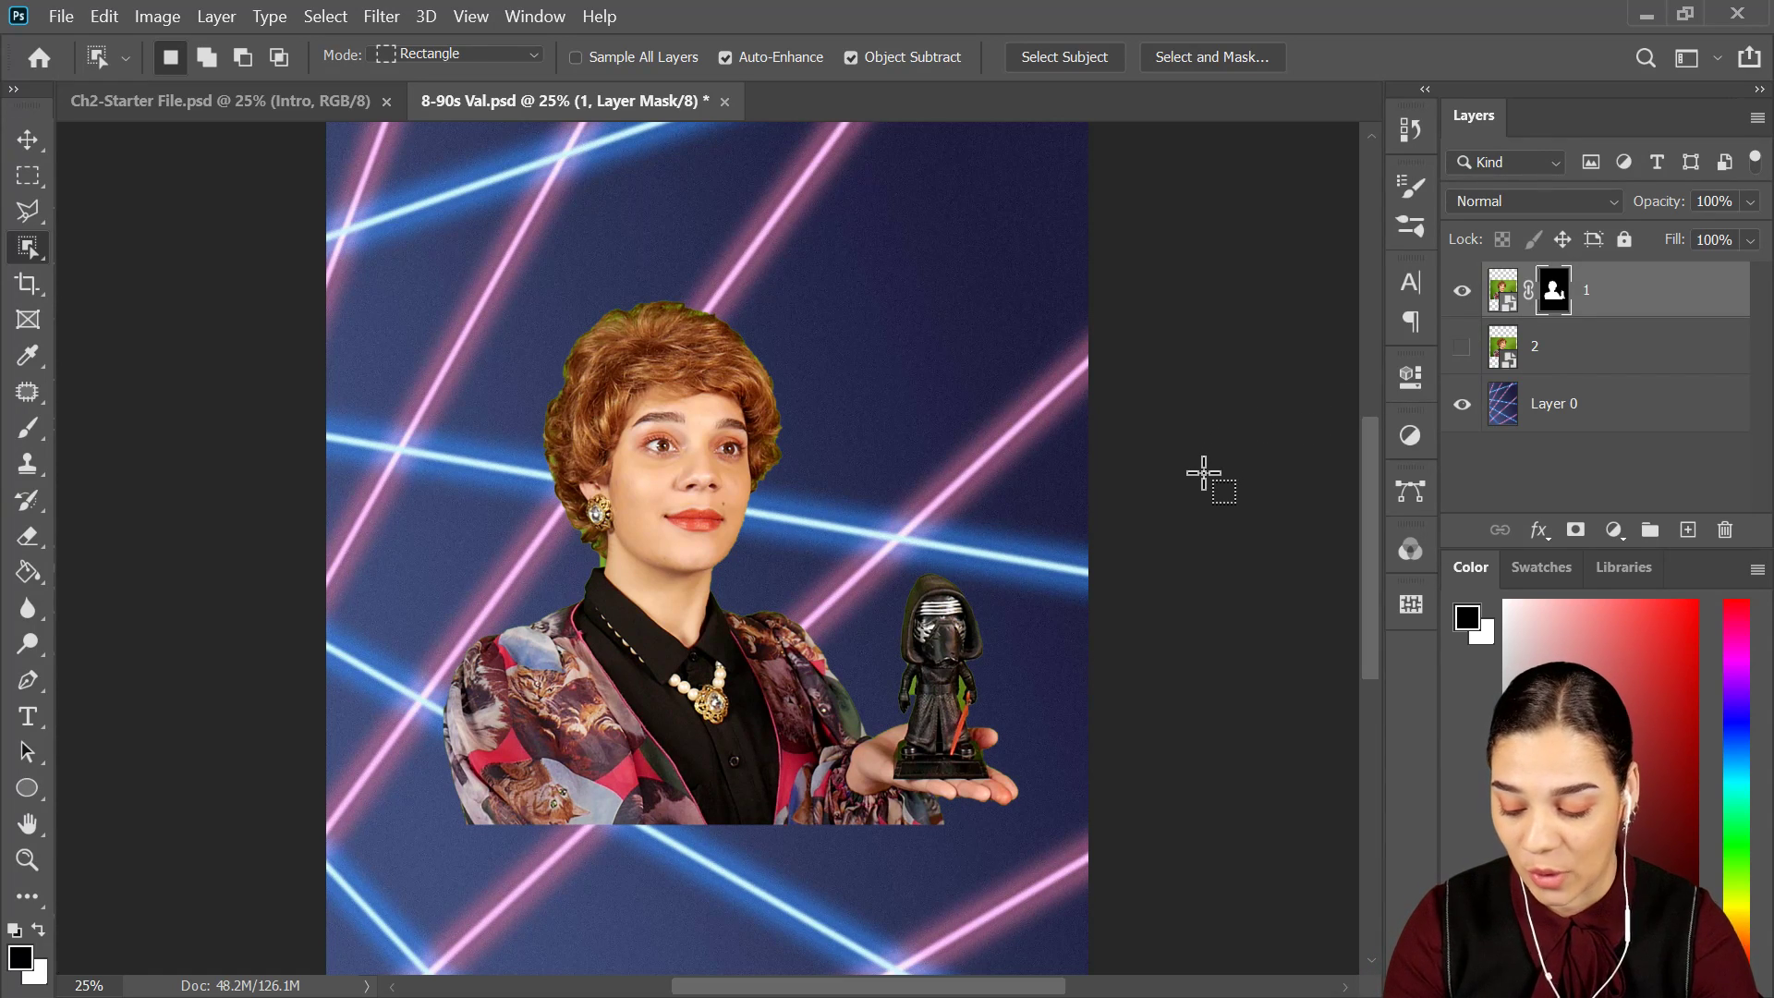
Scale the masked portrait on layer 1 to about 143% and move it down to the canvas's bottom edge.
{"action": "key", "text": "ctrl+minus"}
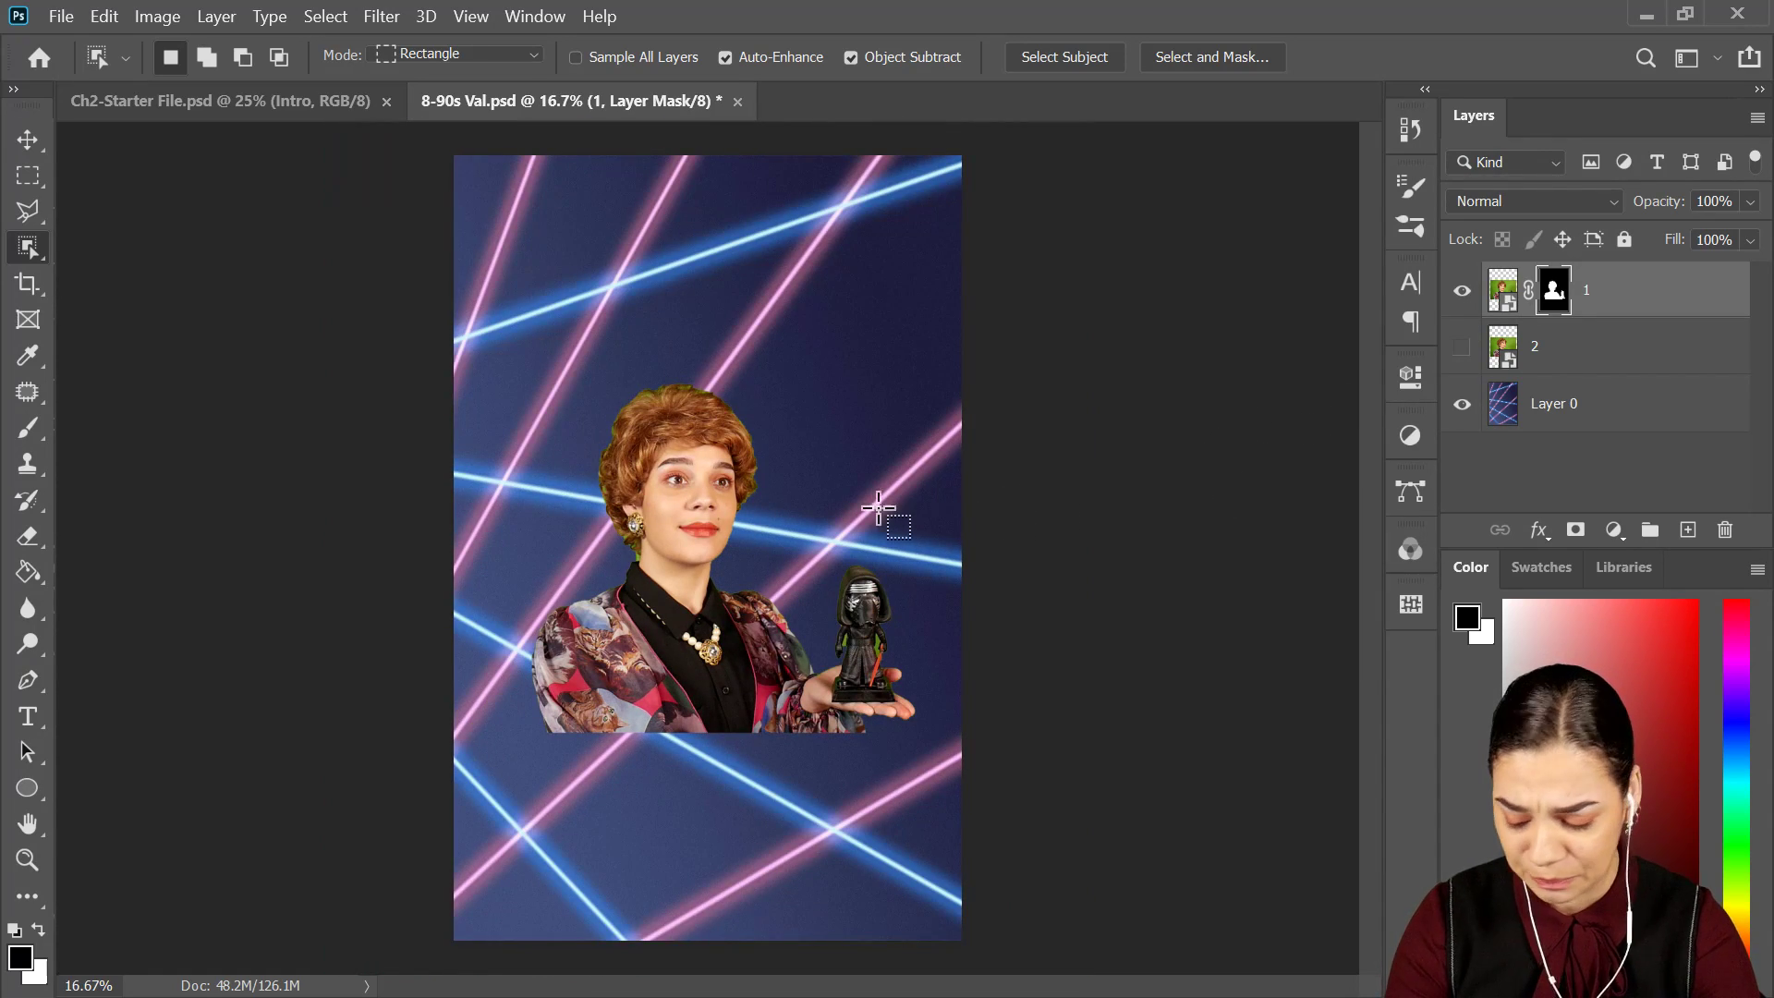
{"action": "key", "text": "ctrl+t"}
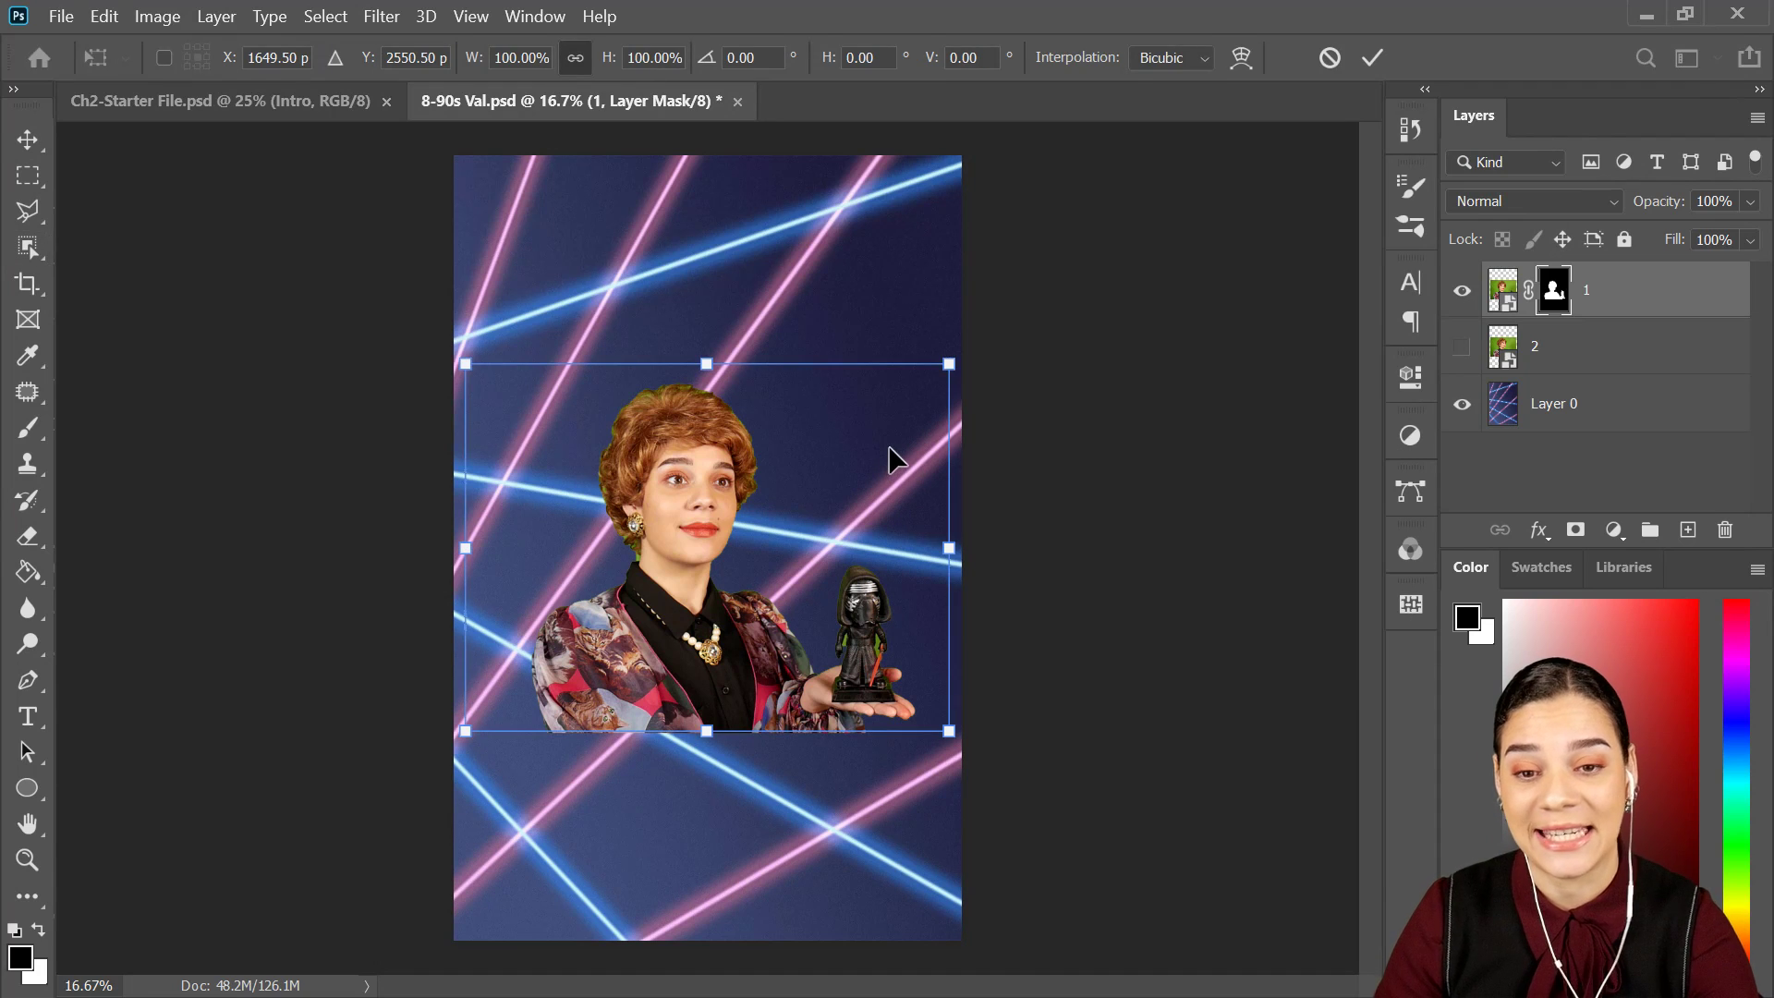
{"action": "left_click_drag", "start_coordinate": [950, 365], "coordinate": [1078, 309]}
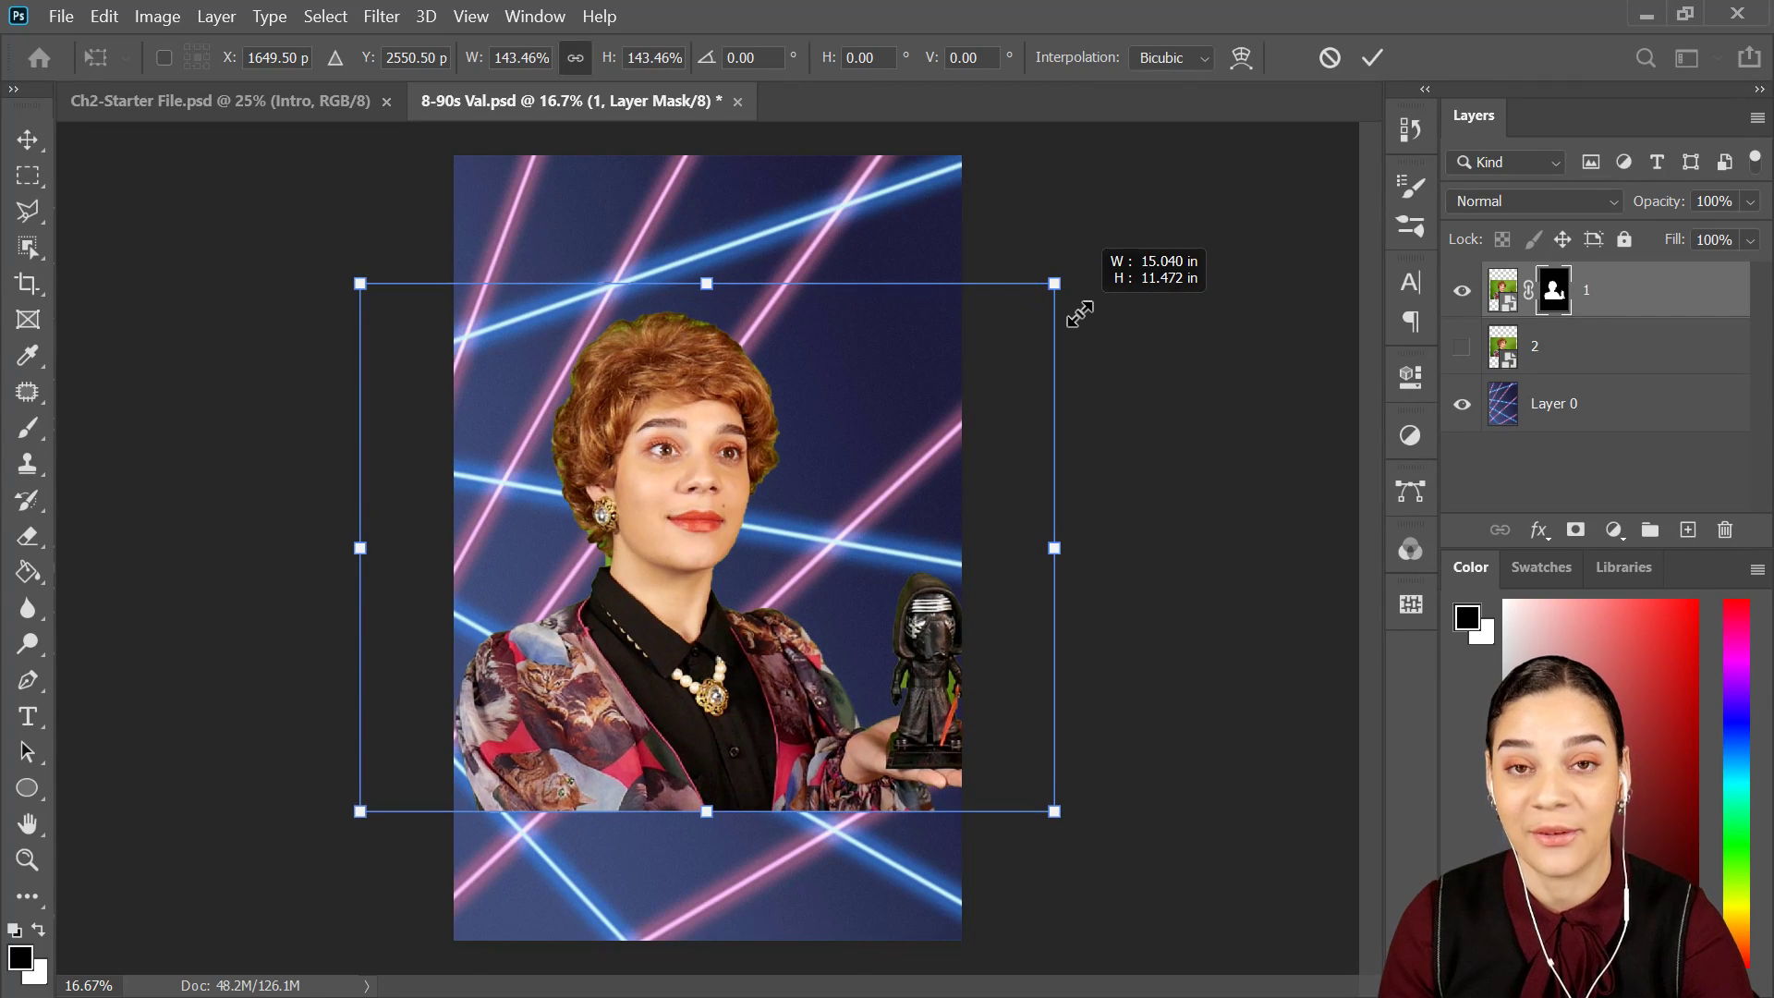
{"action": "left_click_drag", "start_coordinate": [921, 510], "coordinate": [872, 636]}
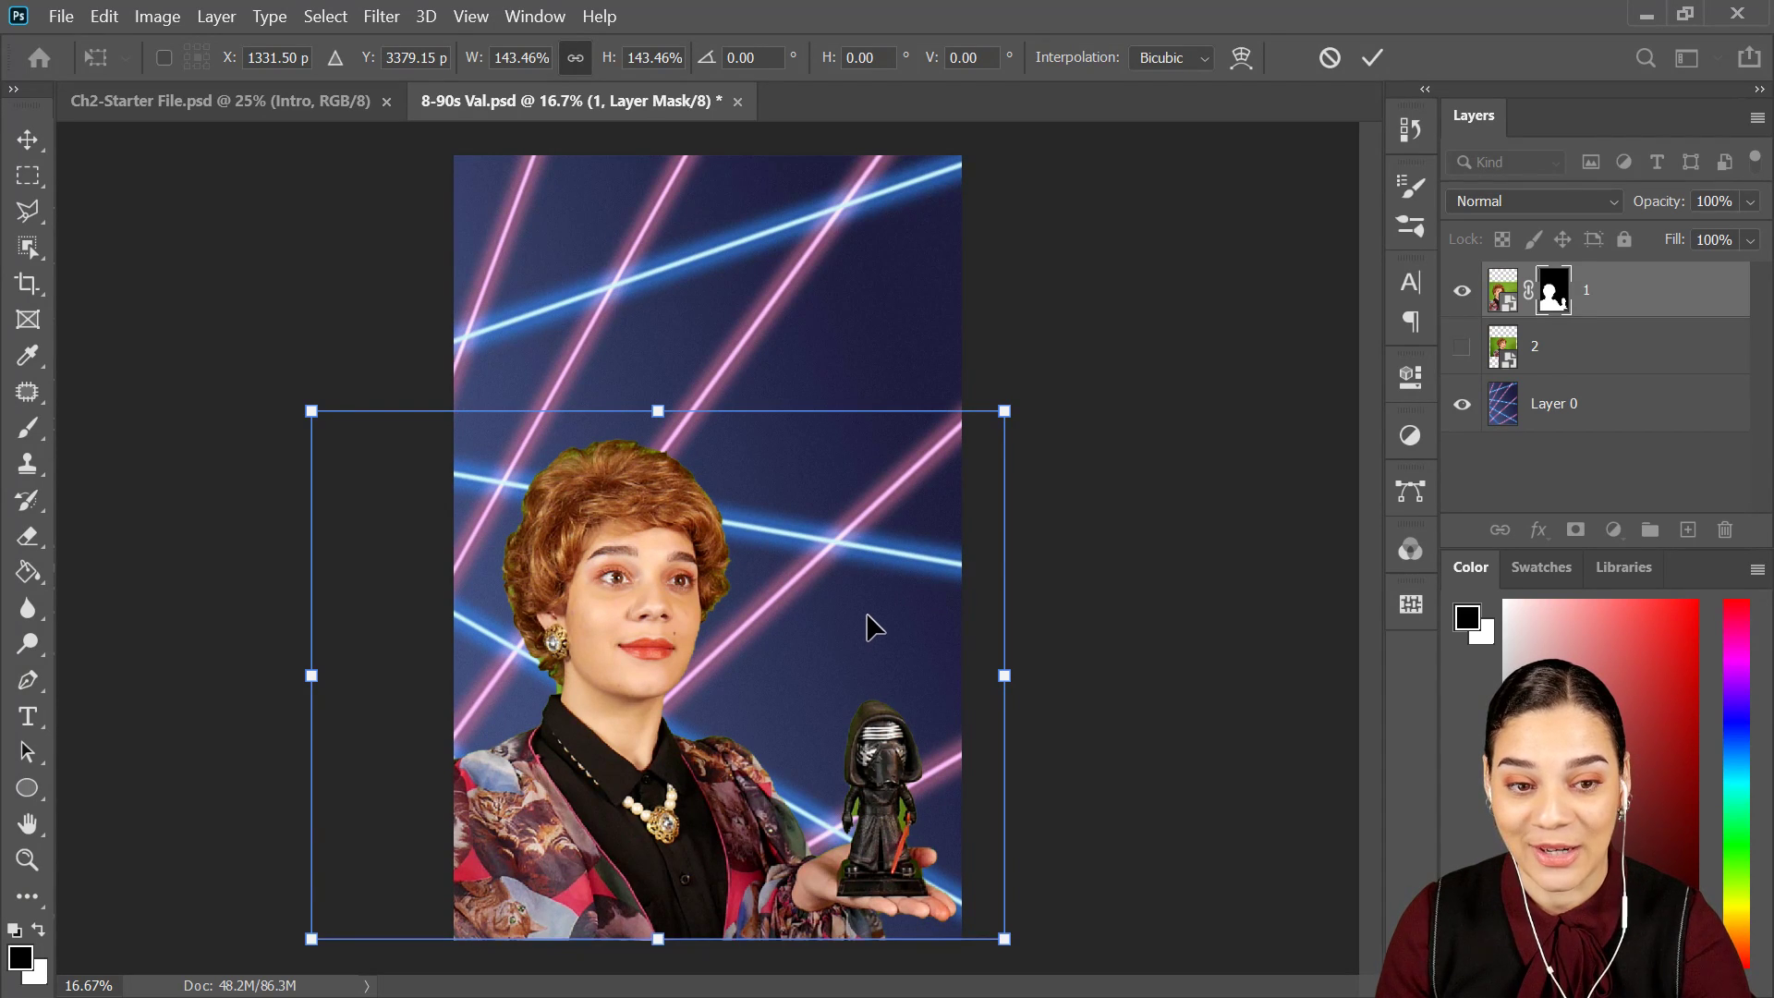
{"action": "key", "text": "Return"}
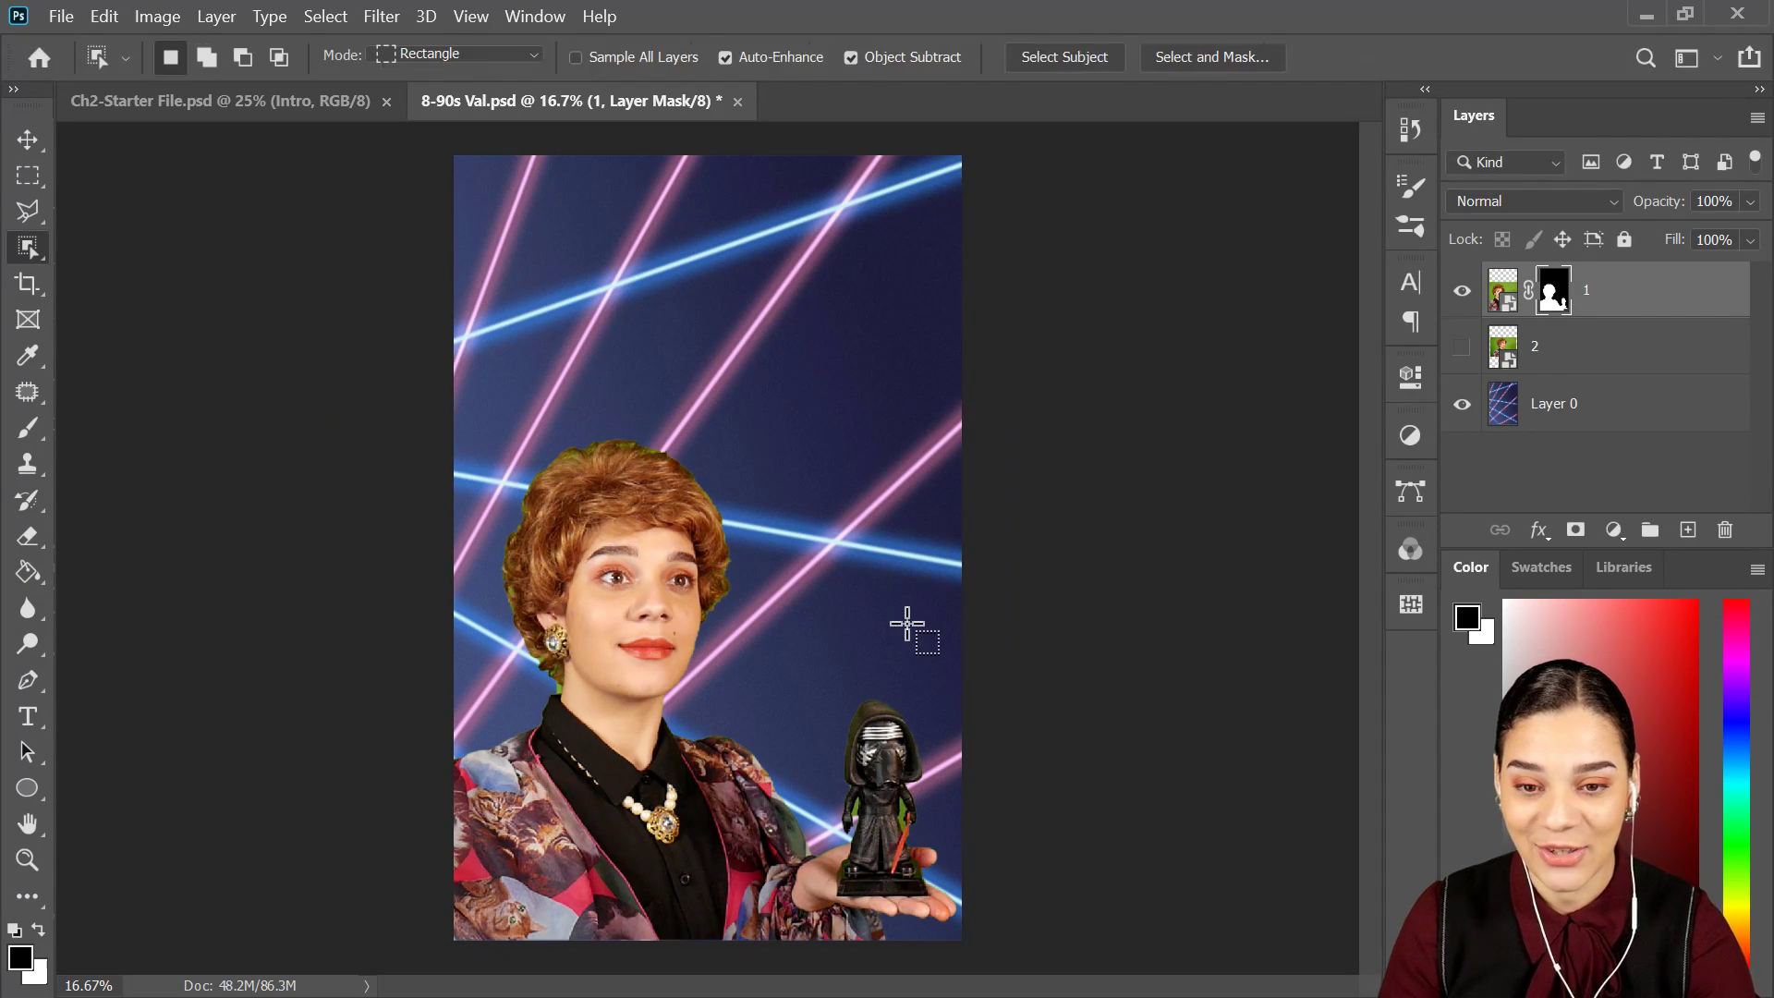
Choose the Soft Round Pressure Opacity and Flow brush for refining layer 1's mask, undoing any stray stroke.
{"action": "key", "text": "ctrl+plus"}
{"action": "key", "text": "ctrl+plus"}
{"action": "key", "text": "ctrl+plus"}
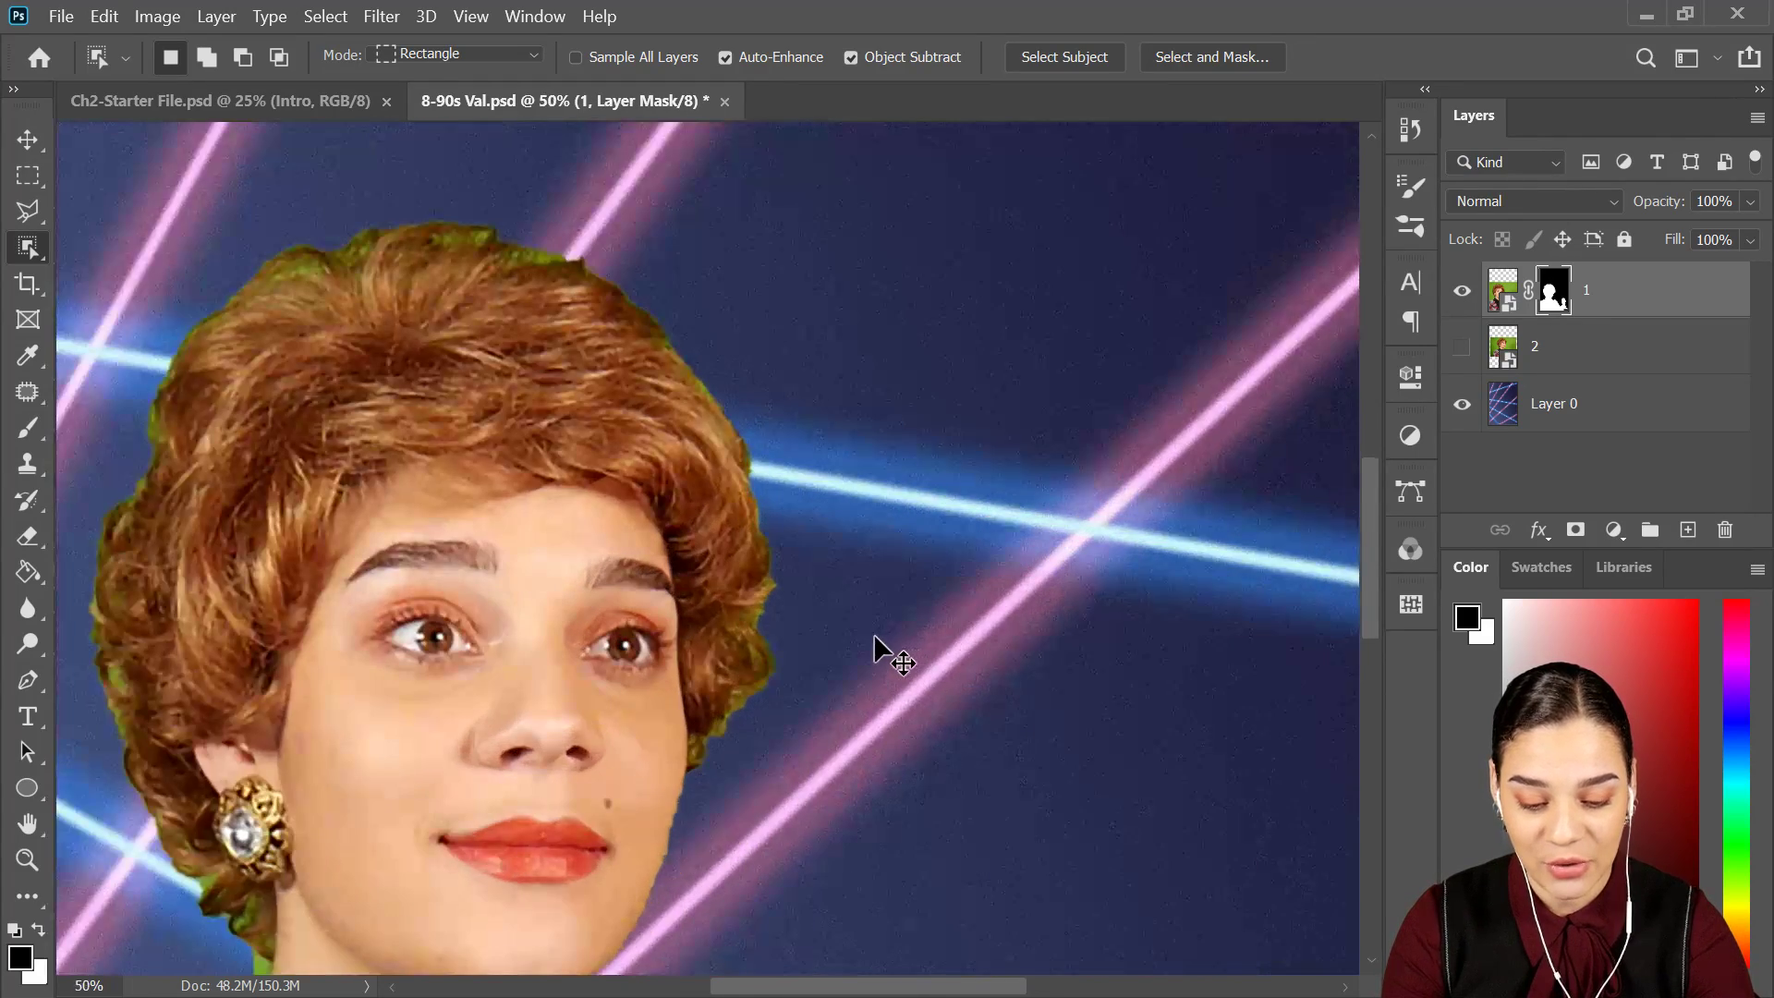
{"action": "left_click_drag", "start_coordinate": [702, 750], "coordinate": [832, 515]}
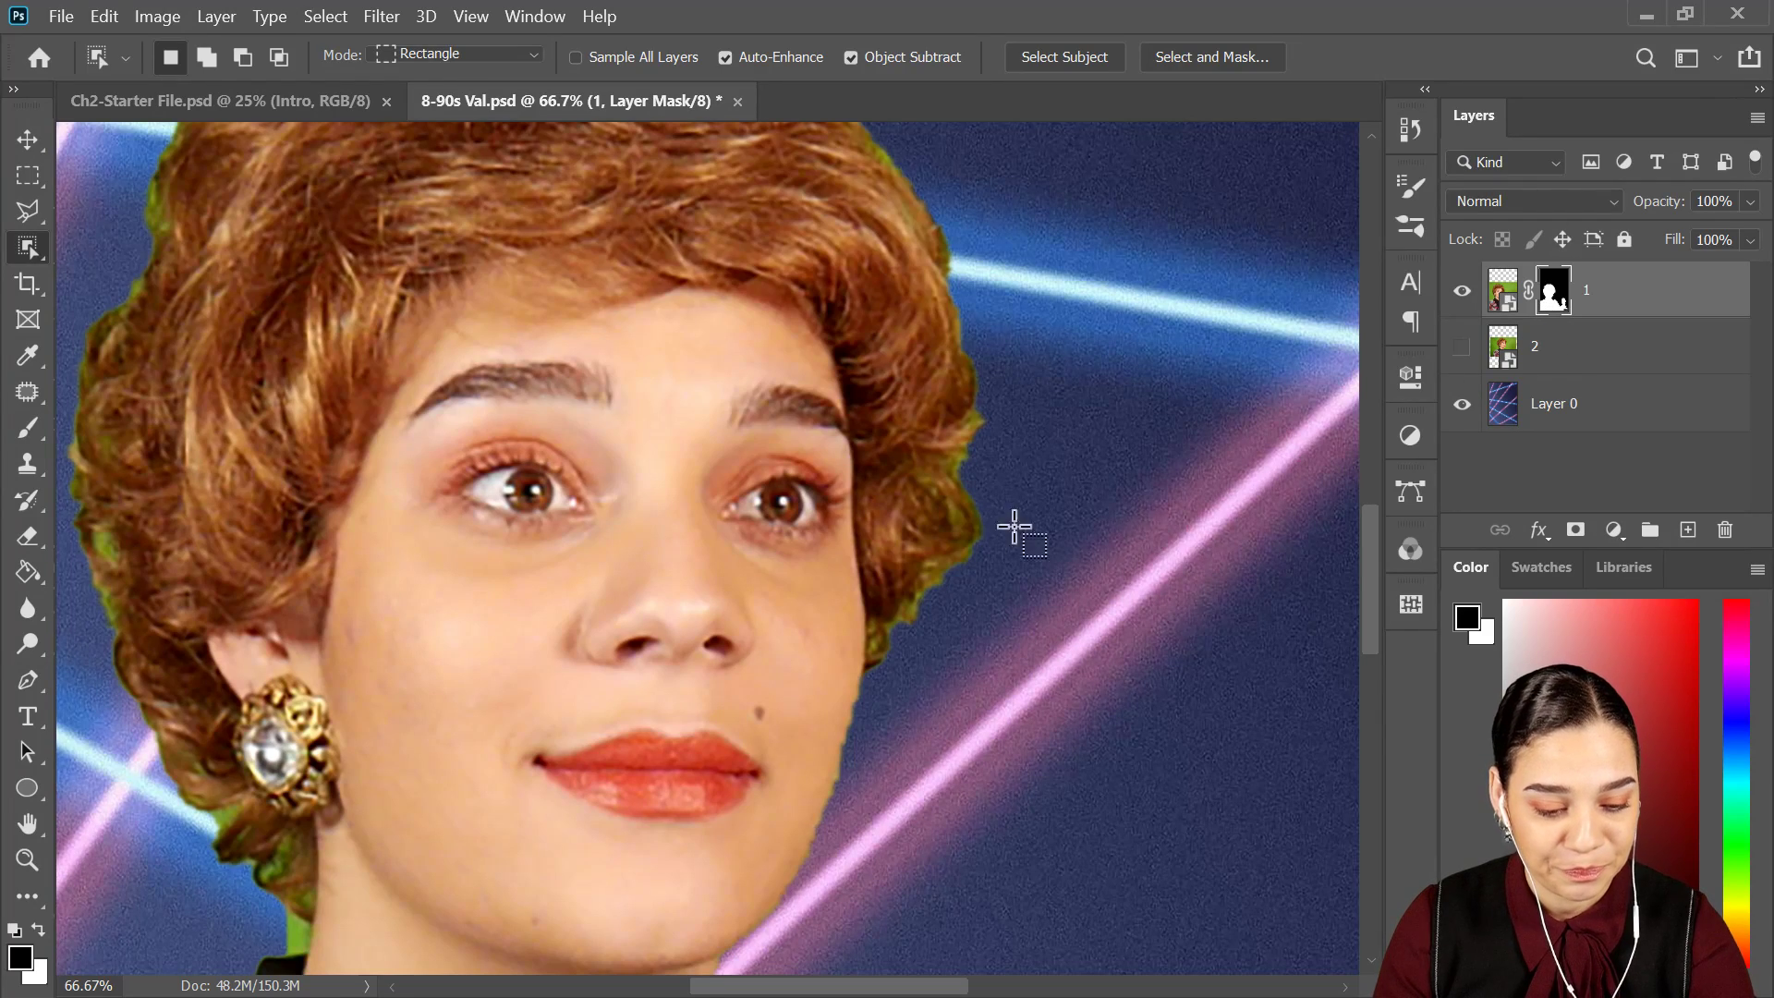
{"action": "key", "text": "b"}
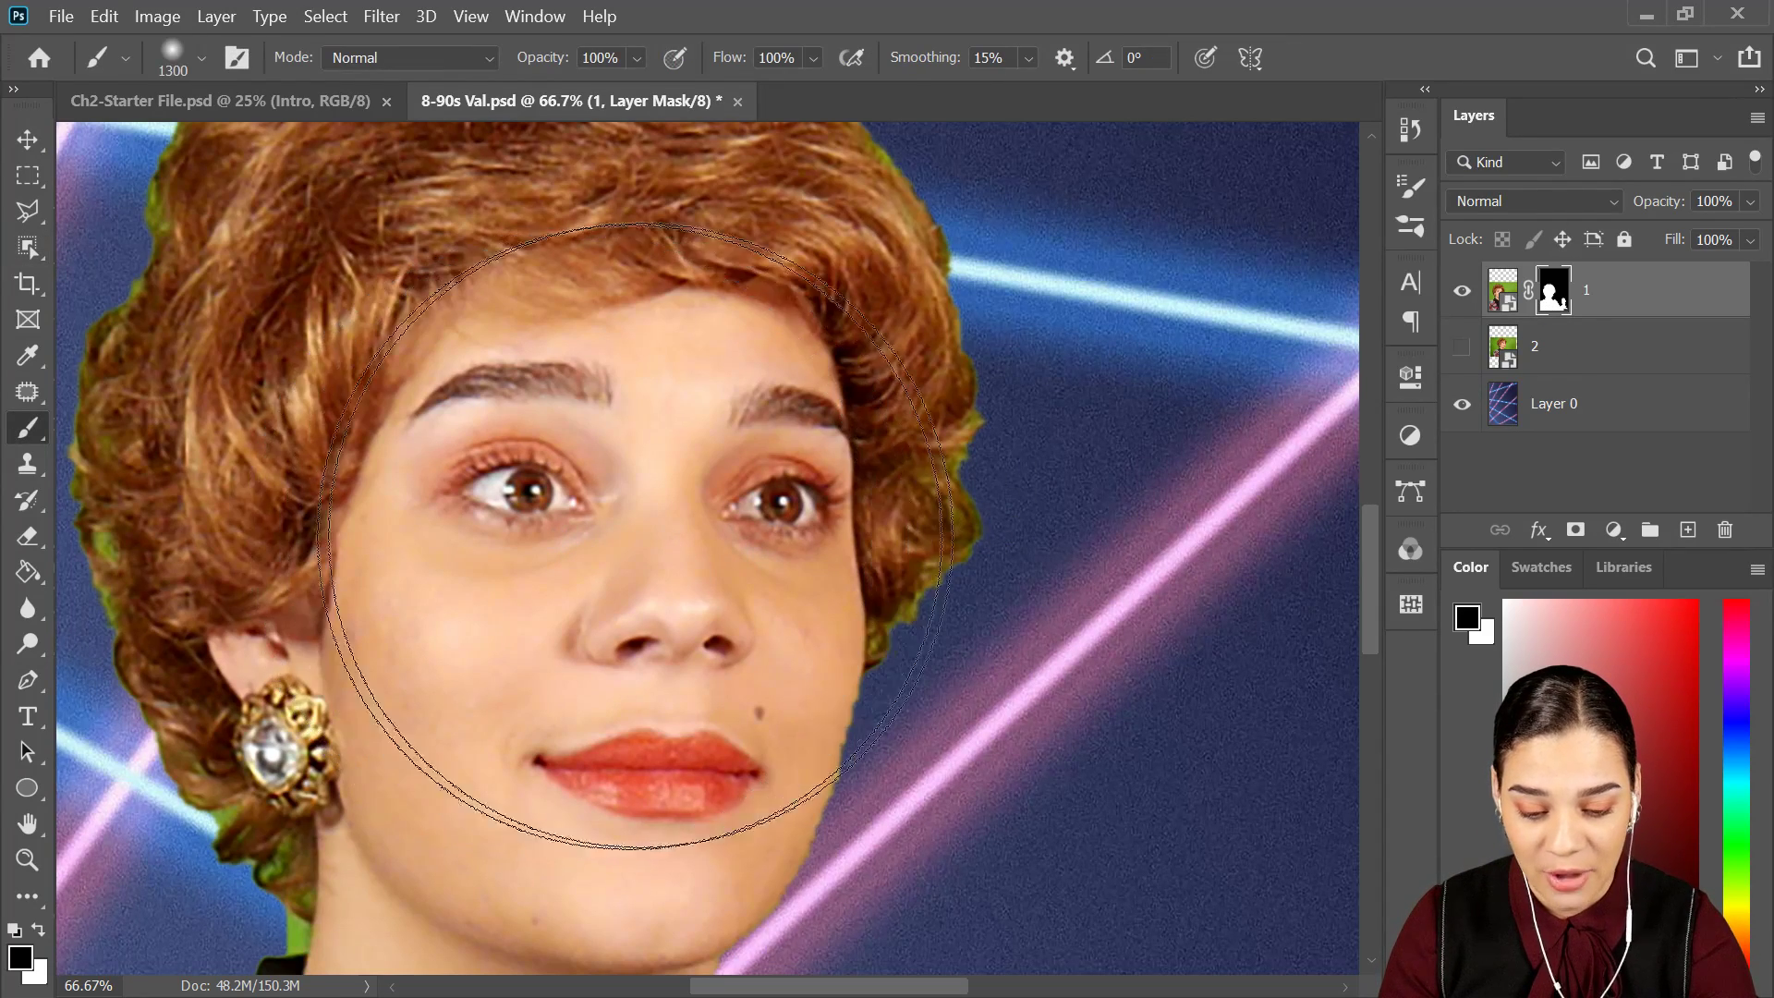
{"action": "right_click", "coordinate": [573, 463]}
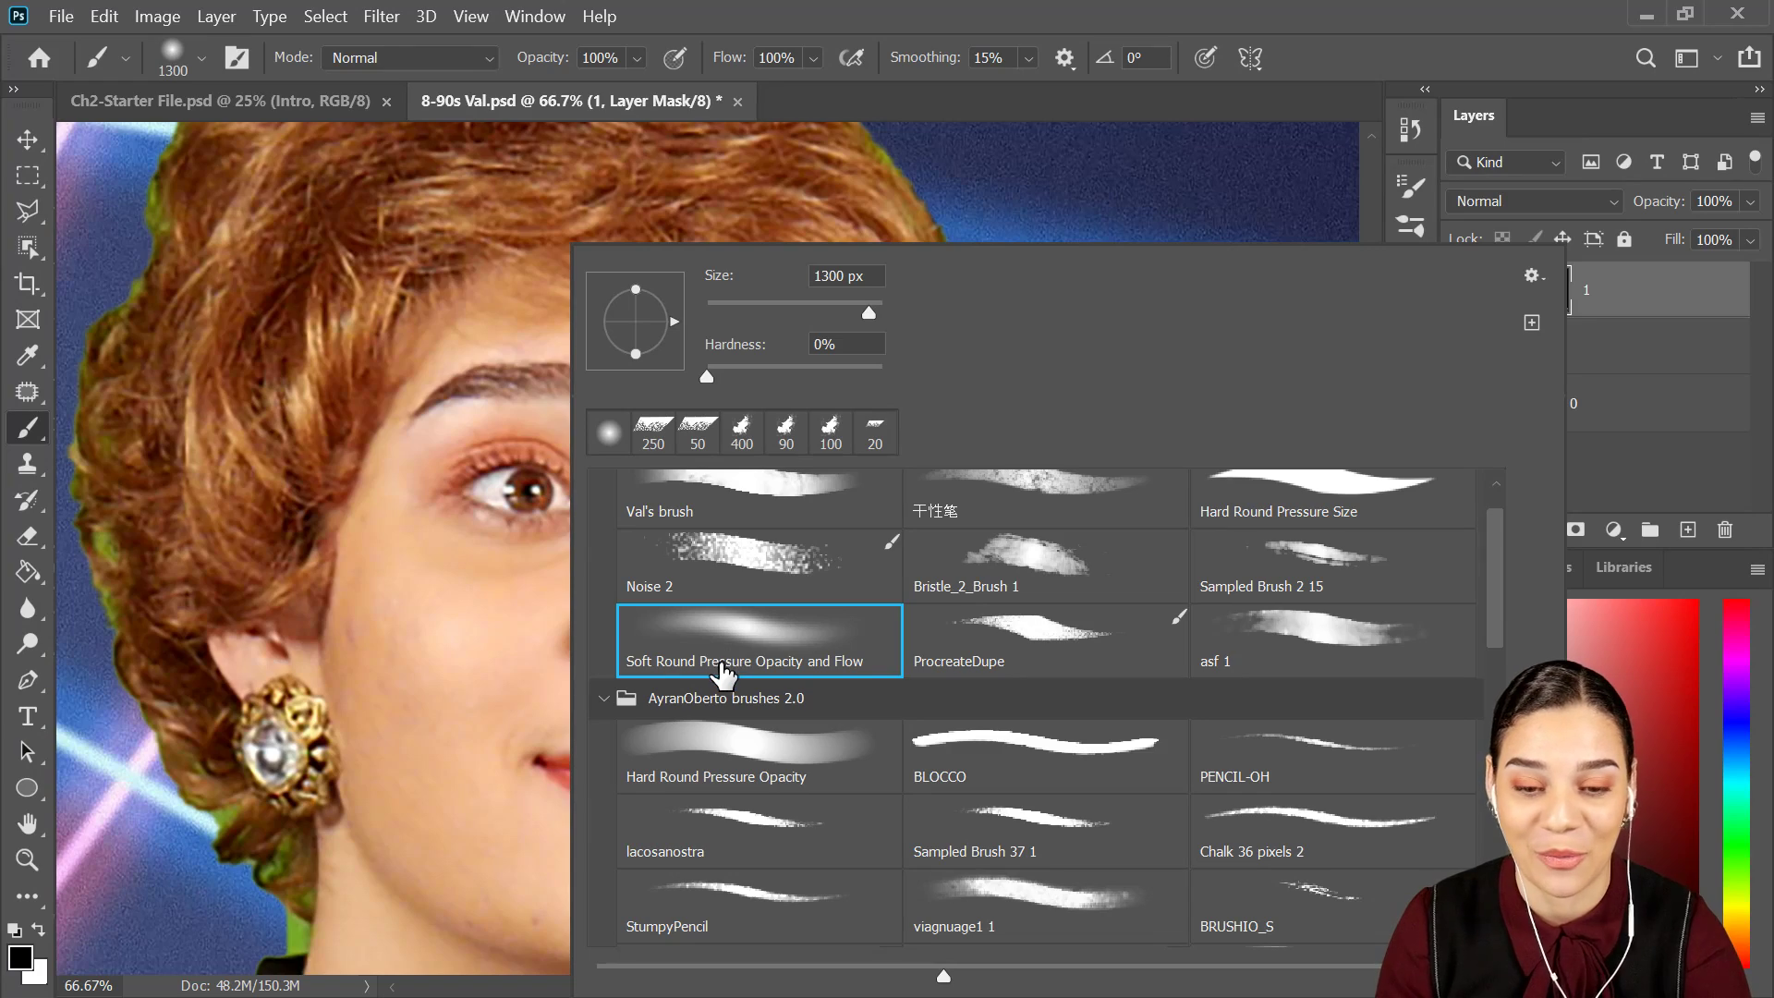
{"action": "left_click", "coordinate": [721, 662]}
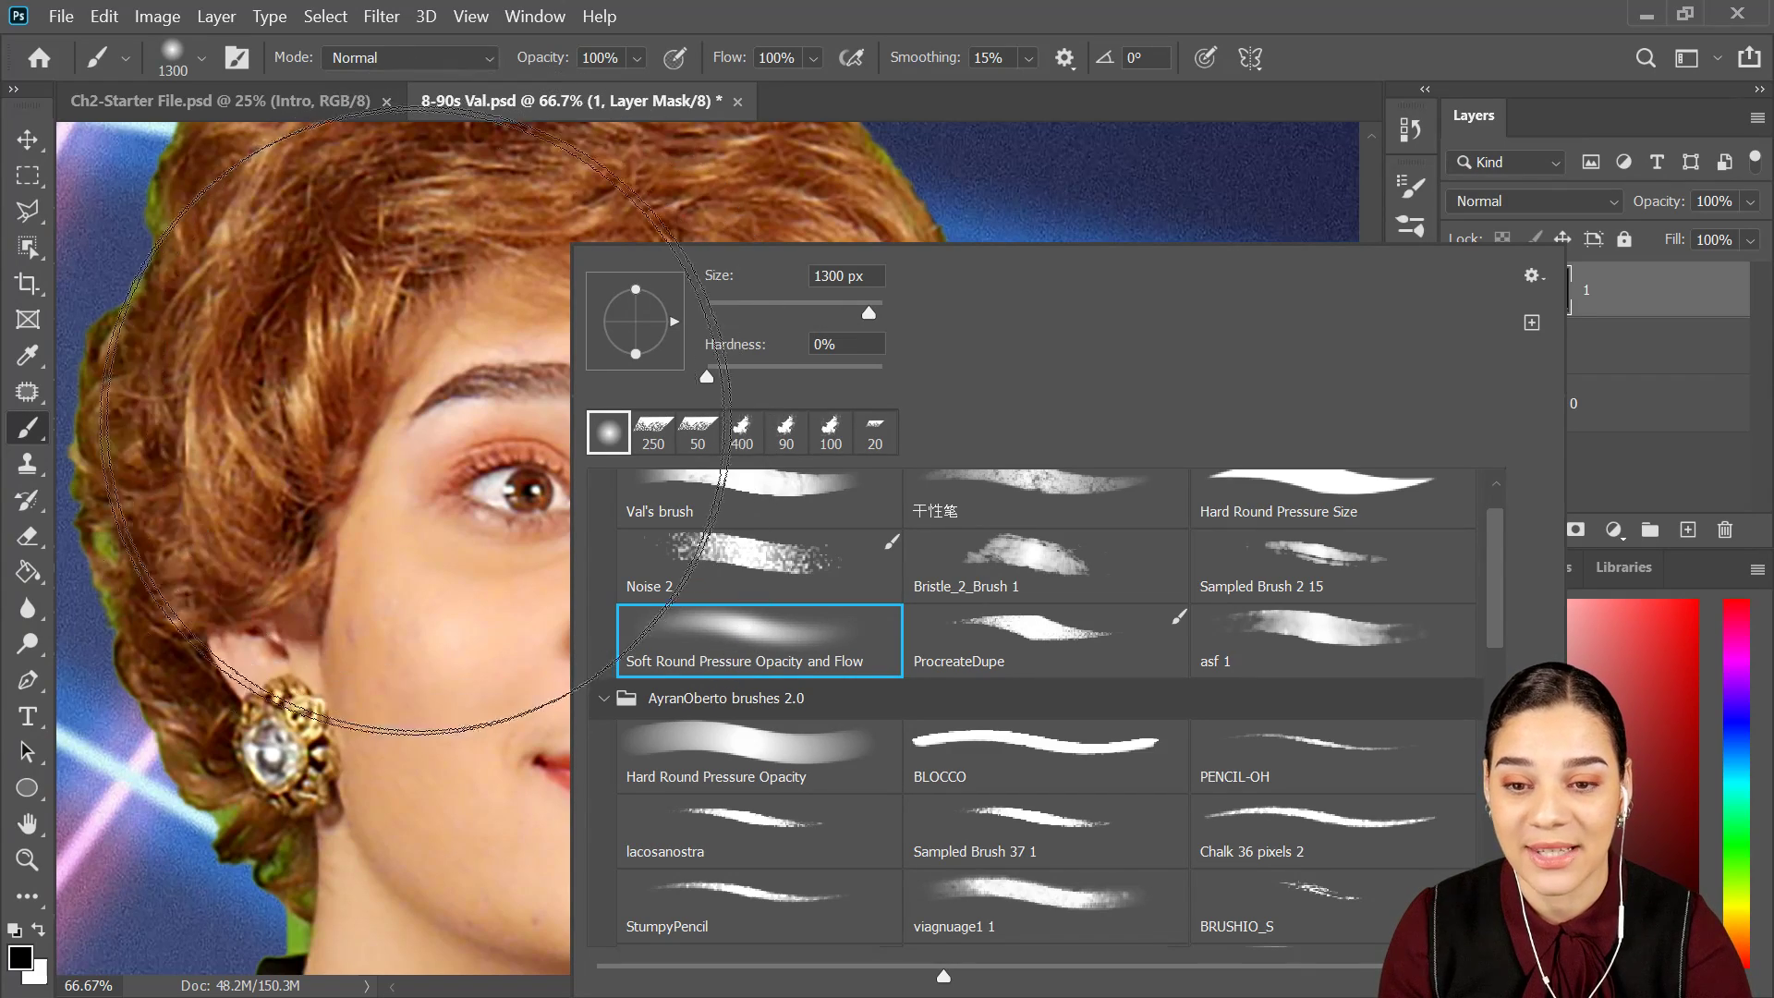
{"action": "left_click", "coordinate": [359, 451]}
{"action": "key", "text": "ctrl+z"}
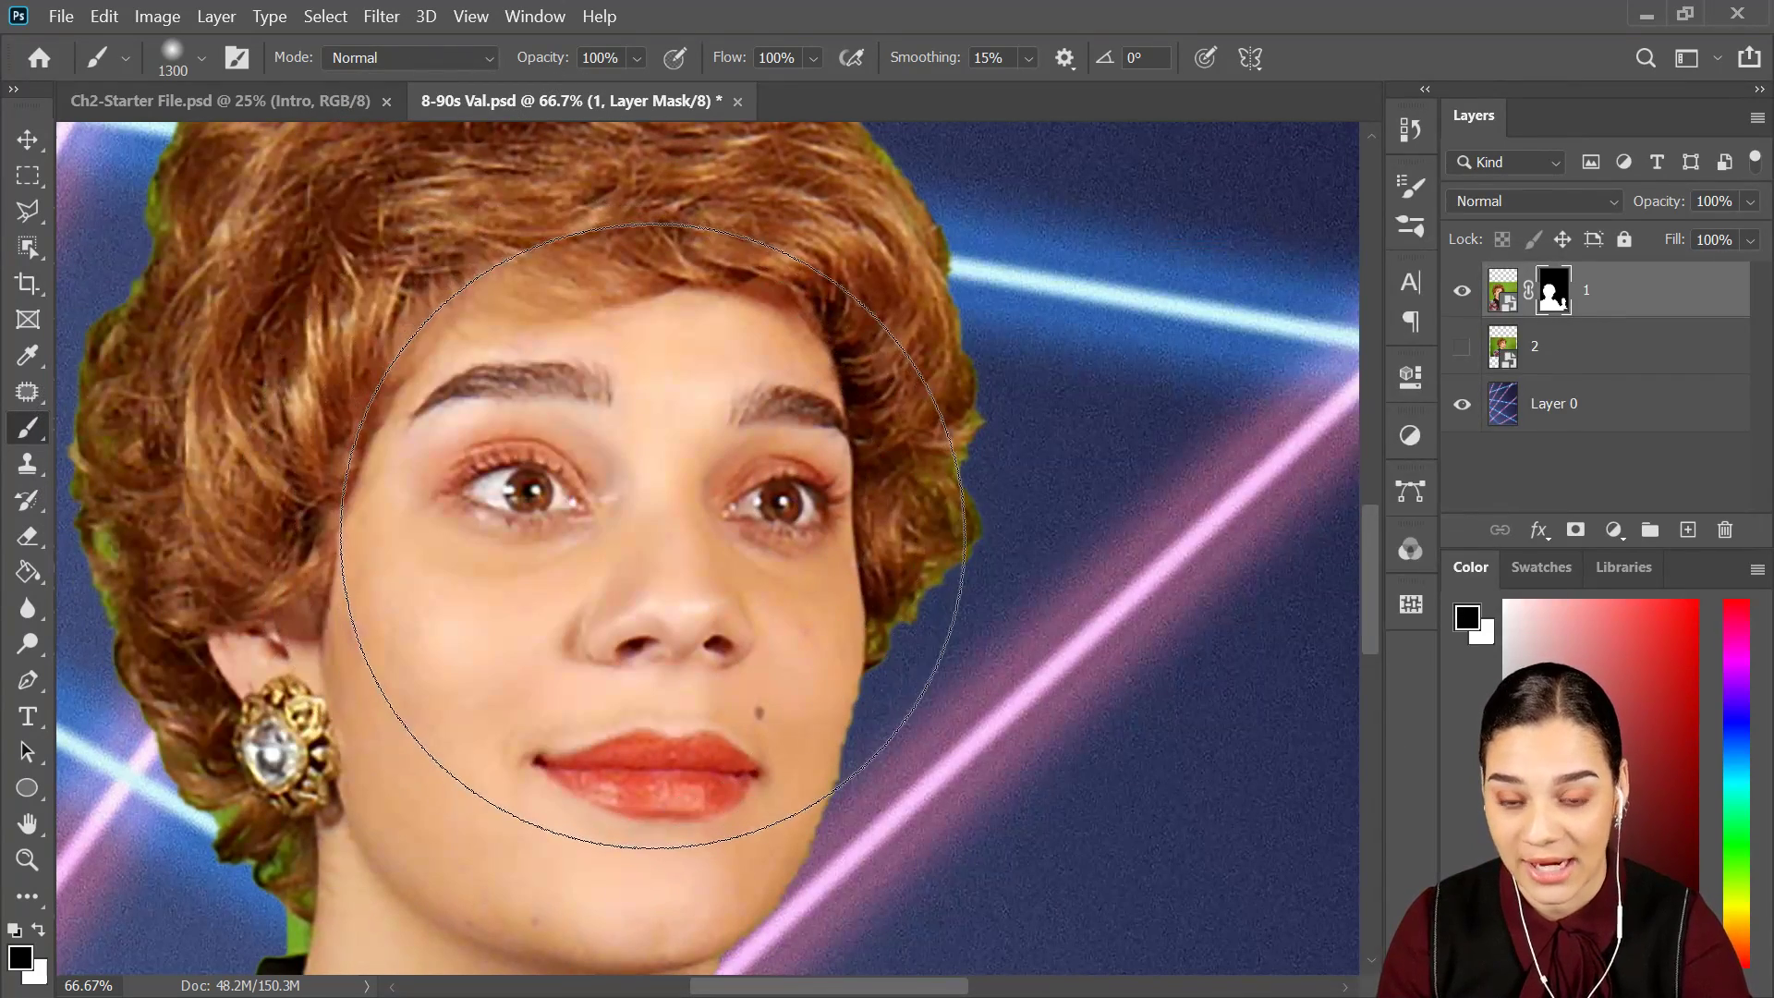
Reduce the brush size to 20 px for detailed mask work along the edge of the woman's cheek.
{"action": "key", "text": "ctrl+plus"}
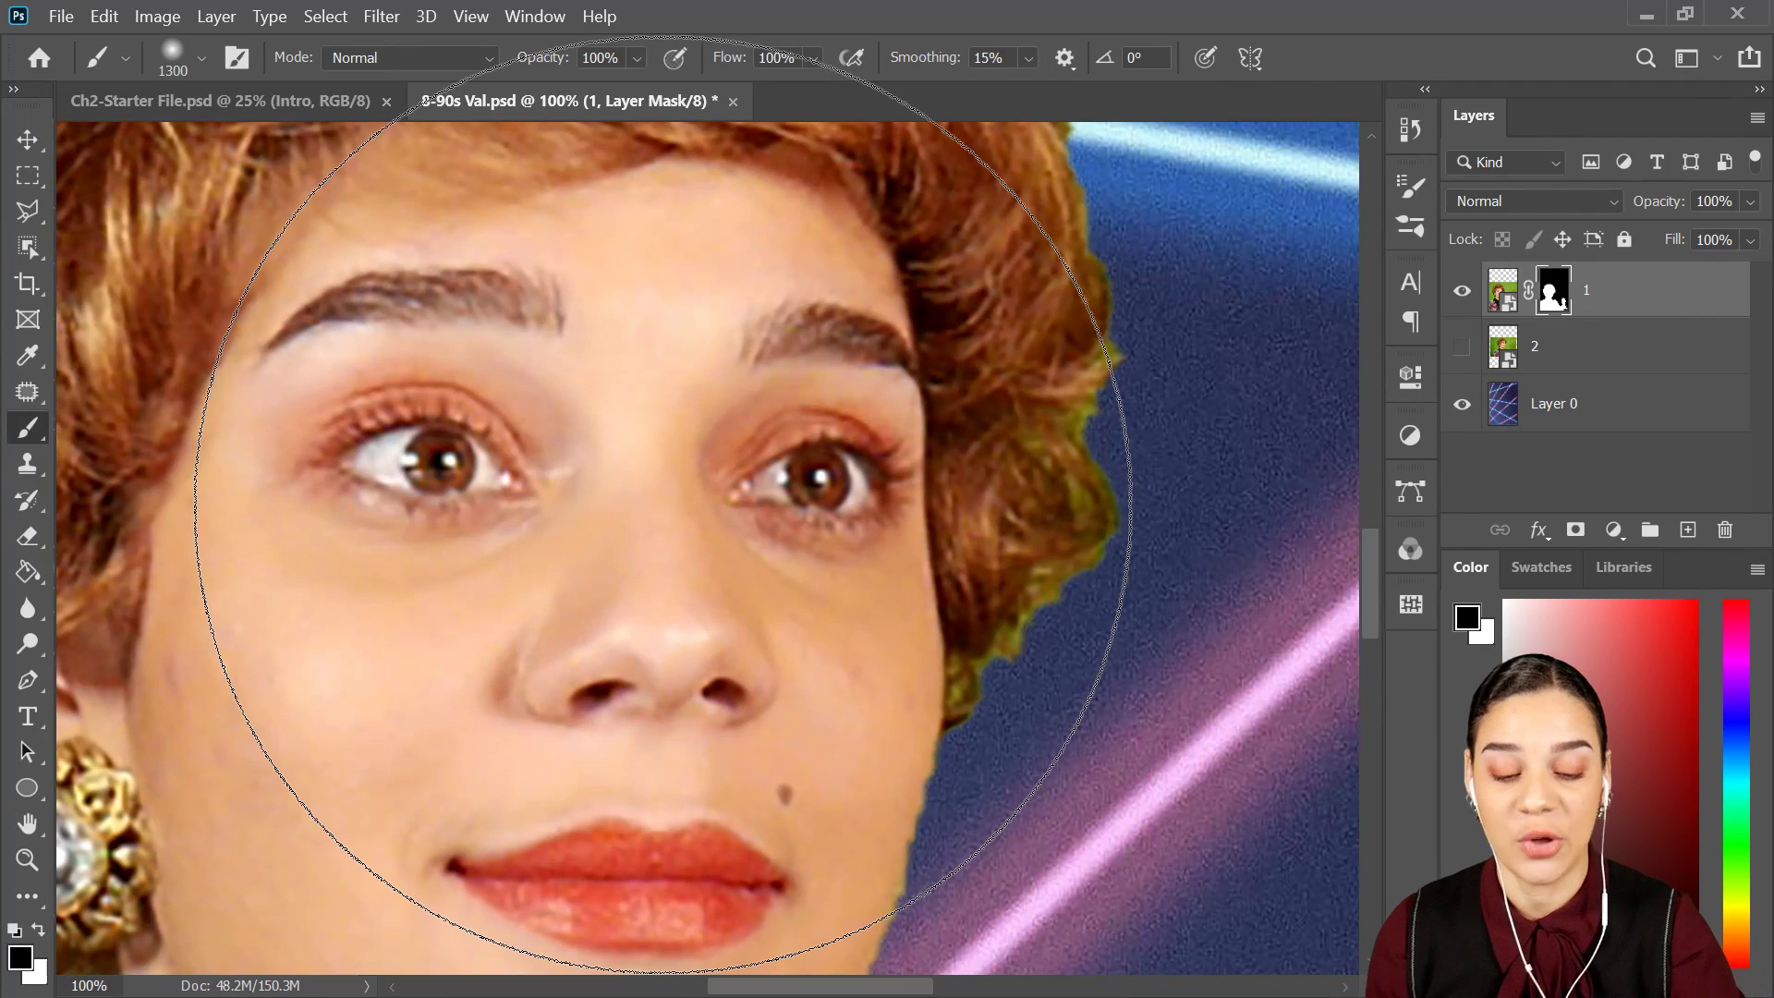
{"action": "key", "text": "space"}
{"action": "left_click_drag", "start_coordinate": [922, 730], "coordinate": [955, 321]}
{"action": "left_click_drag", "start_coordinate": [1173, 629], "coordinate": [1038, 507]}
{"action": "left_click_drag", "start_coordinate": [934, 428], "coordinate": [1068, 507]}
{"action": "key", "text": "bracketleft"}
{"action": "key", "text": "bracketleft"}
{"action": "key", "text": "bracketleft"}
{"action": "key", "text": "bracketleft"}
{"action": "key", "text": "bracketleft"}
{"action": "key", "text": "bracketleft"}
{"action": "key", "text": "bracketleft"}
{"action": "key", "text": "bracketleft"}
{"action": "key", "text": "bracketleft"}
{"action": "key", "text": "bracketleft"}
{"action": "key", "text": "bracketleft"}
{"action": "key", "text": "bracketleft"}
{"action": "key", "text": "bracketleft"}
{"action": "key", "text": "bracketleft"}
{"action": "key", "text": "bracketleft"}
{"action": "key", "text": "ctrl+plus"}
{"action": "key", "text": "ctrl+plus"}
{"action": "key", "text": "space"}
{"action": "mouse_move", "coordinate": [1156, 602]}
{"action": "left_mouse_down"}
{"action": "mouse_move", "coordinate": [1062, 364]}
{"action": "mouse_move", "coordinate": [1078, 523]}
{"action": "mouse_move", "coordinate": [1123, 531]}
{"action": "left_mouse_up"}
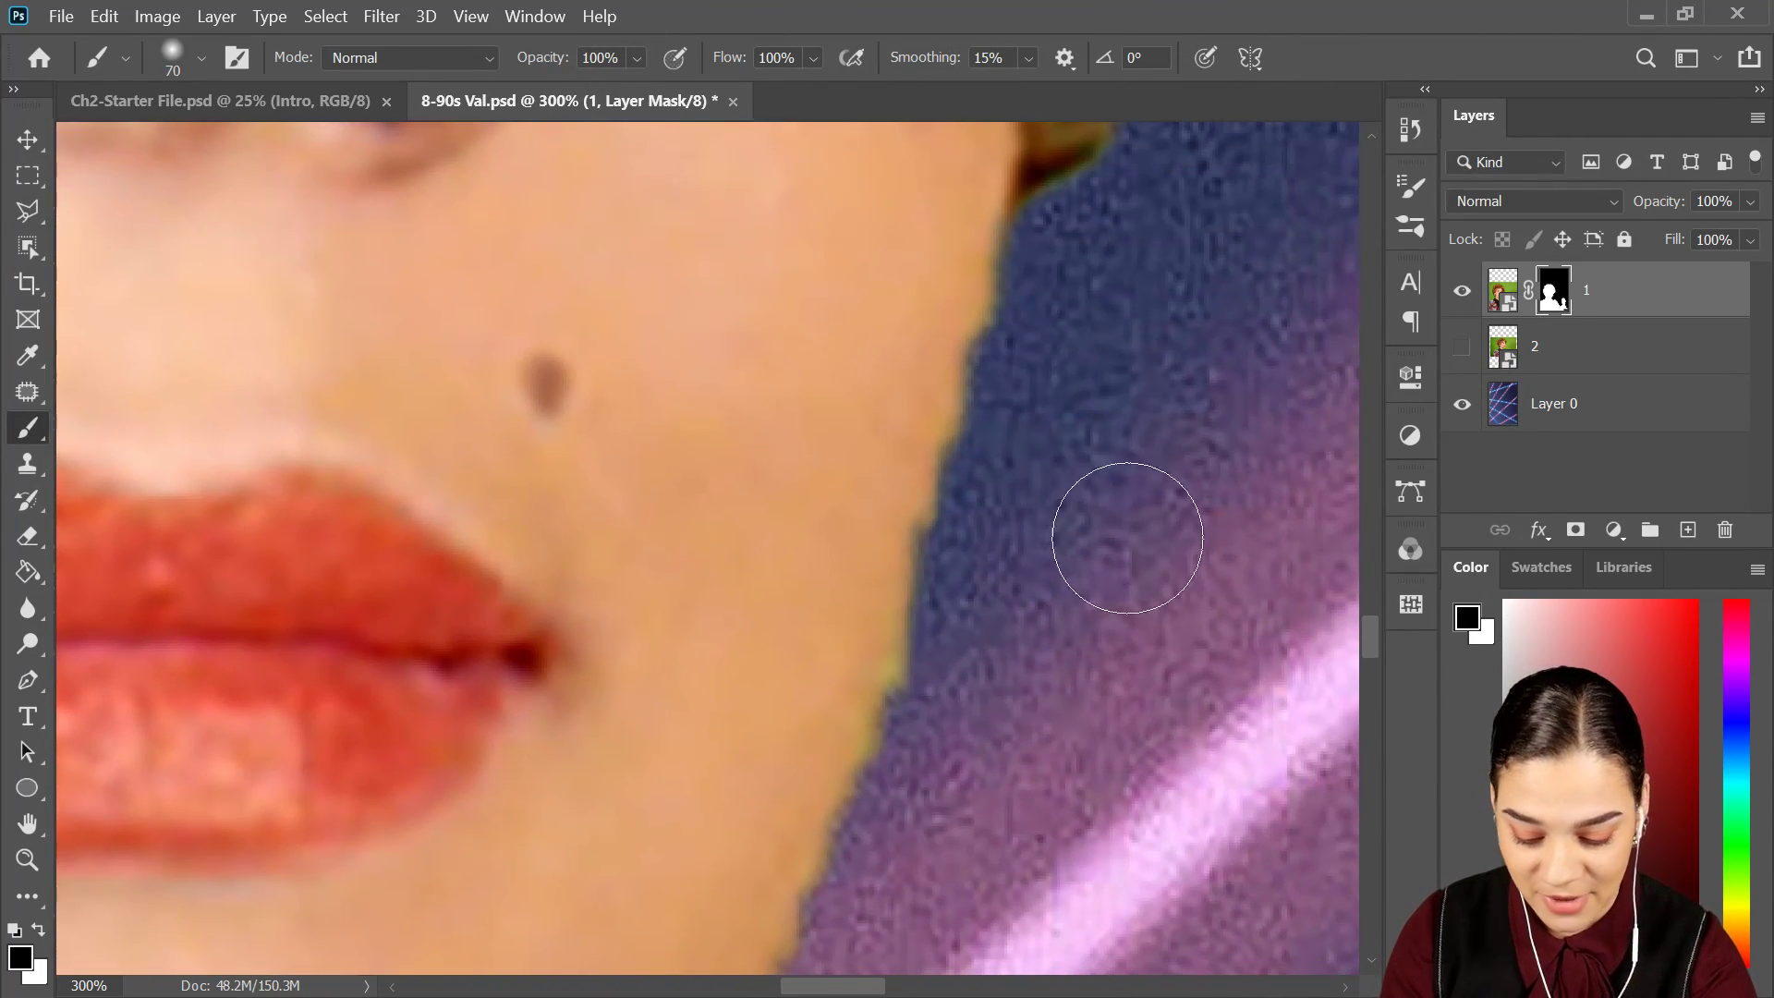
{"action": "key", "text": "ctrl+minus"}
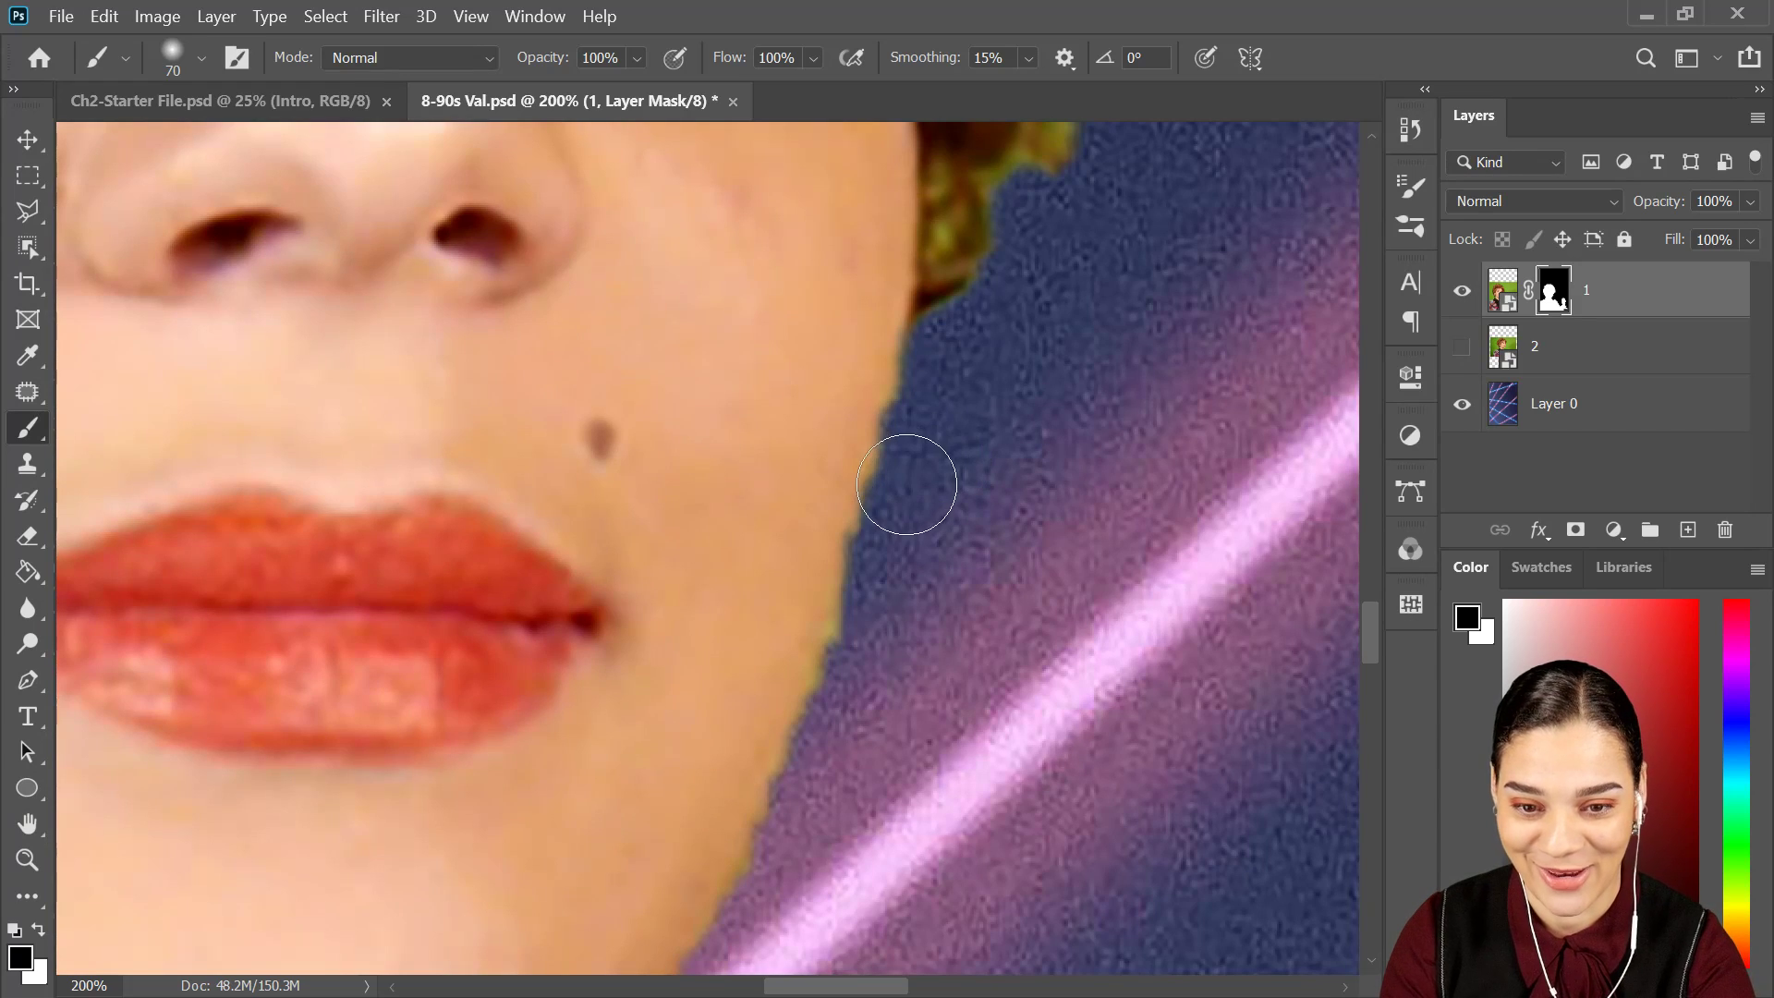
{"action": "key", "text": "bracketleft"}
{"action": "key", "text": "bracketleft"}
{"action": "key", "text": "bracketleft"}
{"action": "key", "text": "bracketleft"}
{"action": "key", "text": "bracketleft"}
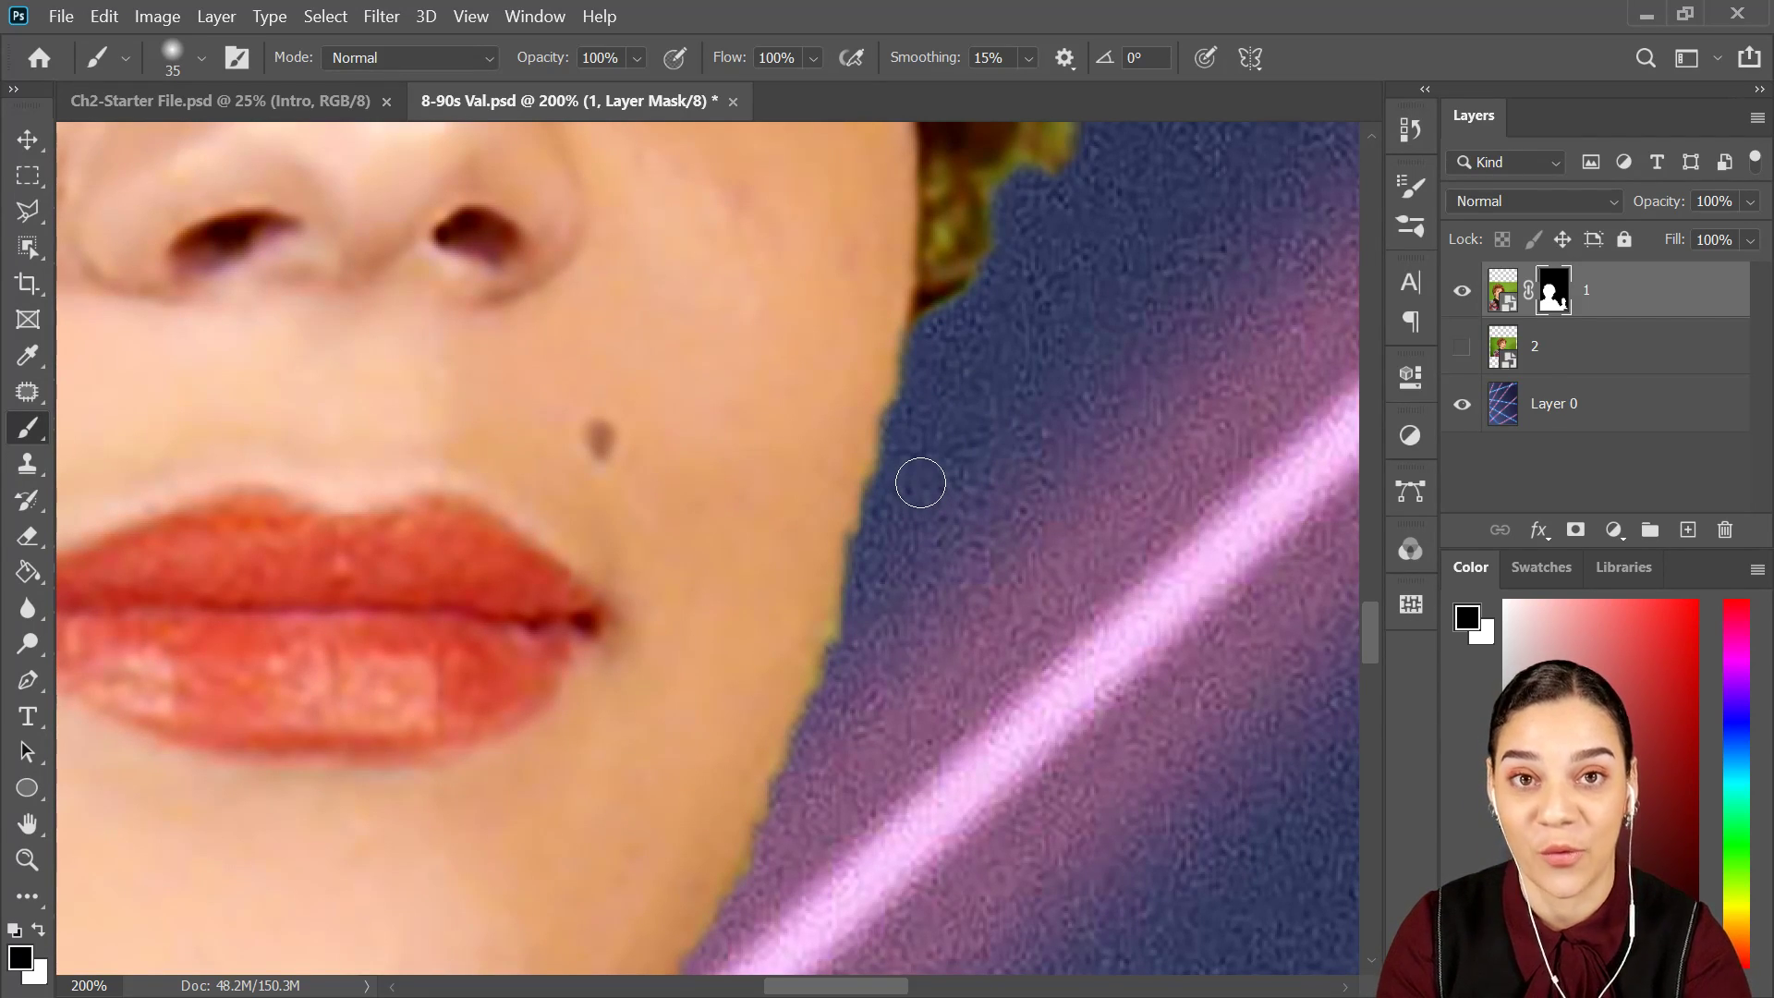
{"action": "key", "text": "ctrl"}
{"action": "key", "text": "bracketleft"}
{"action": "key", "text": "bracketleft"}
{"action": "key", "text": "bracketleft"}
{"action": "key", "text": "bracketleft"}
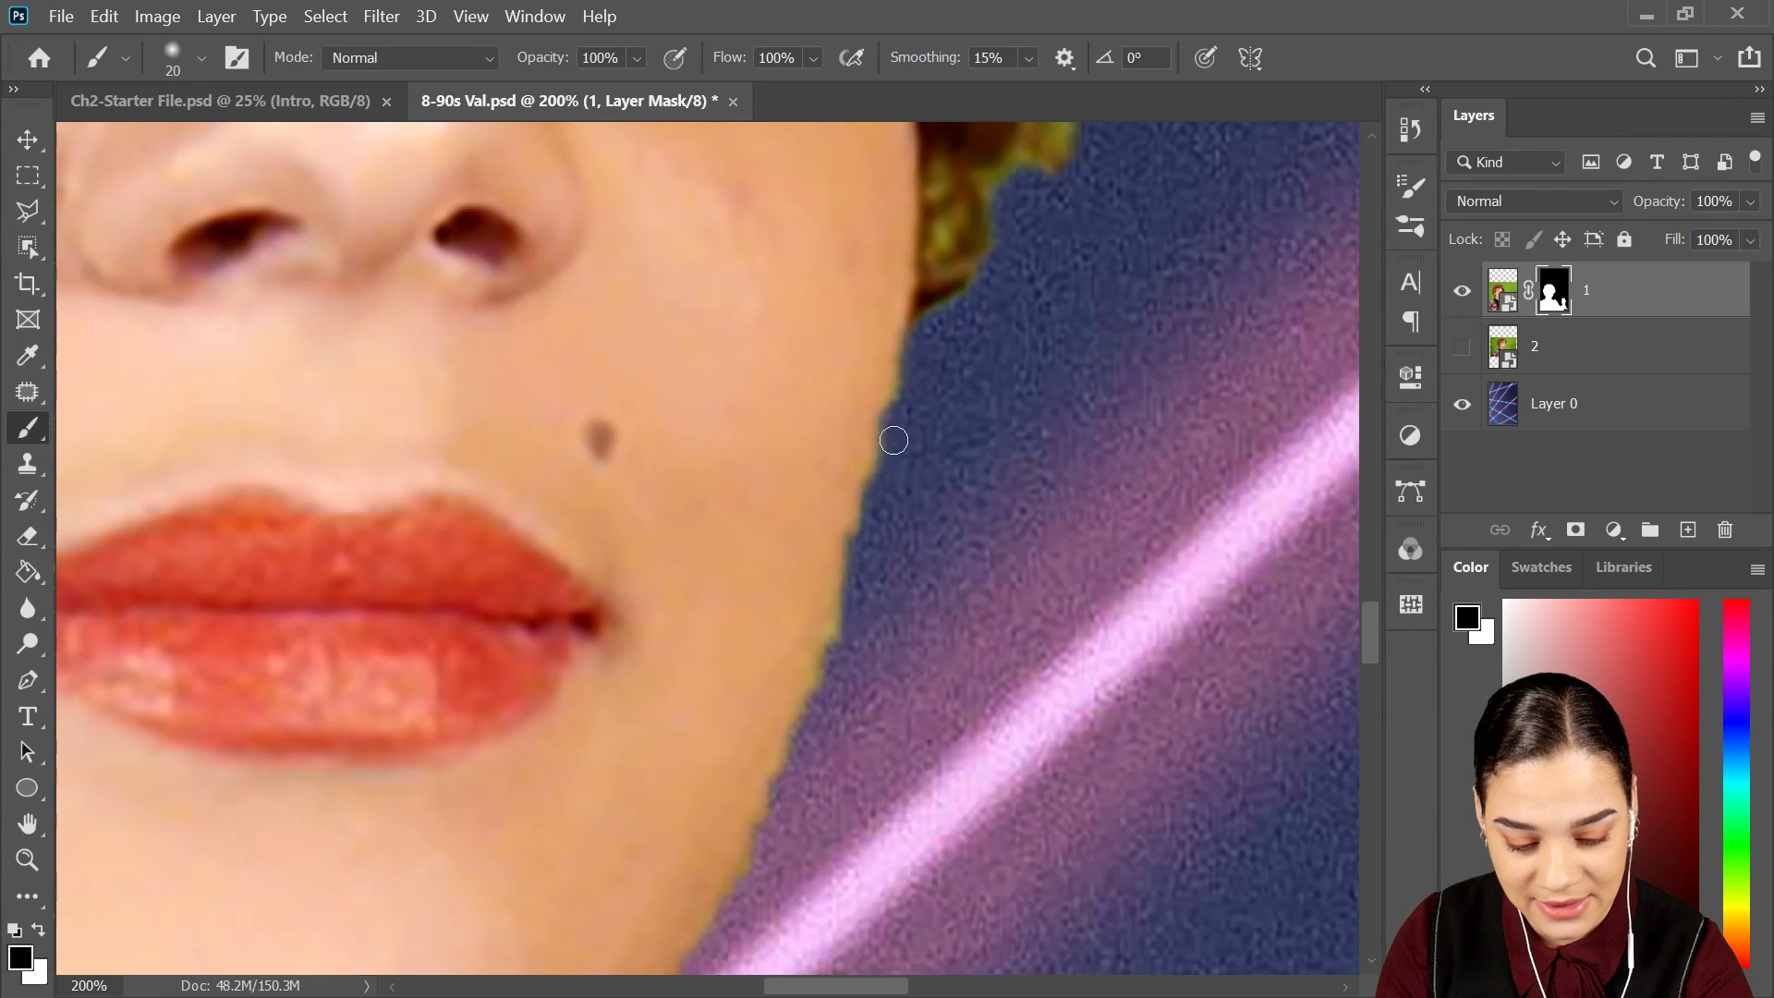
Paint black on layer 1's mask with a 15 px brush to smooth the cheek and jaw edge beside the lips.
{"action": "key", "text": "space"}
{"action": "left_click_drag", "start_coordinate": [887, 685], "coordinate": [951, 557]}
{"action": "left_click_drag", "start_coordinate": [953, 274], "coordinate": [908, 434]}
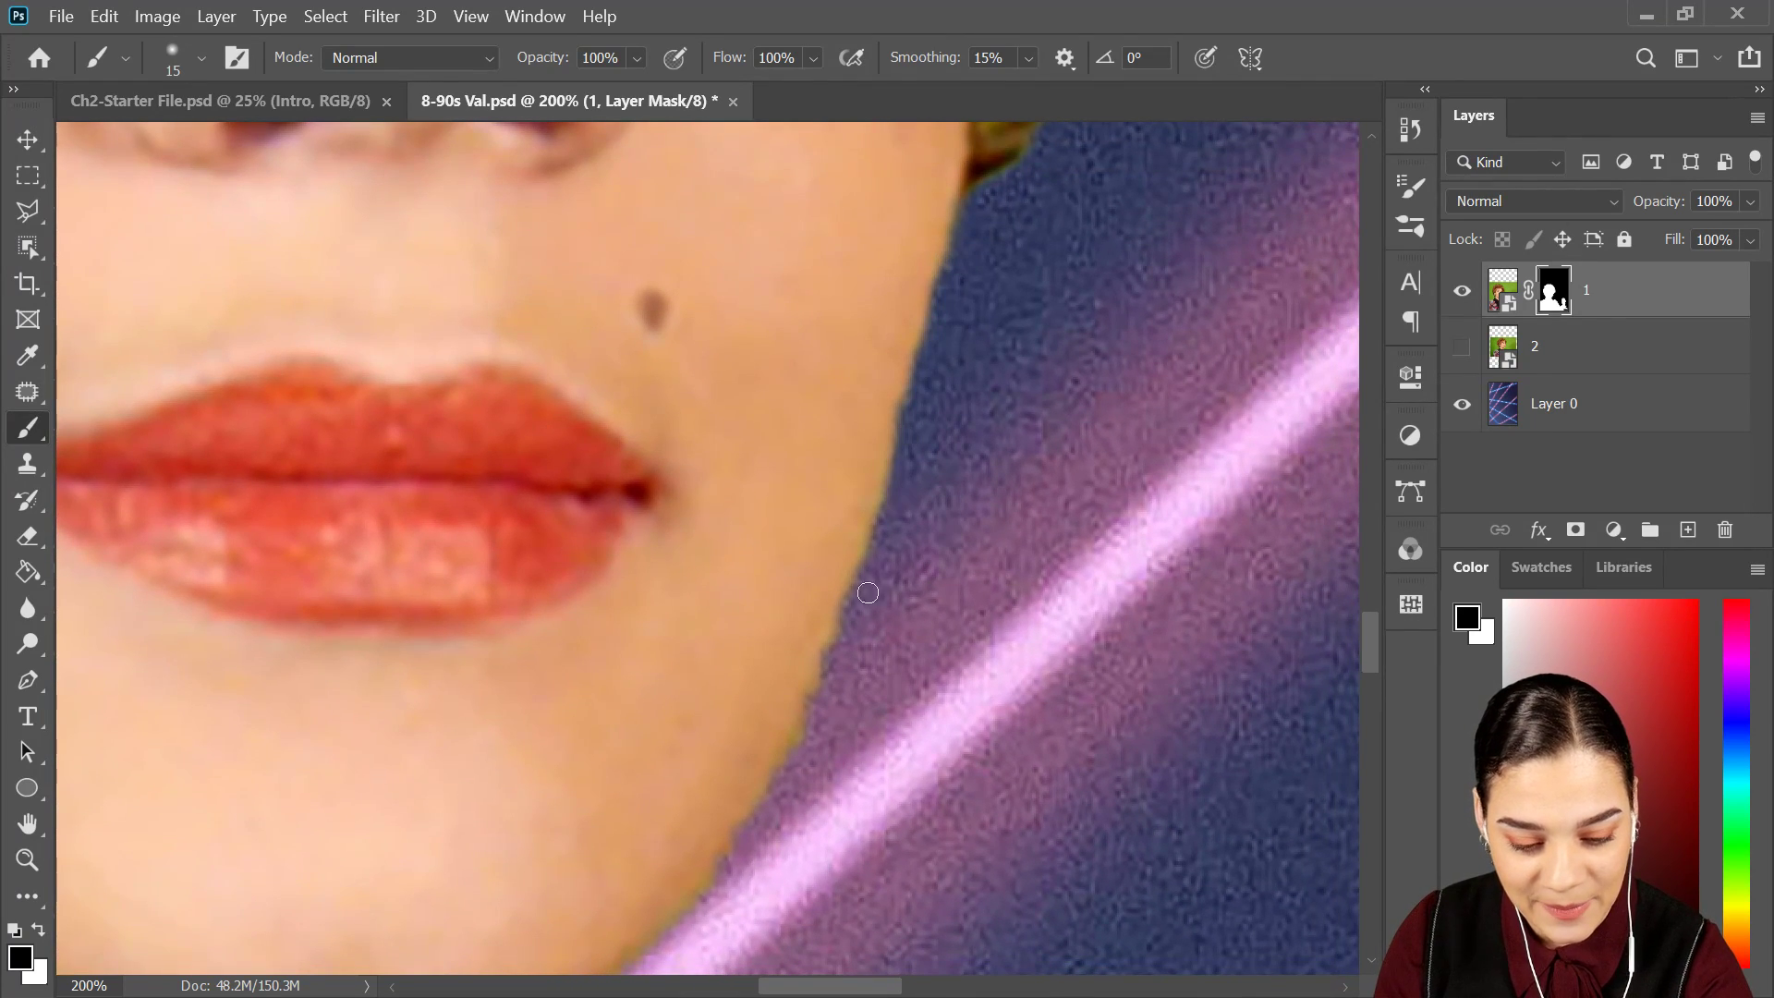
{"action": "key", "text": "space"}
{"action": "left_click_drag", "start_coordinate": [868, 592], "coordinate": [974, 397]}
{"action": "mouse_move", "coordinate": [963, 248]}
{"action": "left_mouse_down"}
{"action": "mouse_move", "coordinate": [826, 600]}
{"action": "mouse_move", "coordinate": [860, 510]}
{"action": "mouse_move", "coordinate": [864, 526]}
{"action": "mouse_move", "coordinate": [783, 660]}
{"action": "mouse_move", "coordinate": [873, 472]}
{"action": "mouse_move", "coordinate": [715, 735]}
{"action": "left_mouse_up"}
{"action": "key", "text": "space"}
{"action": "mouse_move", "coordinate": [1037, 242]}
{"action": "left_mouse_down"}
{"action": "mouse_move", "coordinate": [939, 463]}
{"action": "mouse_move", "coordinate": [945, 449]}
{"action": "left_mouse_up"}
{"action": "left_click_drag", "start_coordinate": [911, 337], "coordinate": [808, 647]}
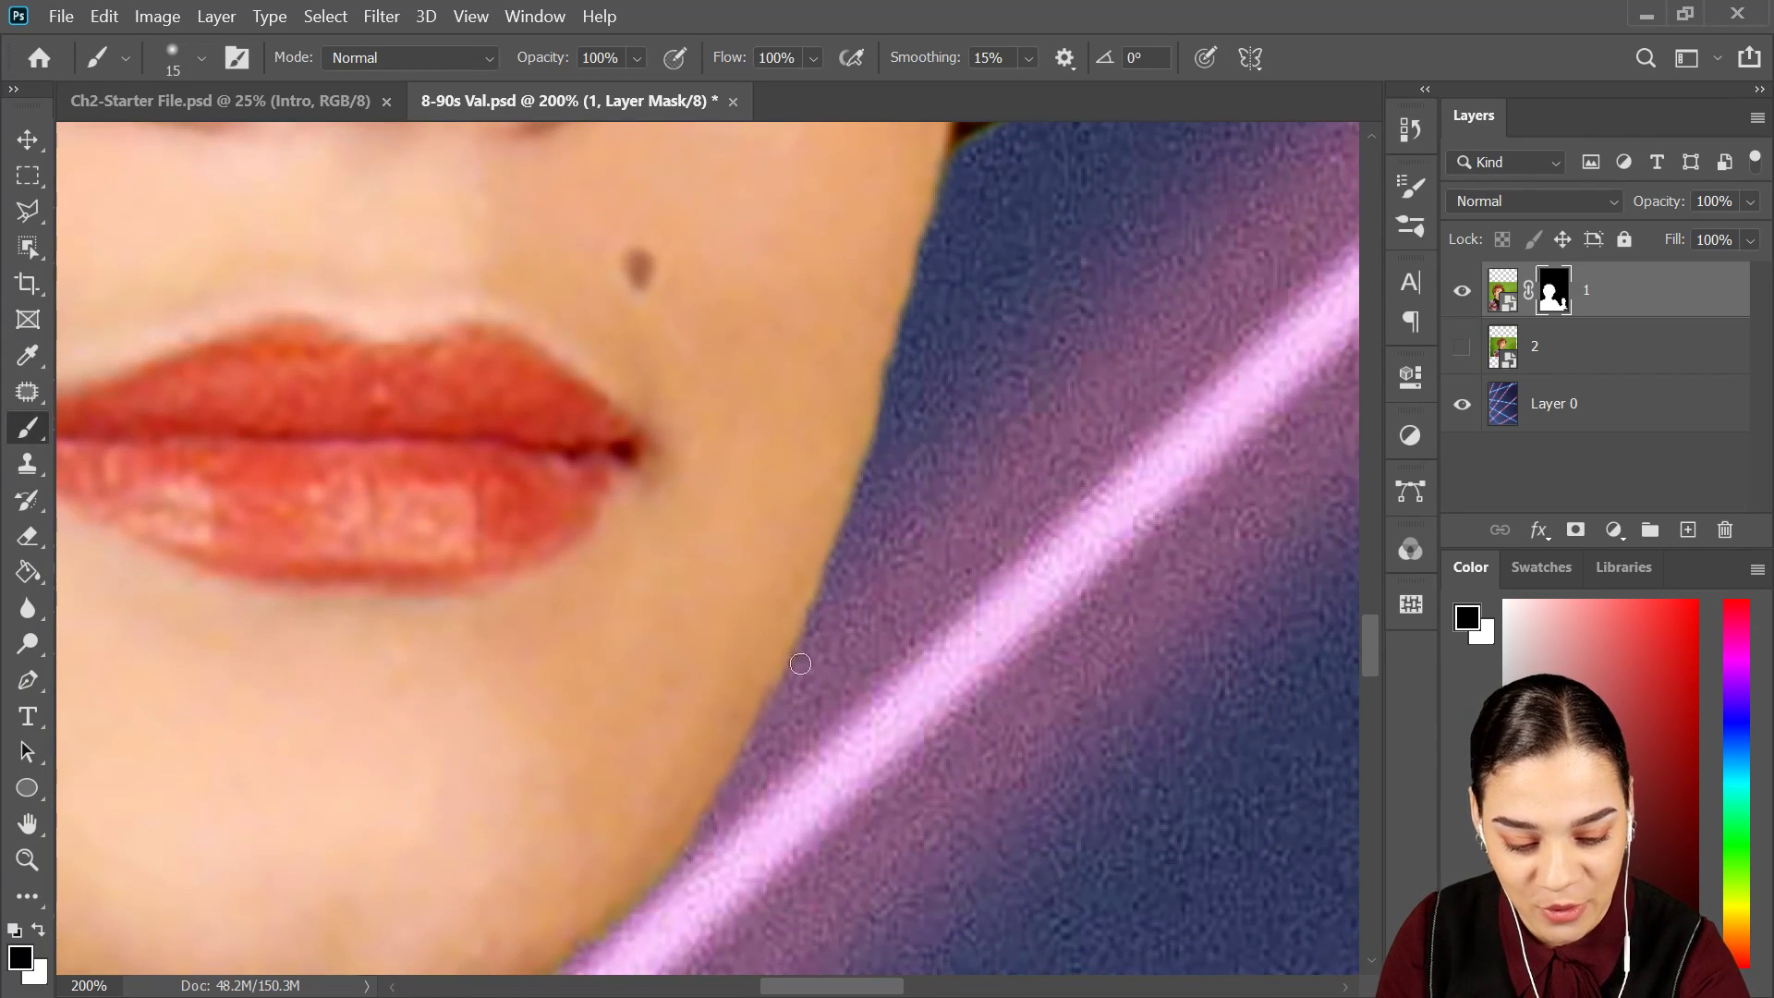
{"action": "left_click_drag", "start_coordinate": [916, 302], "coordinate": [844, 537]}
{"action": "left_click_drag", "start_coordinate": [876, 442], "coordinate": [800, 633]}
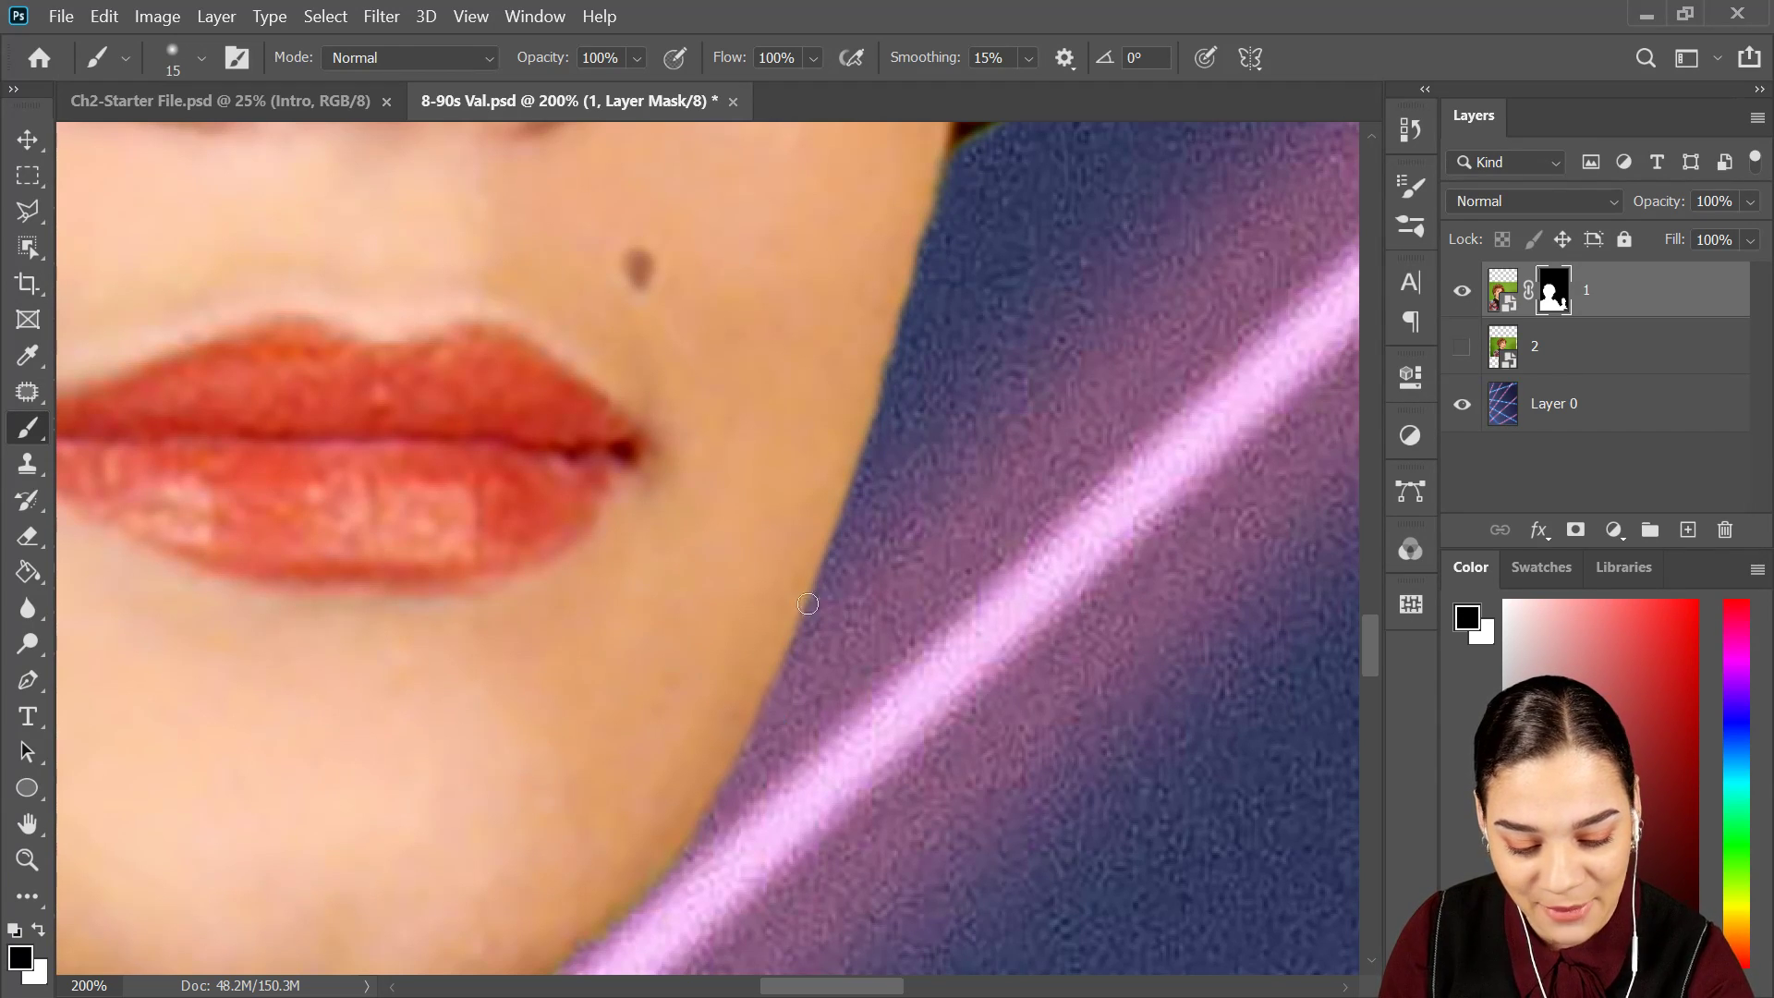
Paint black on layer 1's mask with a 7 px brush to remove the green between the figurine's empty-handed arm and its body.
{"action": "key", "text": "ctrl+minus"}
{"action": "key", "text": "ctrl+minus"}
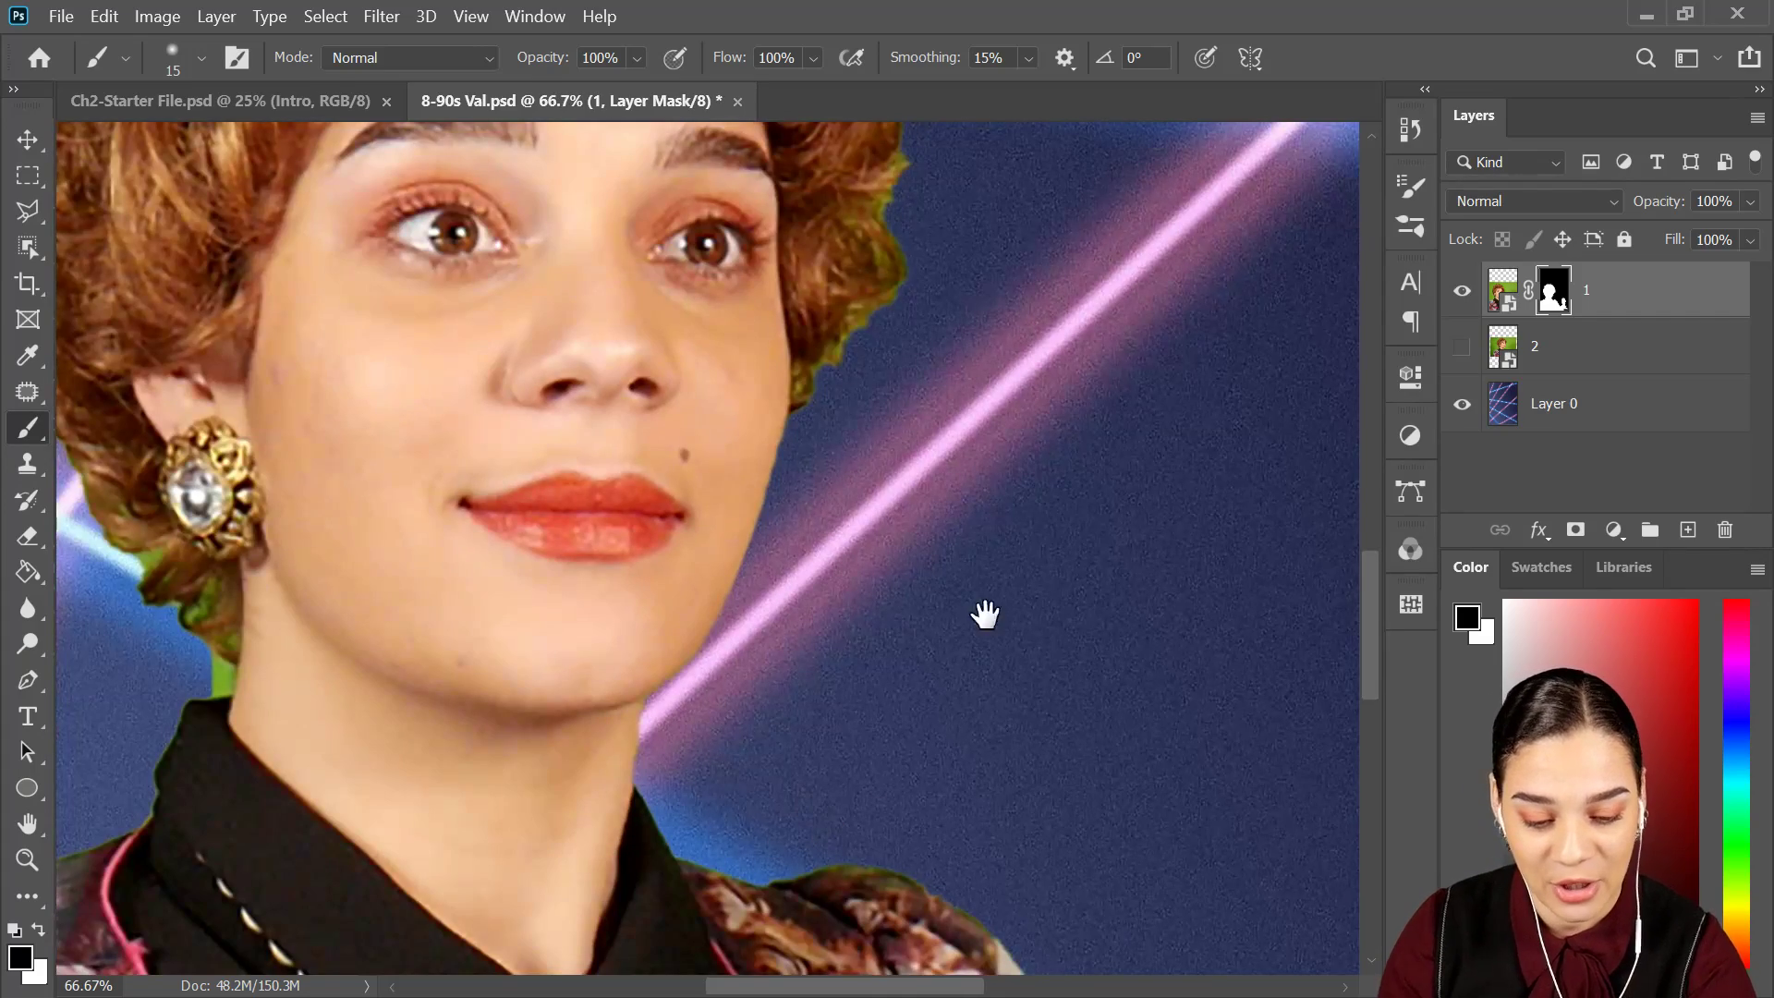
{"action": "left_click_drag", "start_coordinate": [1116, 782], "coordinate": [1050, 459]}
{"action": "left_click_drag", "start_coordinate": [1290, 776], "coordinate": [903, 574]}
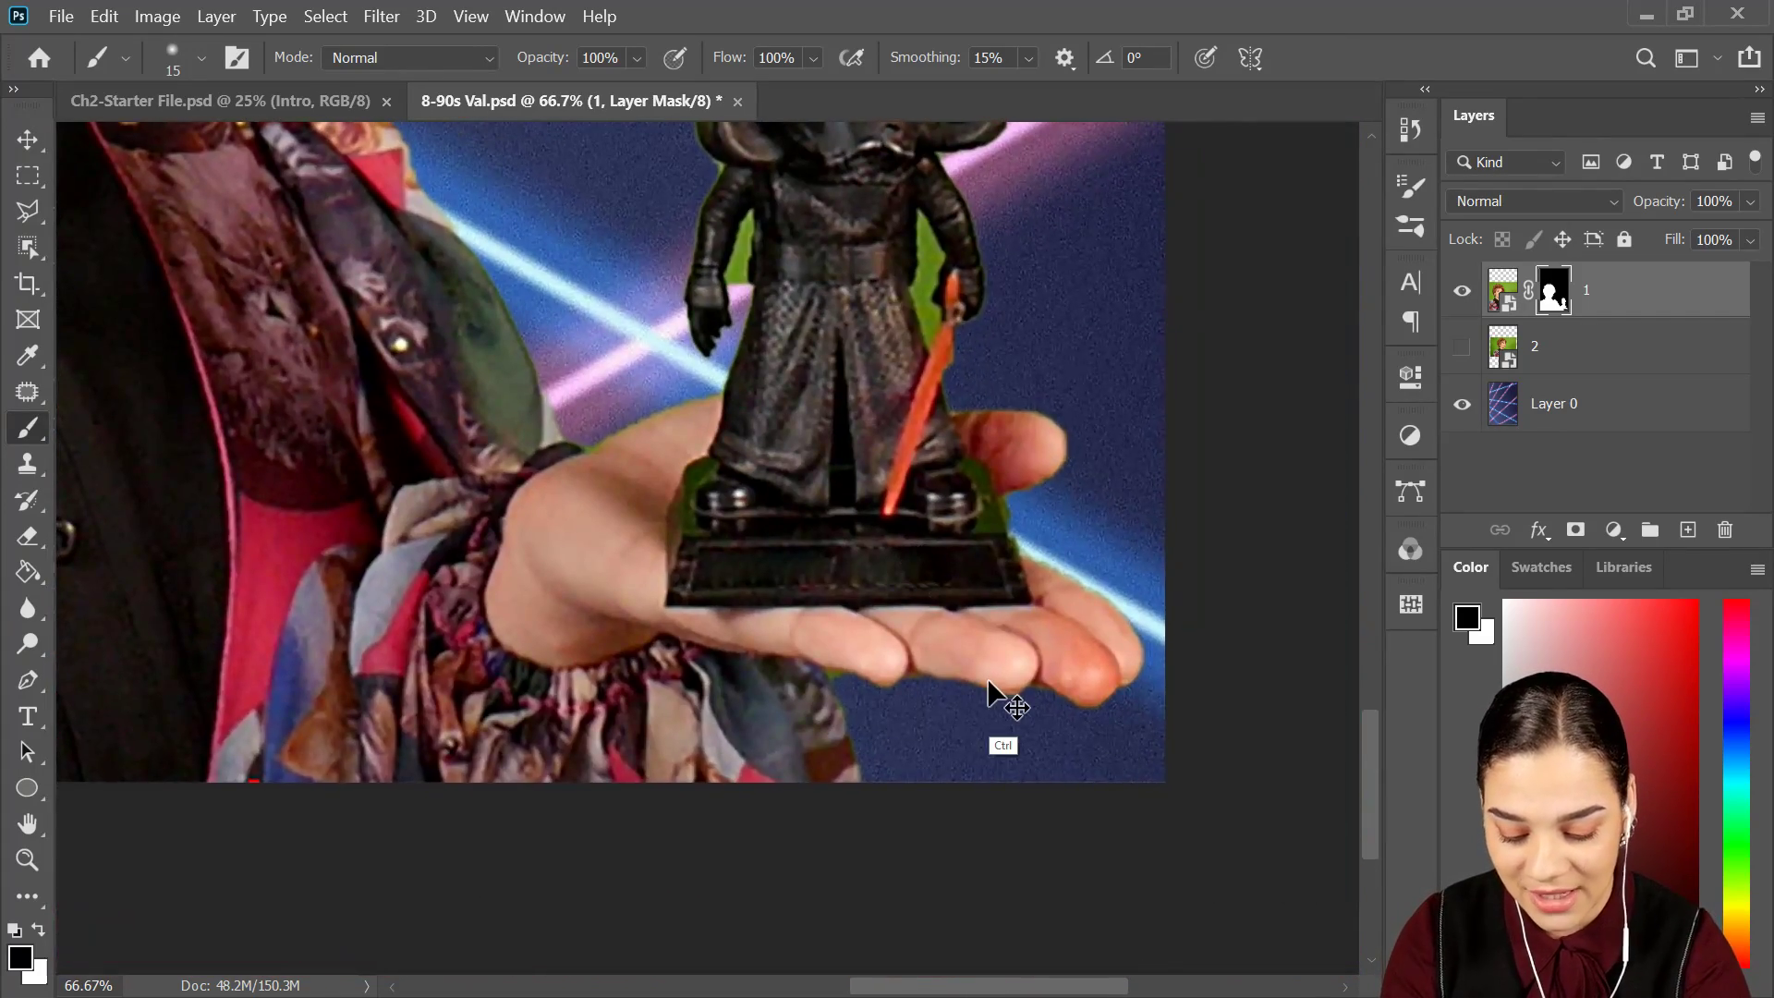
{"action": "key", "text": "ctrl+plus"}
{"action": "key", "text": "ctrl+plus"}
{"action": "key", "text": "ctrl+plus"}
{"action": "mouse_move", "coordinate": [989, 185]}
{"action": "left_mouse_down"}
{"action": "mouse_move", "coordinate": [923, 507]}
{"action": "mouse_move", "coordinate": [946, 530]}
{"action": "mouse_move", "coordinate": [958, 459]}
{"action": "left_mouse_up"}
{"action": "left_click_drag", "start_coordinate": [742, 325], "coordinate": [741, 409]}
{"action": "key", "text": "bracketleft"}
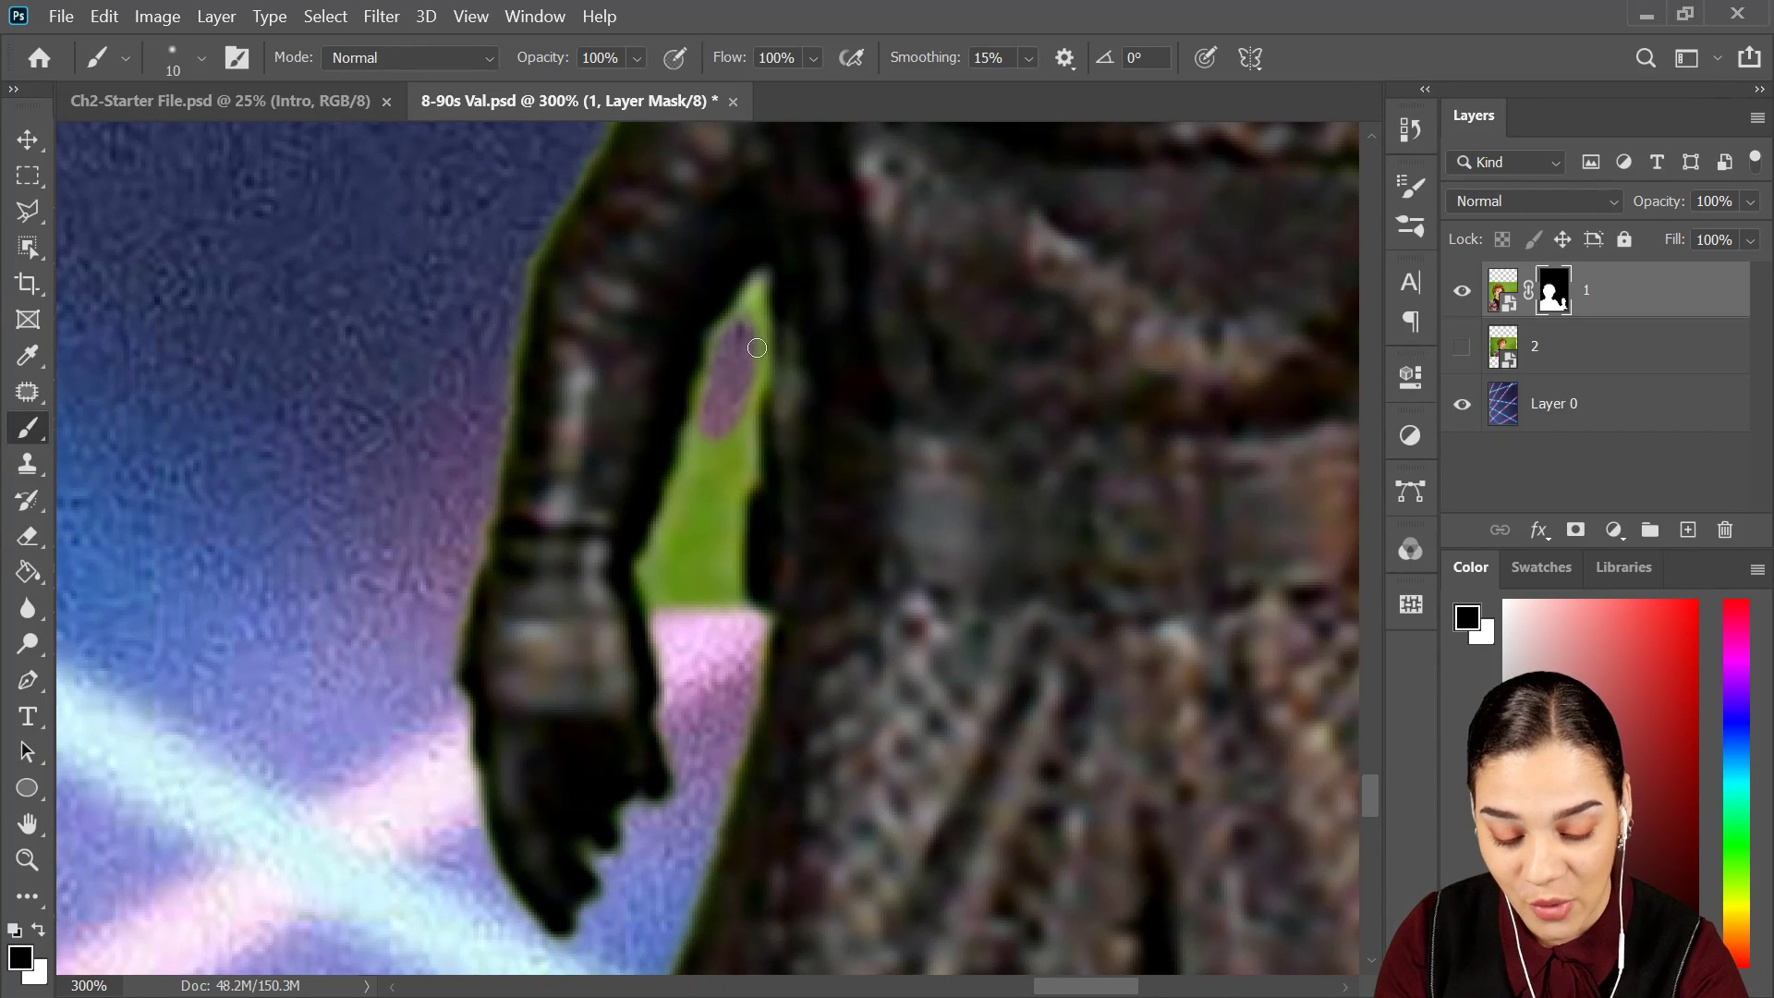
{"action": "mouse_move", "coordinate": [748, 312]}
{"action": "left_mouse_down"}
{"action": "mouse_move", "coordinate": [738, 645]}
{"action": "mouse_move", "coordinate": [730, 478]}
{"action": "mouse_move", "coordinate": [669, 639]}
{"action": "mouse_move", "coordinate": [661, 553]}
{"action": "mouse_move", "coordinate": [660, 590]}
{"action": "mouse_move", "coordinate": [723, 437]}
{"action": "left_mouse_up"}
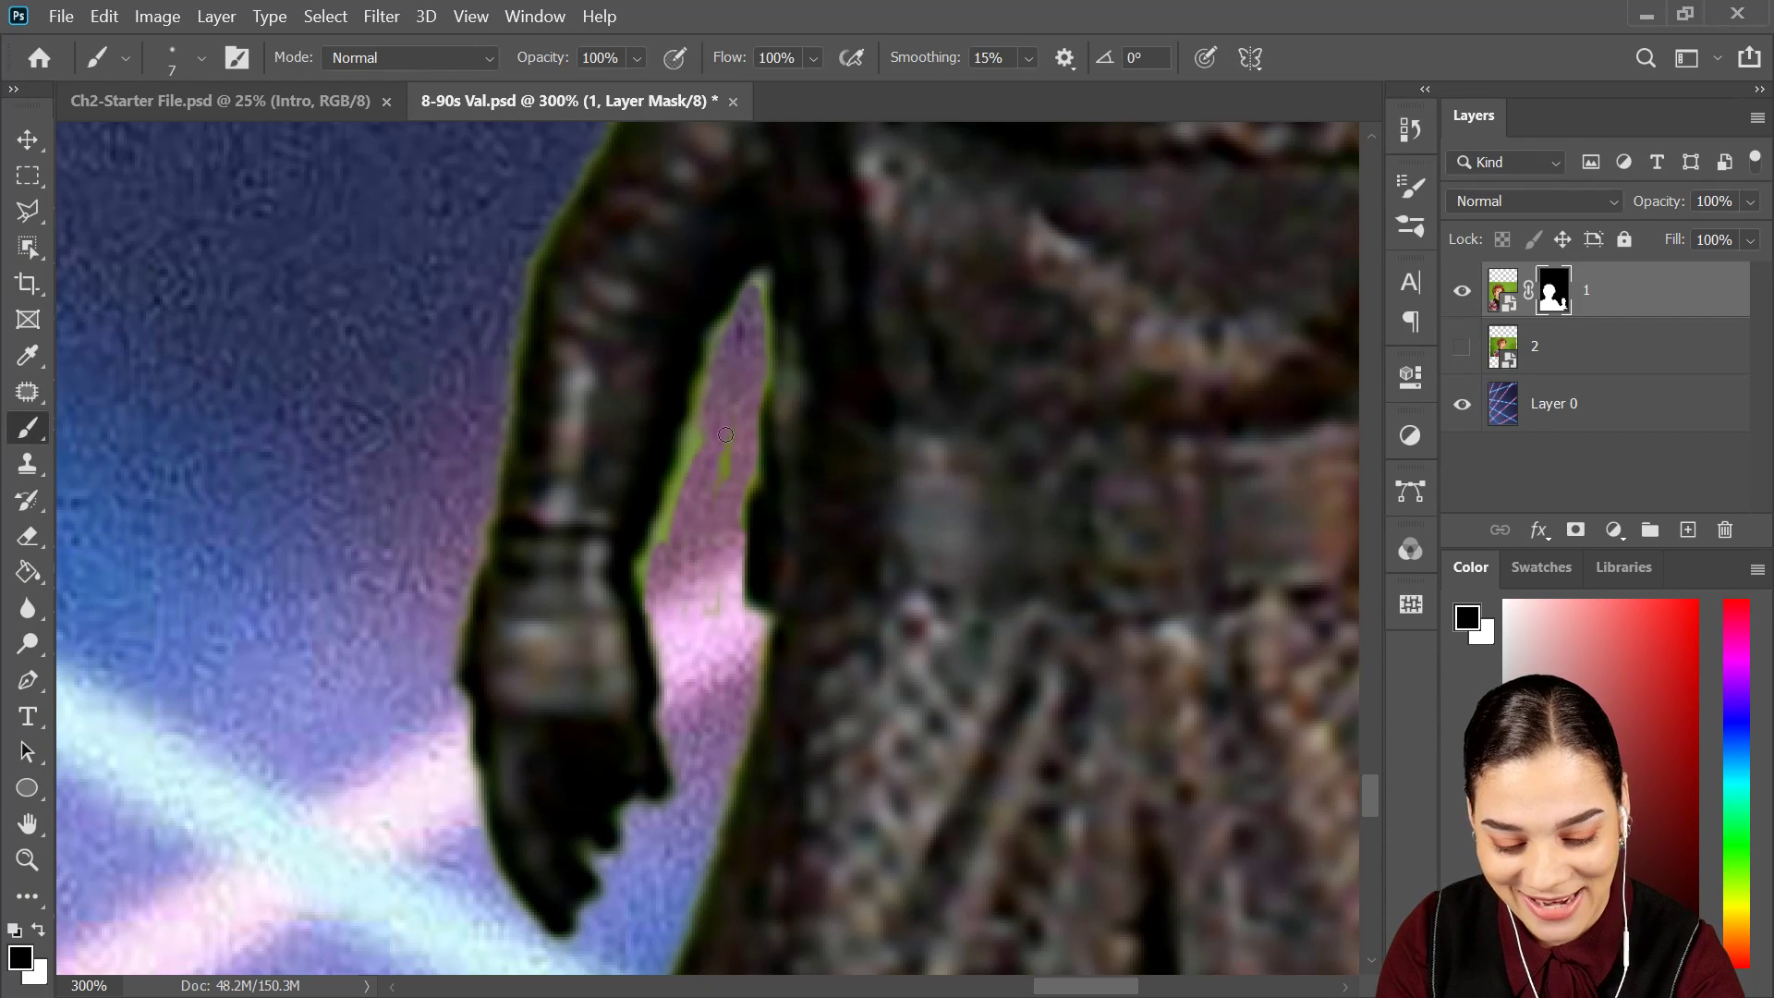
{"action": "left_click_drag", "start_coordinate": [684, 509], "coordinate": [667, 536]}
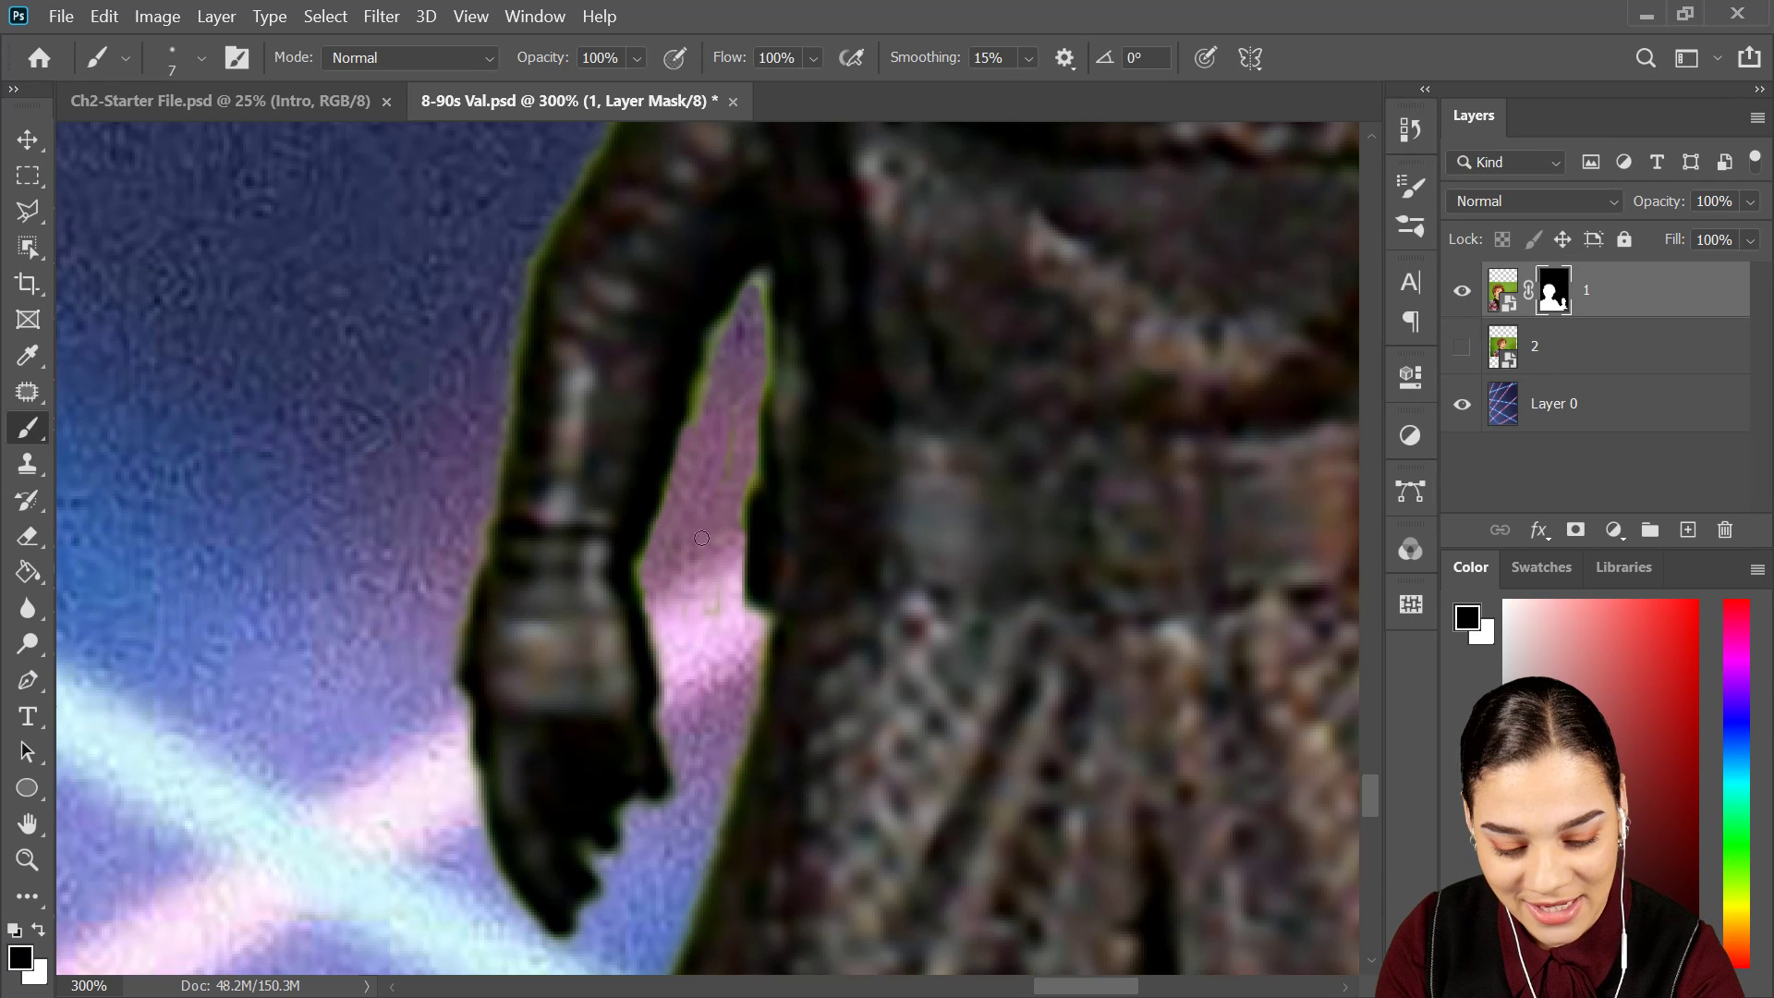
Mask out the upper part of the green gap between the figurine's torso and its saber-holding arm on layer 1.
{"action": "key", "text": "space"}
{"action": "mouse_move", "coordinate": [1026, 595]}
{"action": "left_mouse_down"}
{"action": "mouse_move", "coordinate": [737, 491]}
{"action": "mouse_move", "coordinate": [509, 497]}
{"action": "left_mouse_up"}
{"action": "left_click_drag", "start_coordinate": [963, 609], "coordinate": [975, 660]}
{"action": "mouse_move", "coordinate": [1063, 424]}
{"action": "left_mouse_down"}
{"action": "mouse_move", "coordinate": [1039, 499]}
{"action": "mouse_move", "coordinate": [1049, 420]}
{"action": "left_mouse_up"}
{"action": "mouse_move", "coordinate": [1024, 295]}
{"action": "left_mouse_down"}
{"action": "mouse_move", "coordinate": [1048, 436]}
{"action": "mouse_move", "coordinate": [1037, 369]}
{"action": "left_mouse_up"}
{"action": "left_click_drag", "start_coordinate": [1022, 248], "coordinate": [1036, 305]}
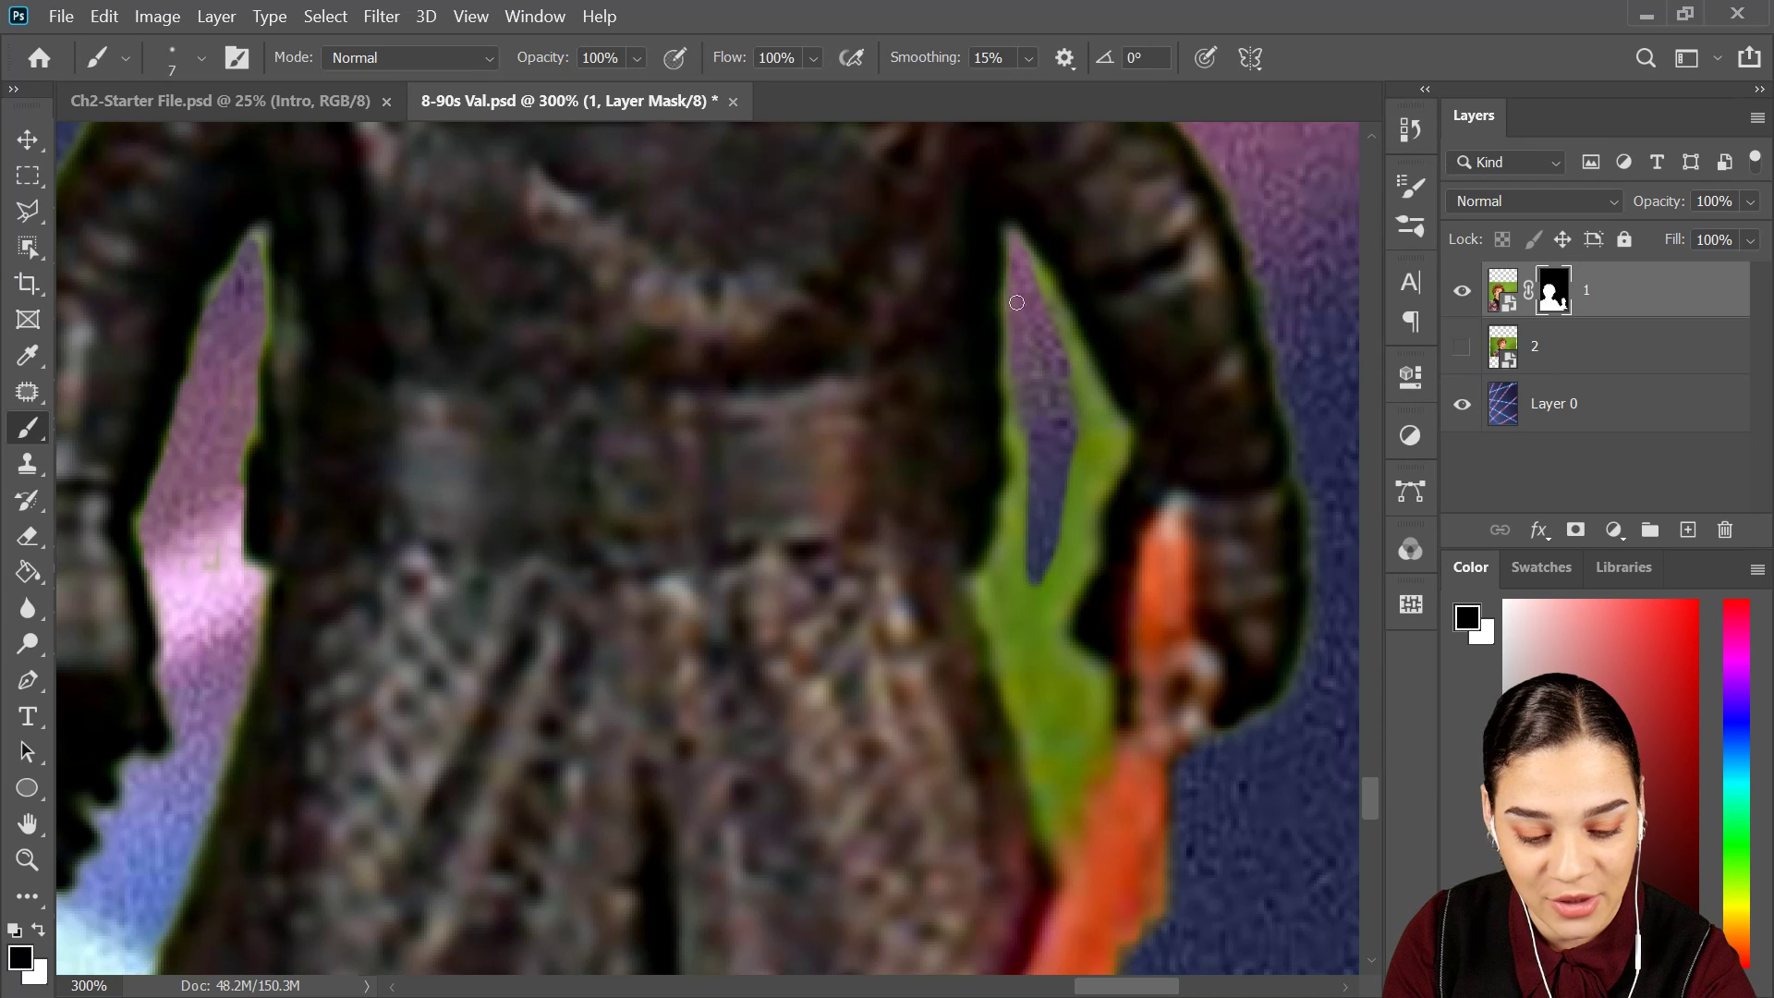
{"action": "mouse_move", "coordinate": [1017, 413]}
{"action": "left_mouse_down"}
{"action": "mouse_move", "coordinate": [1077, 506]}
{"action": "mouse_move", "coordinate": [1090, 477]}
{"action": "mouse_move", "coordinate": [1062, 603]}
{"action": "mouse_move", "coordinate": [1058, 487]}
{"action": "mouse_move", "coordinate": [1066, 551]}
{"action": "mouse_move", "coordinate": [1110, 470]}
{"action": "mouse_move", "coordinate": [1096, 507]}
{"action": "left_mouse_up"}
{"action": "left_click_drag", "start_coordinate": [1119, 444], "coordinate": [1102, 437]}
{"action": "left_click_drag", "start_coordinate": [1072, 351], "coordinate": [1102, 402]}
{"action": "left_click_drag", "start_coordinate": [1070, 343], "coordinate": [1087, 463]}
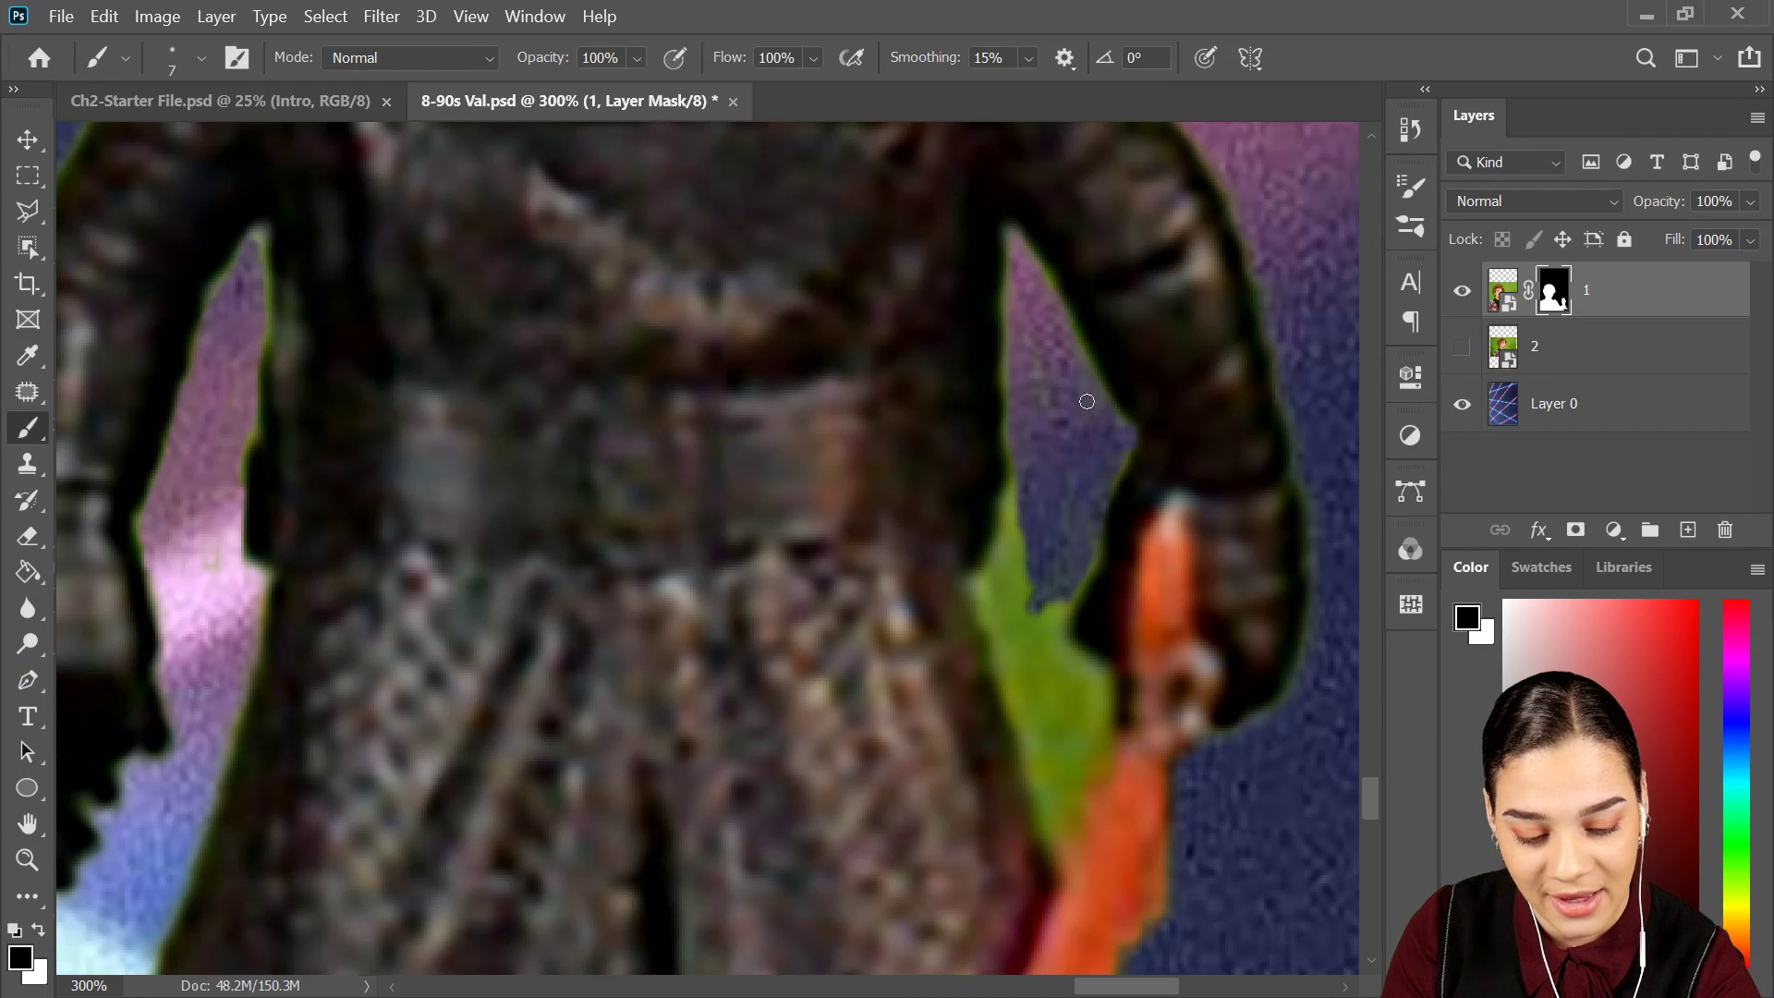
Mask out the remaining green between the figurine's robe, its gloved hand and the orange saber.
{"action": "mouse_move", "coordinate": [1060, 570]}
{"action": "left_mouse_down"}
{"action": "mouse_move", "coordinate": [1023, 582]}
{"action": "mouse_move", "coordinate": [1018, 500]}
{"action": "left_mouse_up"}
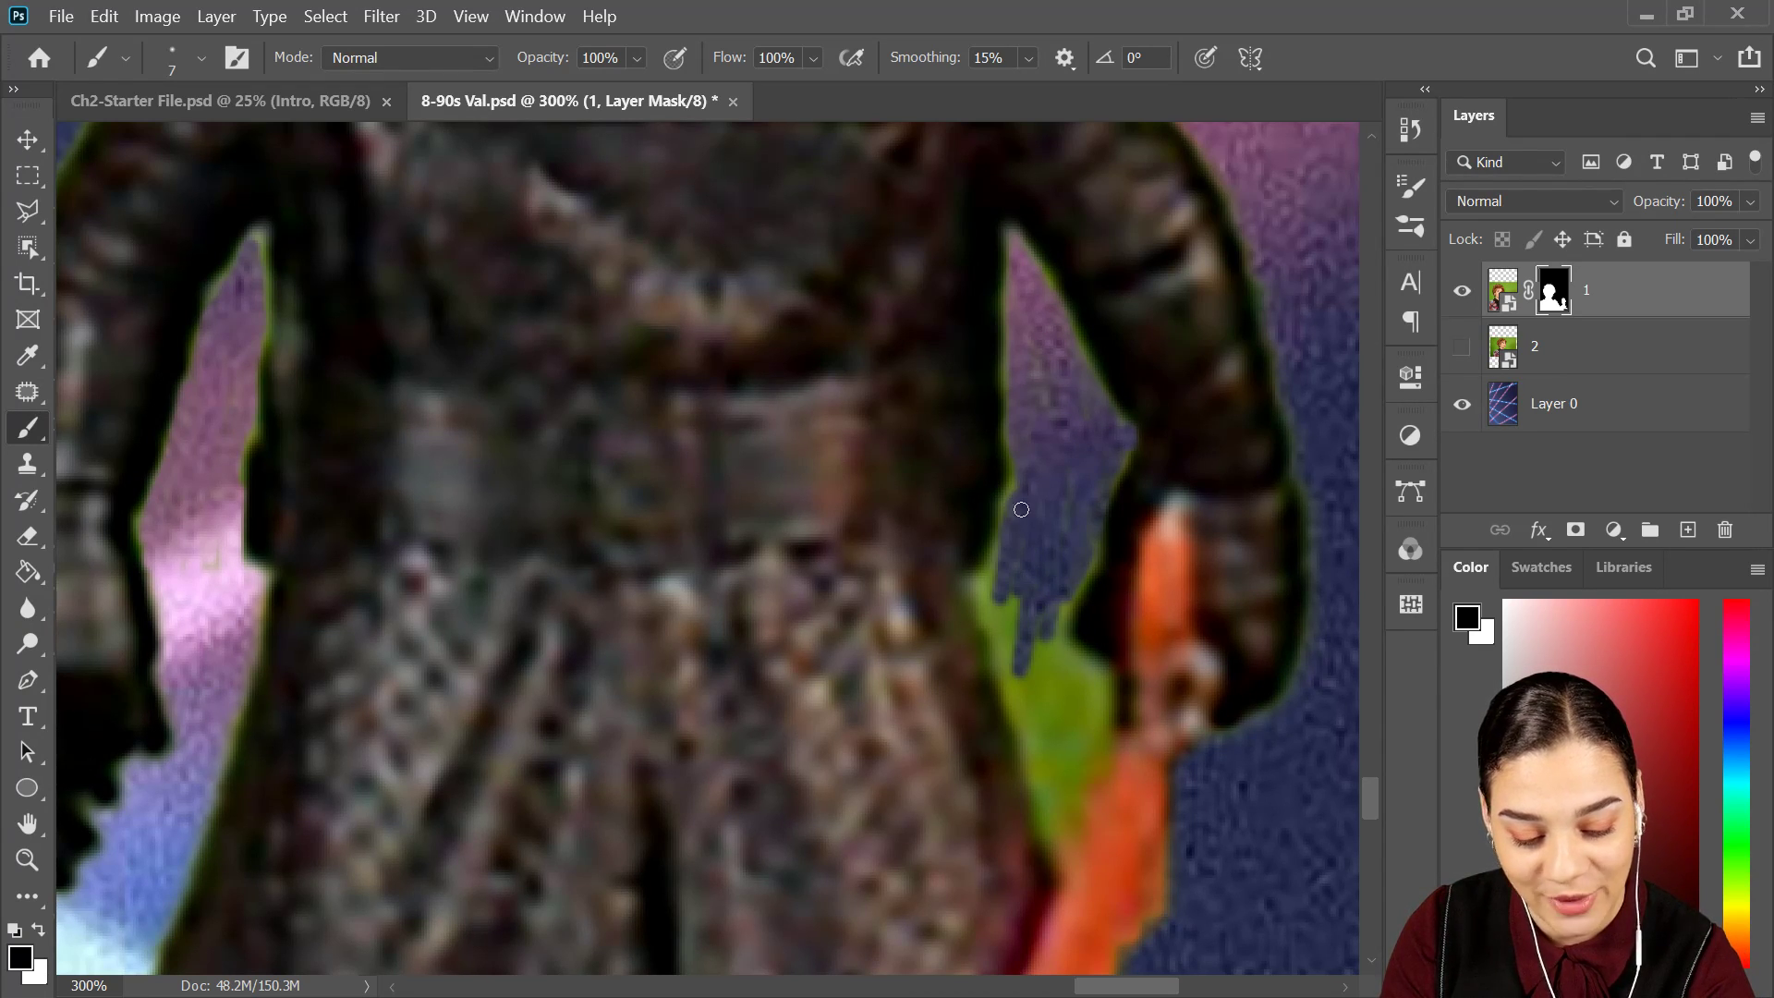
{"action": "left_click_drag", "start_coordinate": [1006, 572], "coordinate": [995, 567]}
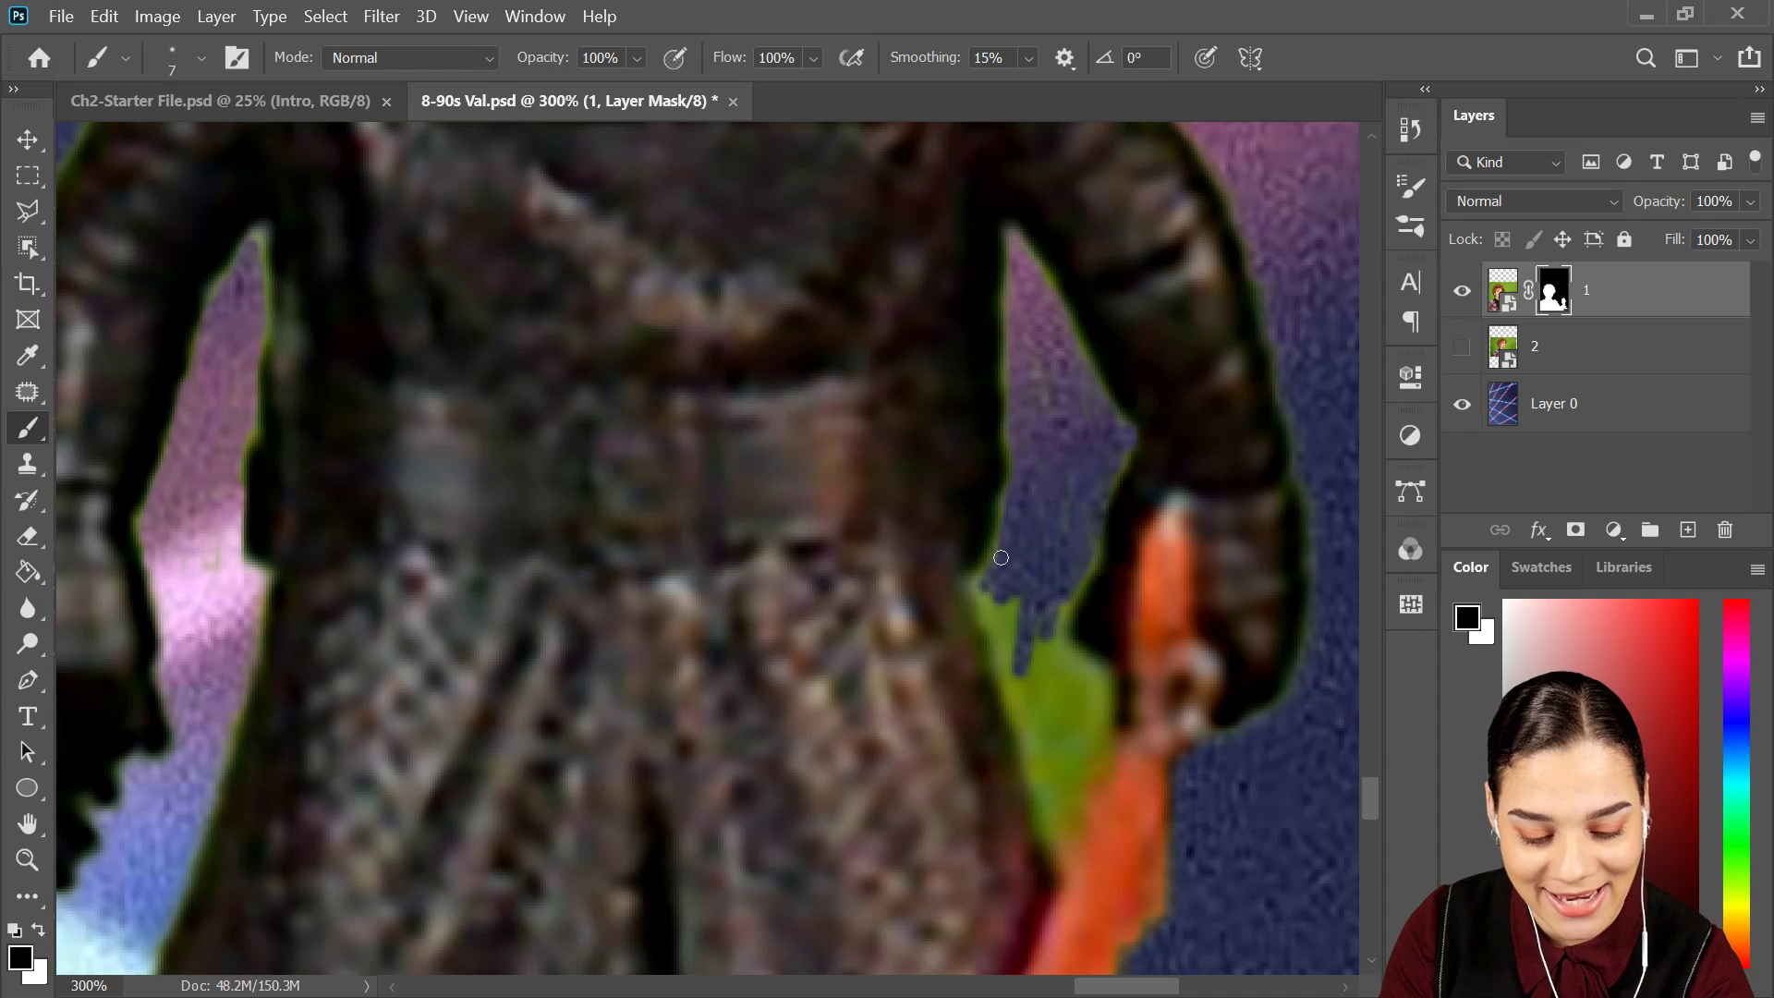
{"action": "left_click_drag", "start_coordinate": [995, 629], "coordinate": [1033, 720]}
{"action": "mouse_move", "coordinate": [1033, 721]}
{"action": "left_mouse_down"}
{"action": "mouse_move", "coordinate": [1014, 615]}
{"action": "mouse_move", "coordinate": [1023, 667]}
{"action": "left_mouse_up"}
{"action": "left_click_drag", "start_coordinate": [1078, 614], "coordinate": [1042, 381]}
{"action": "mouse_move", "coordinate": [1016, 440]}
{"action": "left_mouse_down"}
{"action": "mouse_move", "coordinate": [1000, 525]}
{"action": "mouse_move", "coordinate": [958, 380]}
{"action": "mouse_move", "coordinate": [1002, 587]}
{"action": "mouse_move", "coordinate": [1048, 531]}
{"action": "mouse_move", "coordinate": [1024, 617]}
{"action": "mouse_move", "coordinate": [1067, 488]}
{"action": "mouse_move", "coordinate": [1018, 374]}
{"action": "mouse_move", "coordinate": [1031, 360]}
{"action": "mouse_move", "coordinate": [1029, 520]}
{"action": "mouse_move", "coordinate": [1034, 478]}
{"action": "mouse_move", "coordinate": [1035, 508]}
{"action": "mouse_move", "coordinate": [1007, 485]}
{"action": "mouse_move", "coordinate": [1035, 525]}
{"action": "mouse_move", "coordinate": [1045, 451]}
{"action": "mouse_move", "coordinate": [1091, 480]}
{"action": "mouse_move", "coordinate": [1147, 646]}
{"action": "mouse_move", "coordinate": [1120, 700]}
{"action": "left_mouse_up"}
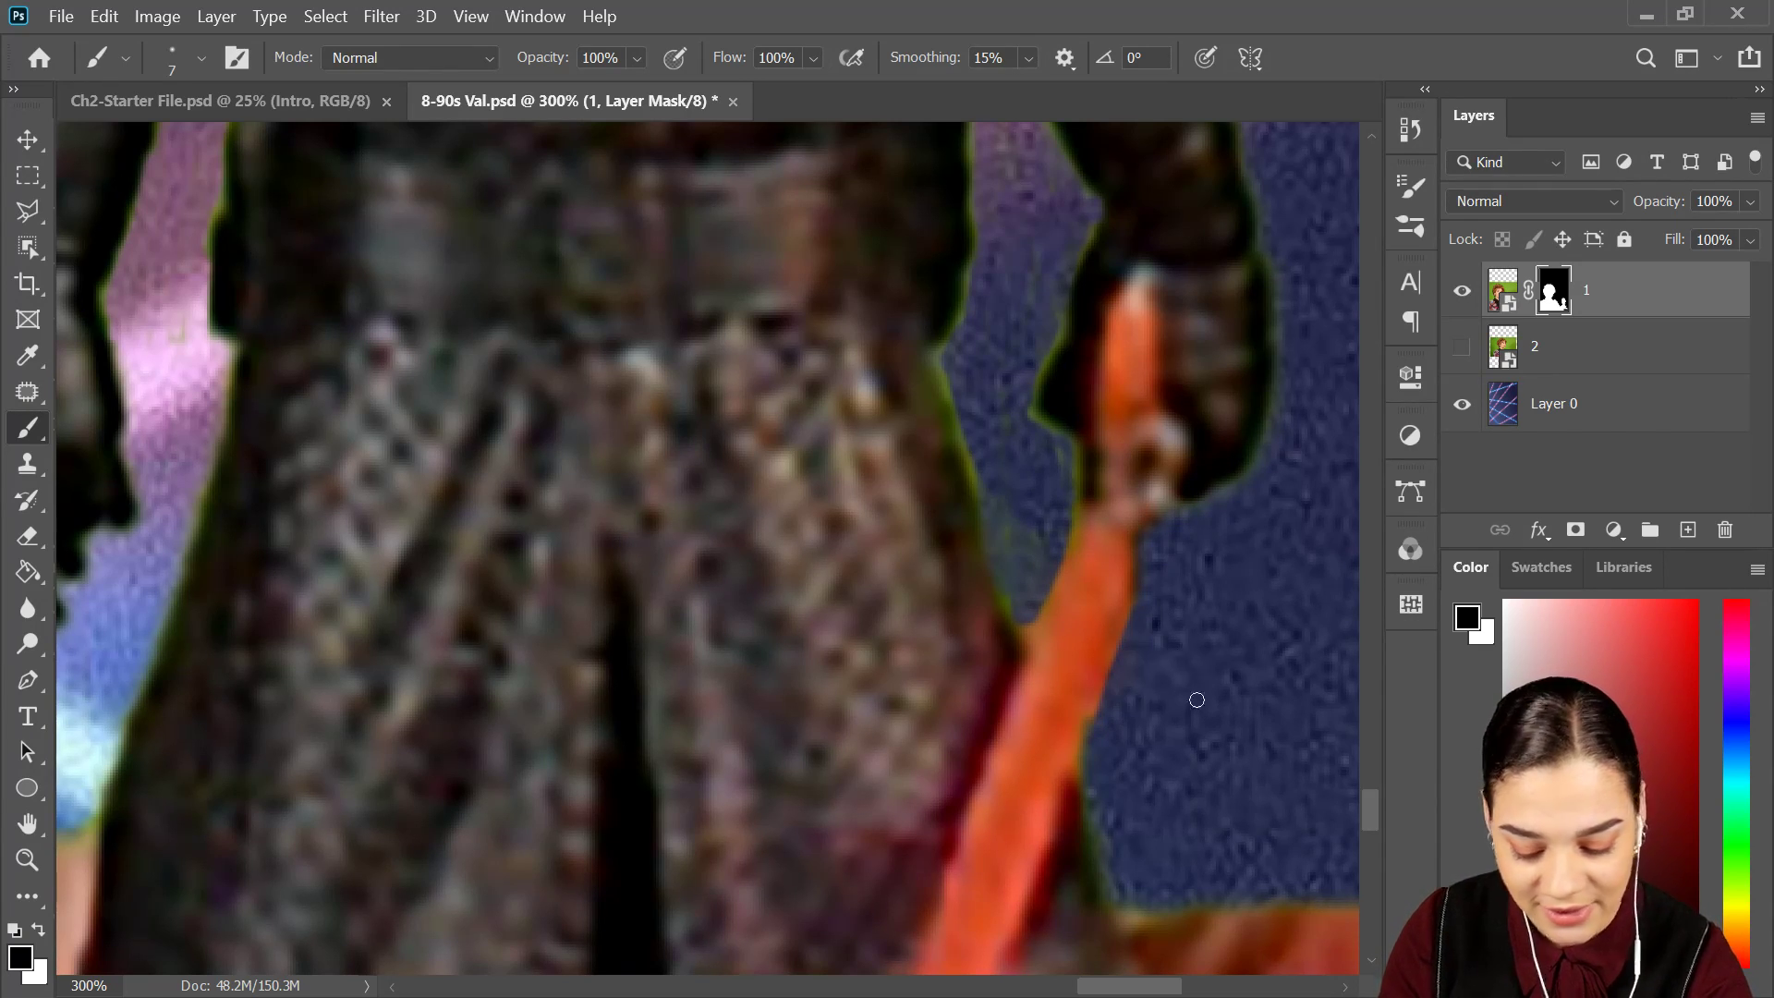
Paint black on layer 1's mask with a 20 px brush to remove the green patch between the woman's hair and shirt collar.
{"action": "key", "text": "ctrl+minus"}
{"action": "key", "text": "ctrl+minus"}
{"action": "key", "text": "ctrl+minus"}
{"action": "key", "text": "ctrl+minus"}
{"action": "key", "text": "ctrl+minus"}
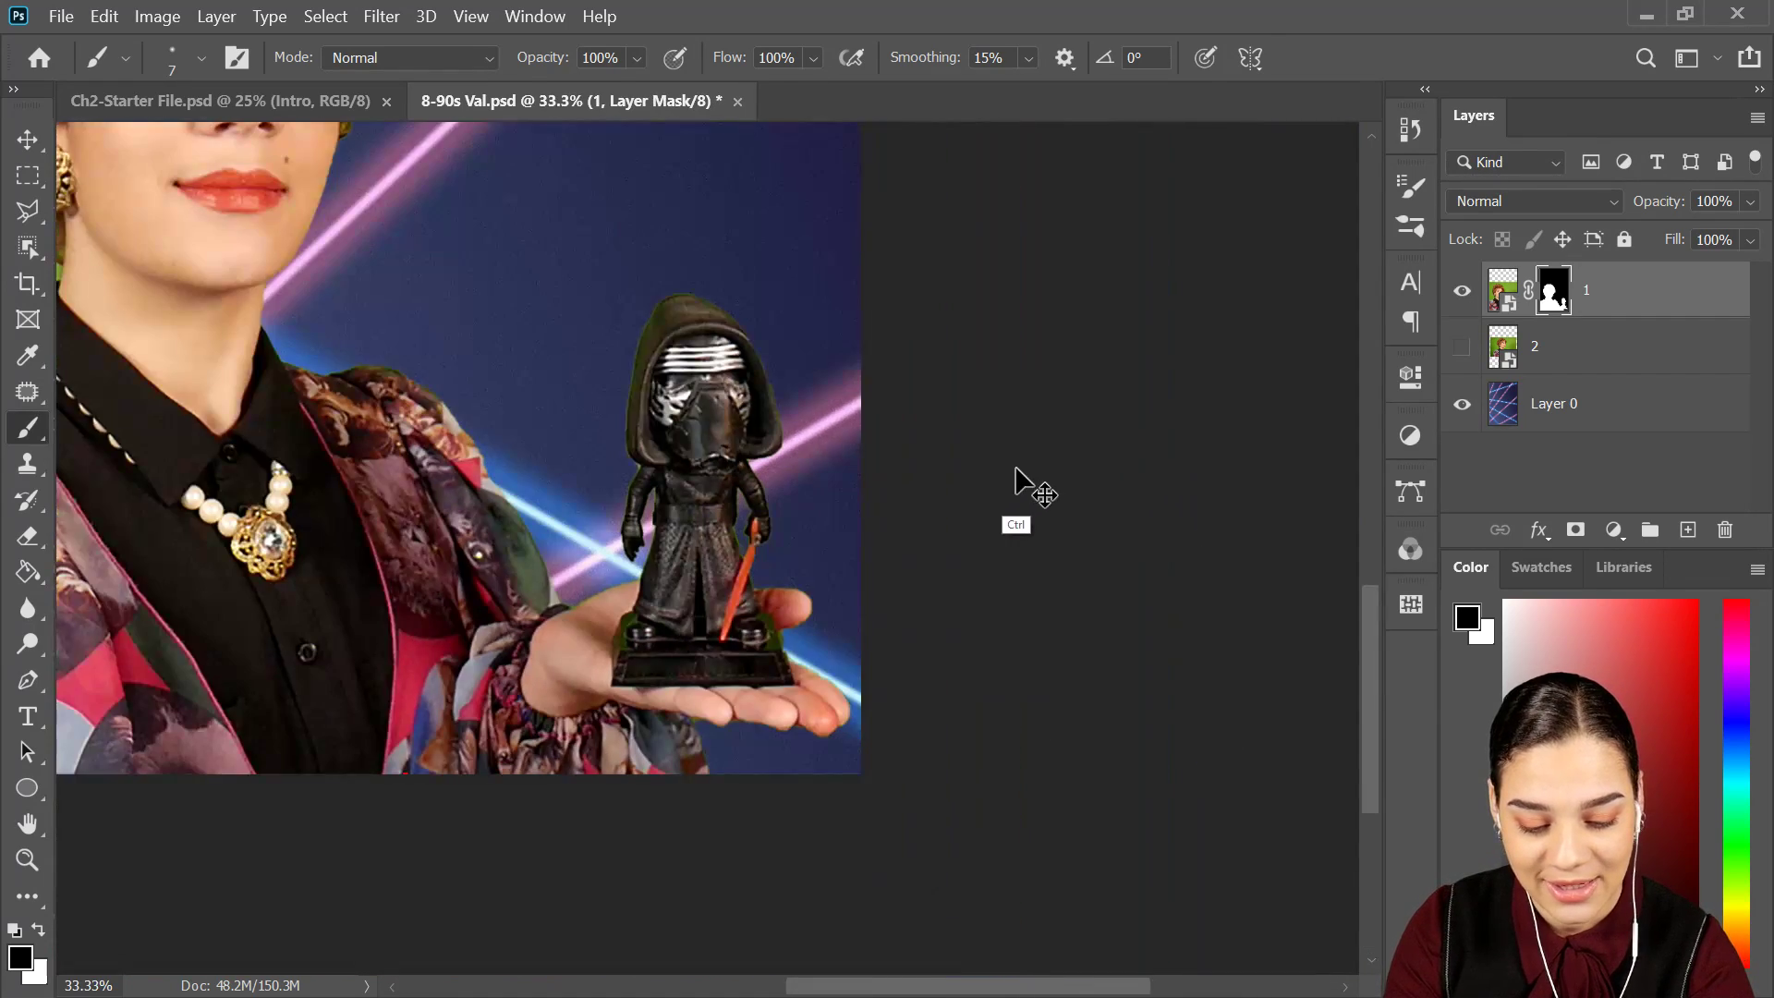
{"action": "key", "text": "ctrl+minus"}
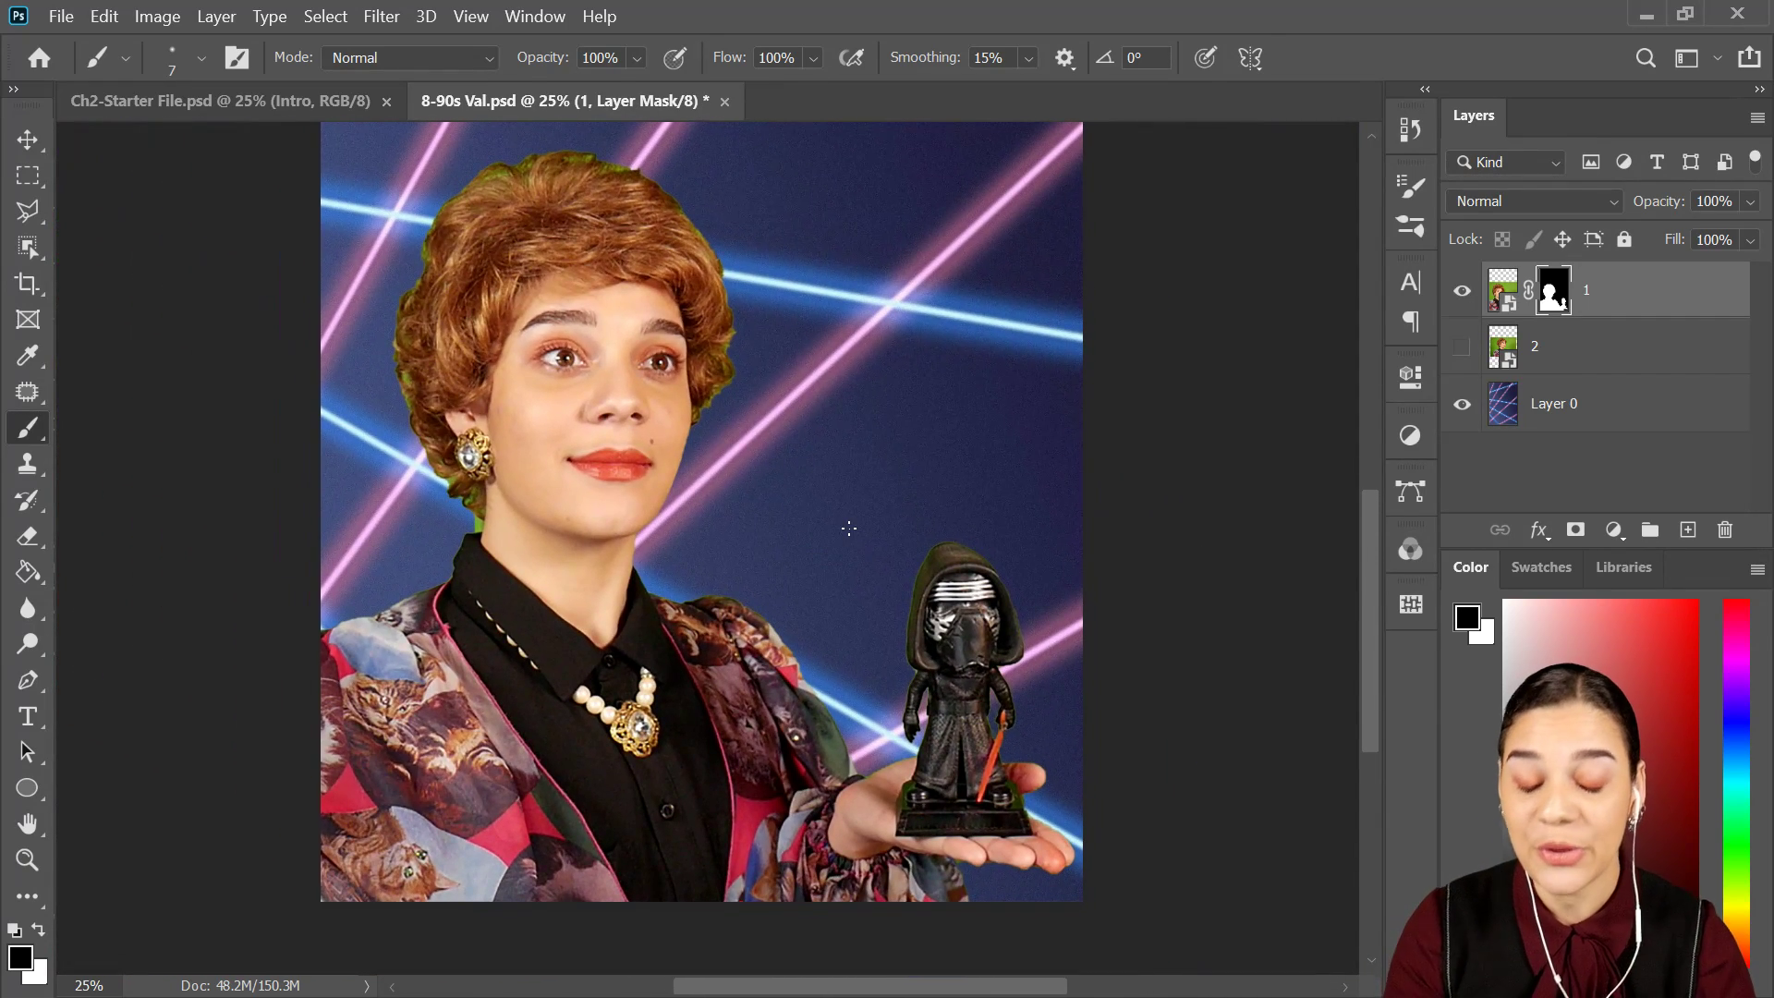
{"action": "key", "text": "ctrl+plus"}
{"action": "left_click_drag", "start_coordinate": [532, 314], "coordinate": [725, 487]}
{"action": "key", "text": "ctrl+plus"}
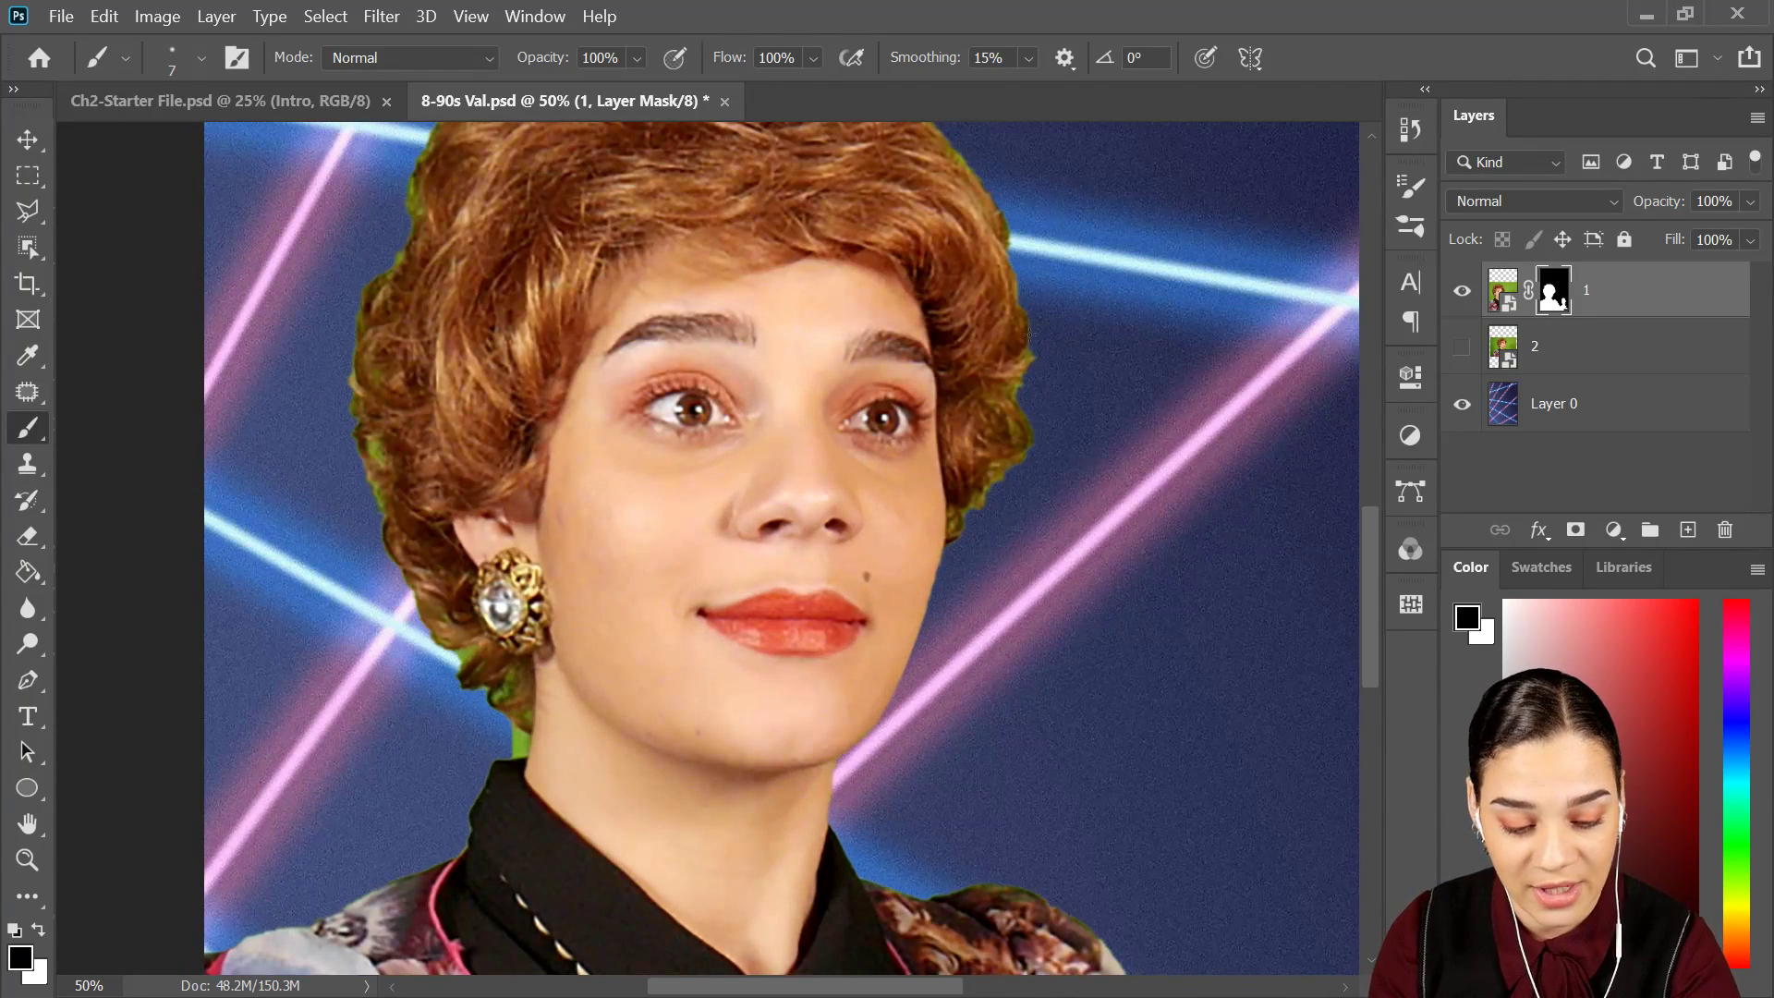
{"action": "key", "text": "ctrl+plus"}
{"action": "key", "text": "ctrl+plus"}
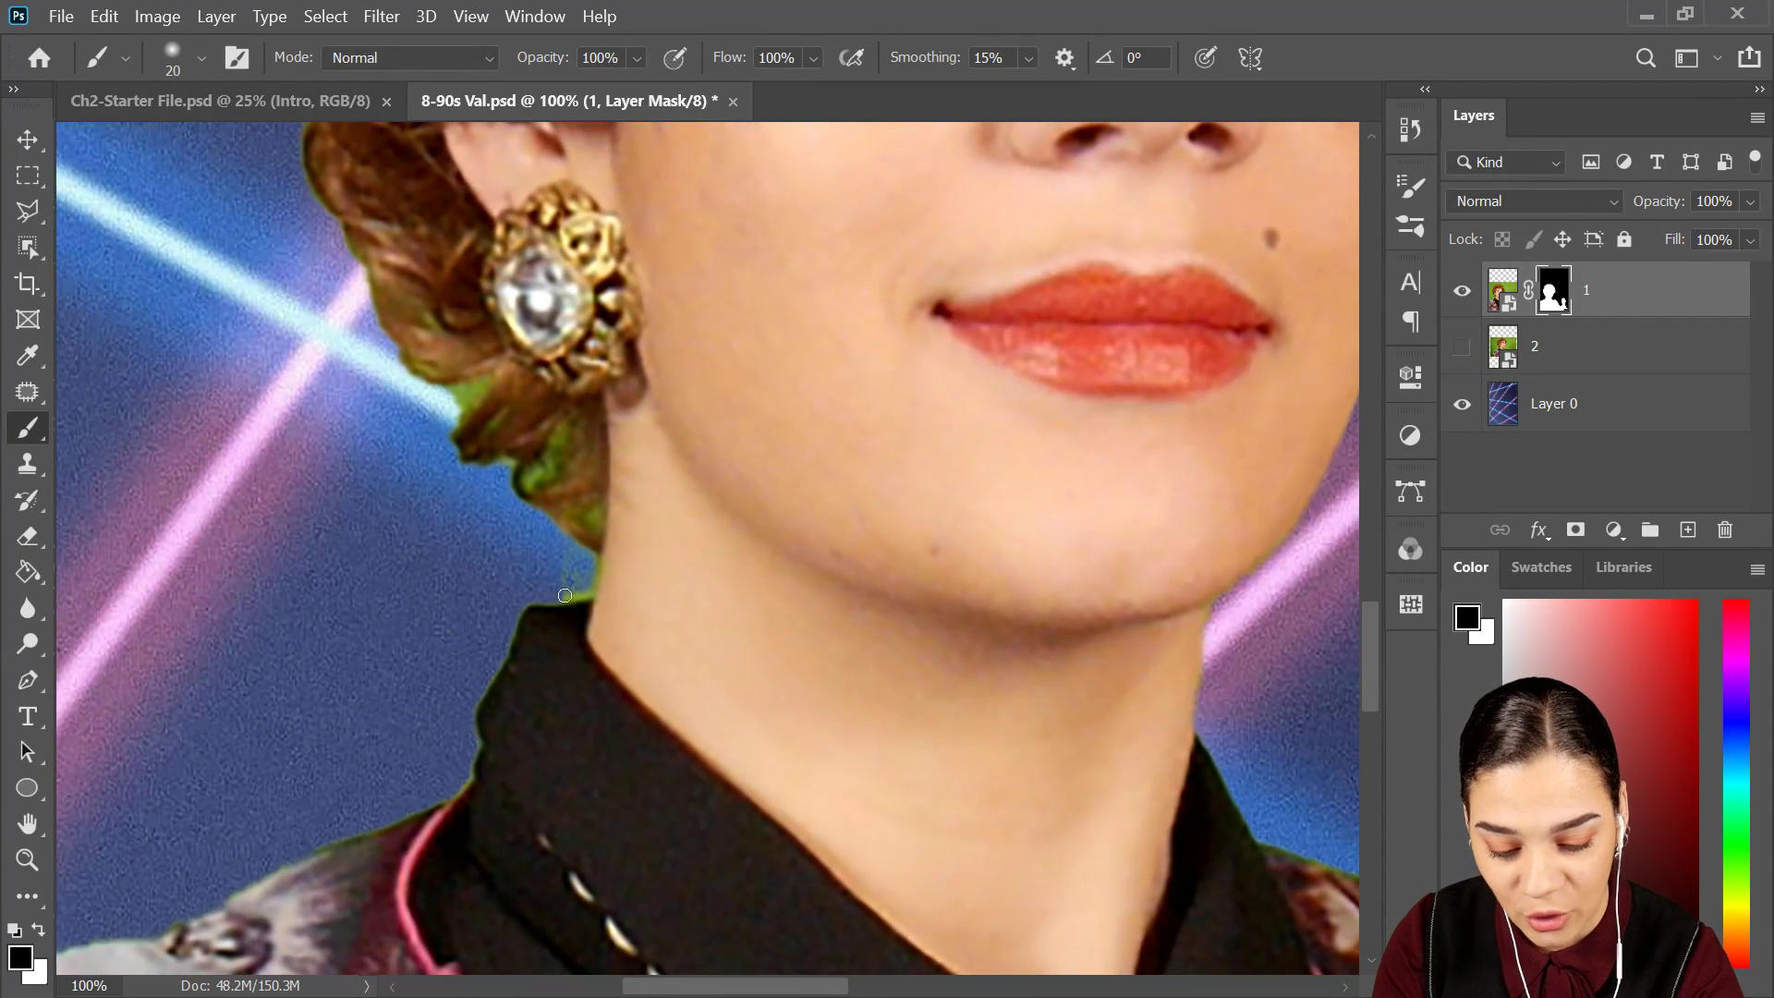
Add a new layer named "hair color" above layer 1 and load layer 1's mask as a selection.
{"action": "key", "text": "ctrl+minus"}
{"action": "key", "text": "ctrl+minus"}
{"action": "key", "text": "ctrl+minus"}
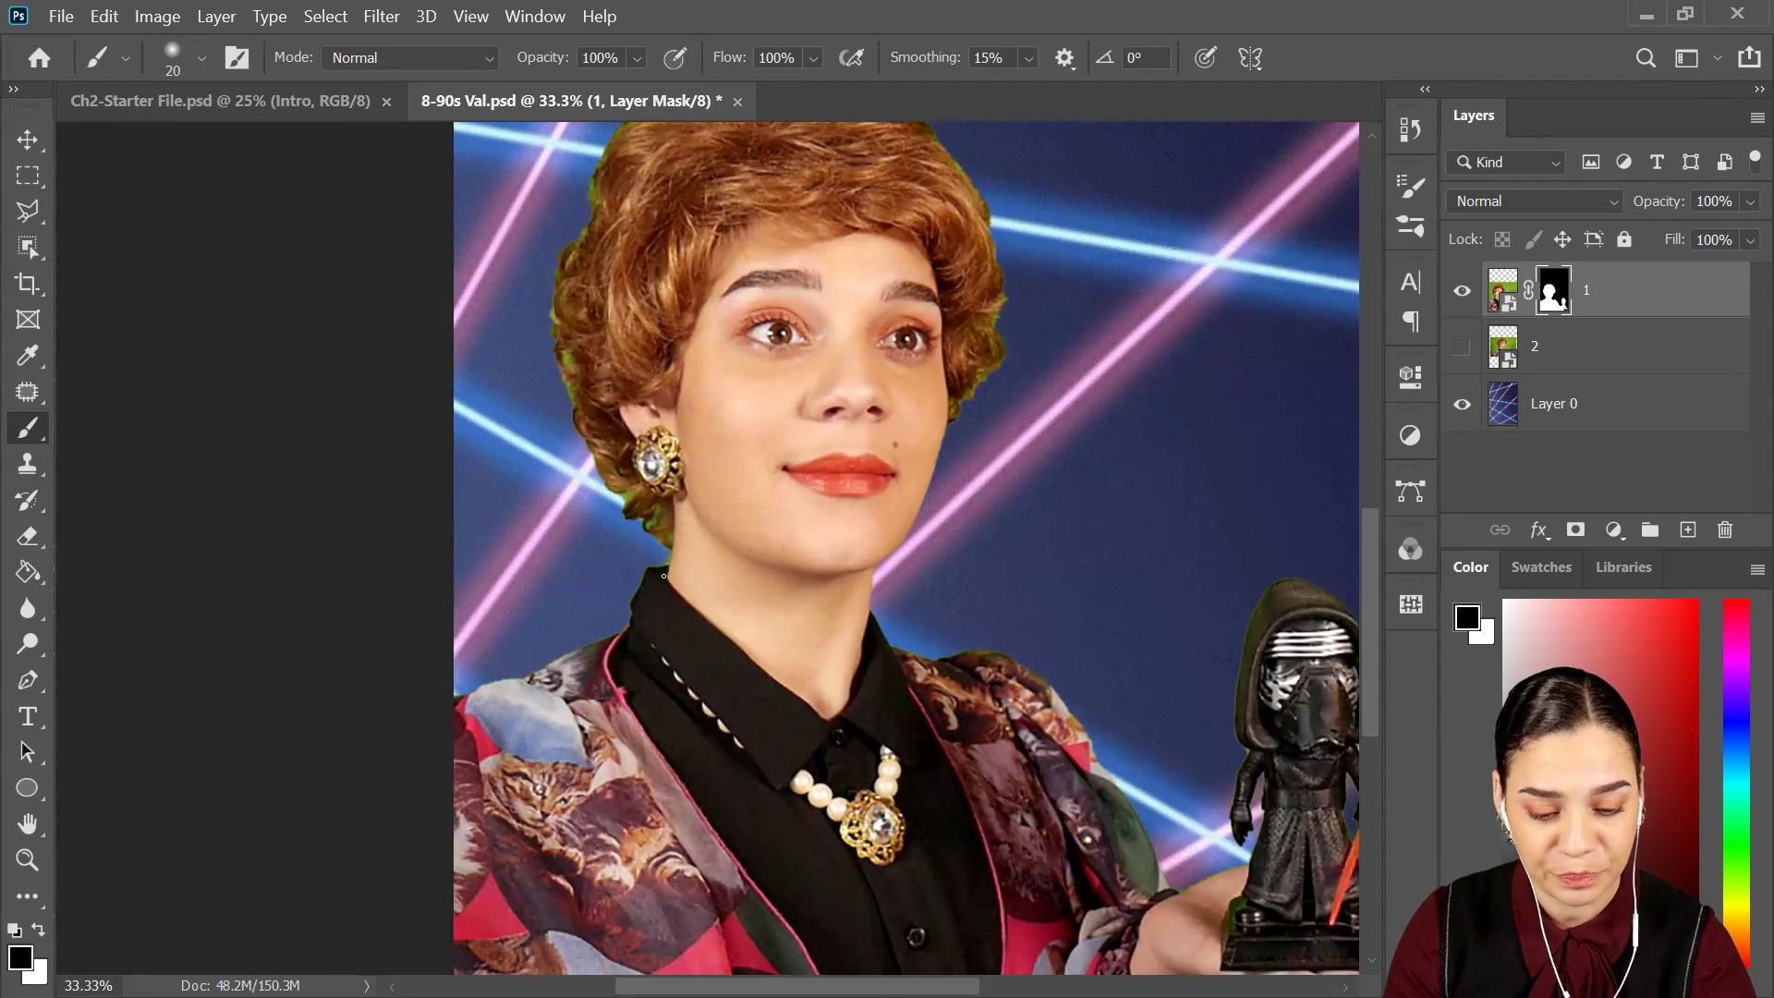
{"action": "mouse_move", "coordinate": [940, 329]}
{"action": "left_mouse_down"}
{"action": "mouse_move", "coordinate": [940, 487]}
{"action": "mouse_move", "coordinate": [911, 447]}
{"action": "left_mouse_up"}
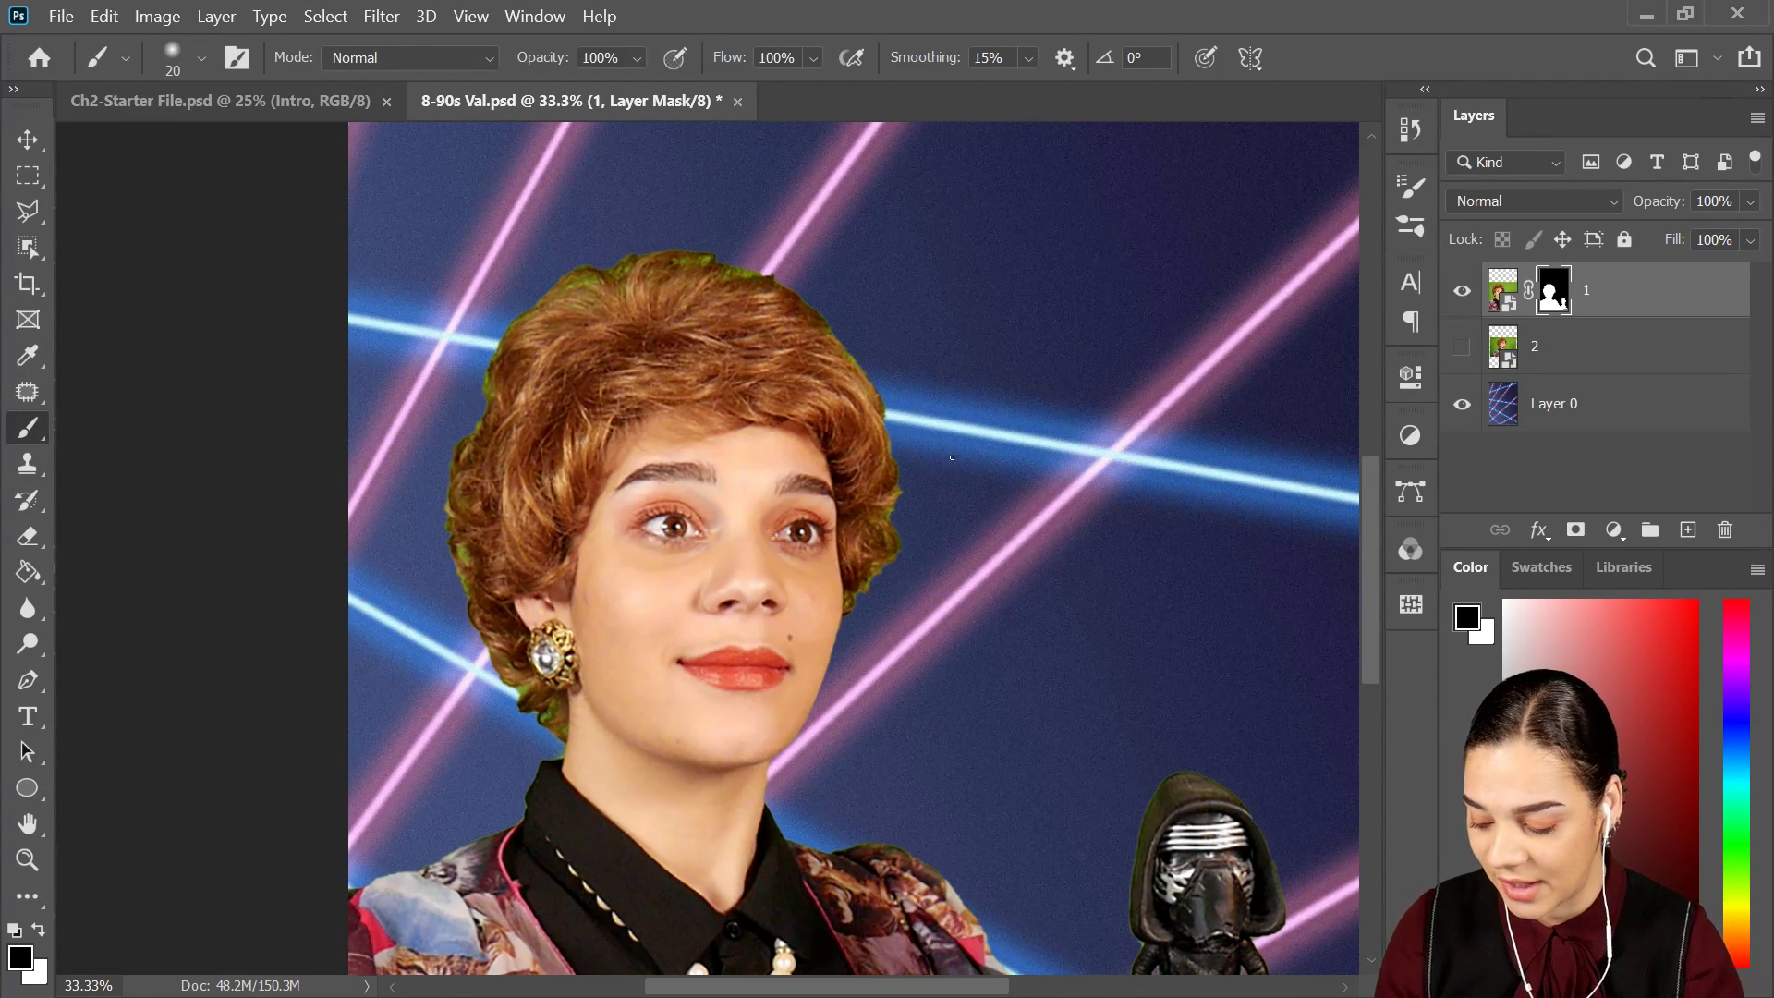
{"action": "key", "text": "ctrl+alt+r"}
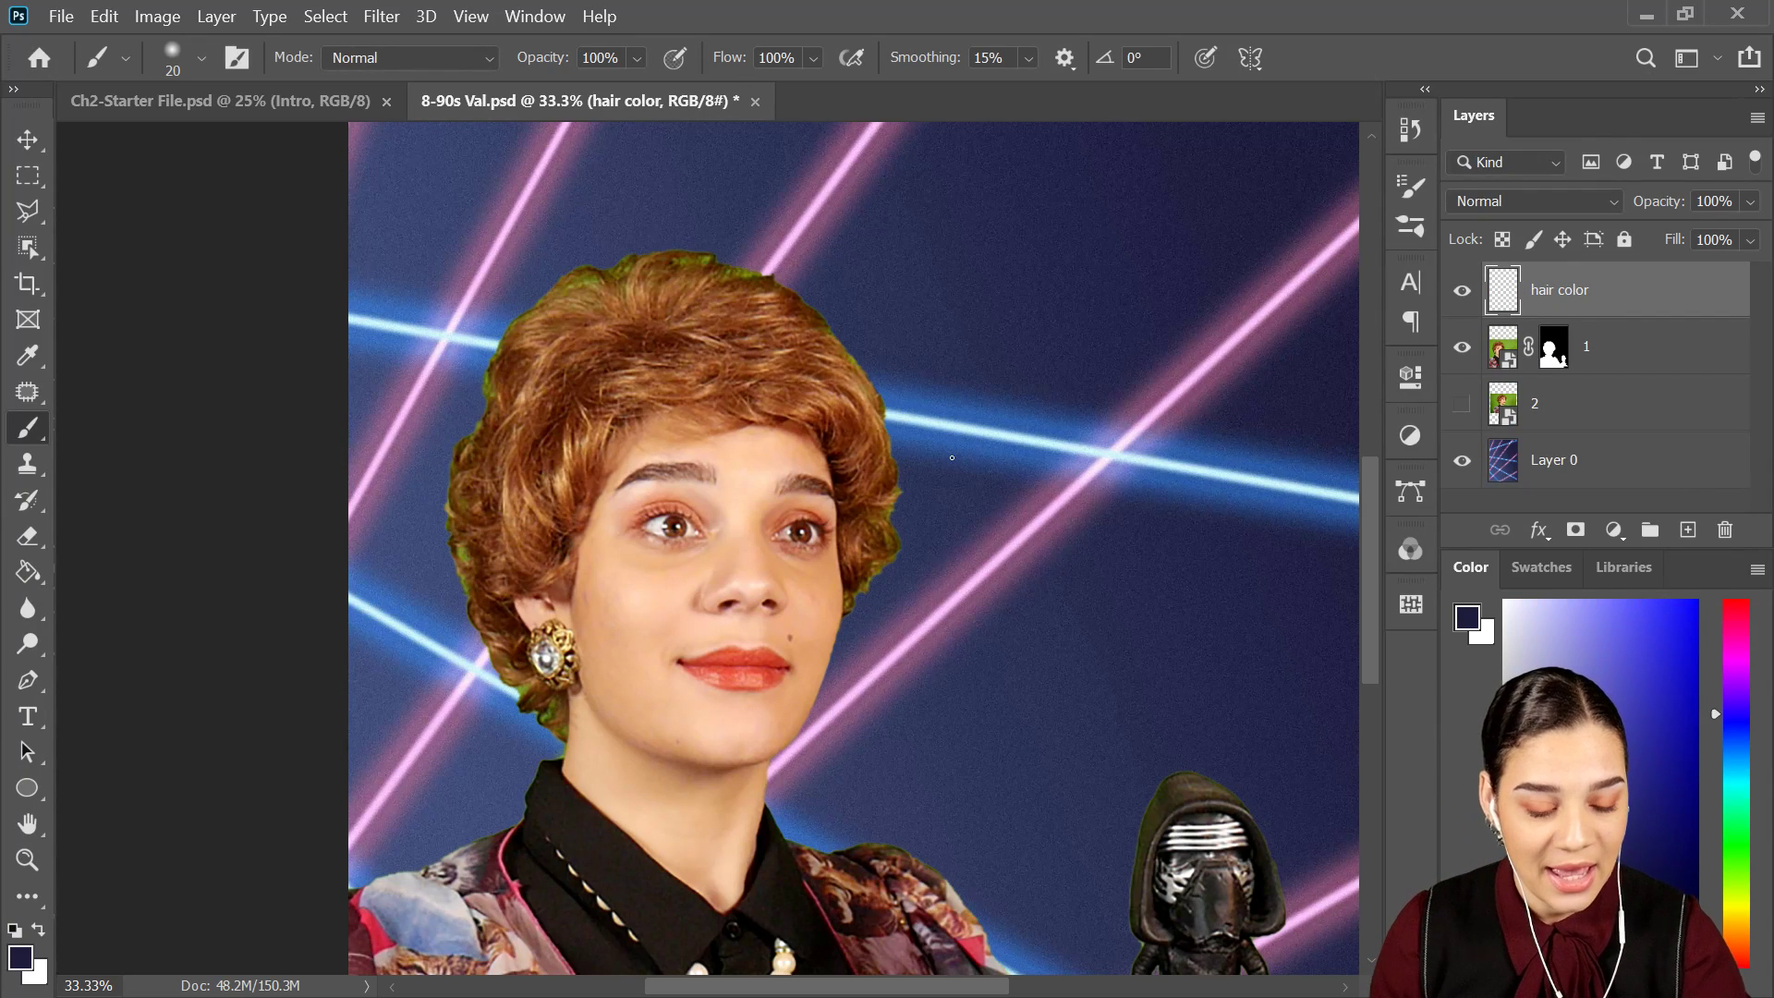
{"action": "left_click_drag", "start_coordinate": [1552, 351], "coordinate": [1555, 365]}
{"action": "left_click", "coordinate": [1554, 355], "text": "ctrl"}
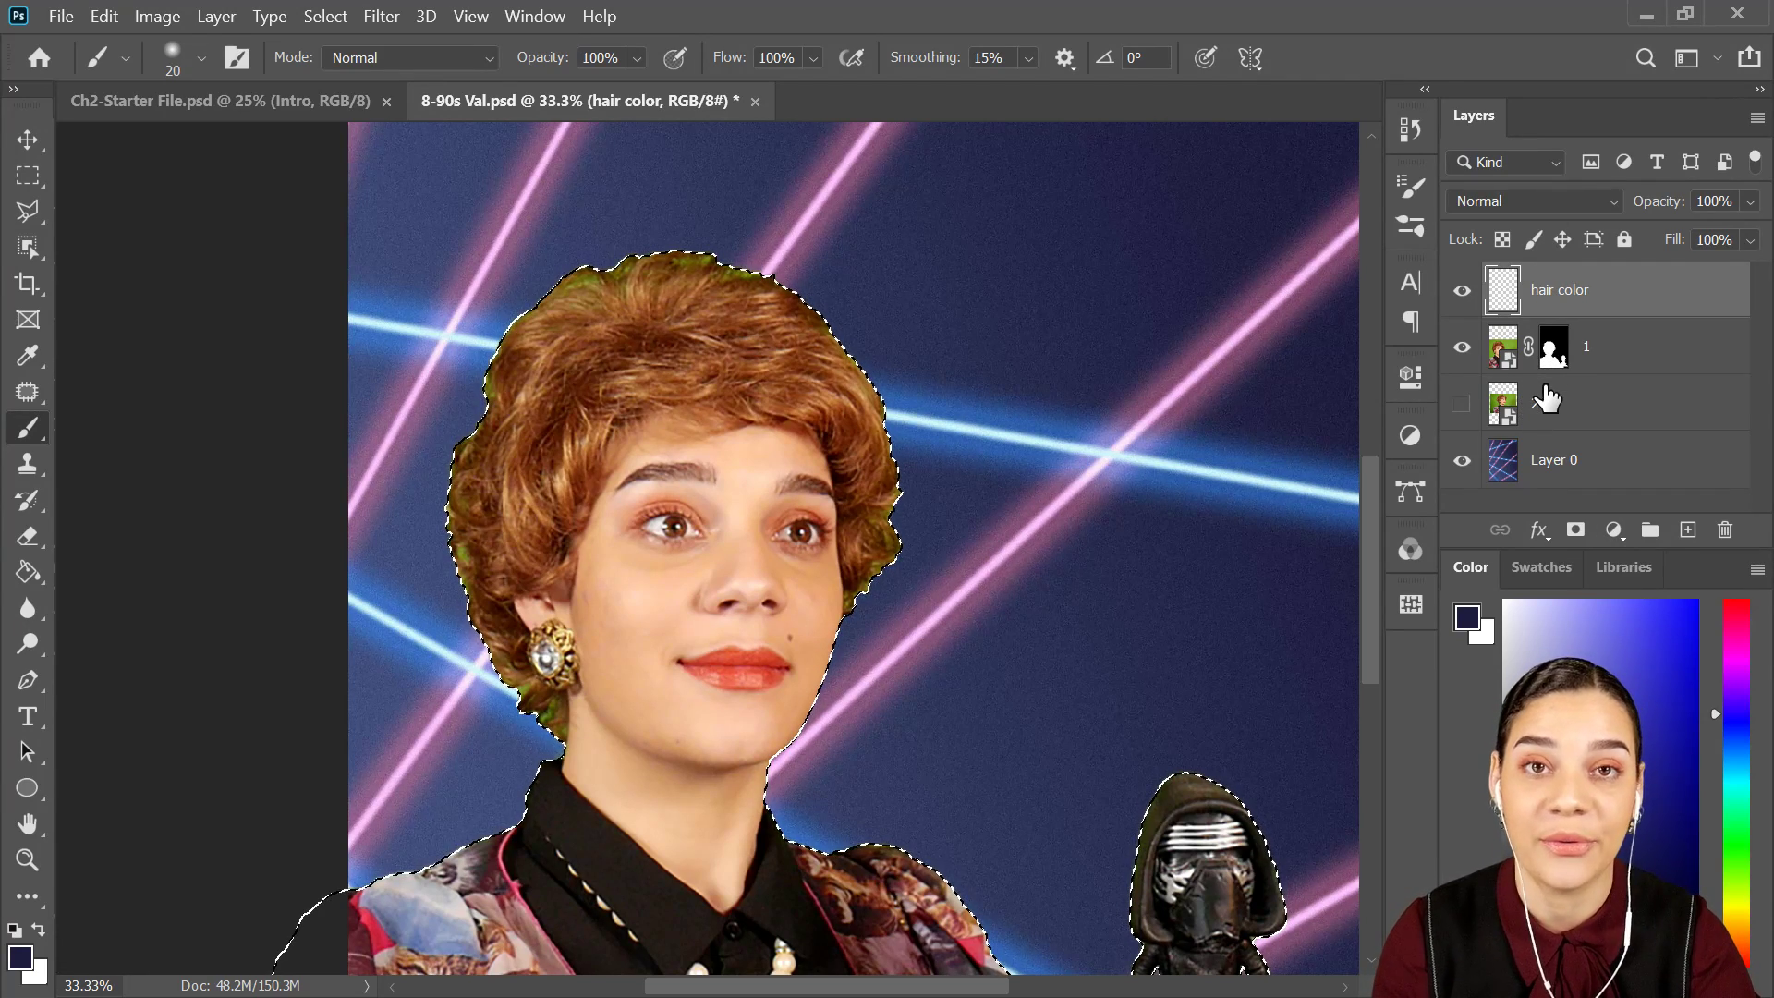
Sample a brown from the top of the woman's hair as the foreground color and enlarge the brush to 250 px.
{"action": "key", "text": "ctrl+minus"}
{"action": "key", "text": "ctrl+minus"}
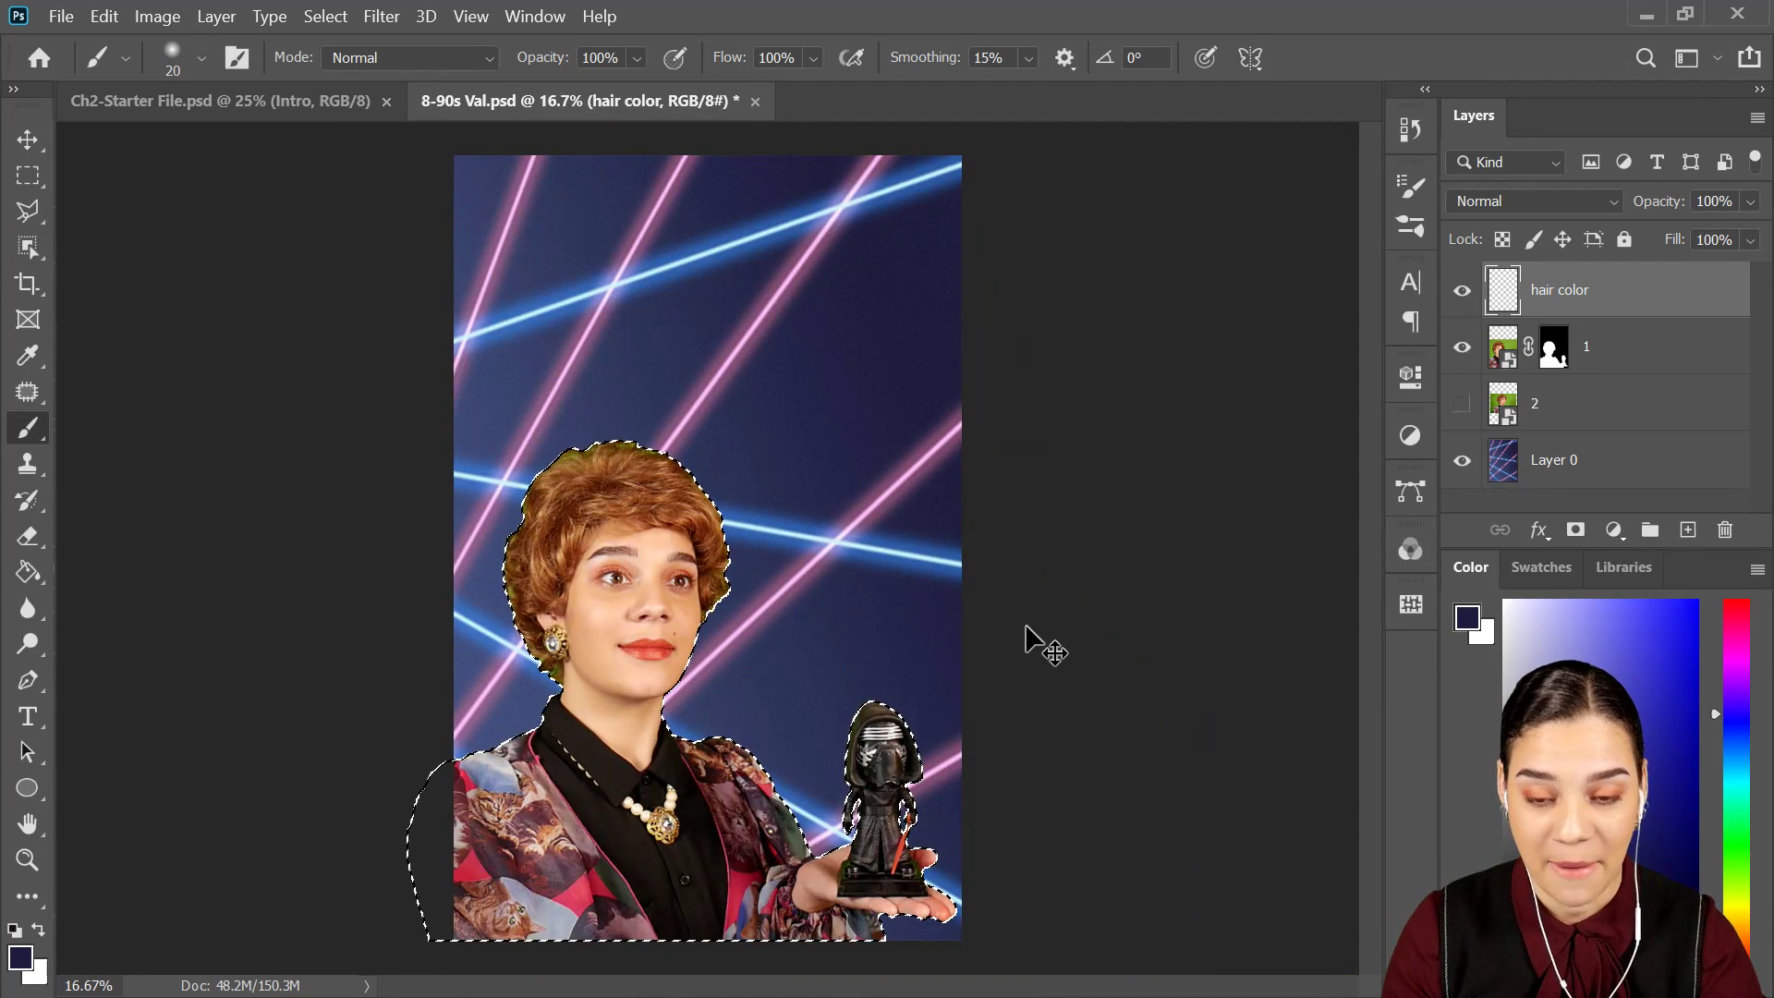
{"action": "key", "text": "ctrl+plus"}
{"action": "key", "text": "ctrl+plus"}
{"action": "key", "text": "ctrl+plus"}
{"action": "key", "text": "ctrl+plus"}
{"action": "left_click_drag", "start_coordinate": [740, 444], "coordinate": [1000, 464]}
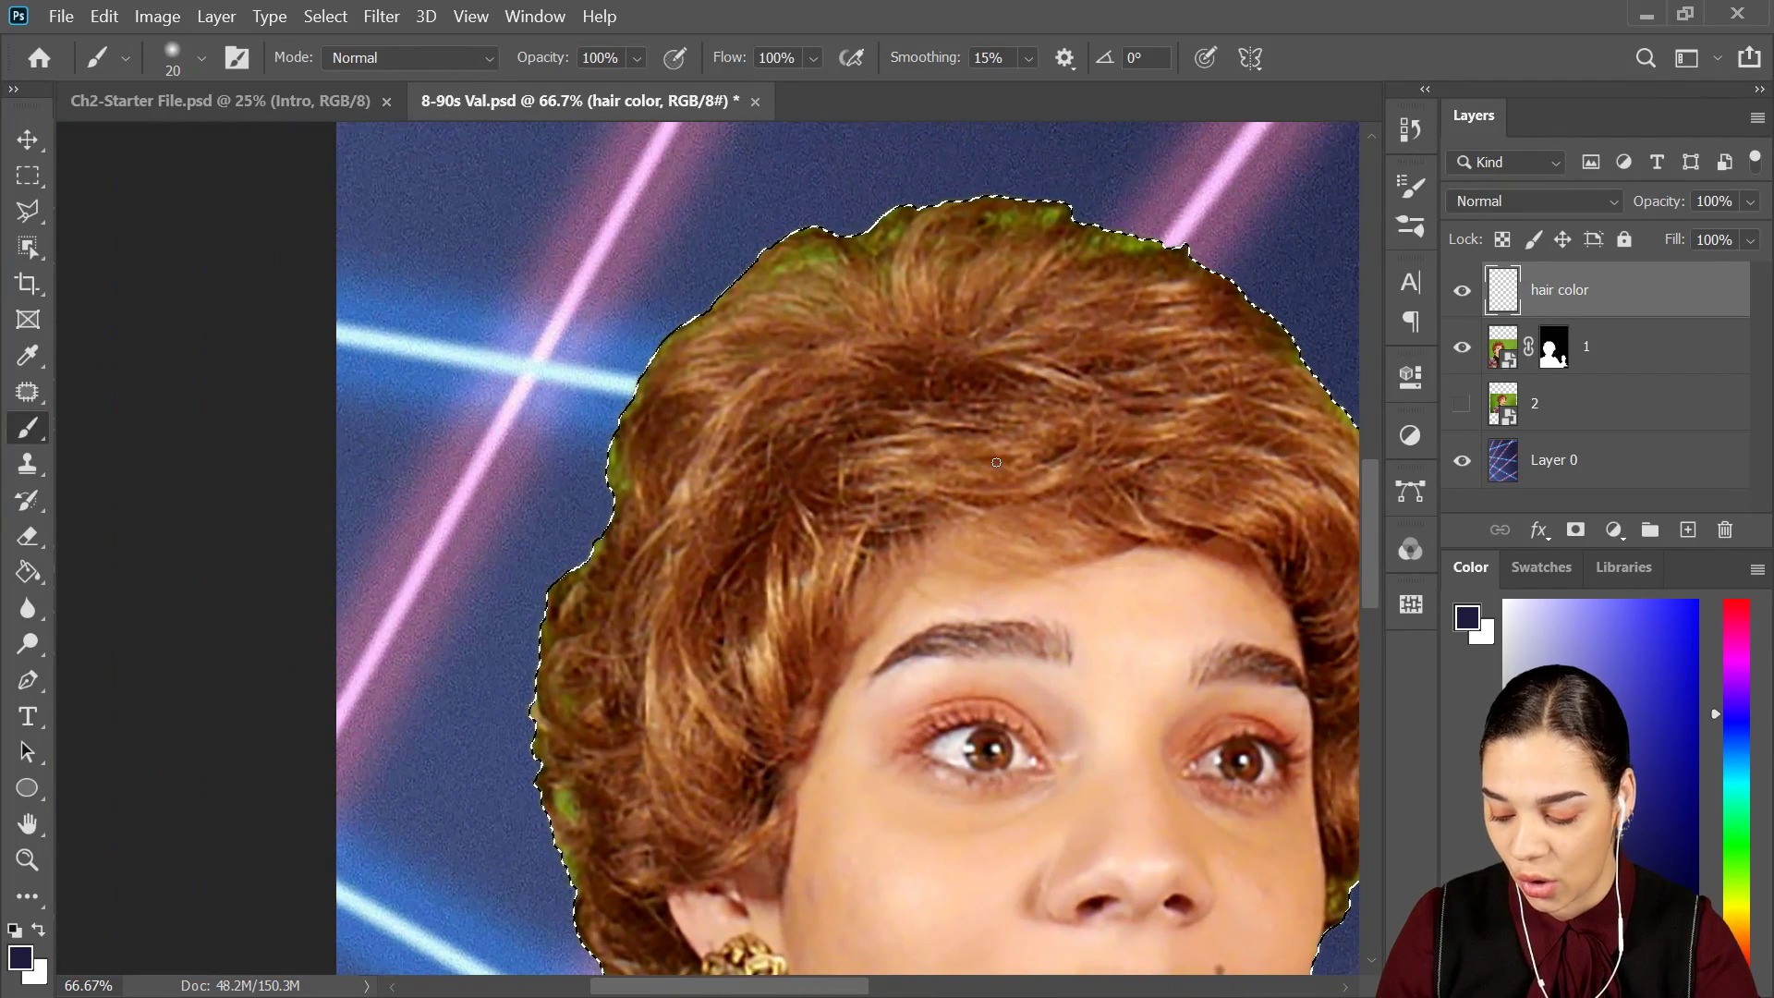
{"action": "key", "text": "alt"}
{"action": "left_click", "coordinate": [954, 243], "text": "alt"}
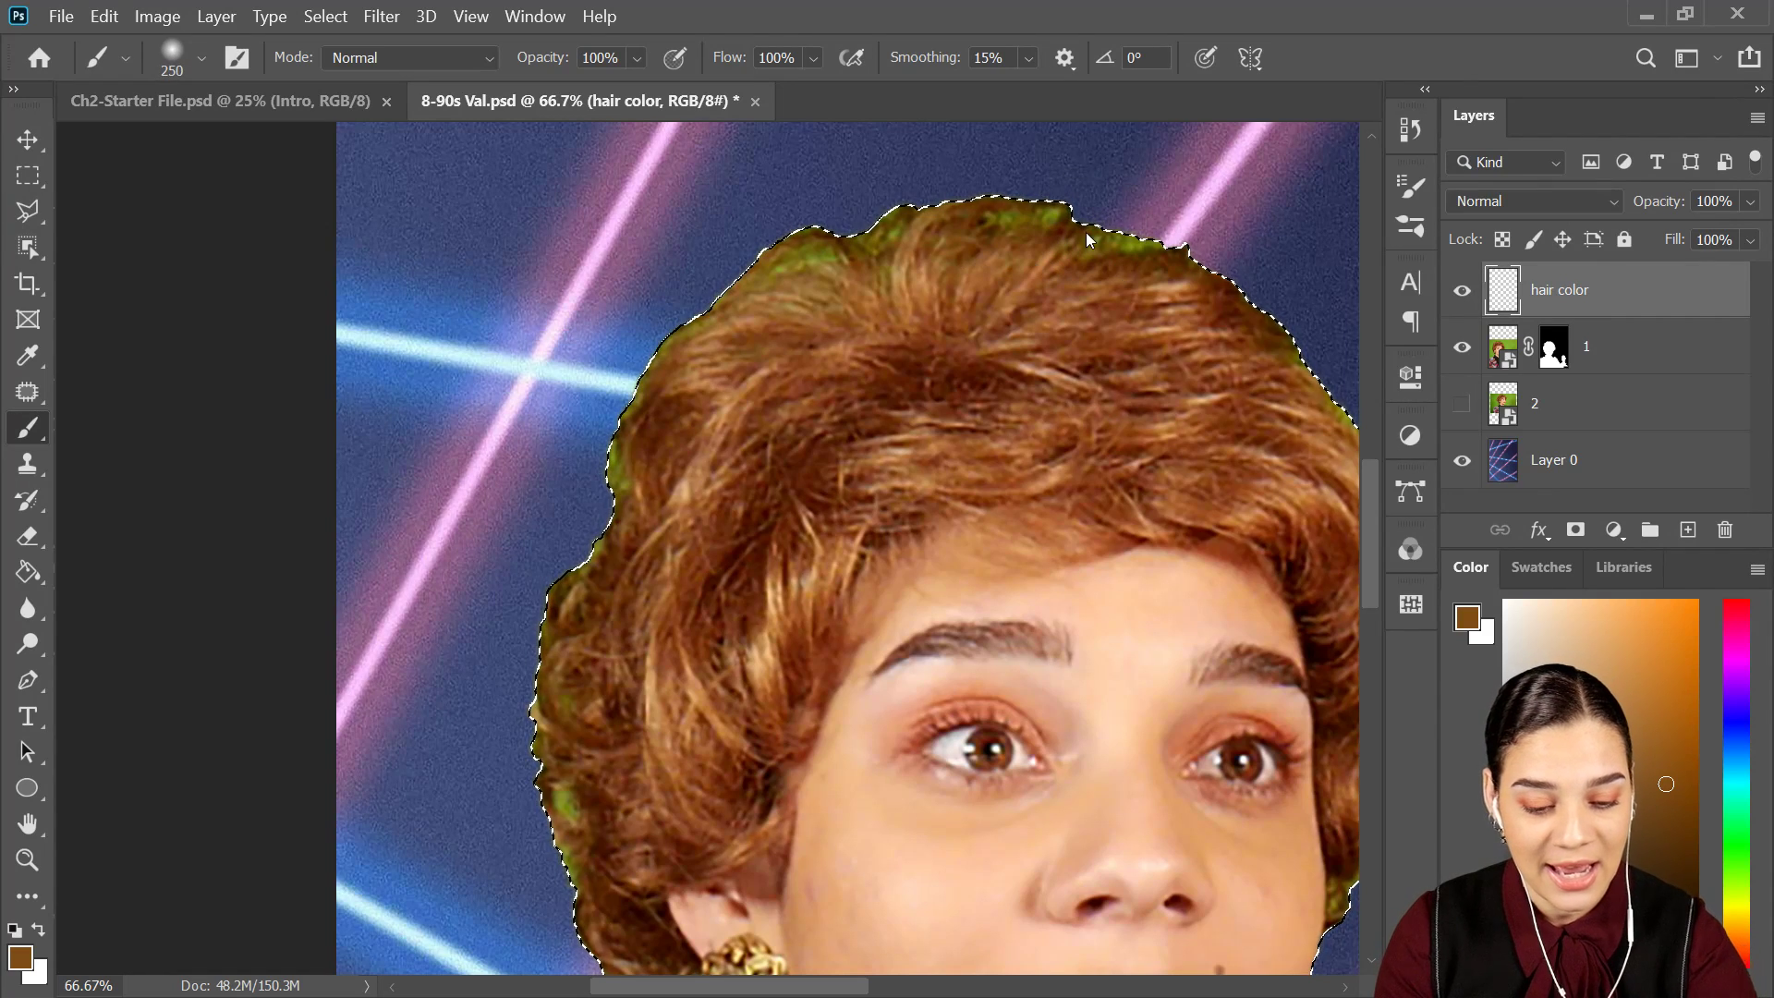
Paint the sampled brown on the hair color layer over the green fringe along the hair's top and earring side.
{"action": "left_click_drag", "start_coordinate": [1142, 215], "coordinate": [1064, 235]}
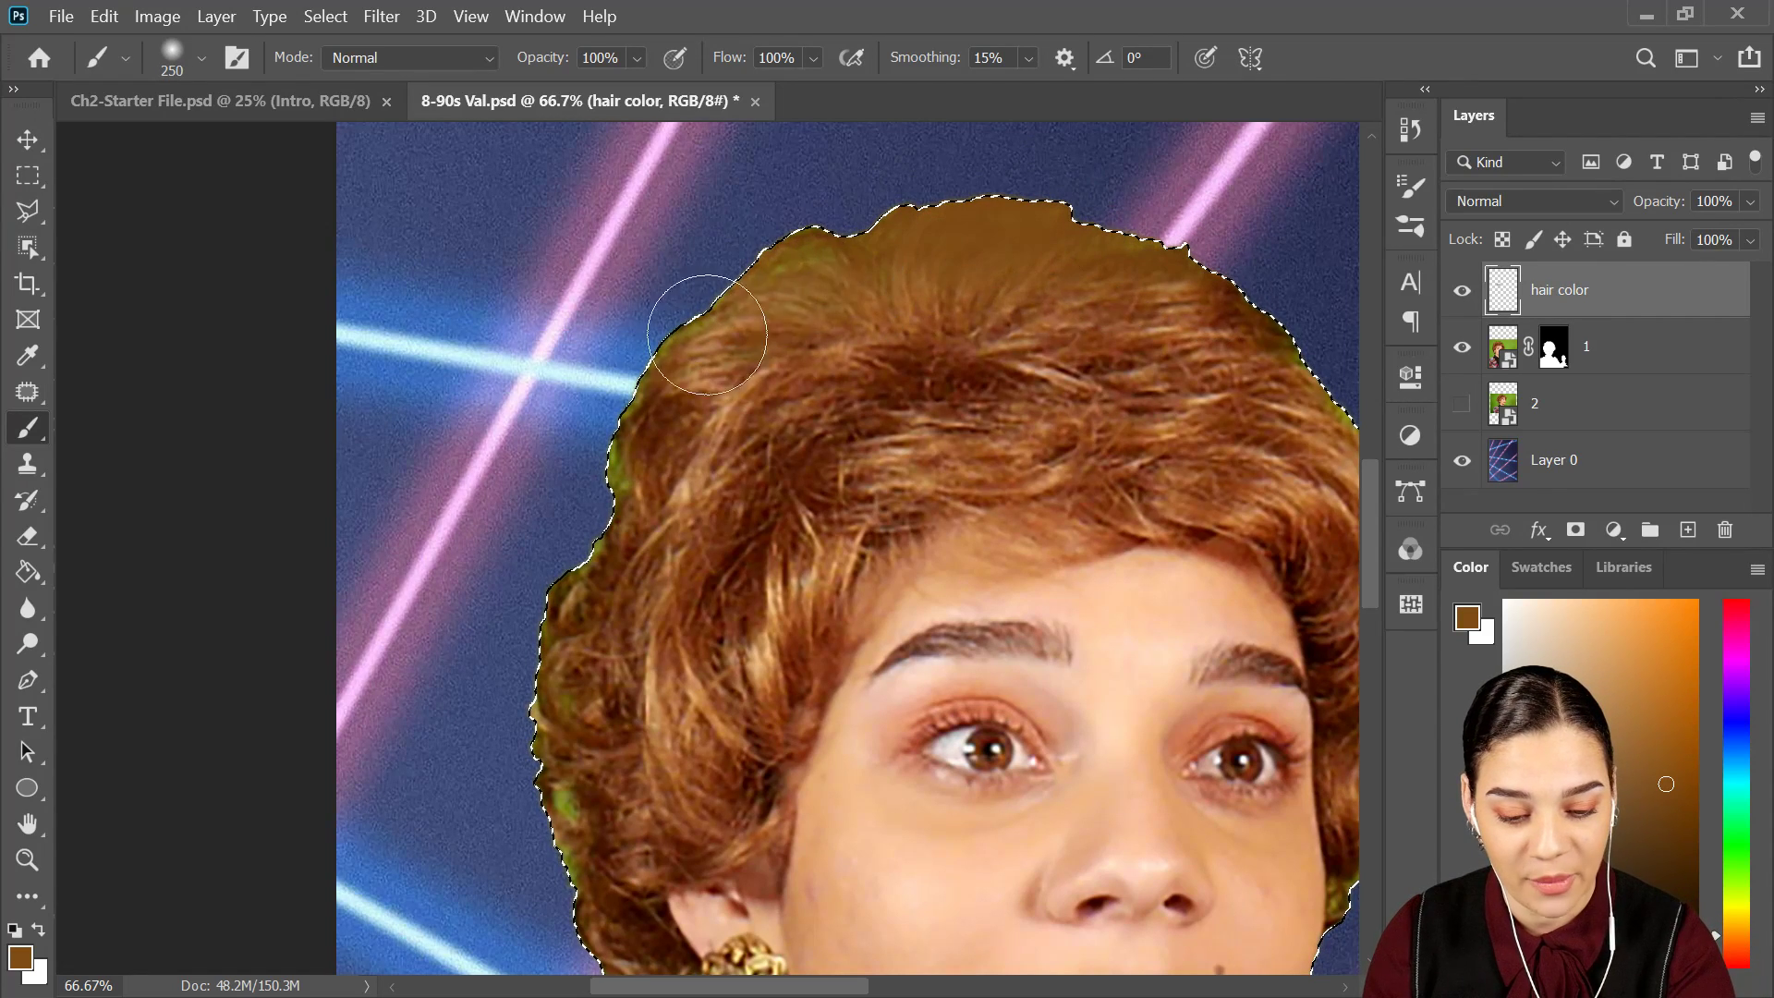
{"action": "scroll", "coordinate": [685, 586], "scroll_direction": "down", "scroll_amount": 3}
{"action": "mouse_move", "coordinate": [563, 463]}
{"action": "left_mouse_down"}
{"action": "mouse_move", "coordinate": [514, 536]}
{"action": "mouse_move", "coordinate": [598, 667]}
{"action": "left_mouse_up"}
{"action": "left_click_drag", "start_coordinate": [688, 607], "coordinate": [673, 385]}
{"action": "mouse_move", "coordinate": [593, 453]}
{"action": "left_mouse_down"}
{"action": "mouse_move", "coordinate": [641, 610]}
{"action": "mouse_move", "coordinate": [637, 591]}
{"action": "mouse_move", "coordinate": [717, 700]}
{"action": "mouse_move", "coordinate": [702, 646]}
{"action": "left_mouse_up"}
Reduce the brush to 90 px and paint brown over the green fringe on the hair's edge opposite the earring.
{"action": "key", "text": "bracketleft"}
{"action": "key", "text": "bracketleft"}
{"action": "key", "text": "bracketleft"}
{"action": "key", "text": "bracketleft"}
{"action": "key", "text": "bracketleft"}
{"action": "key", "text": "bracketleft"}
{"action": "left_click_drag", "start_coordinate": [1193, 419], "coordinate": [846, 621]}
{"action": "left_click_drag", "start_coordinate": [1038, 523], "coordinate": [998, 647]}
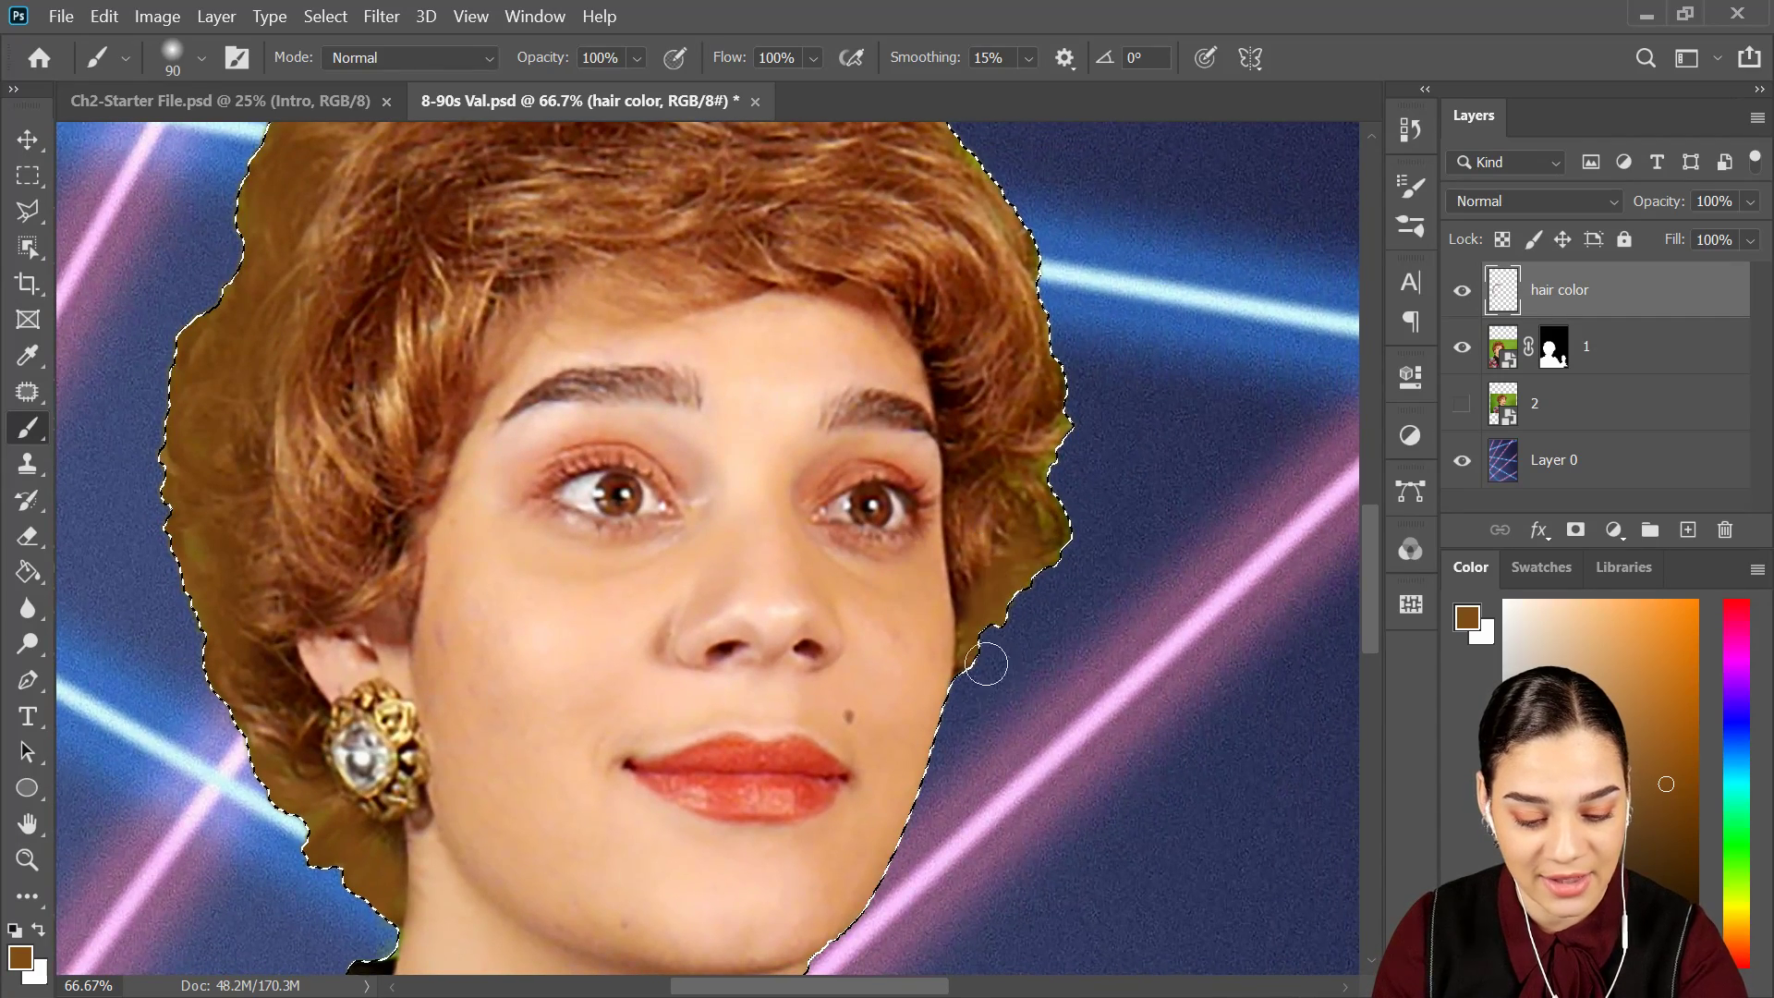
{"action": "mouse_move", "coordinate": [1067, 328]}
{"action": "left_mouse_down"}
{"action": "mouse_move", "coordinate": [1108, 400]}
{"action": "mouse_move", "coordinate": [1089, 530]}
{"action": "mouse_move", "coordinate": [1139, 411]}
{"action": "left_mouse_up"}
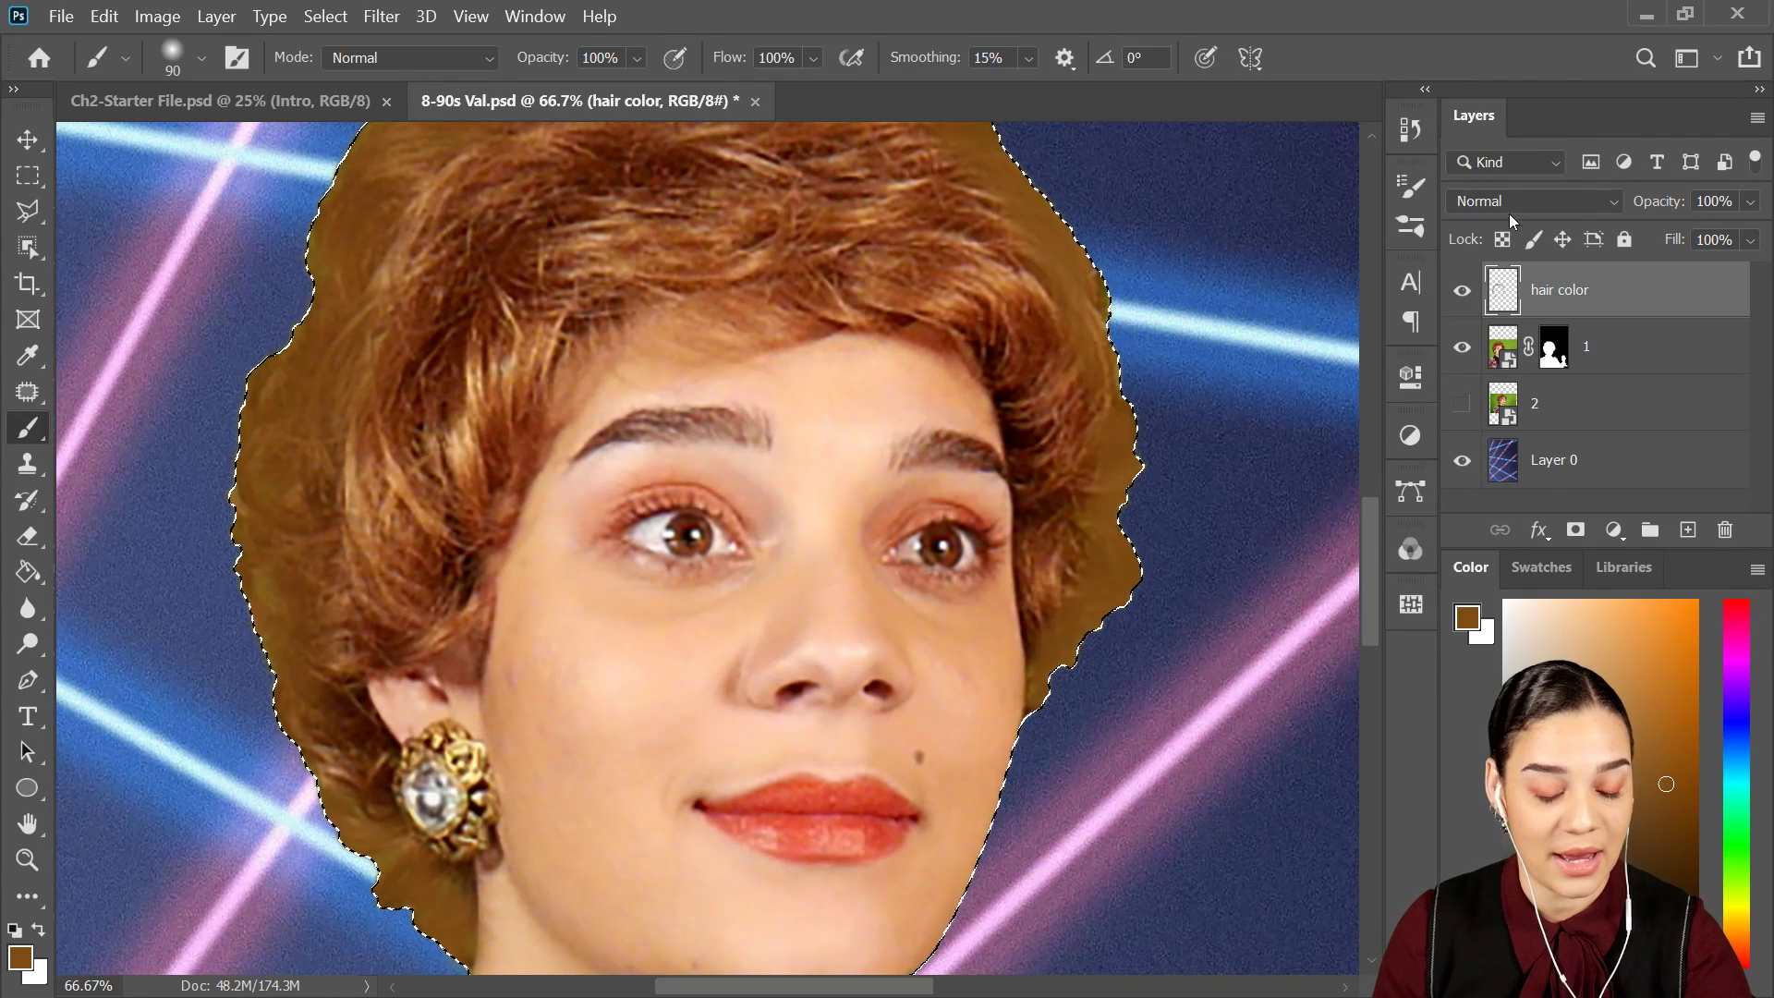
Set the hair color layer's blend mode to Color, remove the selection and check the whole composition.
{"action": "left_click", "coordinate": [1530, 198]}
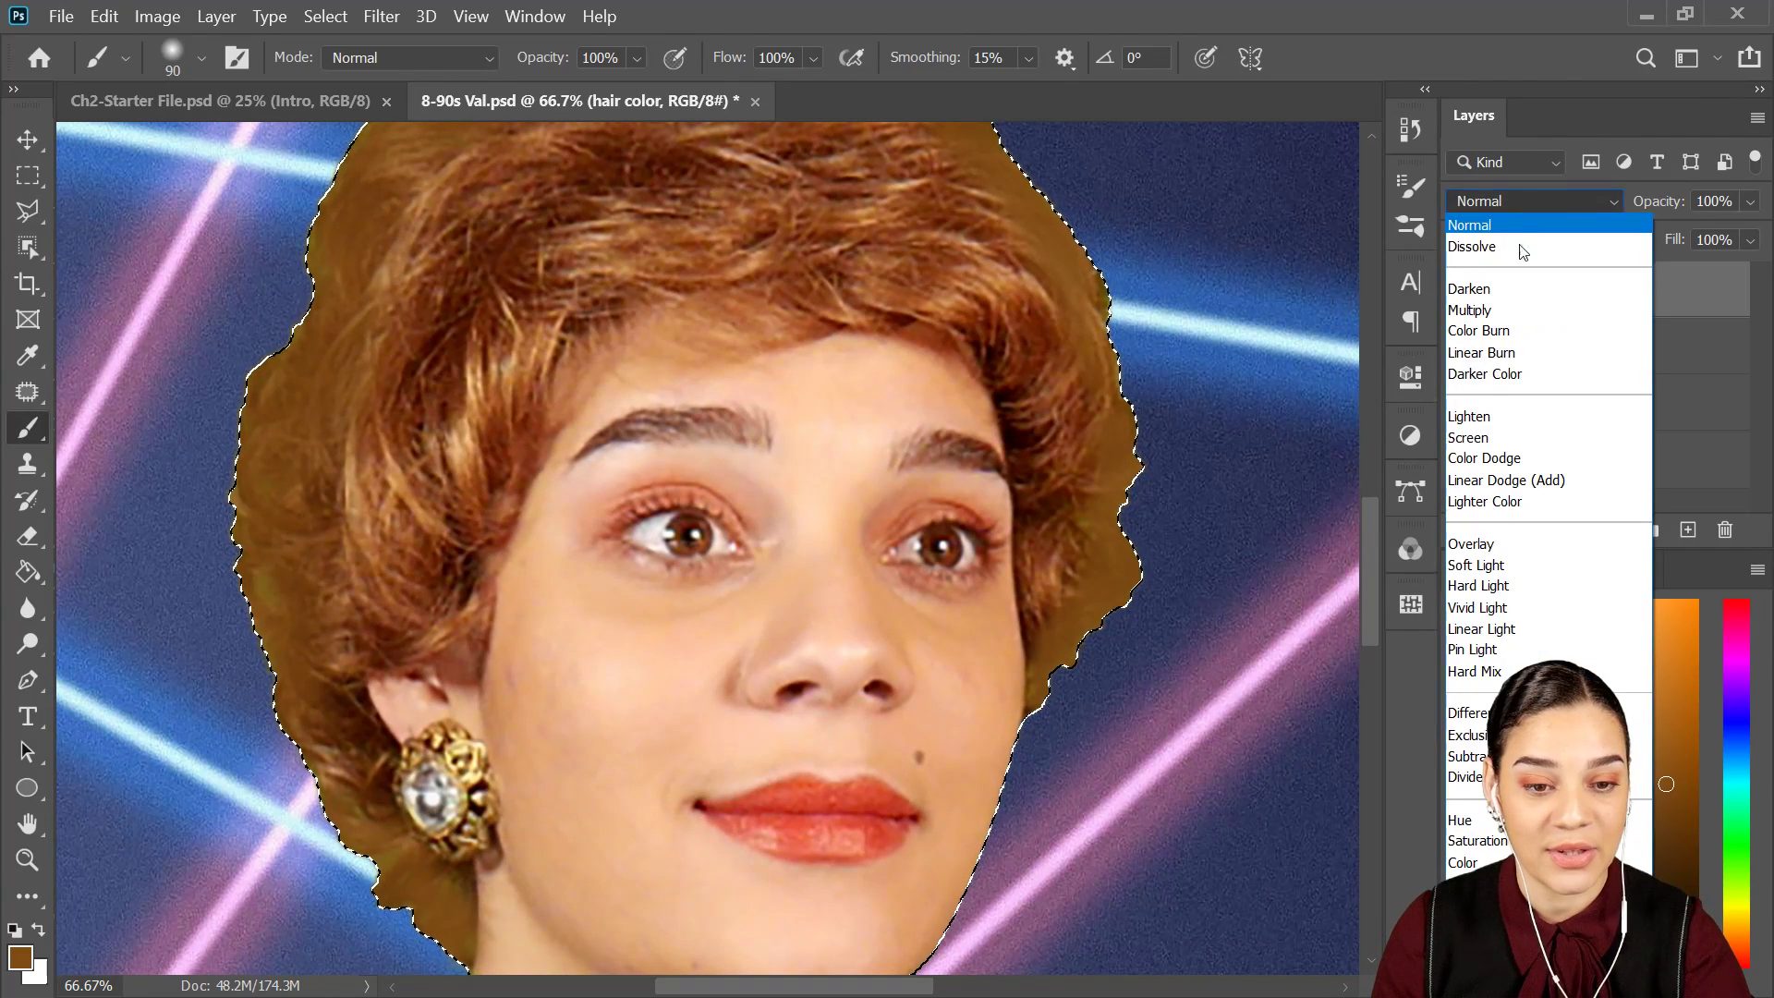
{"action": "left_click", "coordinate": [1476, 861]}
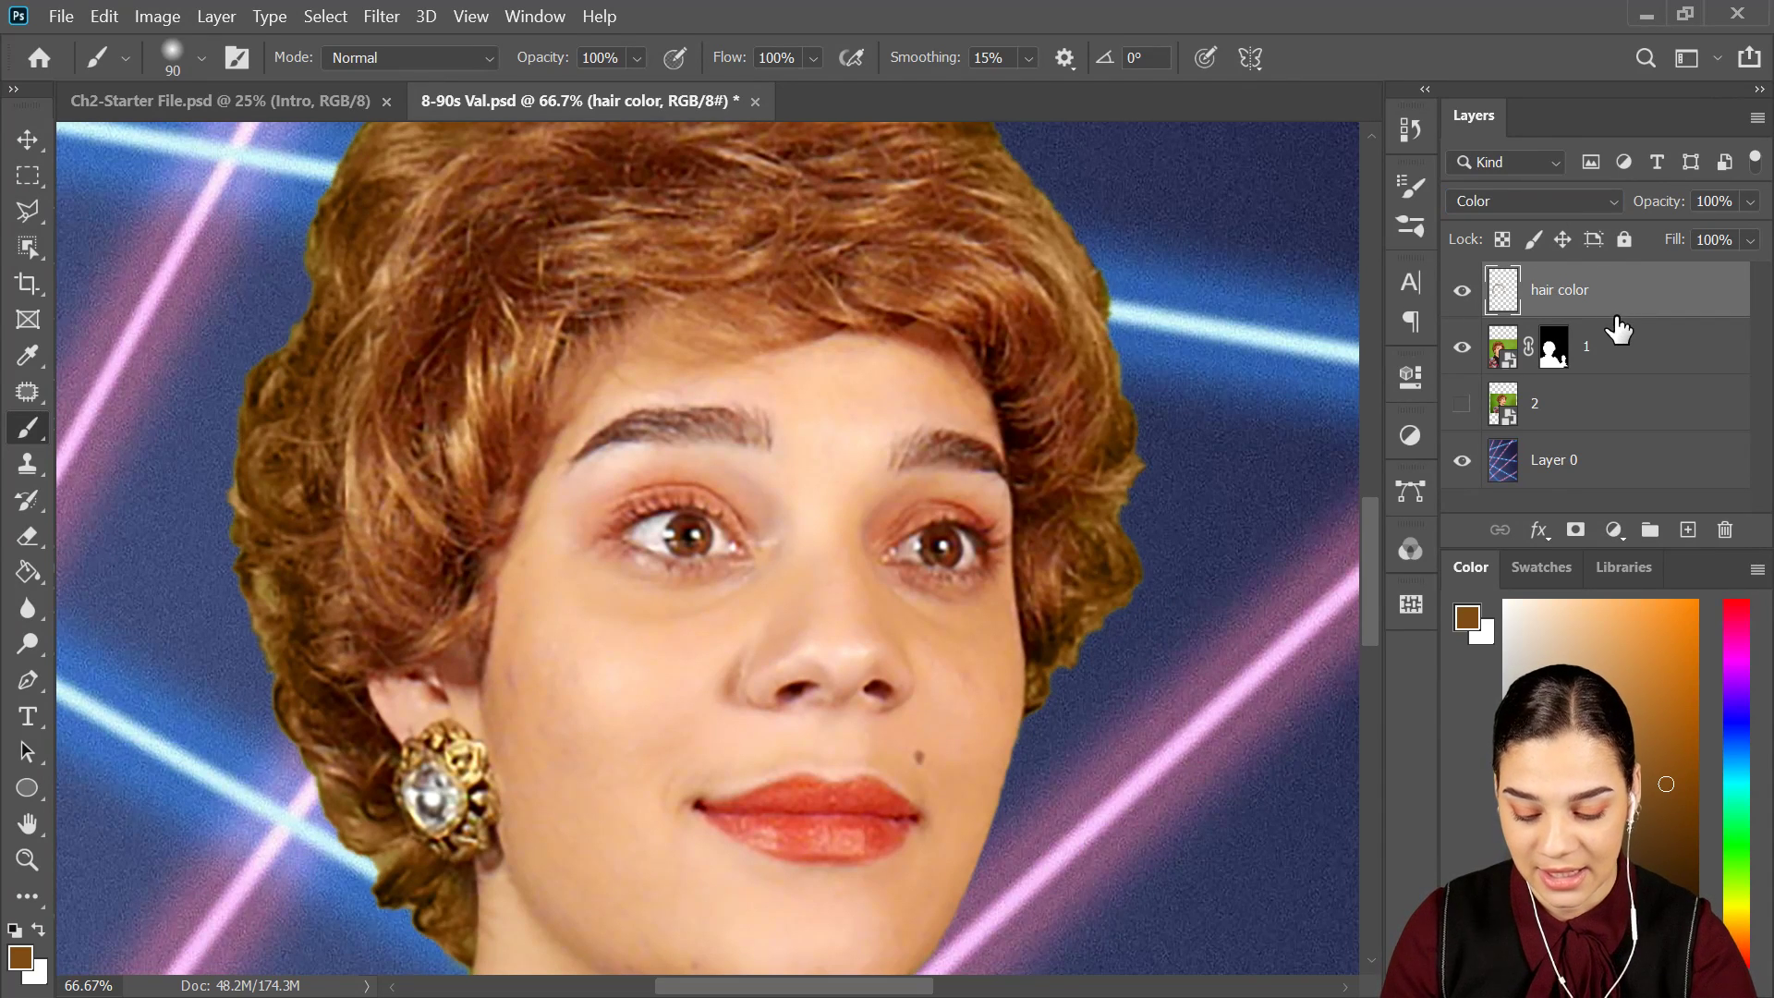
{"action": "key", "text": "ctrl+minus"}
{"action": "key", "text": "ctrl+minus"}
{"action": "key", "text": "ctrl+minus"}
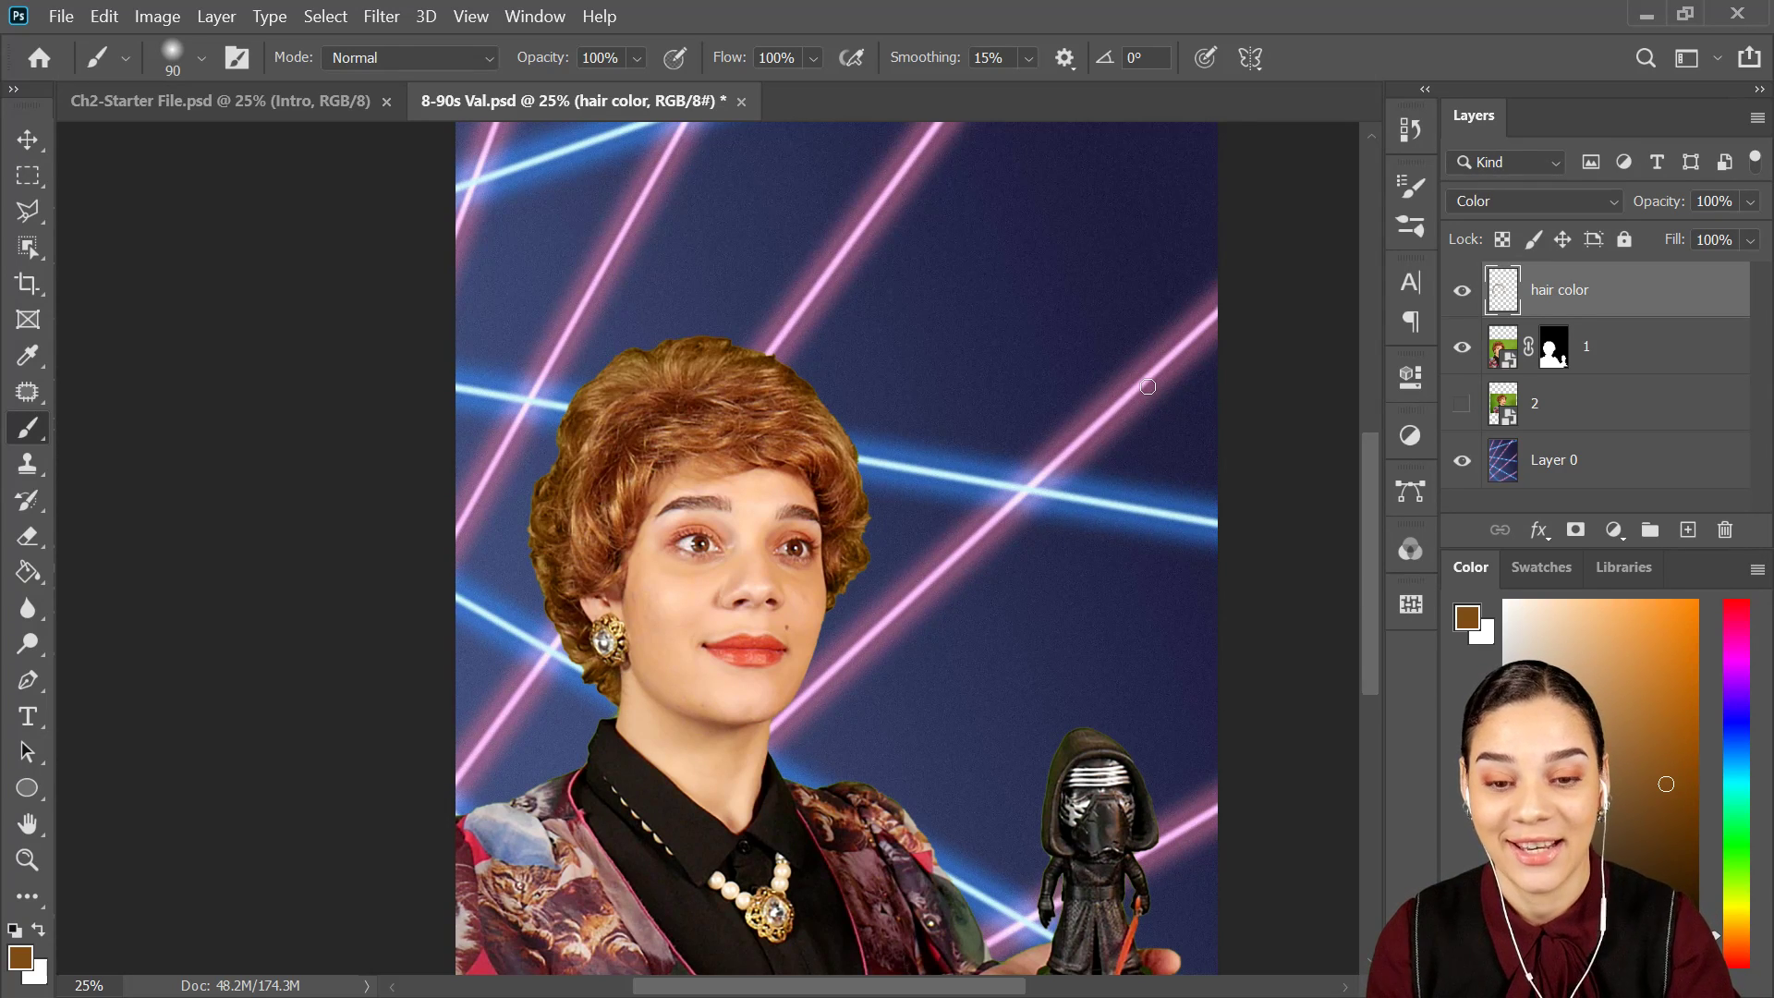
{"action": "key", "text": "ctrl+minus"}
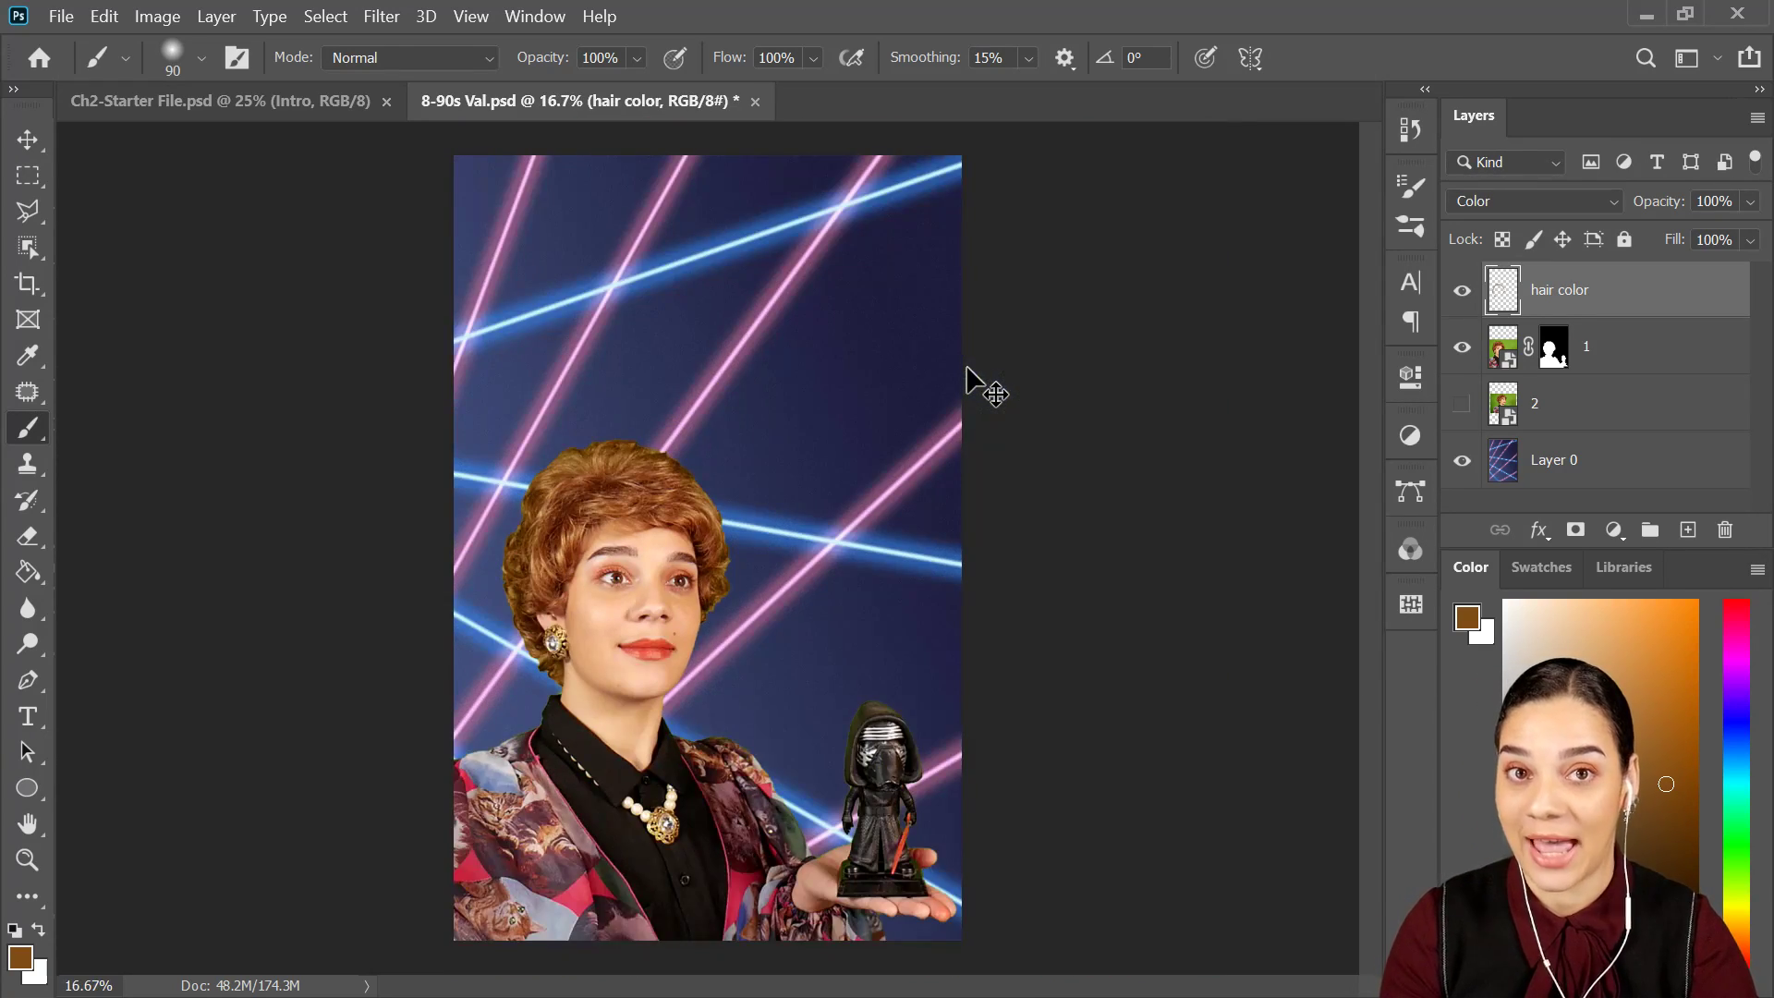
{"action": "key", "text": "ctrl+minus"}
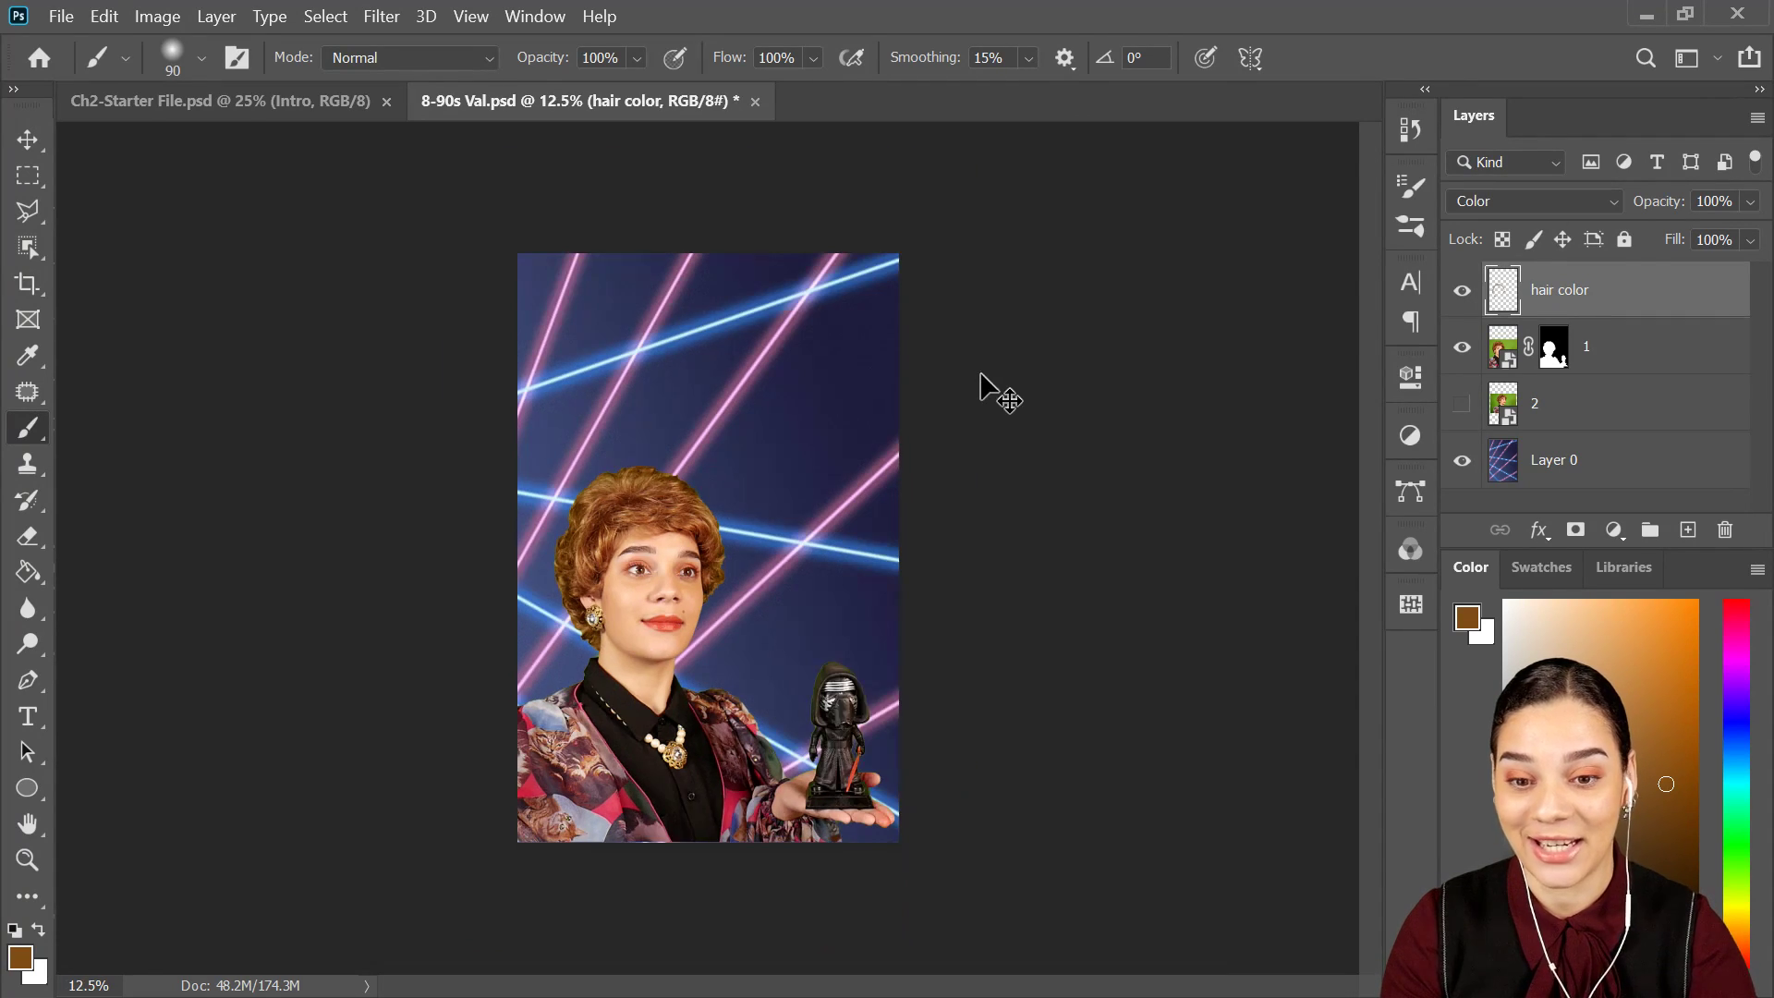
{"action": "key", "text": "ctrl+plus"}
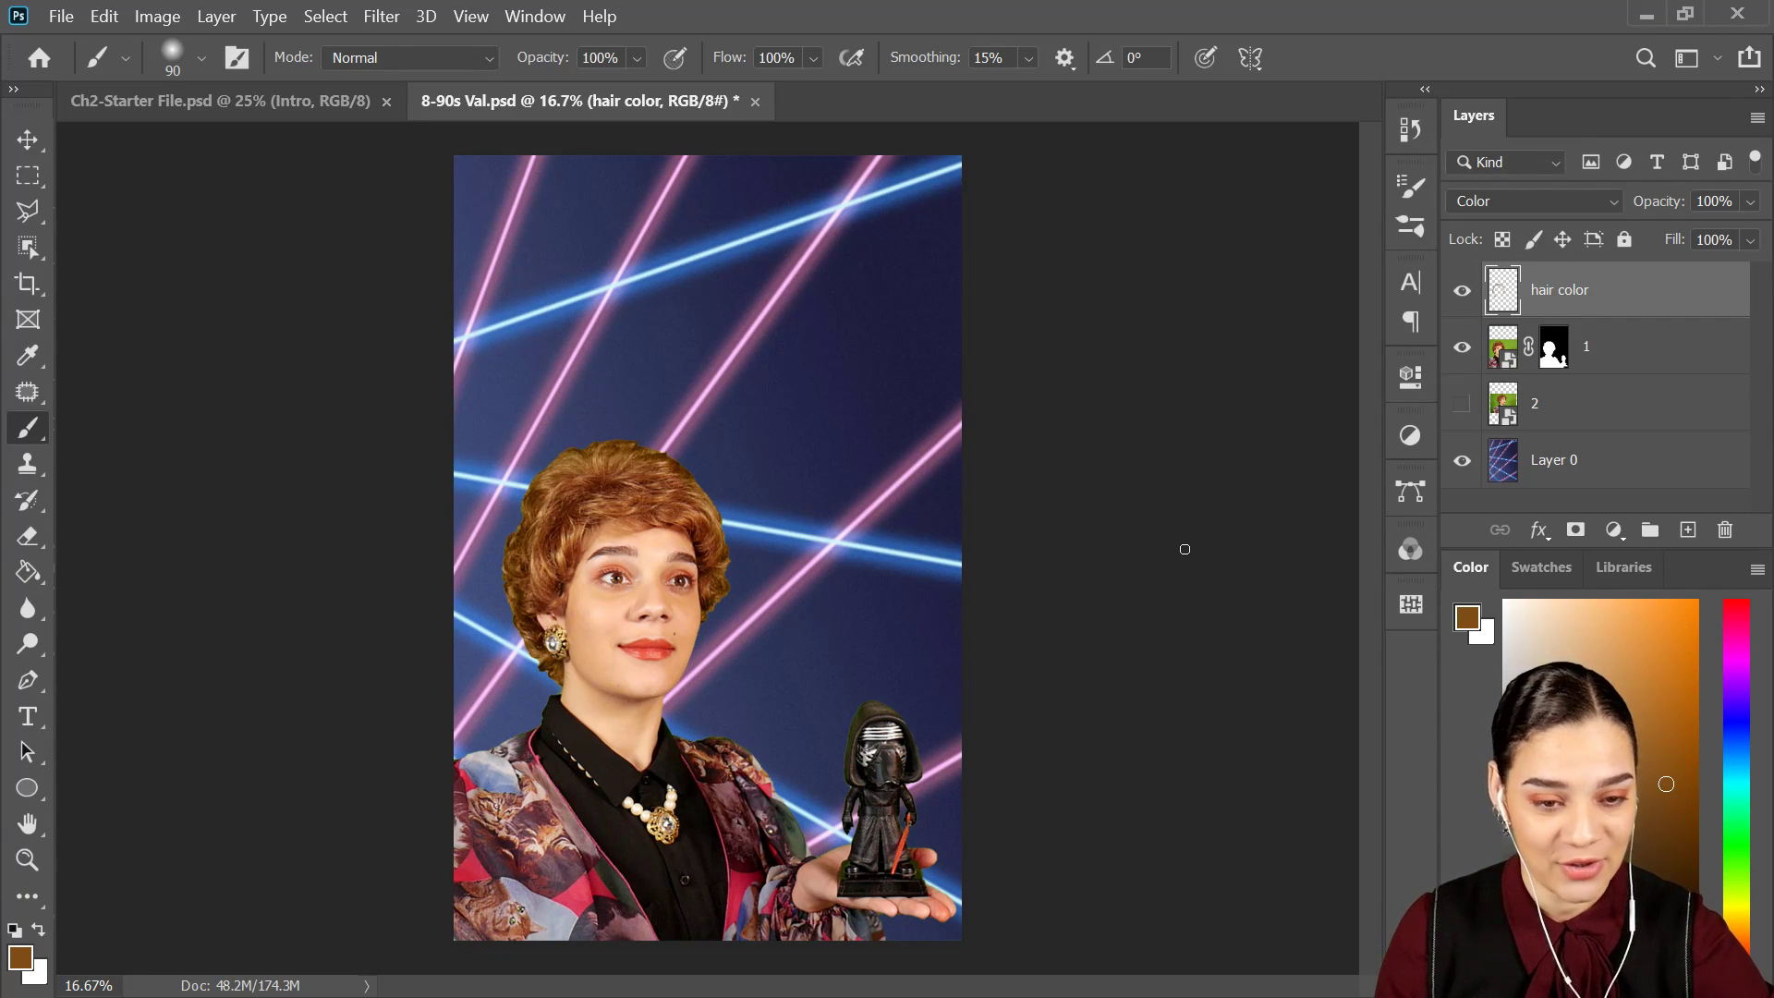
Show layer 2 and flip its green-background portrait horizontally with Free Transform.
{"action": "left_click", "coordinate": [1461, 406]}
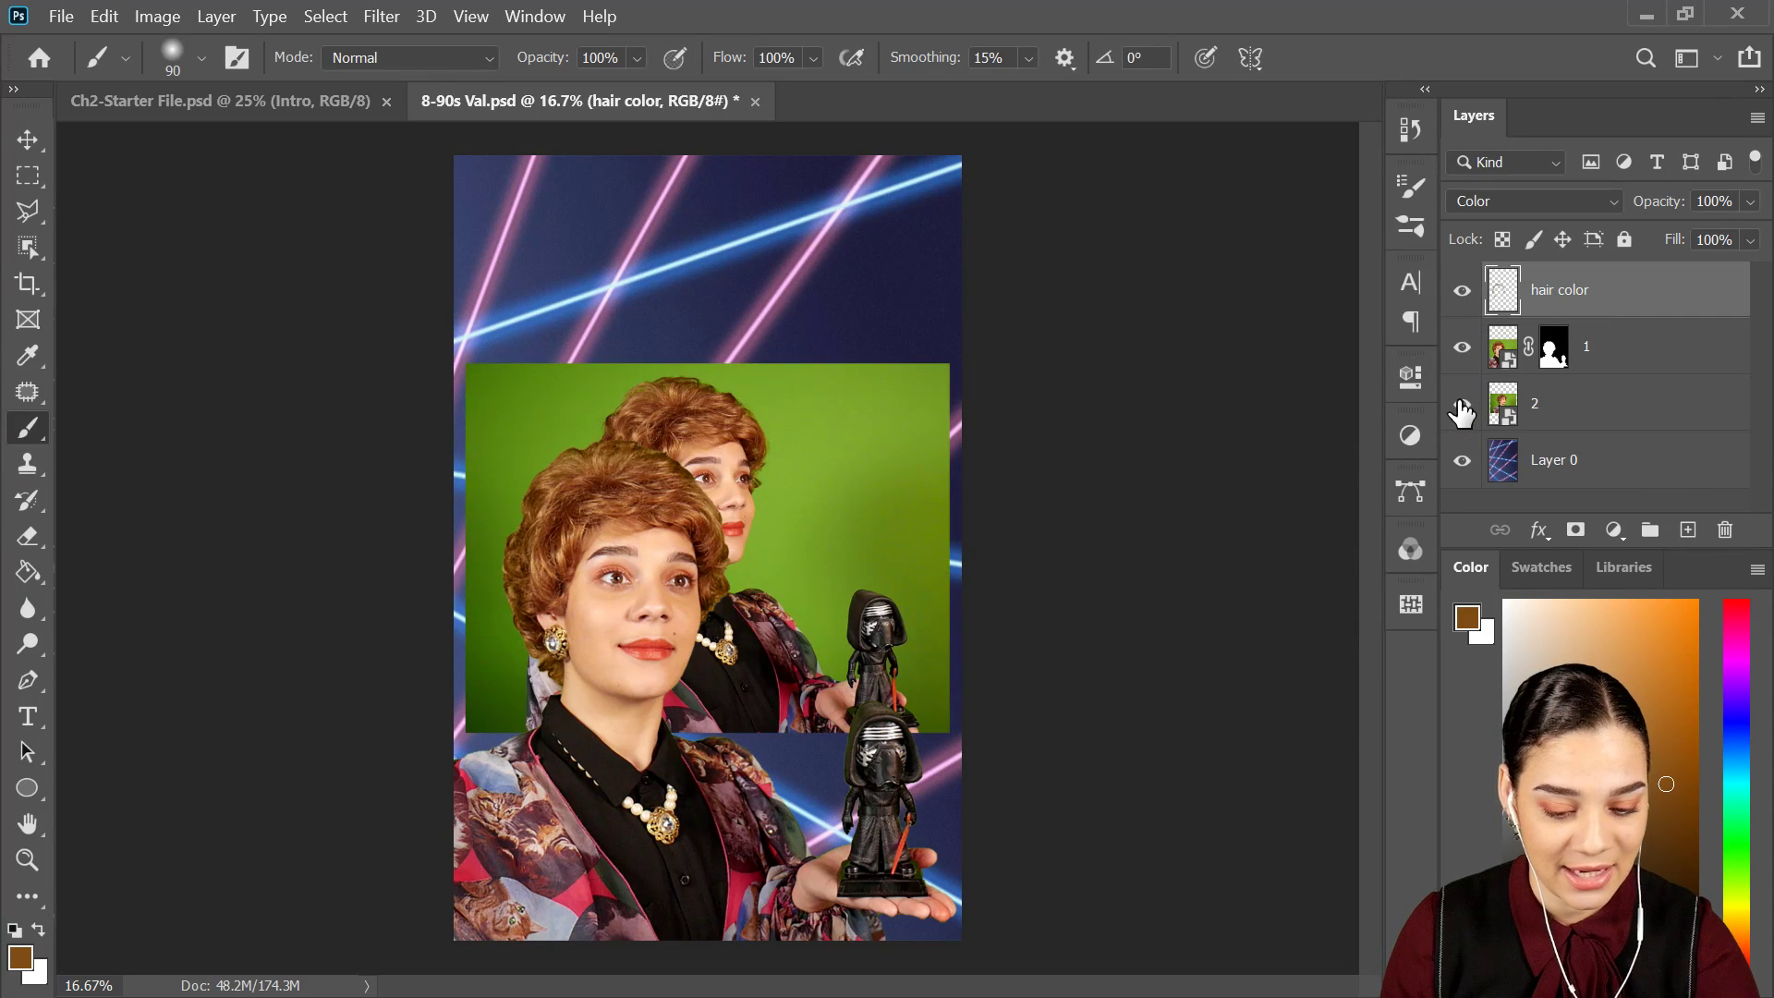
{"action": "left_click", "coordinate": [1571, 425]}
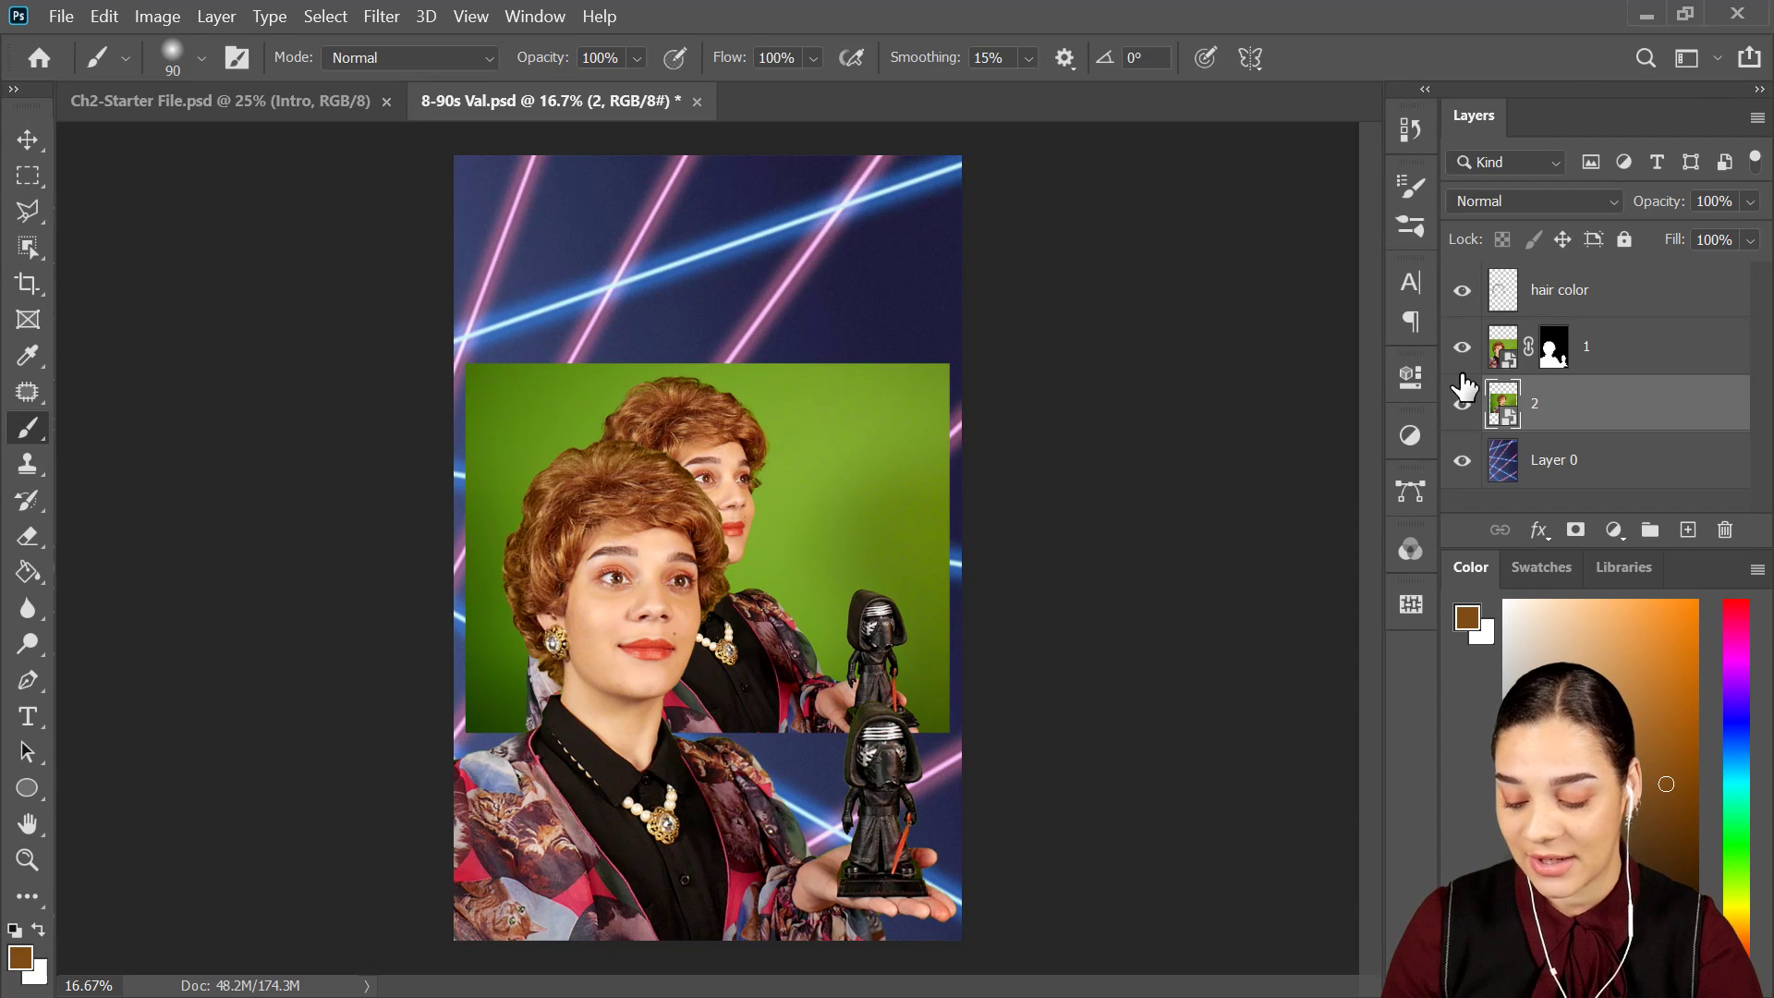
{"action": "key", "text": "ctrl+t"}
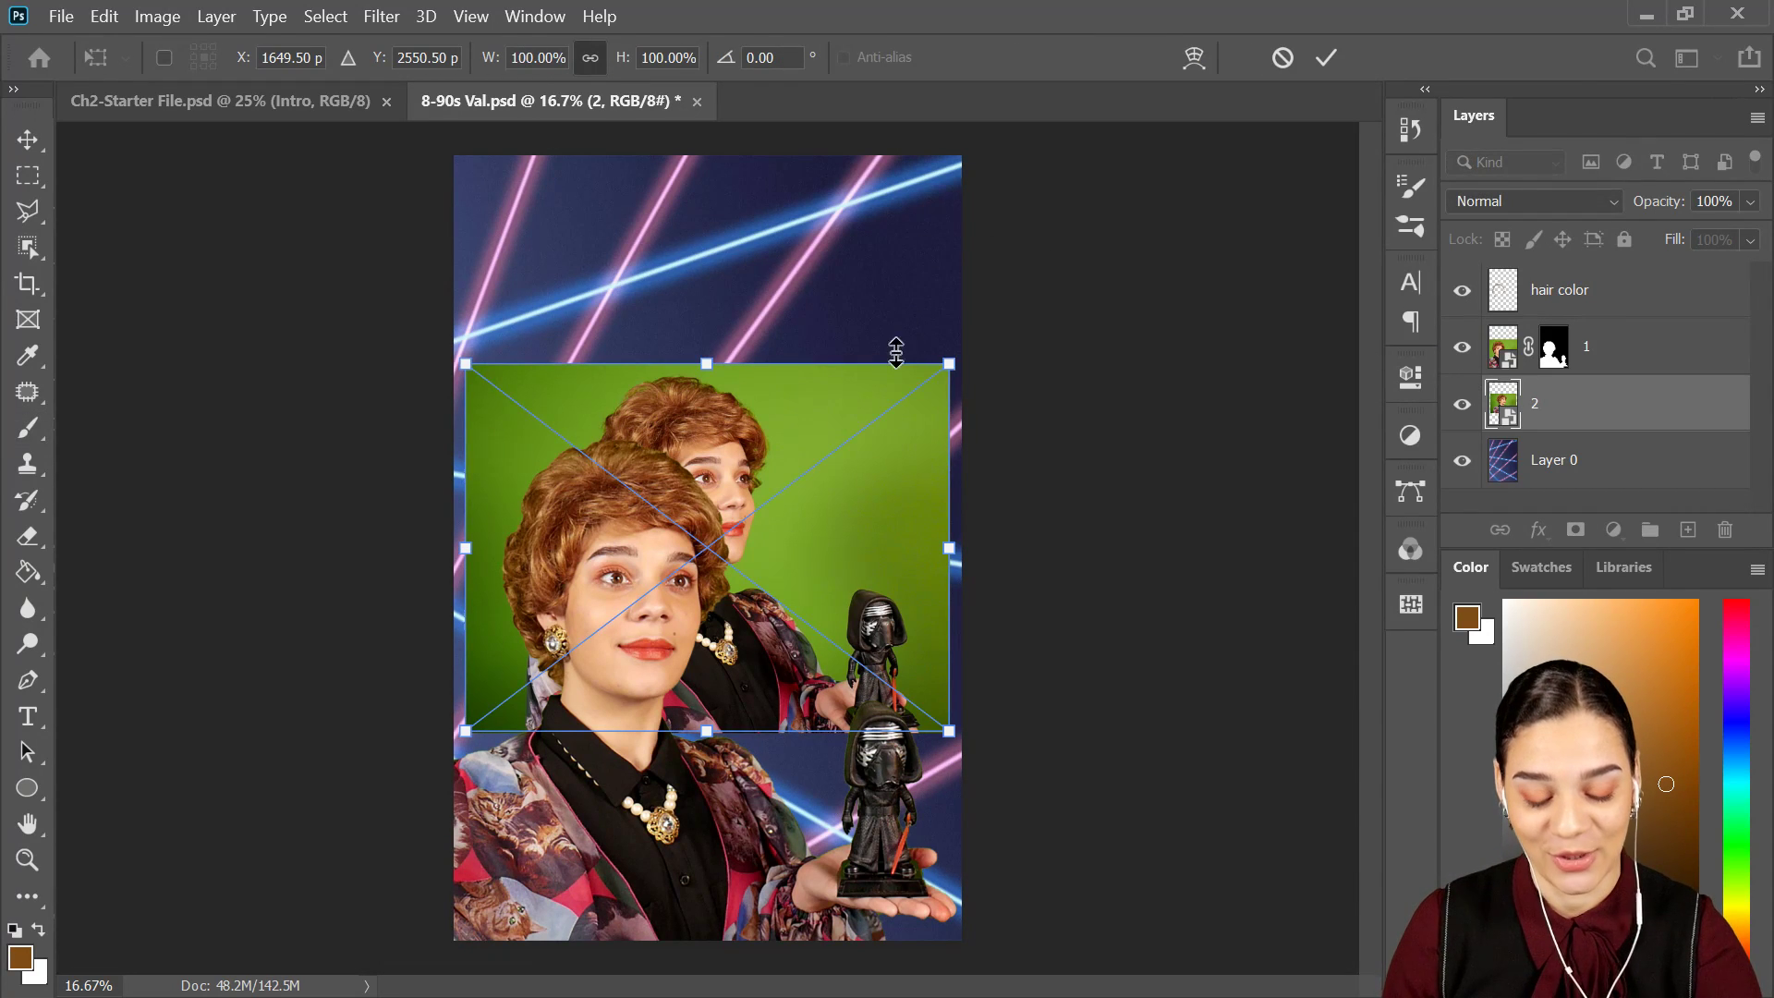
{"action": "right_click", "coordinate": [821, 491]}
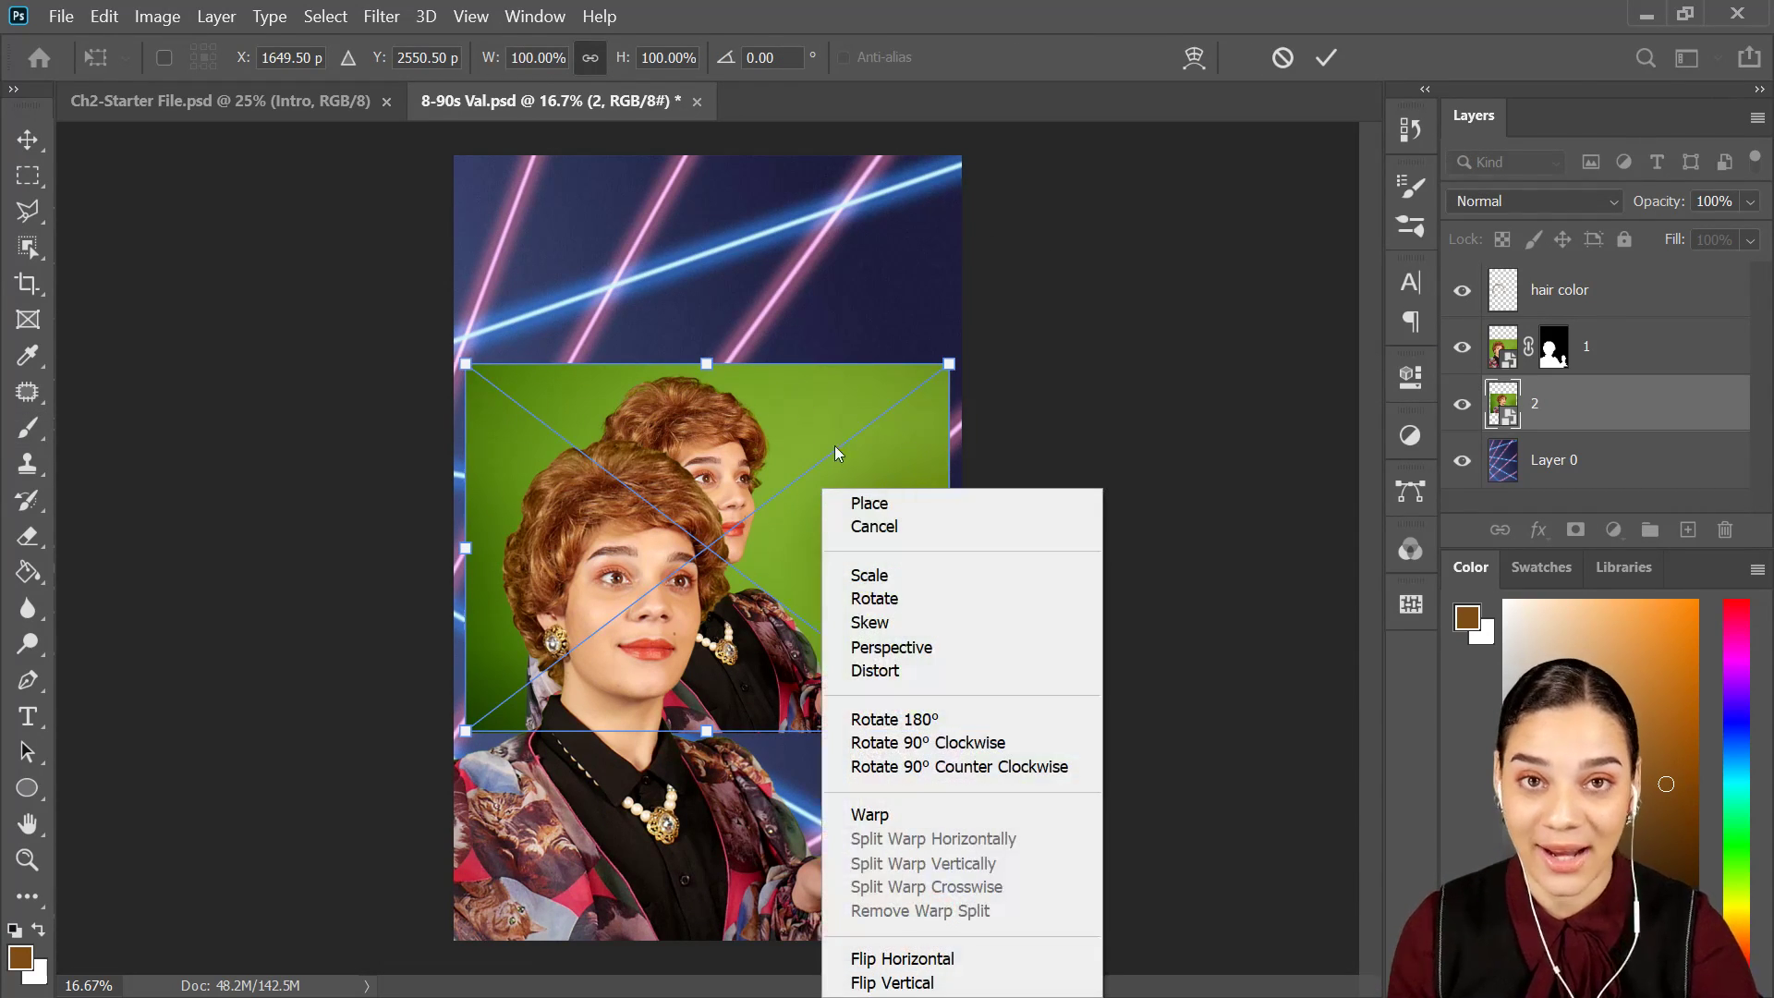
{"action": "left_click", "coordinate": [961, 961]}
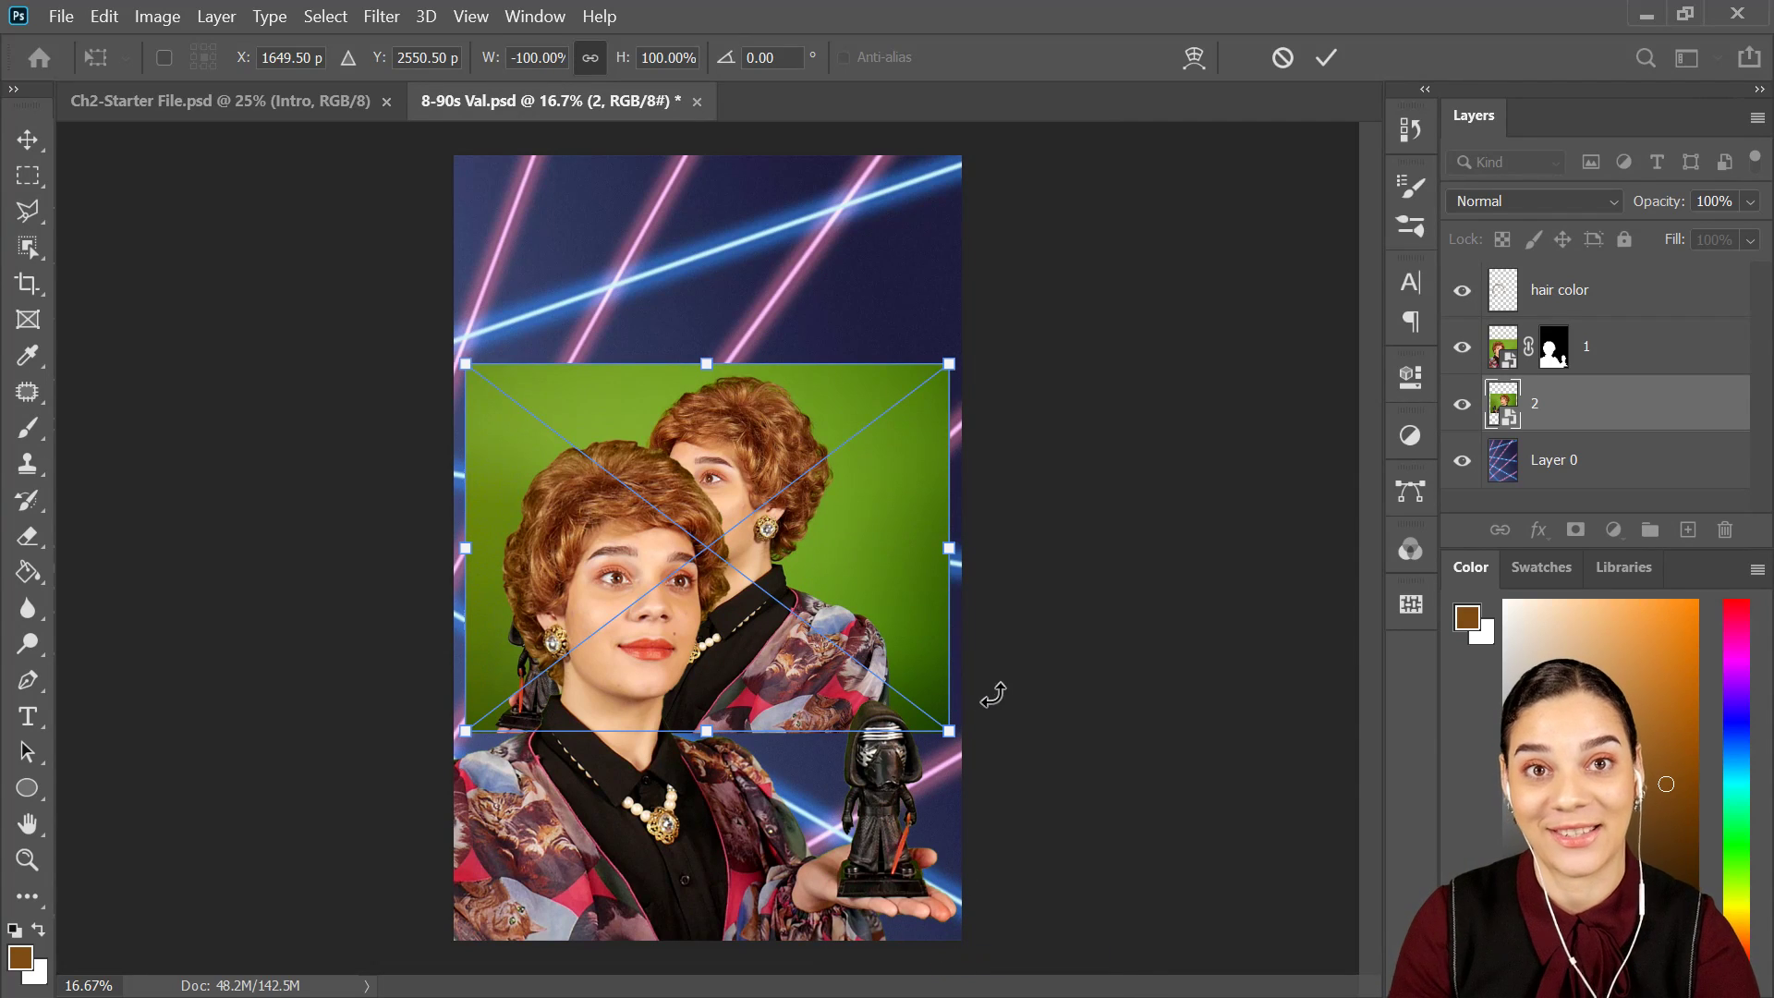
Scale layer 2's flipped portrait to about 154% and place it in the upper right of the canvas.
{"action": "left_click_drag", "start_coordinate": [952, 365], "coordinate": [1133, 278]}
{"action": "left_click_drag", "start_coordinate": [826, 546], "coordinate": [838, 490]}
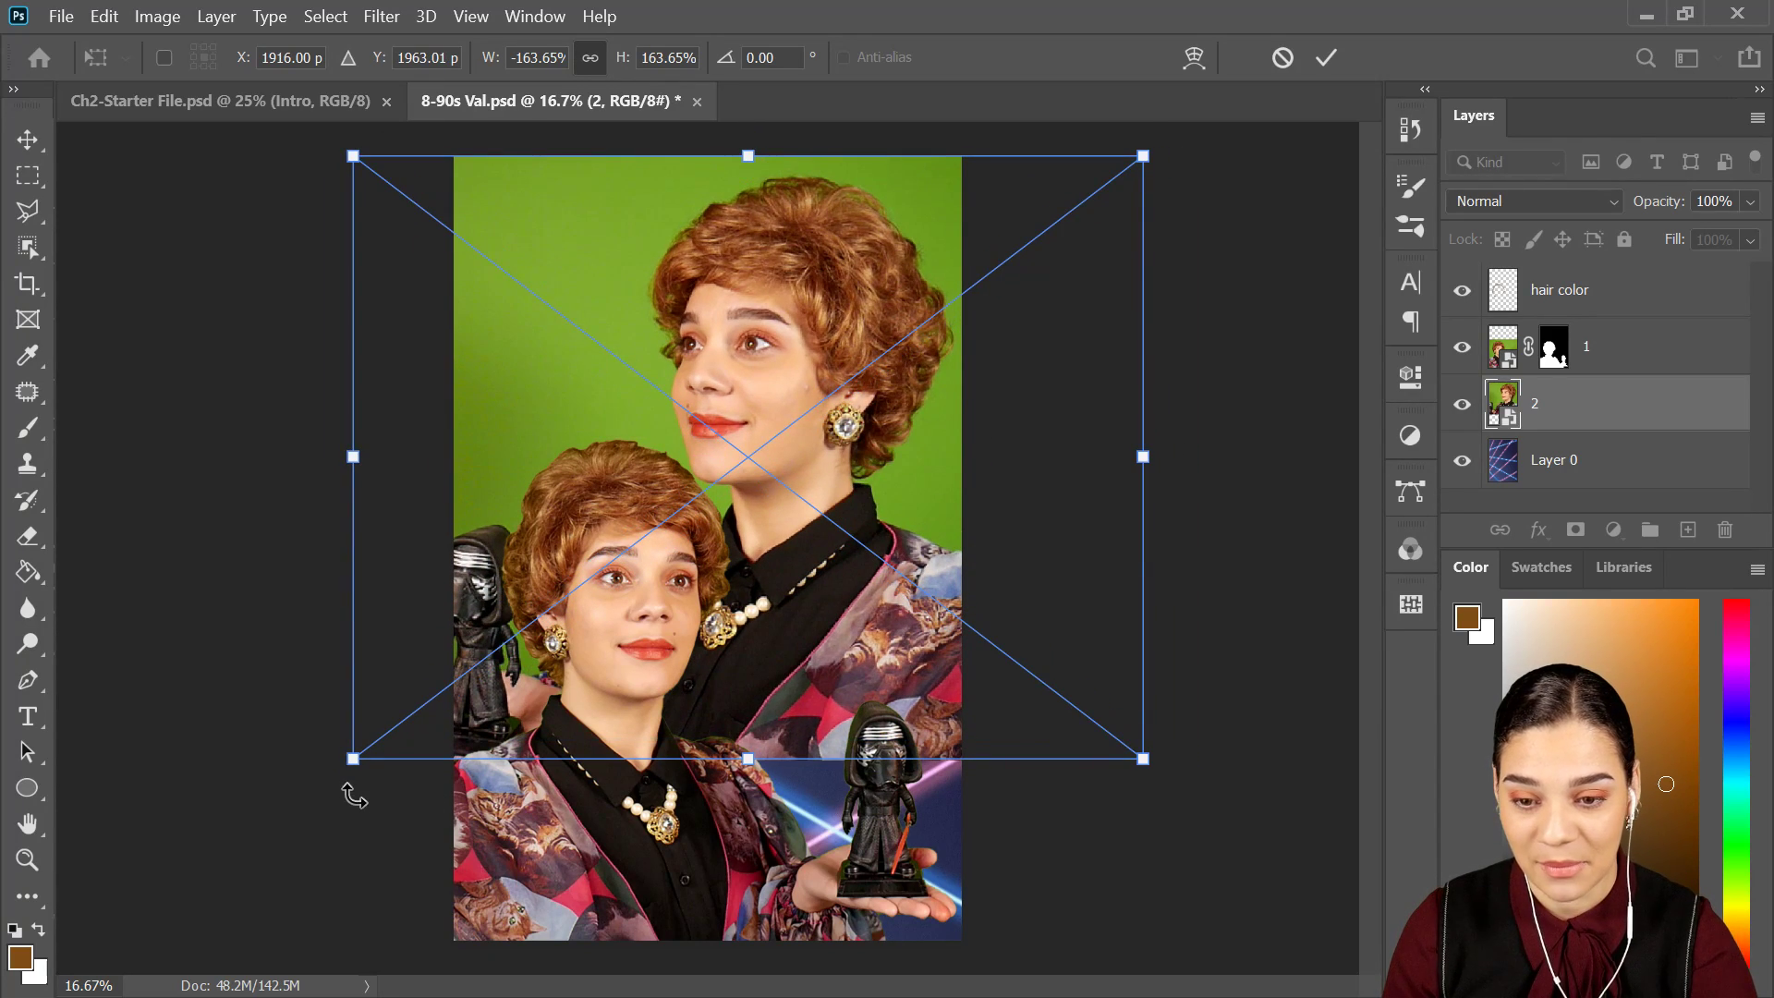
{"action": "left_click_drag", "start_coordinate": [351, 760], "coordinate": [396, 721]}
{"action": "left_click_drag", "start_coordinate": [843, 514], "coordinate": [840, 515]}
{"action": "key", "text": "b"}
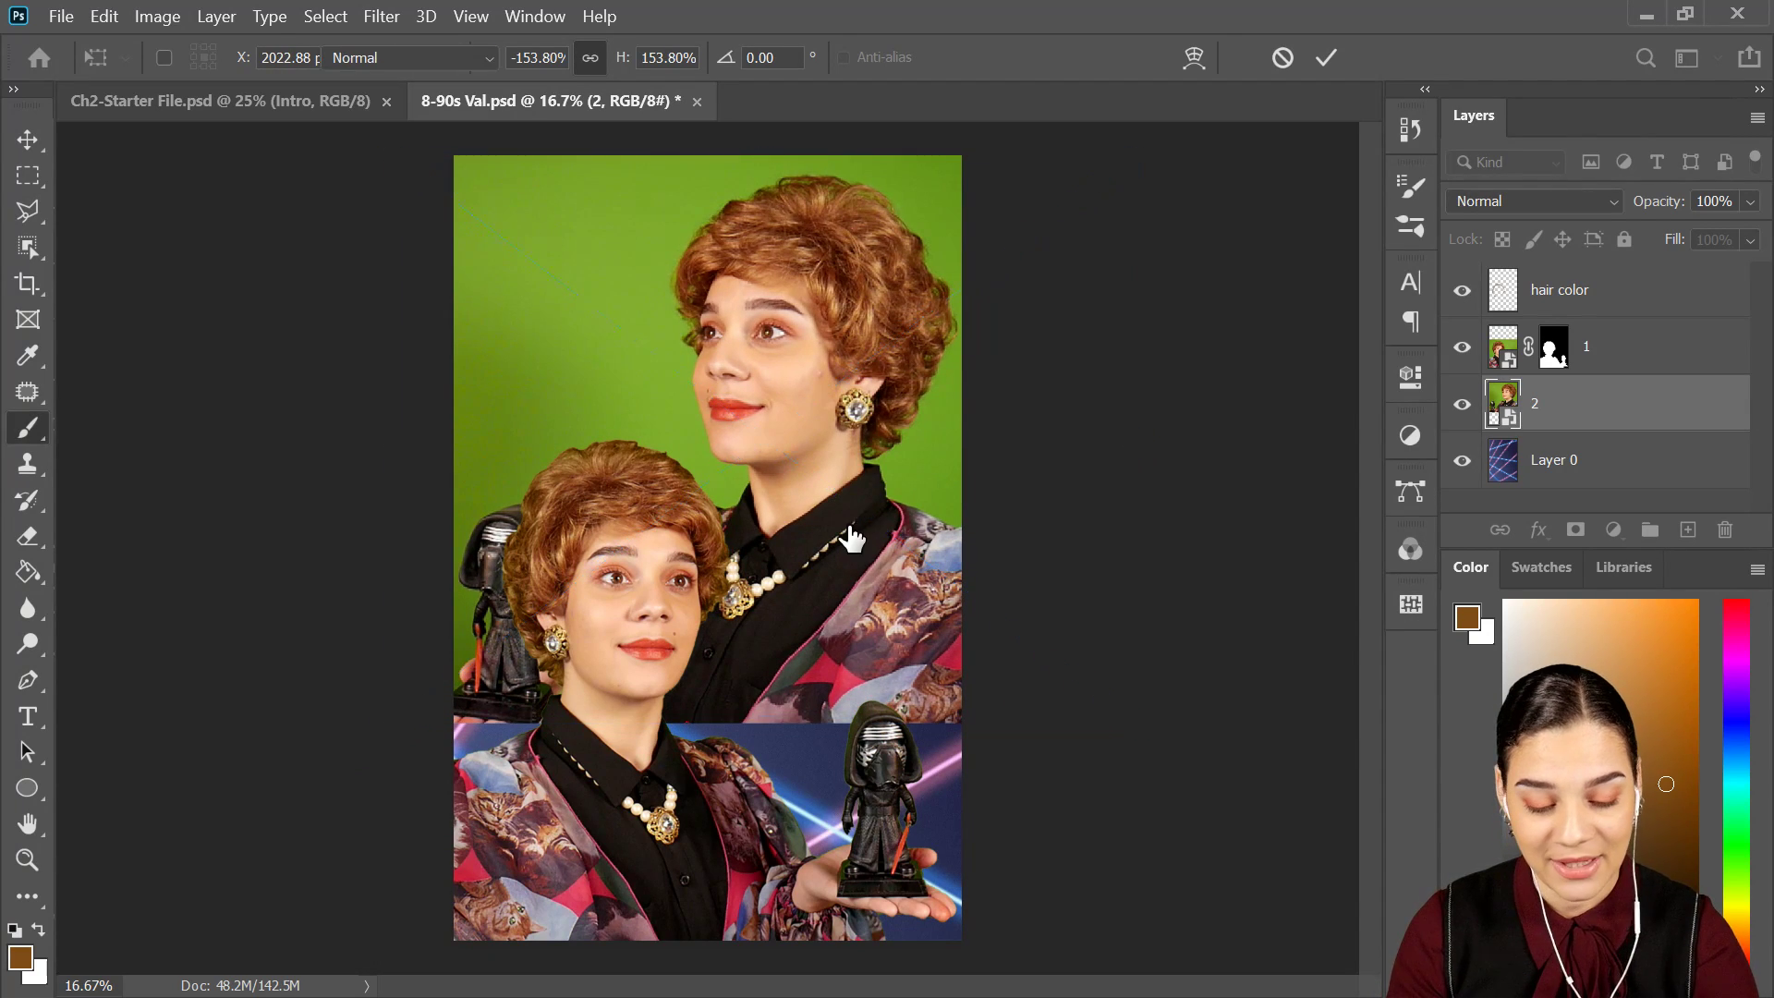
Select the second portrait's subject with the Object Selection tool and turn the selection into a layer mask on layer 2.
{"action": "left_click", "coordinate": [28, 248]}
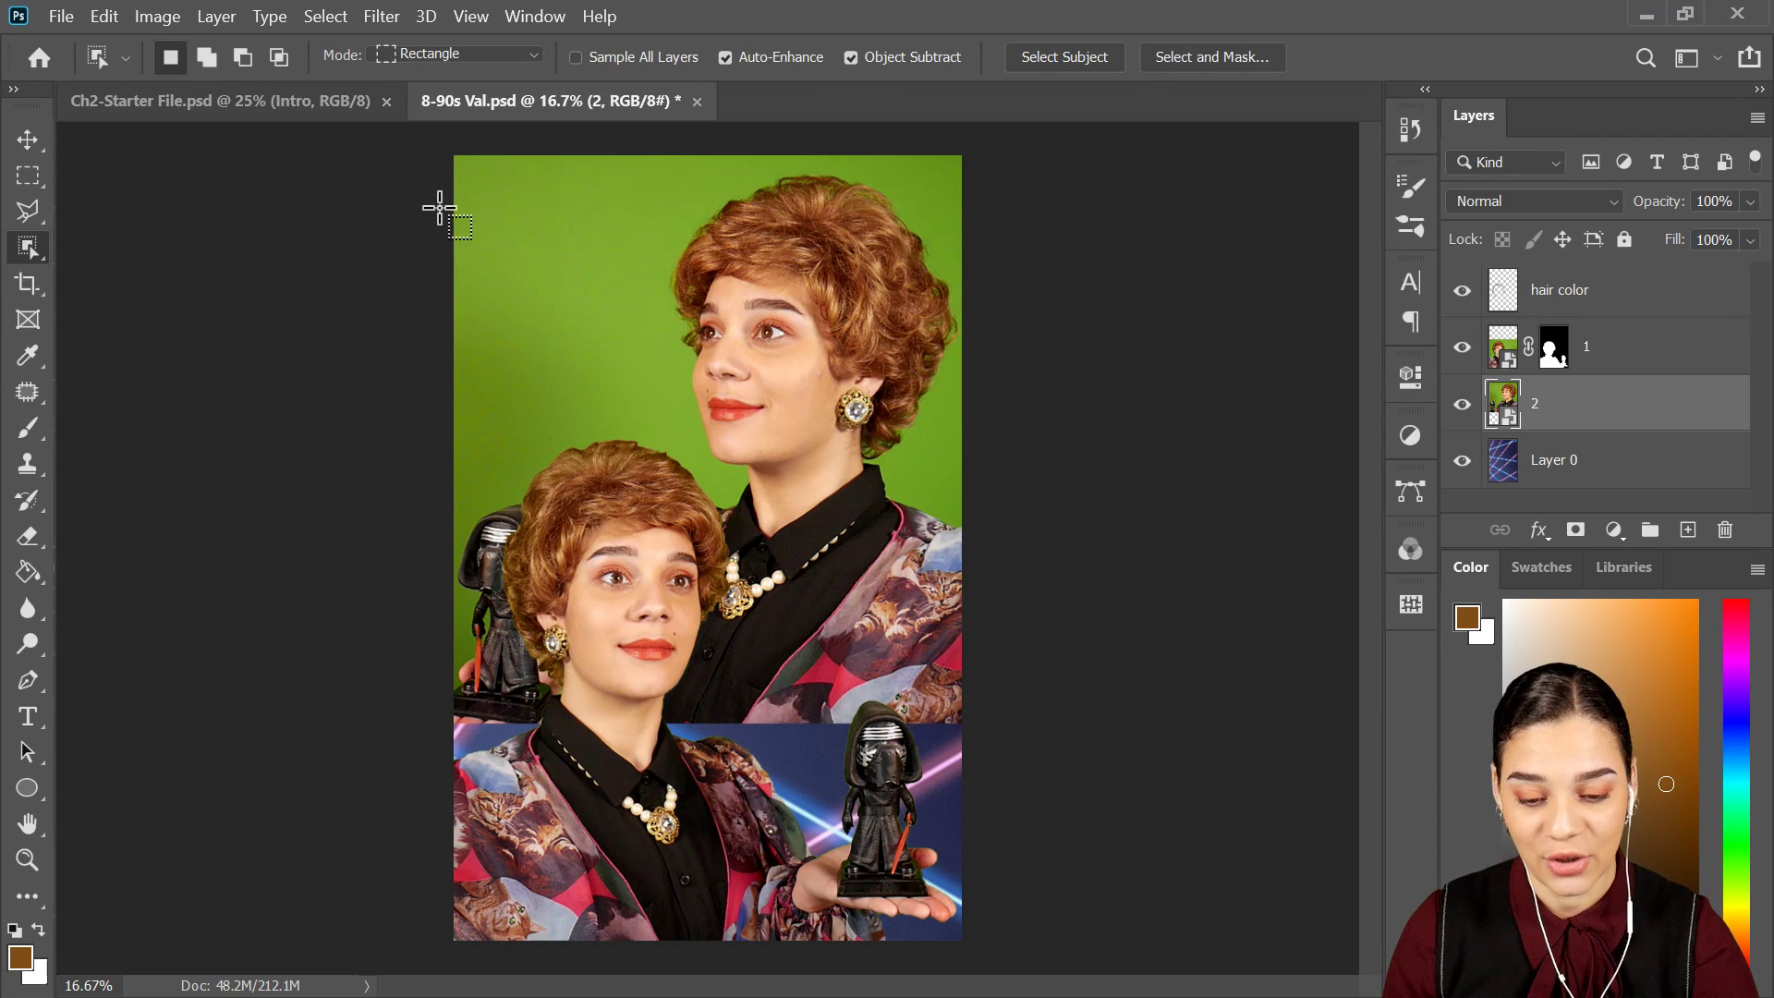
{"action": "left_click_drag", "start_coordinate": [455, 168], "coordinate": [979, 761]}
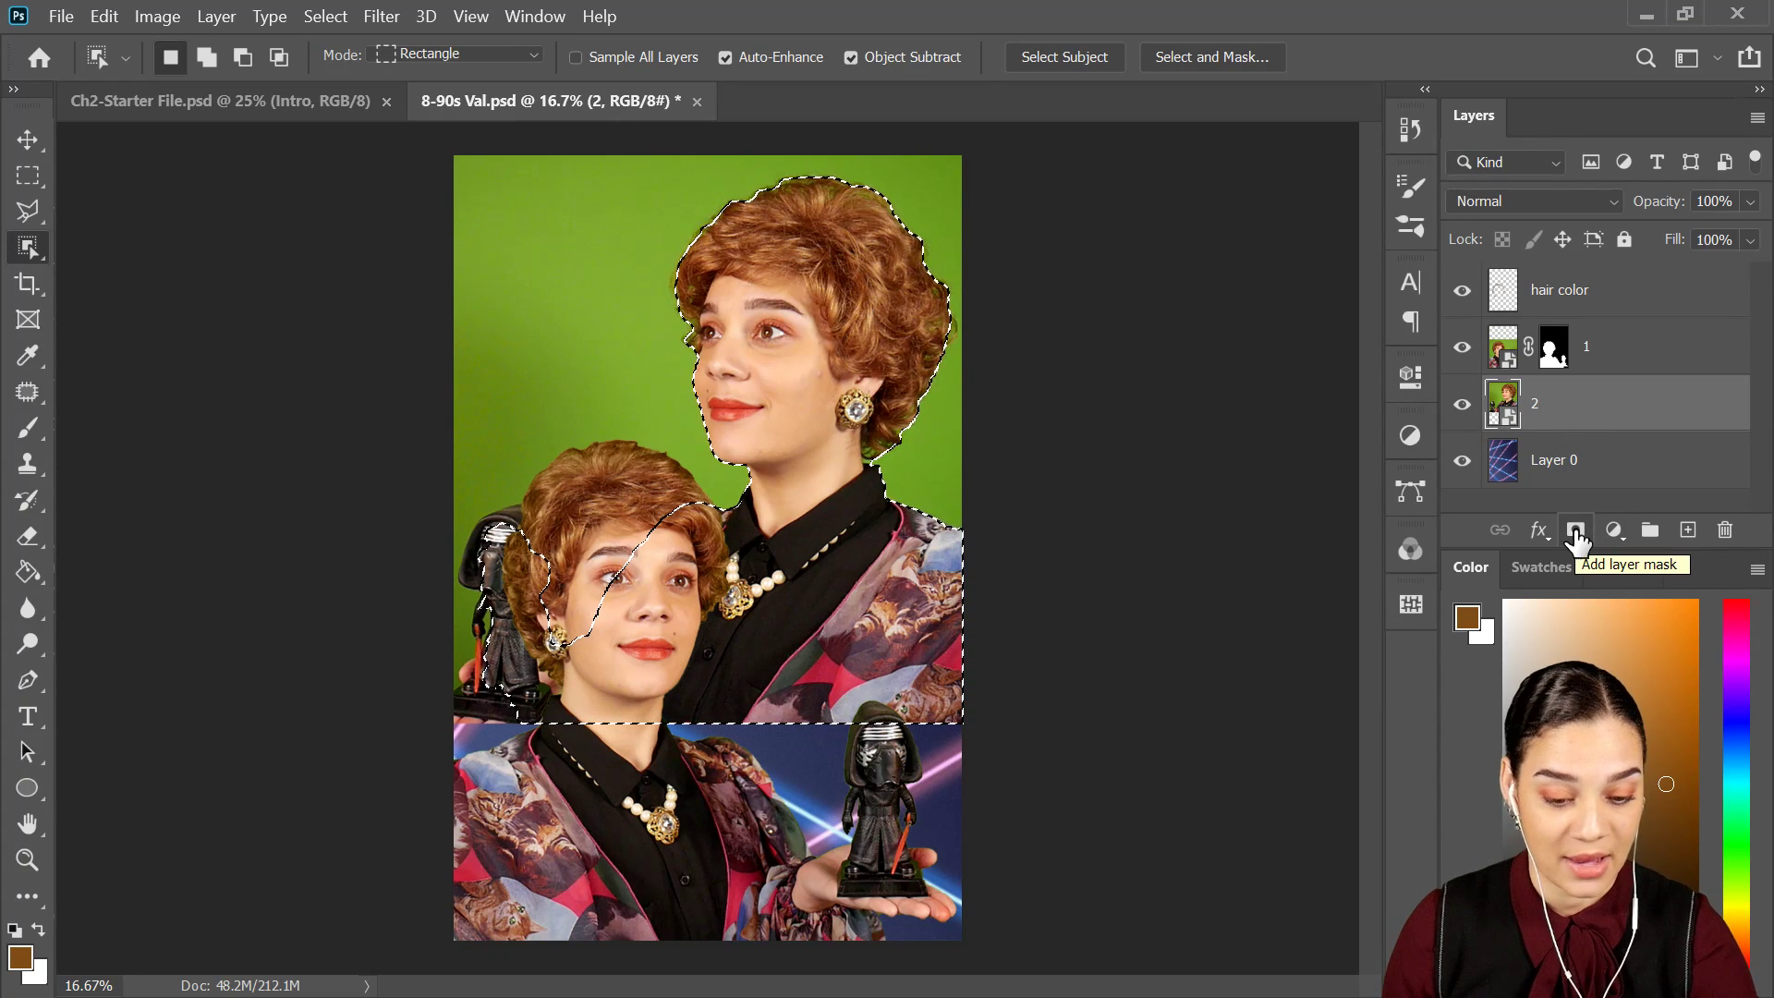
{"action": "left_click", "coordinate": [1576, 531]}
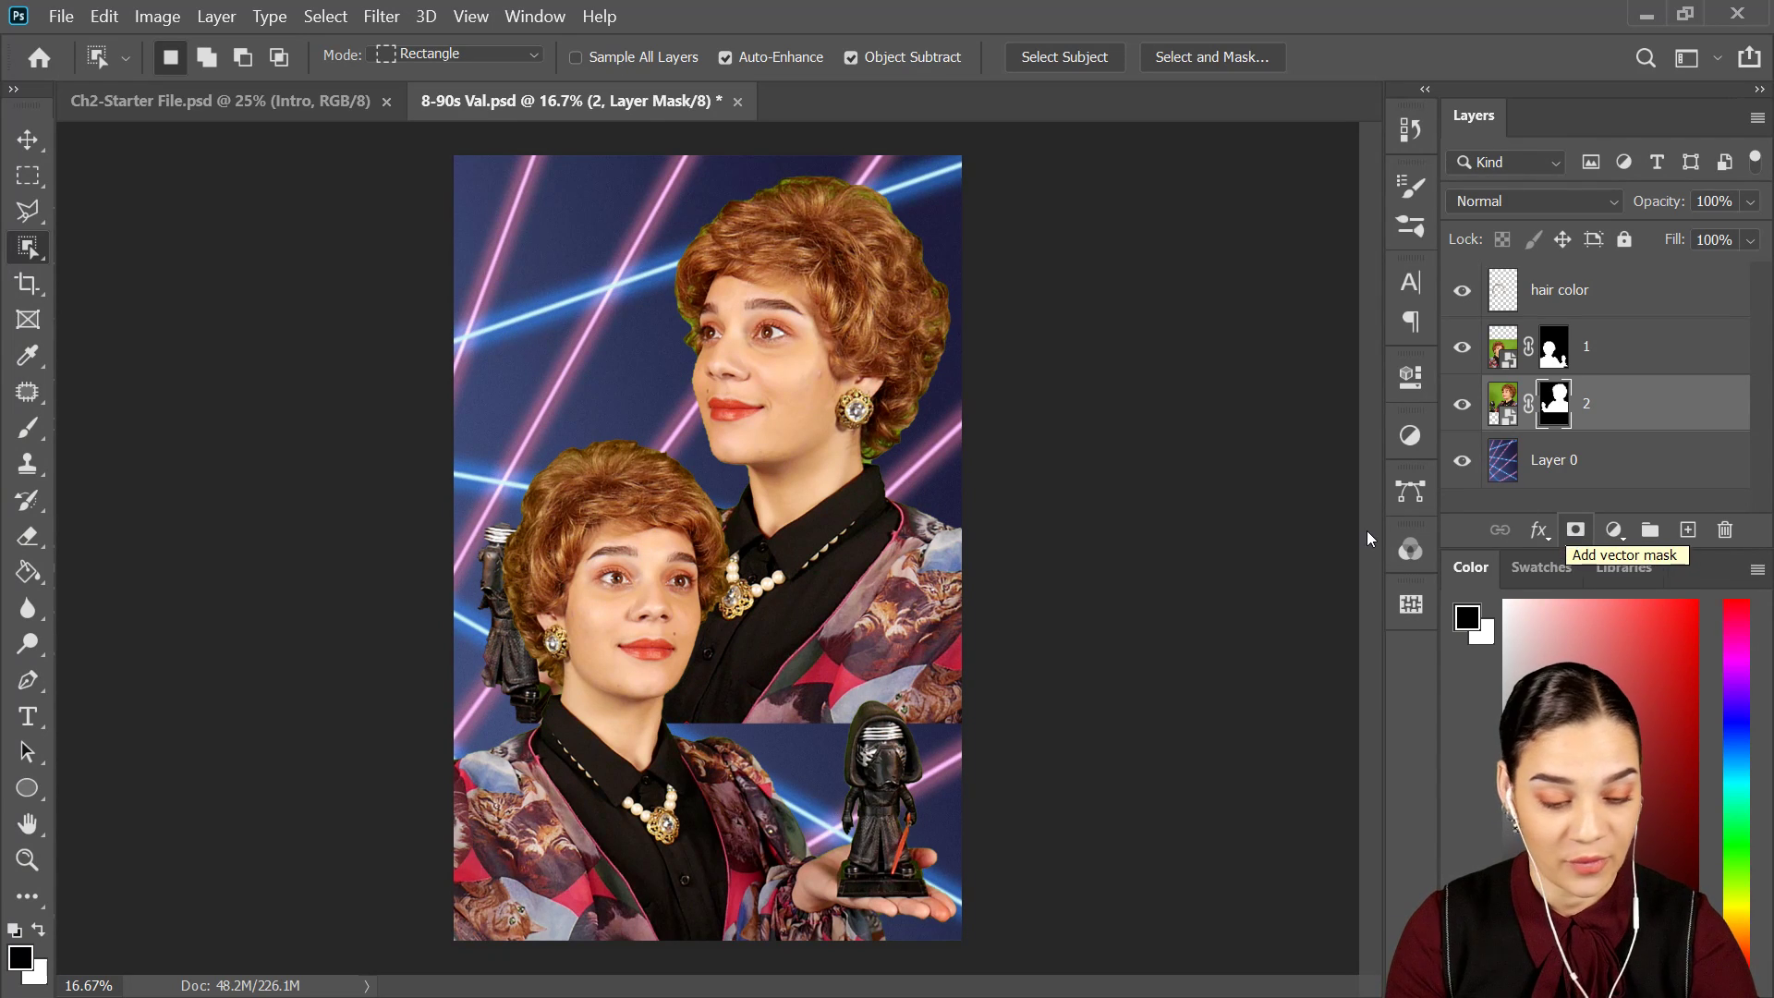
Lower layer 2's opacity to 64% so the lasers show through the second portrait.
{"action": "key", "text": "ctrl+plus"}
{"action": "left_click_drag", "start_coordinate": [893, 477], "coordinate": [868, 453]}
{"action": "left_click", "coordinate": [1752, 204]}
{"action": "left_click", "coordinate": [1694, 230]}
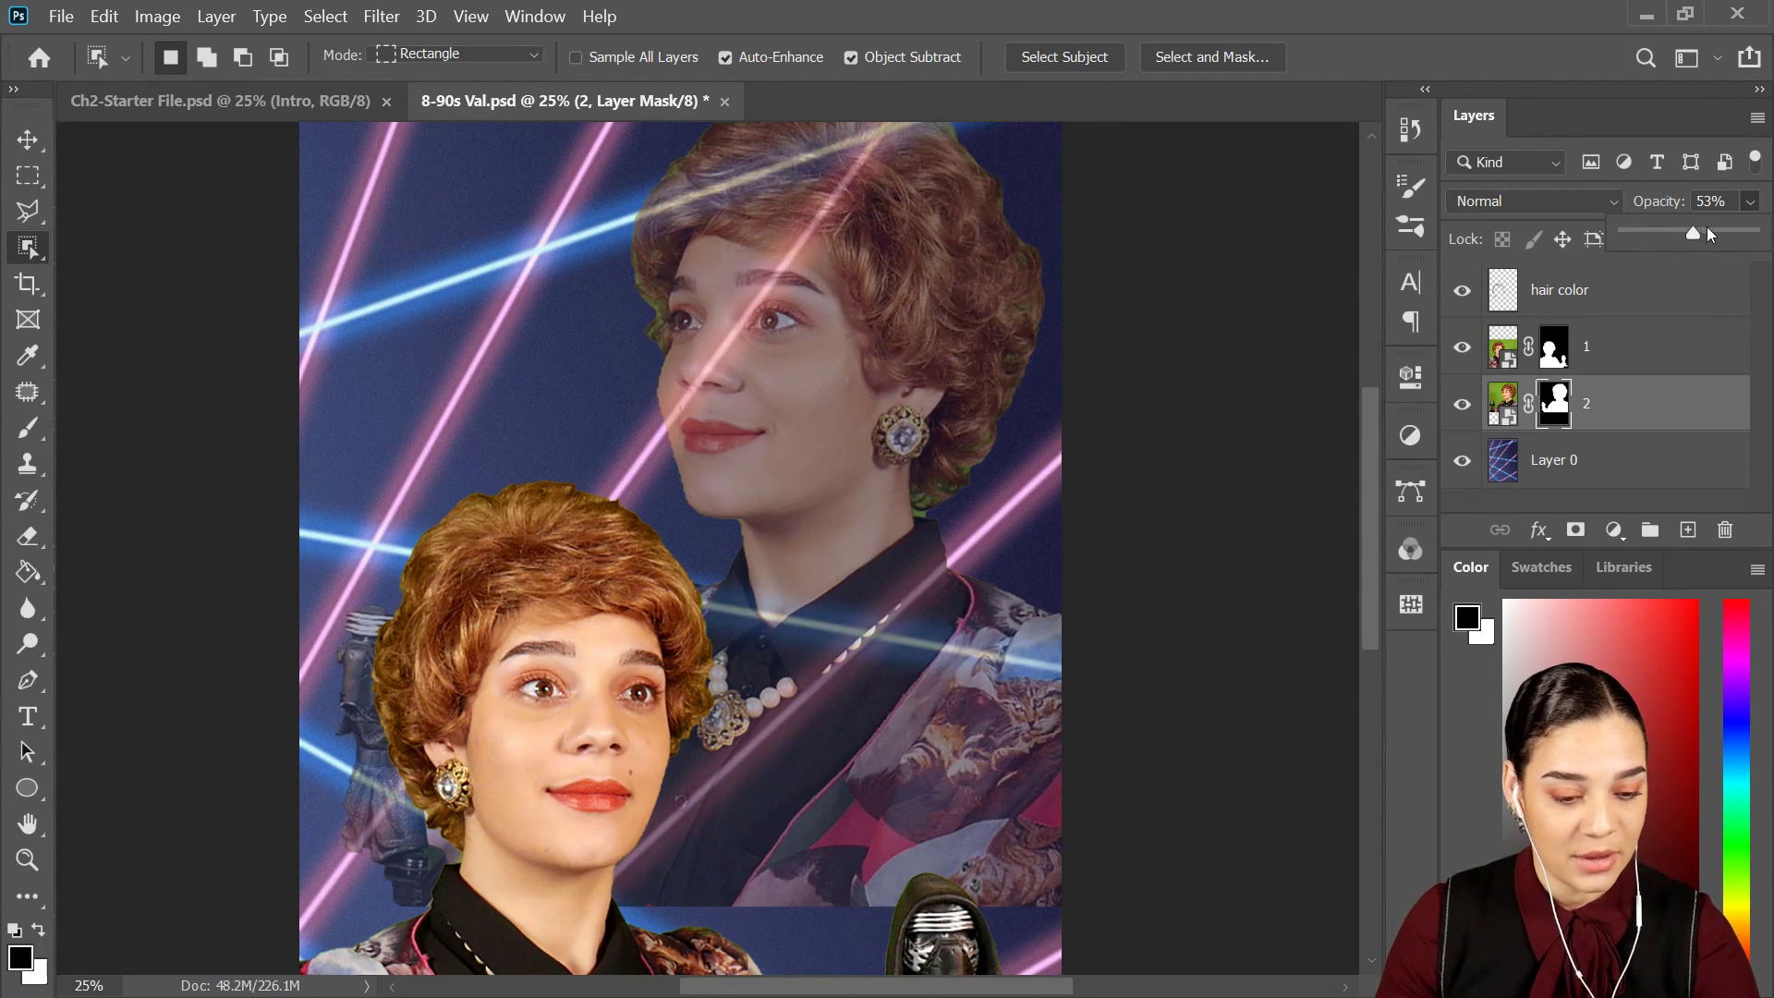
{"action": "left_click_drag", "start_coordinate": [1706, 225], "coordinate": [1710, 229]}
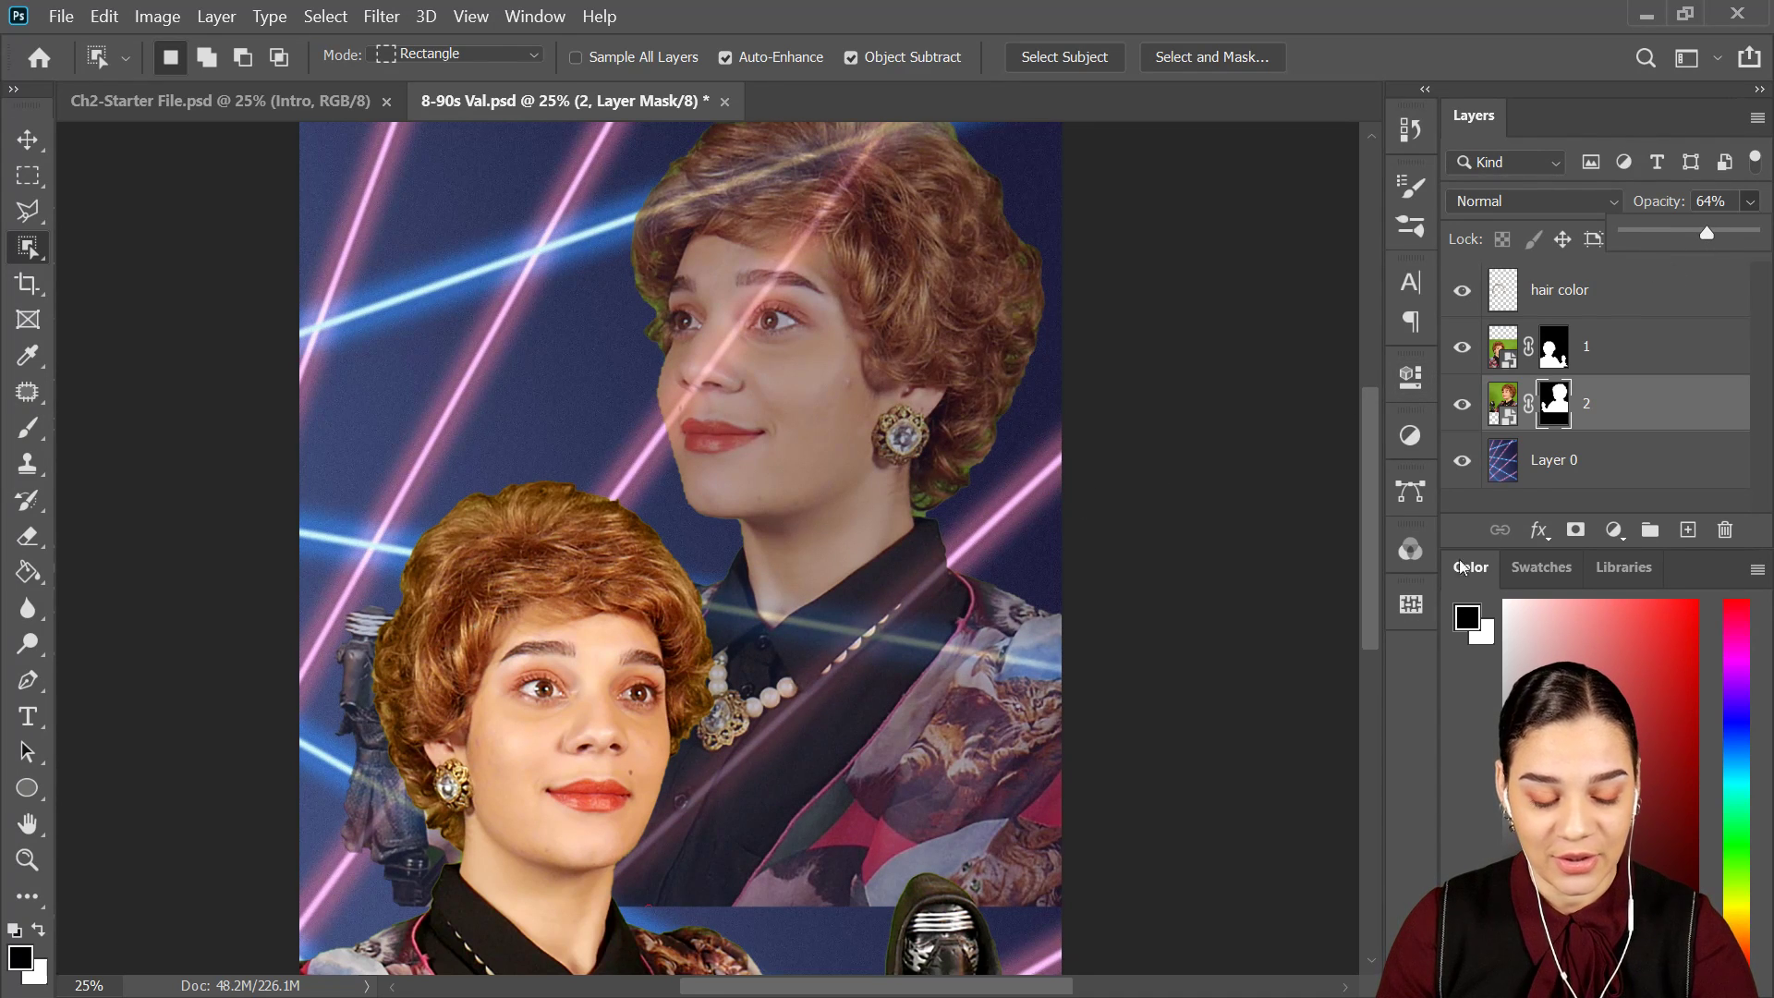
{"action": "left_click", "coordinate": [1608, 406]}
Reduce the brush to 25 px and touch up layer 2's mask along the second portrait's face and chin.
{"action": "key", "text": "b"}
{"action": "key", "text": "ctrl+plus"}
{"action": "key", "text": "ctrl+plus"}
{"action": "key", "text": "ctrl+plus"}
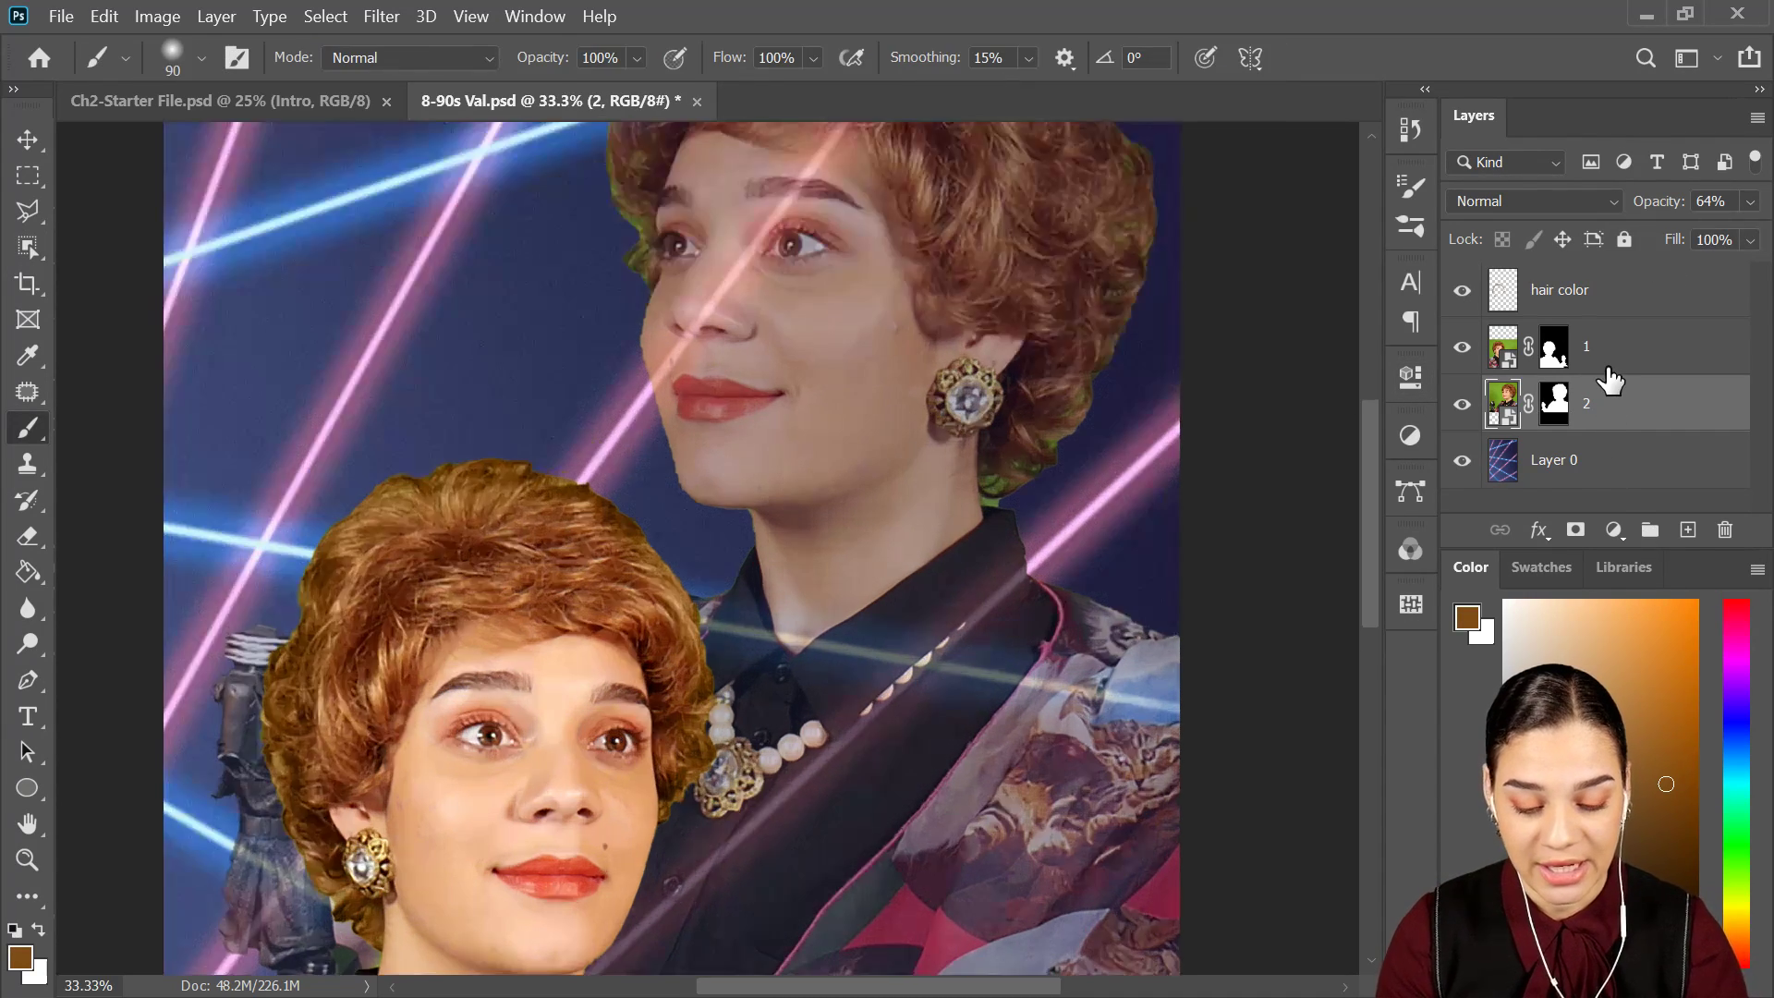
{"action": "left_click_drag", "start_coordinate": [733, 249], "coordinate": [847, 392]}
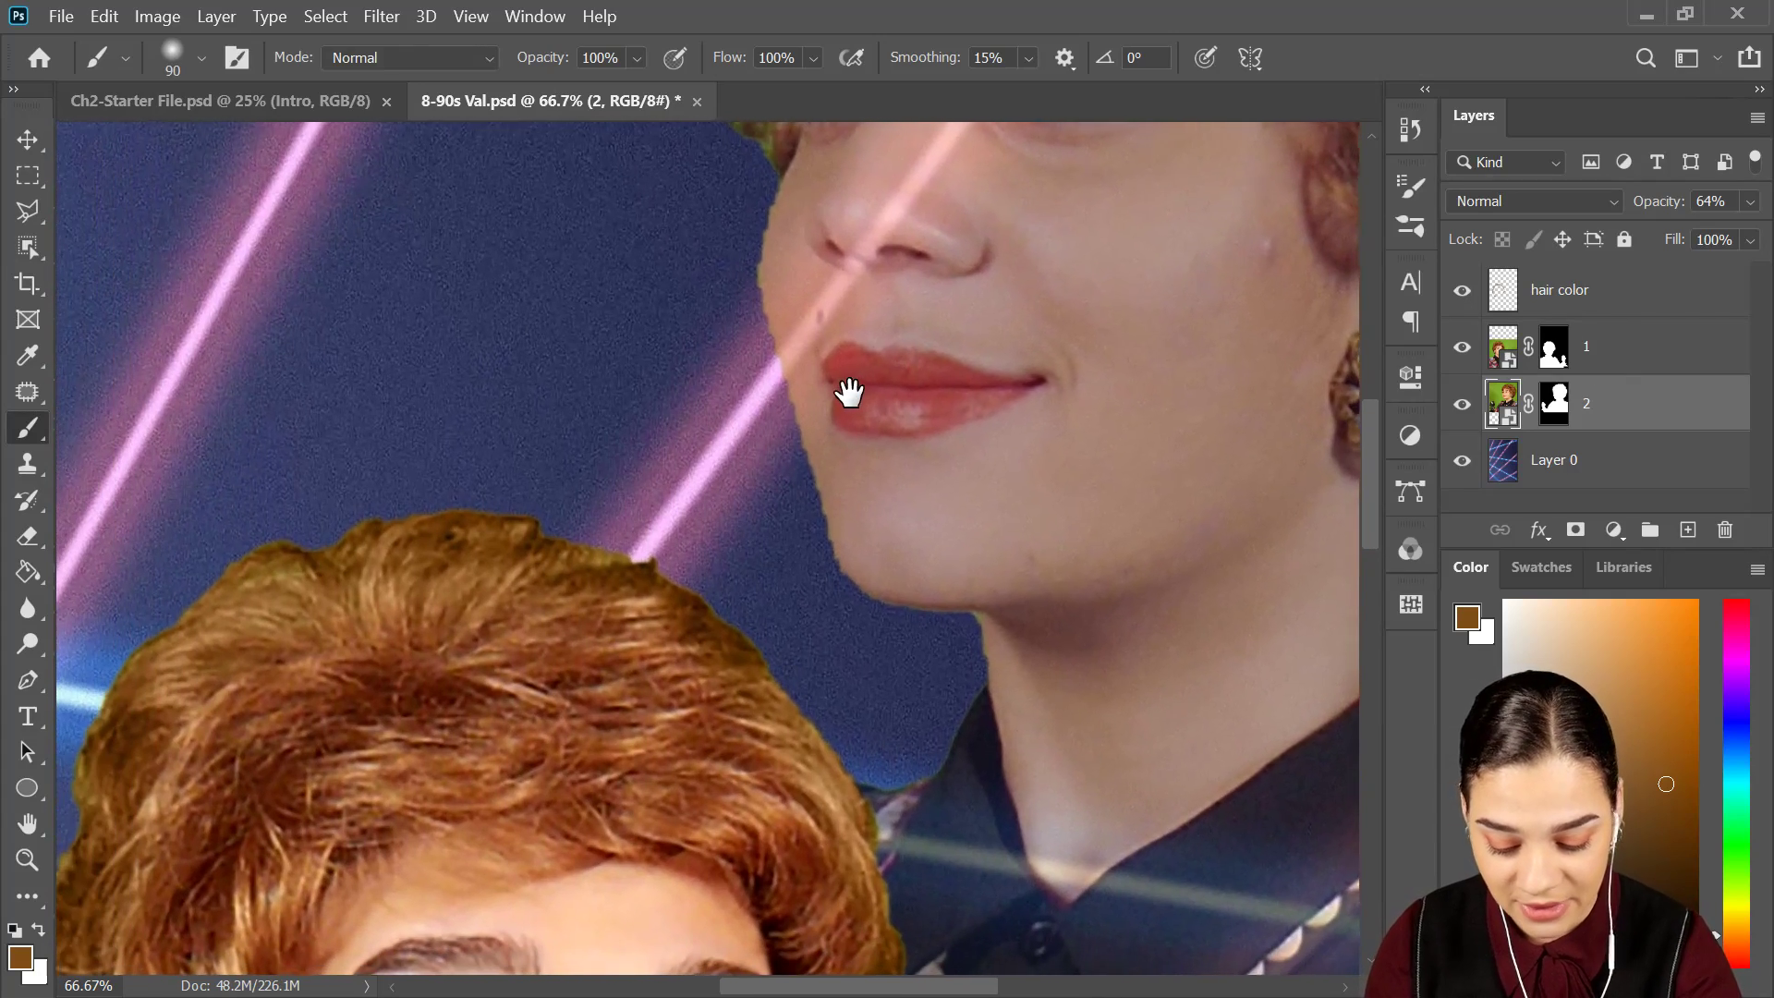
{"action": "key", "text": "ctrl+plus"}
{"action": "key", "text": "ctrl+plus"}
{"action": "left_click_drag", "start_coordinate": [1142, 218], "coordinate": [797, 432]}
{"action": "key", "text": "ctrl+minus"}
{"action": "key", "text": "bracketleft"}
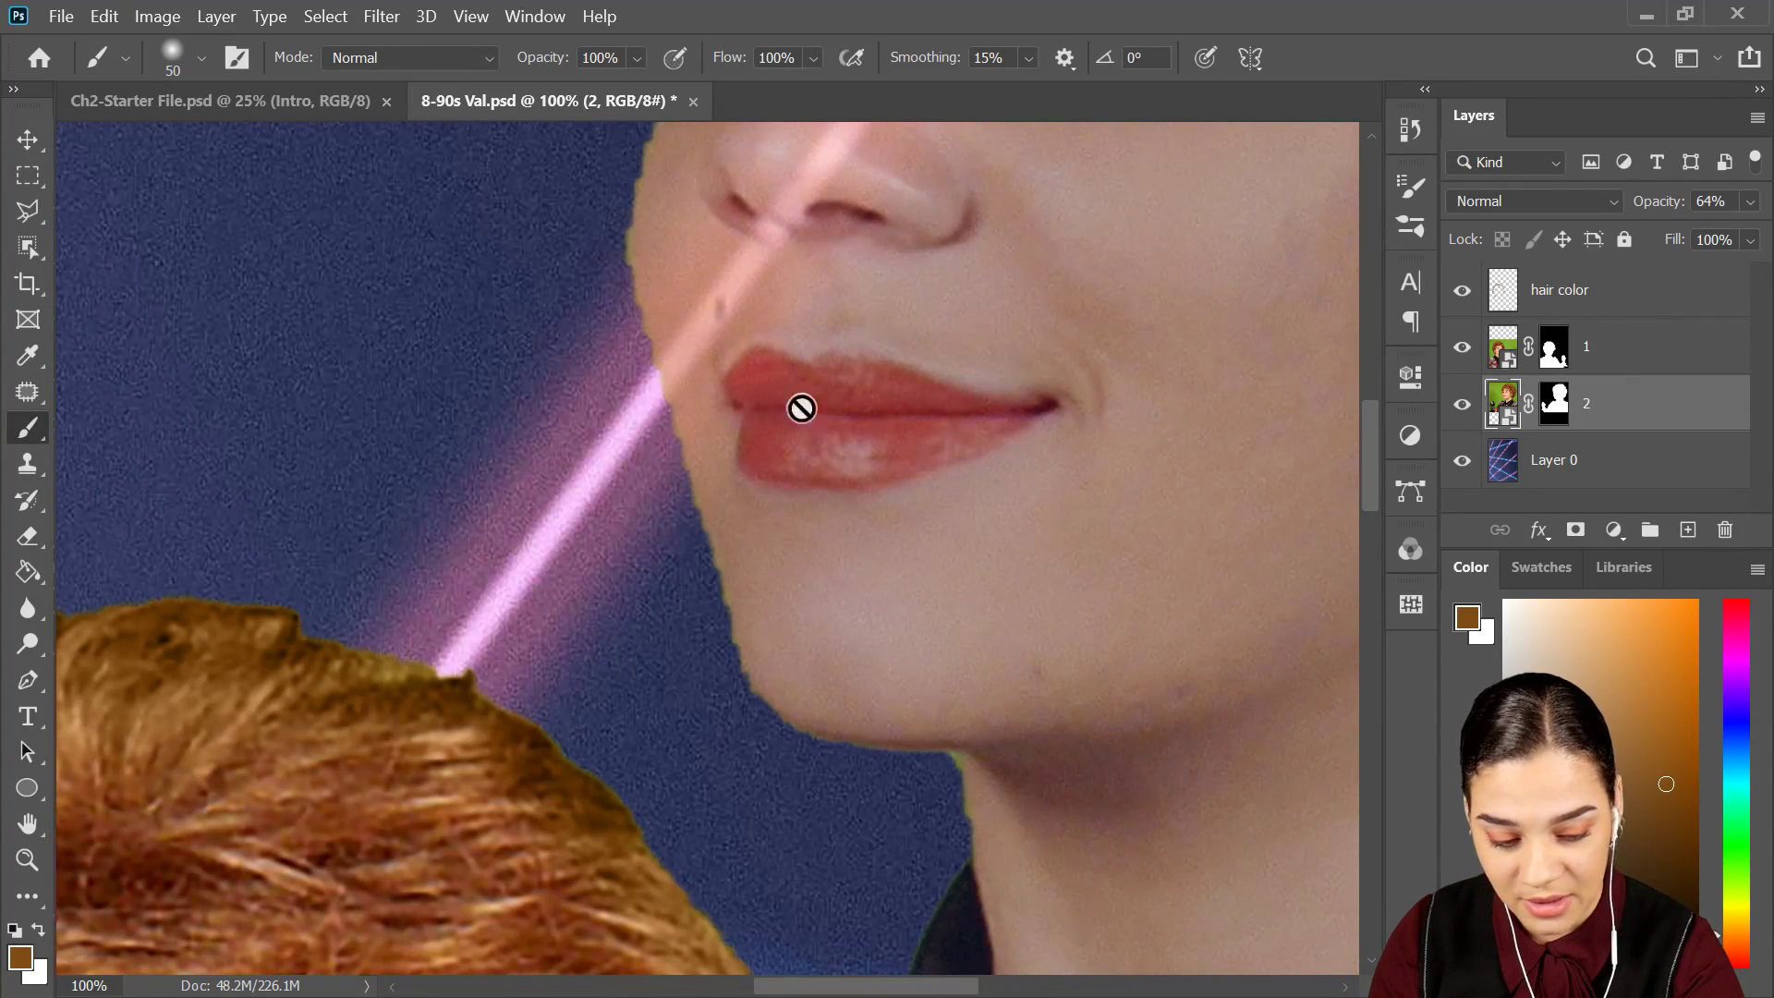
{"action": "left_click", "coordinate": [1556, 416]}
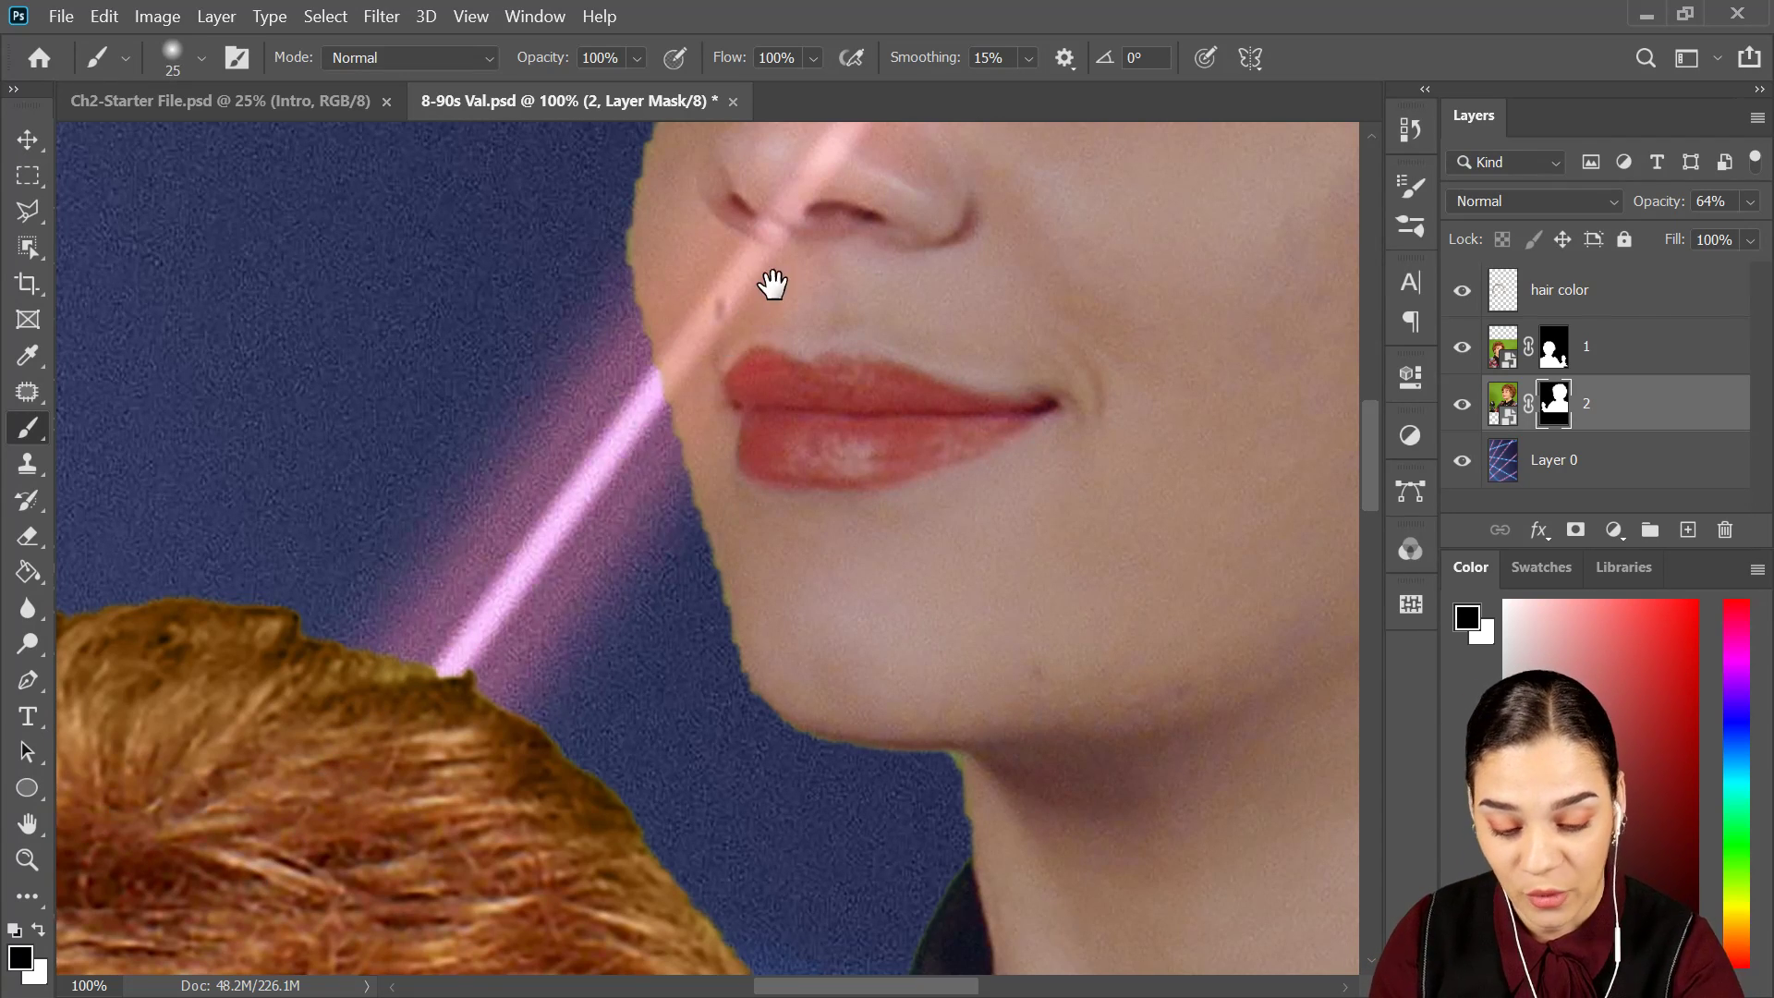
{"action": "left_click_drag", "start_coordinate": [766, 290], "coordinate": [784, 421]}
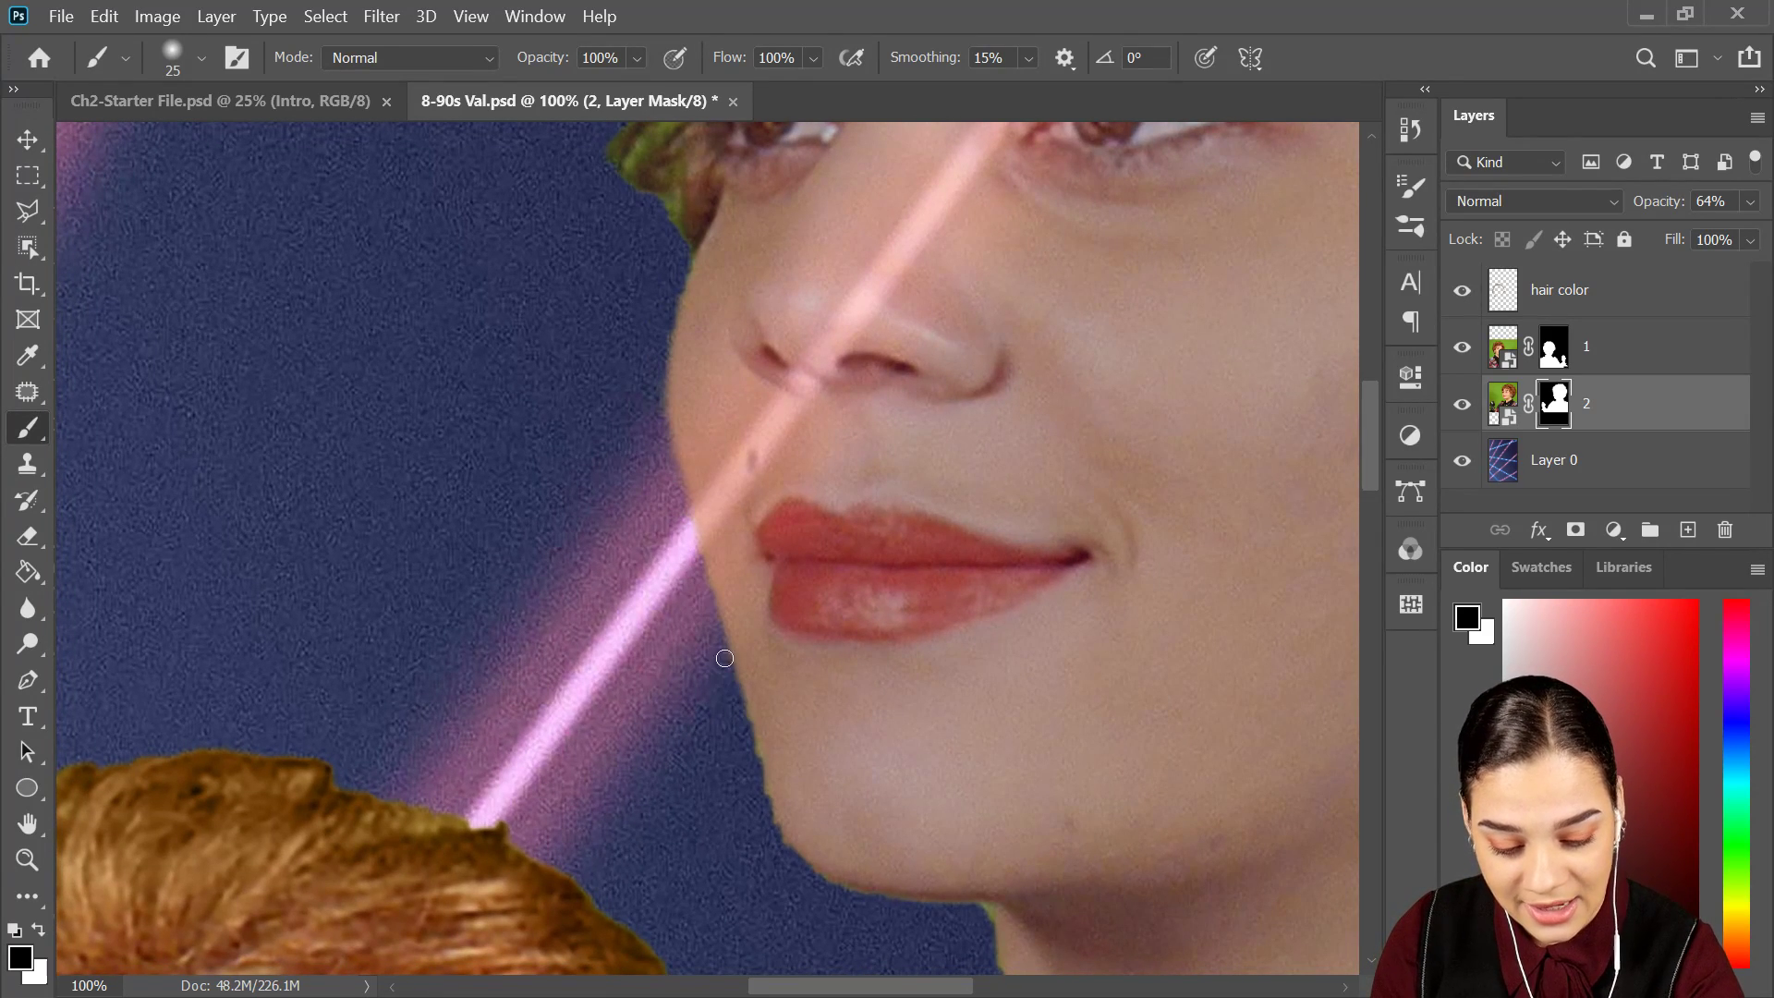
{"action": "scroll", "coordinate": [724, 658], "scroll_direction": "down", "scroll_amount": 5}
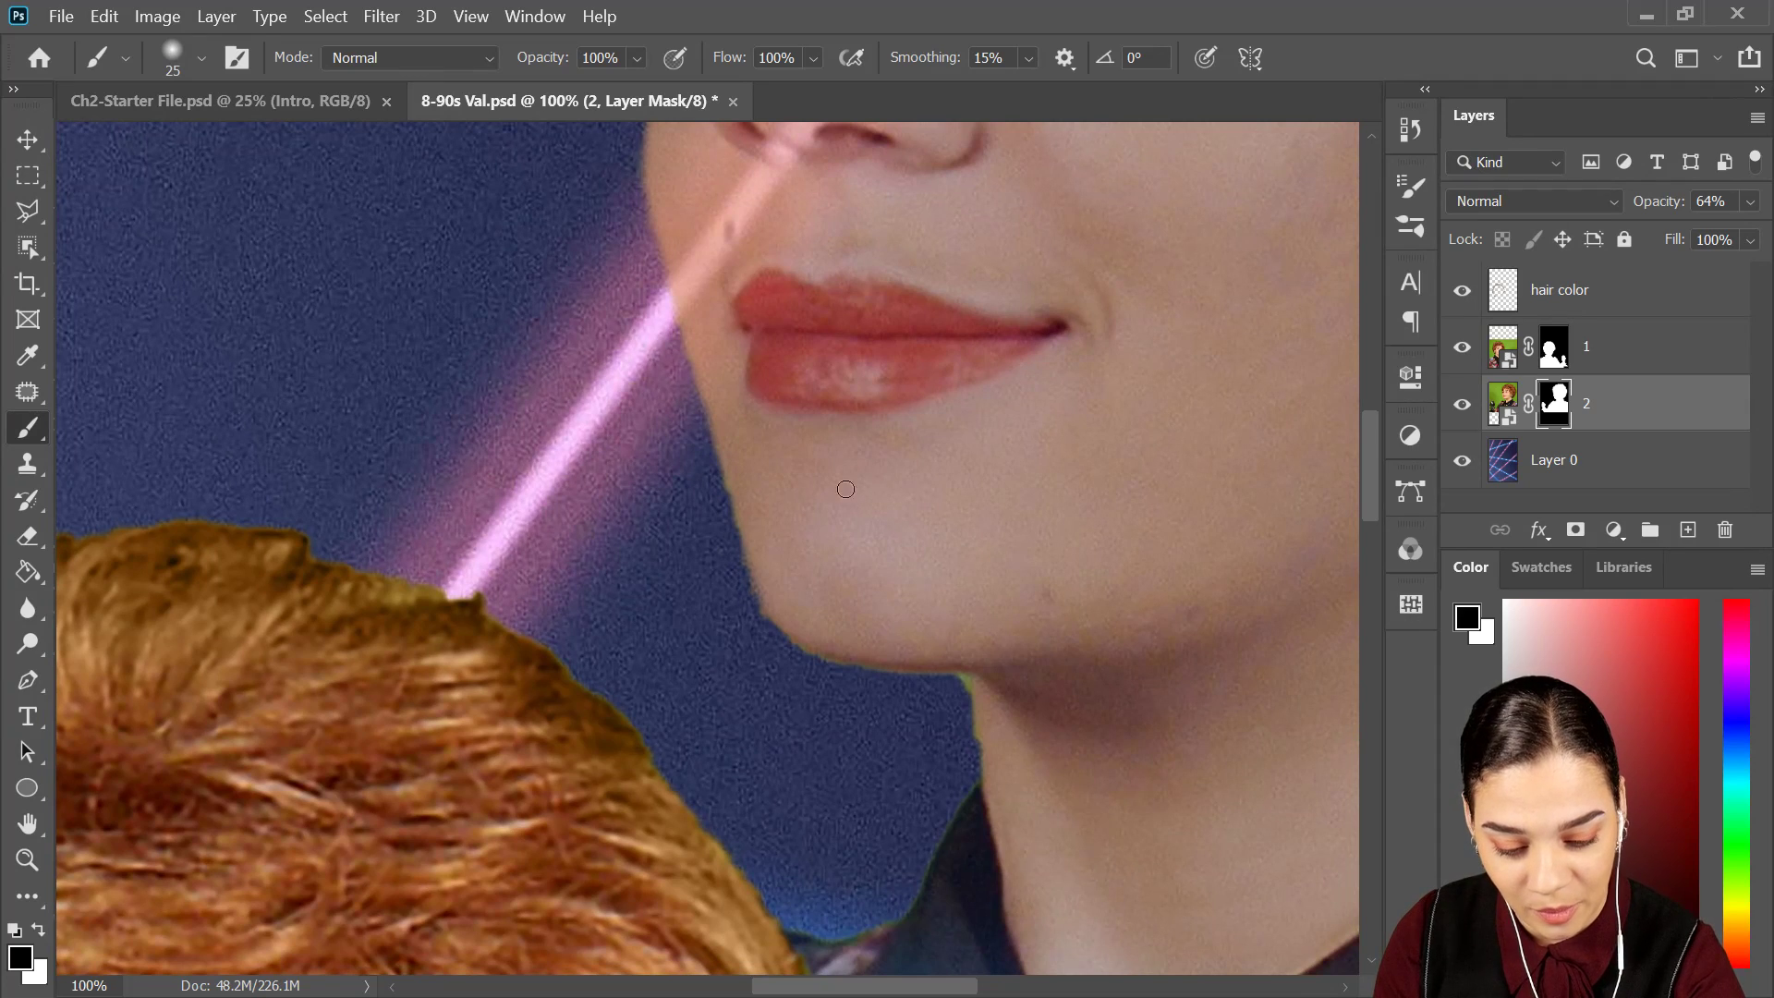
{"action": "left_click_drag", "start_coordinate": [1058, 726], "coordinate": [940, 479]}
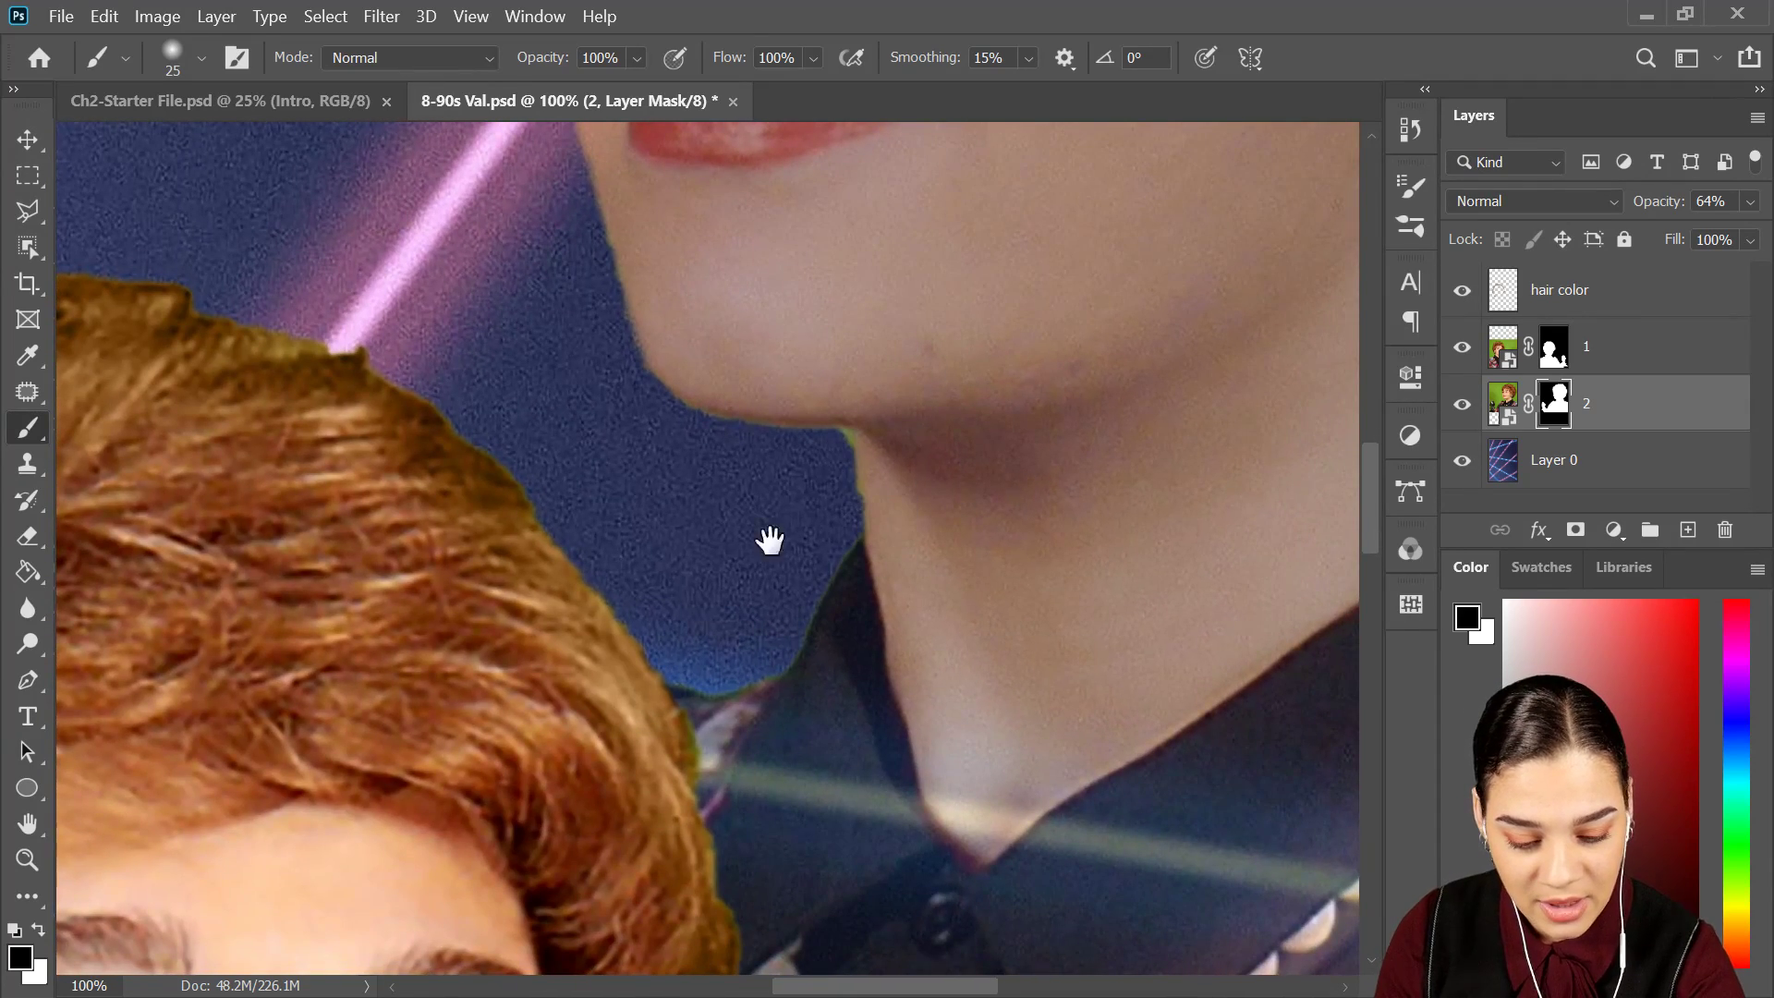
Paint black with a 250 px brush on layer 2's mask to hide the figurine beside the front portrait's hair.
{"action": "scroll", "coordinate": [990, 463], "scroll_direction": "up", "scroll_amount": 15}
{"action": "scroll", "coordinate": [982, 574], "scroll_direction": "left", "scroll_amount": 6}
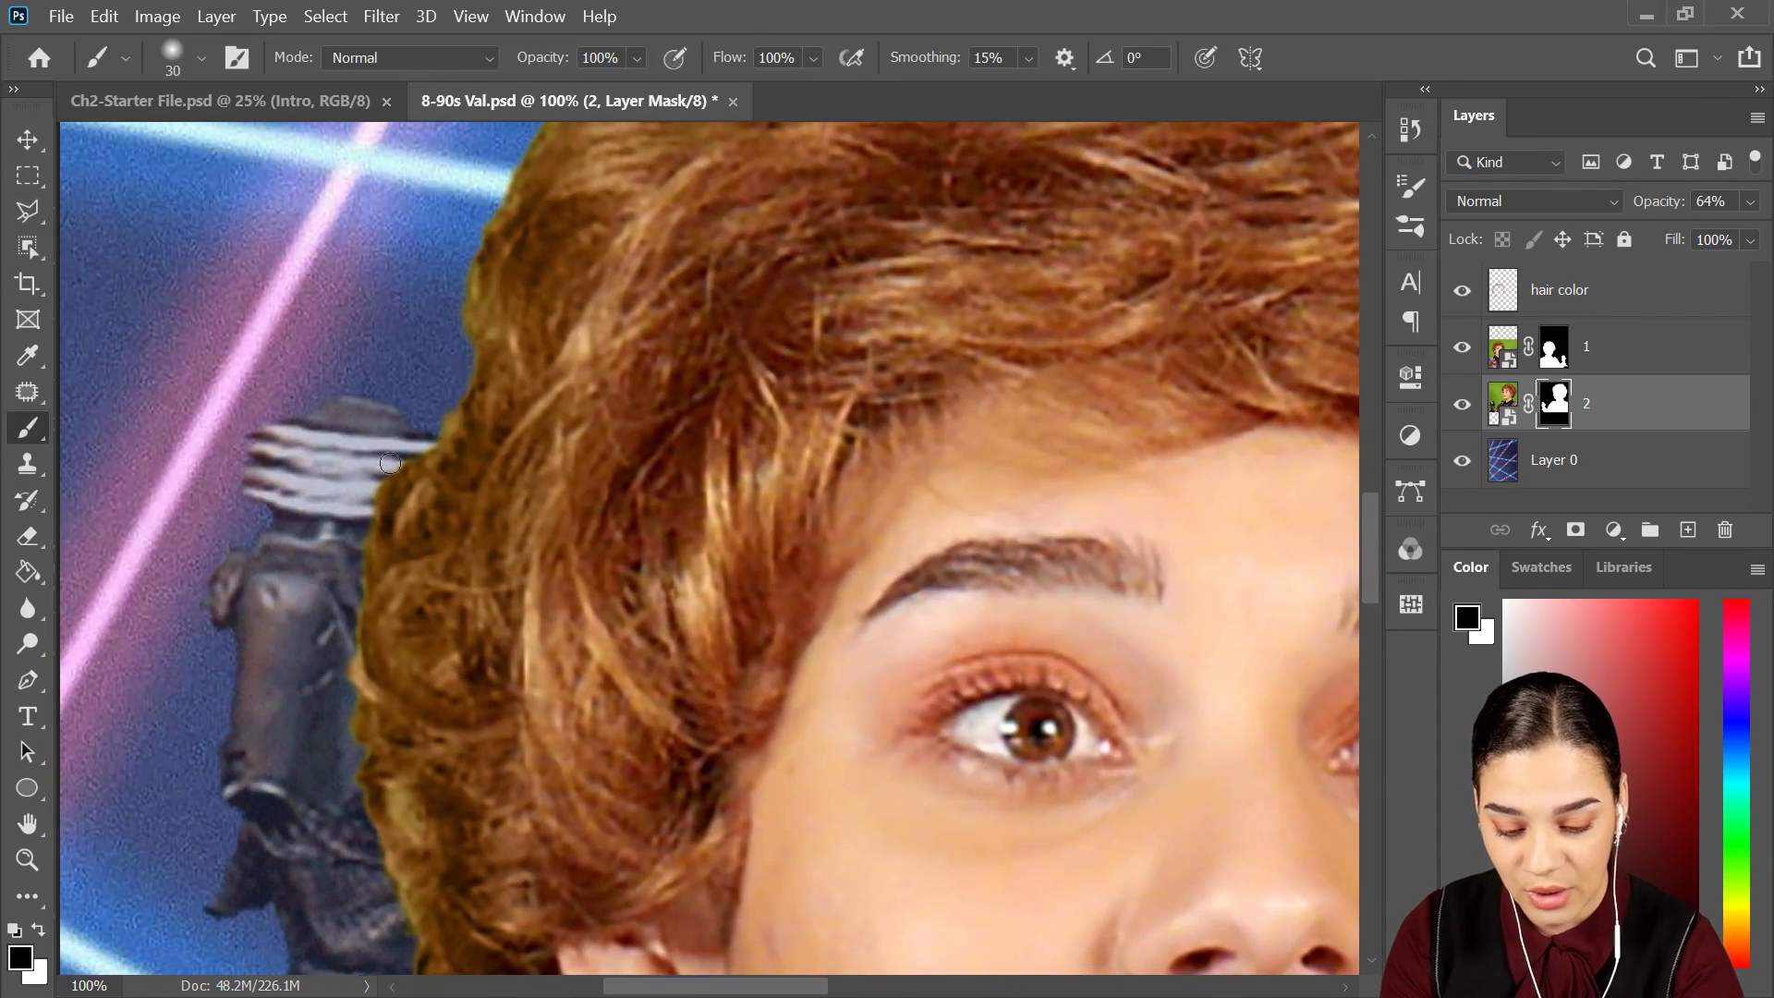
{"action": "key", "text": "ctrl+minus"}
{"action": "key", "text": "ctrl+minus"}
{"action": "key", "text": "bracketright"}
{"action": "key", "text": "bracketright"}
{"action": "key", "text": "bracketright"}
{"action": "key", "text": "bracketright"}
{"action": "mouse_move", "coordinate": [525, 473]}
{"action": "left_mouse_down"}
{"action": "mouse_move", "coordinate": [502, 505]}
{"action": "mouse_move", "coordinate": [485, 723]}
{"action": "mouse_move", "coordinate": [536, 652]}
{"action": "mouse_move", "coordinate": [544, 476]}
{"action": "mouse_move", "coordinate": [479, 544]}
{"action": "mouse_move", "coordinate": [518, 729]}
{"action": "left_mouse_up"}
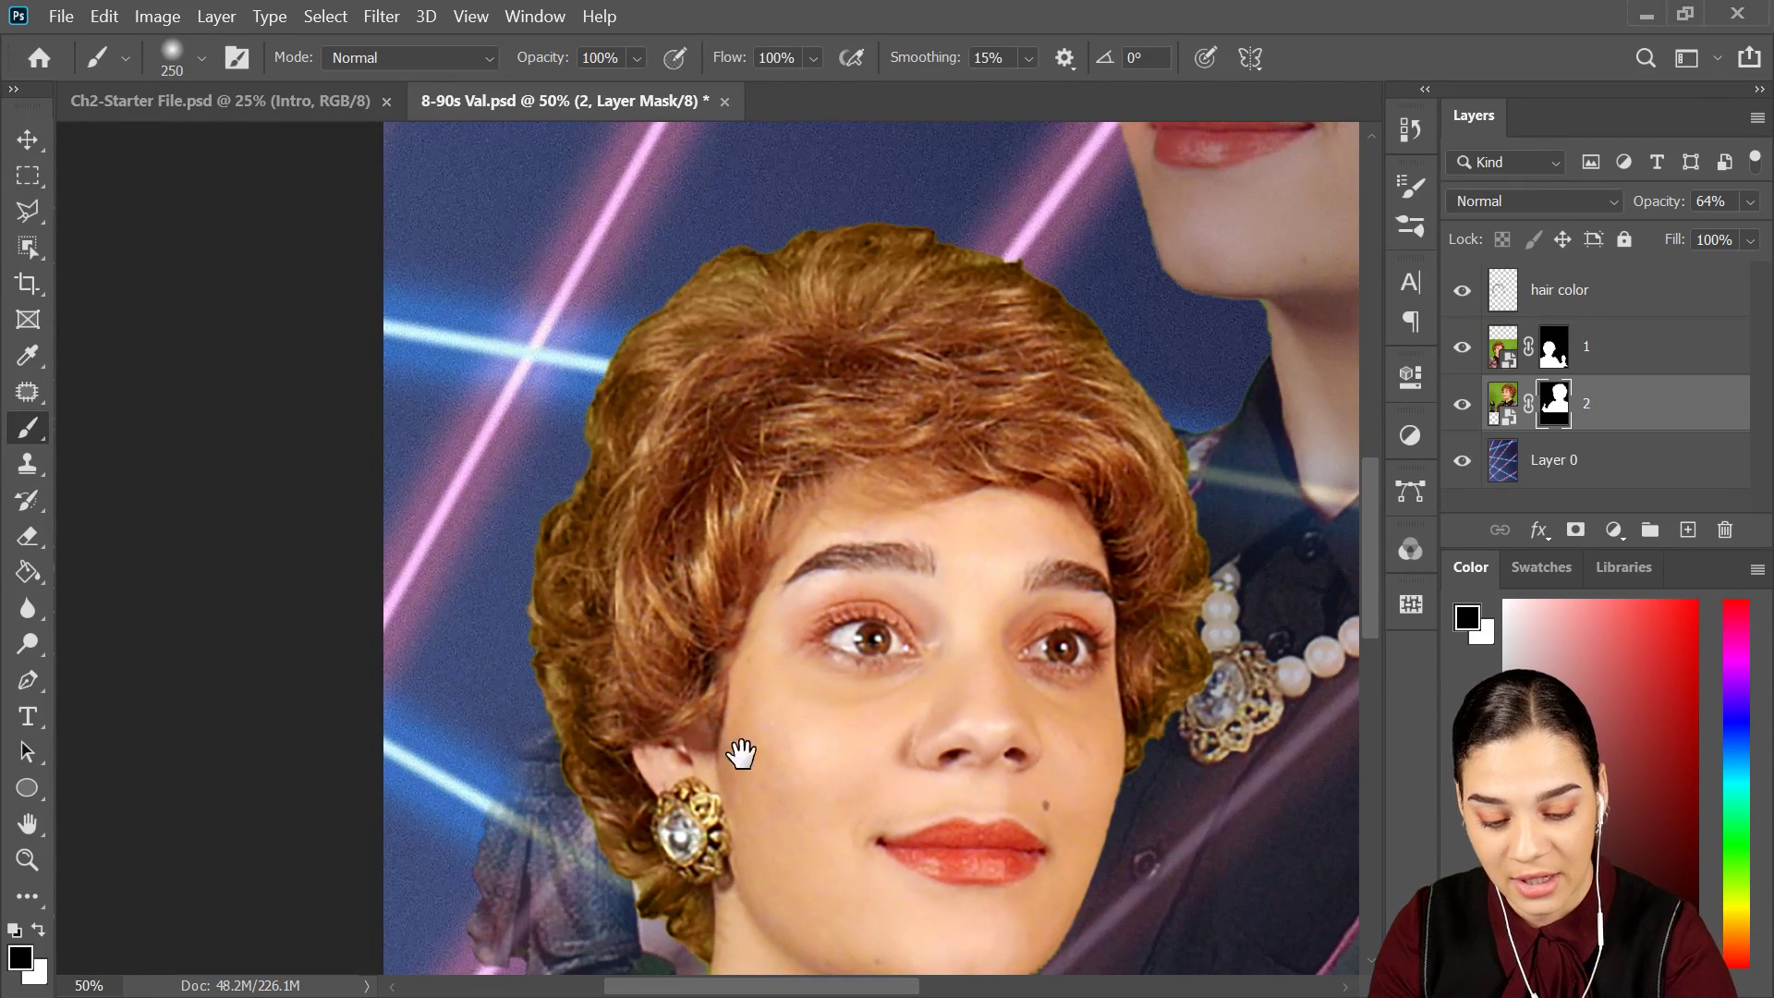
{"action": "left_click_drag", "start_coordinate": [741, 754], "coordinate": [739, 448]}
{"action": "mouse_move", "coordinate": [589, 481]}
{"action": "left_mouse_down"}
{"action": "mouse_move", "coordinate": [557, 613]}
{"action": "mouse_move", "coordinate": [485, 516]}
{"action": "mouse_move", "coordinate": [651, 675]}
{"action": "left_mouse_up"}
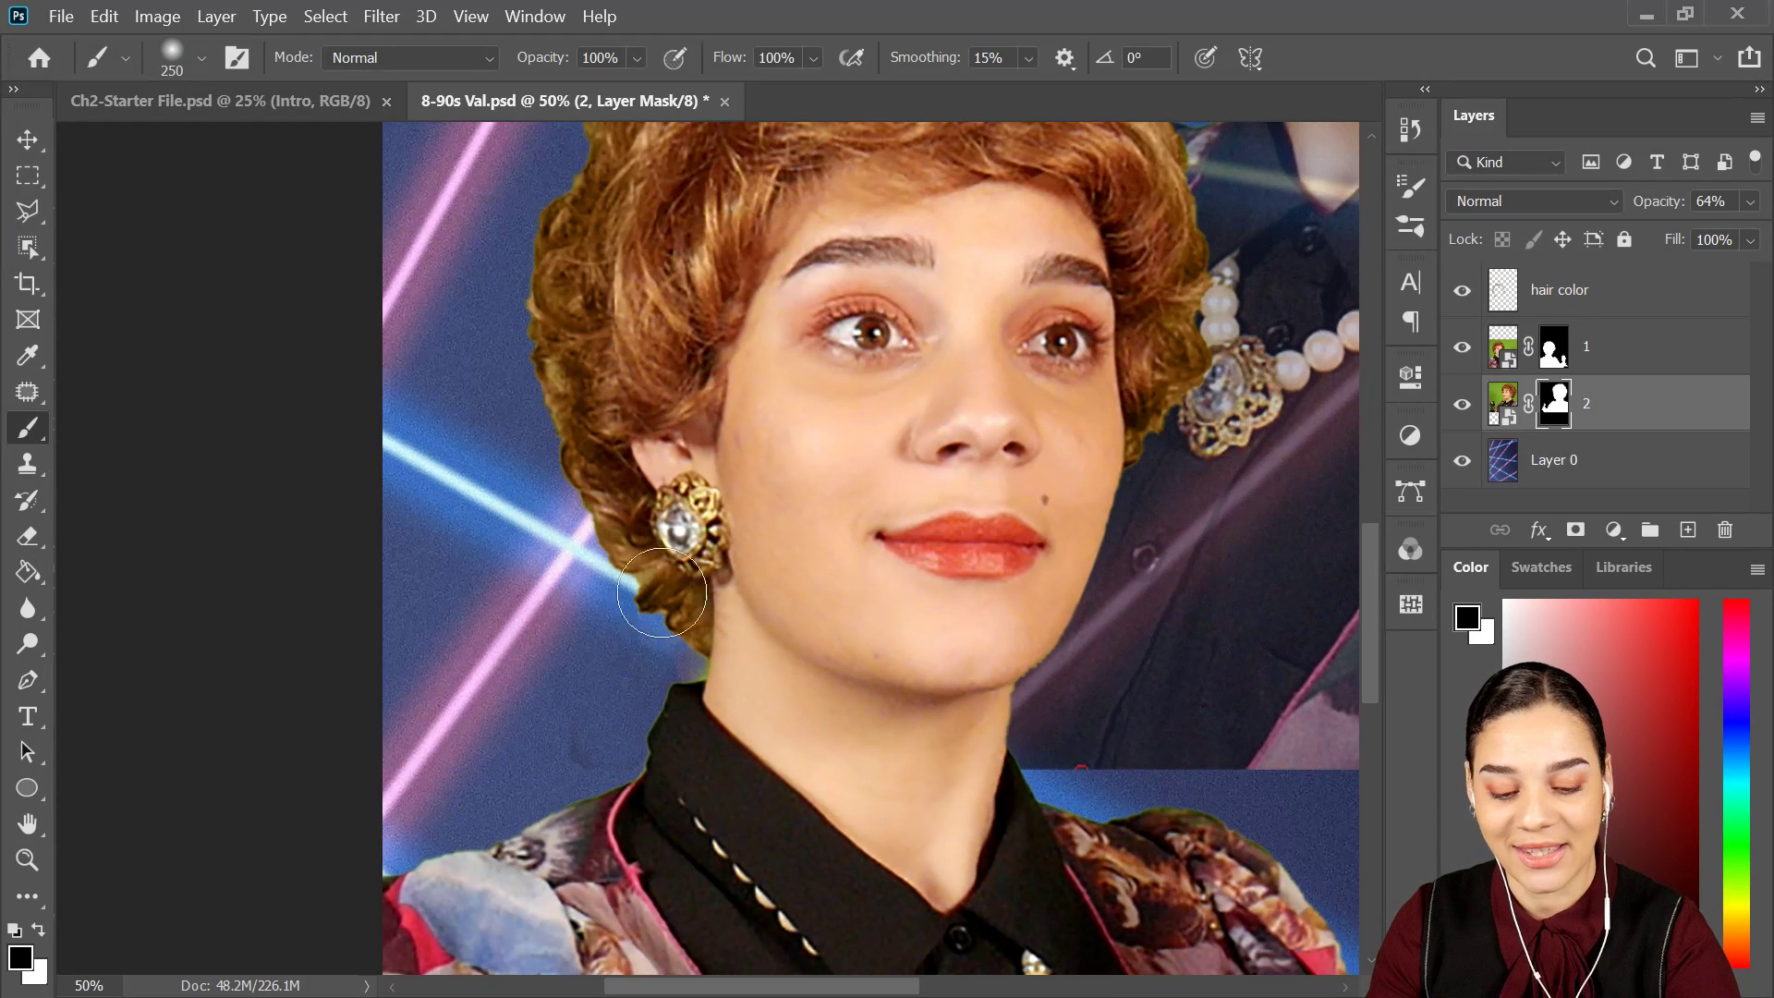
{"action": "left_click_drag", "start_coordinate": [656, 474], "coordinate": [628, 688]}
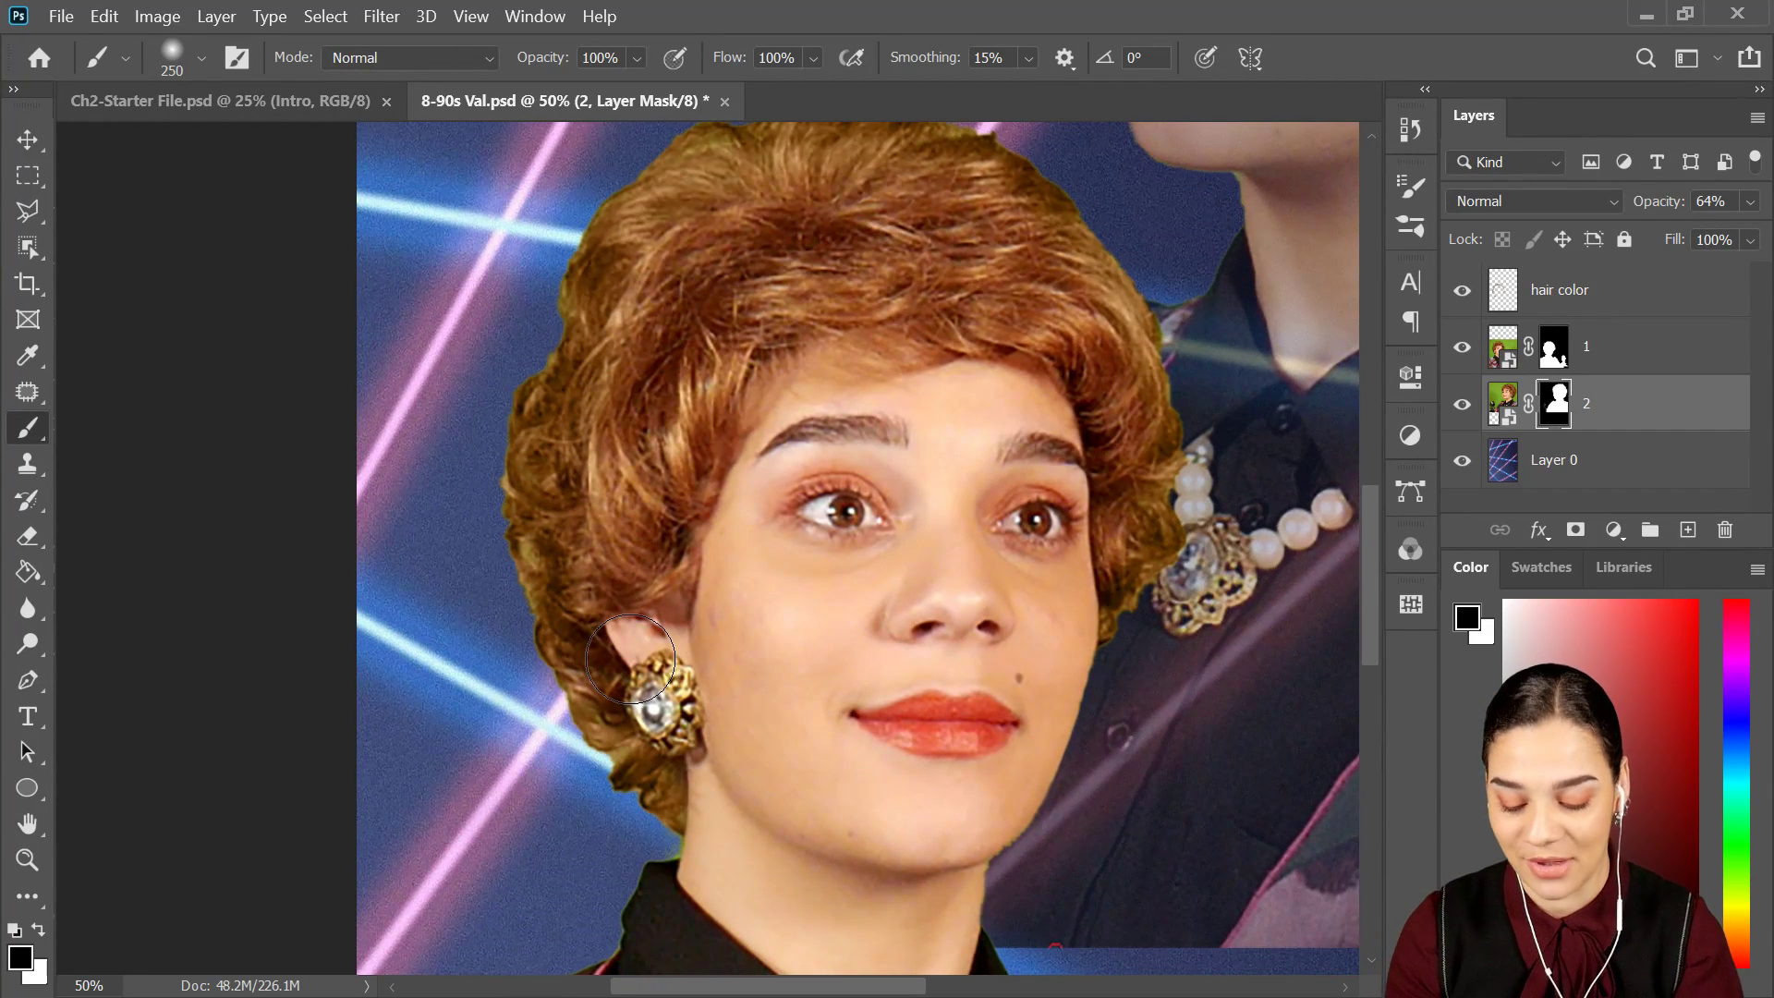
Enlarge the brush to 1700 px and fade out the second portrait's lower jacket on layer 2's mask with black.
{"action": "key", "text": "ctrl+minus"}
{"action": "key", "text": "ctrl+minus"}
{"action": "key", "text": "bracketright"}
{"action": "key", "text": "bracketright"}
{"action": "key", "text": "bracketright"}
{"action": "key", "text": "bracketright"}
{"action": "key", "text": "bracketright"}
{"action": "key", "text": "bracketright"}
{"action": "key", "text": "bracketright"}
{"action": "key", "text": "bracketright"}
{"action": "key", "text": "bracketright"}
{"action": "key", "text": "bracketright"}
{"action": "key", "text": "bracketright"}
{"action": "key", "text": "bracketright"}
{"action": "key", "text": "bracketright"}
{"action": "key", "text": "bracketright"}
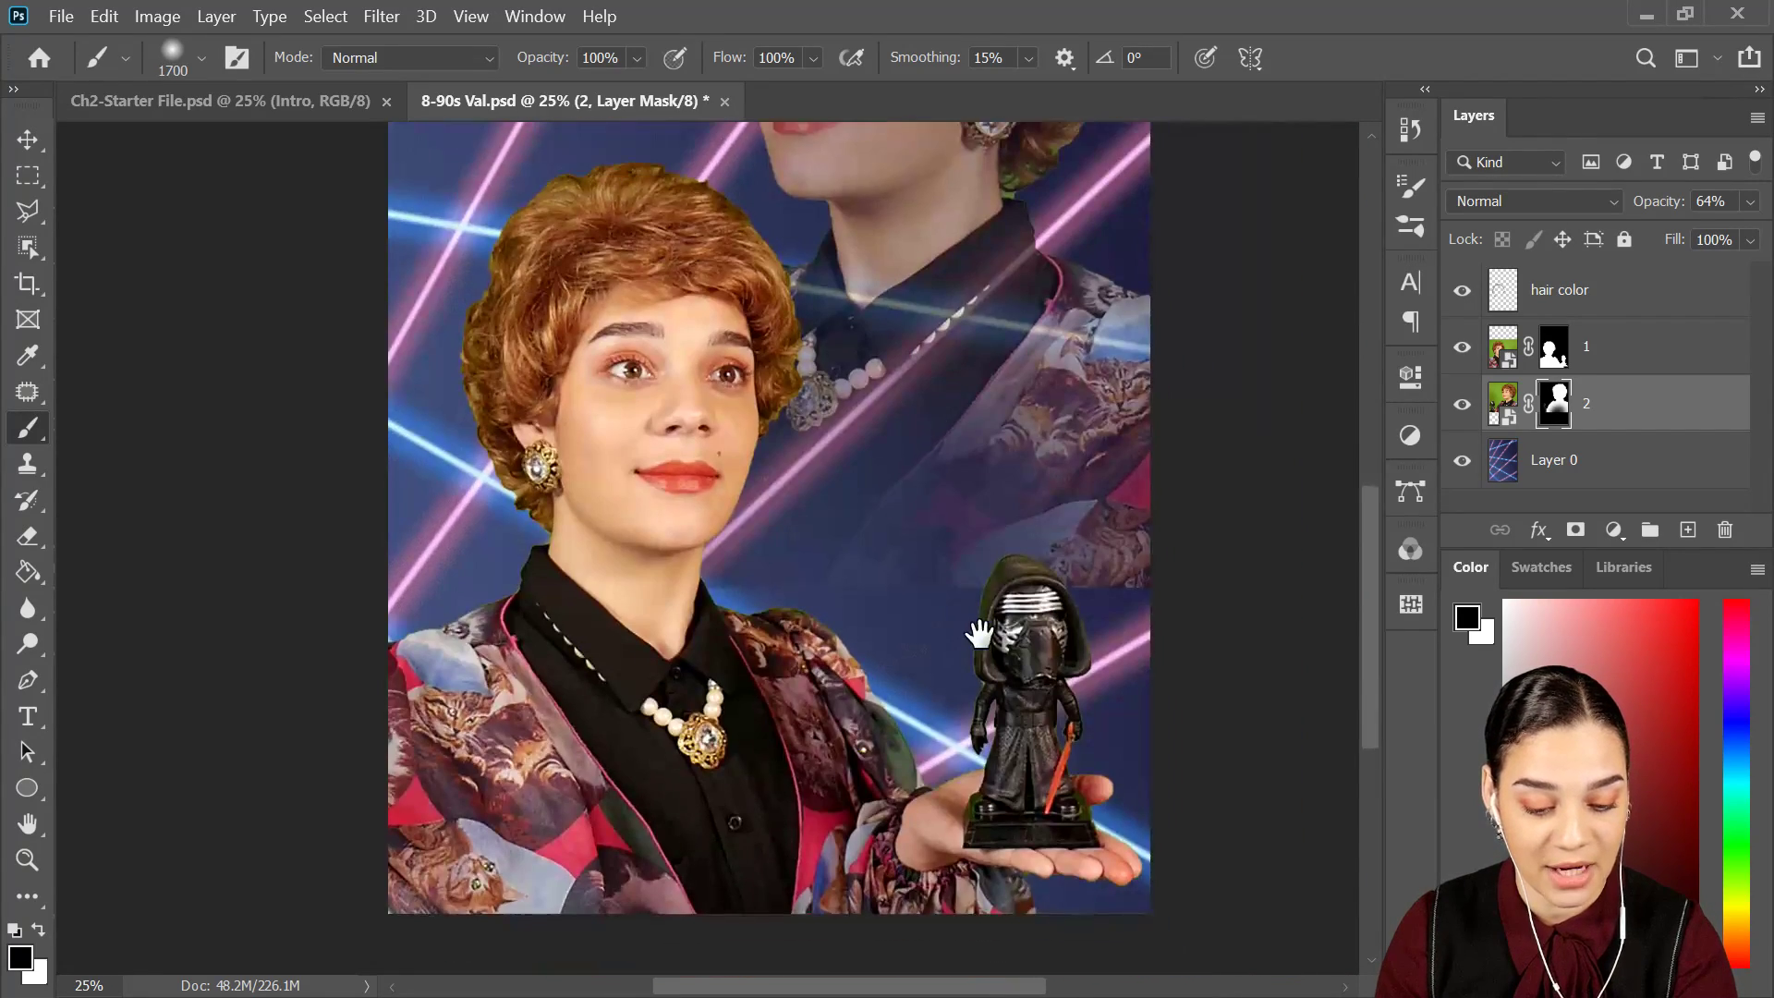
{"action": "left_click_drag", "start_coordinate": [1050, 812], "coordinate": [906, 651]}
{"action": "mouse_move", "coordinate": [1024, 573]}
{"action": "left_mouse_down"}
{"action": "mouse_move", "coordinate": [976, 728]}
{"action": "mouse_move", "coordinate": [989, 712]}
{"action": "left_mouse_up"}
{"action": "left_click_drag", "start_coordinate": [1073, 657], "coordinate": [851, 628]}
{"action": "left_click_drag", "start_coordinate": [1017, 506], "coordinate": [1007, 397]}
{"action": "left_click_drag", "start_coordinate": [856, 669], "coordinate": [931, 610]}
Inspect the front portrait's jacket, necklace and face, the second portrait's faded lower edge and the whole composition.
{"action": "scroll", "coordinate": [922, 583], "scroll_direction": "up", "scroll_amount": 4, "text": "alt"}
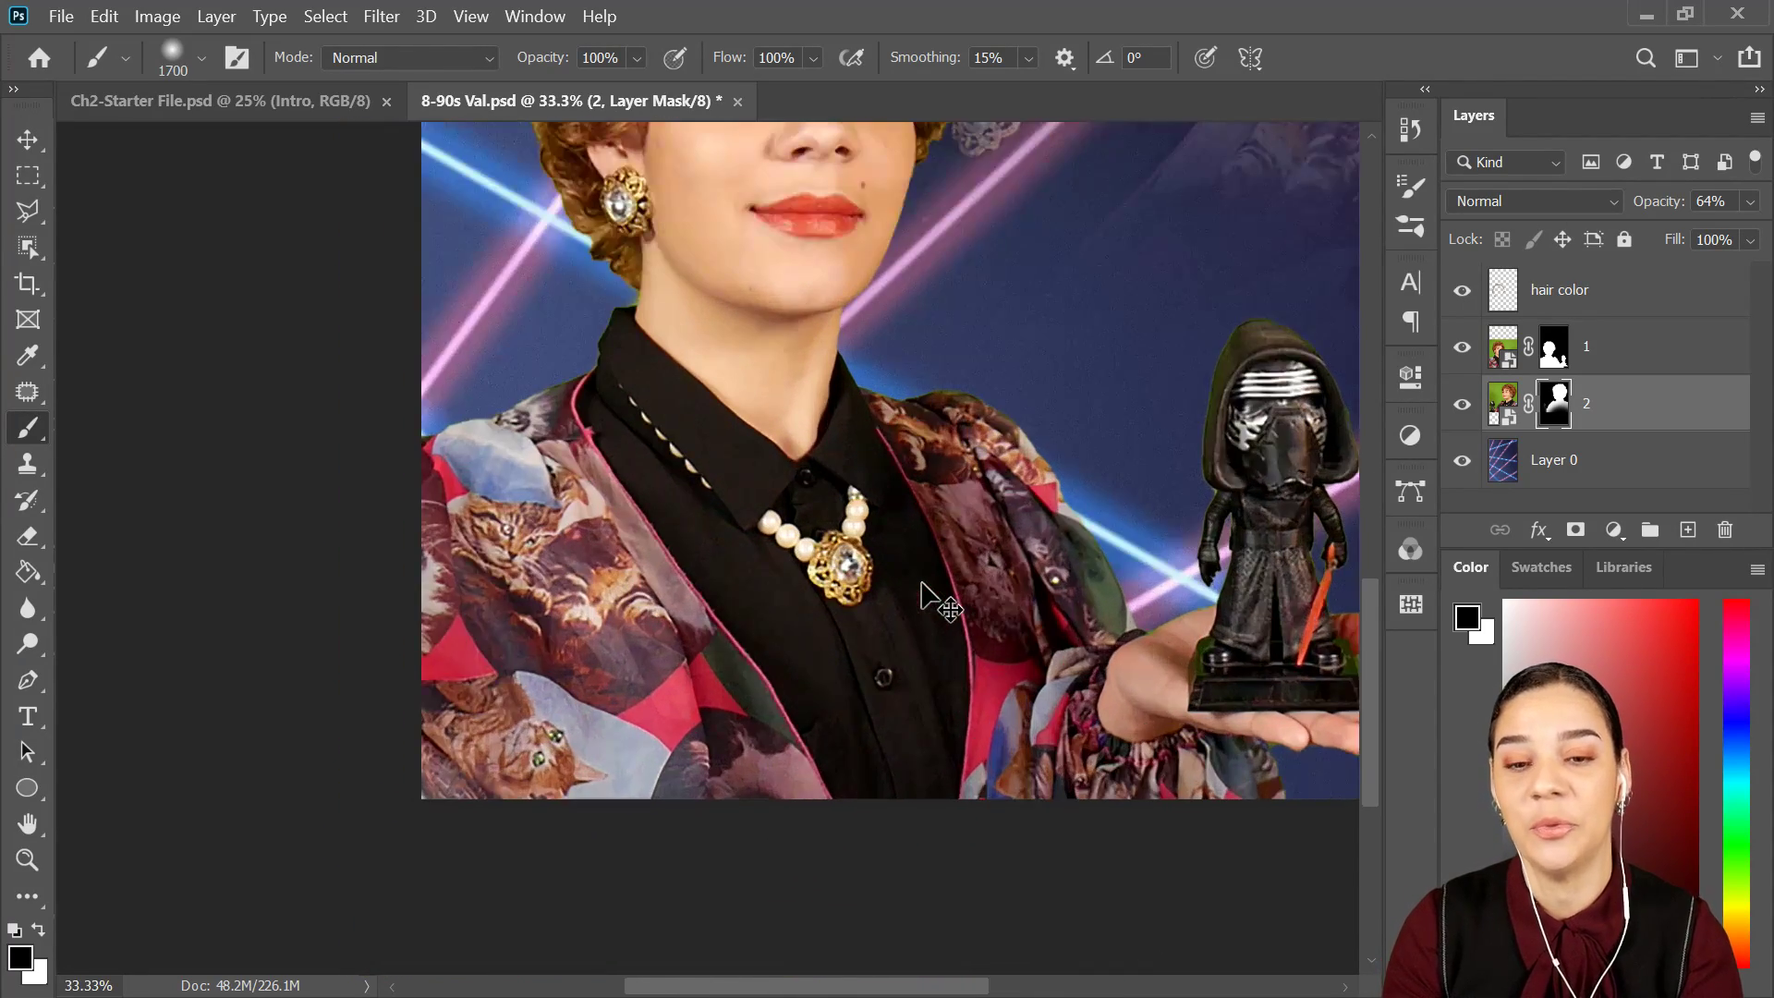
{"action": "scroll", "coordinate": [922, 584], "scroll_direction": "down", "scroll_amount": 1, "text": "alt"}
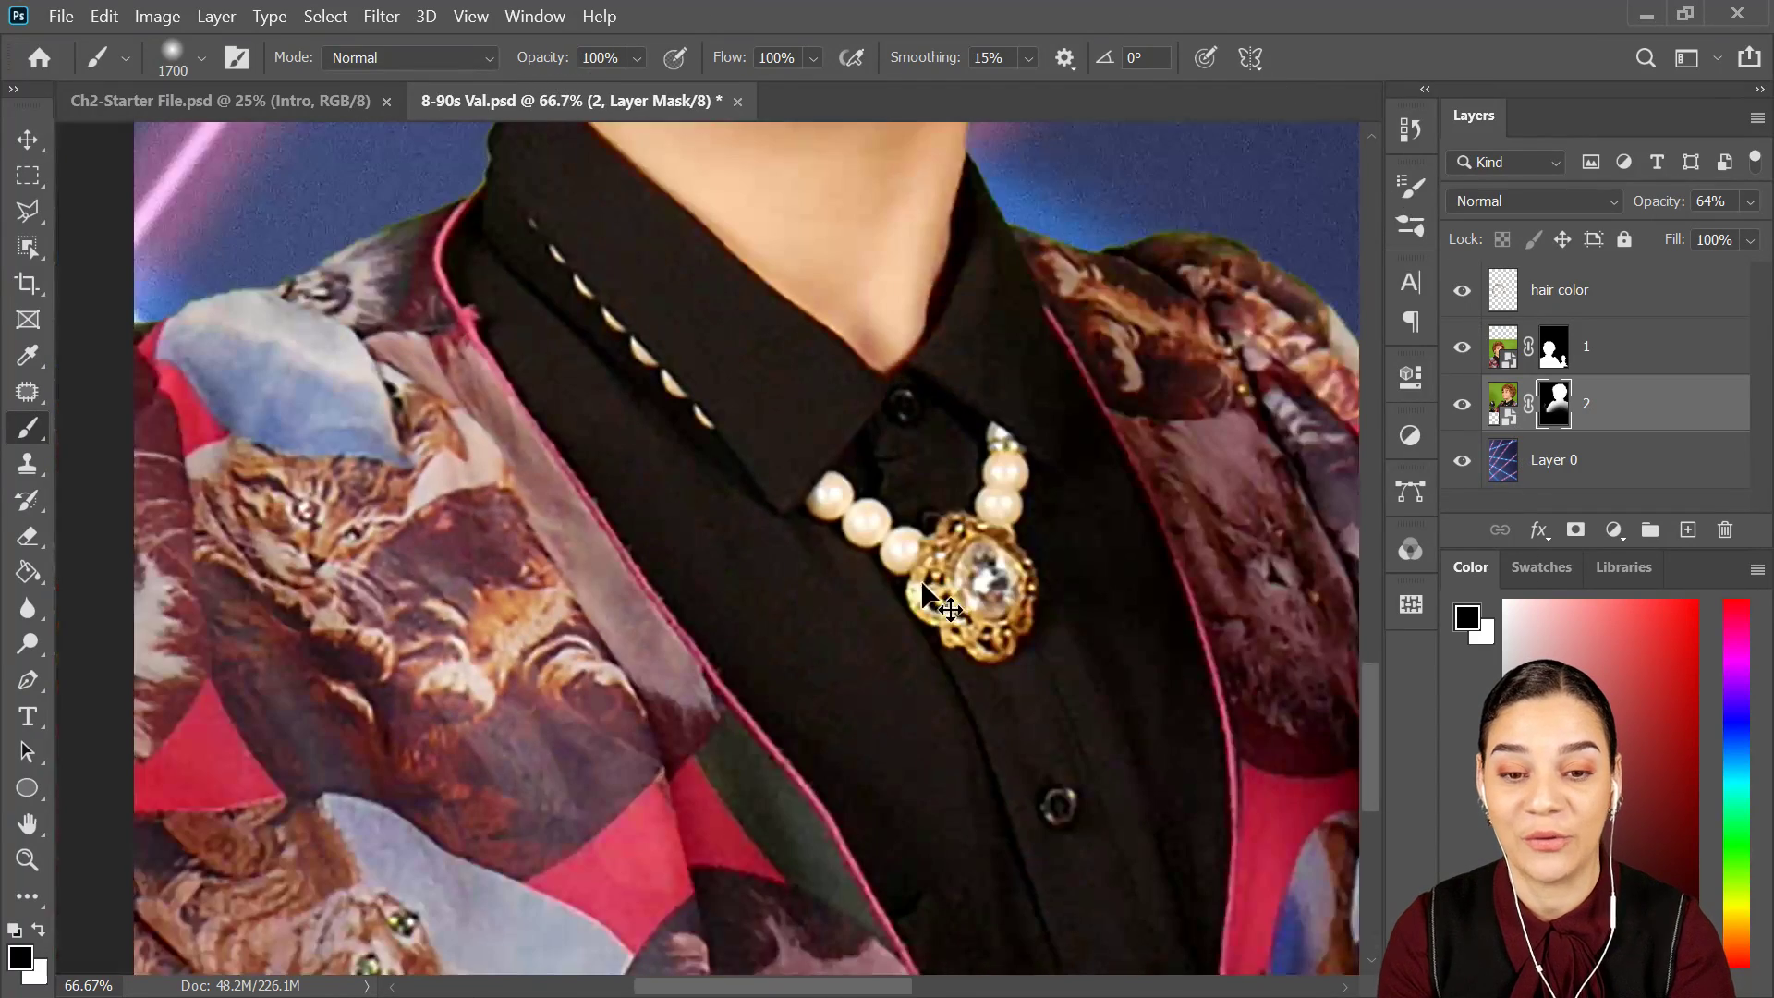
{"action": "left_click_drag", "start_coordinate": [535, 654], "coordinate": [727, 395]}
{"action": "mouse_move", "coordinate": [840, 400]}
{"action": "left_mouse_down"}
{"action": "mouse_move", "coordinate": [863, 526]}
{"action": "mouse_move", "coordinate": [825, 535]}
{"action": "left_mouse_up"}
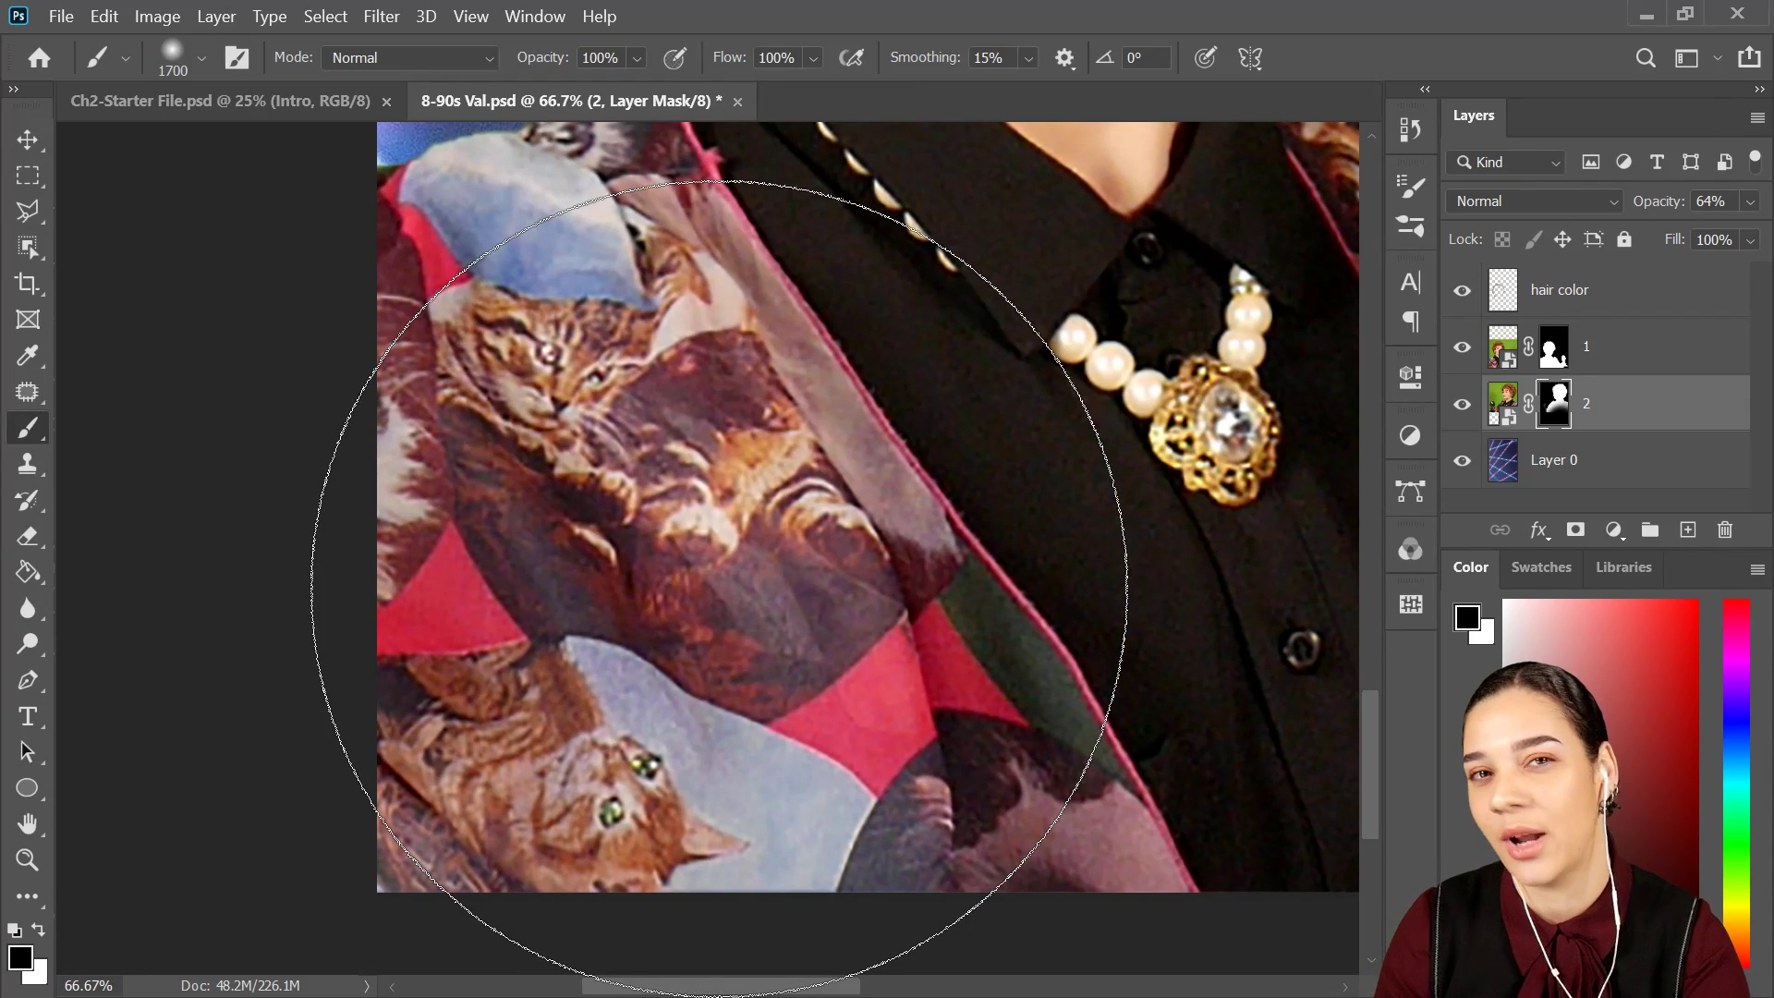
{"action": "left_click_drag", "start_coordinate": [990, 333], "coordinate": [792, 713]}
{"action": "left_click_drag", "start_coordinate": [1168, 151], "coordinate": [891, 527]}
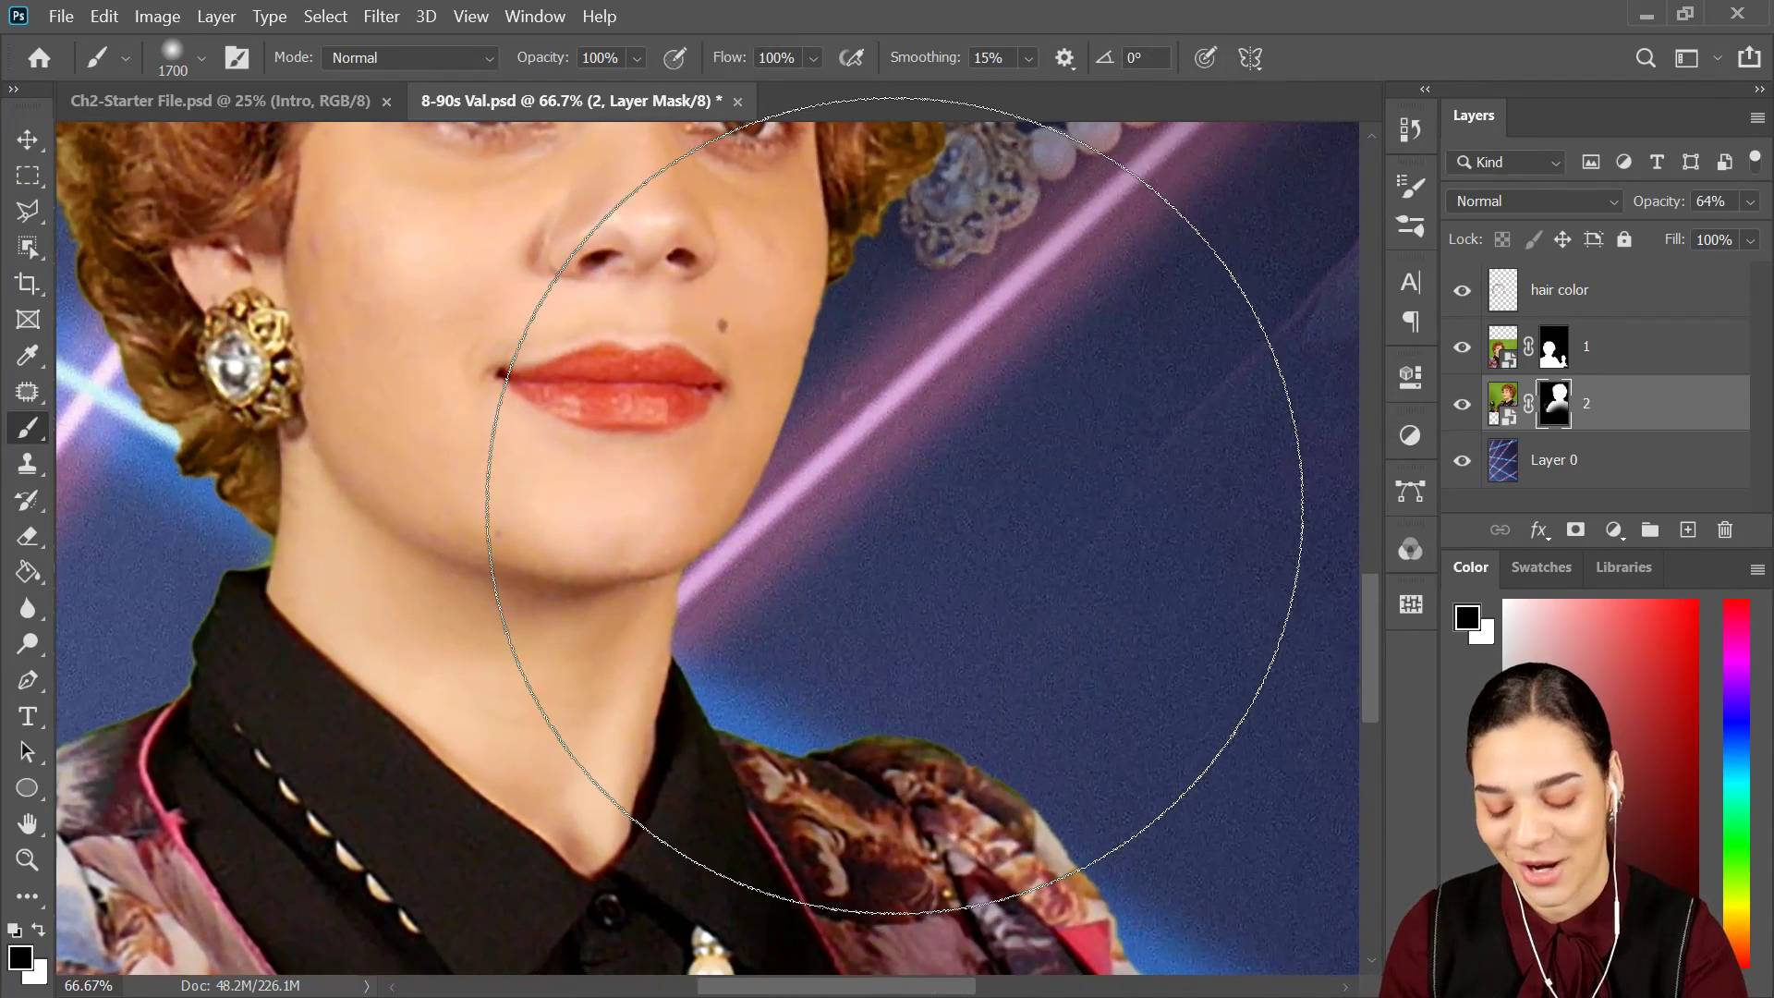
{"action": "scroll", "coordinate": [895, 506], "scroll_direction": "down", "scroll_amount": 2, "text": "alt"}
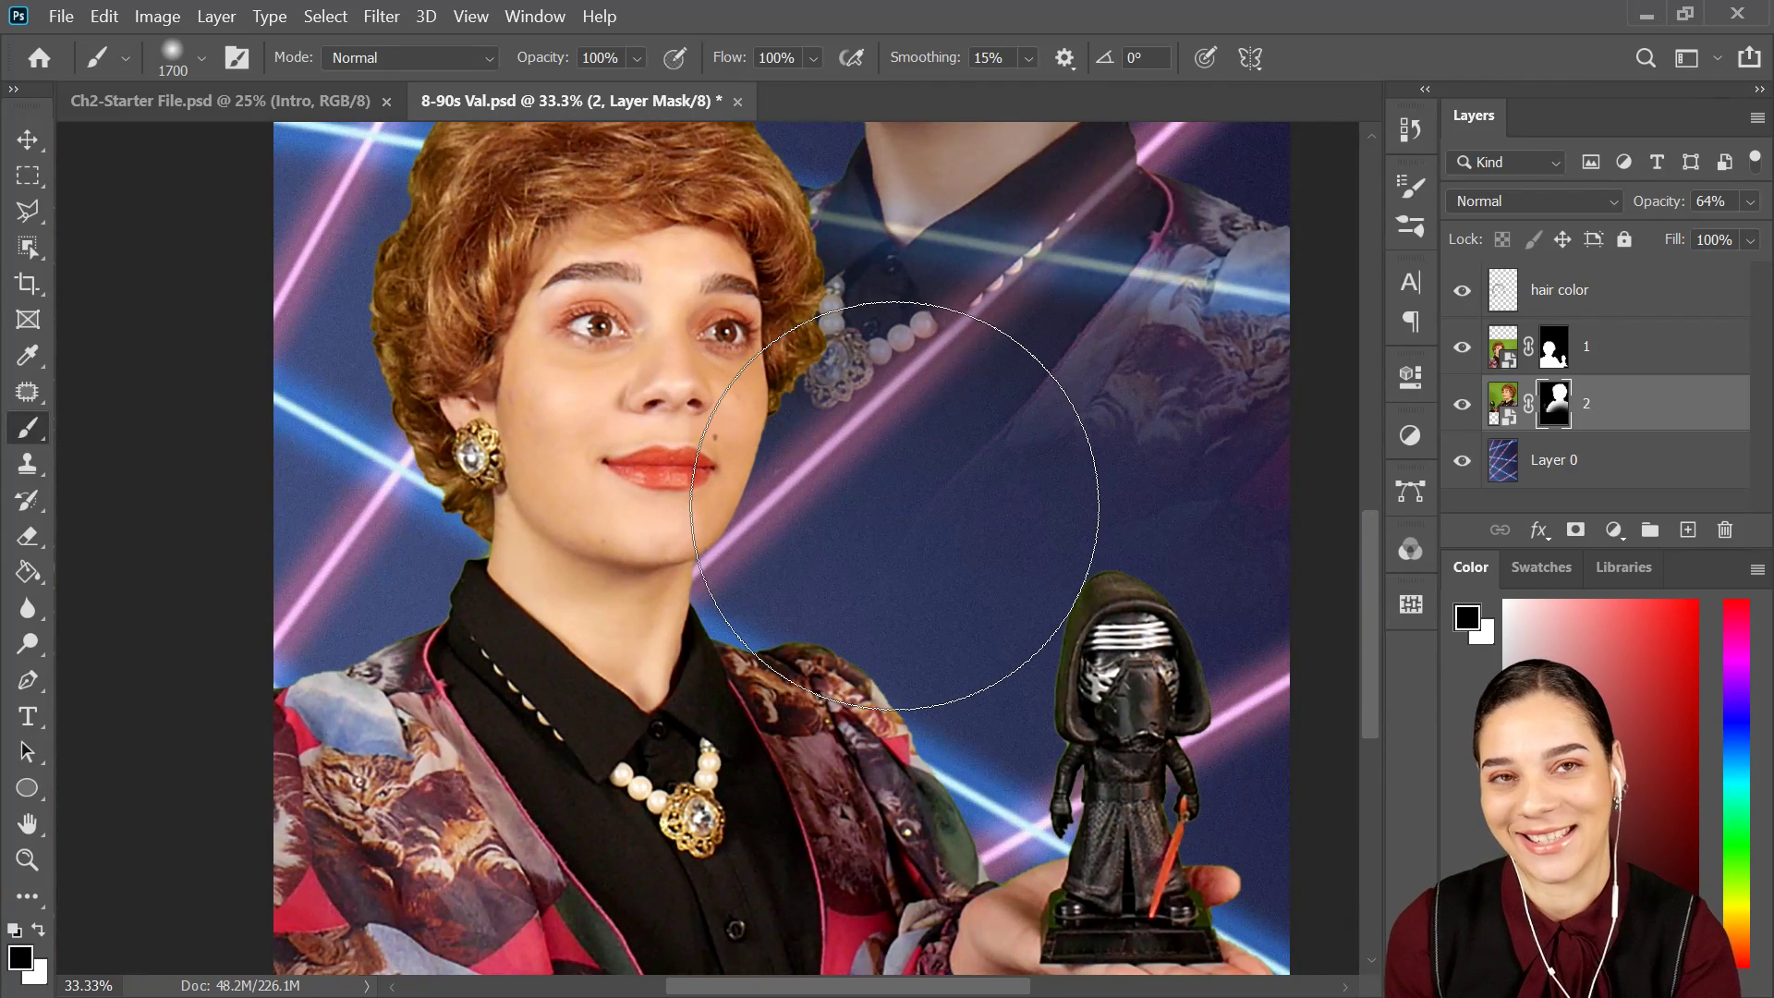
{"action": "left_click_drag", "start_coordinate": [1056, 266], "coordinate": [961, 565]}
{"action": "left_click_drag", "start_coordinate": [1124, 751], "coordinate": [1063, 845]}
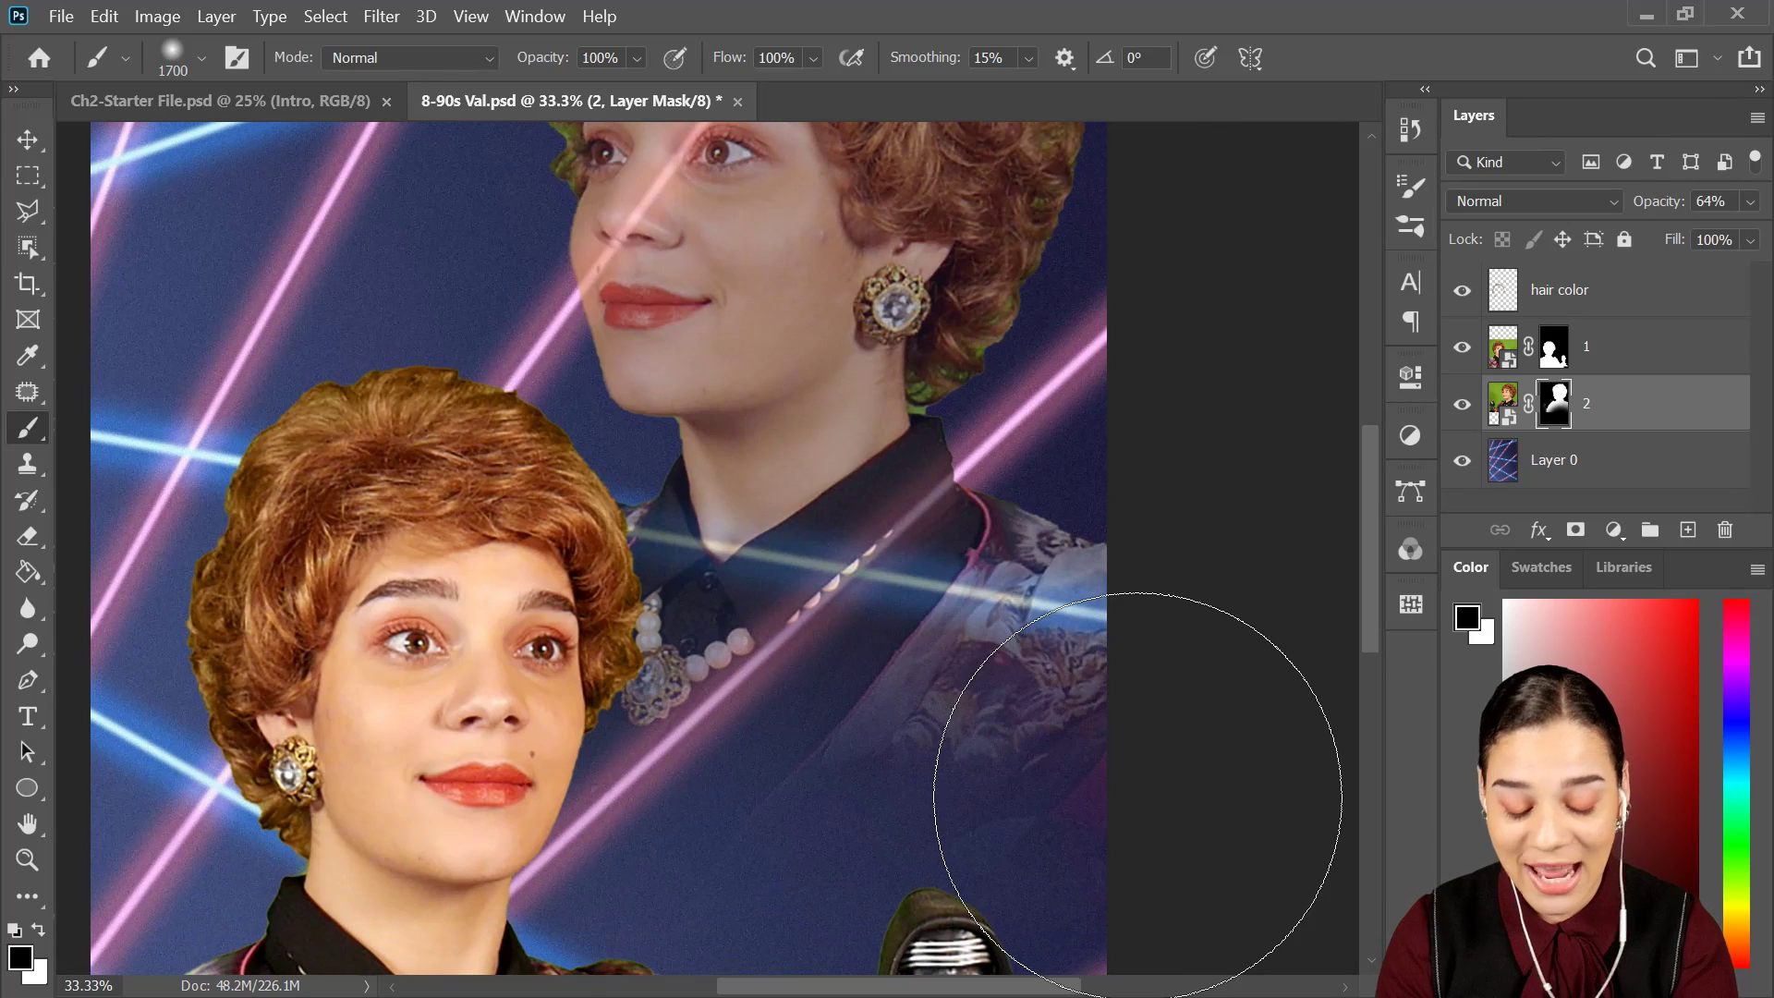
{"action": "scroll", "coordinate": [1138, 804], "scroll_direction": "down", "scroll_amount": 1, "text": "alt"}
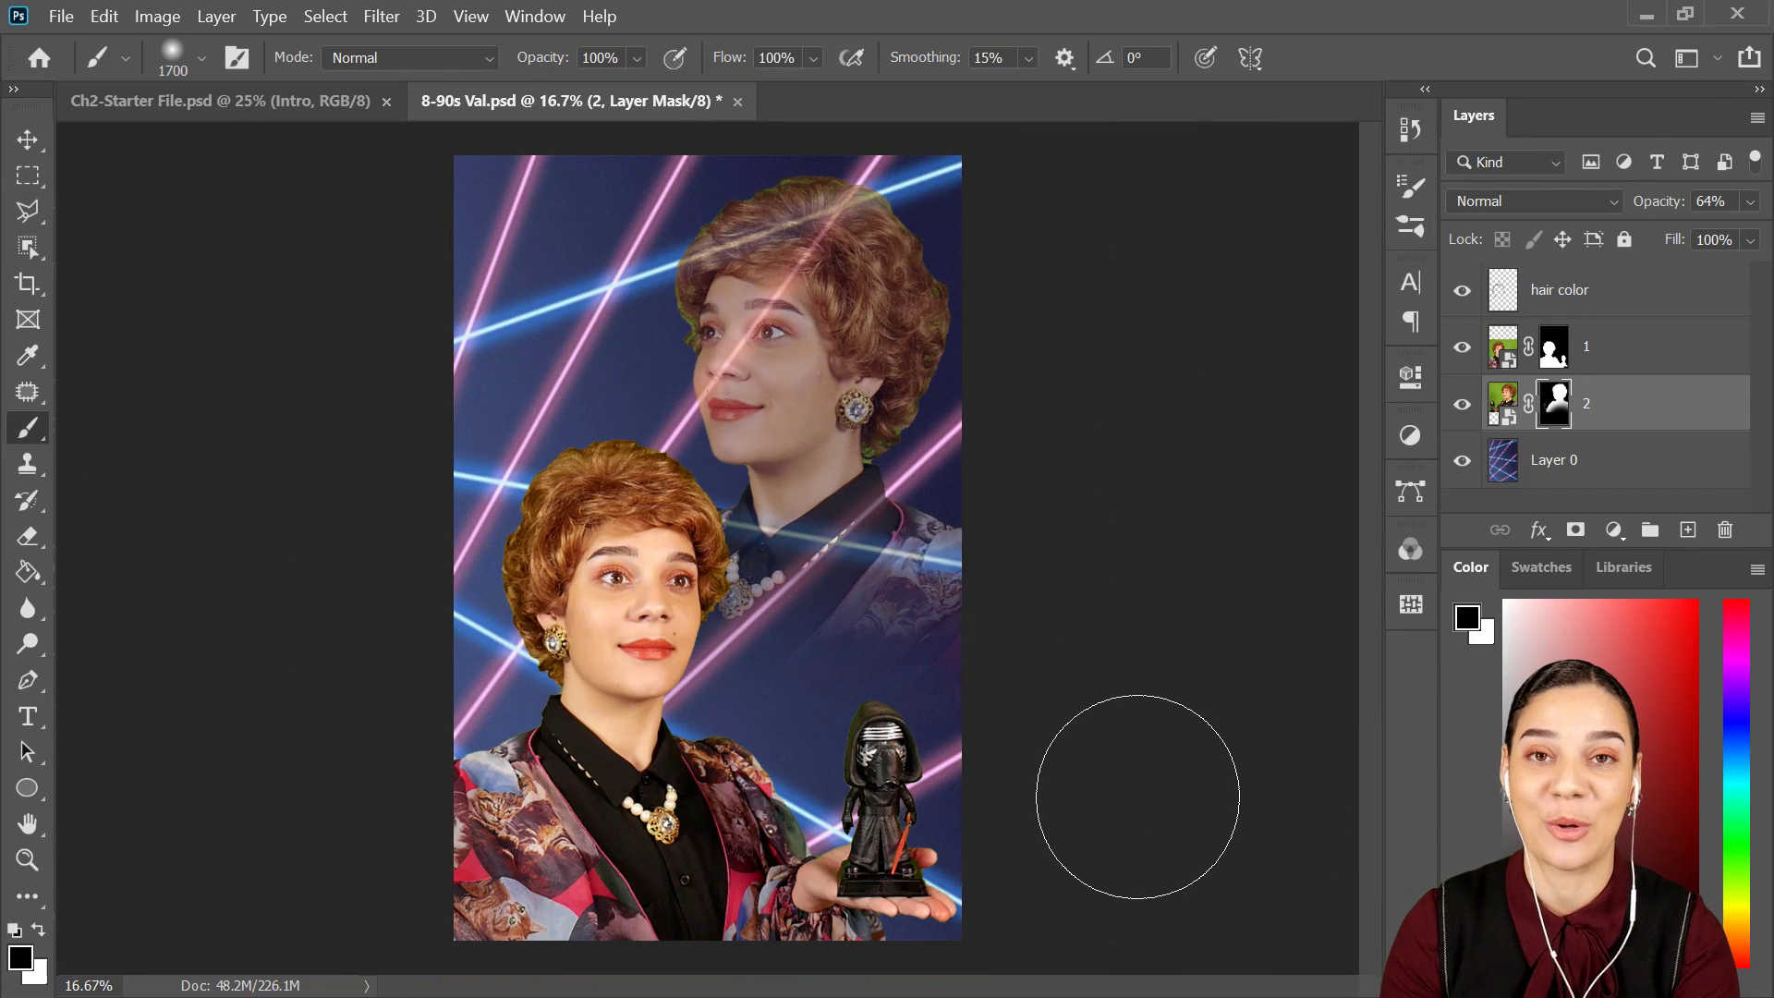
{"action": "scroll", "coordinate": [1138, 796], "scroll_direction": "up", "scroll_amount": 1, "text": "alt"}
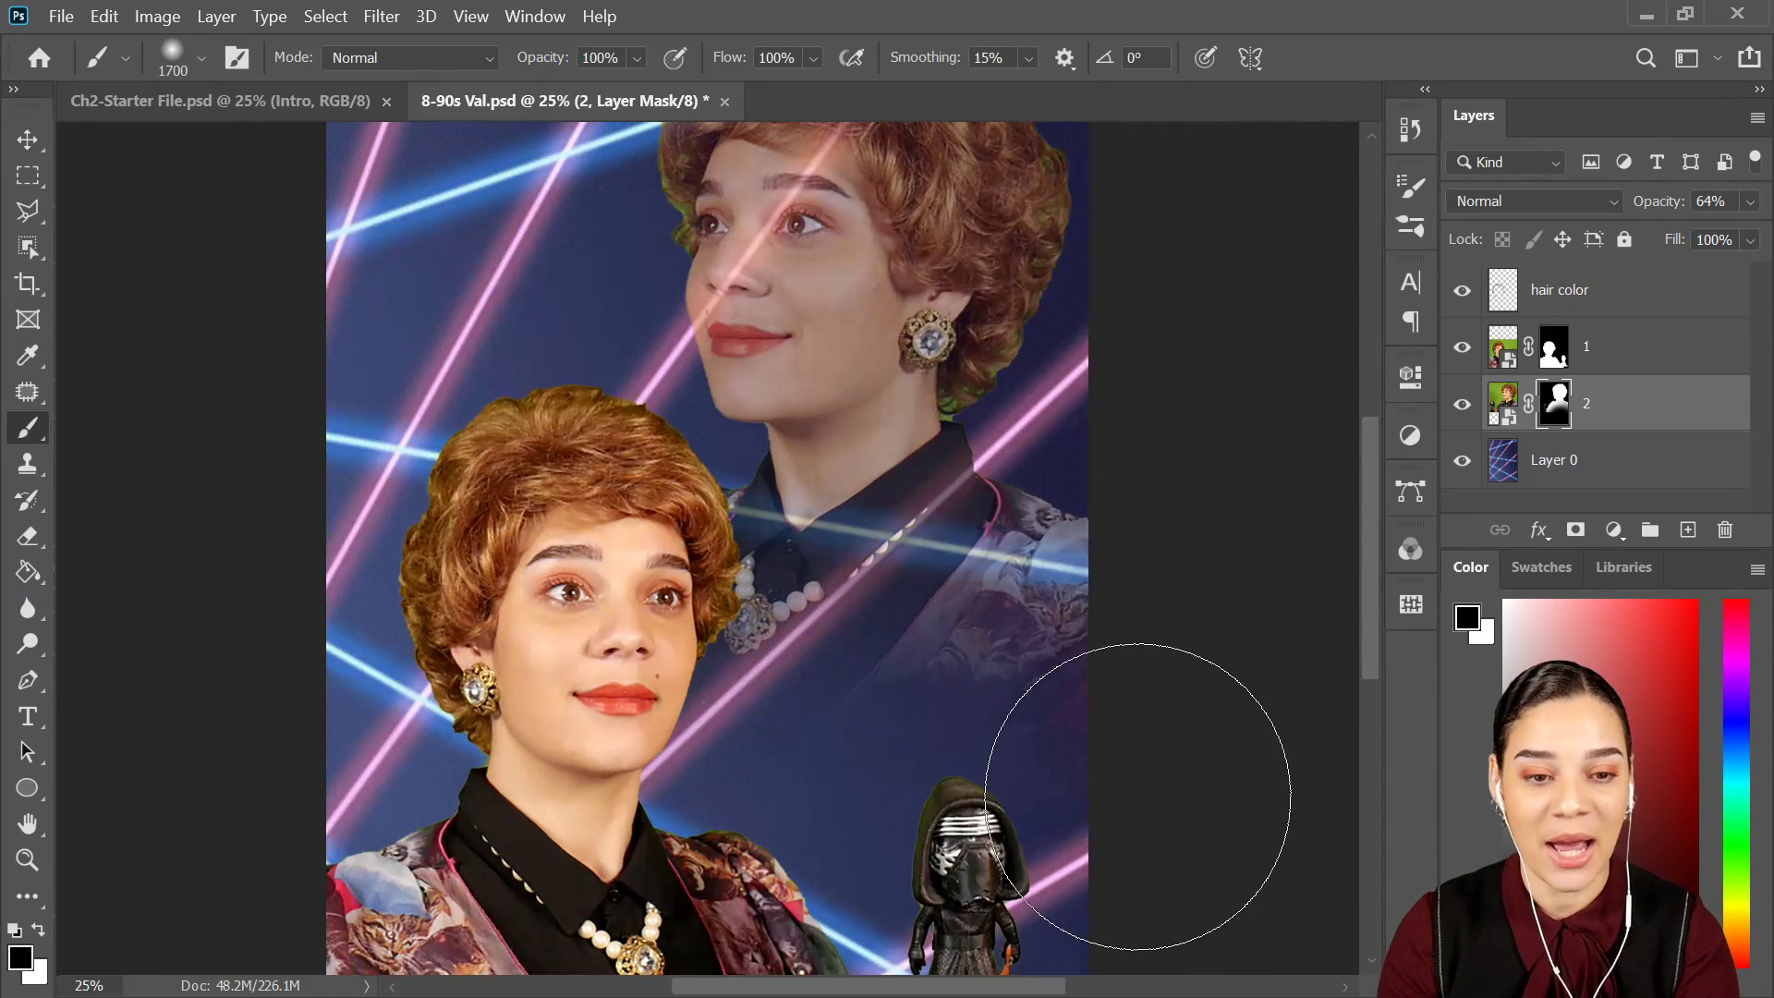
Select Layer 0 and sample its dark navy near the upper right, hiding layer 2 only while sampling.
{"action": "left_click", "coordinate": [1654, 446]}
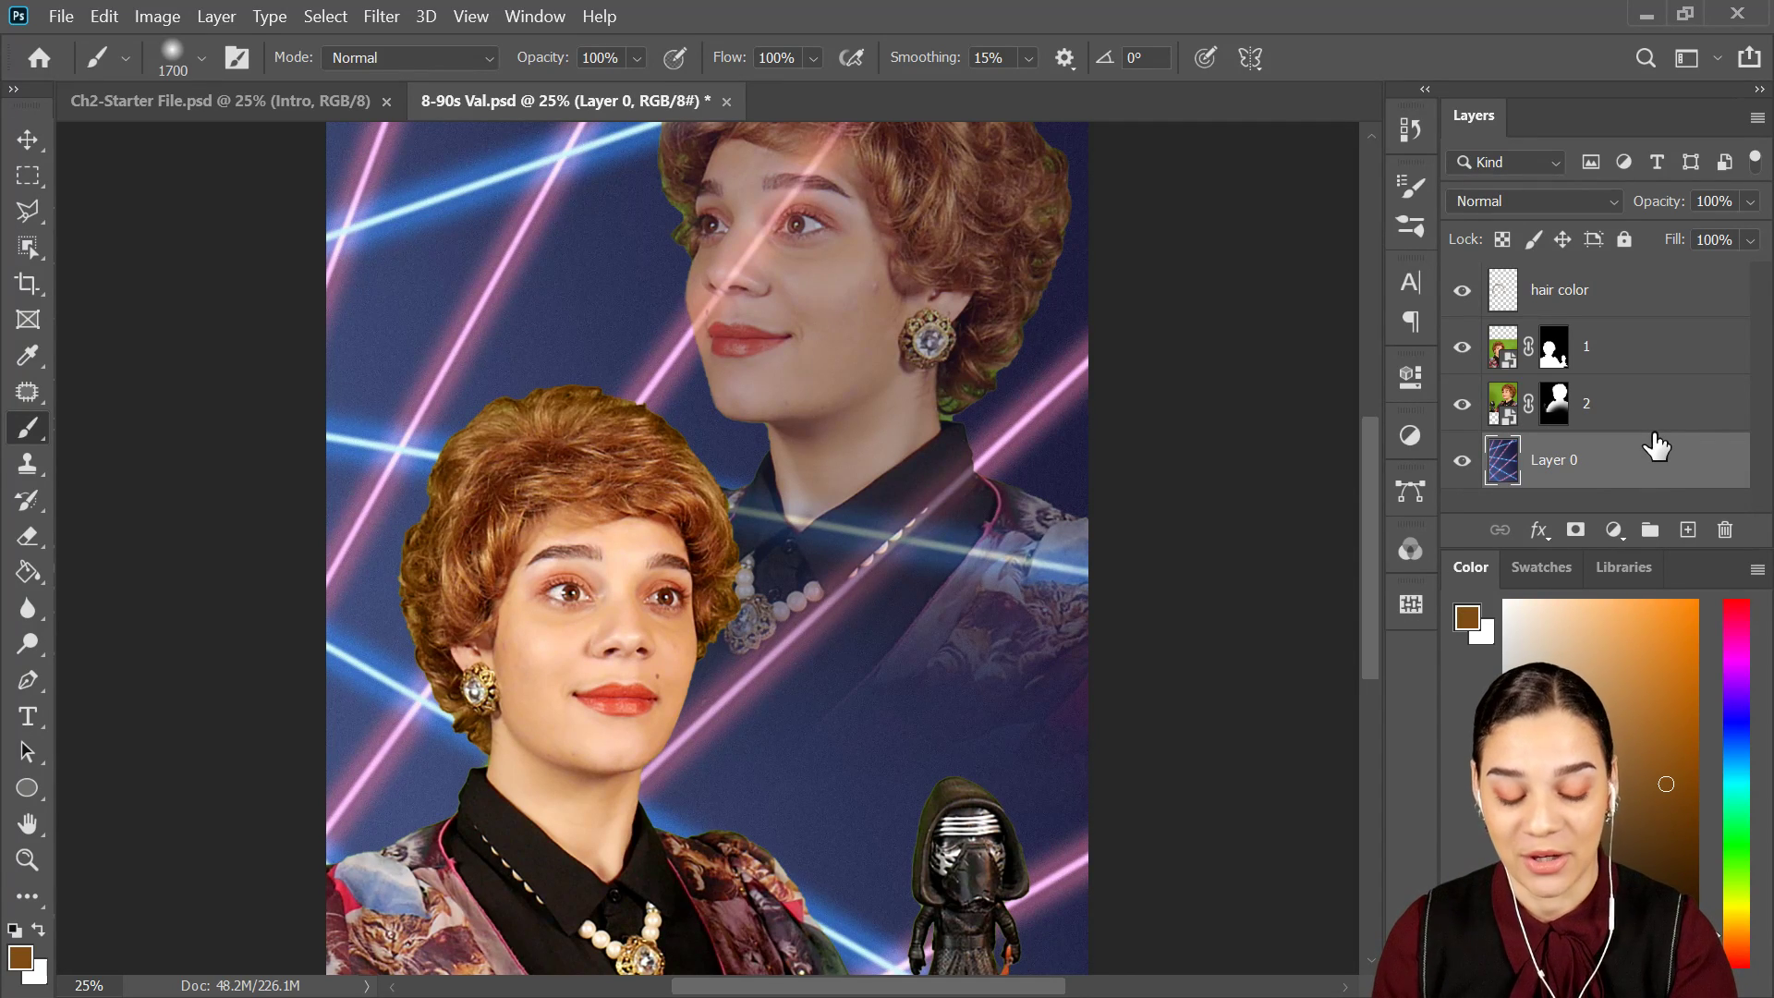
{"action": "left_click_drag", "start_coordinate": [978, 356], "coordinate": [1053, 443]}
{"action": "left_click", "coordinate": [1462, 403]}
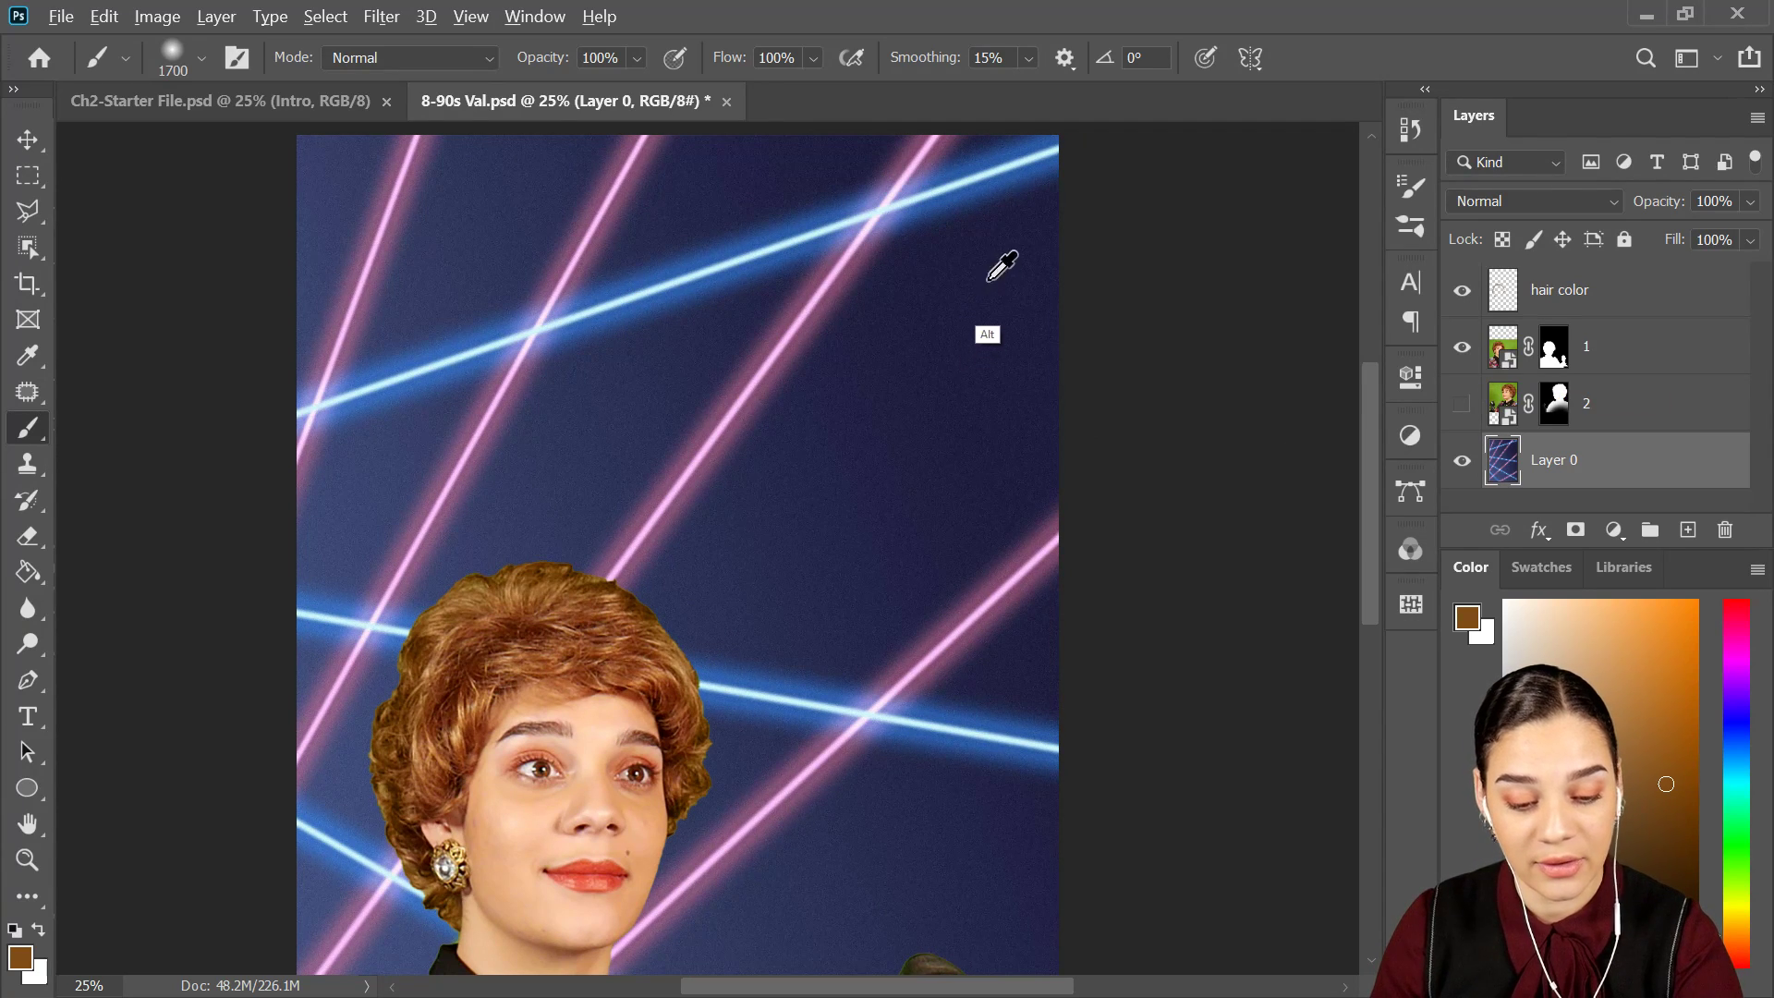
{"action": "left_click", "coordinate": [993, 225], "text": "alt"}
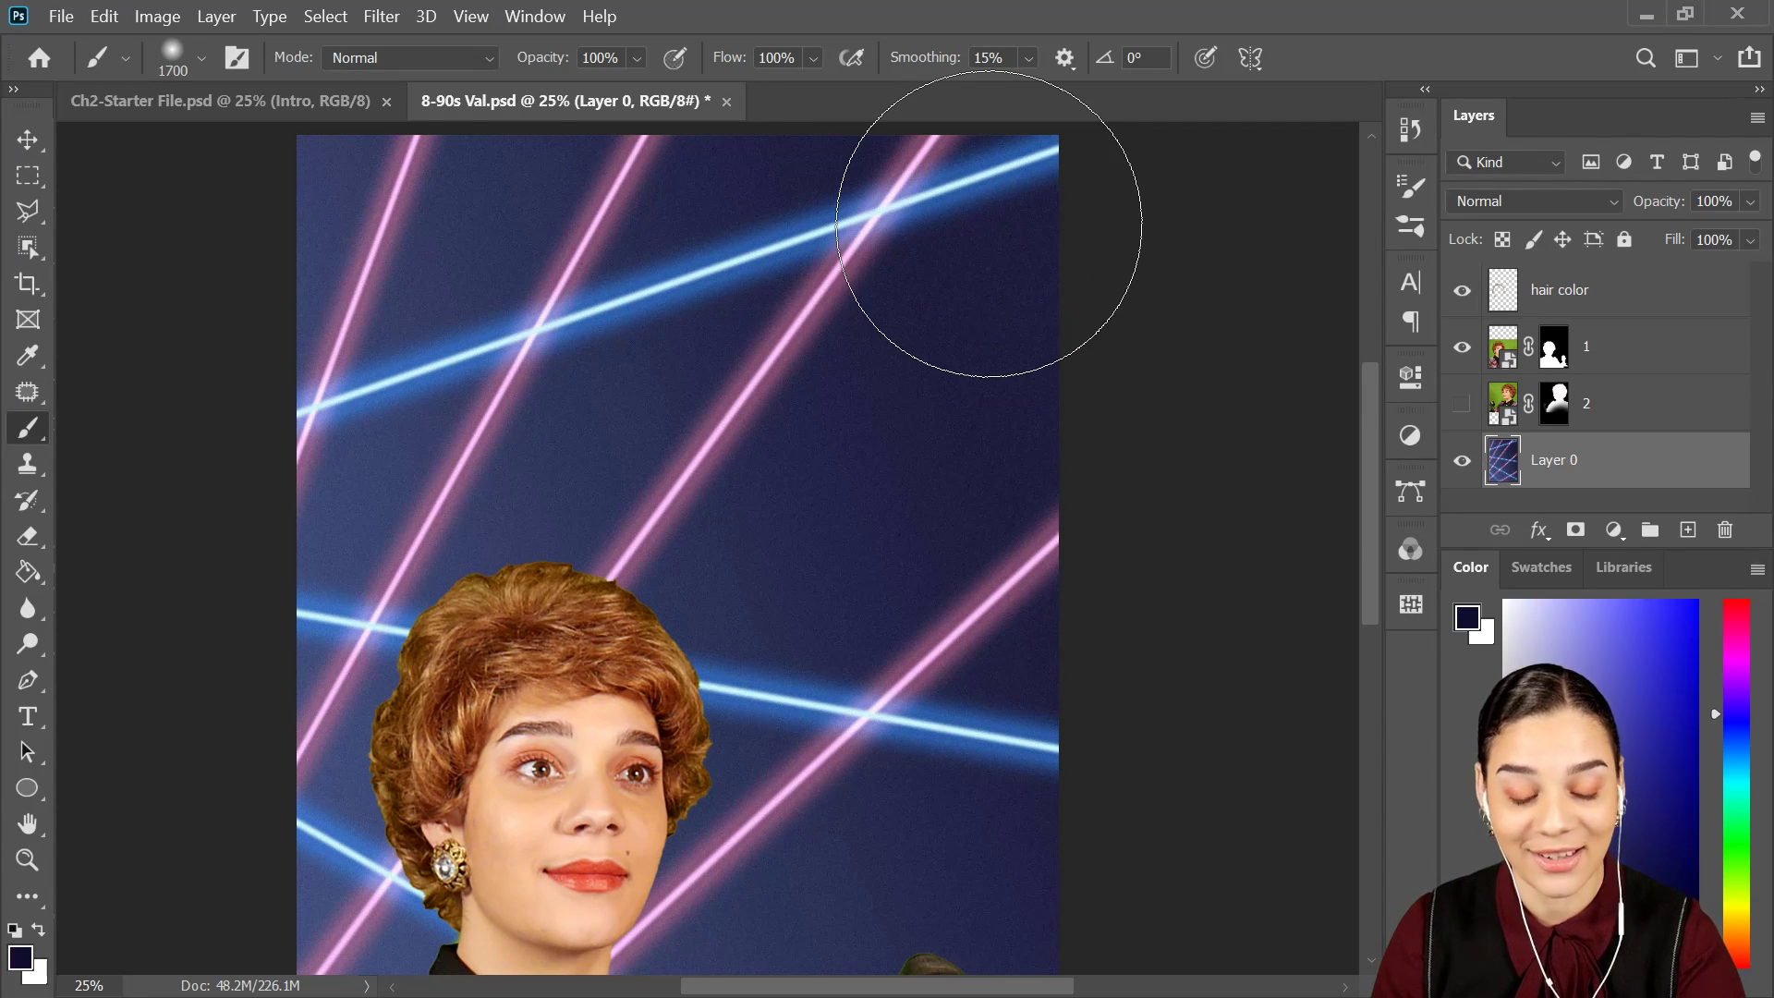
{"action": "left_click", "coordinate": [1463, 404]}
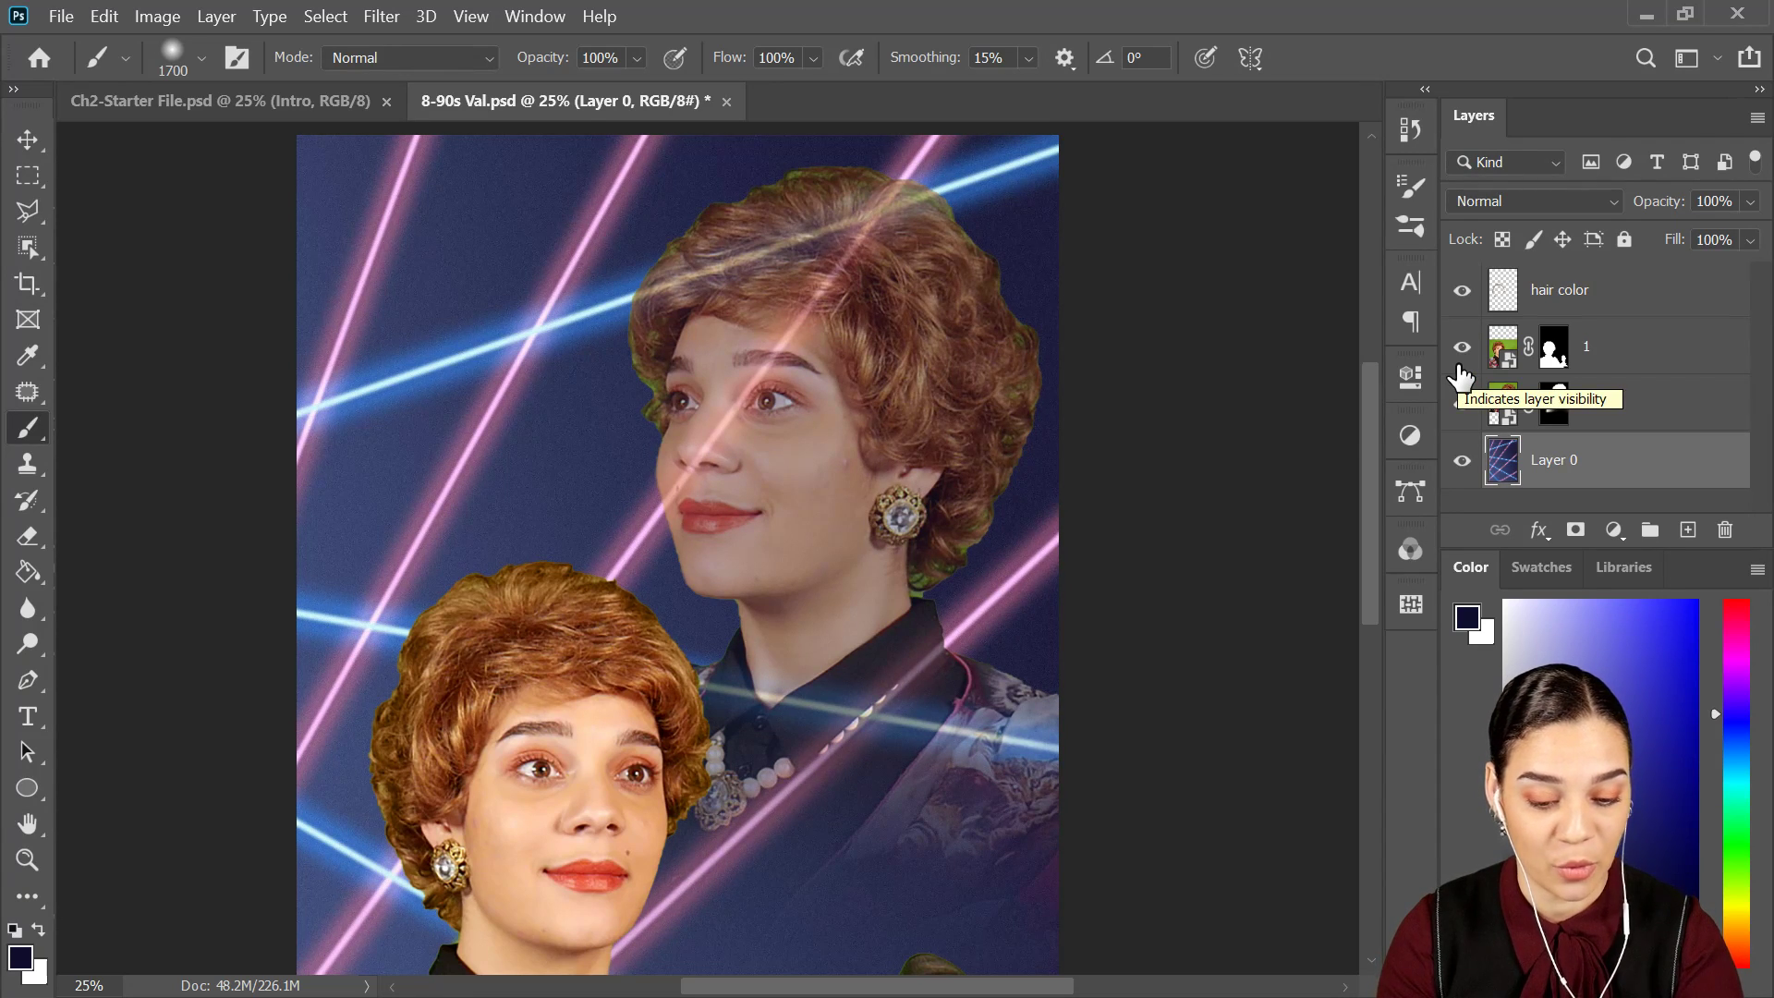
Paint the sampled navy on Layer 0 with the 1700 px brush over the lasers behind the second portrait's head.
{"action": "left_click_drag", "start_coordinate": [976, 306], "coordinate": [955, 408]}
{"action": "mouse_move", "coordinate": [881, 347]}
{"action": "left_mouse_down"}
{"action": "mouse_move", "coordinate": [819, 452]}
{"action": "mouse_move", "coordinate": [665, 437]}
{"action": "mouse_move", "coordinate": [815, 430]}
{"action": "left_mouse_up"}
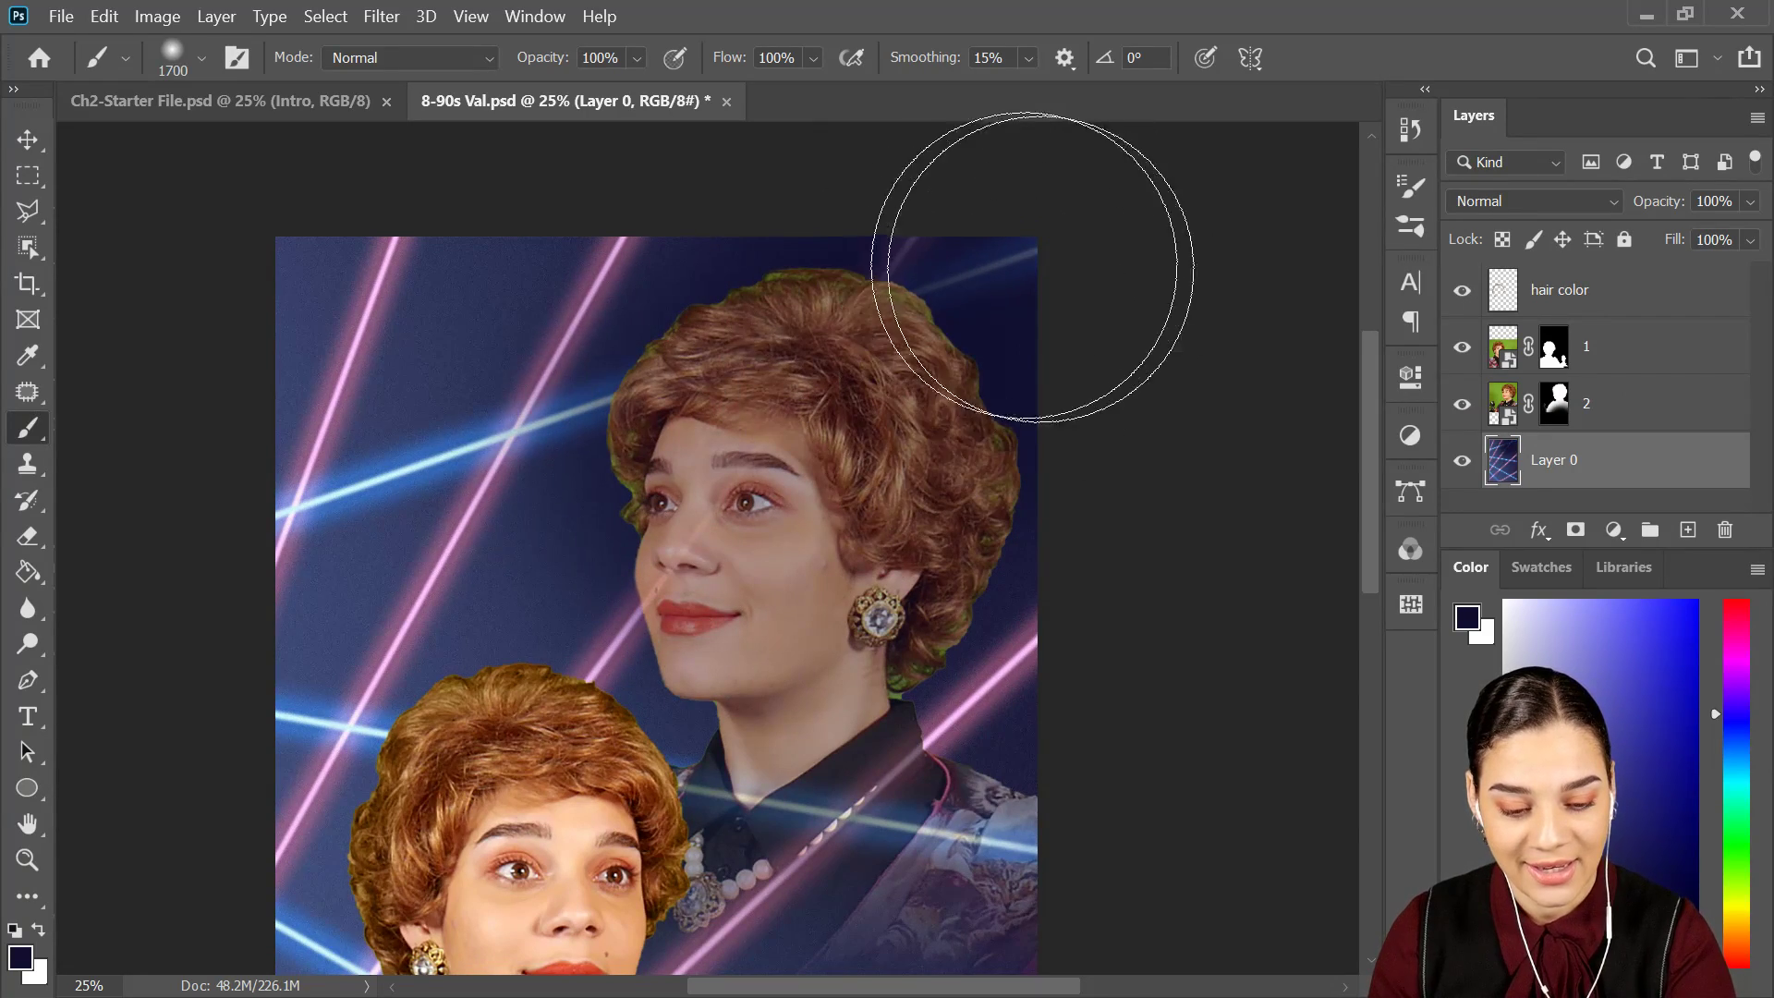
{"action": "mouse_move", "coordinate": [773, 579]}
{"action": "left_mouse_down"}
{"action": "mouse_move", "coordinate": [852, 463]}
{"action": "mouse_move", "coordinate": [854, 592]}
{"action": "left_mouse_up"}
{"action": "mouse_move", "coordinate": [716, 334]}
{"action": "left_mouse_down"}
{"action": "mouse_move", "coordinate": [712, 237]}
{"action": "mouse_move", "coordinate": [535, 206]}
{"action": "left_mouse_up"}
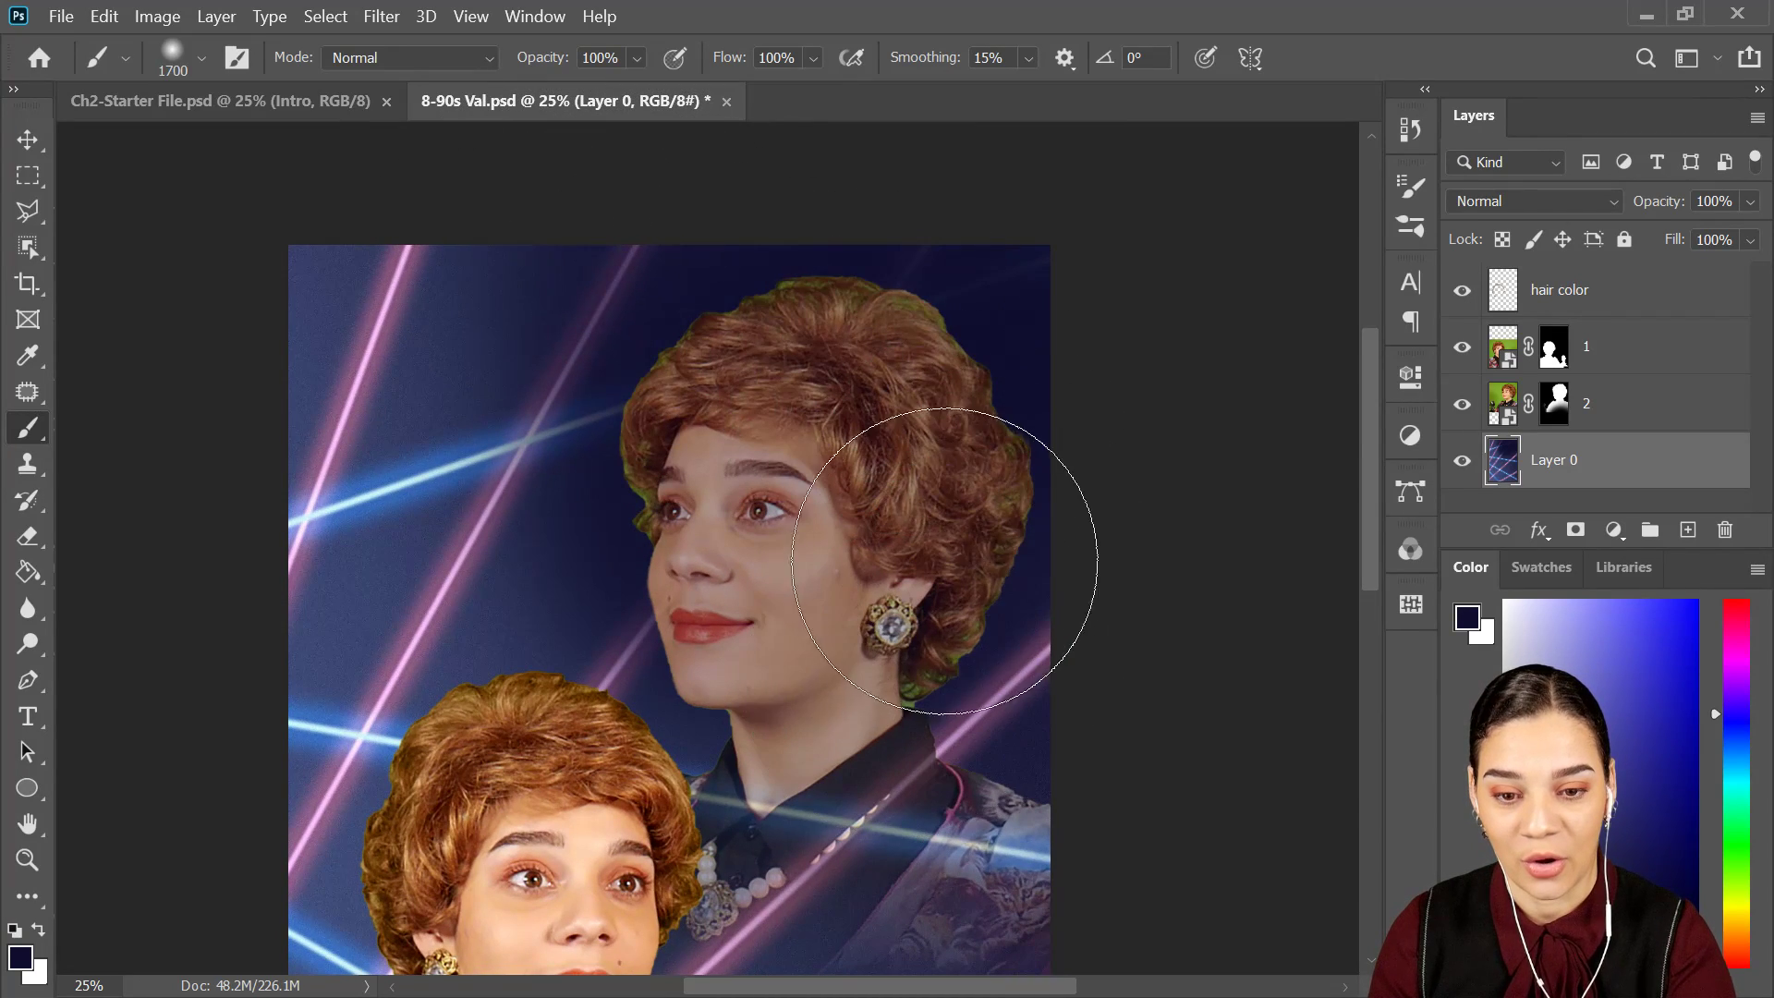
{"action": "key", "text": "ctrl+minus"}
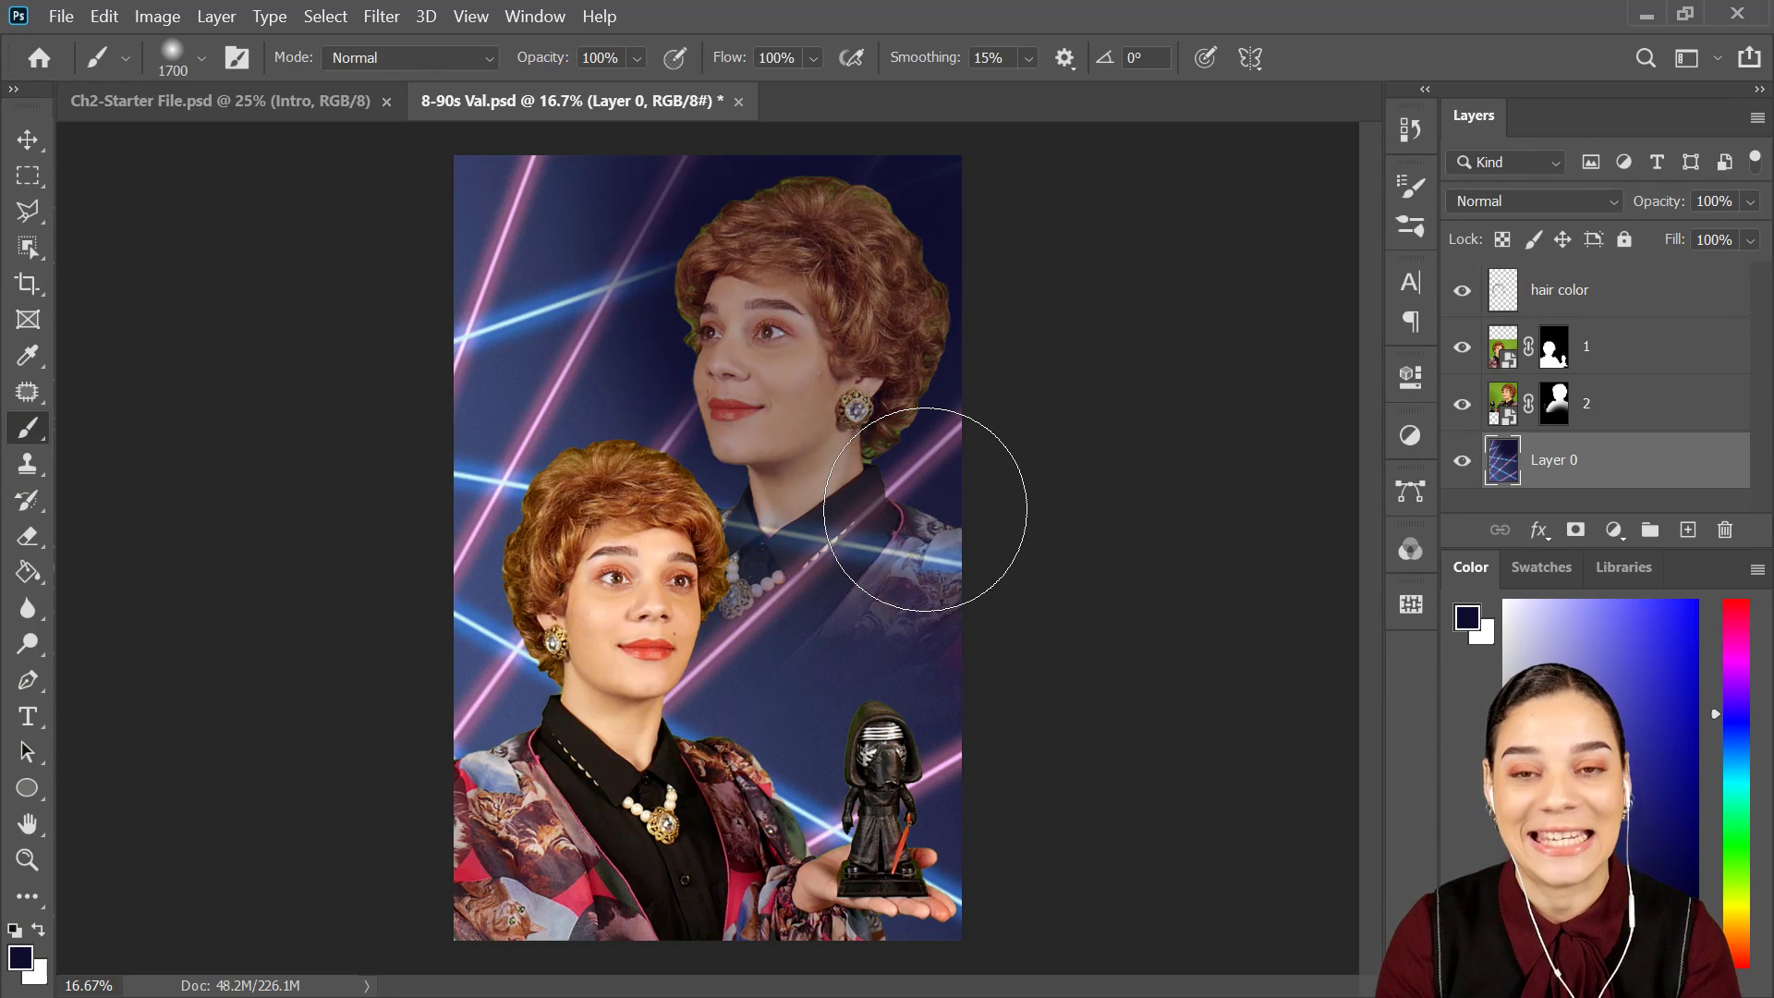
{"action": "key", "text": "ctrl+plus"}
{"action": "mouse_move", "coordinate": [779, 408]}
{"action": "left_mouse_down"}
{"action": "mouse_move", "coordinate": [964, 602]}
{"action": "mouse_move", "coordinate": [840, 495]}
{"action": "left_mouse_up"}
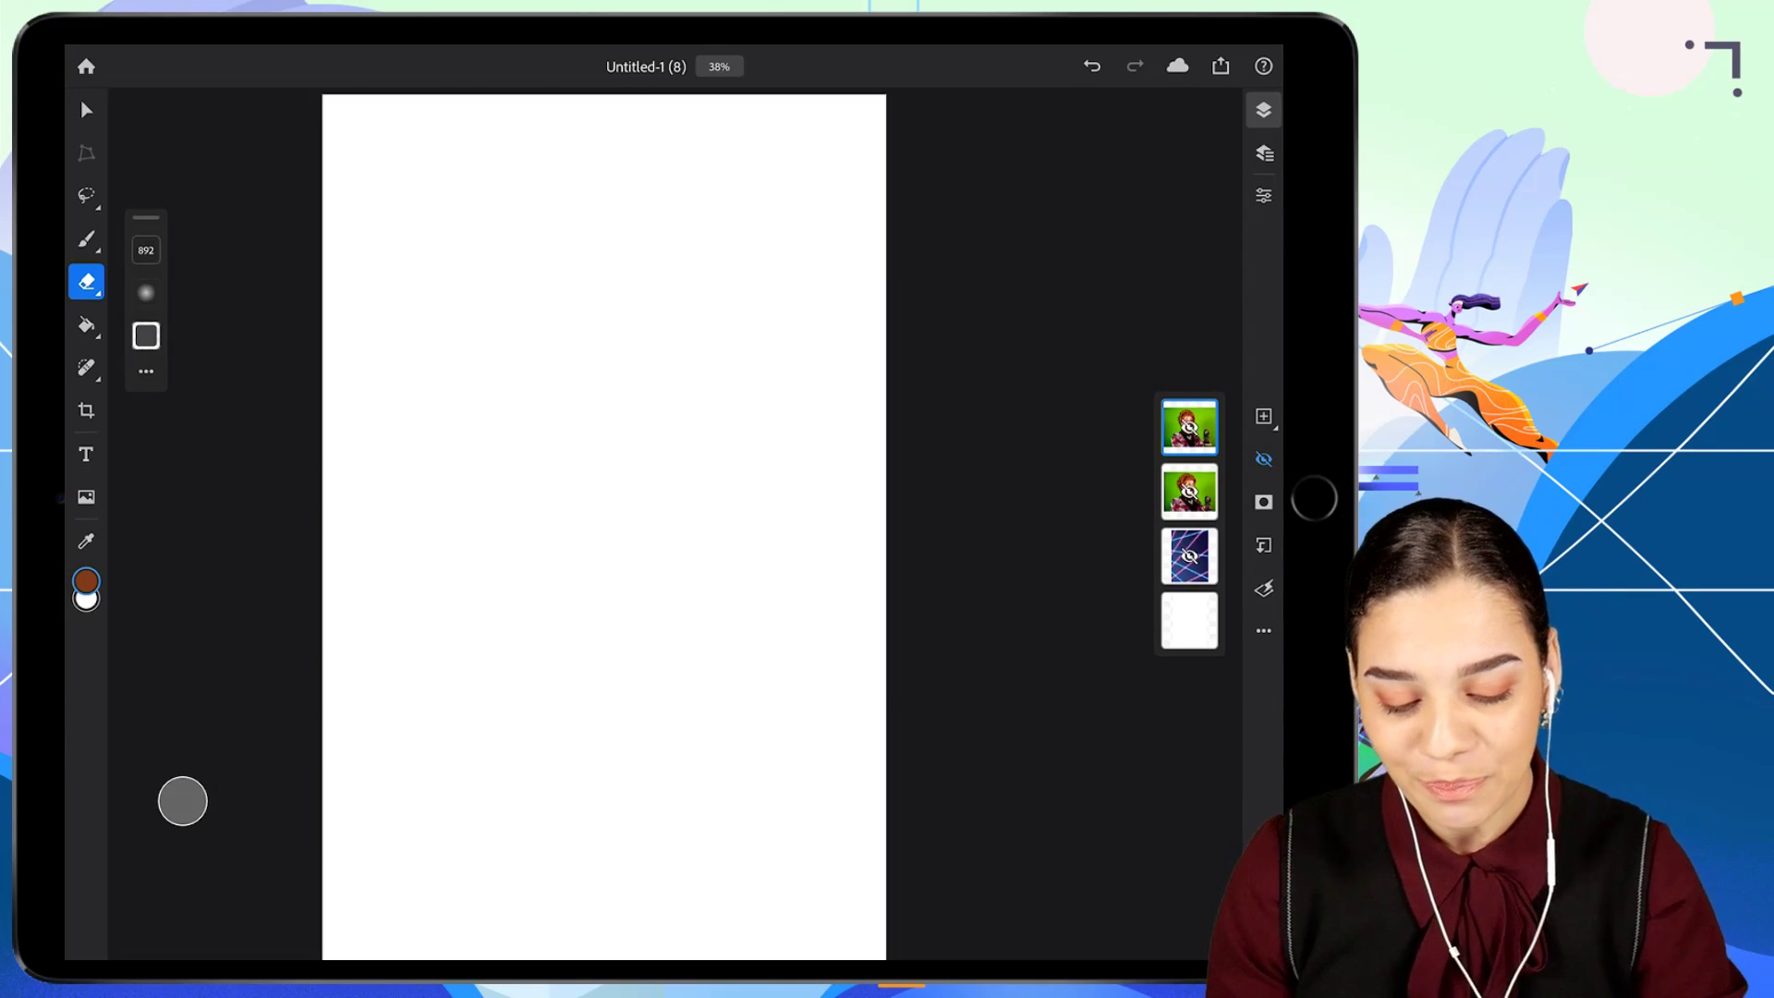
Make the laser background layer and the lower of the two green-screen portrait layers visible.
{"action": "scroll", "coordinate": [597, 468], "scroll_direction": "down", "scroll_amount": 4}
{"action": "scroll", "coordinate": [622, 519], "scroll_direction": "up", "scroll_amount": 2}
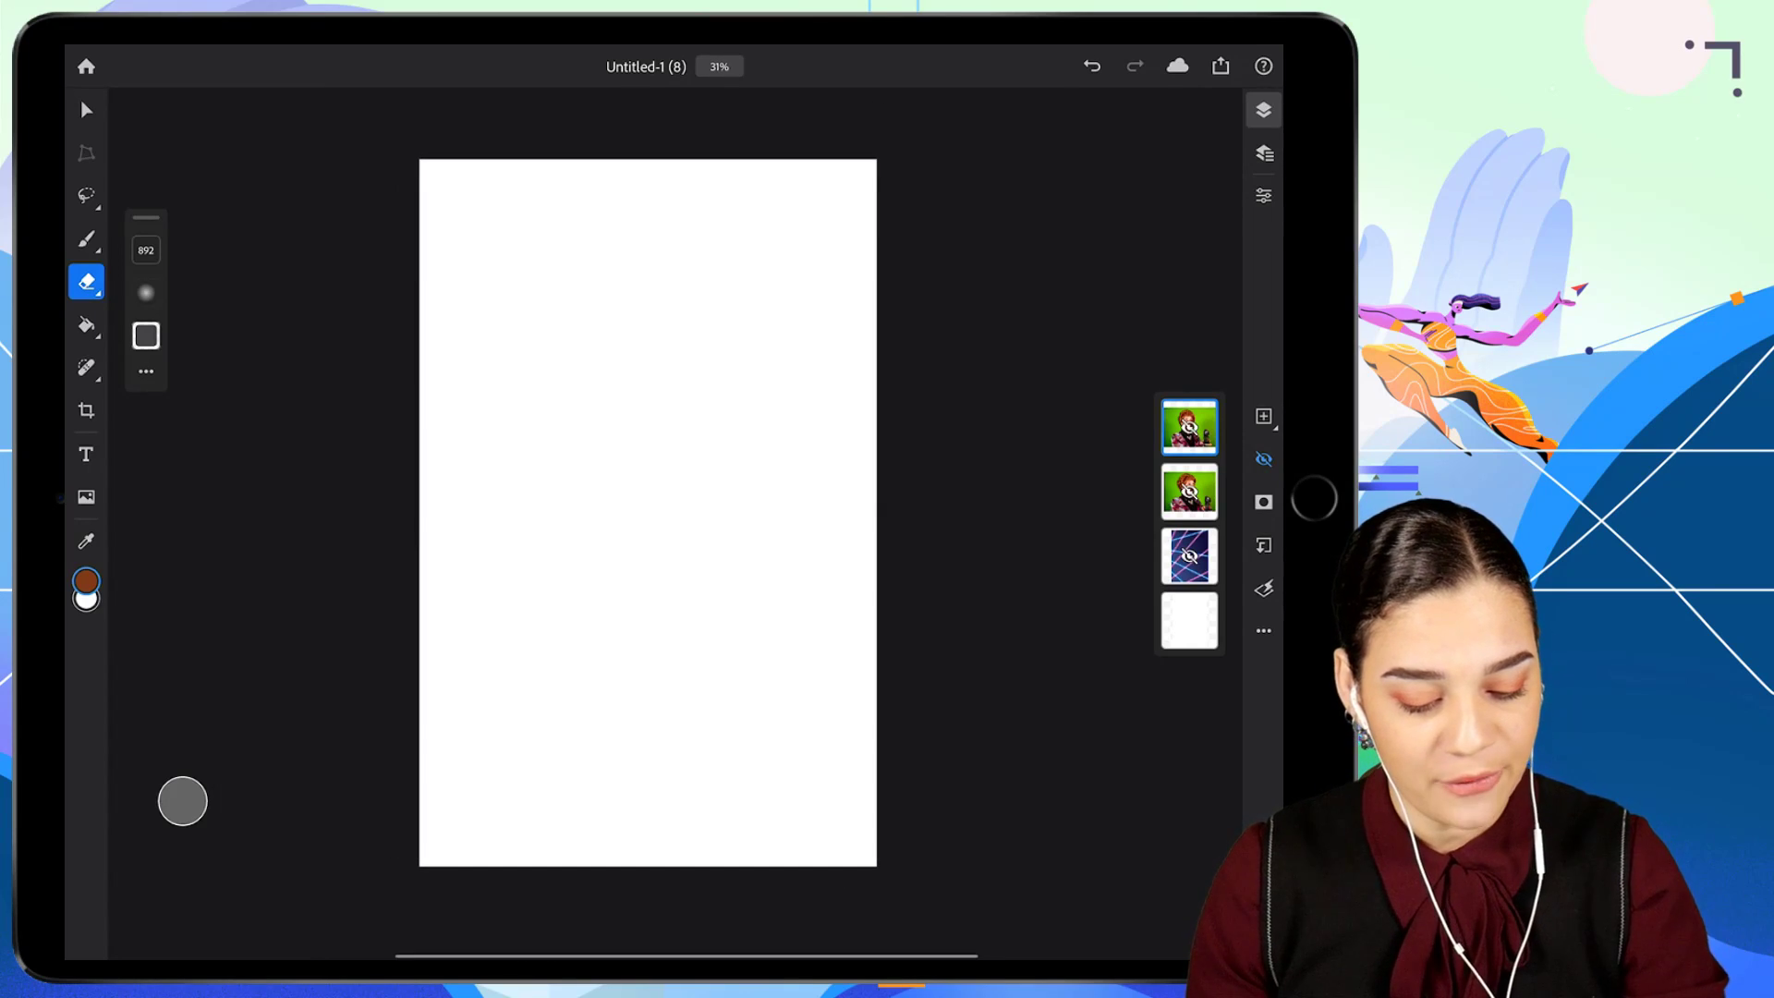
{"action": "left_click", "coordinate": [1190, 556]}
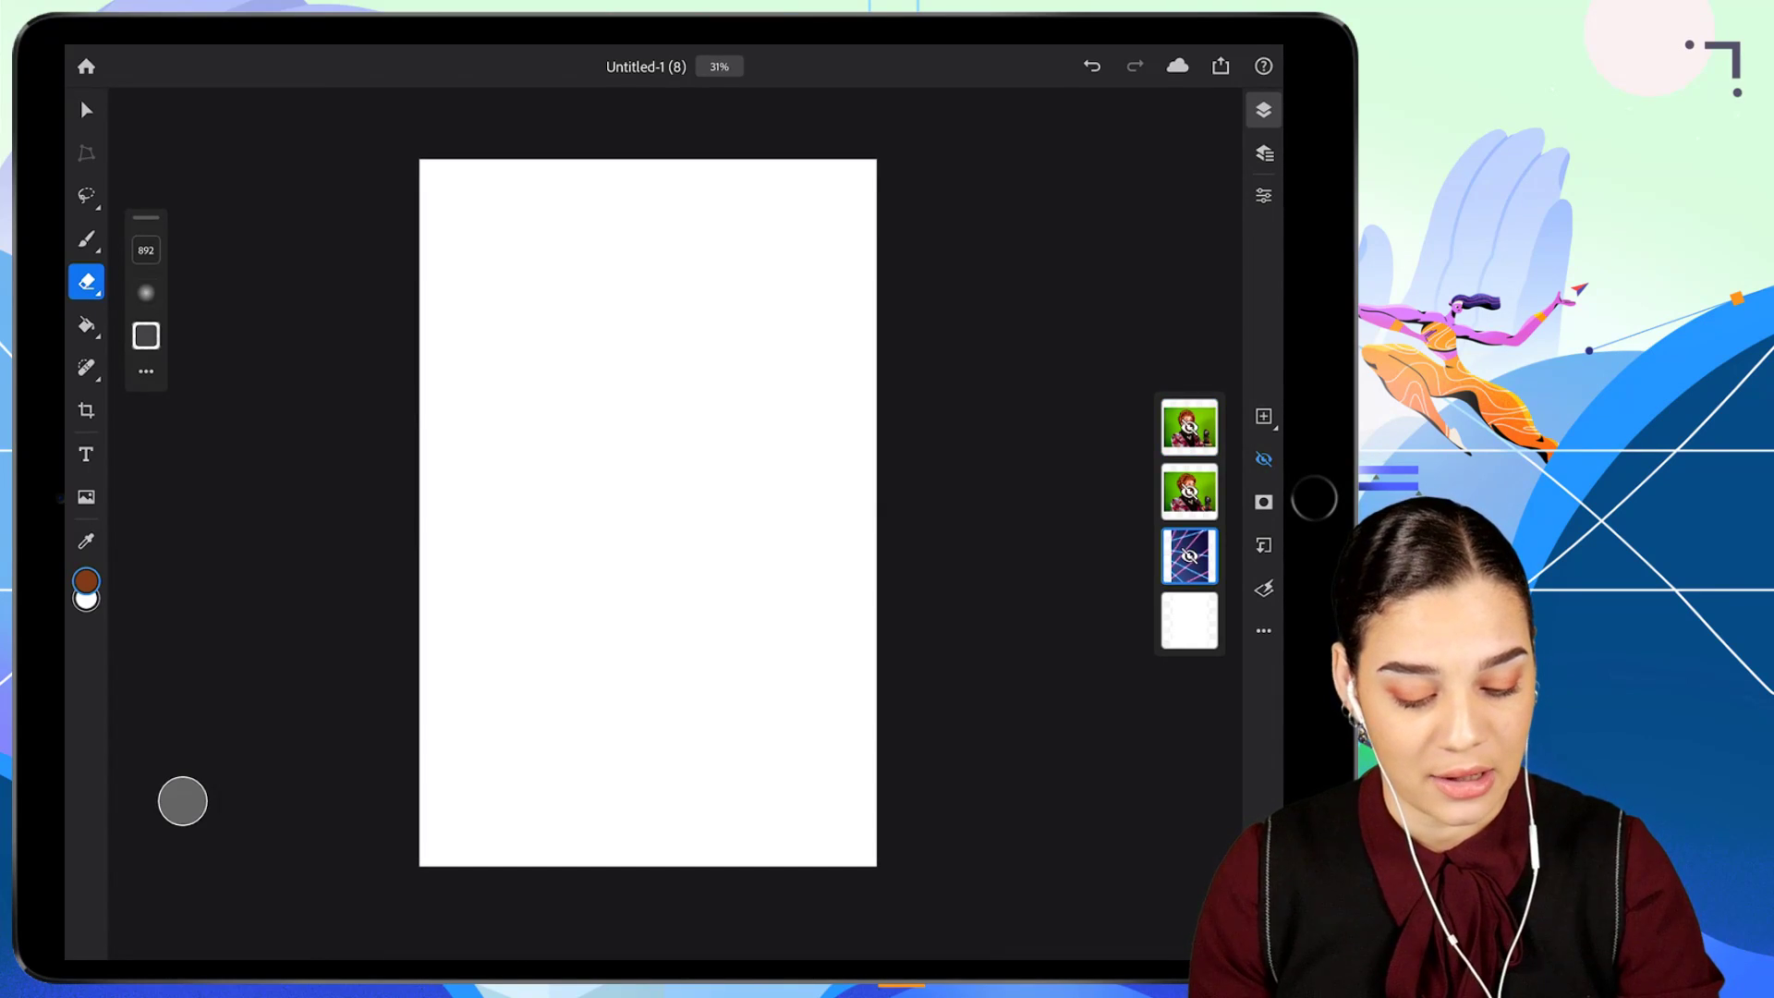
{"action": "left_click", "coordinate": [1264, 459]}
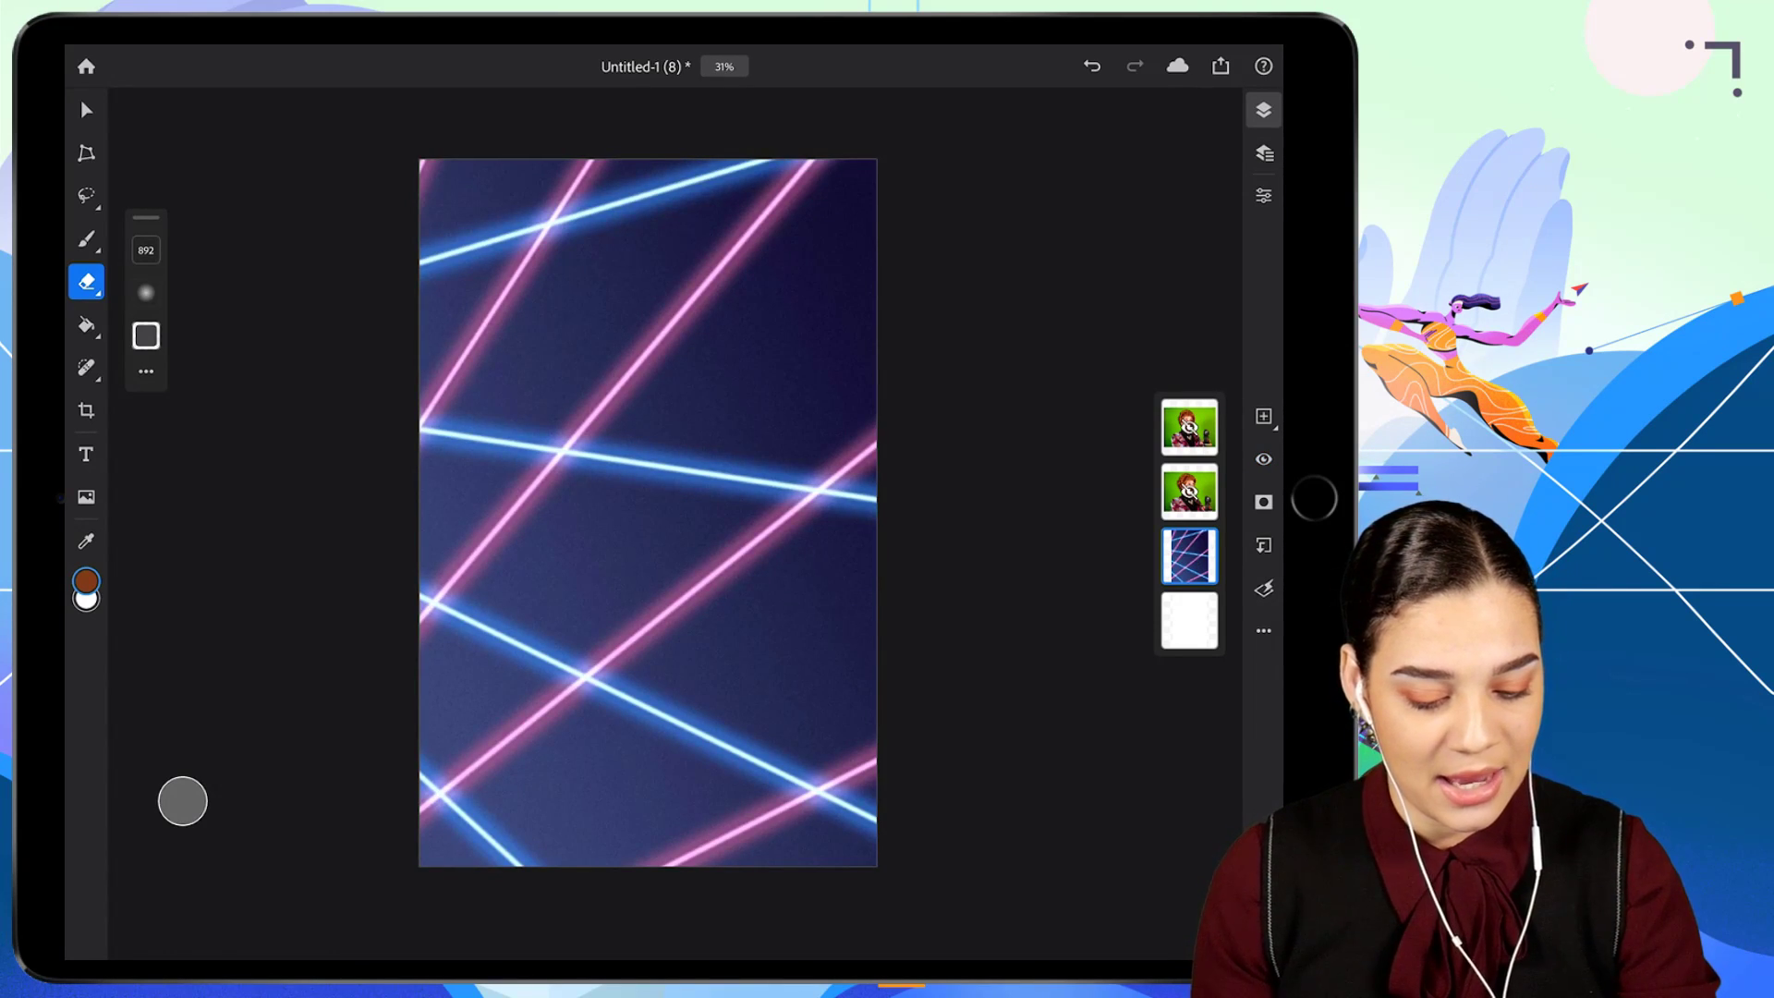
{"action": "left_click", "coordinate": [1190, 491]}
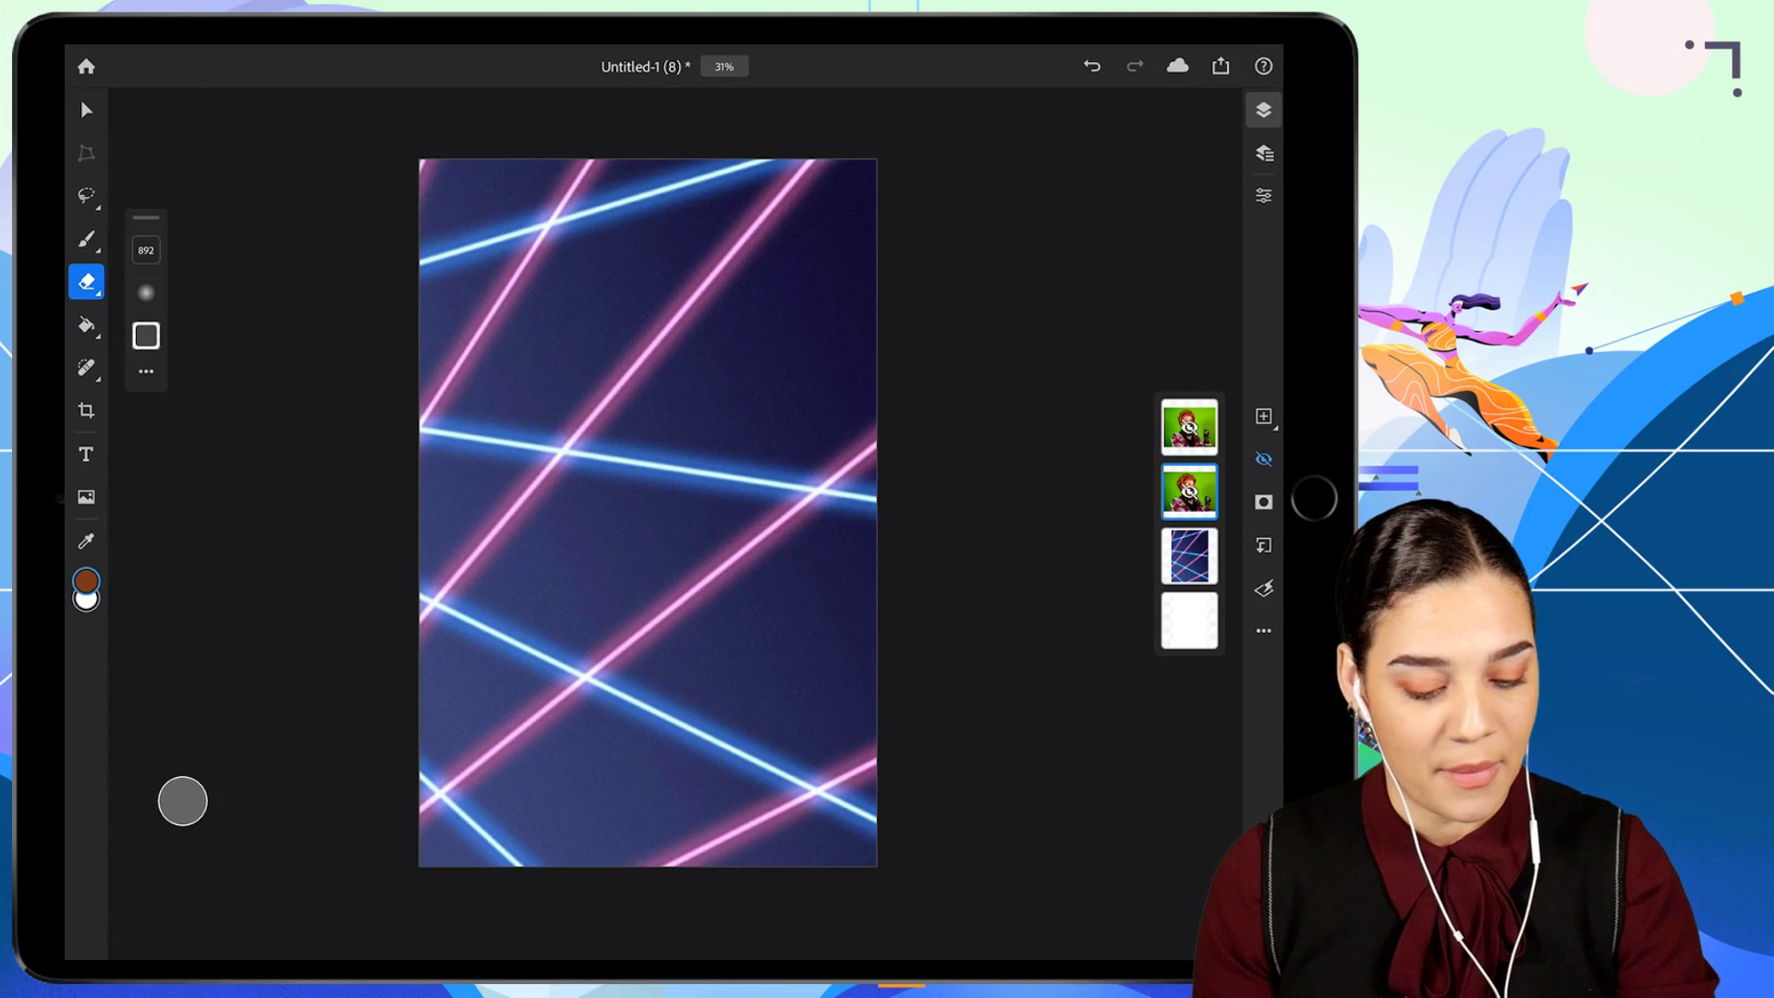
{"action": "left_click", "coordinate": [1264, 459]}
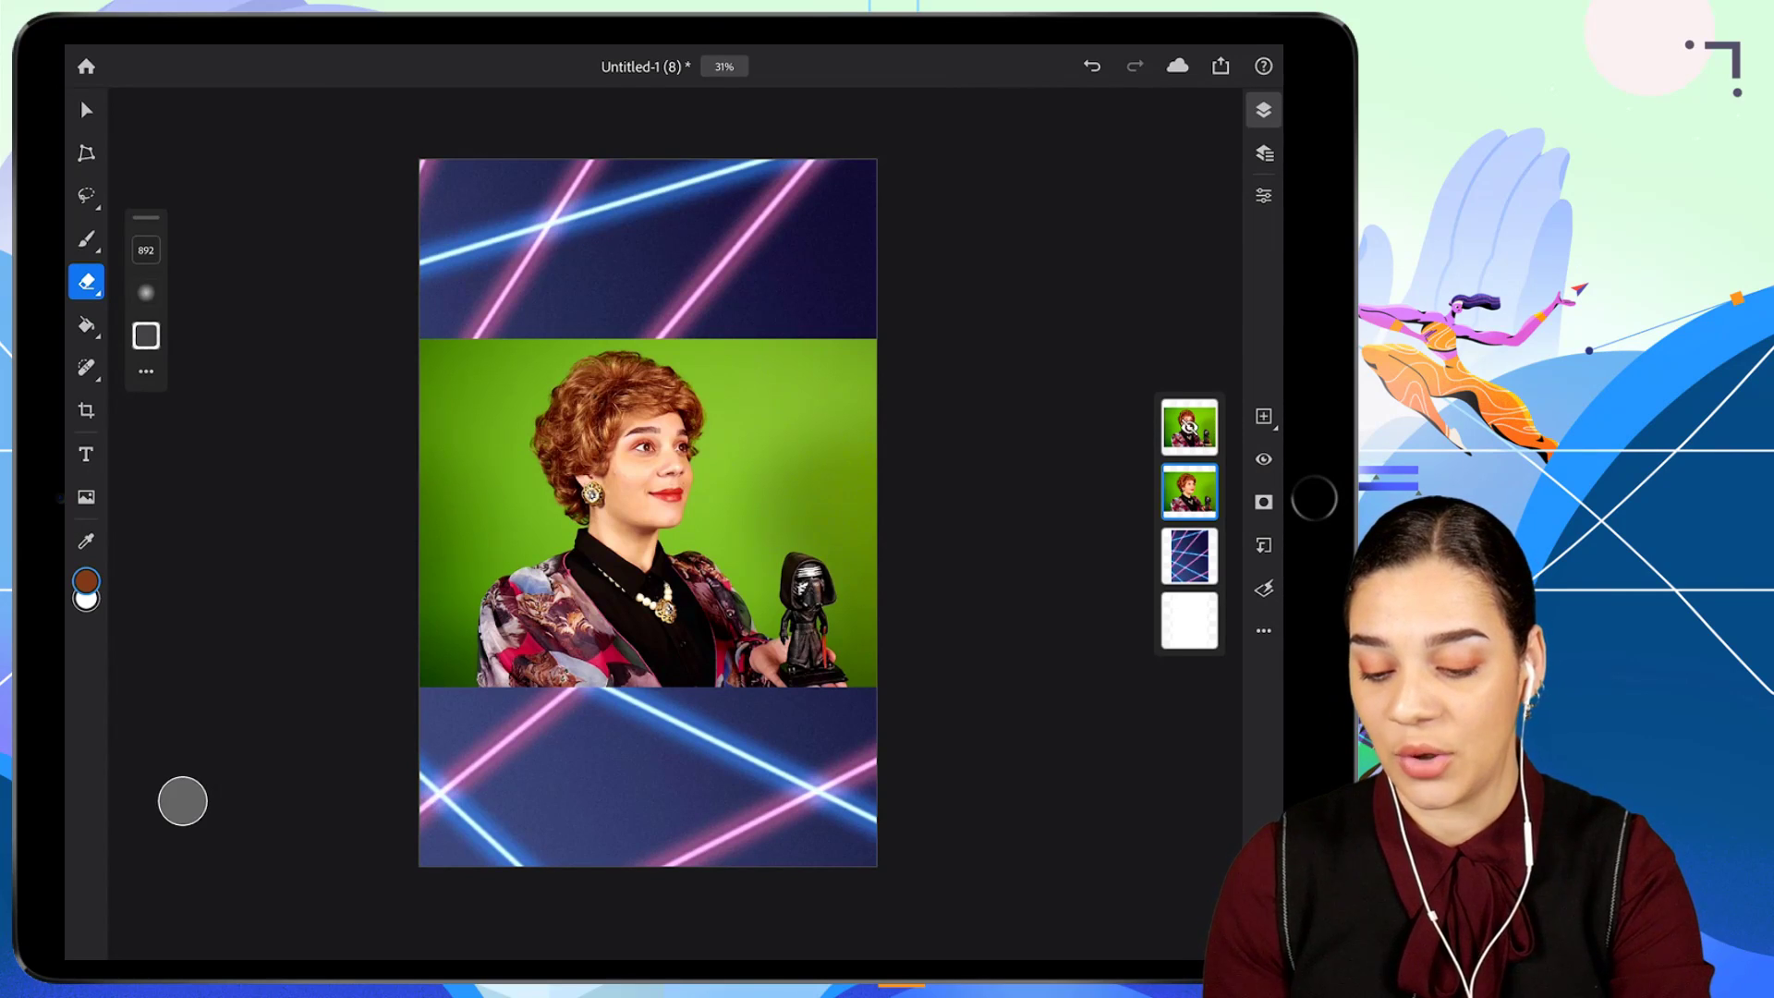
Select the portrait's subject automatically with Select Subject and mask out the green background.
{"action": "left_click", "coordinate": [86, 196]}
{"action": "left_click", "coordinate": [86, 196]}
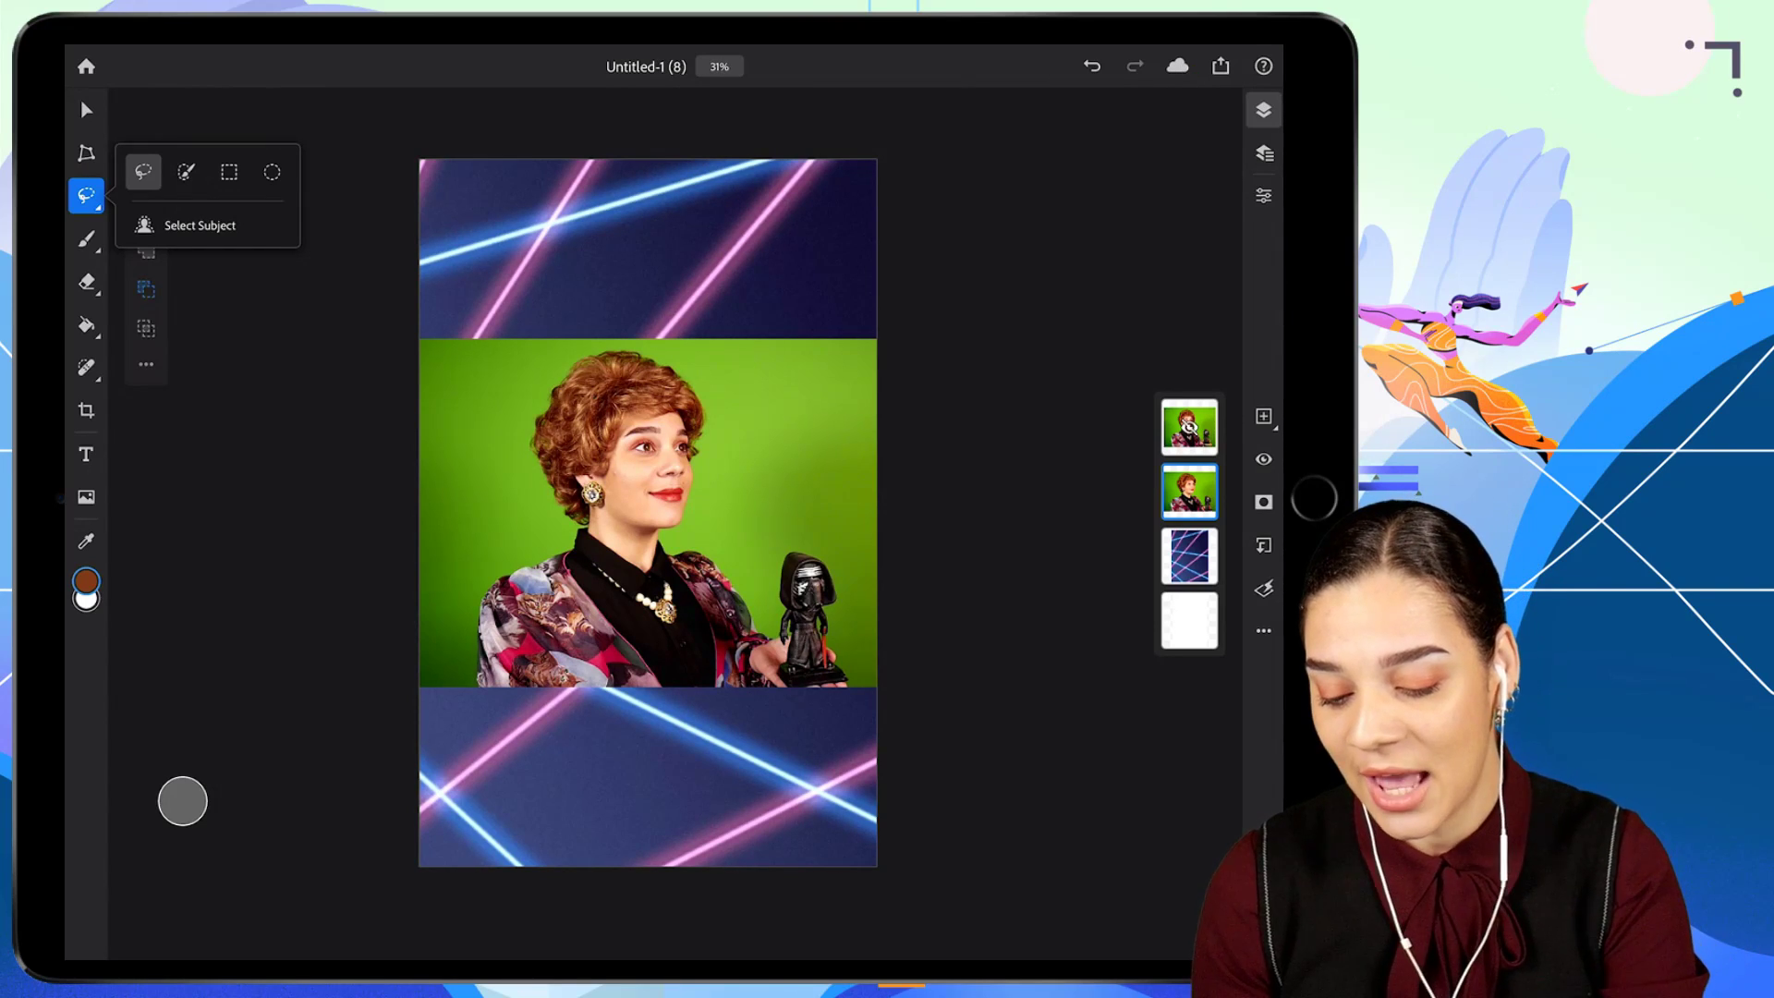
{"action": "left_click", "coordinate": [199, 226]}
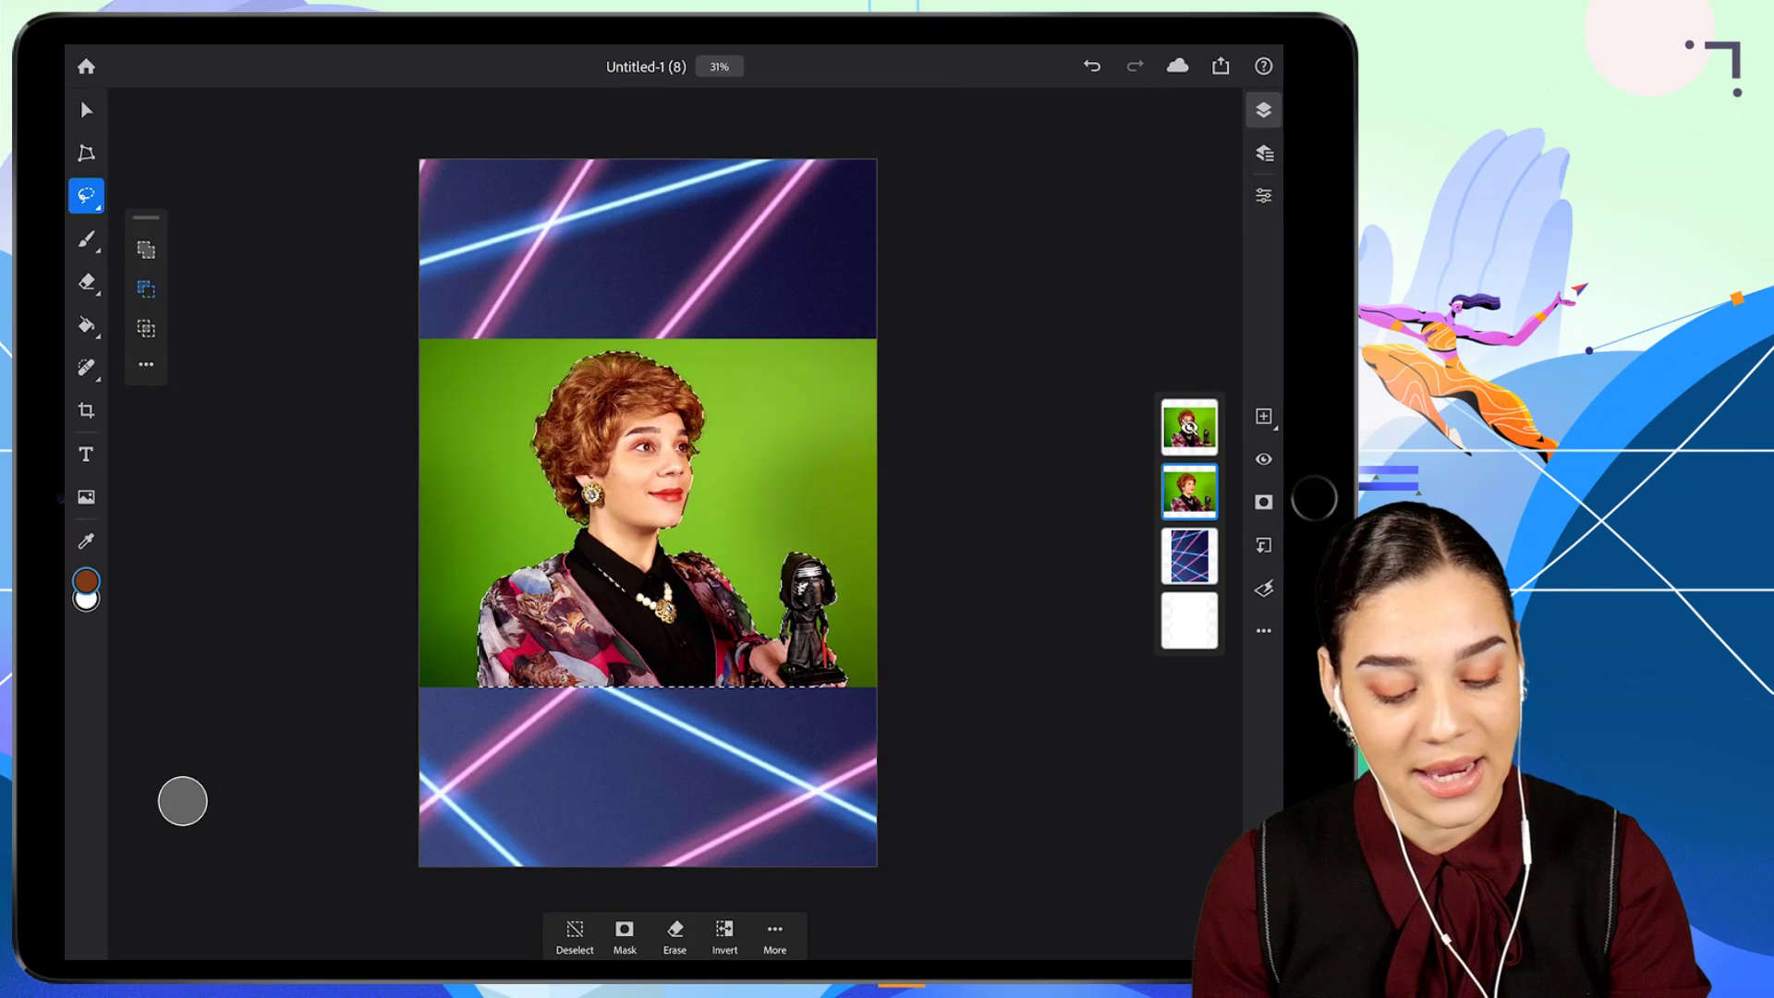
{"action": "left_click", "coordinate": [625, 935]}
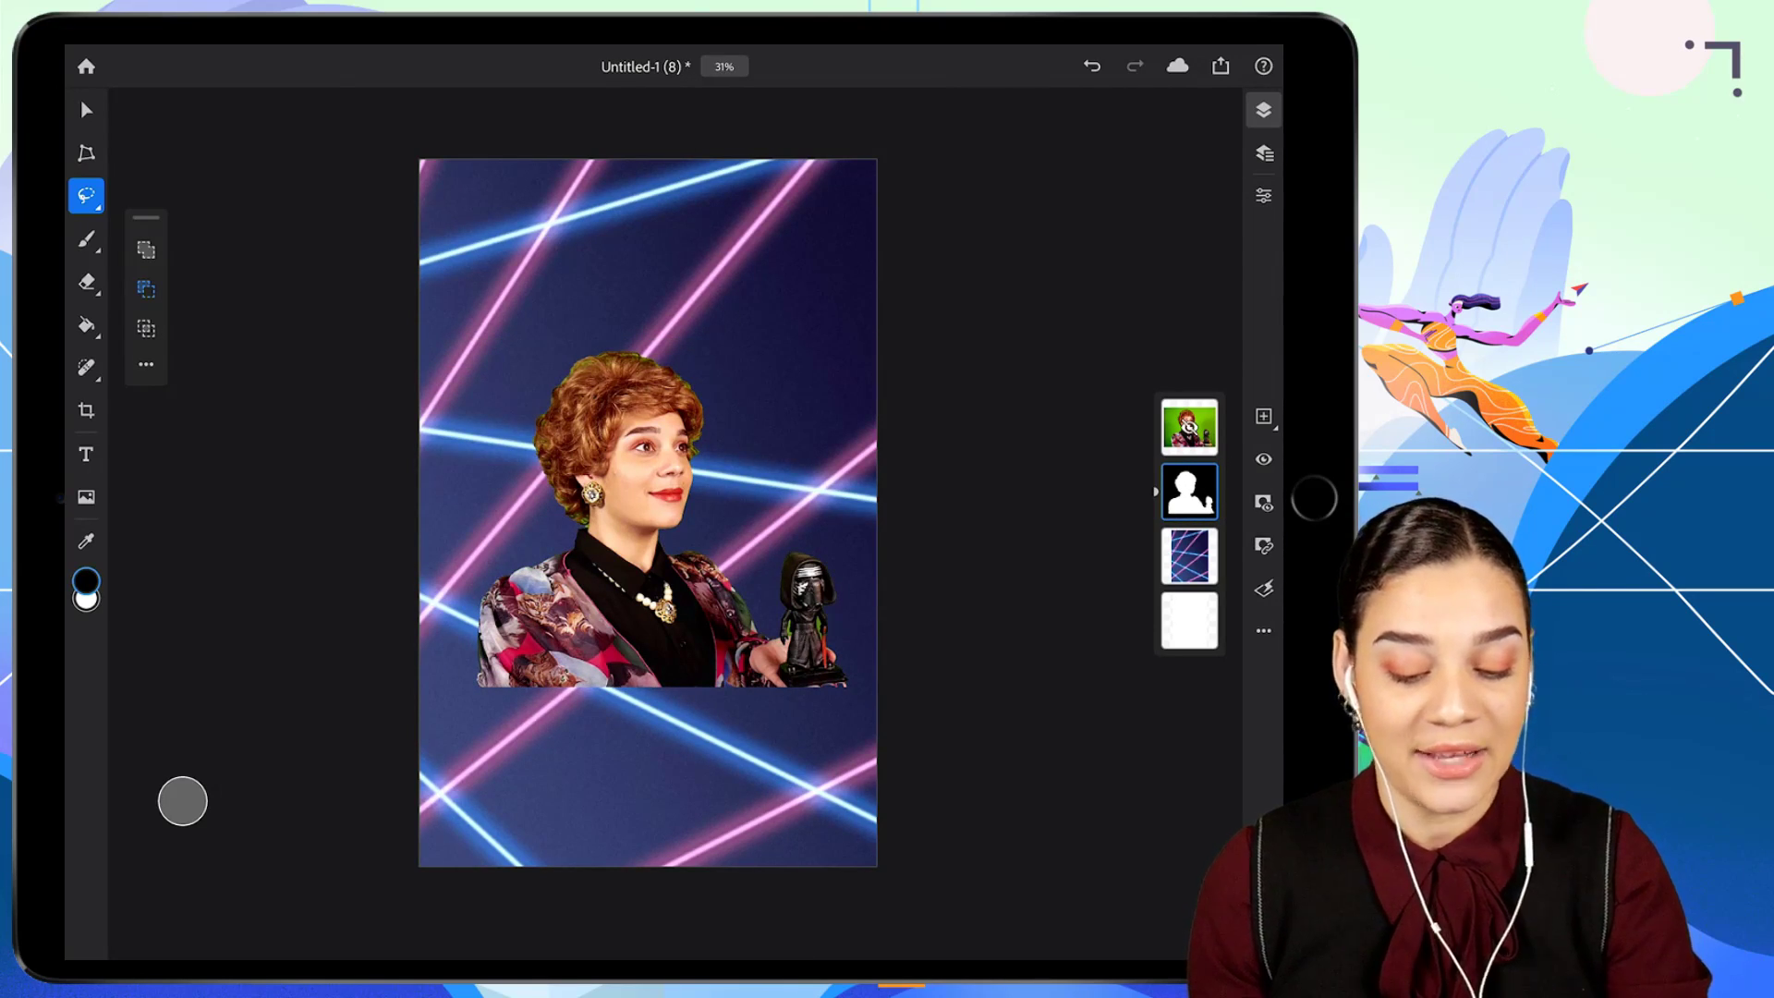
Examine the portrait layer's image and mask views, its mask actions and its layer properties.
{"action": "mouse_move", "coordinate": [1174, 491]}
{"action": "left_mouse_down"}
{"action": "mouse_move", "coordinate": [1210, 492]}
{"action": "mouse_move", "coordinate": [1167, 492]}
{"action": "left_mouse_up"}
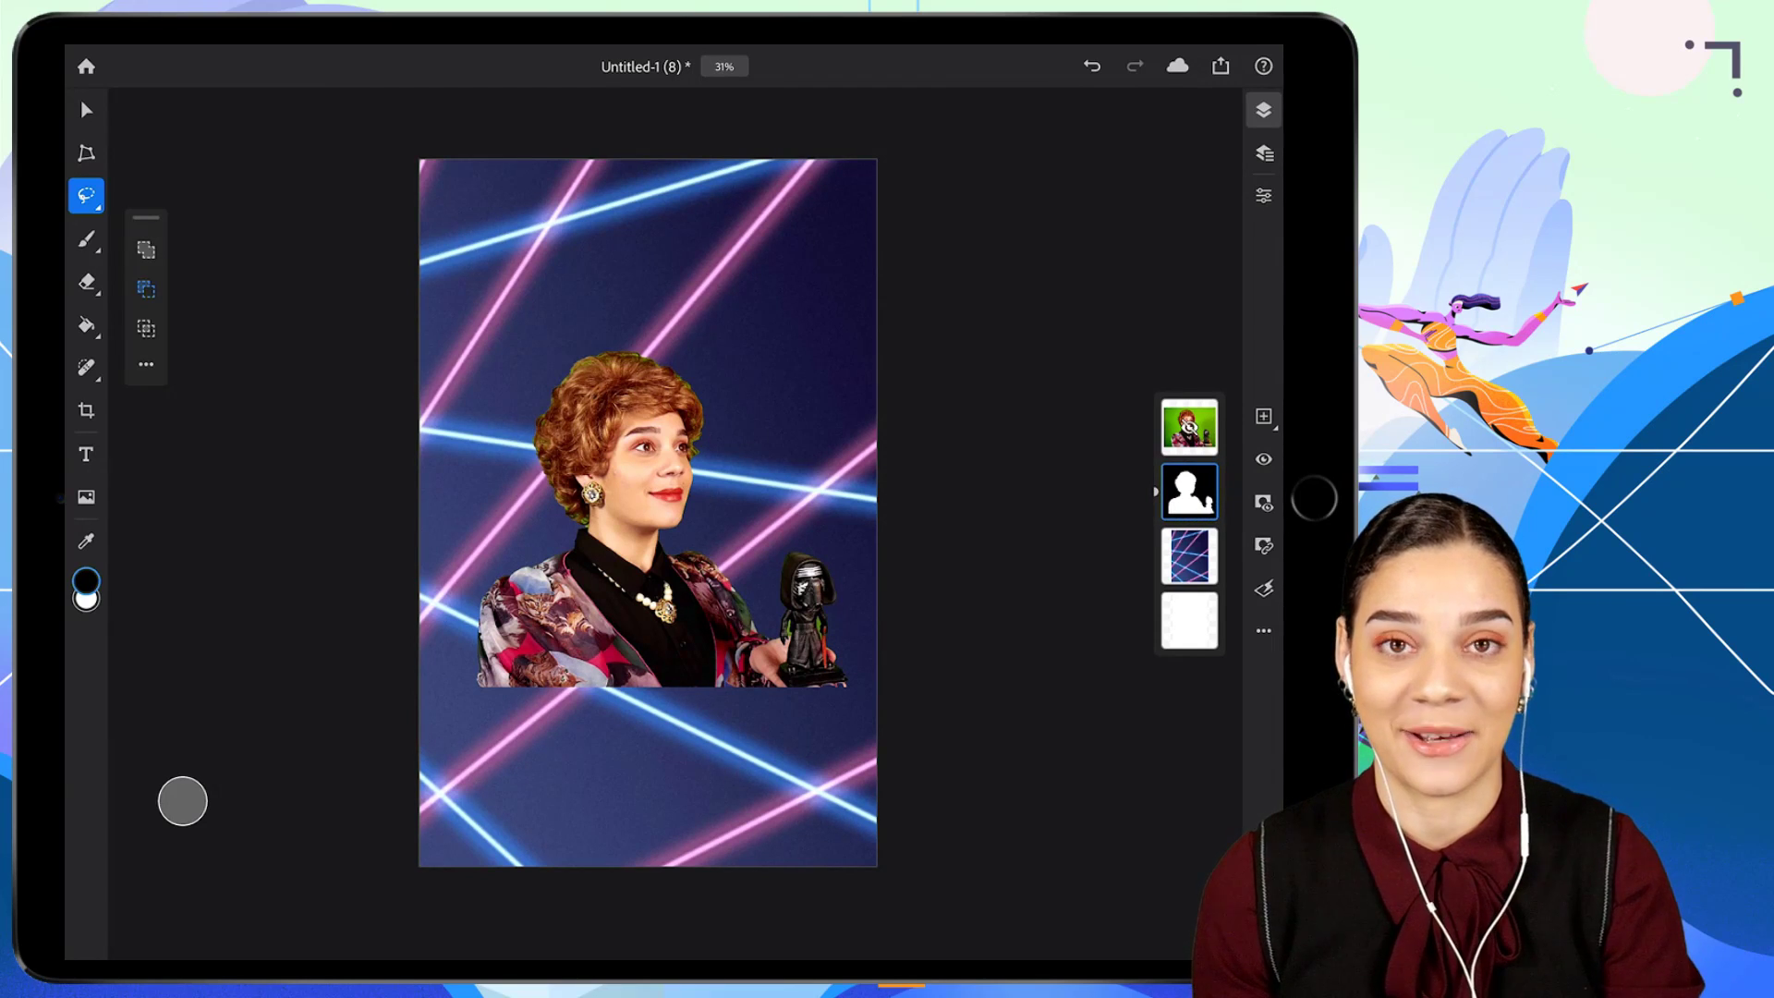
{"action": "left_click_drag", "start_coordinate": [1174, 492], "coordinate": [1210, 491]}
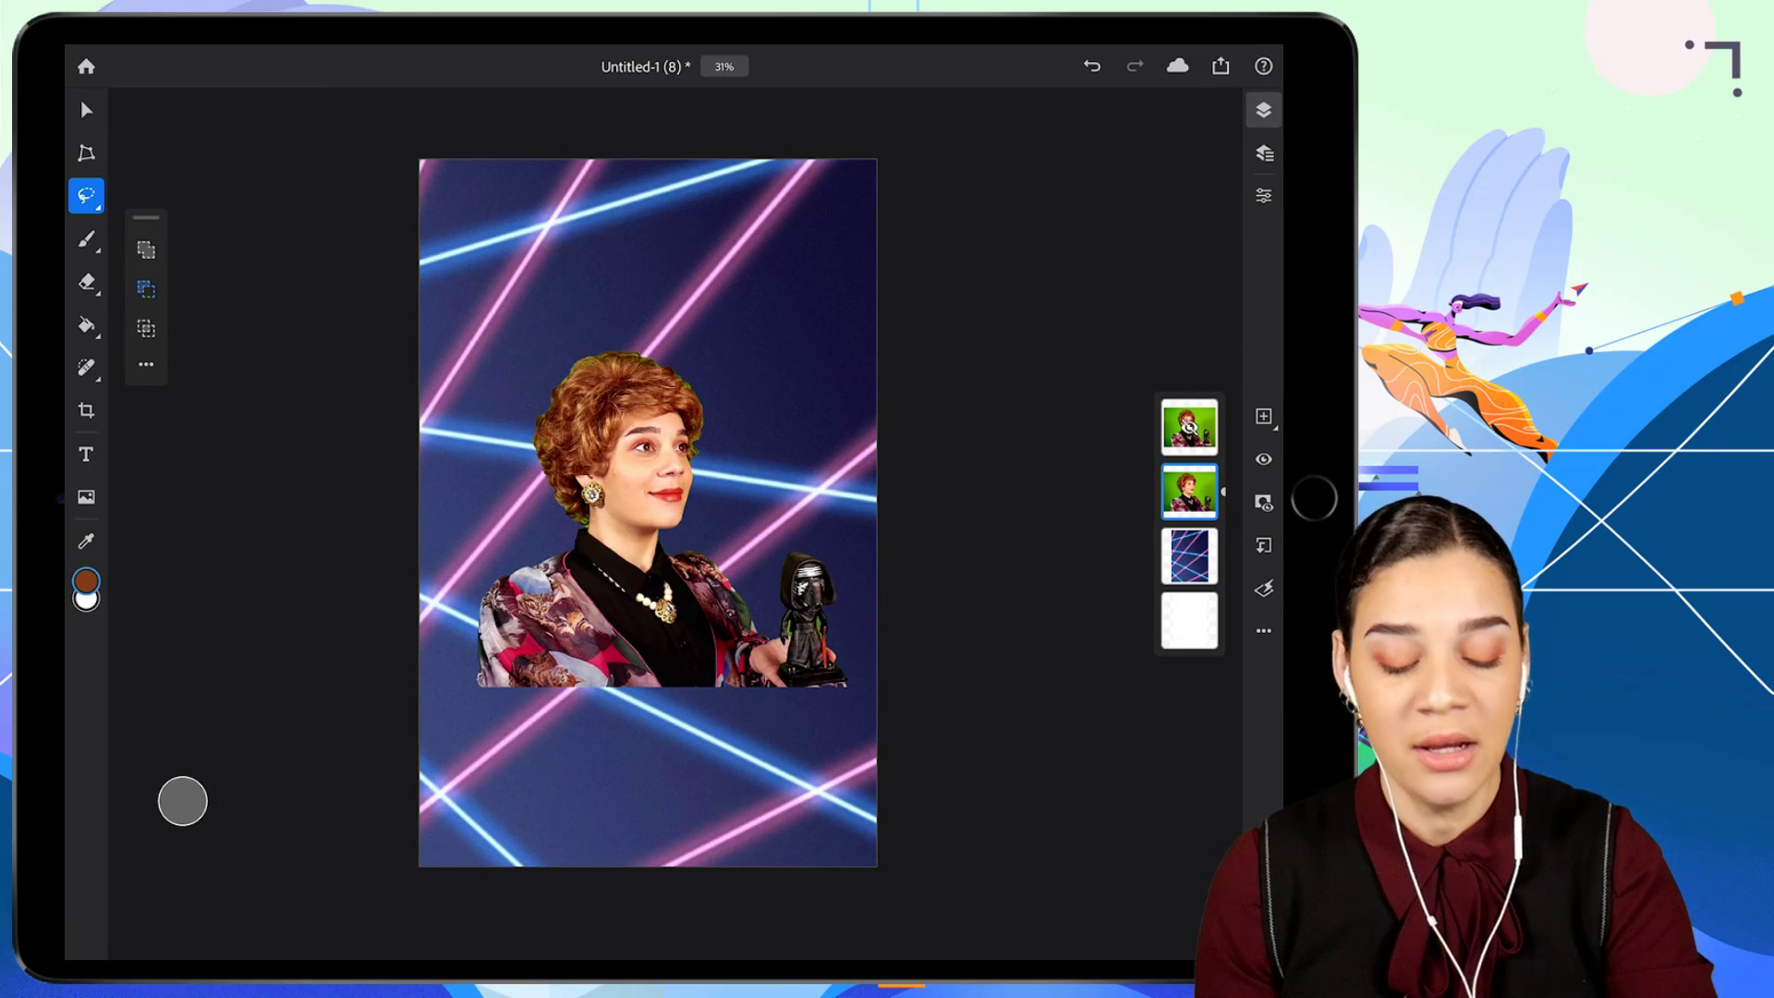
{"action": "left_click", "coordinate": [1224, 492]}
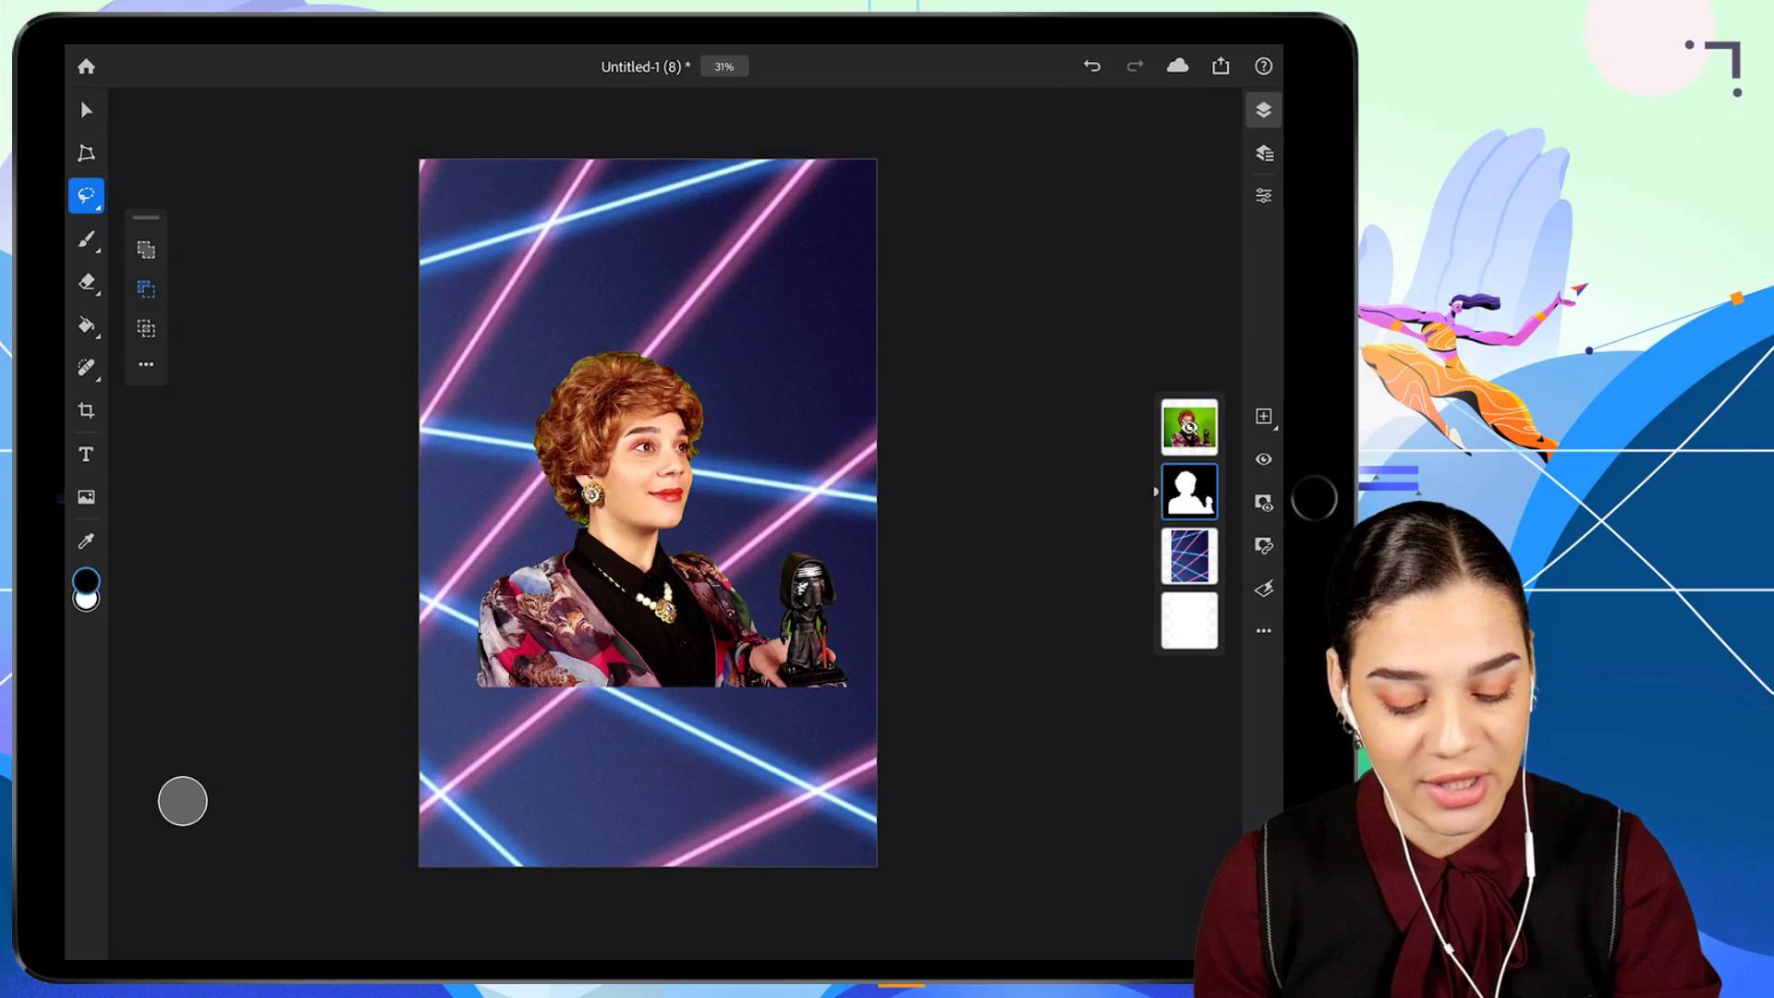
{"action": "left_click", "coordinate": [1263, 630]}
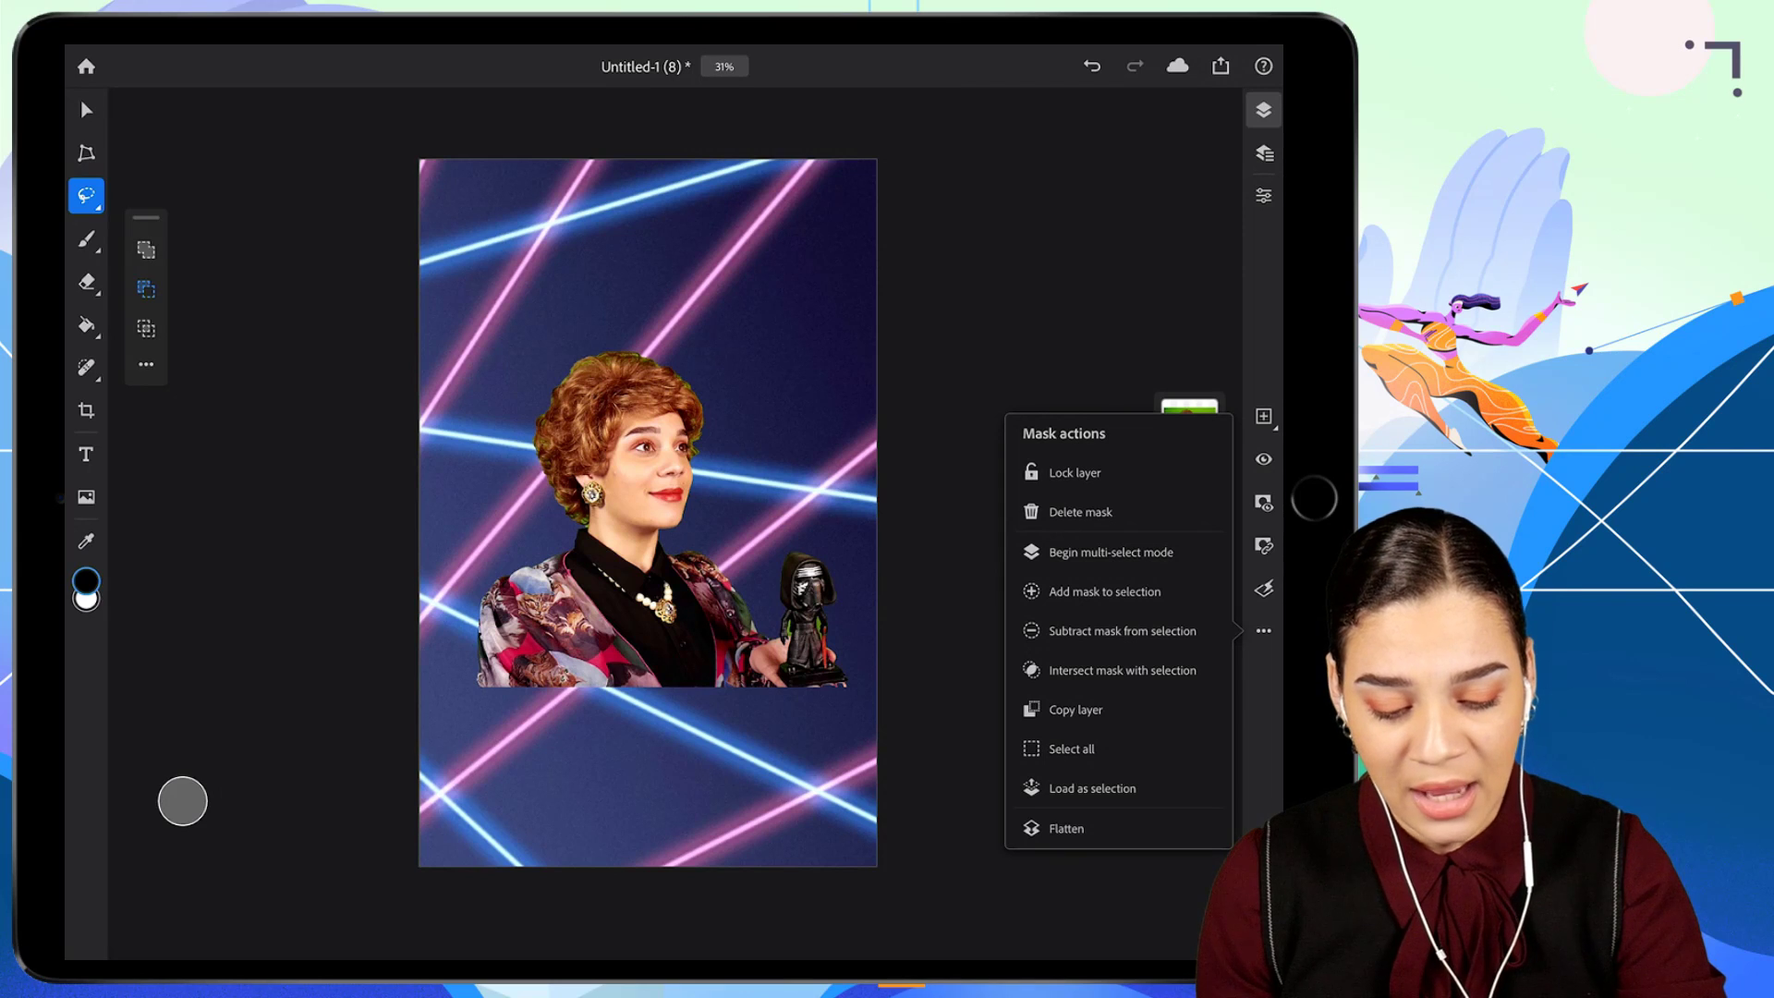
{"action": "left_click", "coordinate": [1093, 789]}
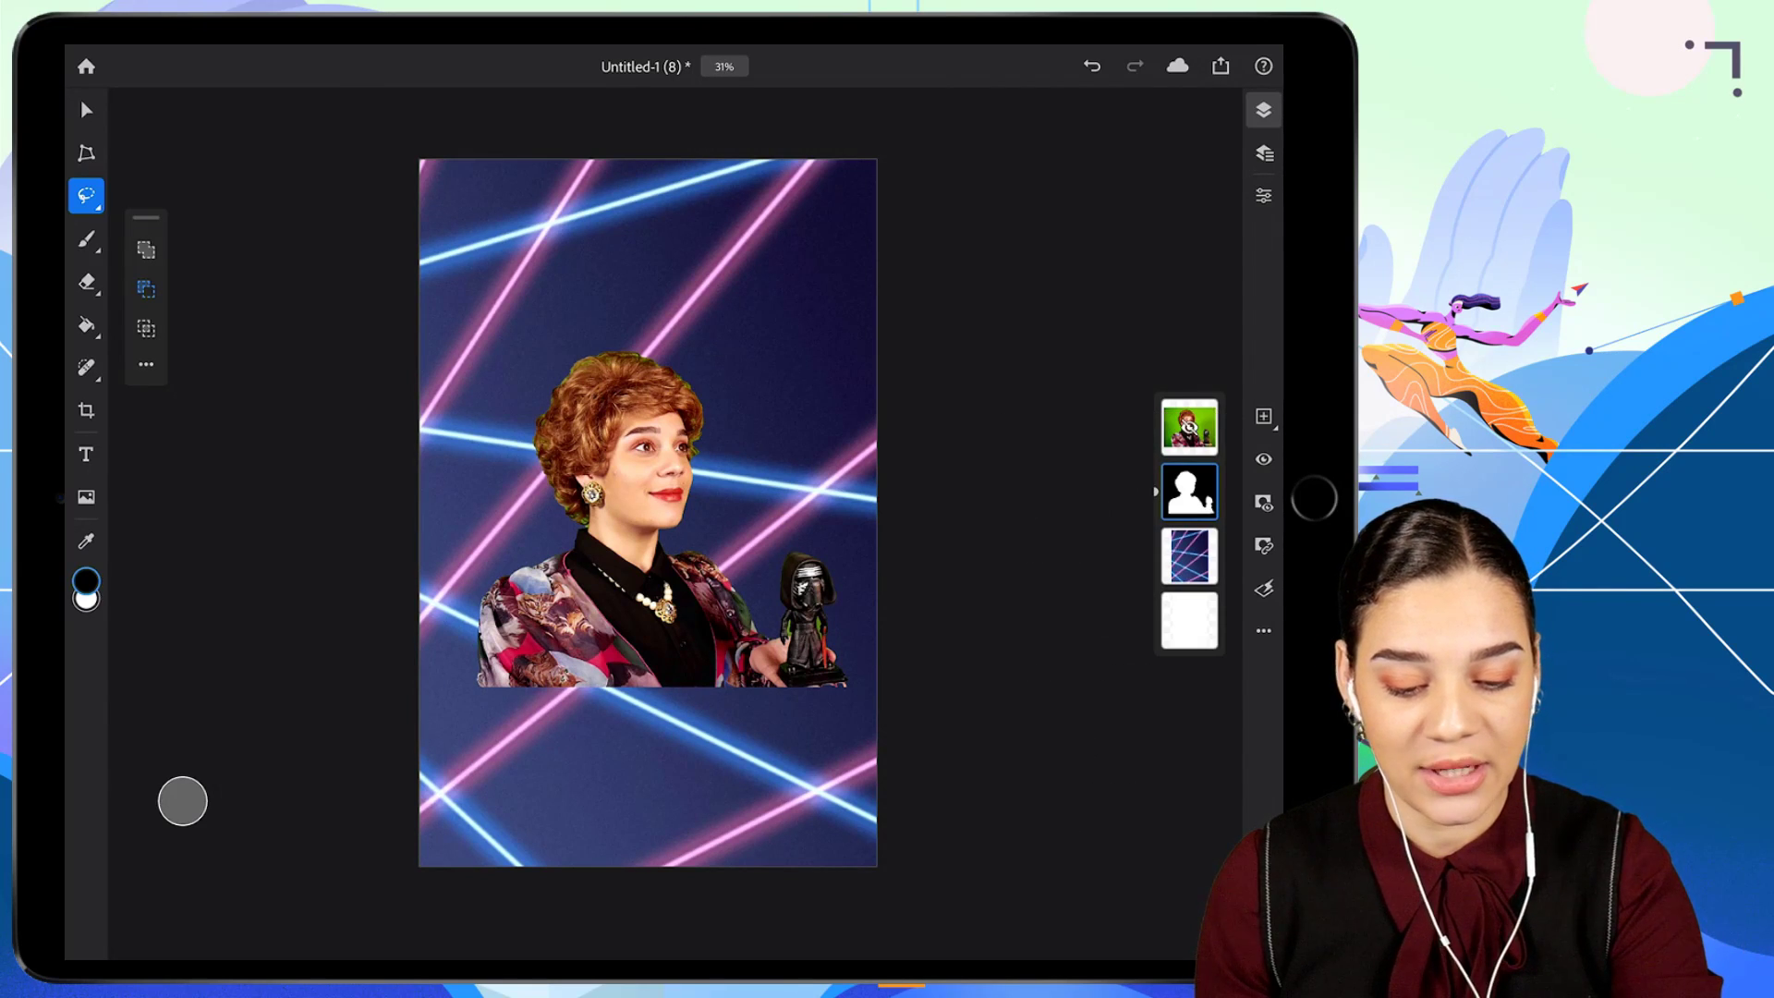
{"action": "left_click", "coordinate": [1263, 195]}
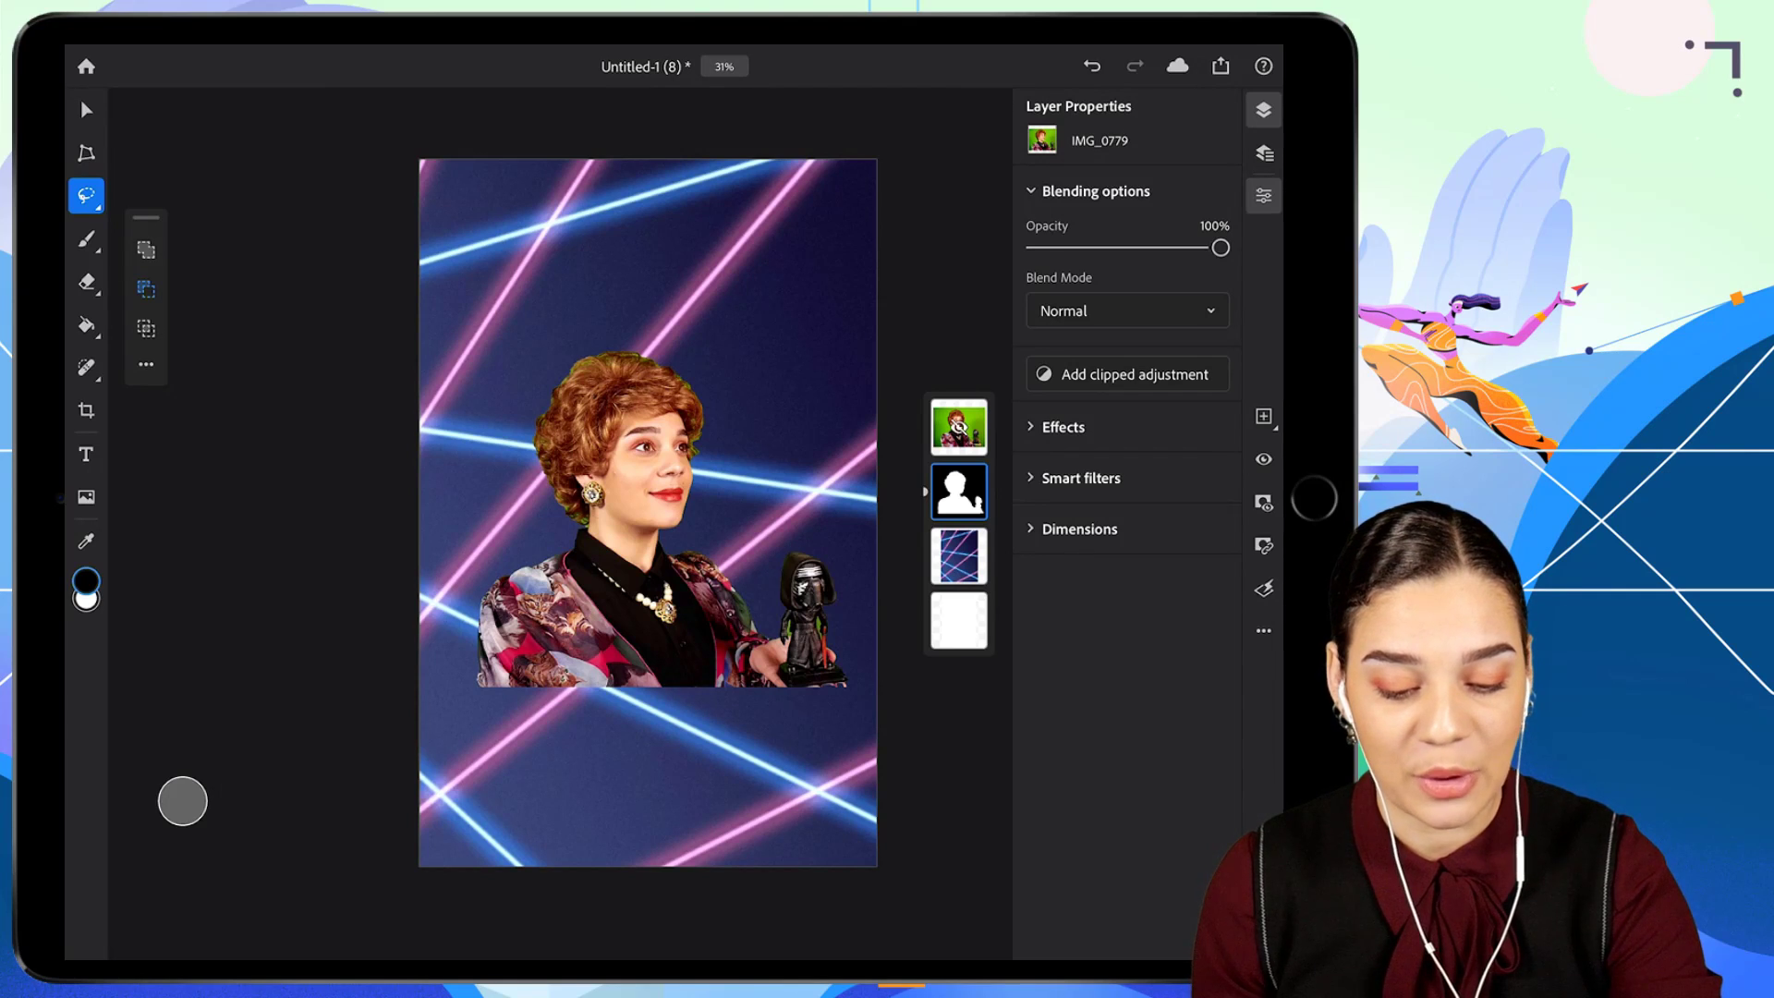
{"action": "left_click", "coordinate": [1263, 195]}
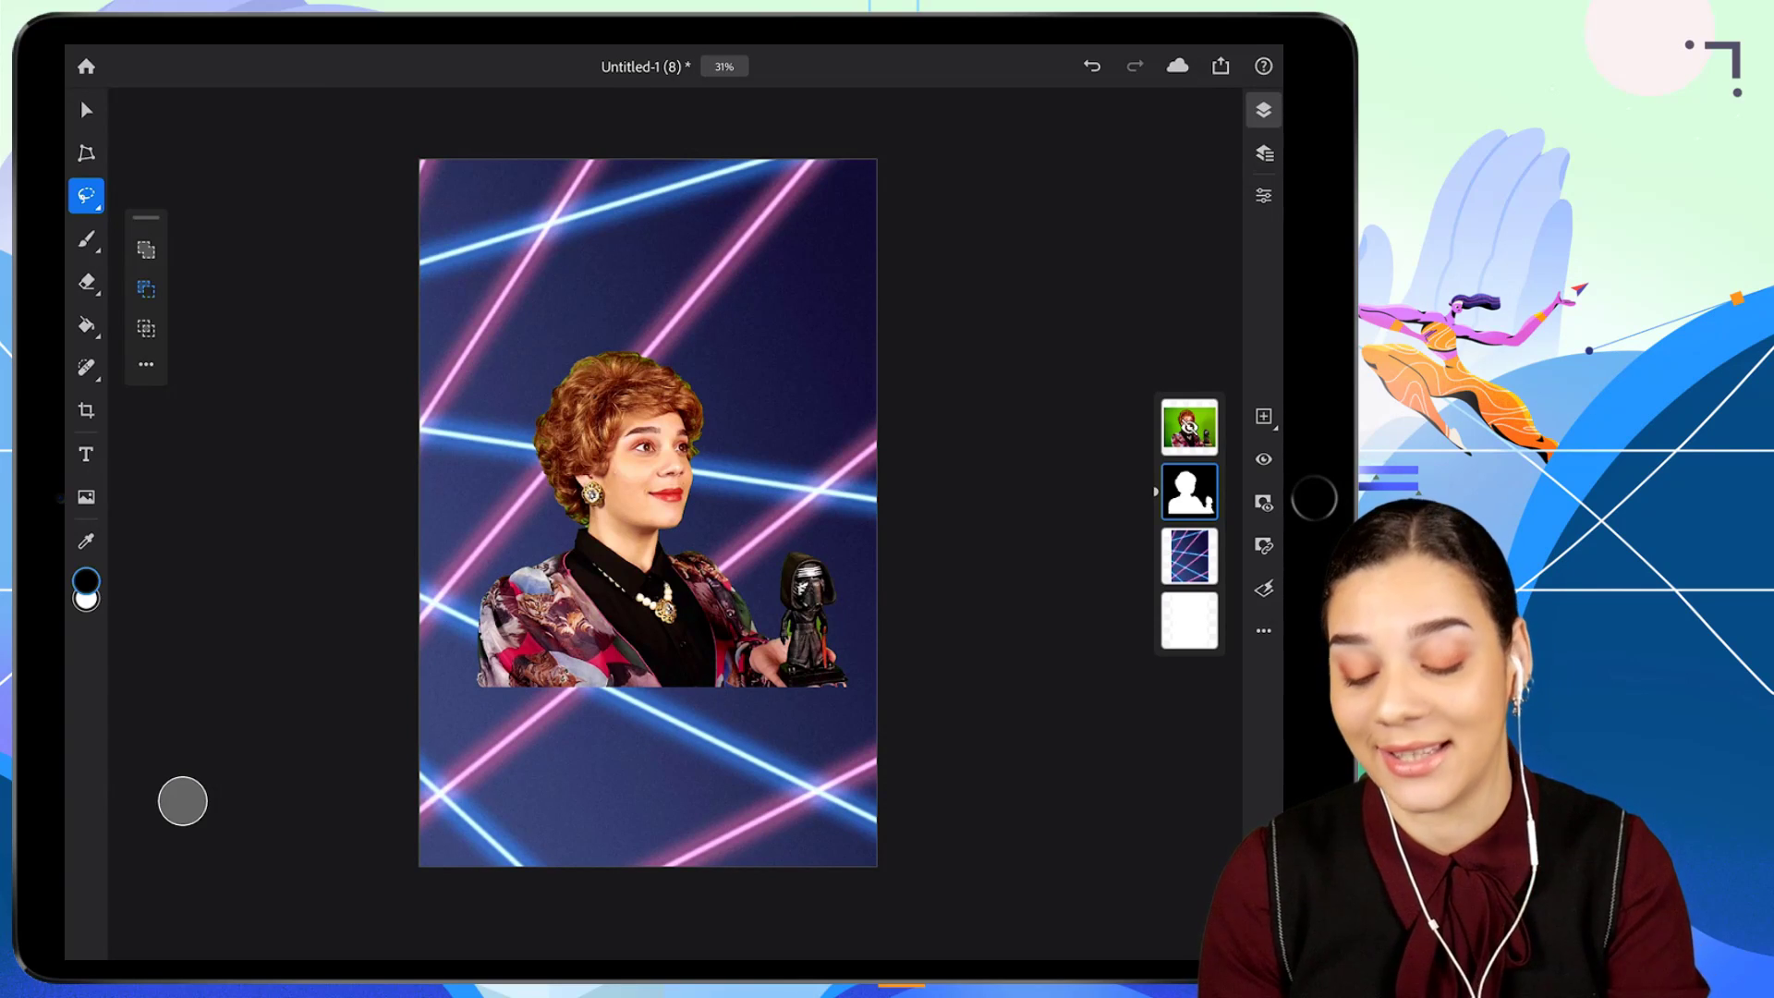
Enlarge the masked portrait with Transform and move it down so the jacket meets the canvas's lower edge.
{"action": "left_click", "coordinate": [86, 152]}
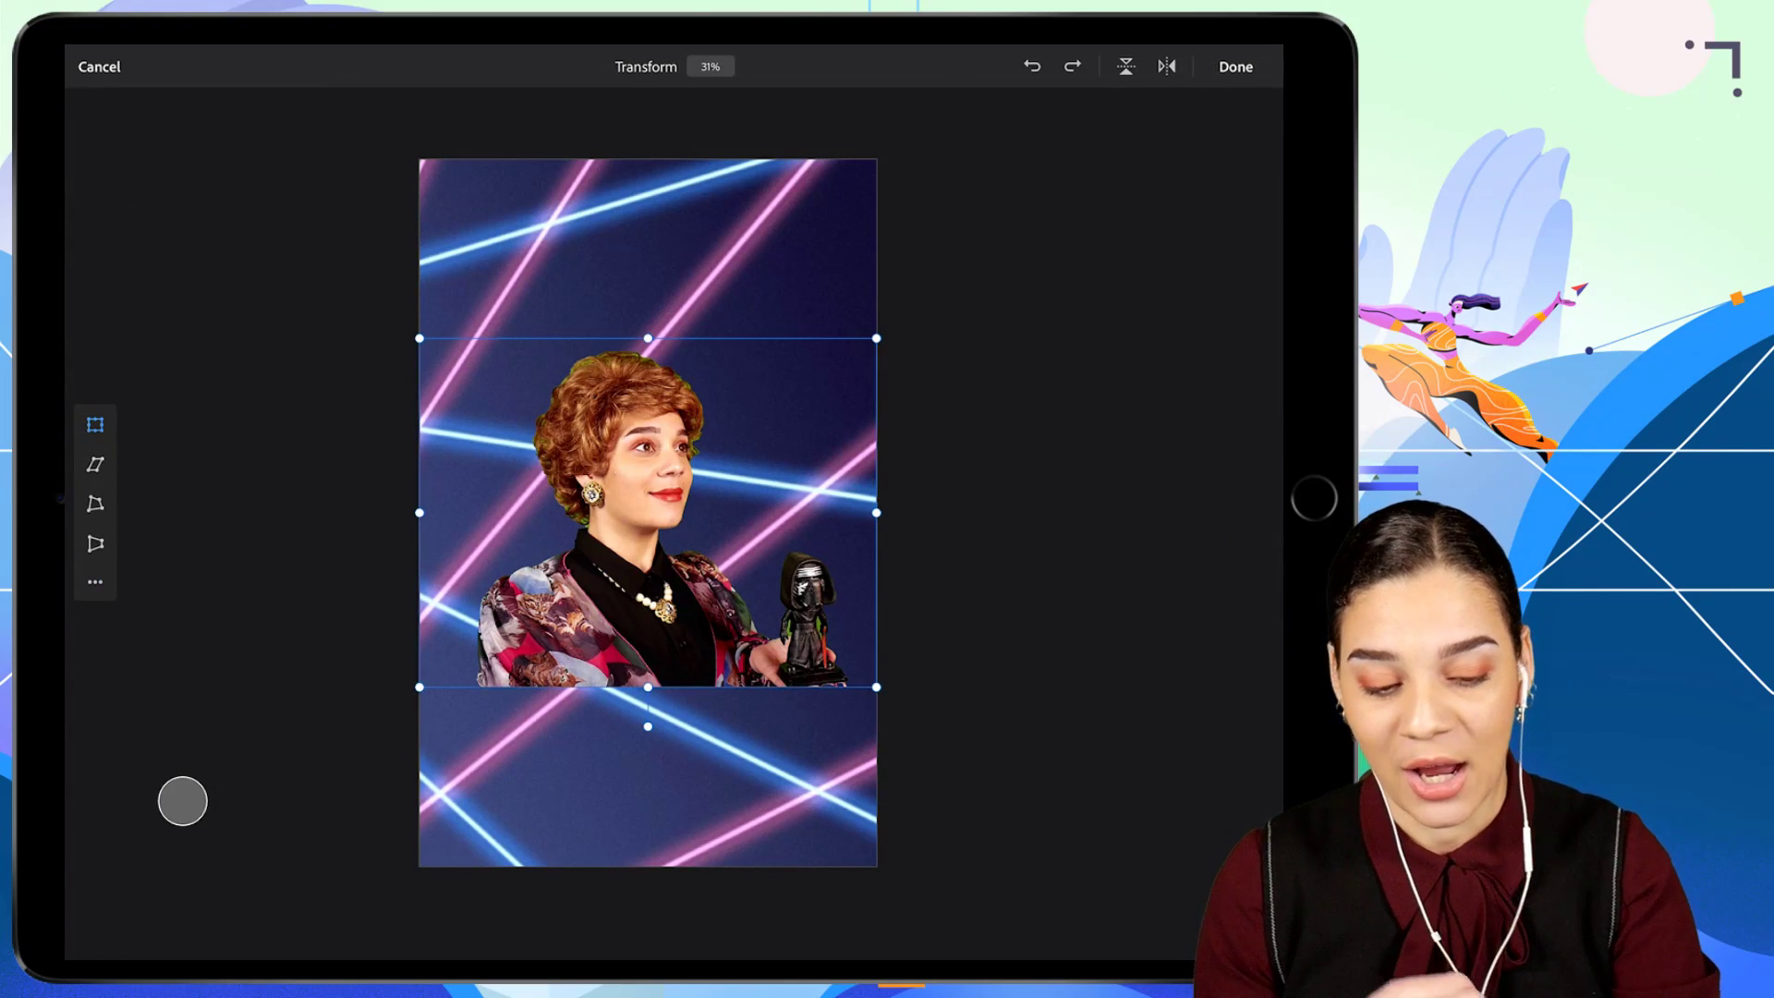
{"action": "left_click_drag", "start_coordinate": [420, 338], "coordinate": [256, 213]}
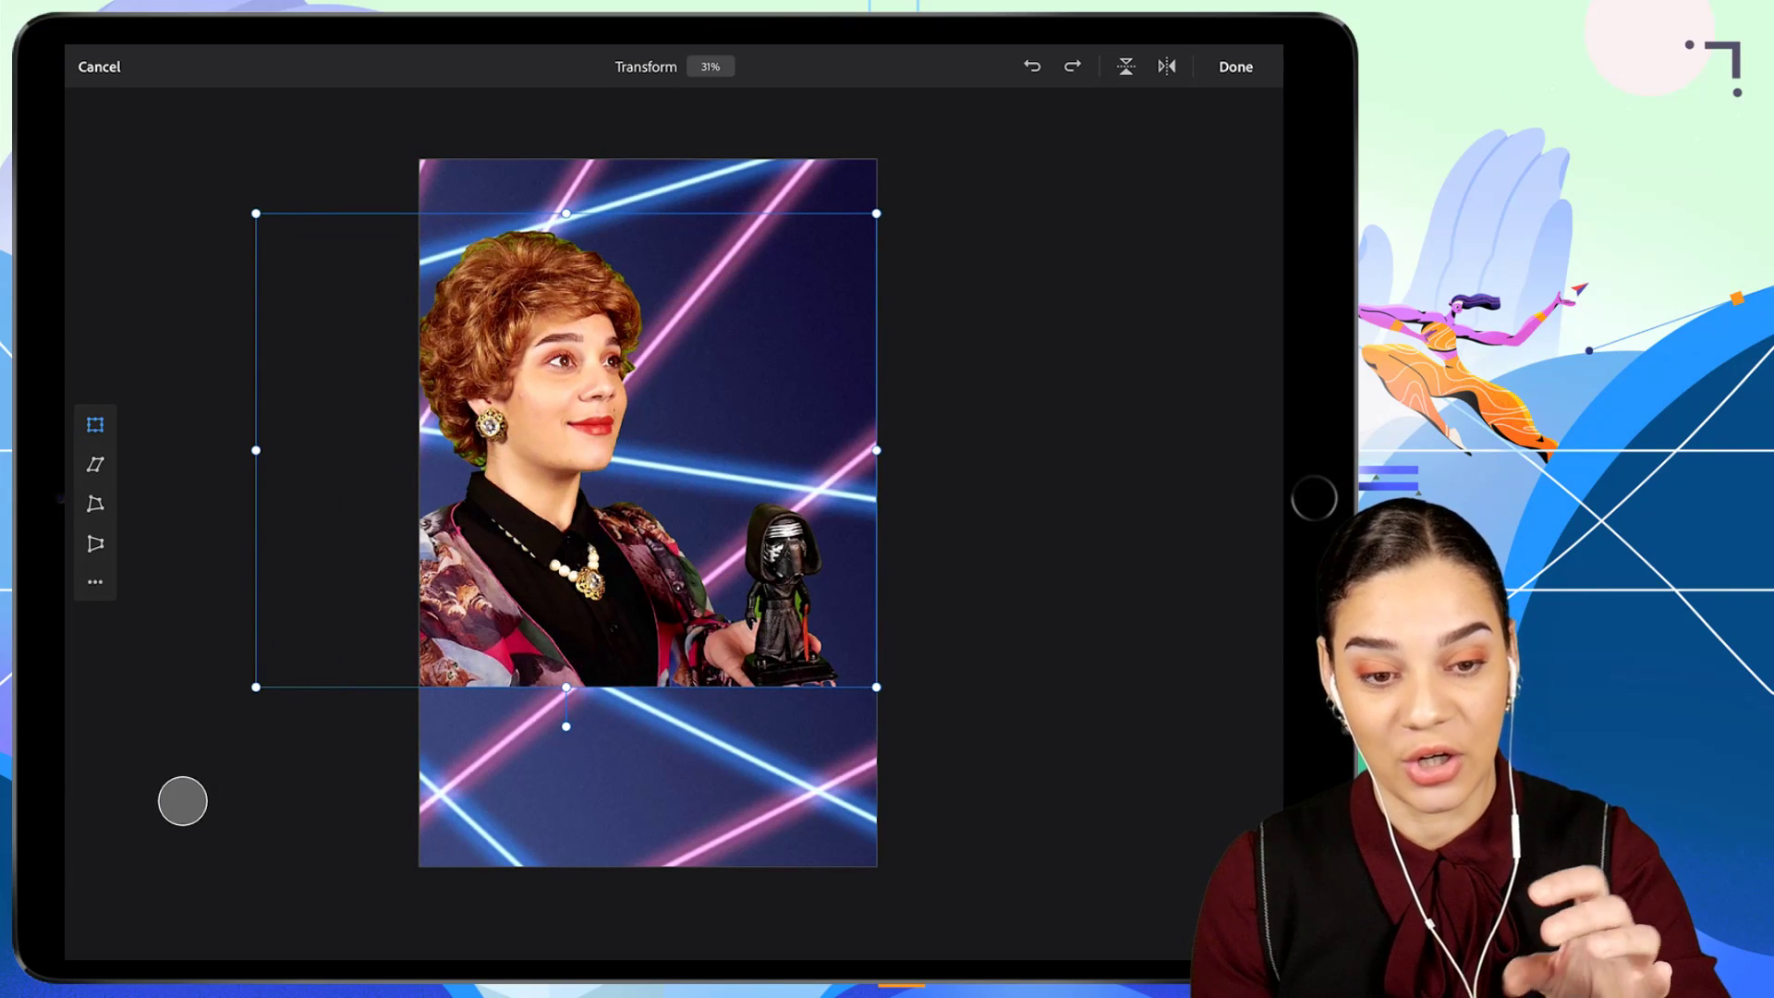
{"action": "left_click_drag", "start_coordinate": [565, 450], "coordinate": [607, 640]}
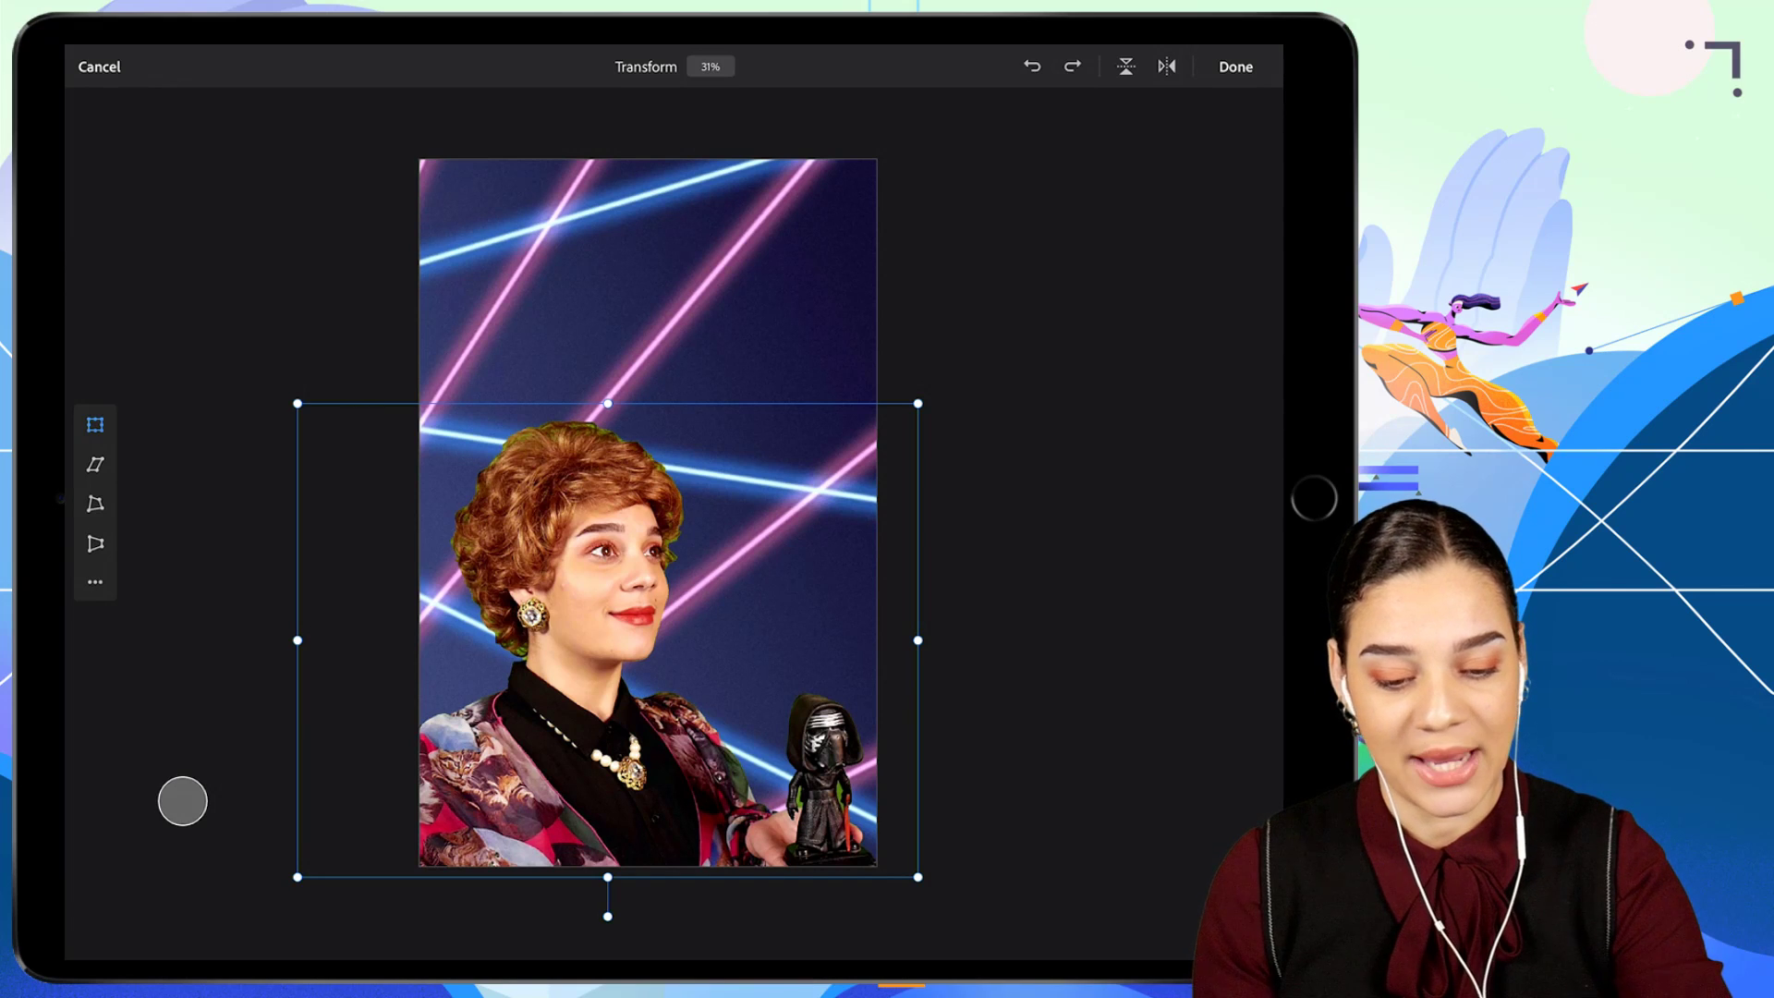
{"action": "left_click", "coordinate": [1236, 66]}
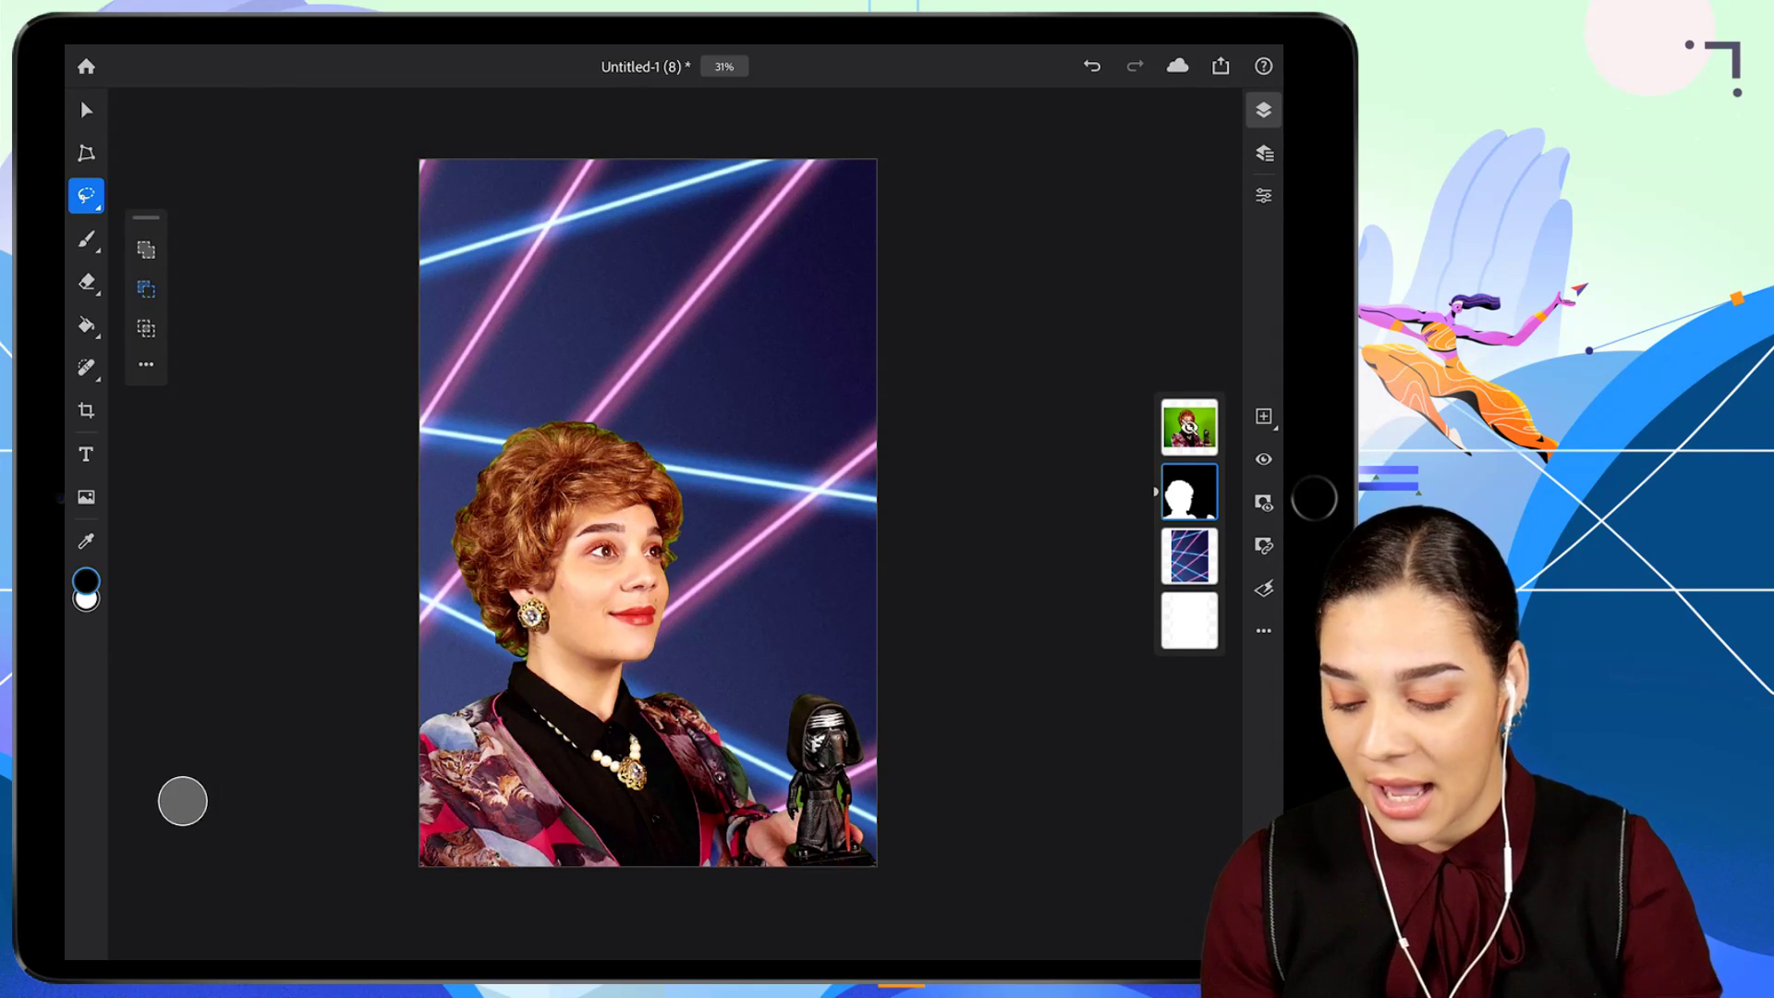
Paint black on the portrait's mask with a 24 px brush to remove the green fringe along the cheek and chin.
{"action": "key", "text": "b"}
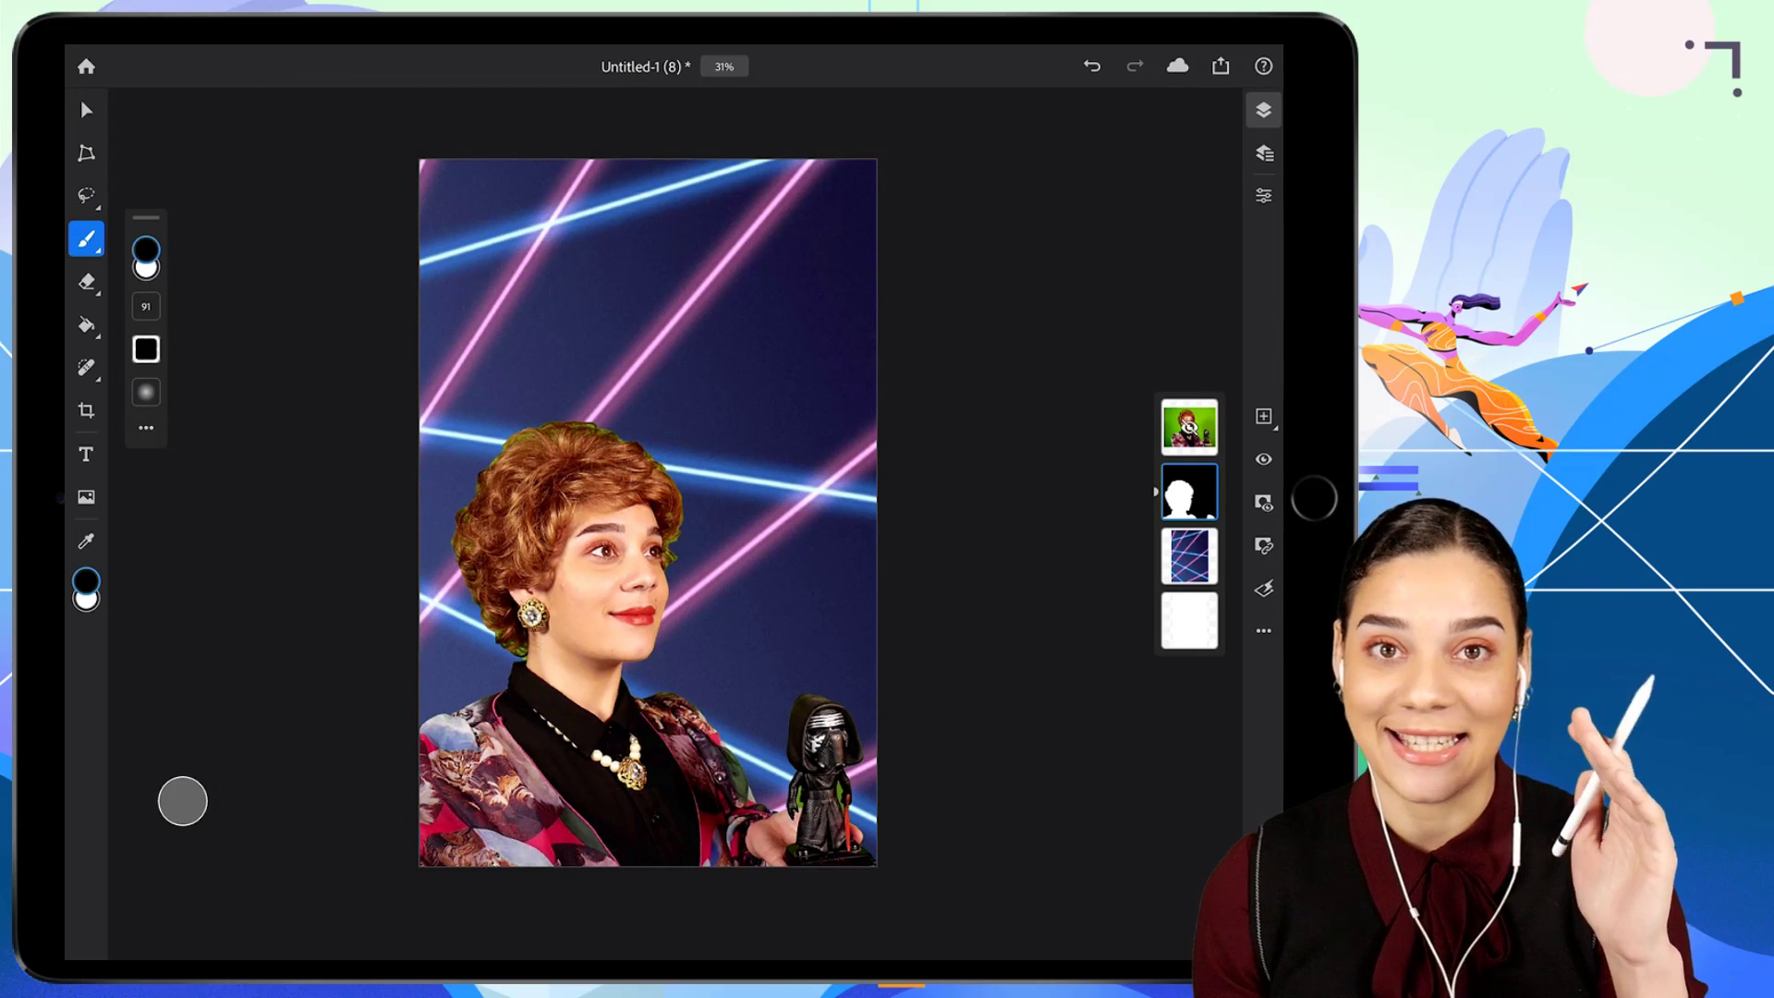
{"action": "scroll", "coordinate": [615, 574], "scroll_direction": "up", "scroll_amount": 5}
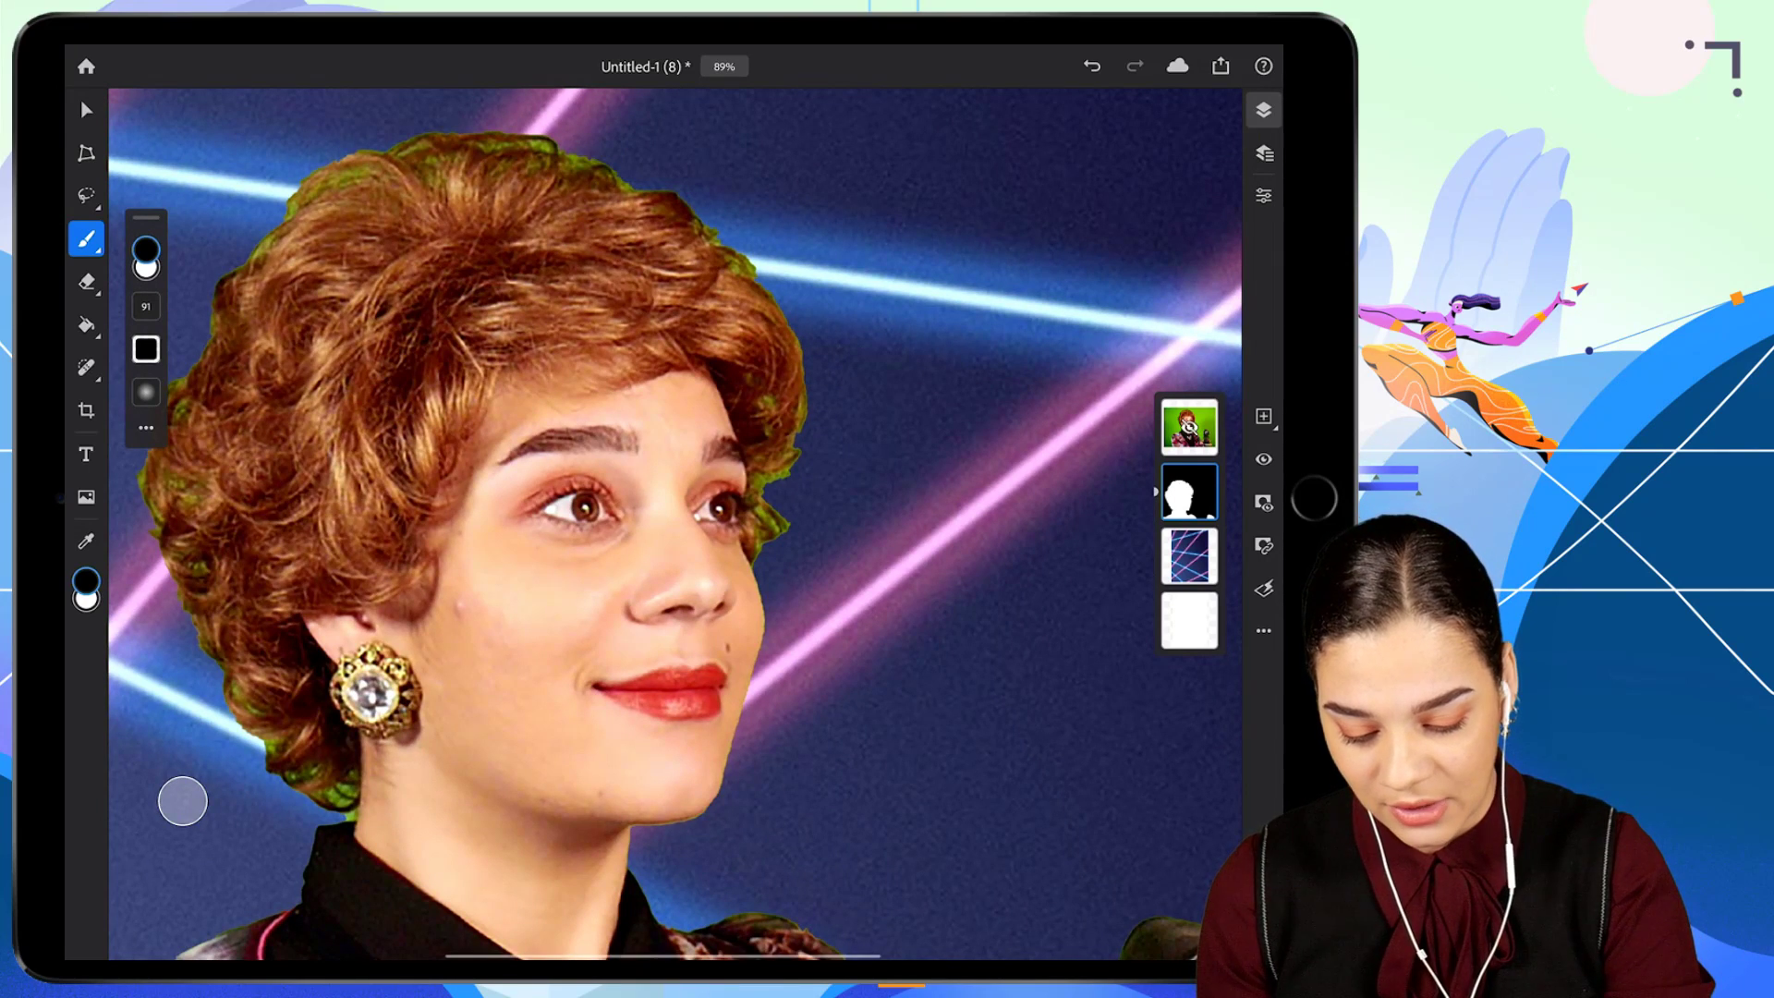
{"action": "key", "text": "ctrl+z"}
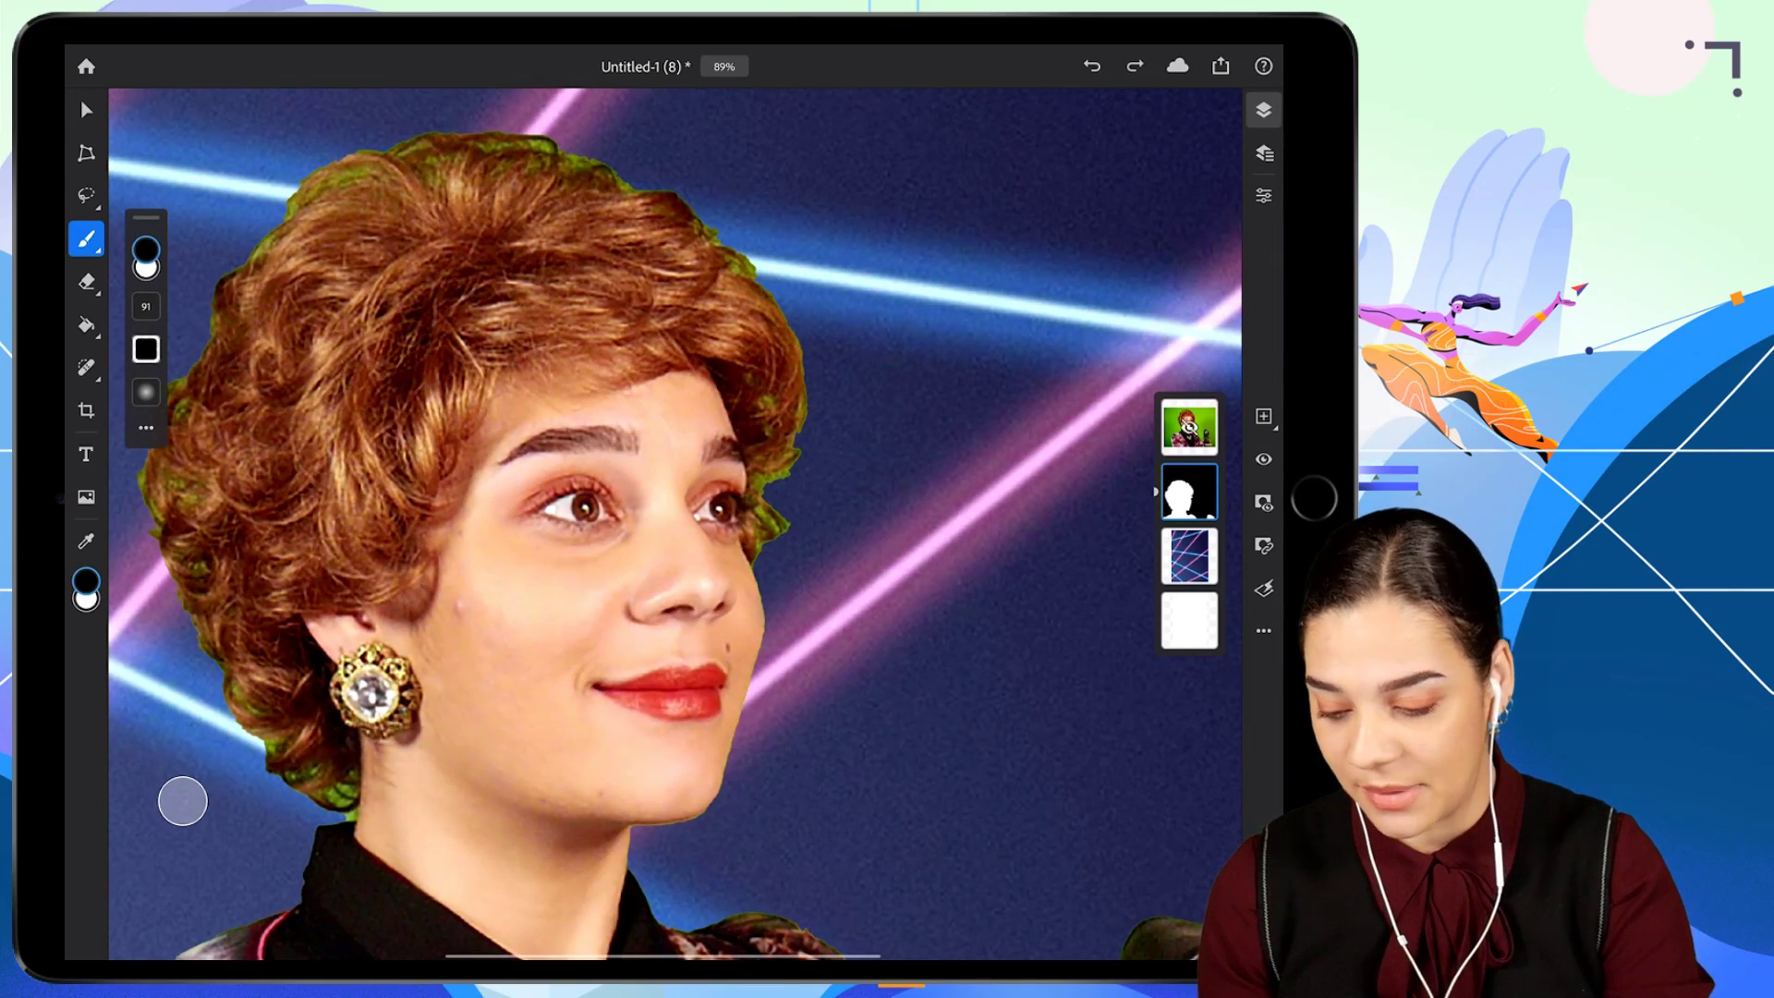
{"action": "left_click_drag", "start_coordinate": [146, 306], "coordinate": [146, 362]}
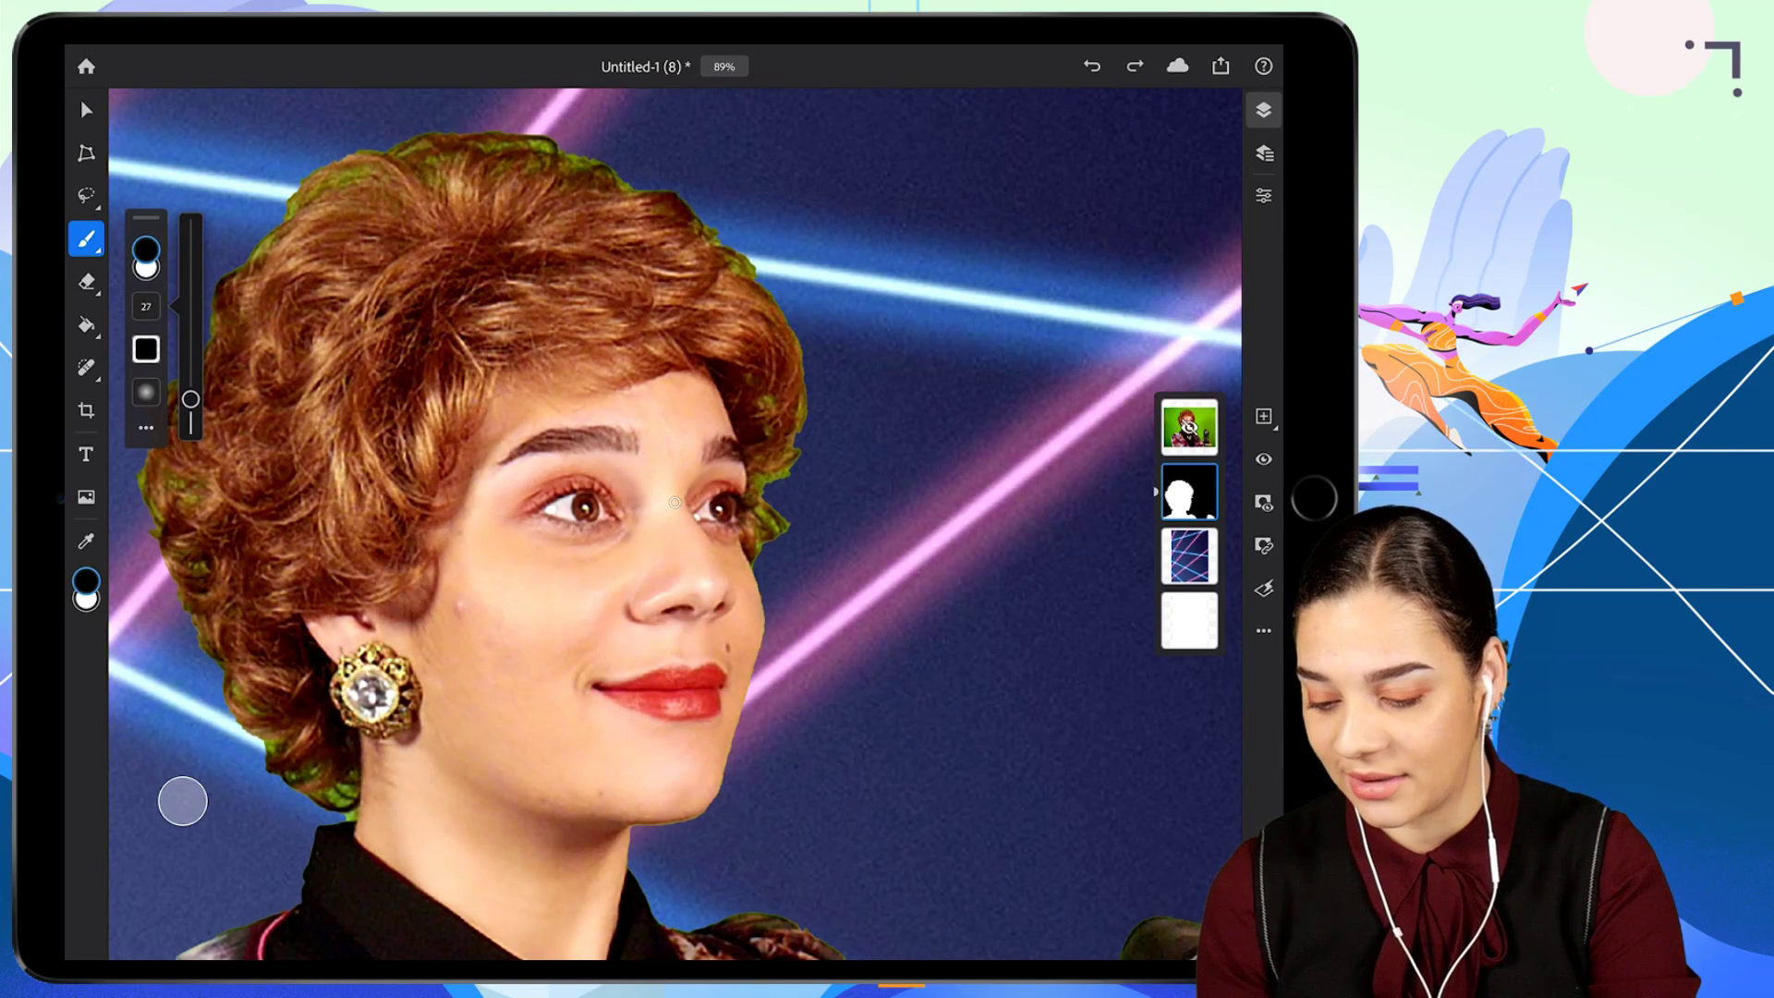
{"action": "scroll", "coordinate": [764, 791], "scroll_direction": "up", "scroll_amount": 5}
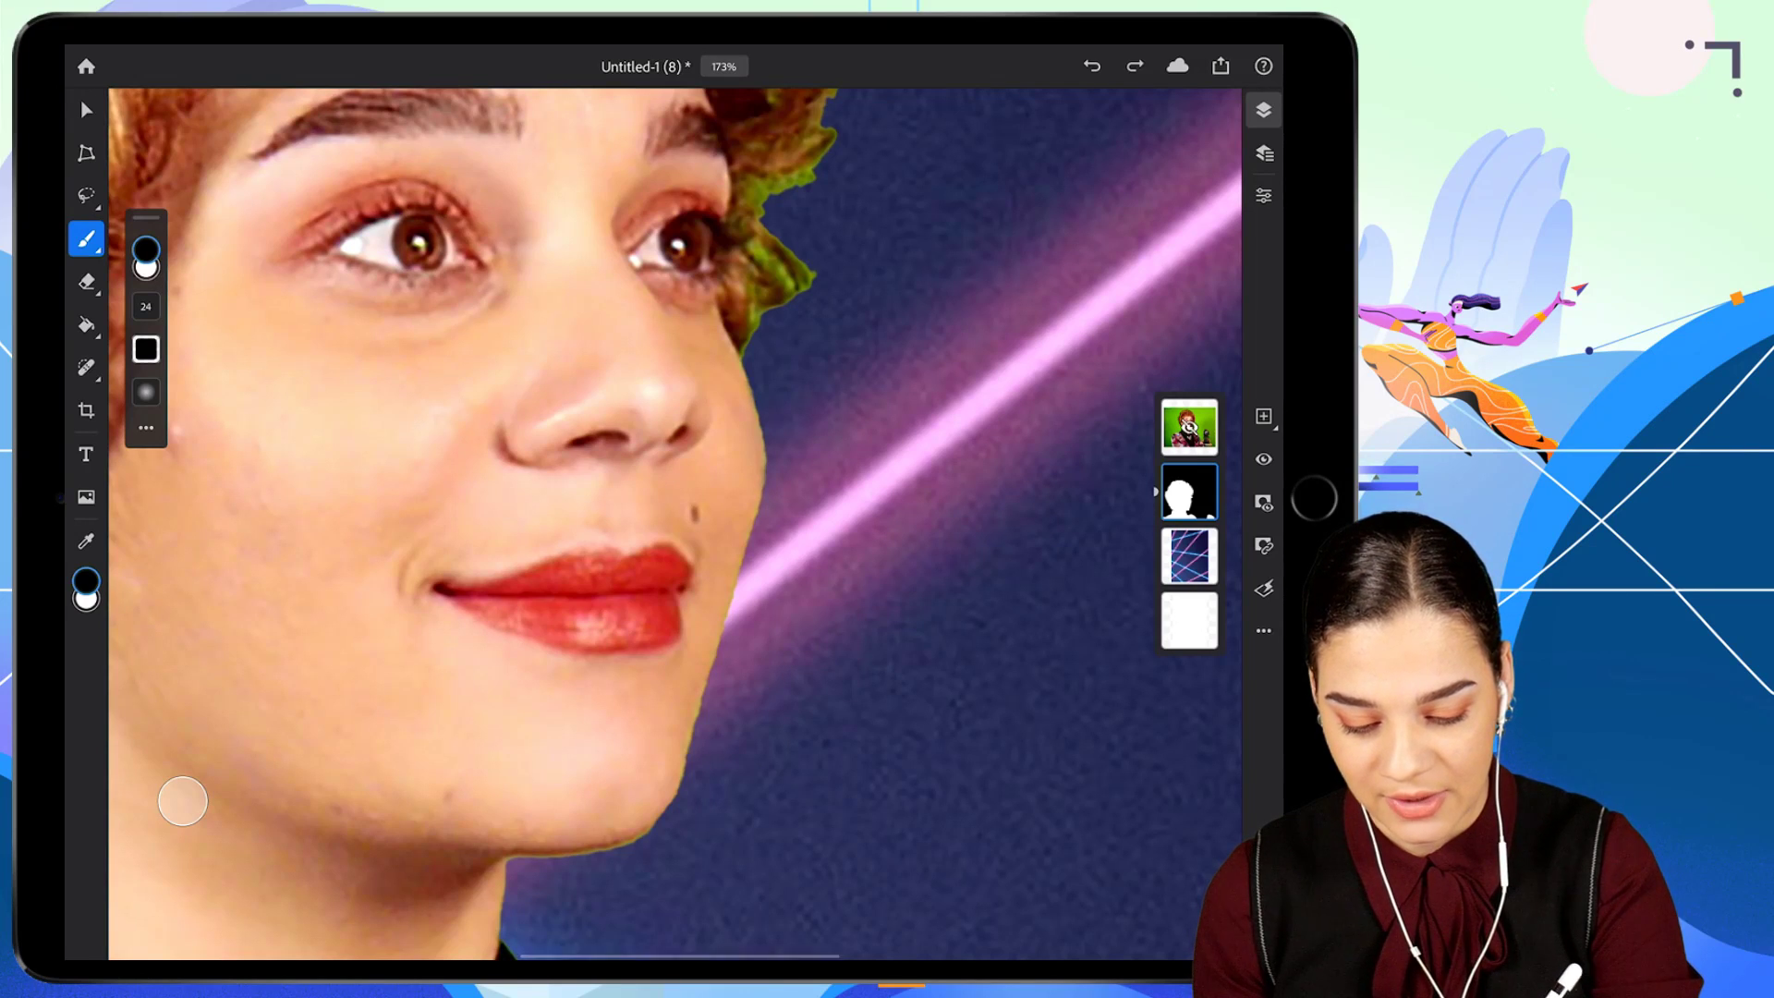
{"action": "left_click_drag", "start_coordinate": [745, 583], "coordinate": [684, 802]}
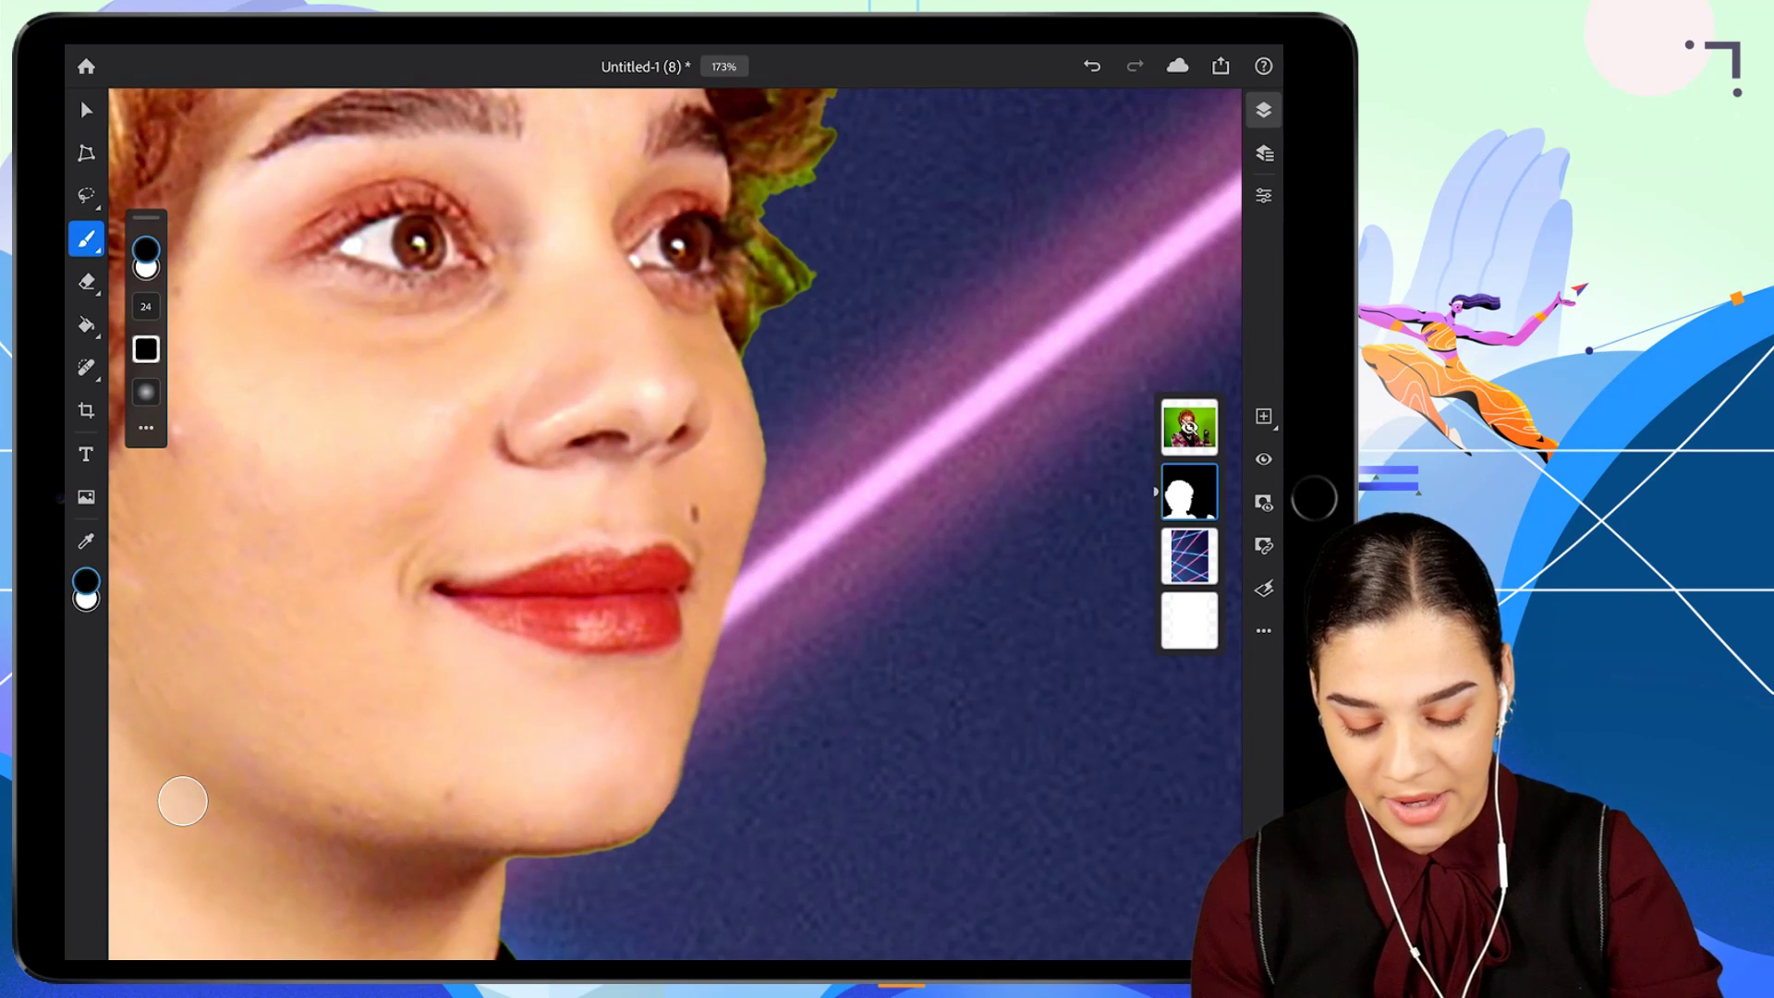
Mask out the green gaps between the figurine's arms and body with a 13 px black brush.
{"action": "scroll", "coordinate": [628, 398], "scroll_direction": "down", "scroll_amount": 5}
{"action": "scroll", "coordinate": [934, 702], "scroll_direction": "up", "scroll_amount": 10}
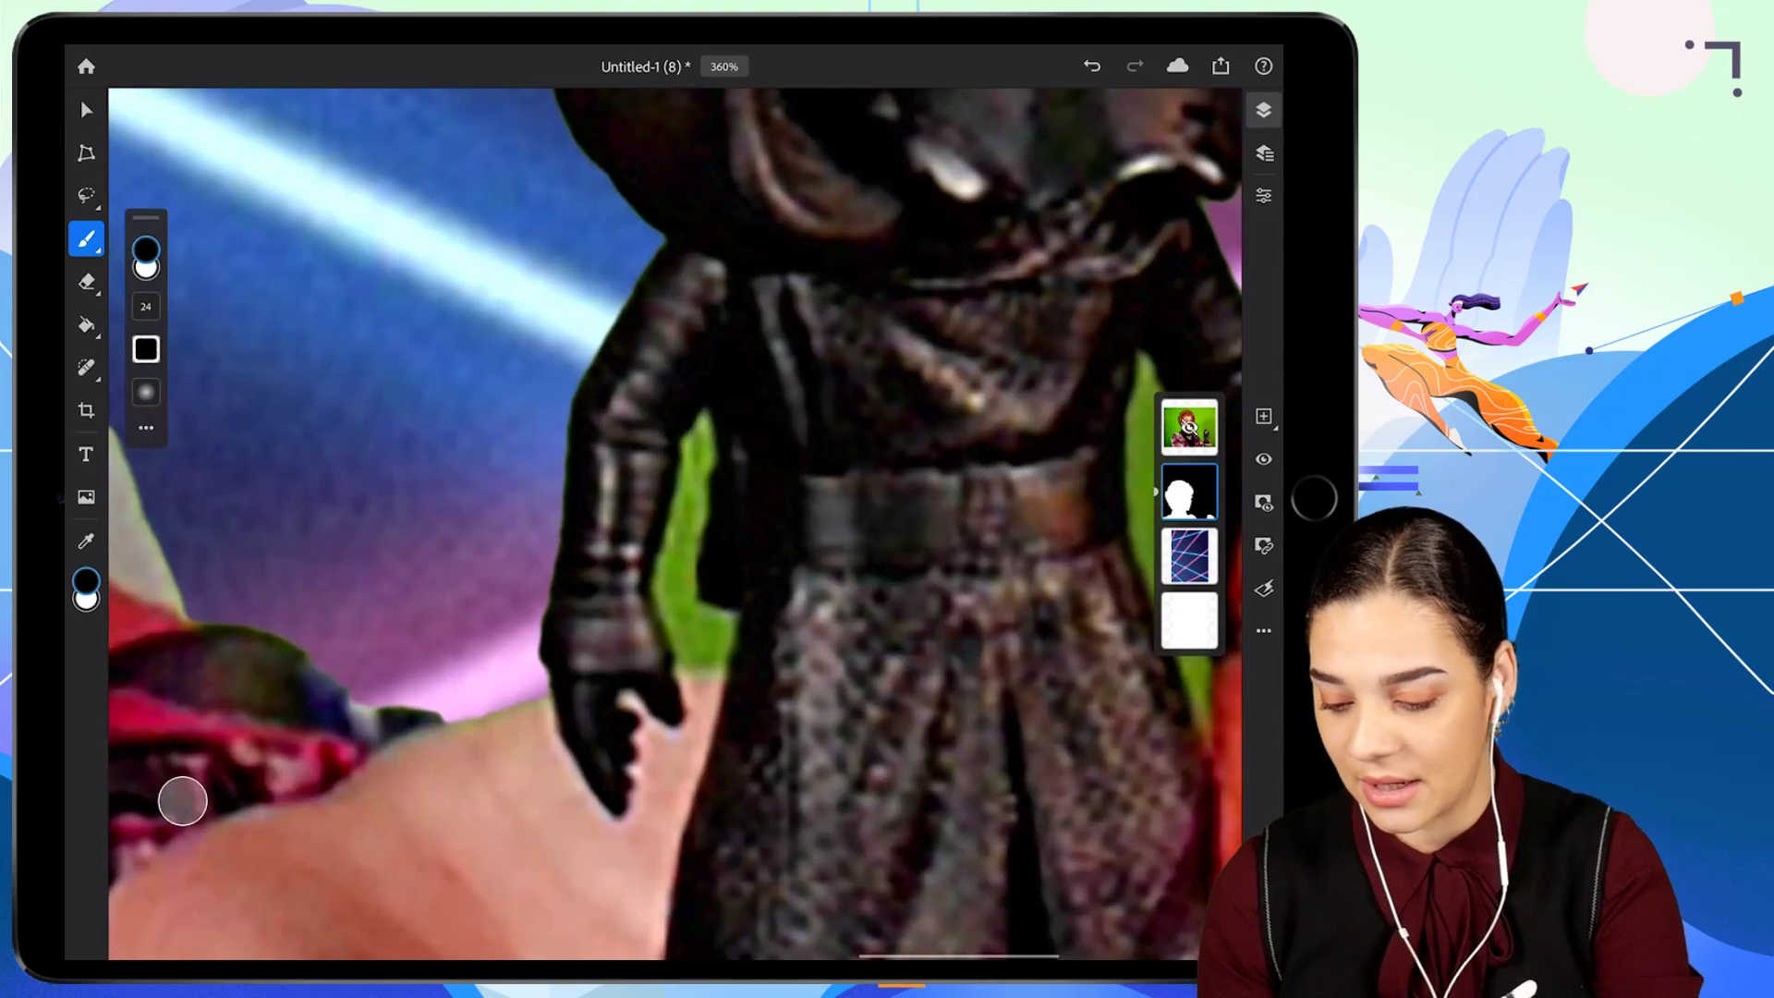
{"action": "left_click", "coordinate": [146, 306]}
{"action": "left_click_drag", "start_coordinate": [191, 403], "coordinate": [190, 413]}
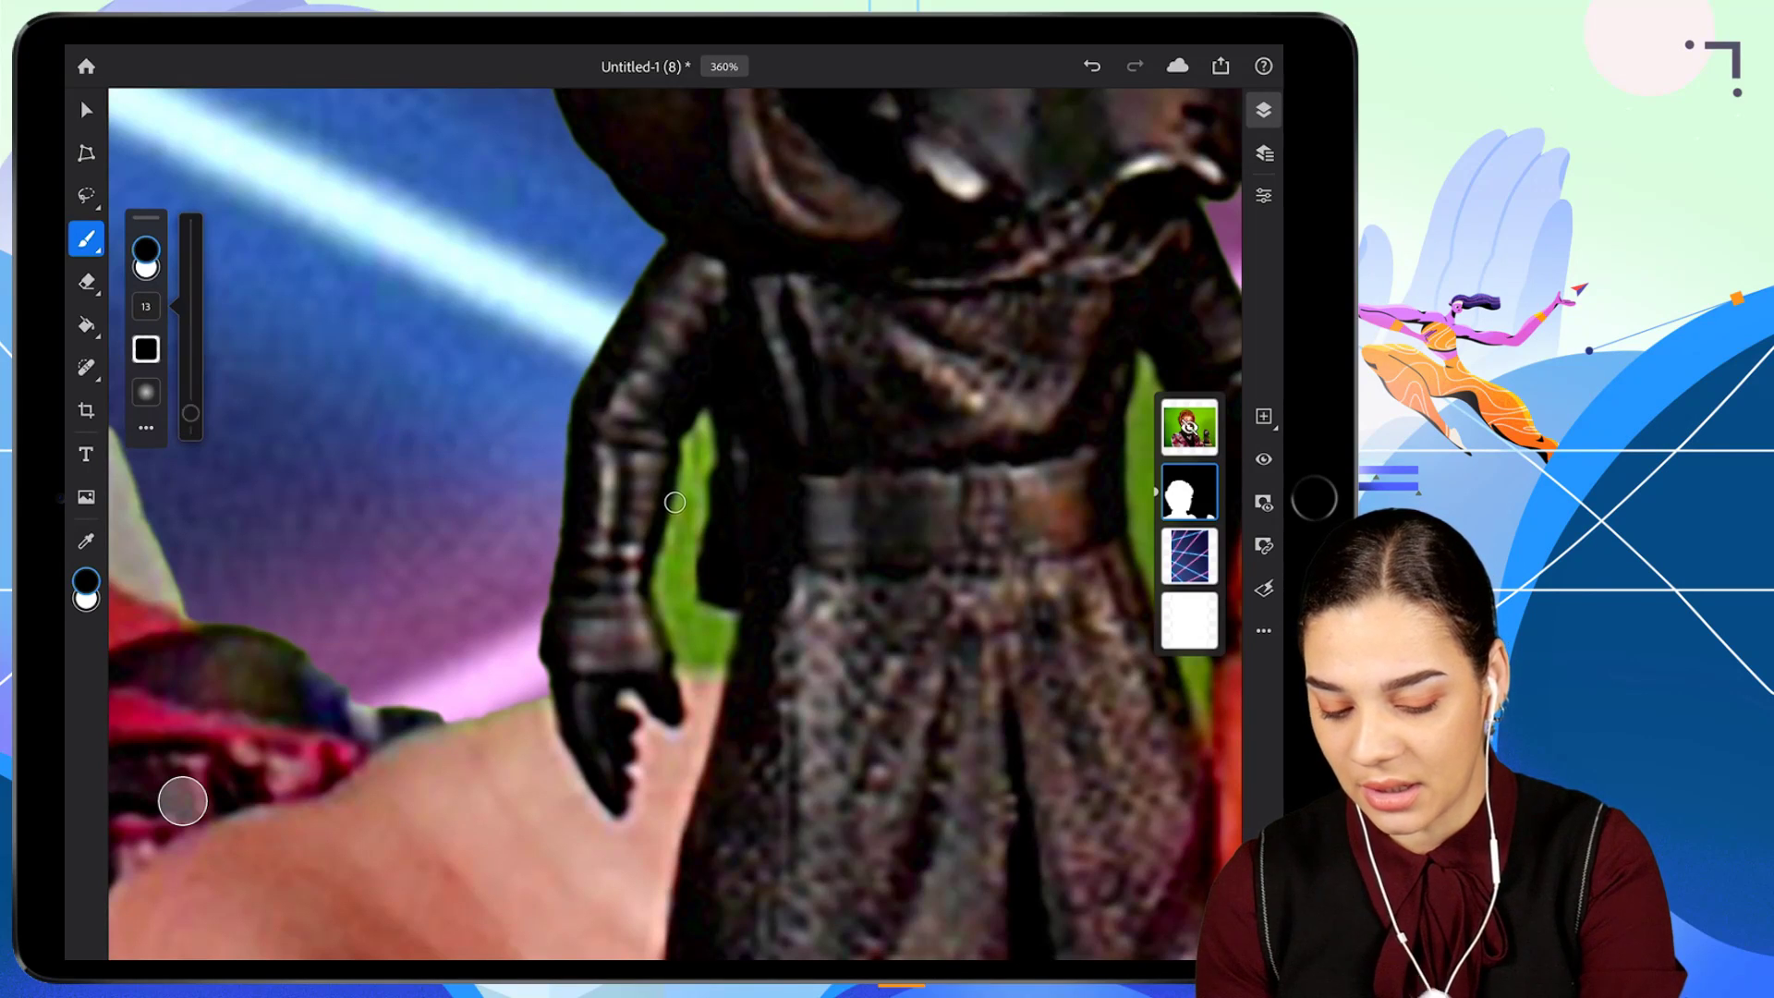
{"action": "mouse_move", "coordinate": [696, 500]}
{"action": "left_mouse_down"}
{"action": "mouse_move", "coordinate": [687, 447]}
{"action": "mouse_move", "coordinate": [708, 495]}
{"action": "mouse_move", "coordinate": [661, 596]}
{"action": "mouse_move", "coordinate": [673, 628]}
{"action": "mouse_move", "coordinate": [706, 614]}
{"action": "mouse_move", "coordinate": [724, 655]}
{"action": "mouse_move", "coordinate": [690, 592]}
{"action": "mouse_move", "coordinate": [696, 555]}
{"action": "left_mouse_up"}
{"action": "scroll", "coordinate": [674, 522], "scroll_direction": "down", "scroll_amount": 3}
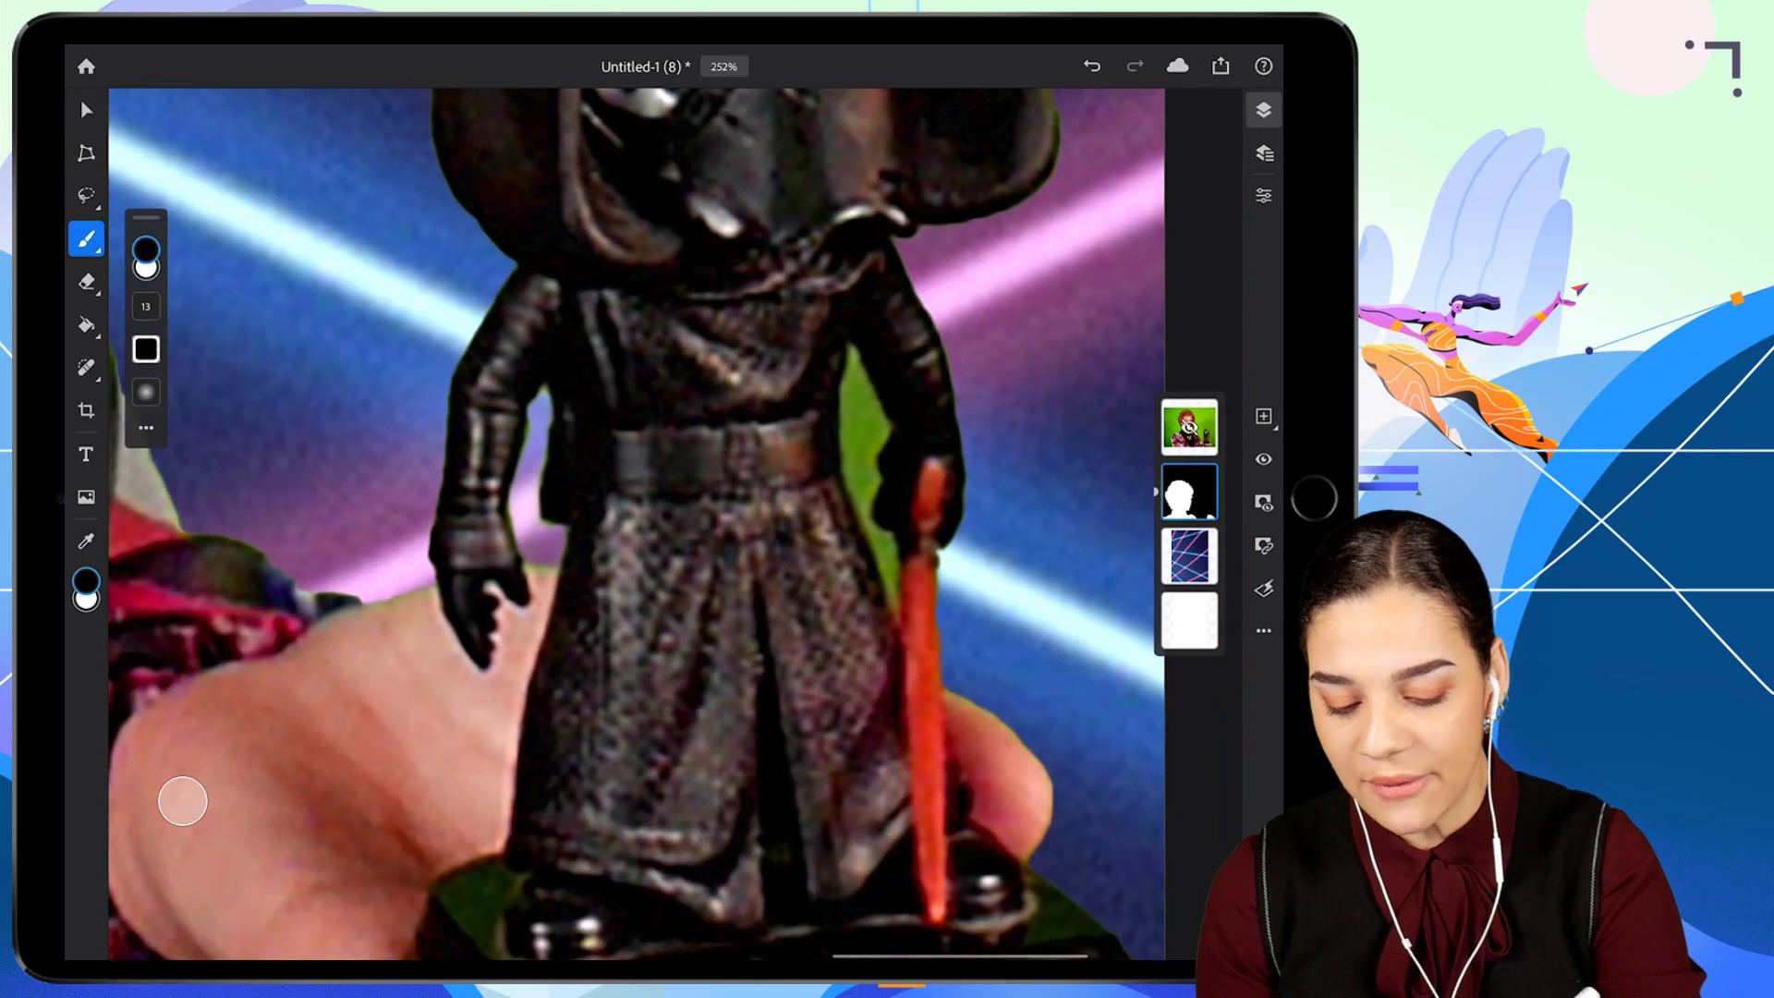
{"action": "scroll", "coordinate": [1017, 586], "scroll_direction": "up", "scroll_amount": 3}
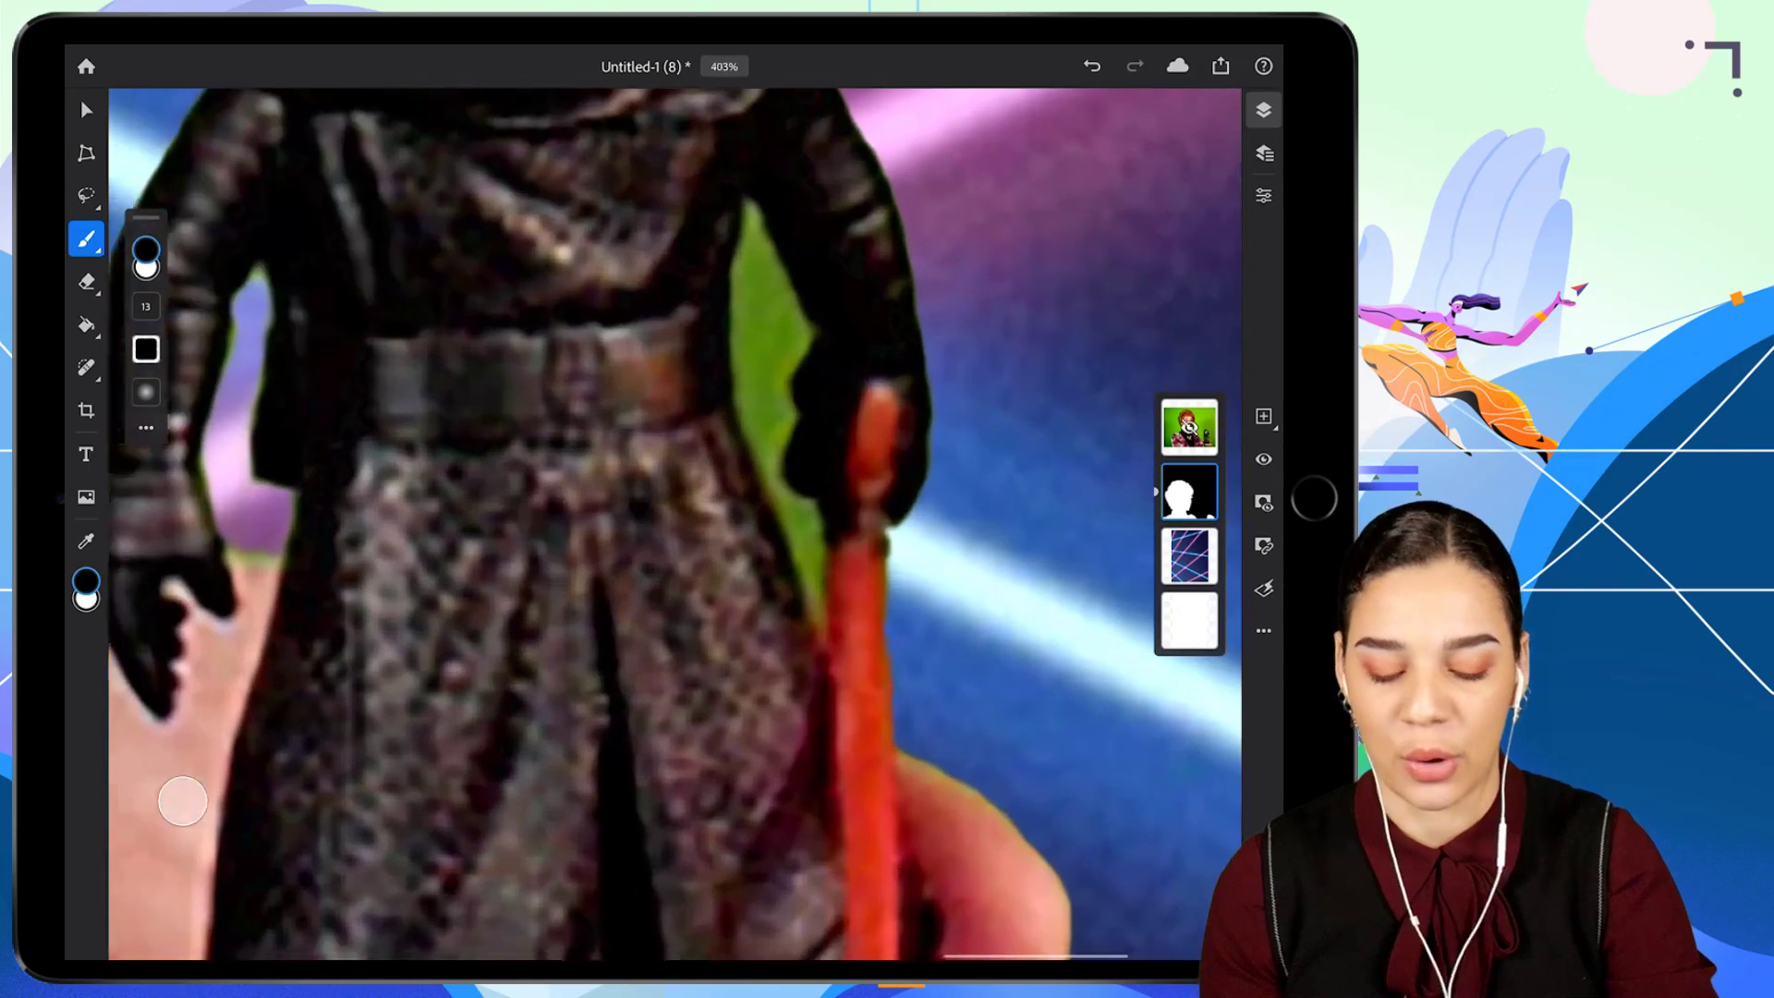
{"action": "mouse_move", "coordinate": [723, 189]}
{"action": "left_mouse_down"}
{"action": "mouse_move", "coordinate": [721, 165]}
{"action": "mouse_move", "coordinate": [719, 346]}
{"action": "mouse_move", "coordinate": [741, 286]}
{"action": "mouse_move", "coordinate": [760, 315]}
{"action": "mouse_move", "coordinate": [744, 220]}
{"action": "left_mouse_up"}
{"action": "mouse_move", "coordinate": [774, 319]}
{"action": "left_mouse_down"}
{"action": "mouse_move", "coordinate": [719, 414]}
{"action": "mouse_move", "coordinate": [745, 420]}
{"action": "mouse_move", "coordinate": [761, 366]}
{"action": "left_mouse_up"}
{"action": "mouse_move", "coordinate": [730, 425]}
{"action": "left_mouse_down"}
{"action": "mouse_move", "coordinate": [793, 533]}
{"action": "mouse_move", "coordinate": [728, 423]}
{"action": "left_mouse_up"}
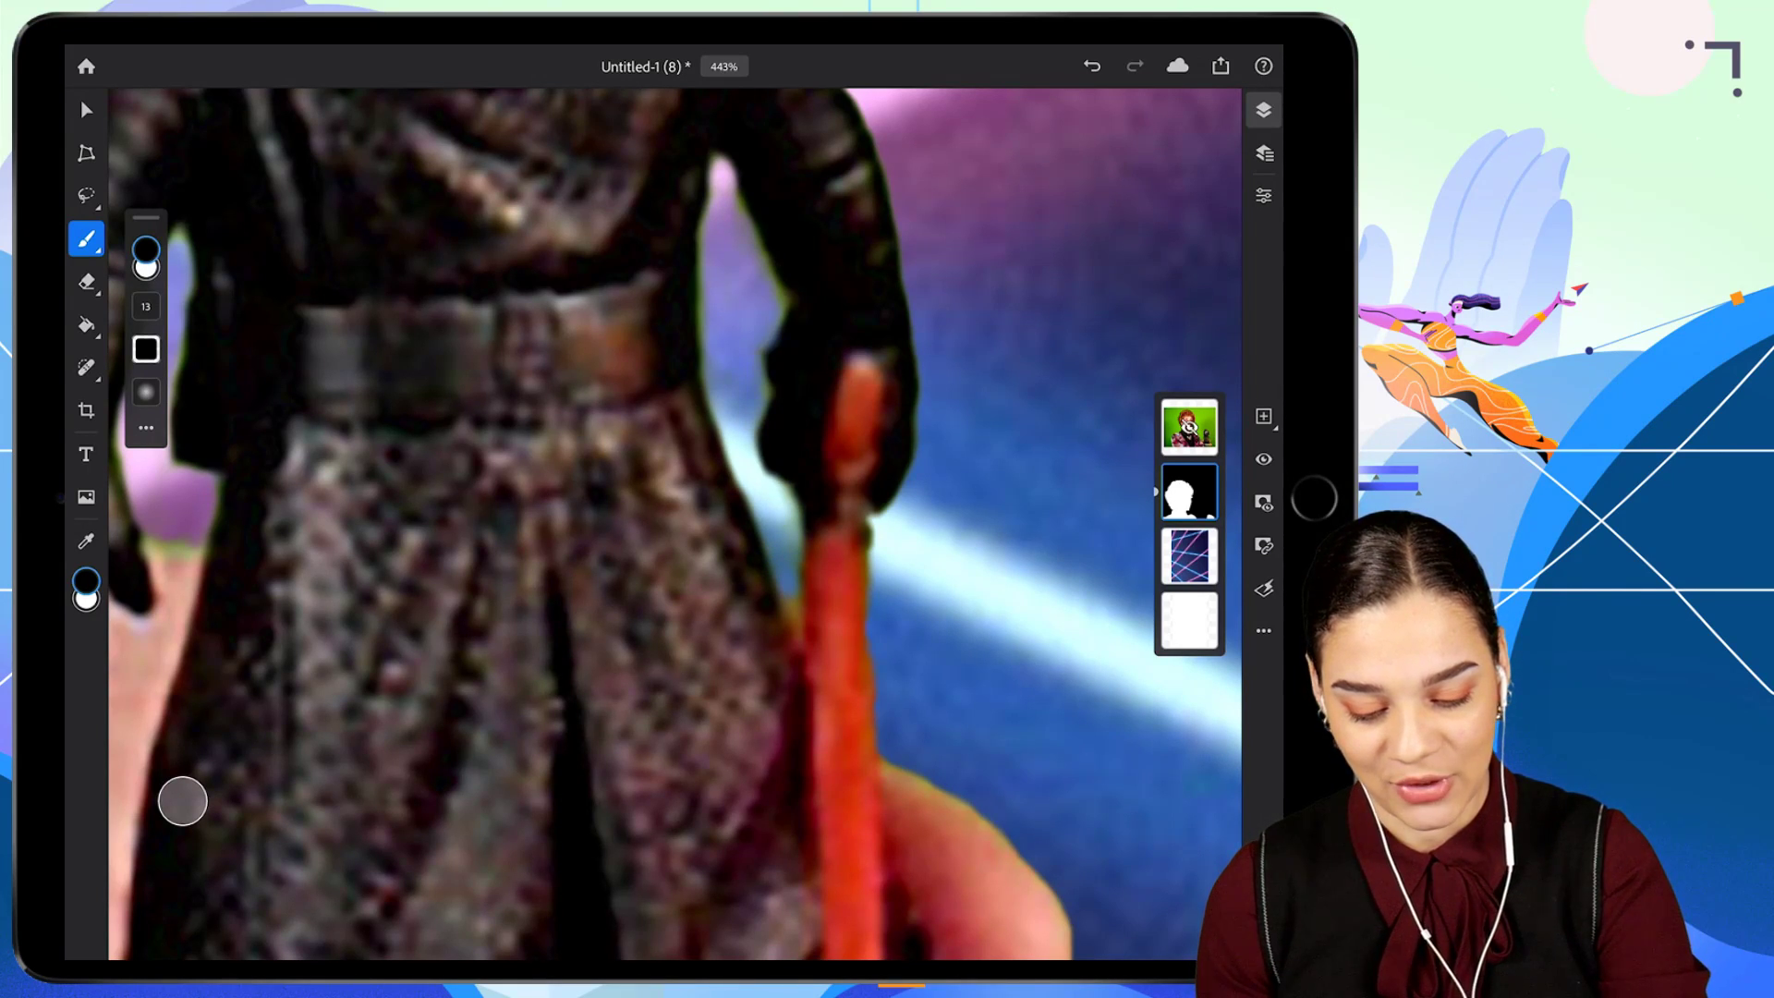
Load the portrait's mask as a selection and add an empty layer above the portrait.
{"action": "scroll", "coordinate": [674, 524], "scroll_direction": "down", "scroll_amount": 10}
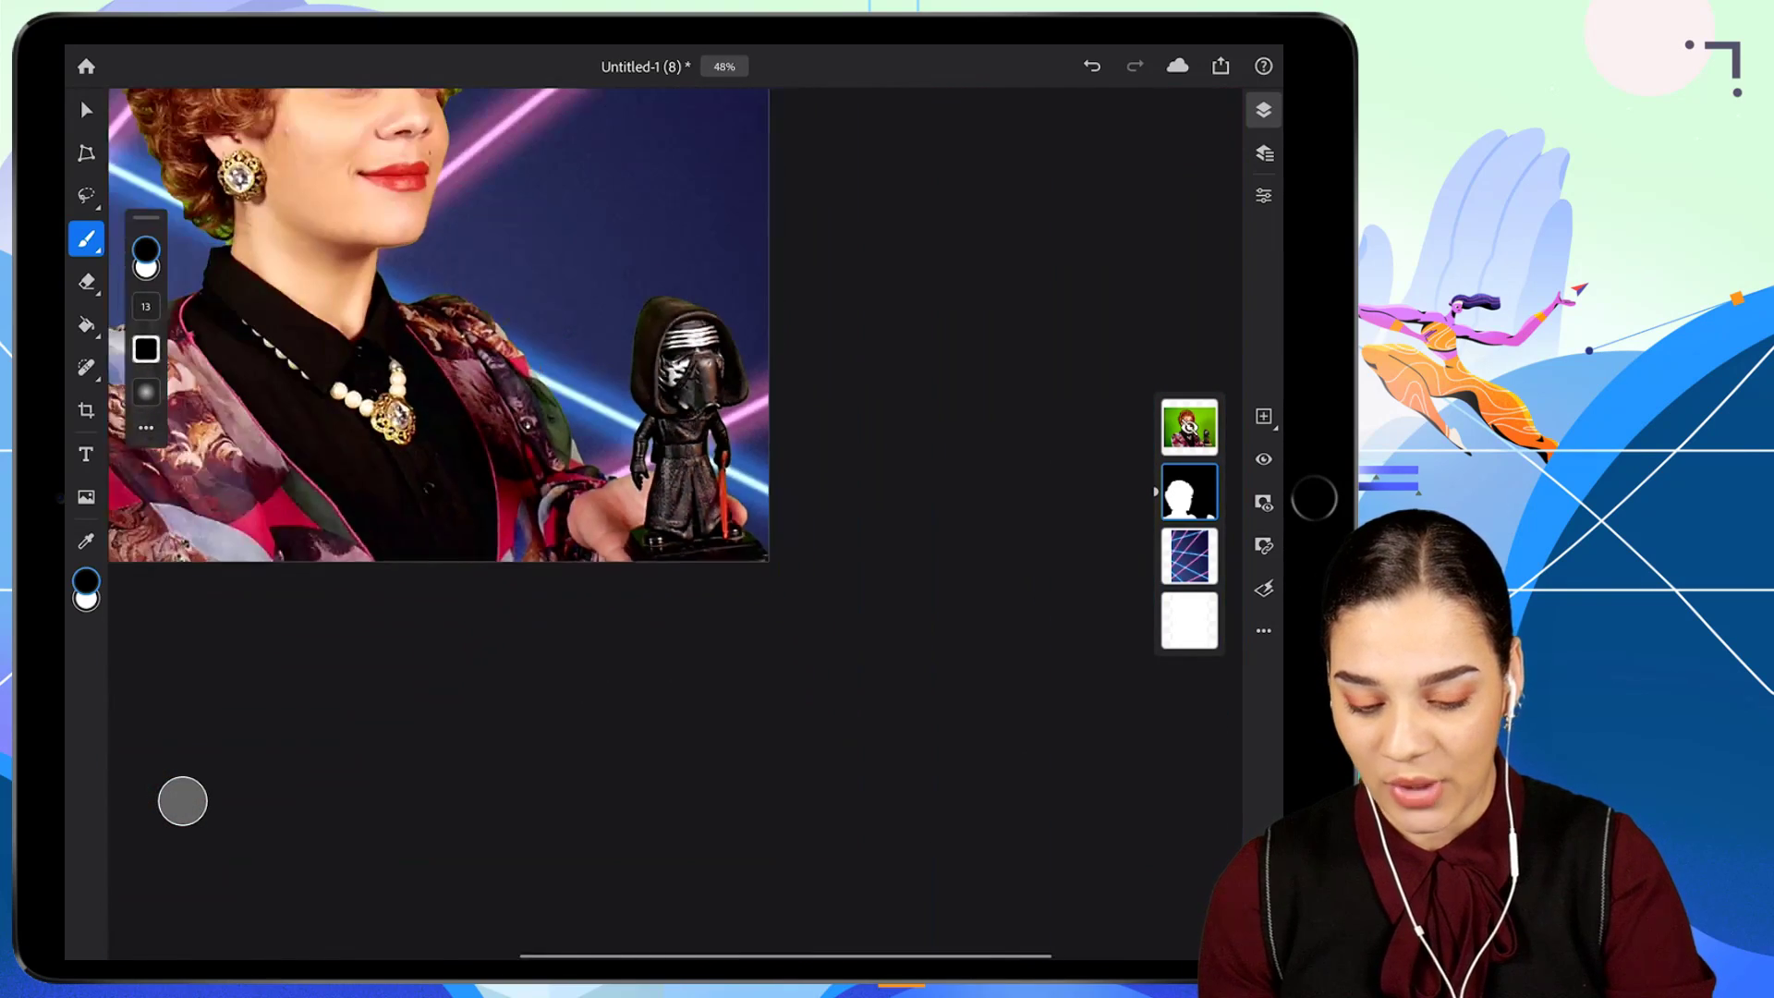
{"action": "scroll", "coordinate": [610, 388], "scroll_direction": "up", "scroll_amount": 5}
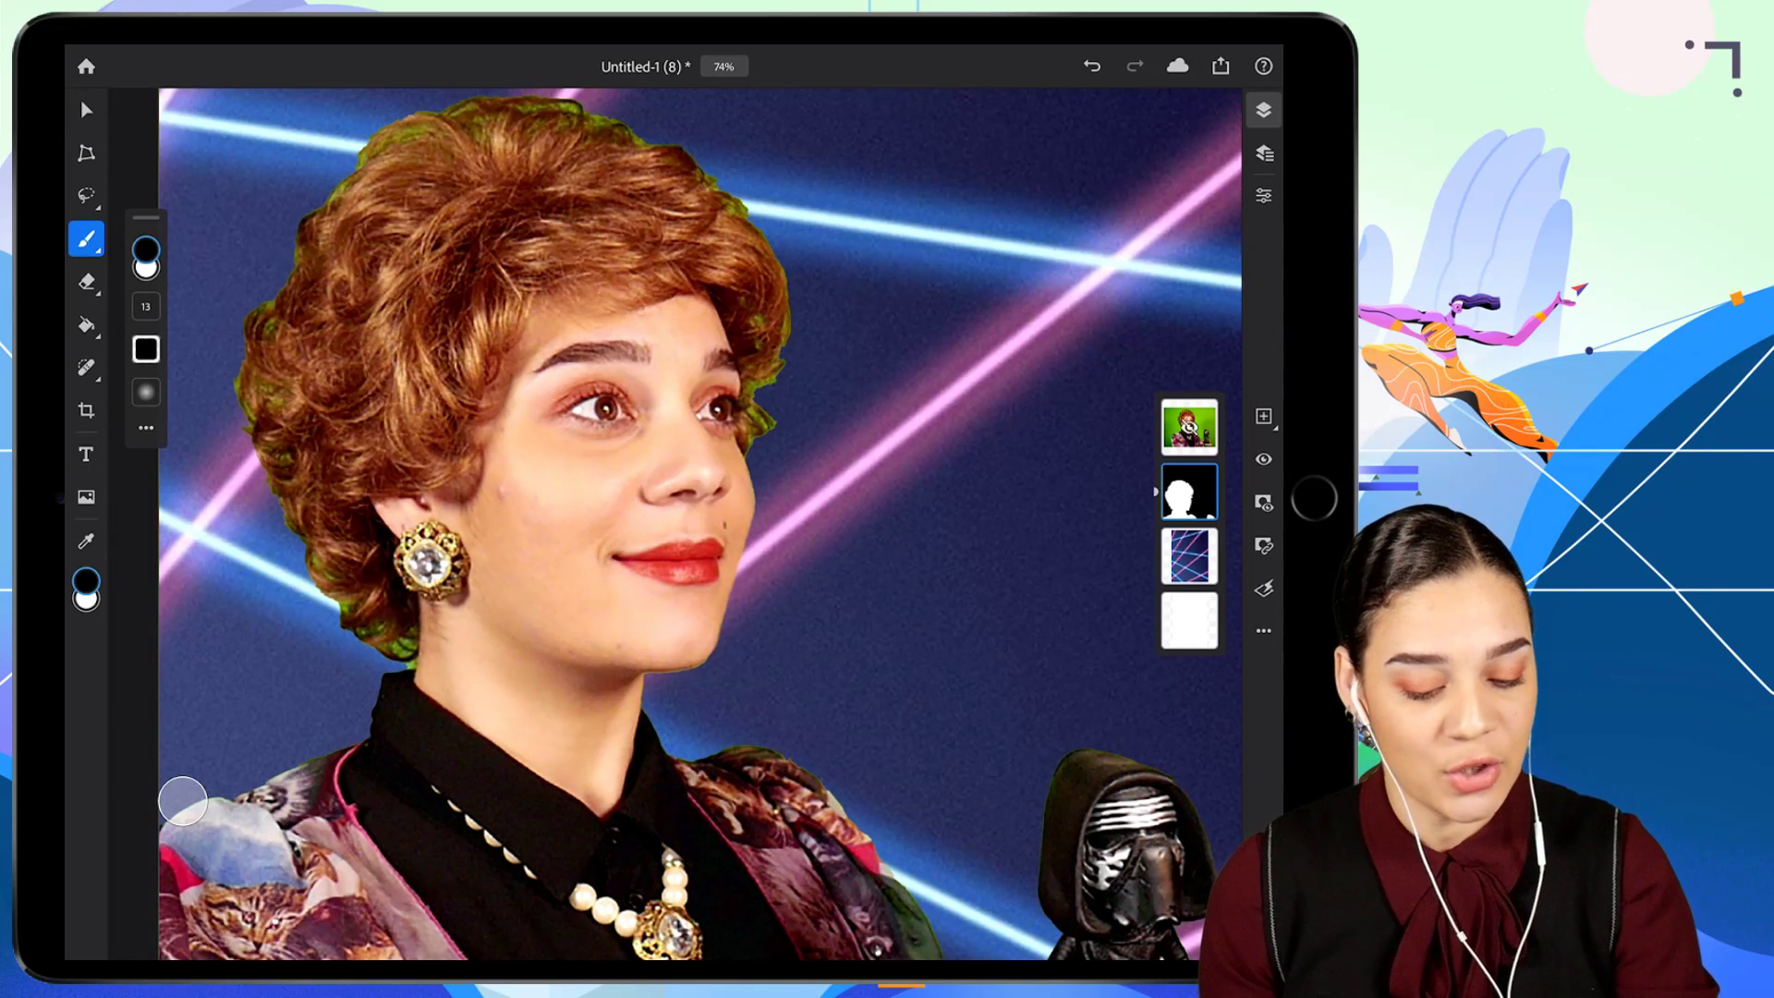
{"action": "left_click", "coordinate": [1264, 630]}
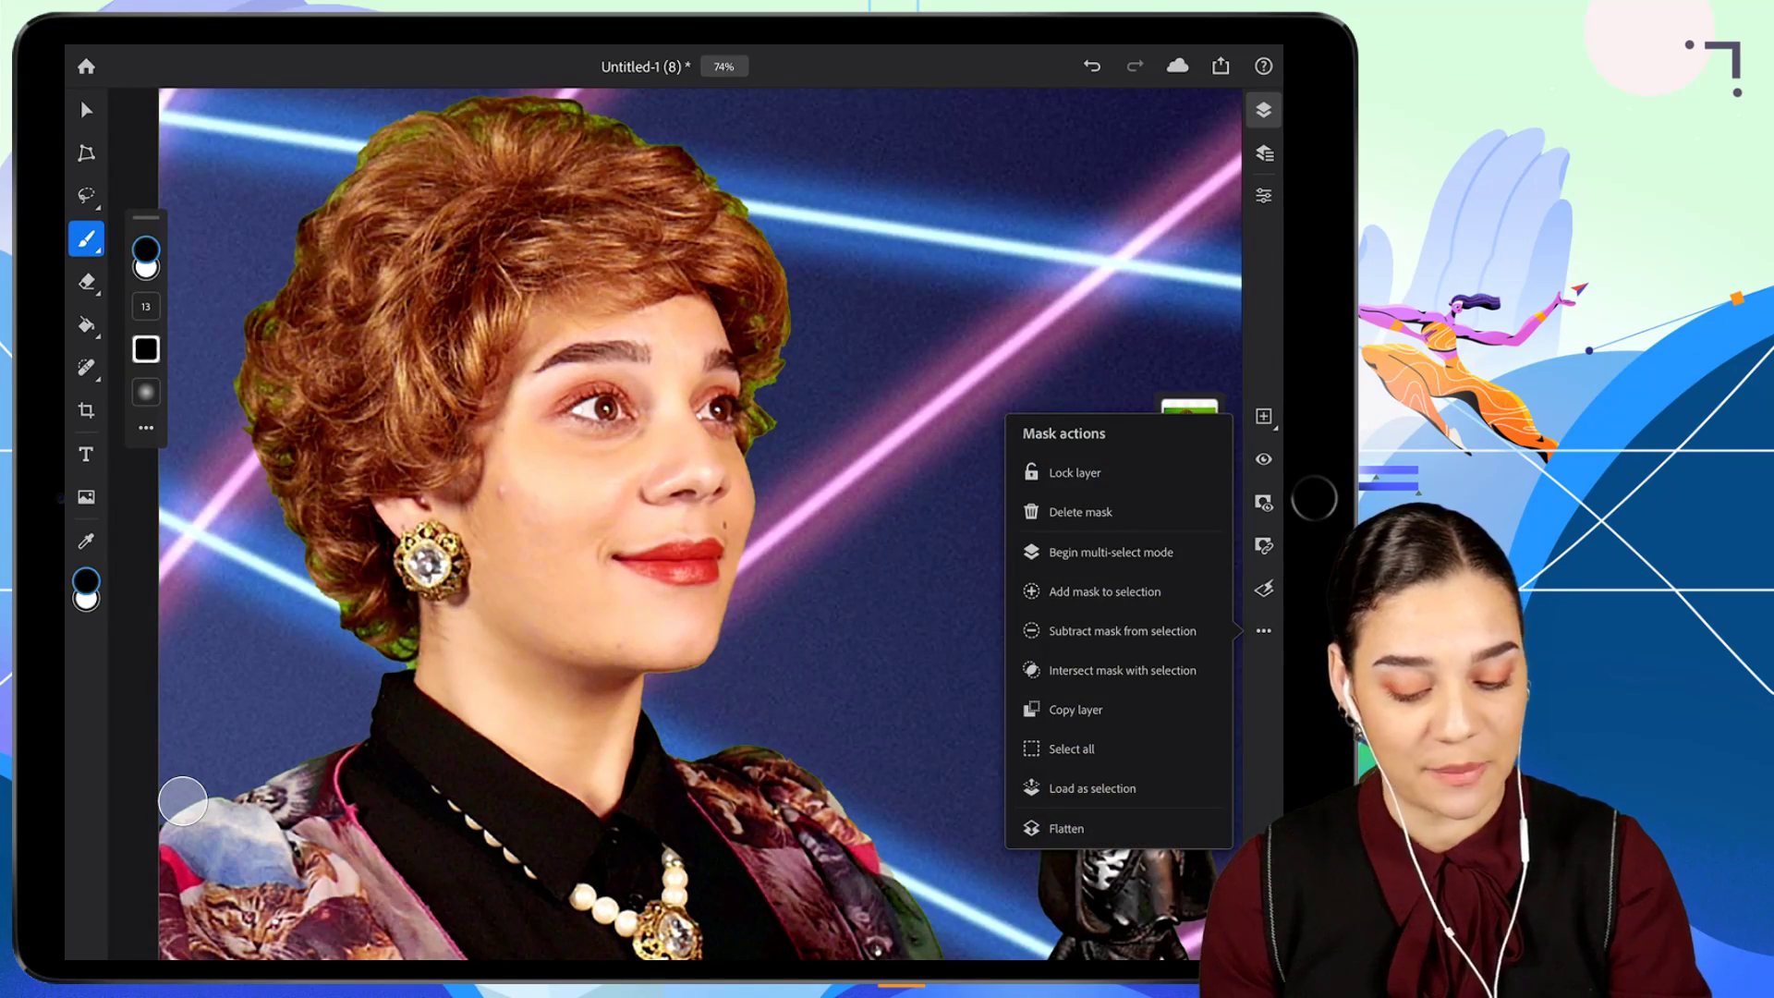
{"action": "left_click", "coordinate": [1092, 788]}
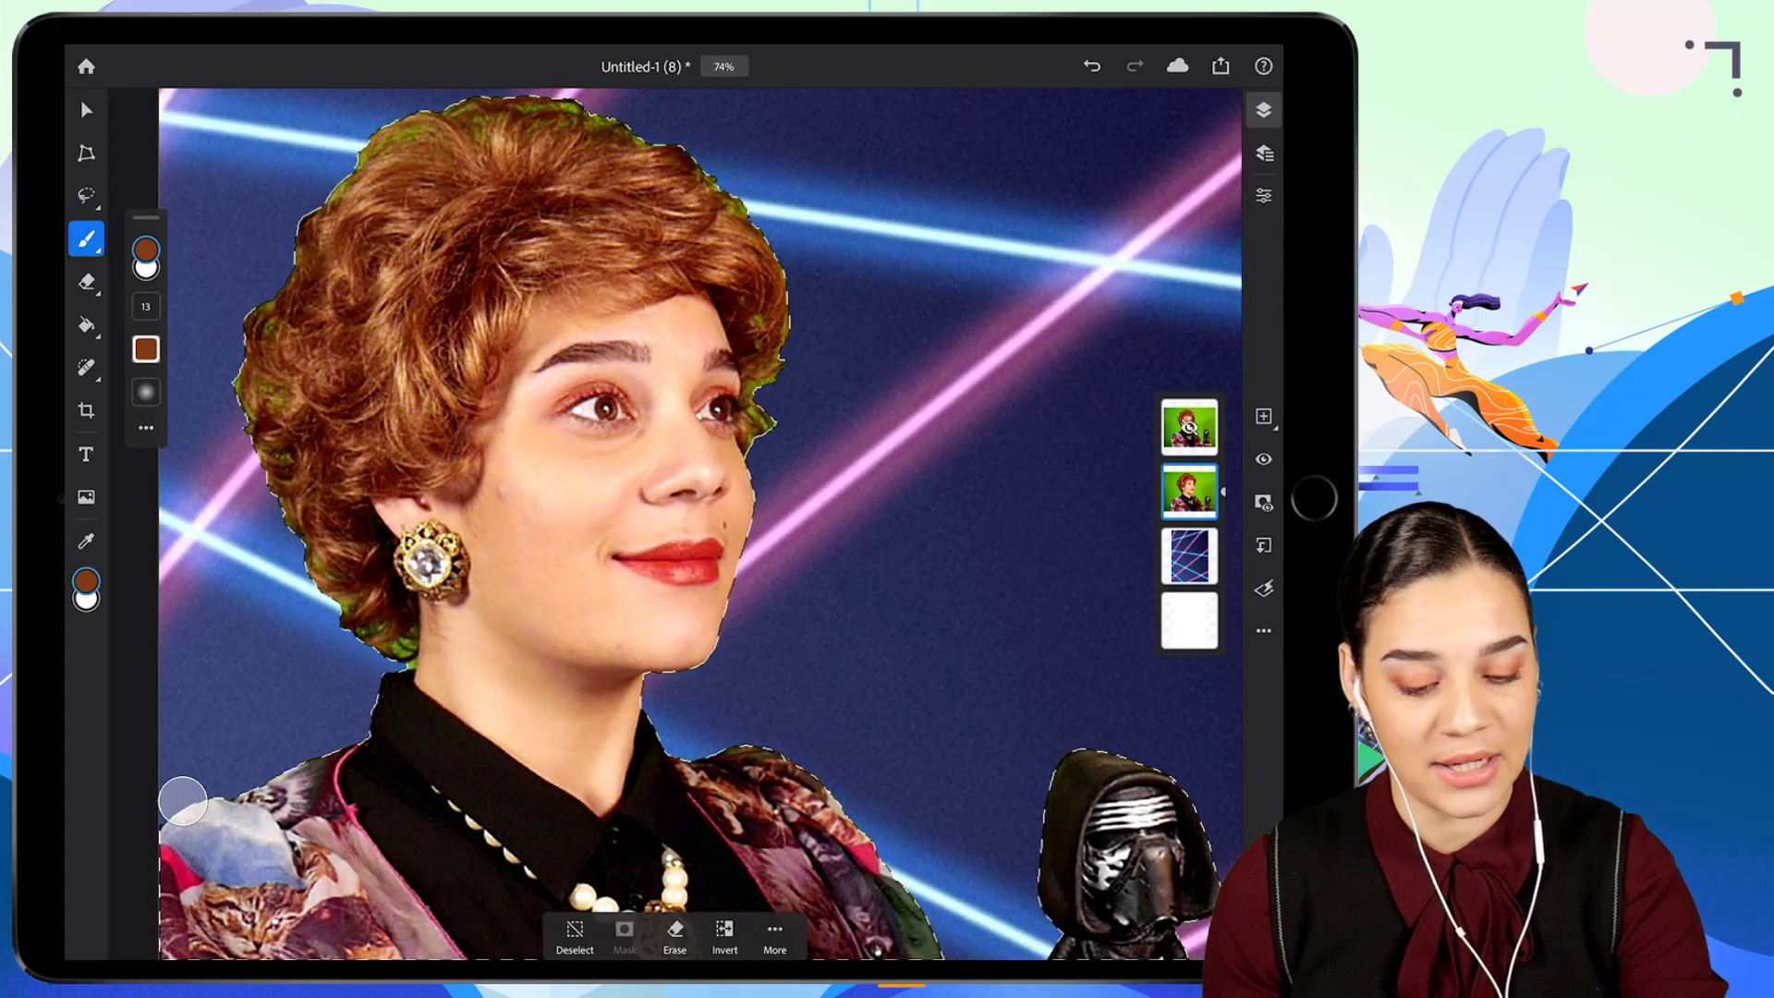
{"action": "left_click", "coordinate": [1264, 417]}
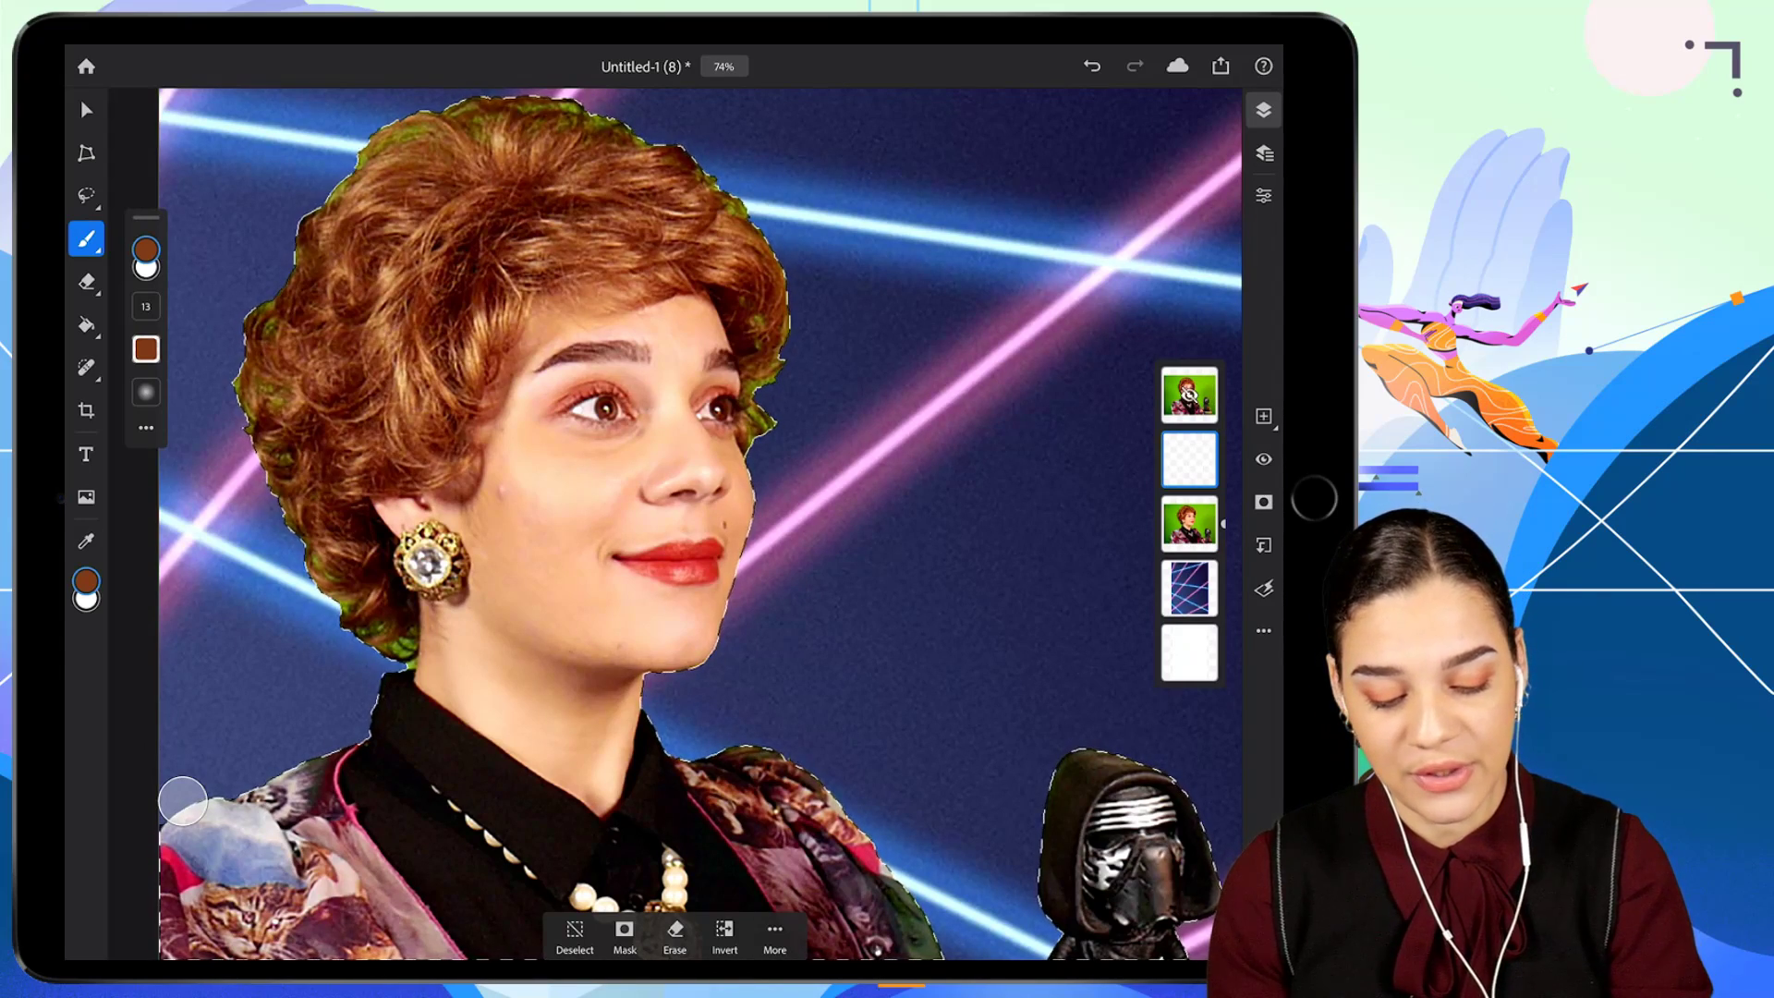
{"action": "scroll", "coordinate": [700, 524], "scroll_direction": "down", "scroll_amount": 2}
{"action": "scroll", "coordinate": [699, 524], "scroll_direction": "up", "scroll_amount": 1}
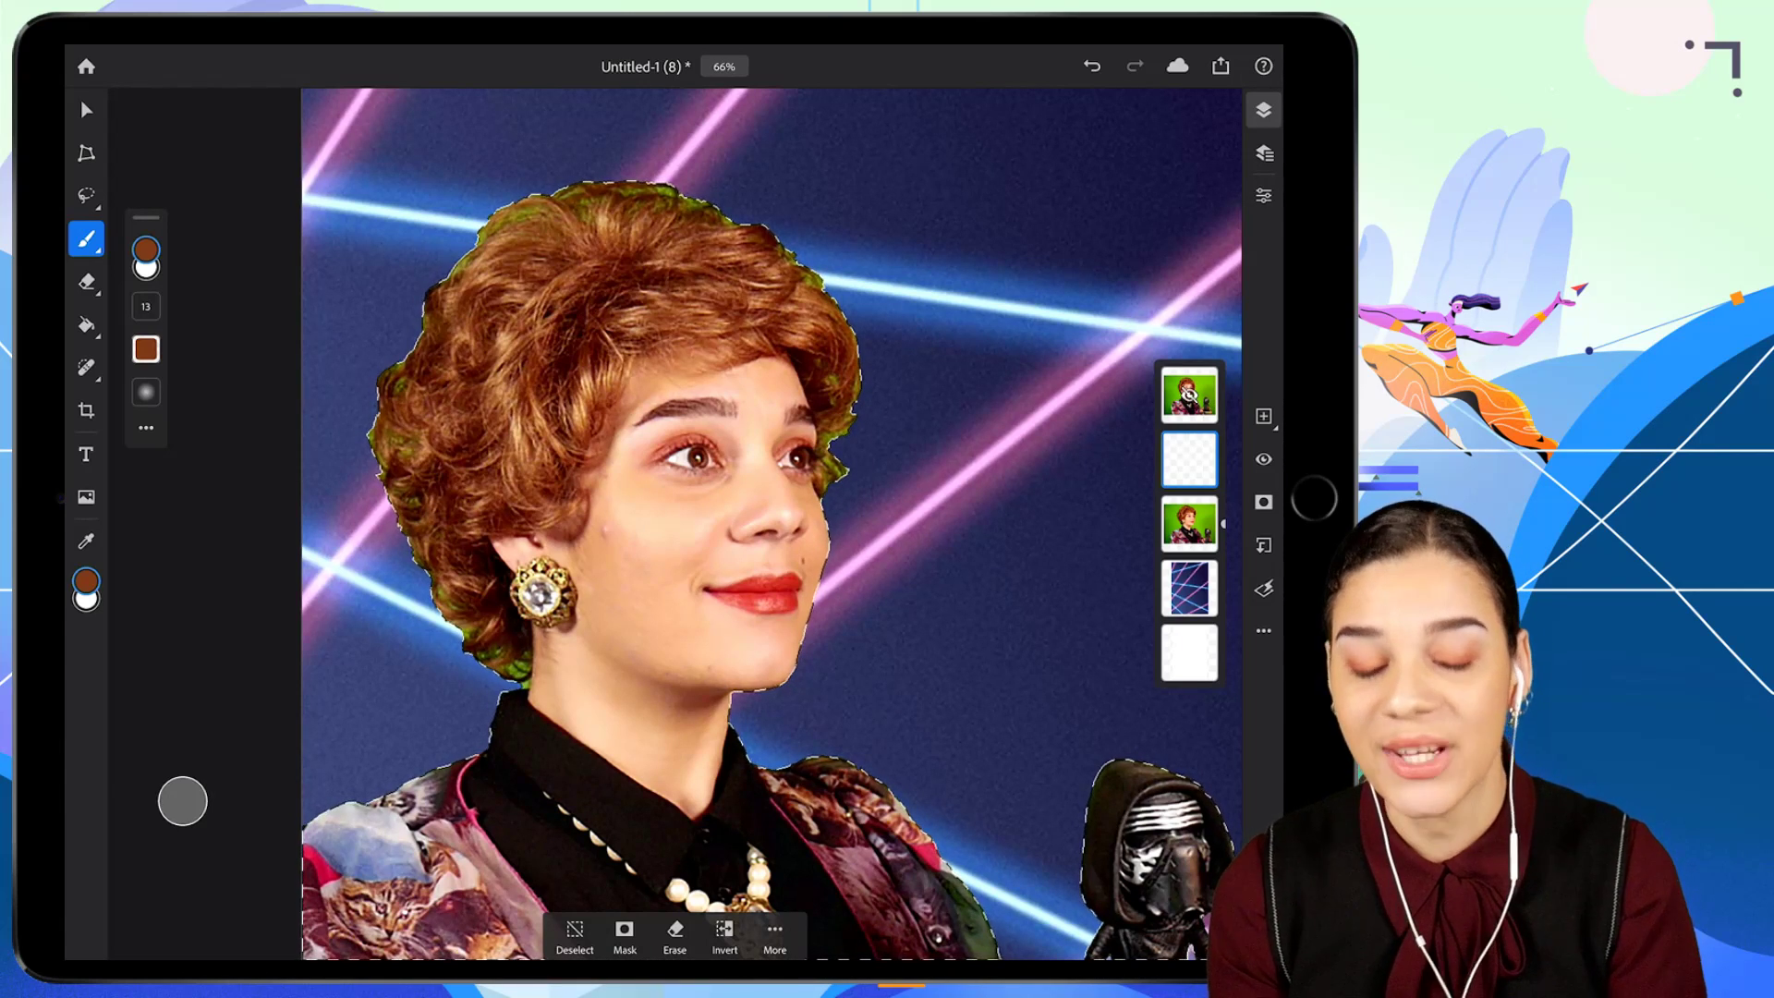
{"action": "left_click", "coordinate": [182, 802]}
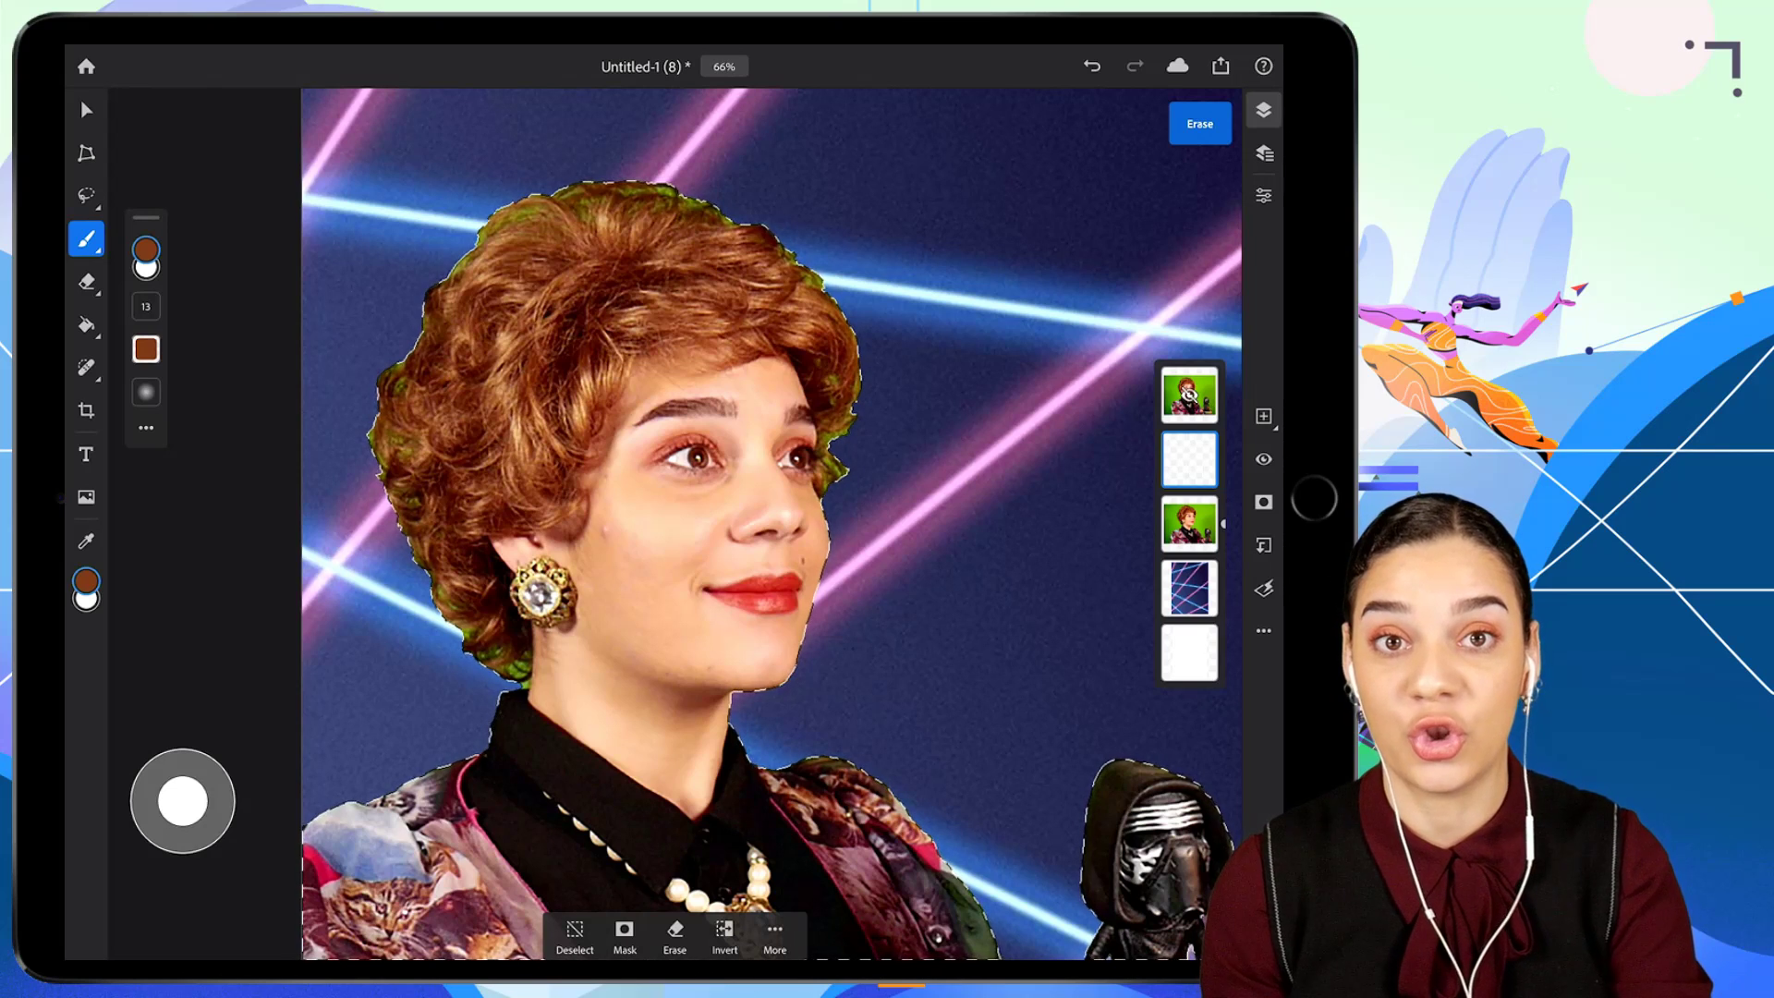
{"action": "left_click", "coordinate": [182, 801]}
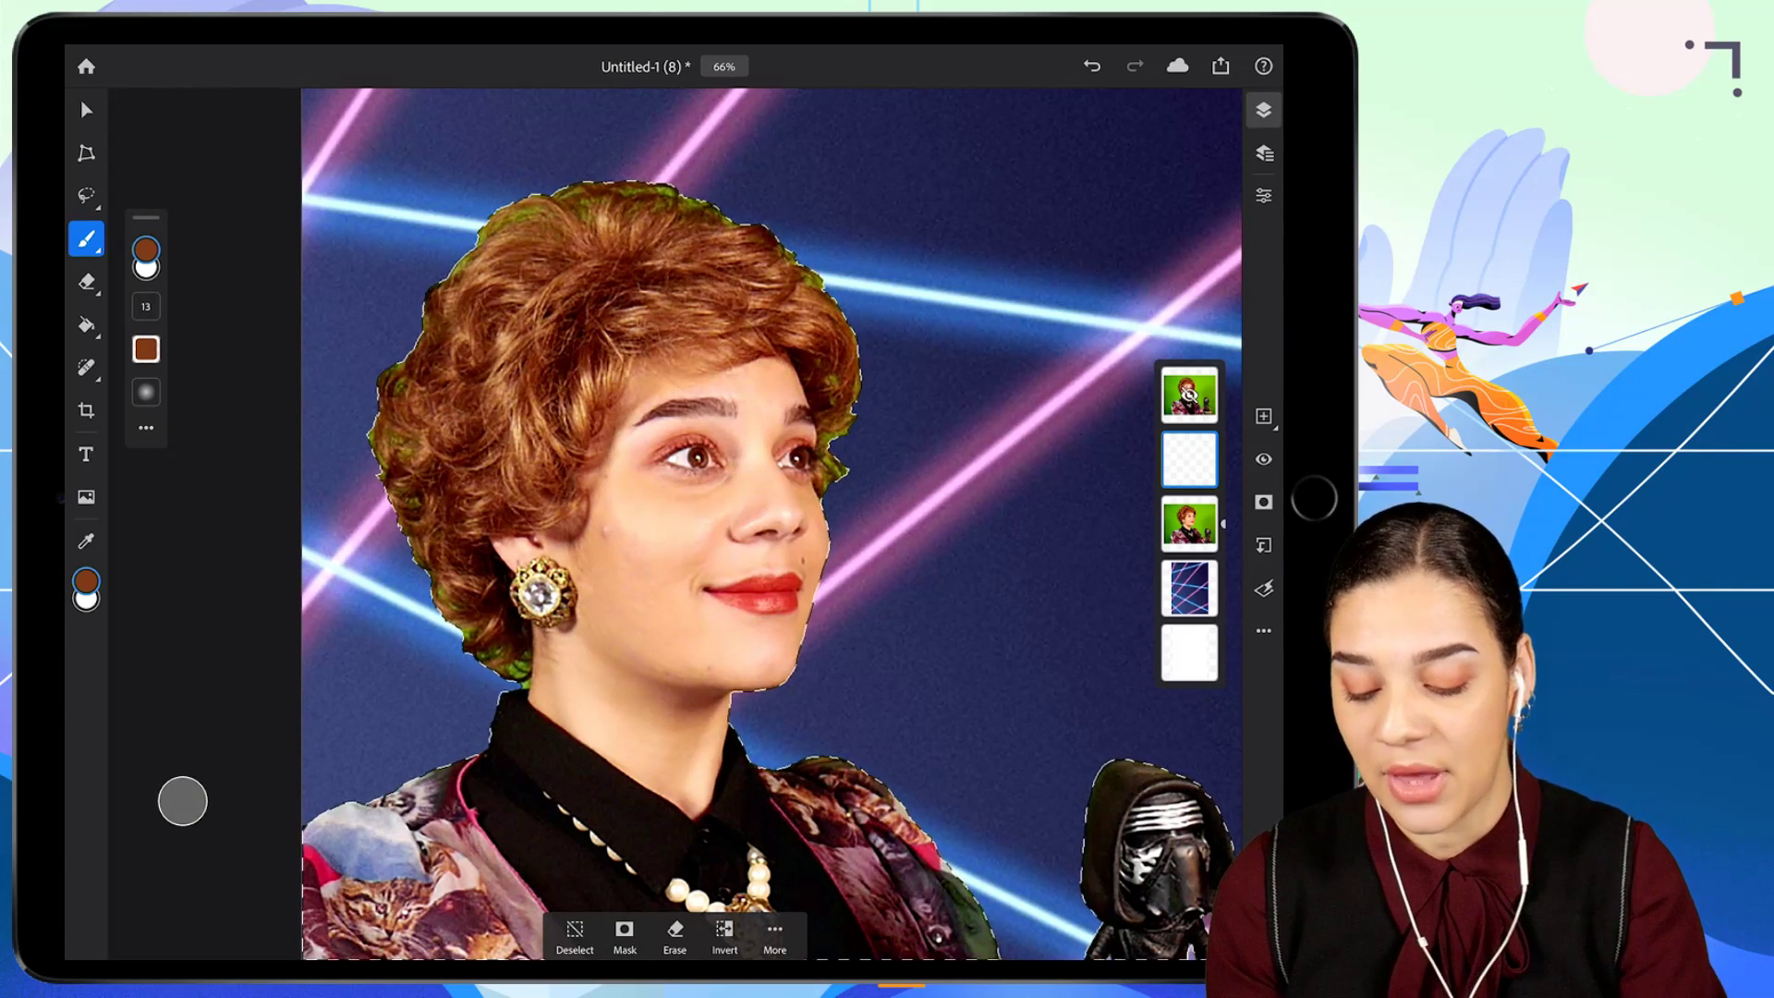
{"action": "left_click", "coordinate": [182, 802]}
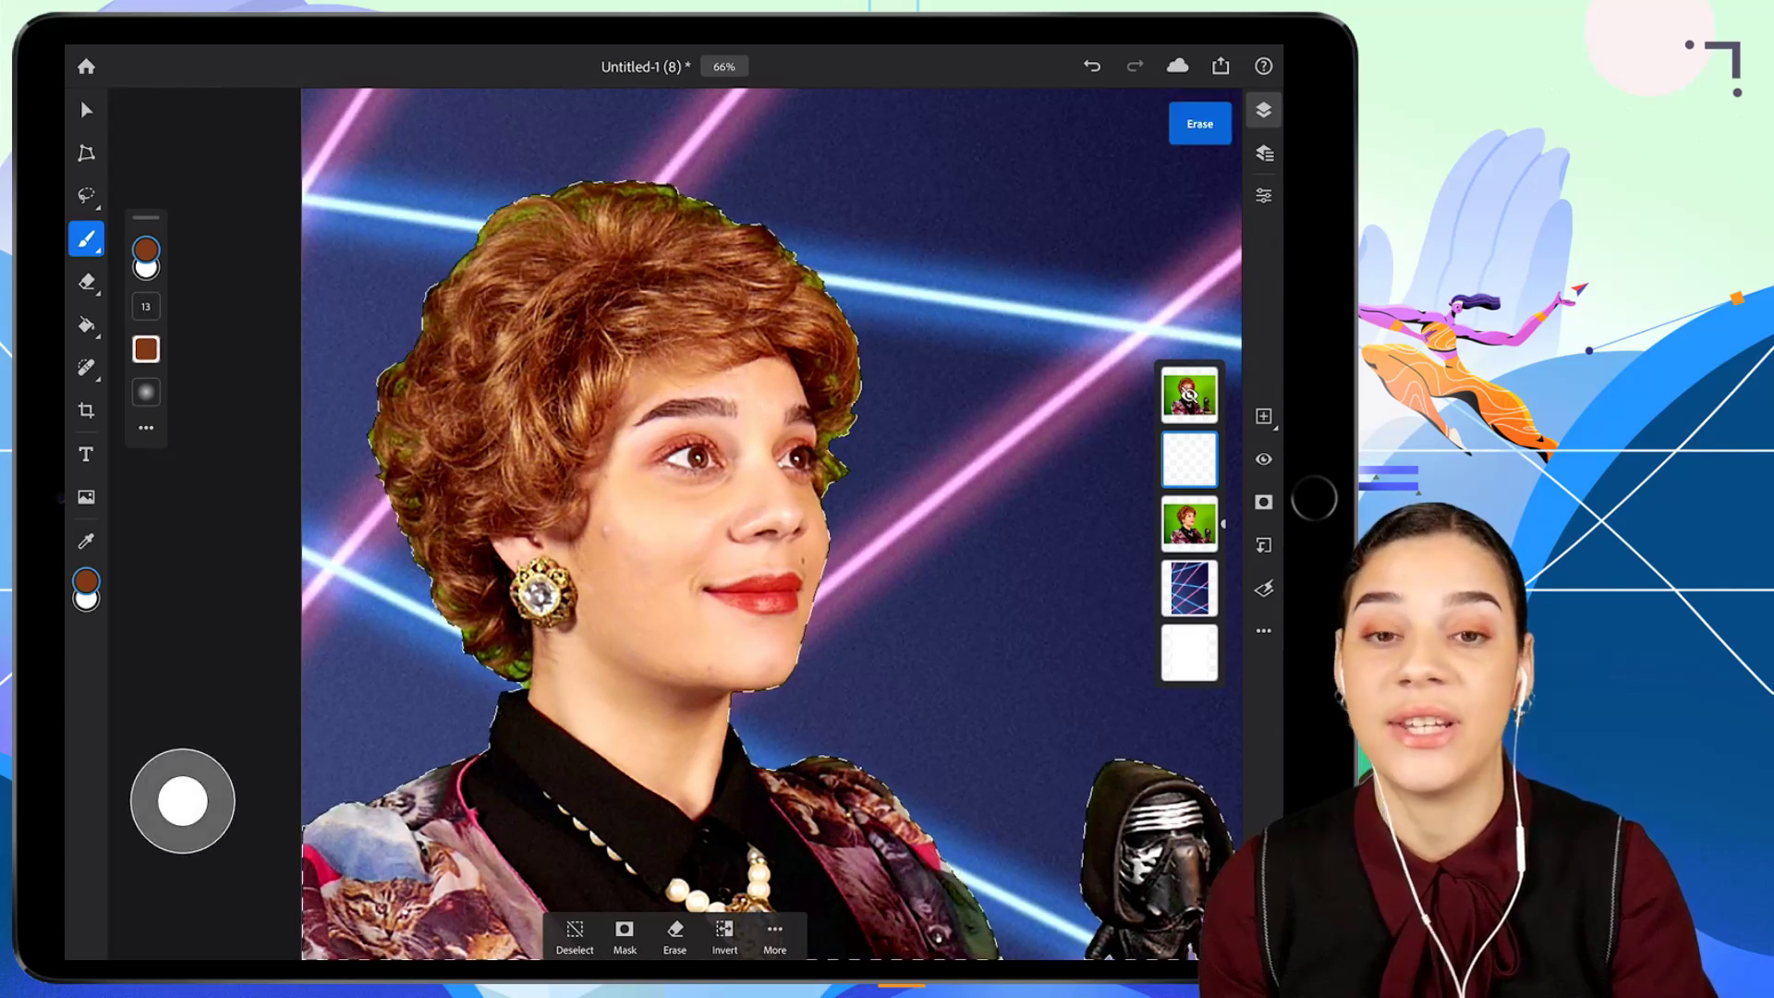
{"action": "left_click", "coordinate": [182, 801]}
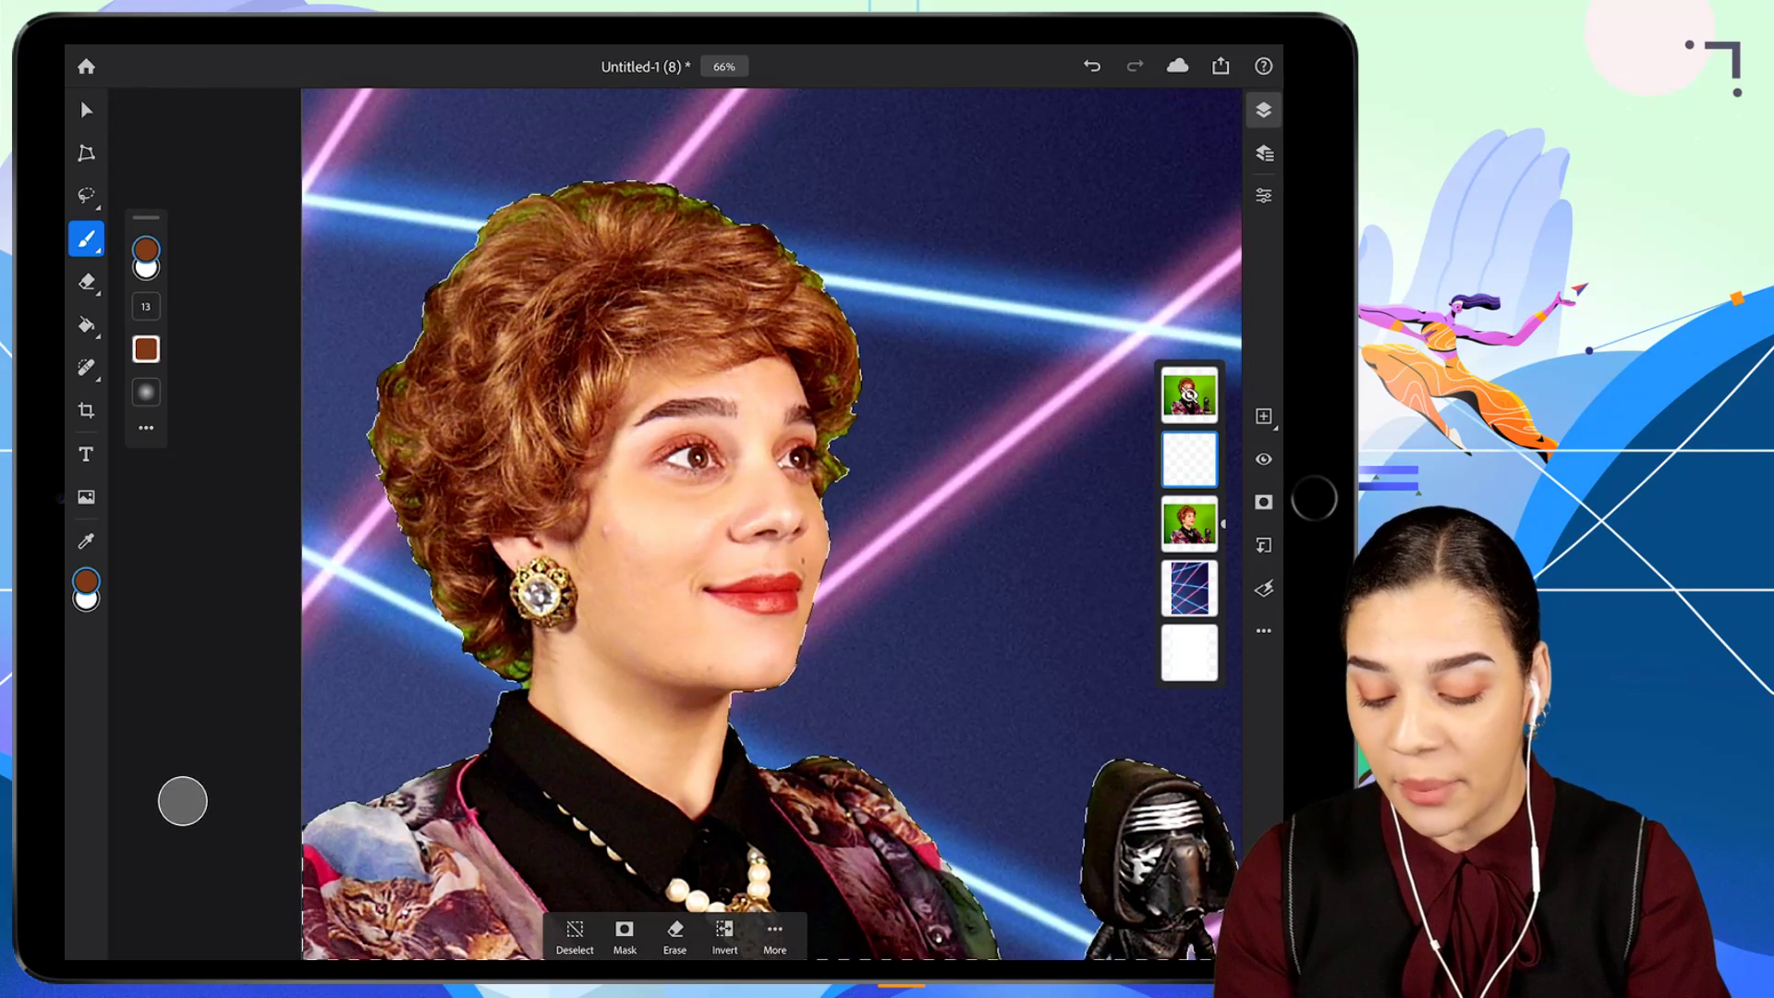
{"action": "left_click", "coordinate": [182, 801]}
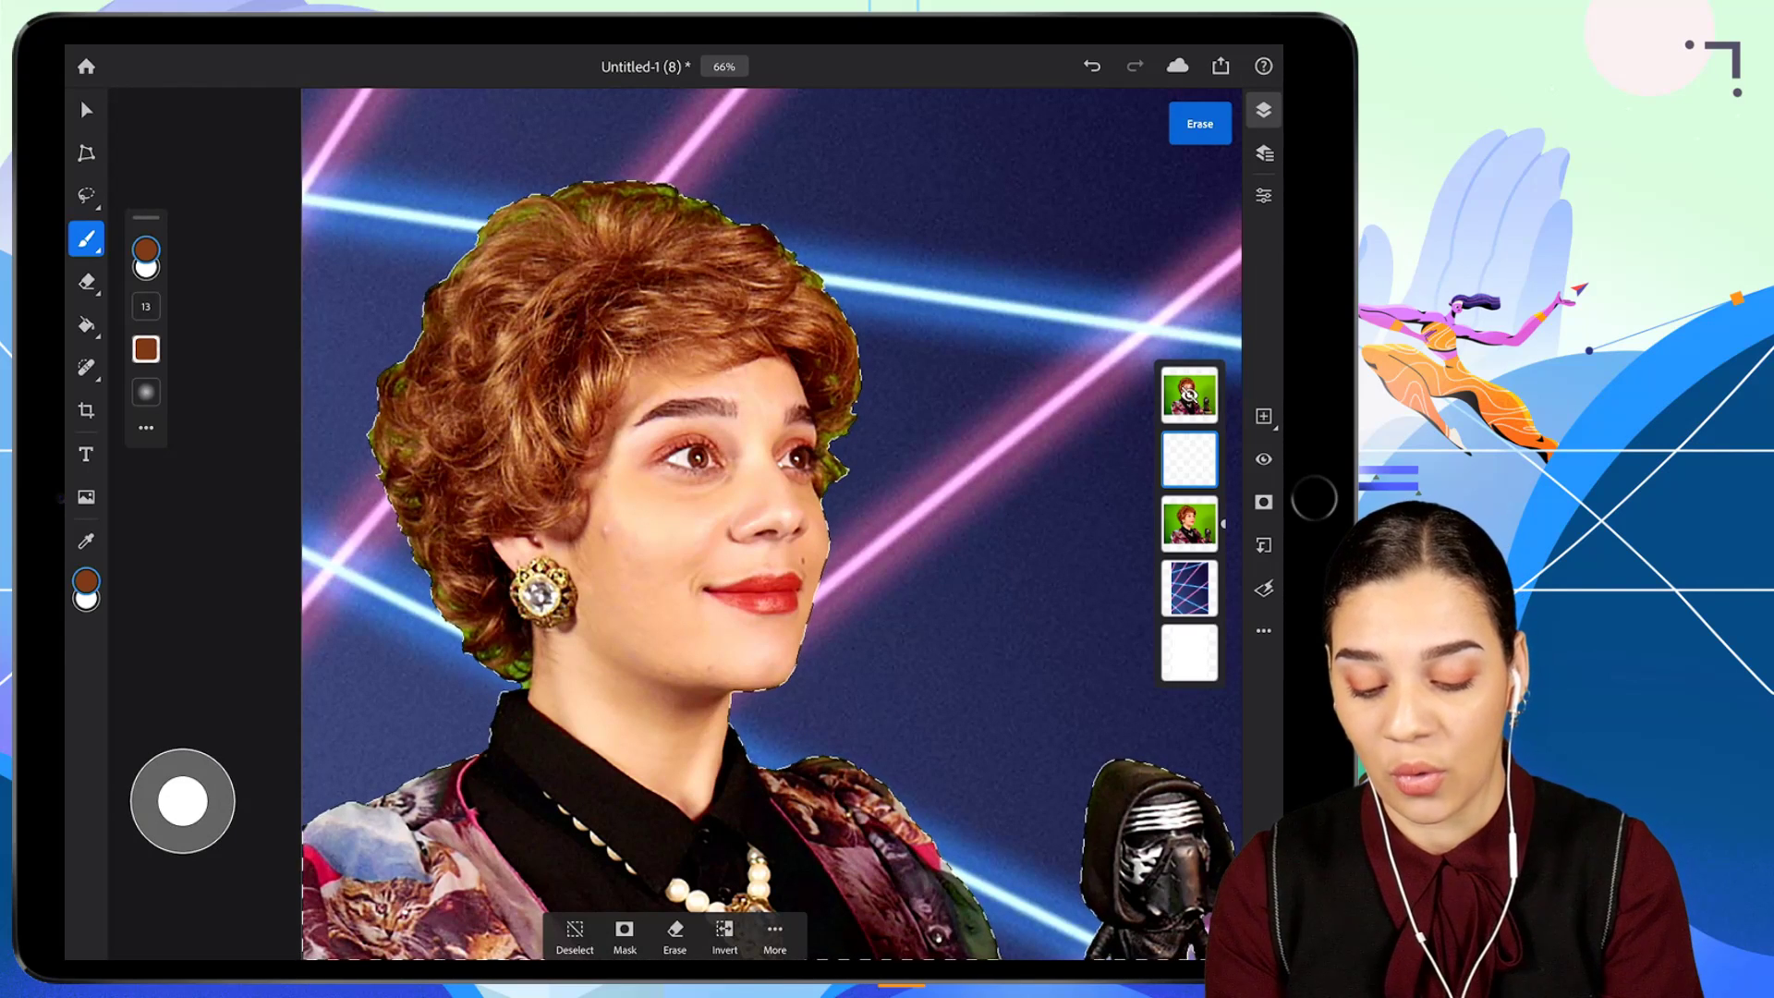
Sample a reddish brown from the hair and paint it over the hair's green edges with a 91 px brush.
{"action": "left_click_drag", "start_coordinate": [182, 801], "coordinate": [222, 801]}
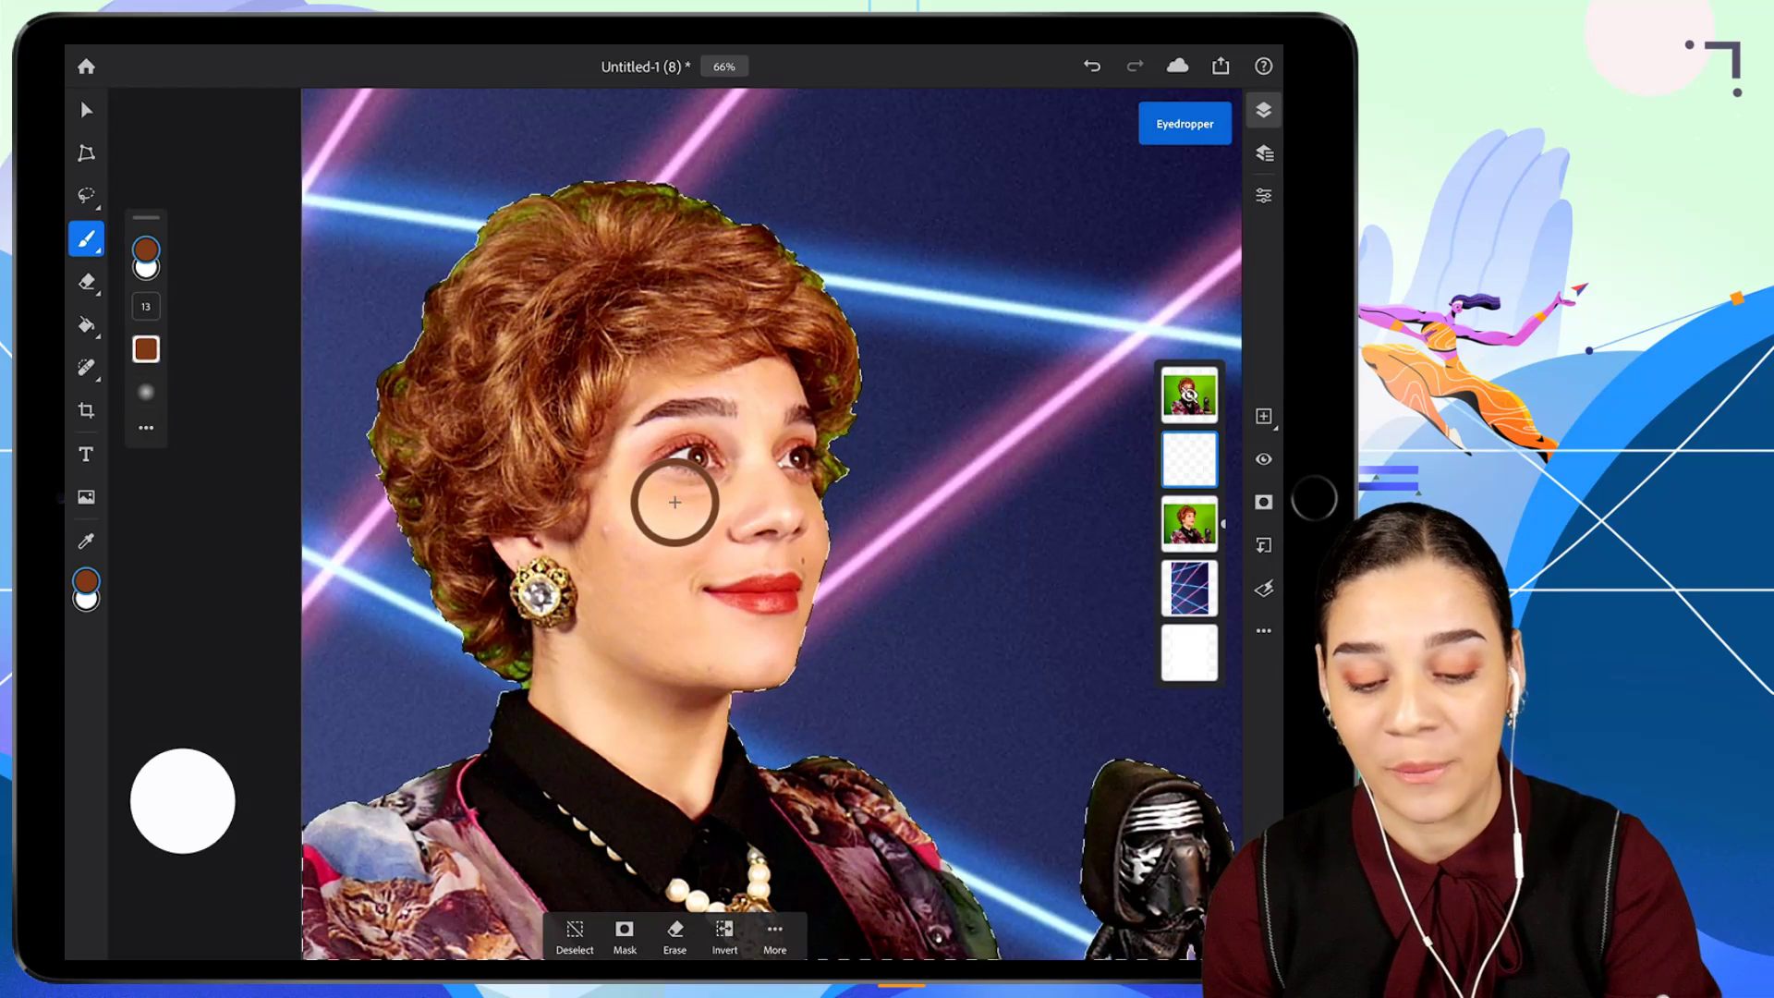
{"action": "left_click_drag", "start_coordinate": [675, 502], "coordinate": [668, 215]}
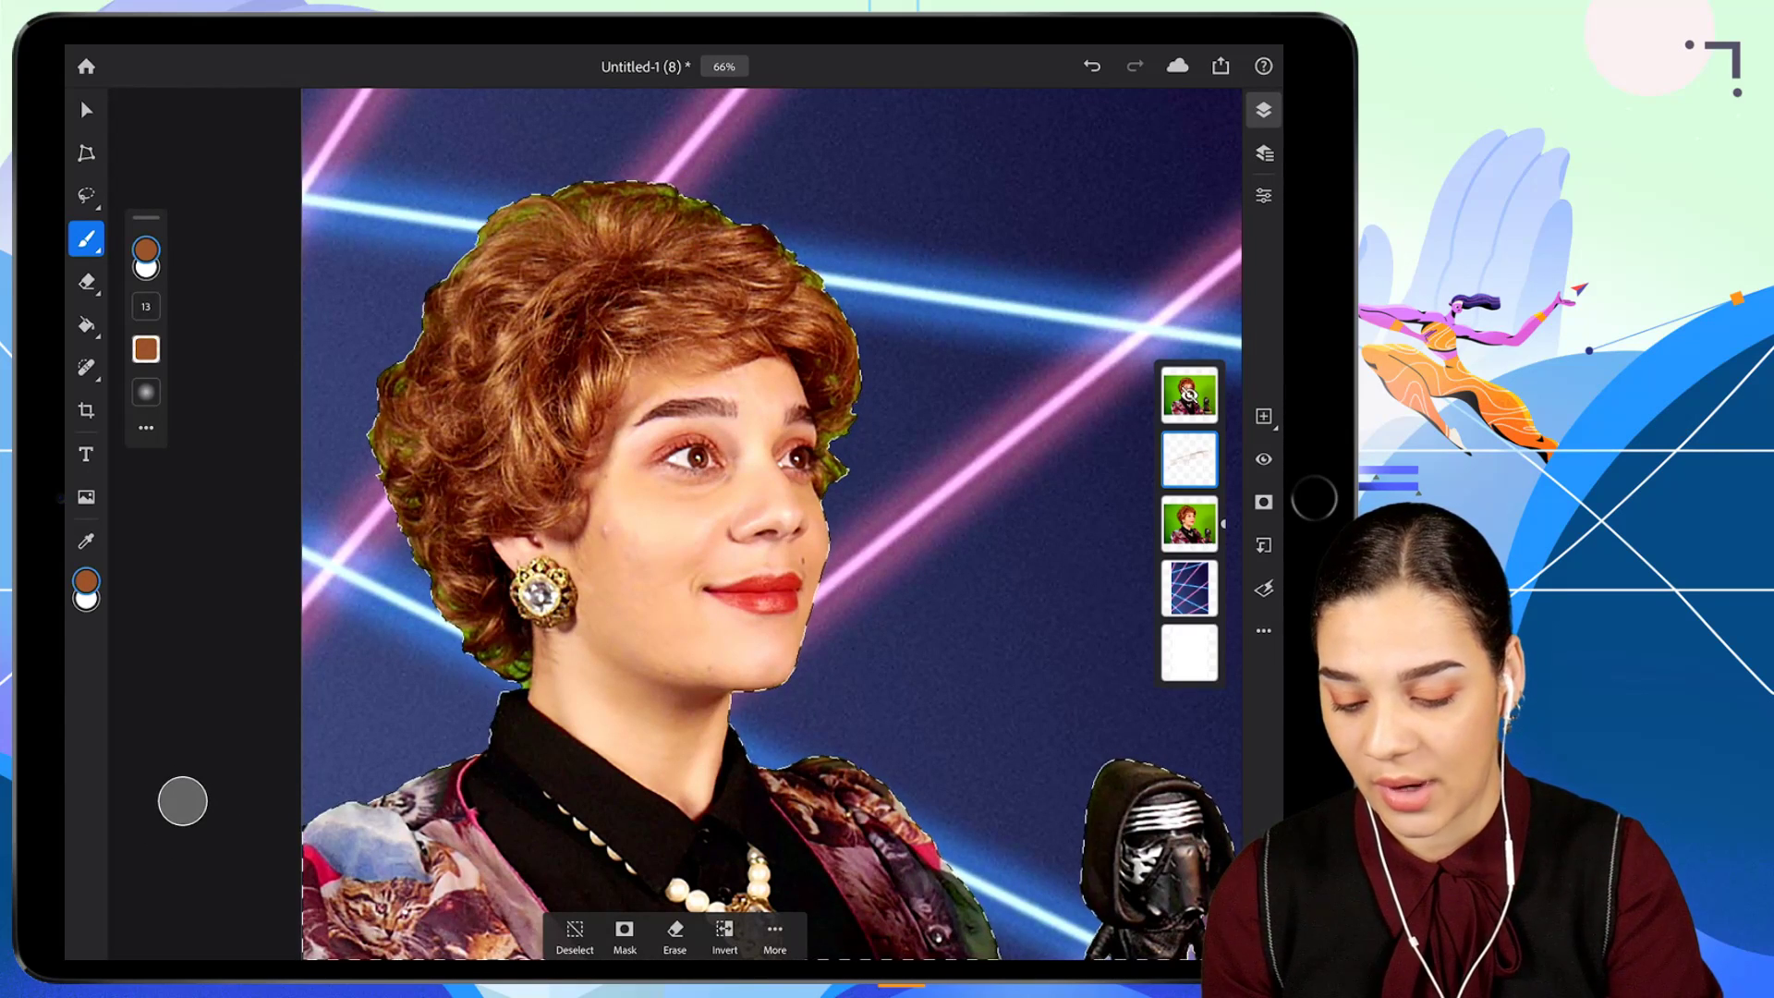
{"action": "left_click_drag", "start_coordinate": [146, 306], "coordinate": [146, 269]}
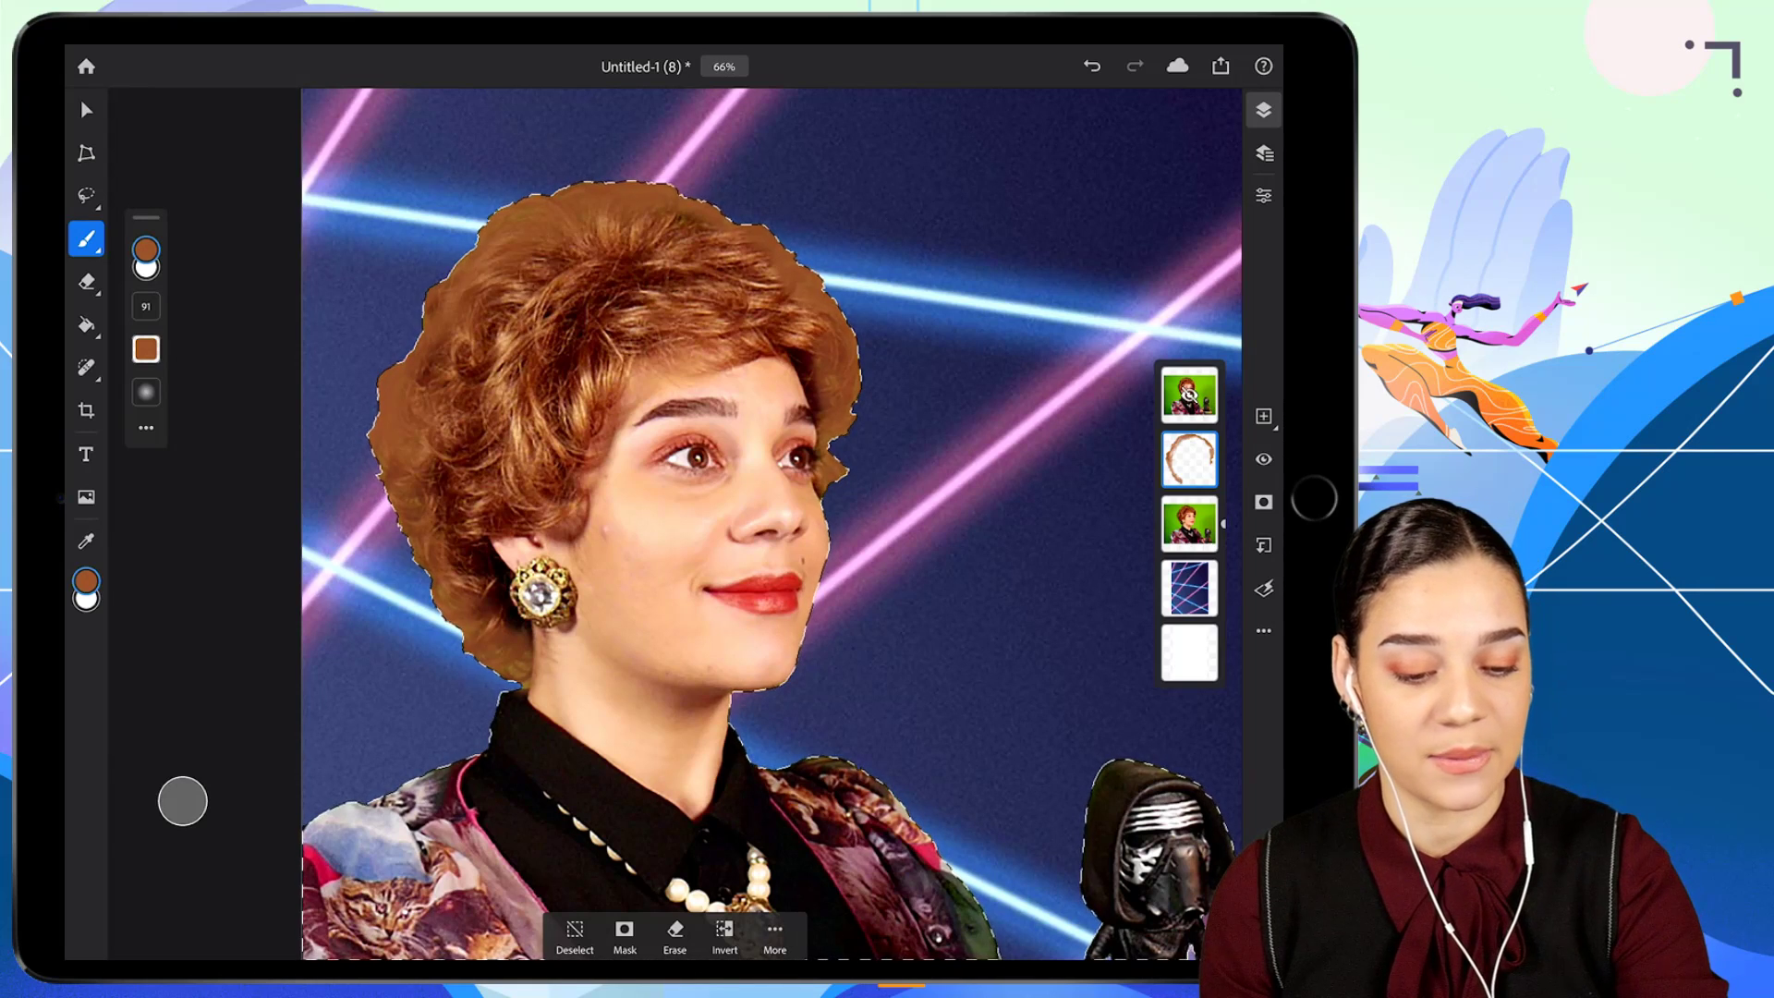
Set the blend mode of the painted hair layer, Layer 2, to Color and clear the selection.
{"action": "left_click", "coordinate": [1264, 196]}
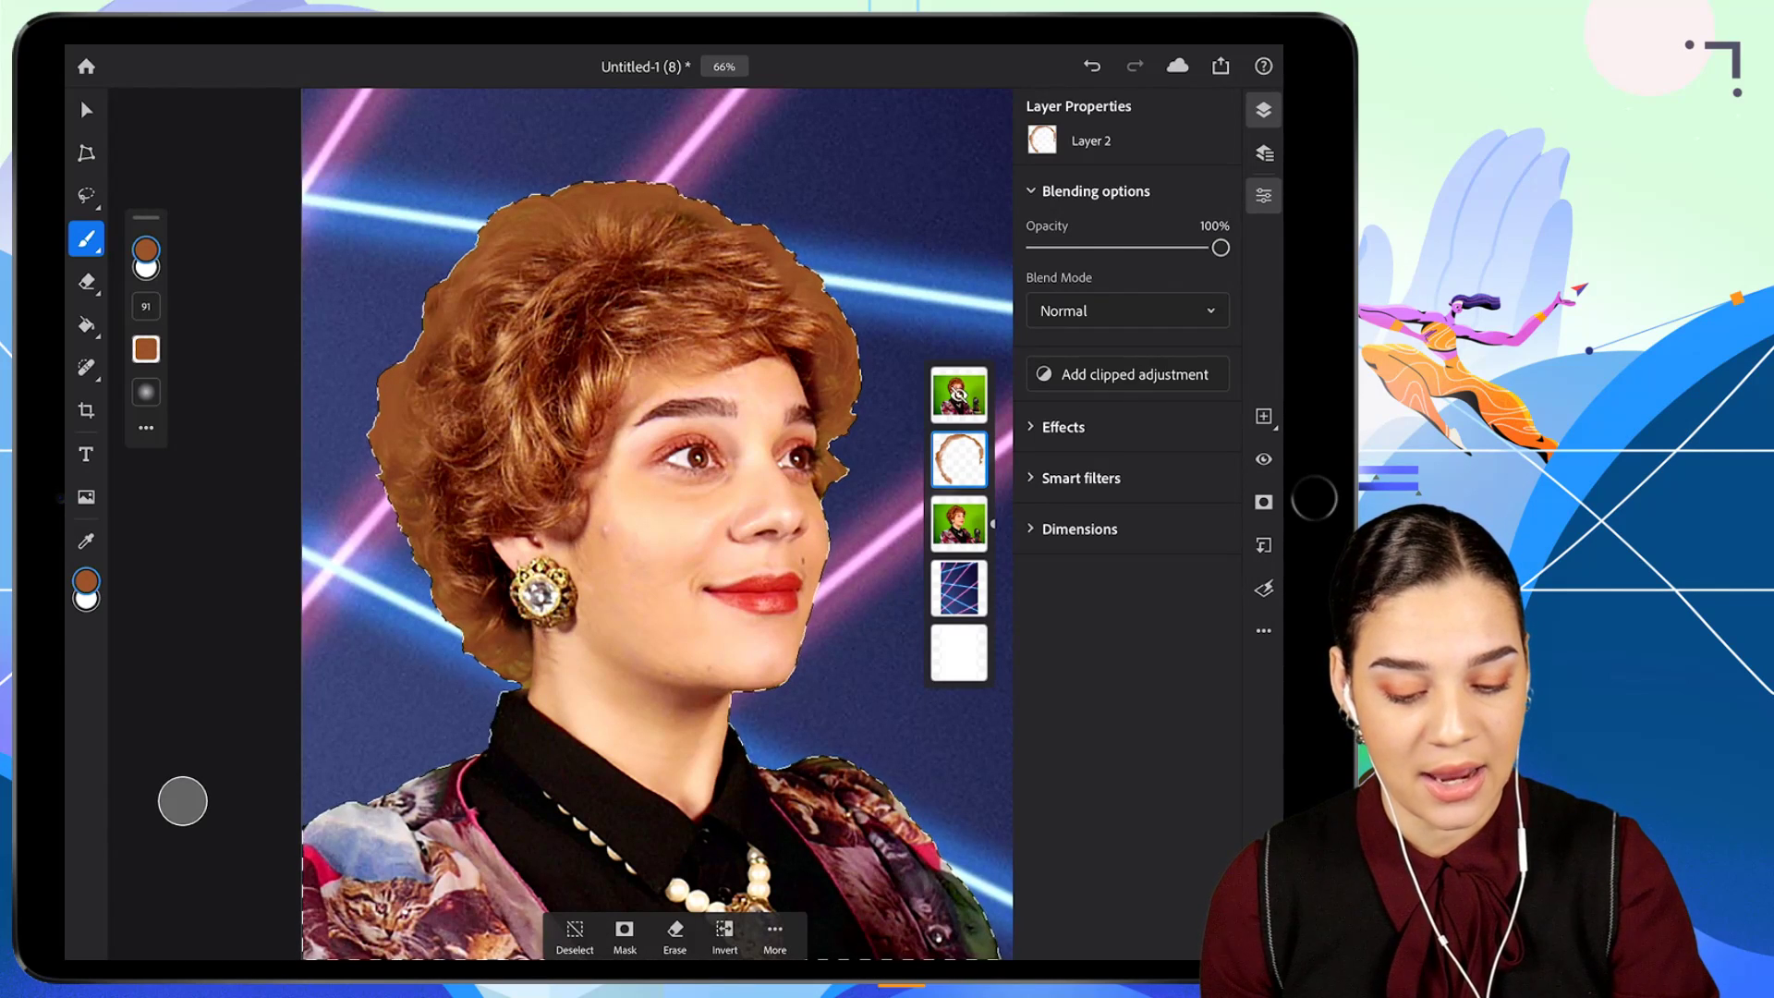
{"action": "left_click", "coordinate": [1127, 310]}
{"action": "scroll", "coordinate": [1128, 518], "scroll_direction": "down", "scroll_amount": 10}
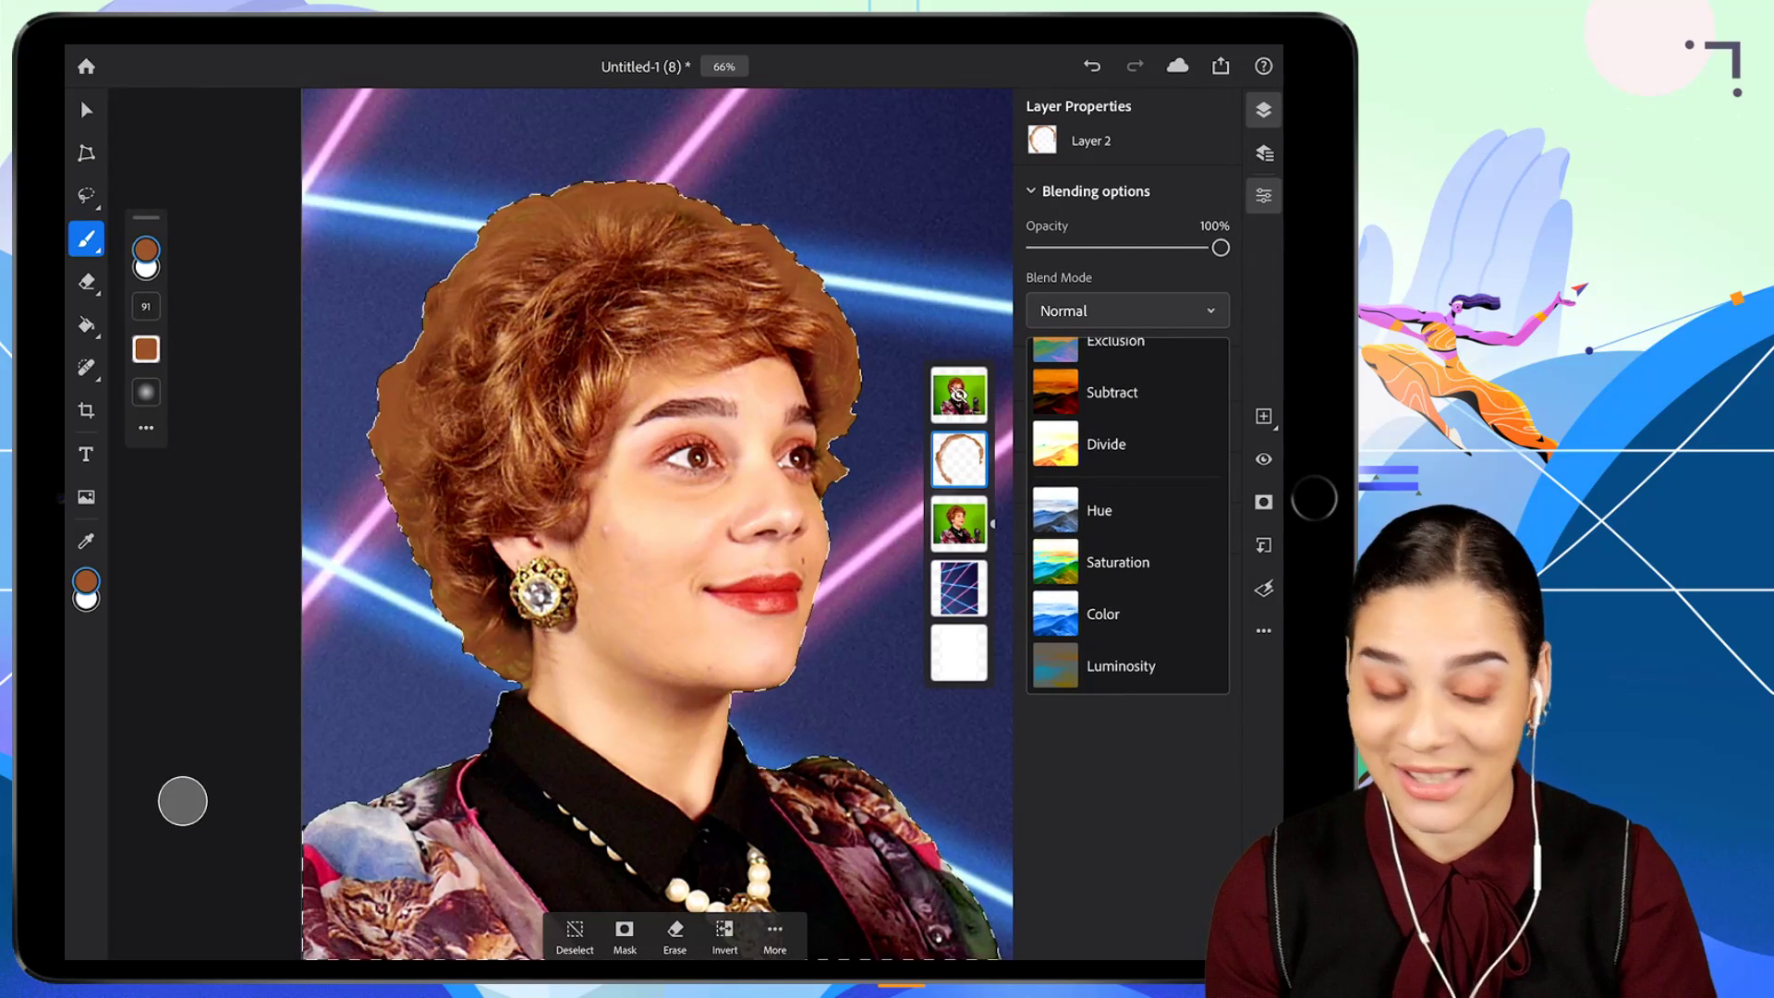
{"action": "left_click", "coordinate": [1103, 614]}
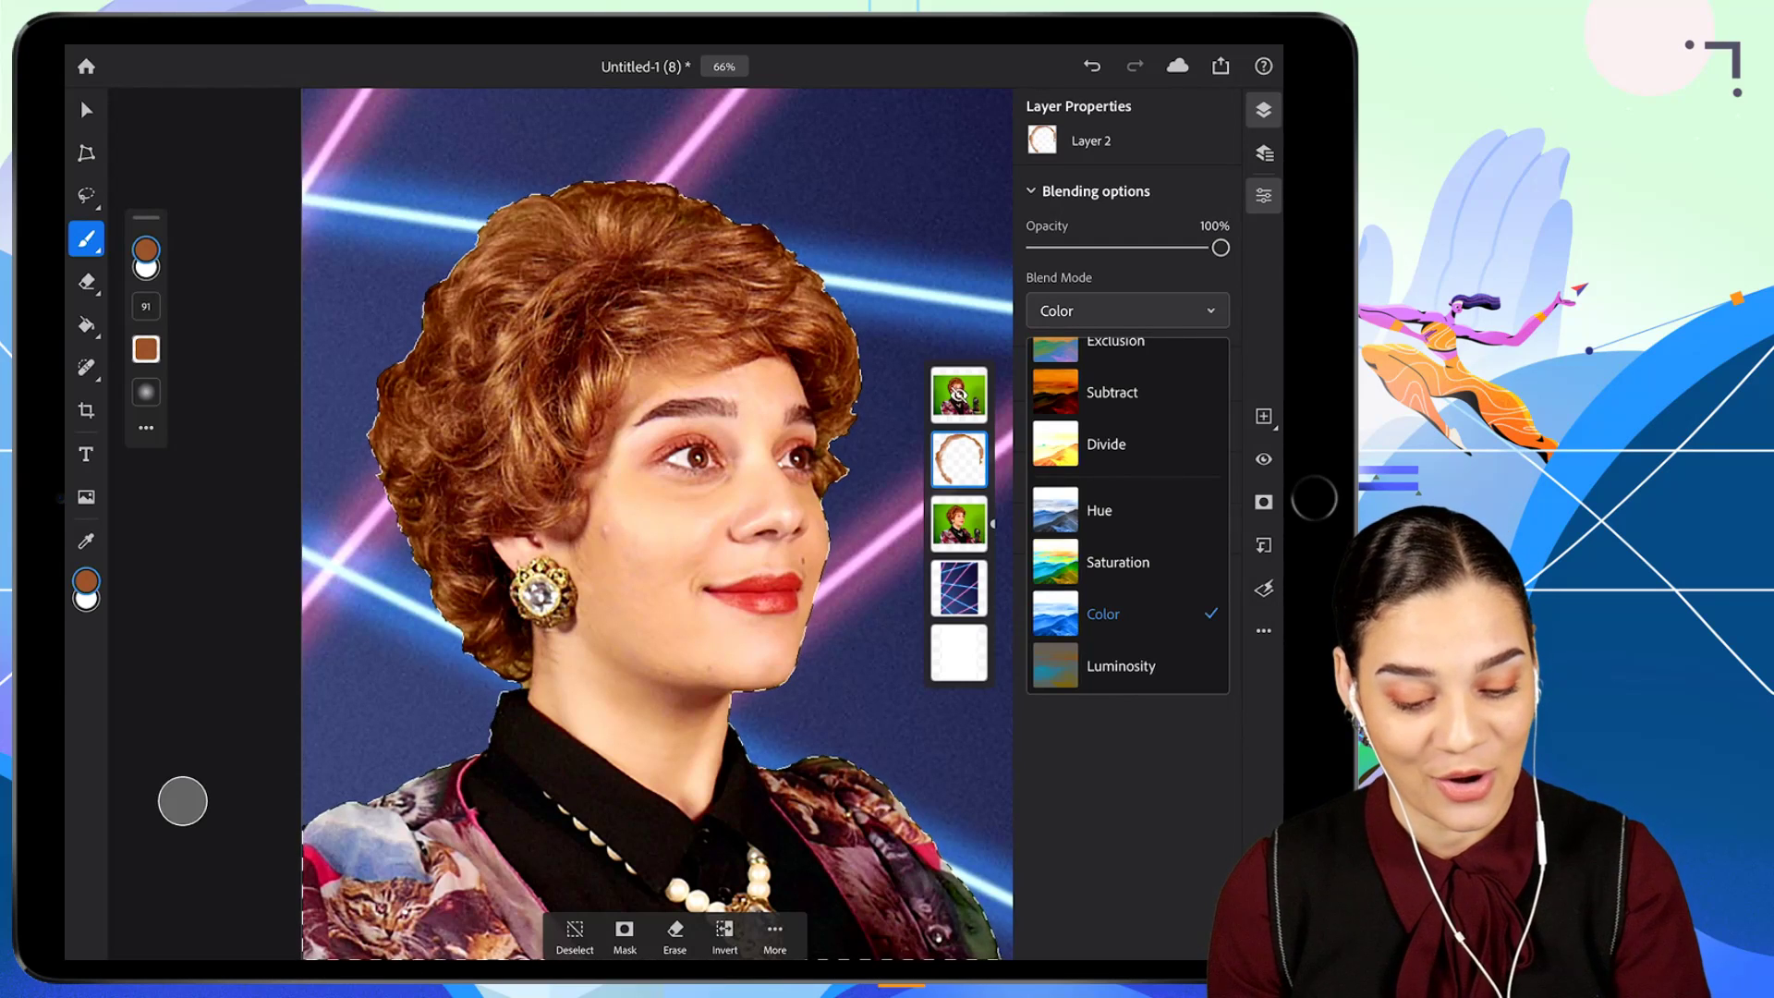
{"action": "left_click", "coordinate": [1127, 310]}
{"action": "left_click", "coordinate": [1265, 196]}
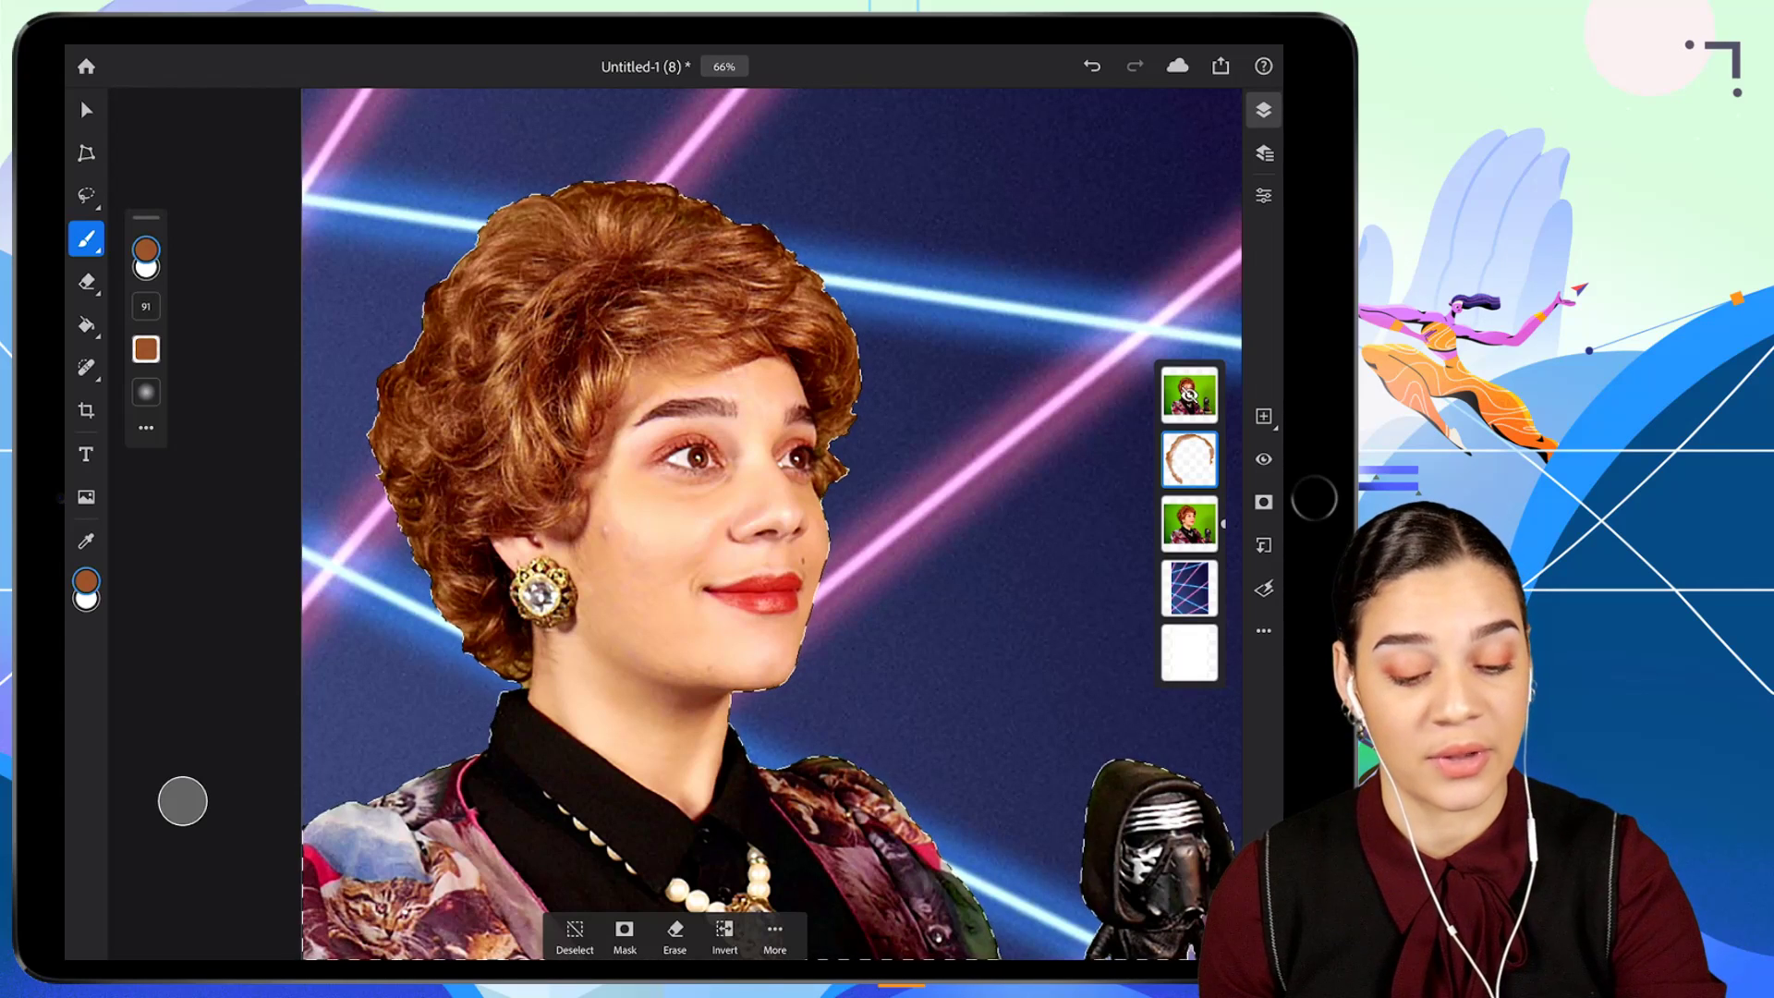
{"action": "left_click", "coordinate": [1264, 153]}
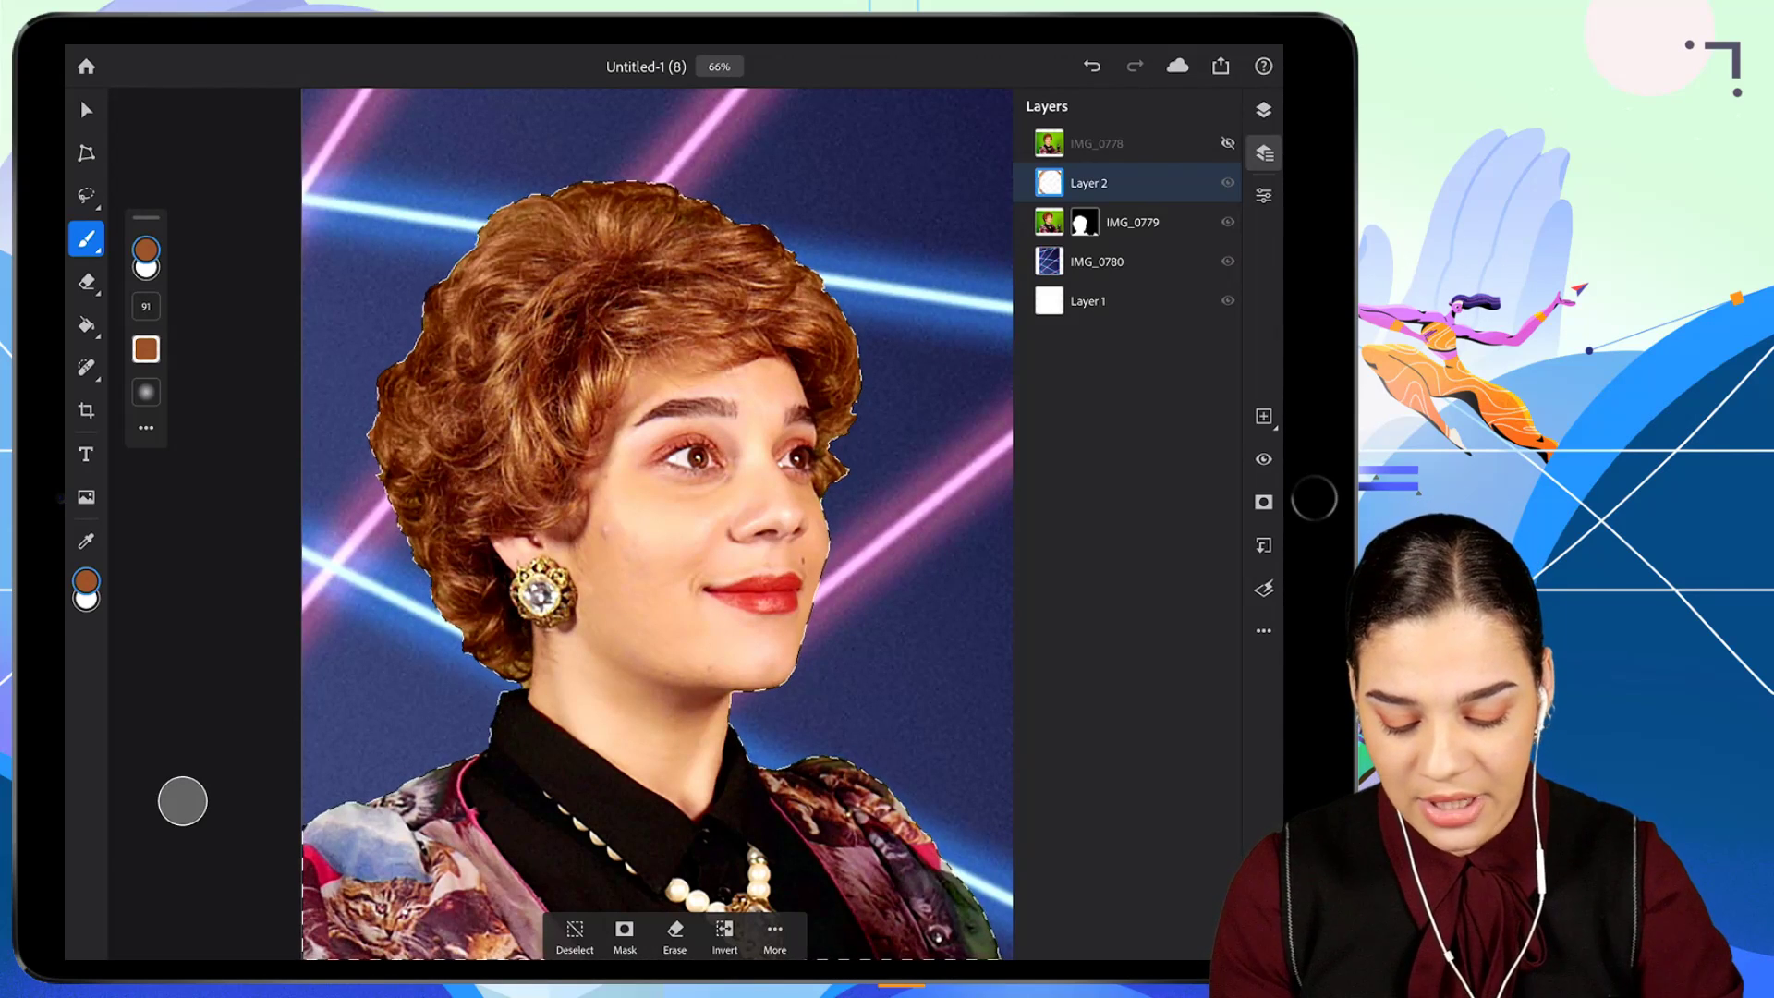
{"action": "left_click", "coordinate": [575, 937]}
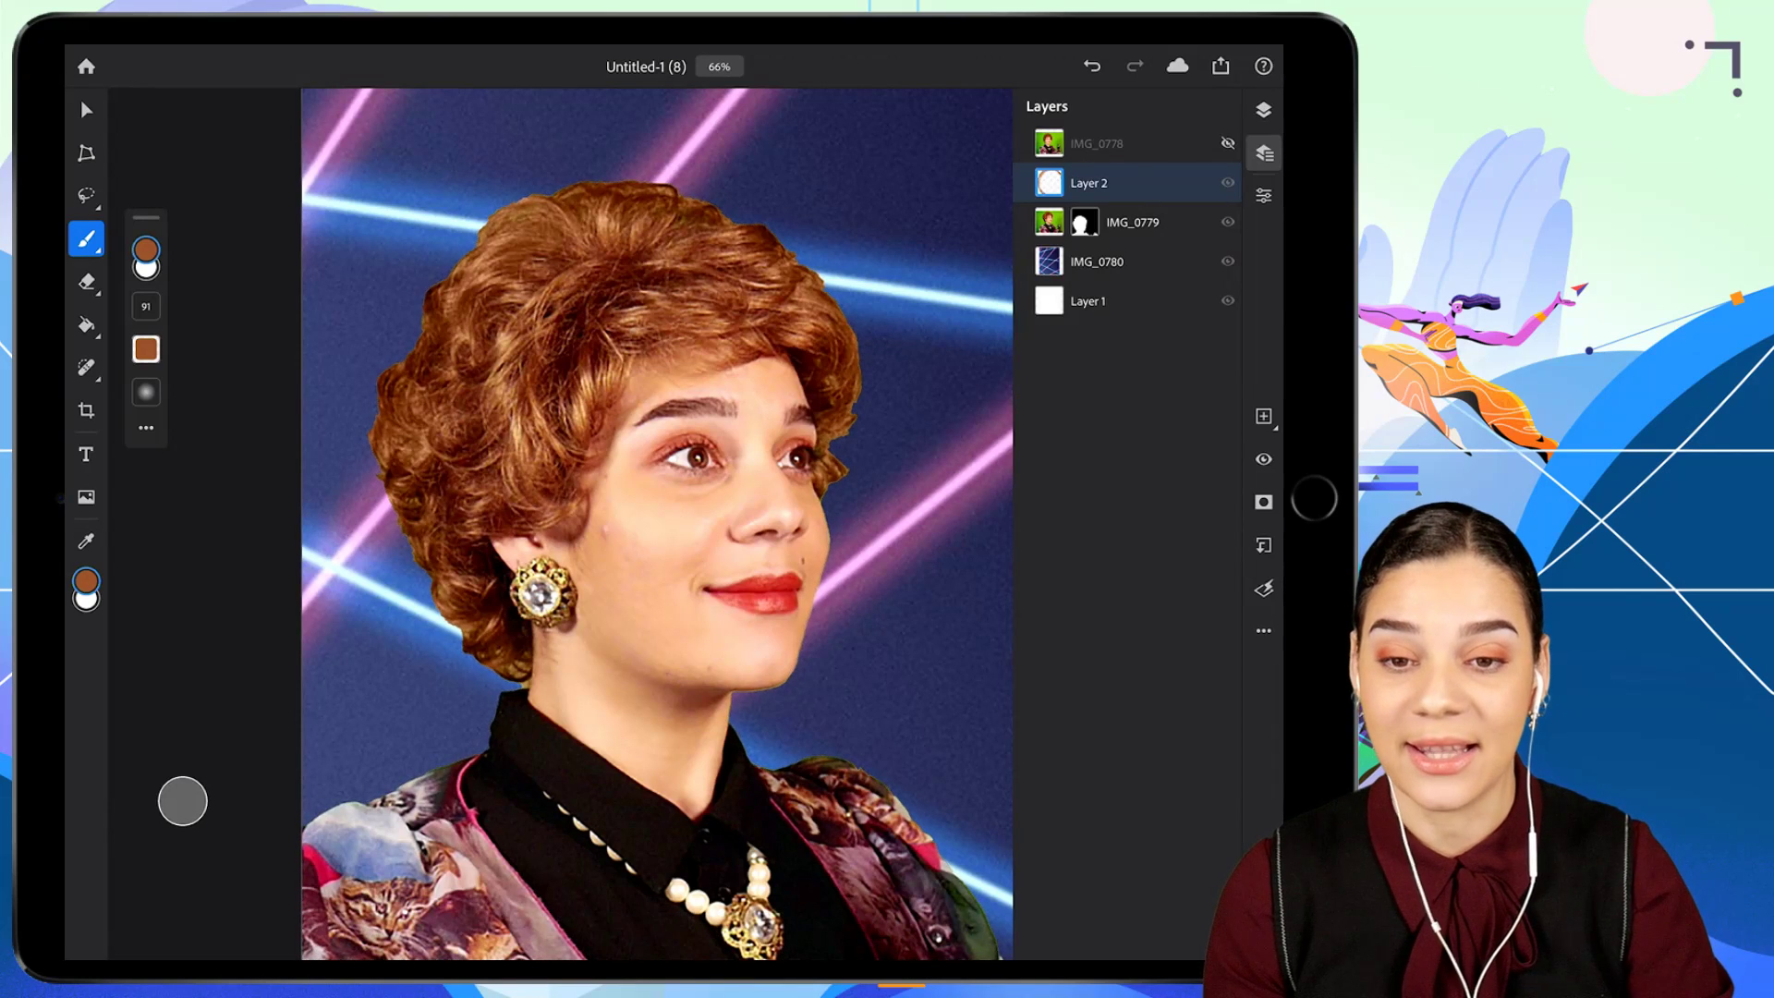
{"action": "scroll", "coordinate": [564, 526], "scroll_direction": "down", "scroll_amount": 5}
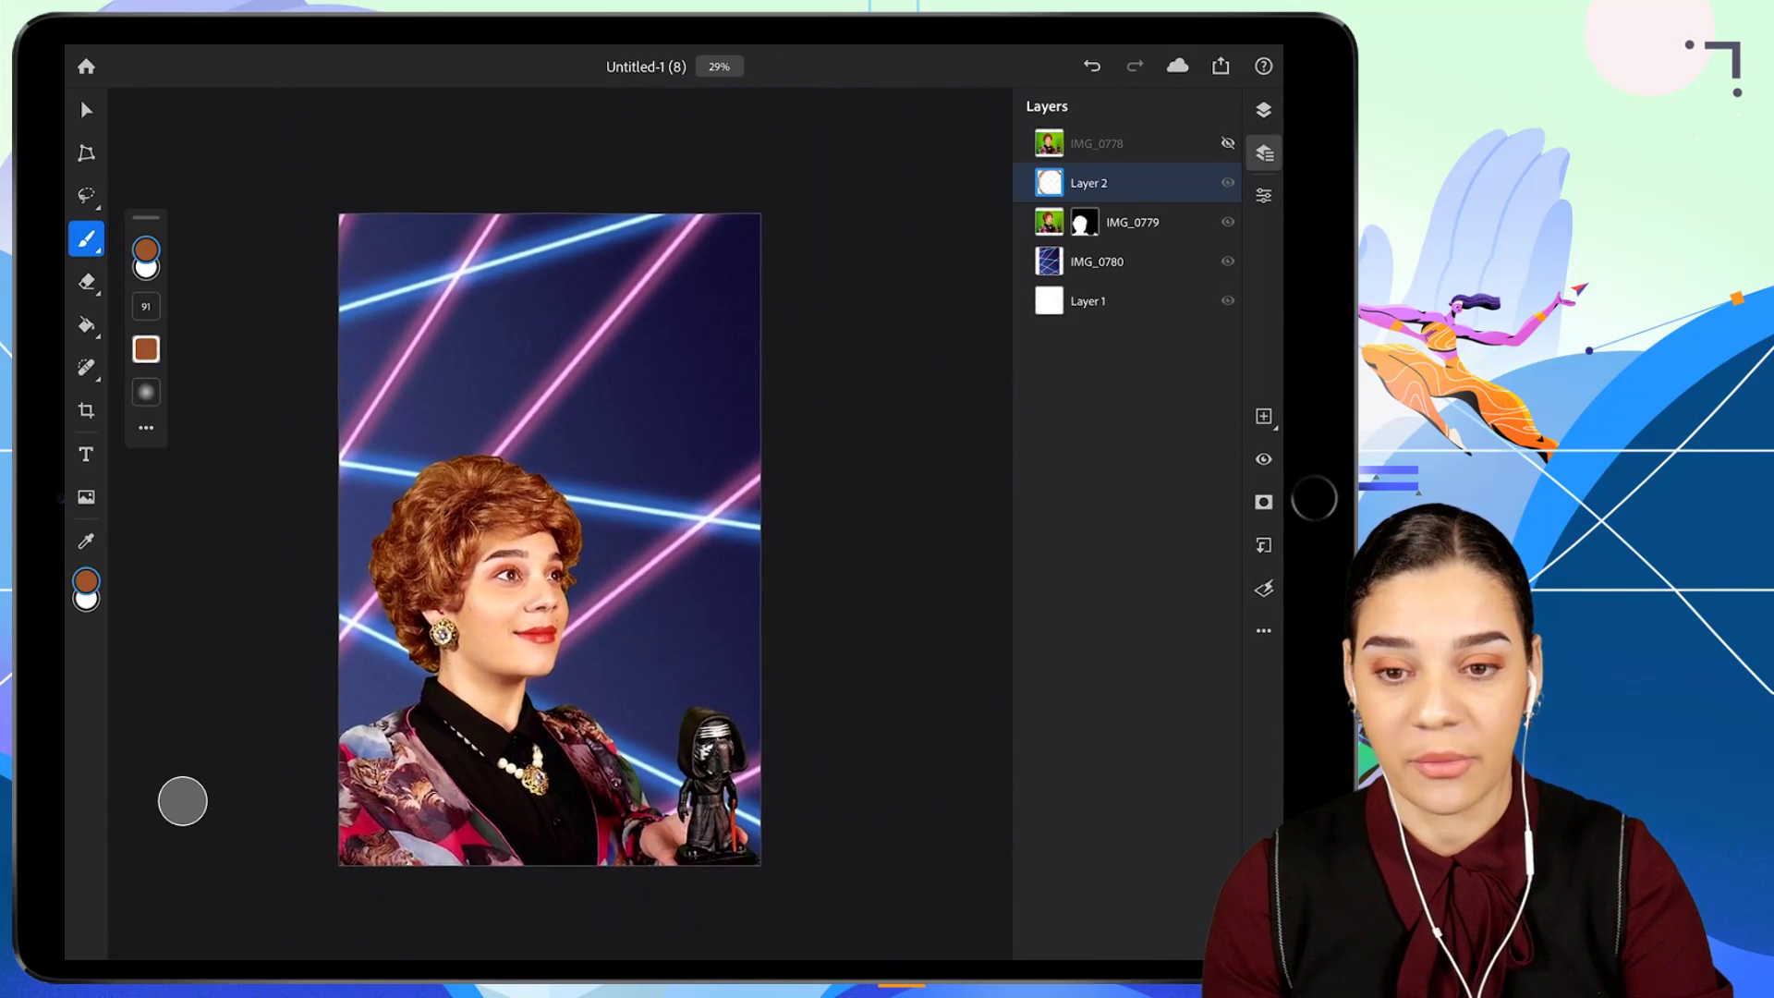
{"action": "scroll", "coordinate": [564, 527], "scroll_direction": "up", "scroll_amount": 1}
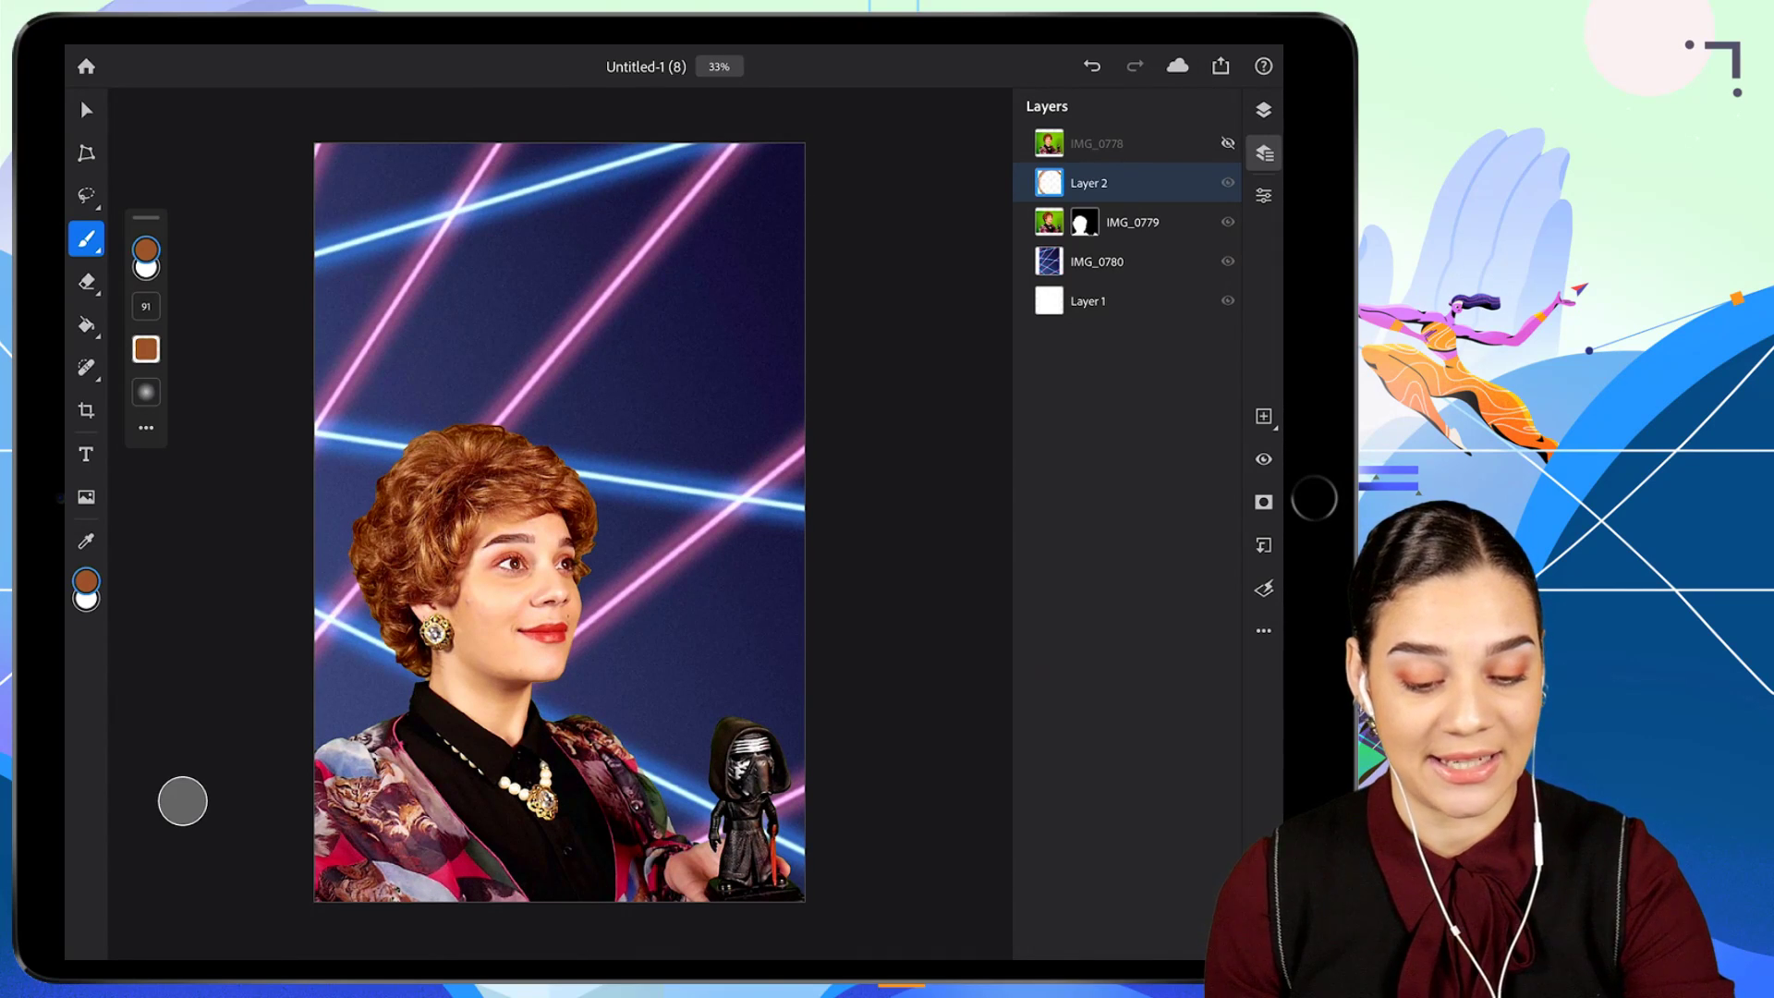
Show the hidden portrait layer IMG_0778 and flip it horizontally with Transform.
{"action": "left_click", "coordinate": [1097, 143]}
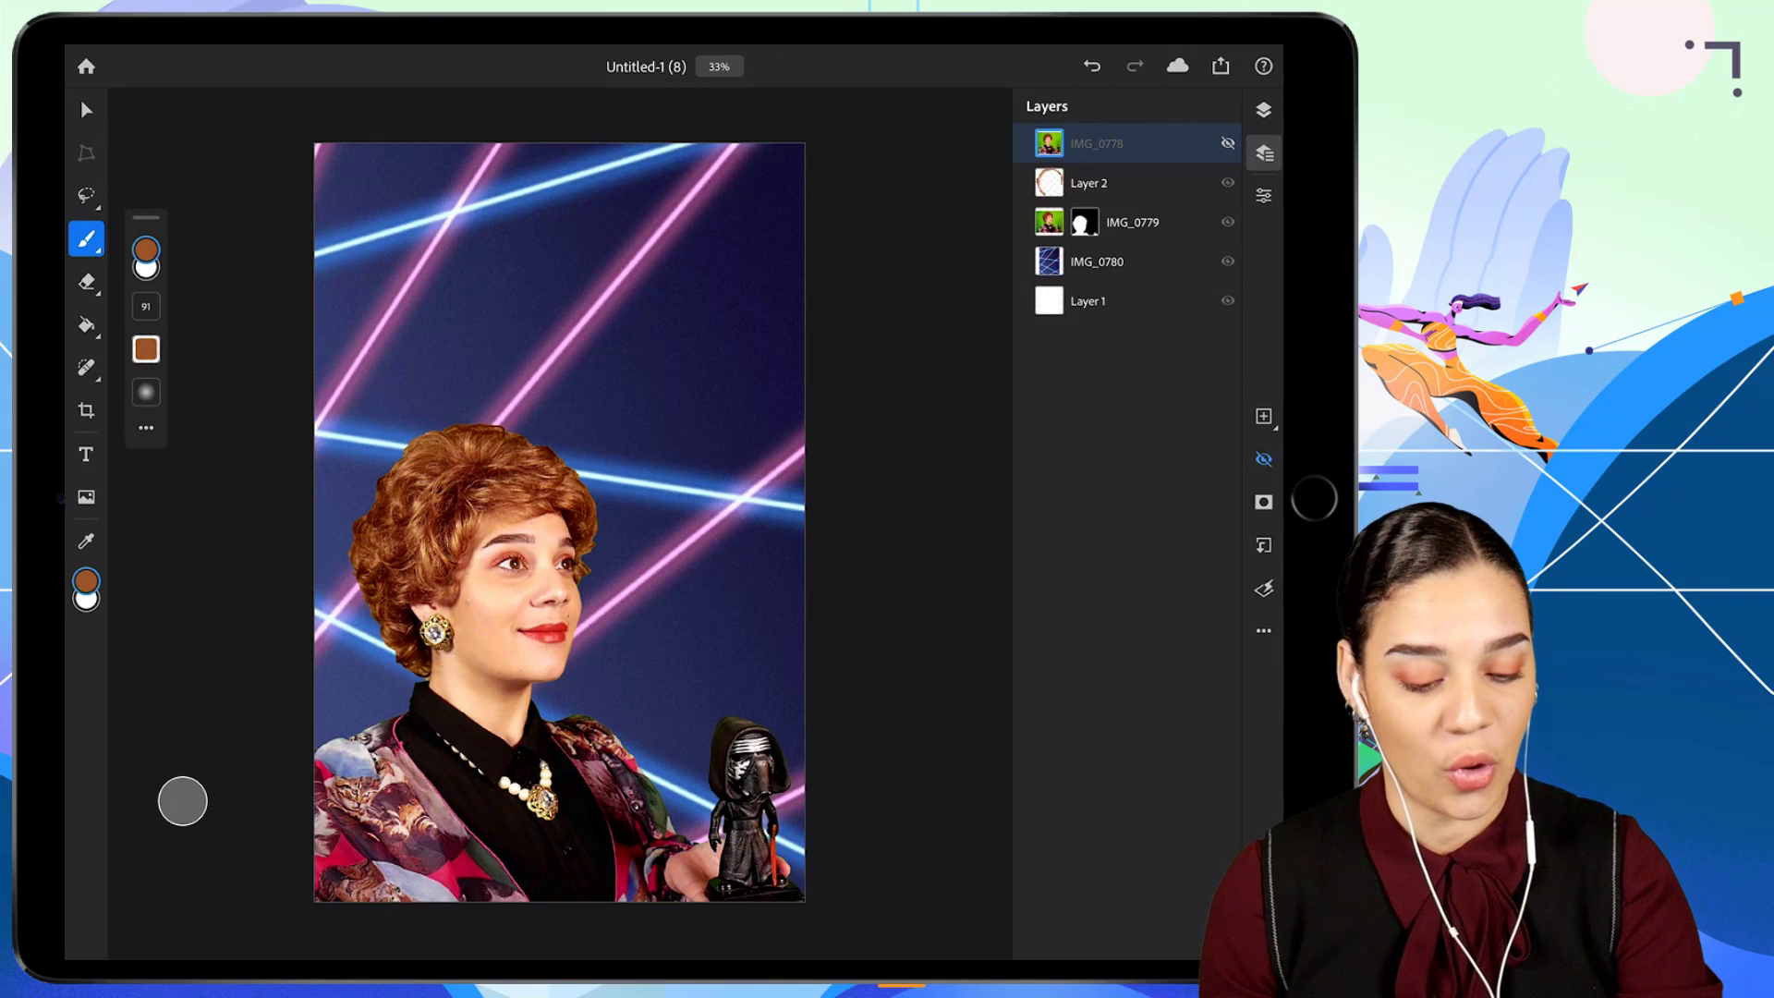
{"action": "left_click", "coordinate": [1228, 143]}
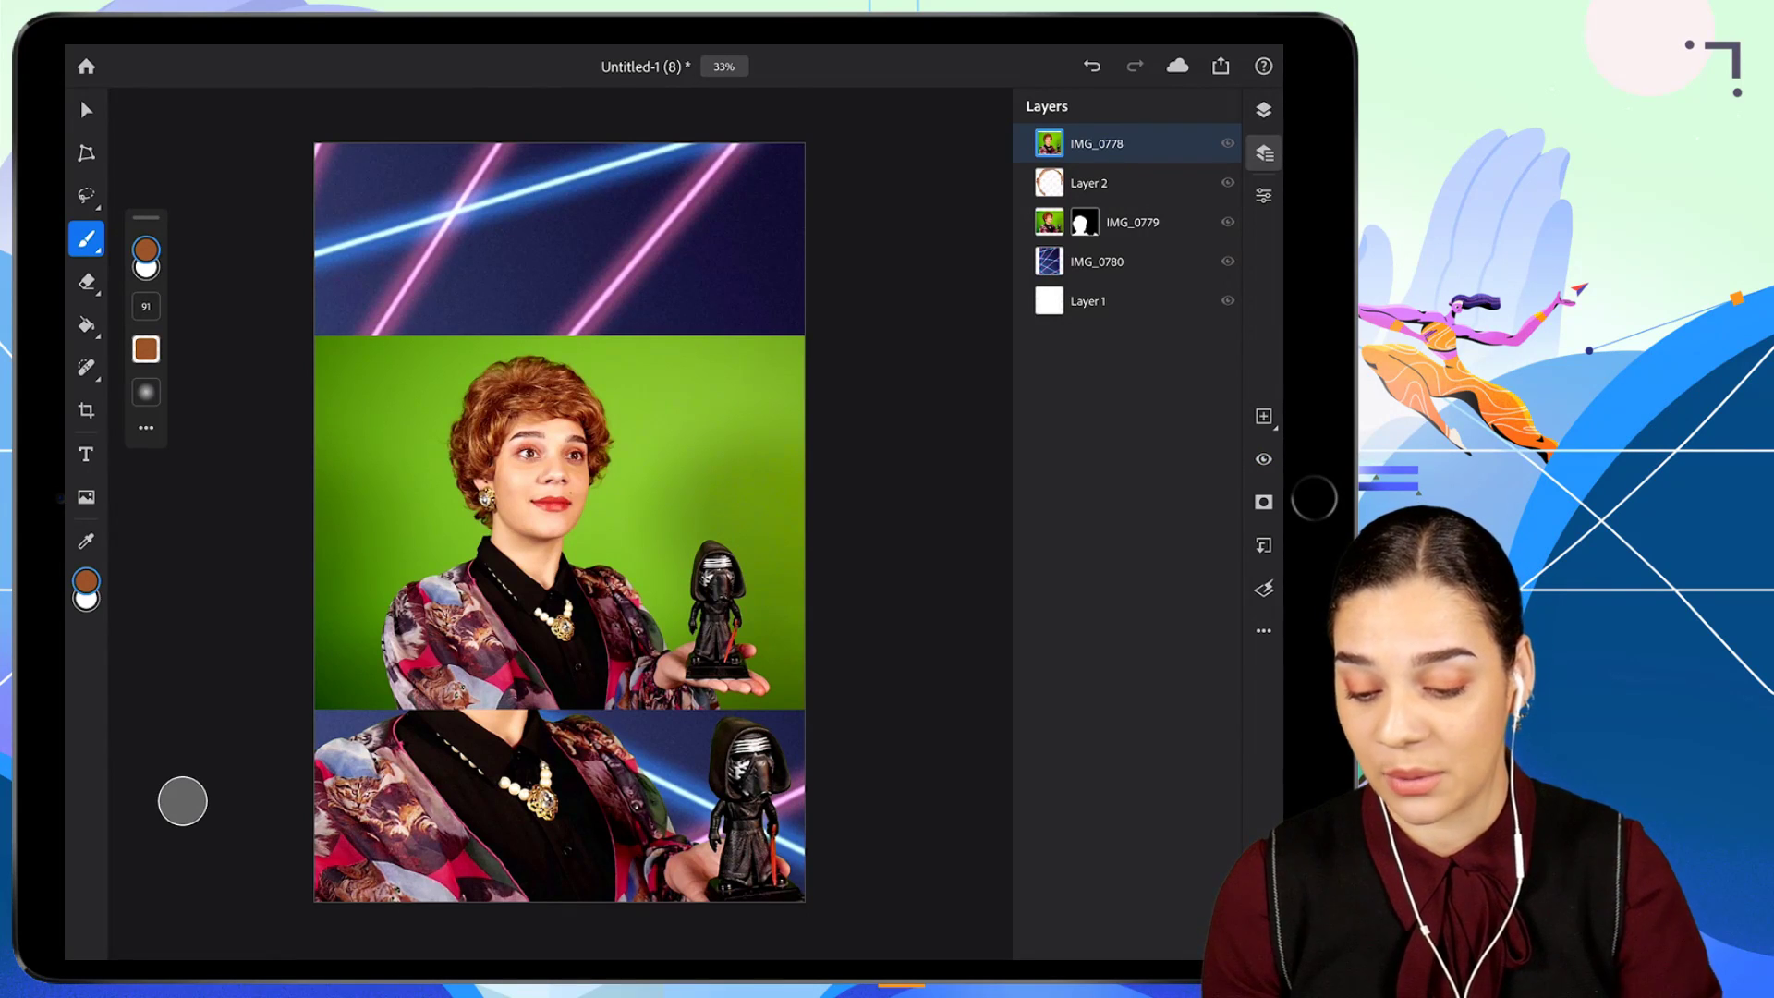
{"action": "left_click", "coordinate": [86, 152]}
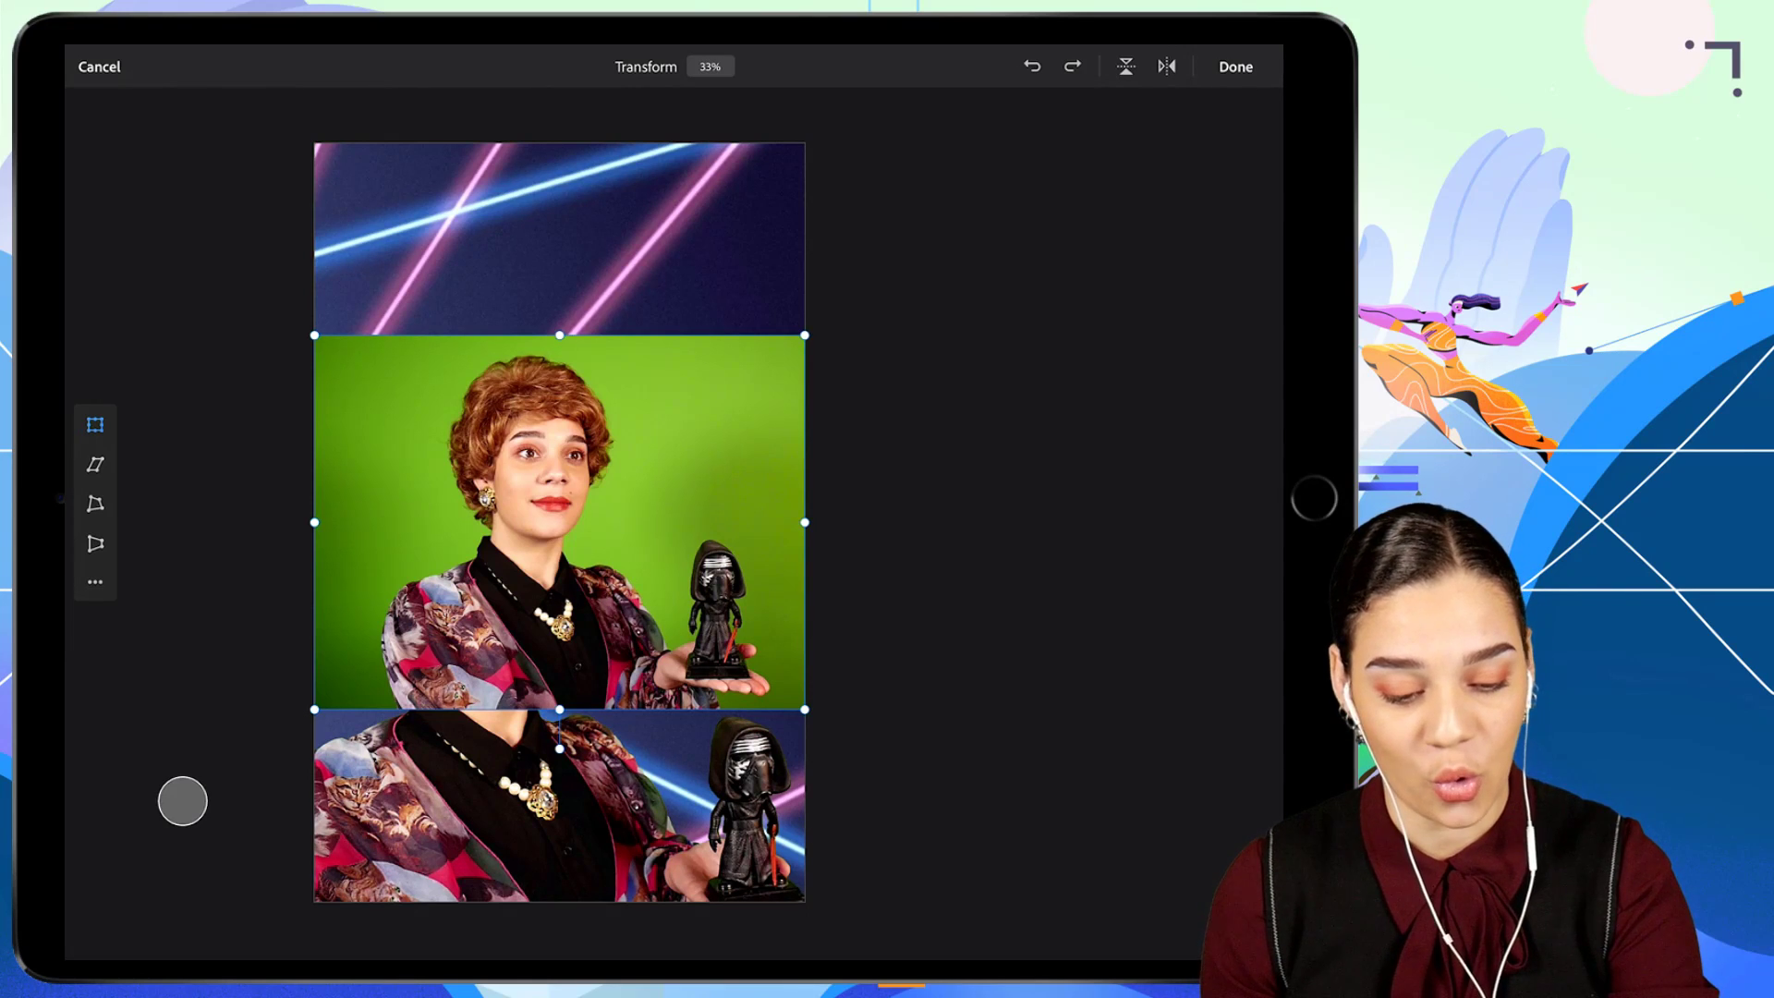
{"action": "left_click", "coordinate": [1168, 66]}
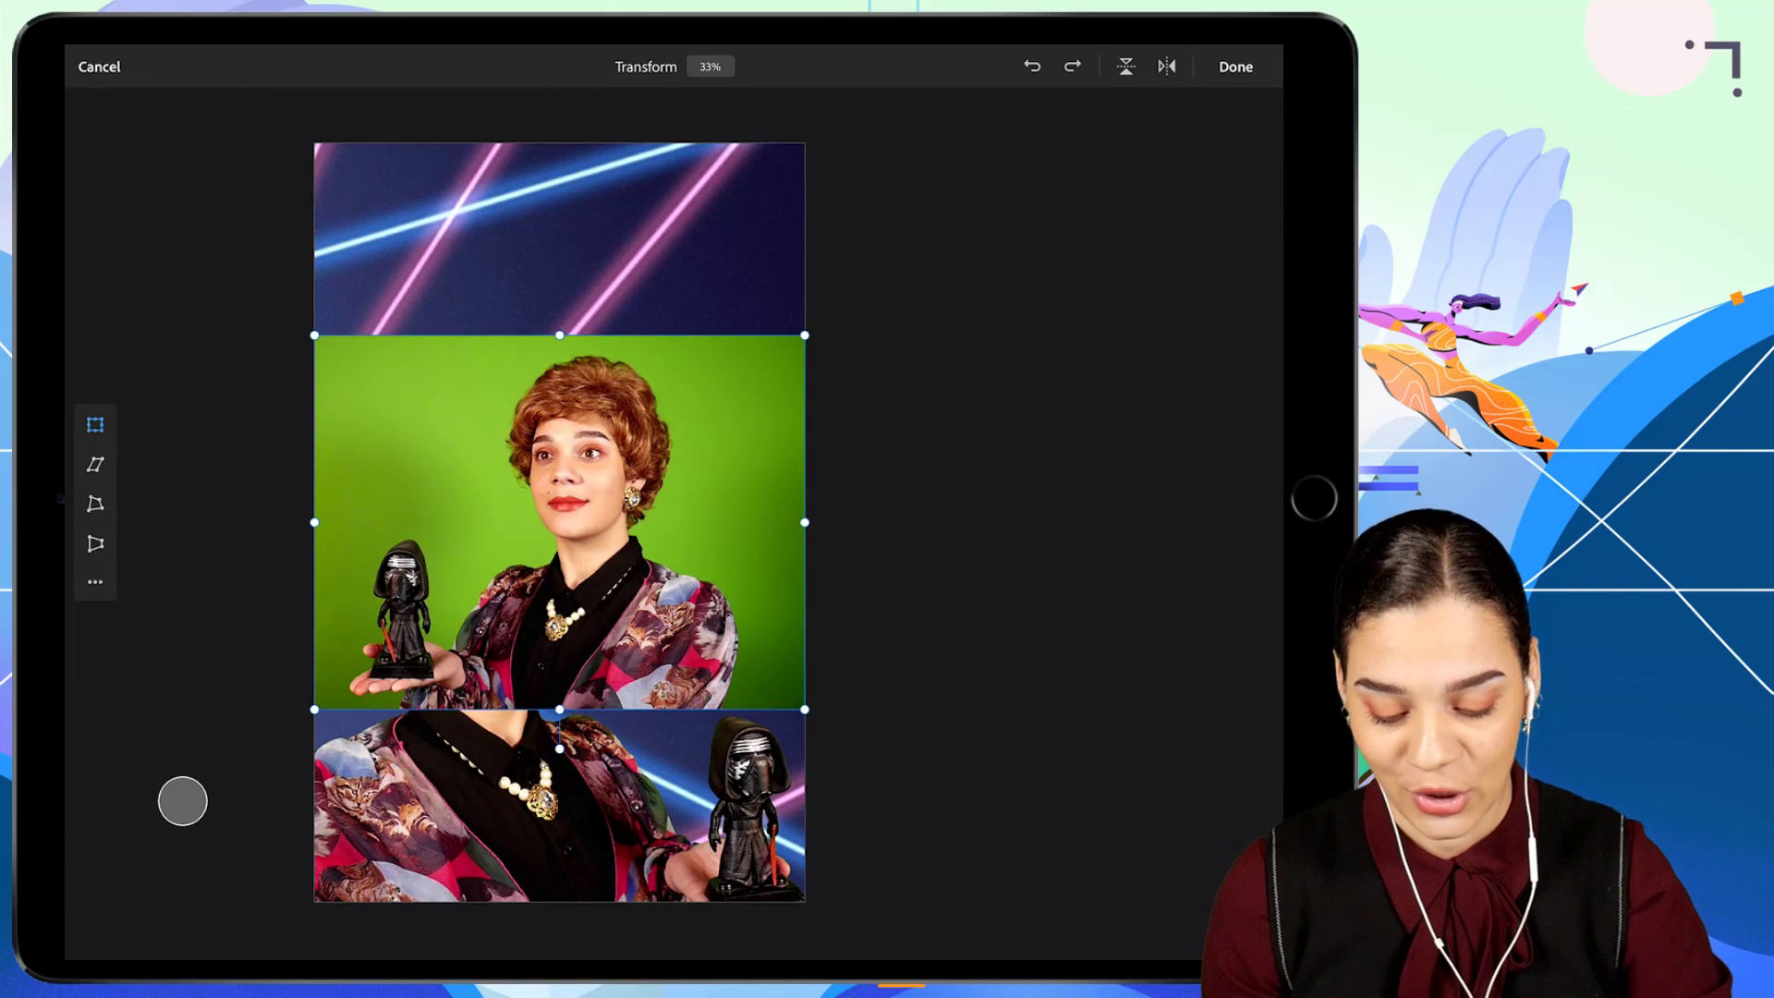
Enlarge the flipped portrait and move it up so its green backdrop covers the canvas's upper part, with the head at the upper right.
{"action": "left_click_drag", "start_coordinate": [805, 334], "coordinate": [985, 198]}
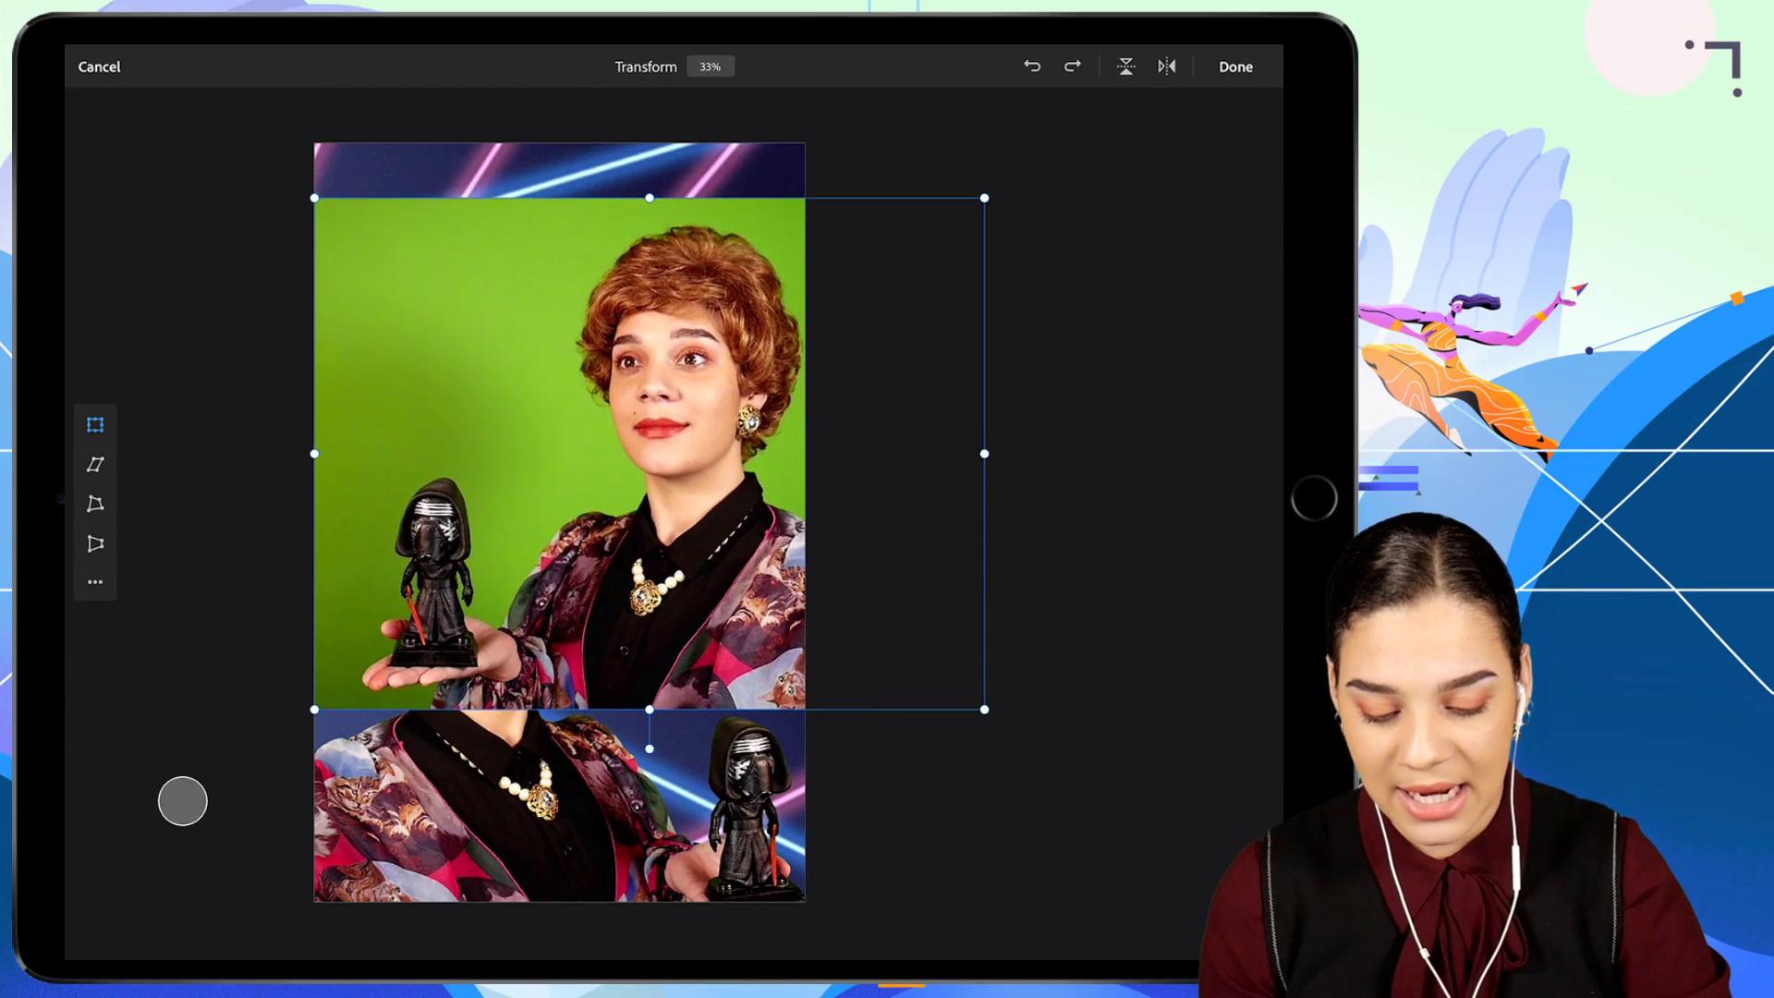
{"action": "left_click_drag", "start_coordinate": [554, 416], "coordinate": [545, 354]}
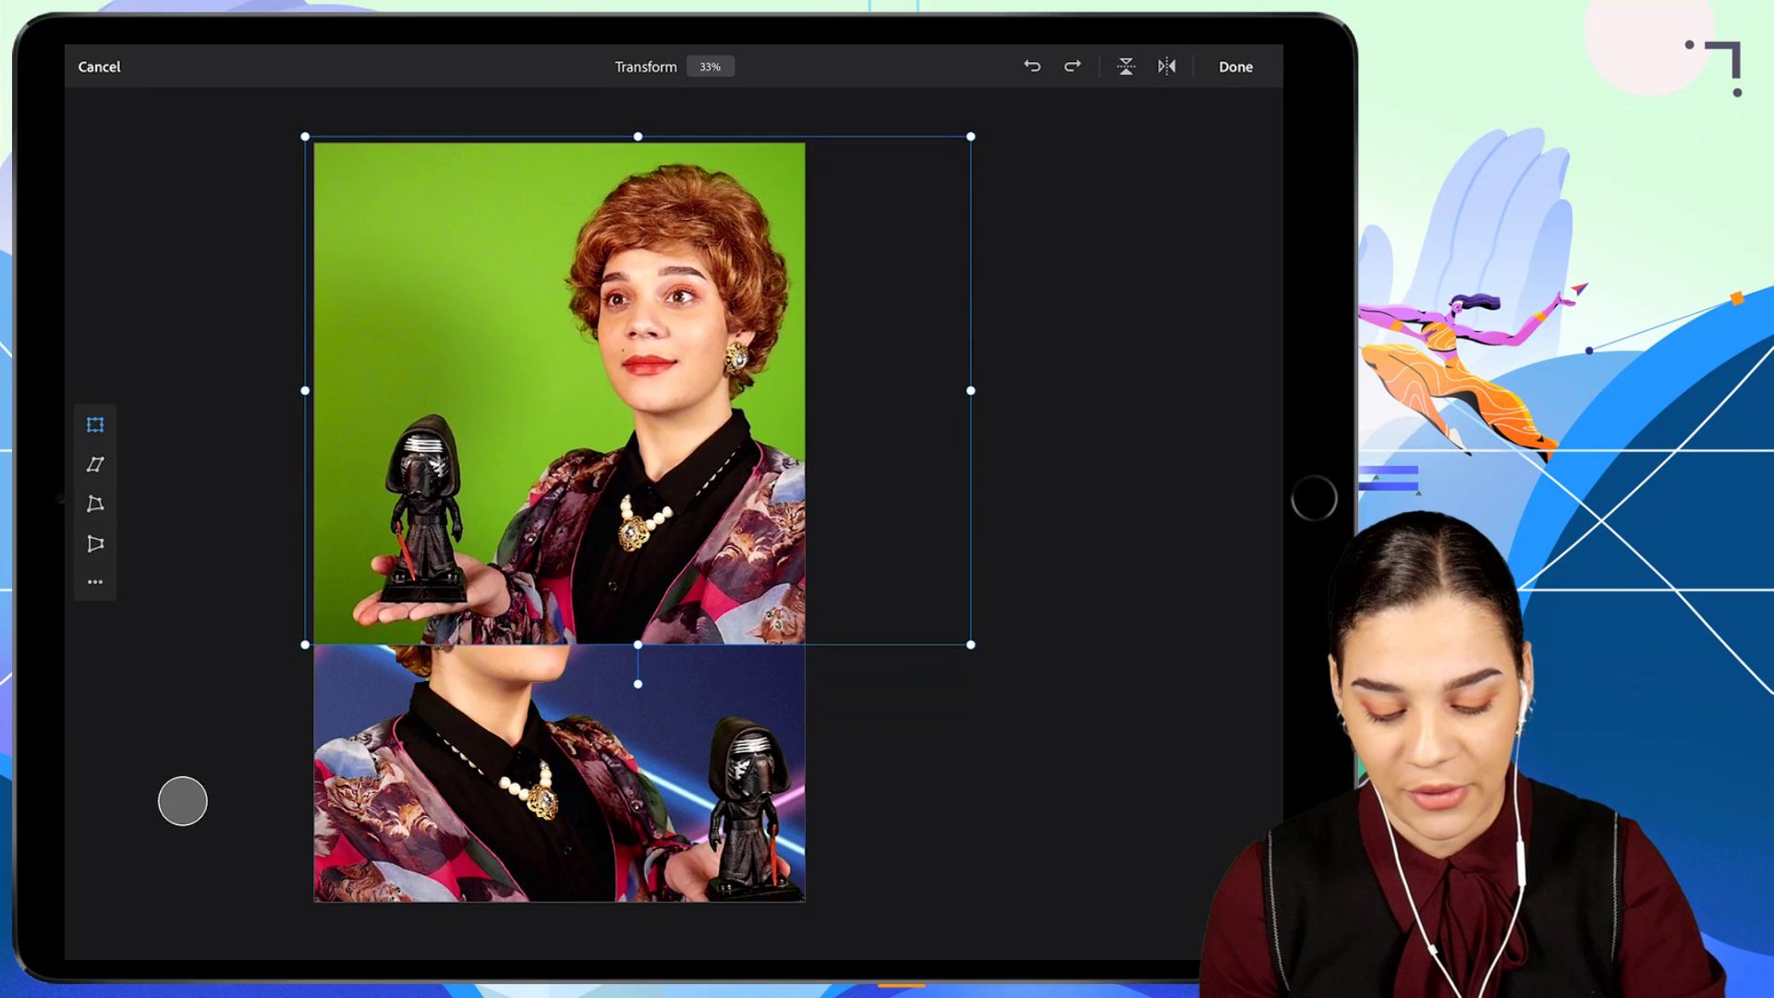
{"action": "left_click_drag", "start_coordinate": [970, 137], "coordinate": [1087, 47]}
{"action": "left_click_drag", "start_coordinate": [573, 388], "coordinate": [495, 462]}
{"action": "left_click_drag", "start_coordinate": [1009, 121], "coordinate": [916, 193]}
{"action": "left_click_drag", "start_coordinate": [554, 435], "coordinate": [613, 376]}
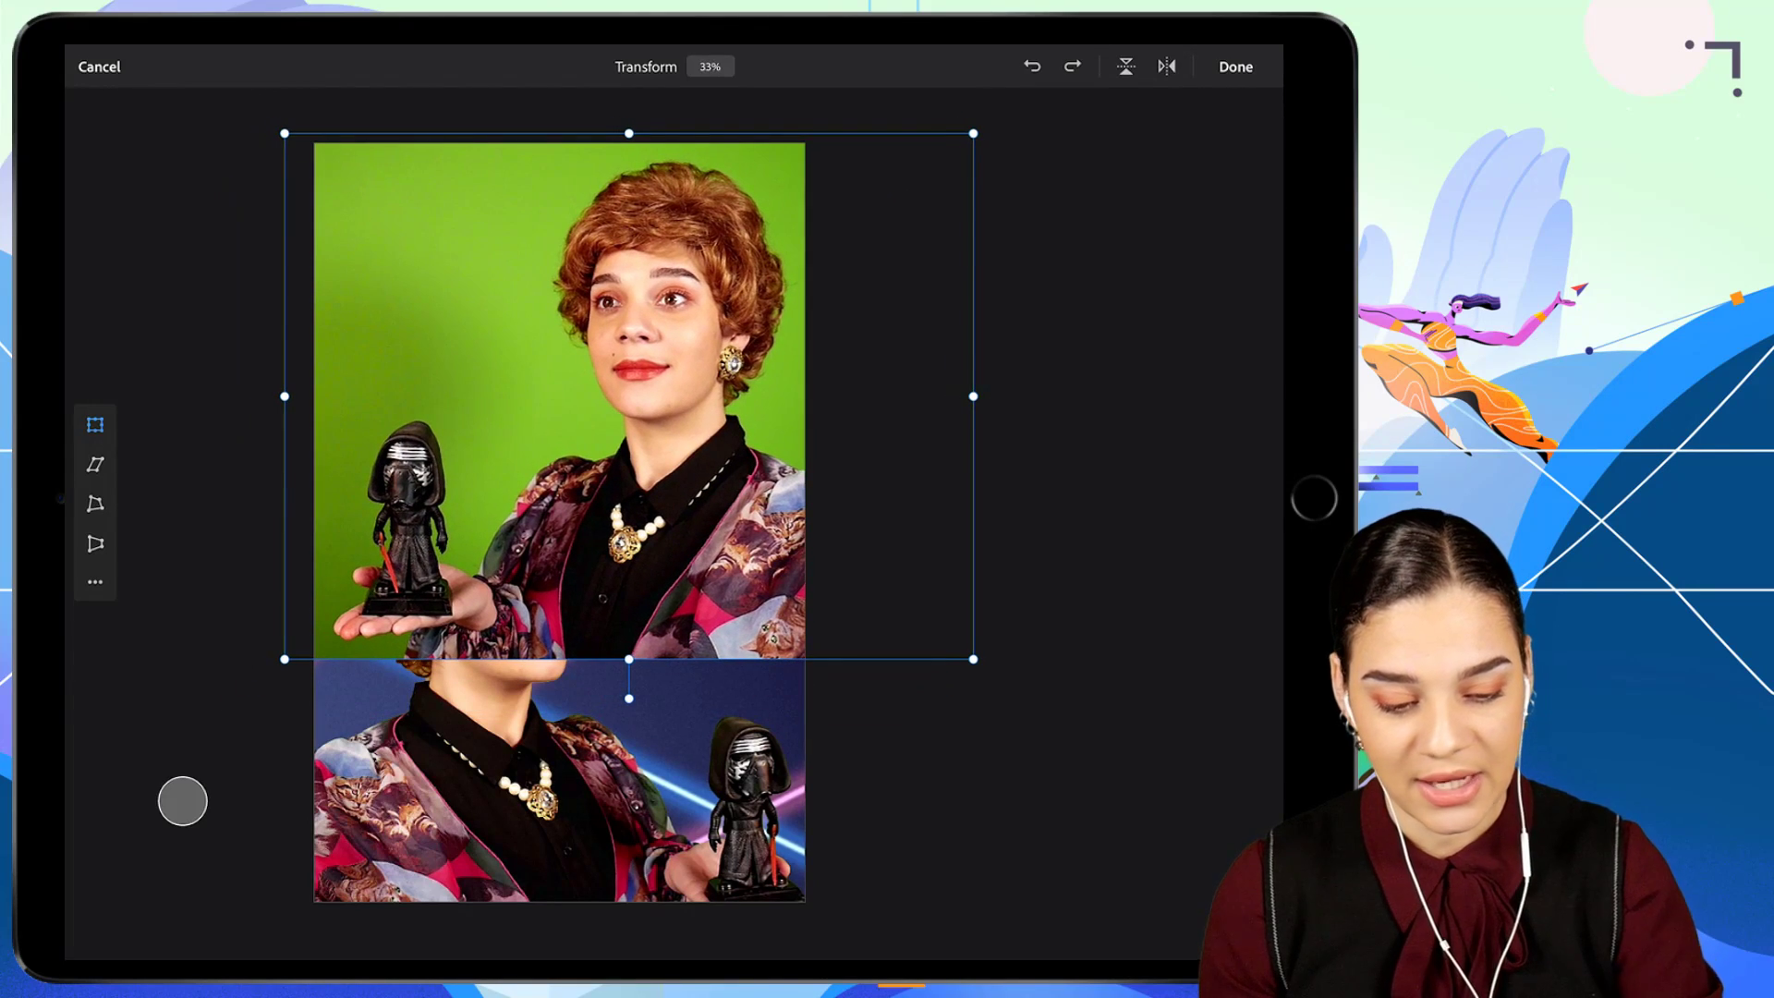
{"action": "left_click", "coordinate": [1236, 66]}
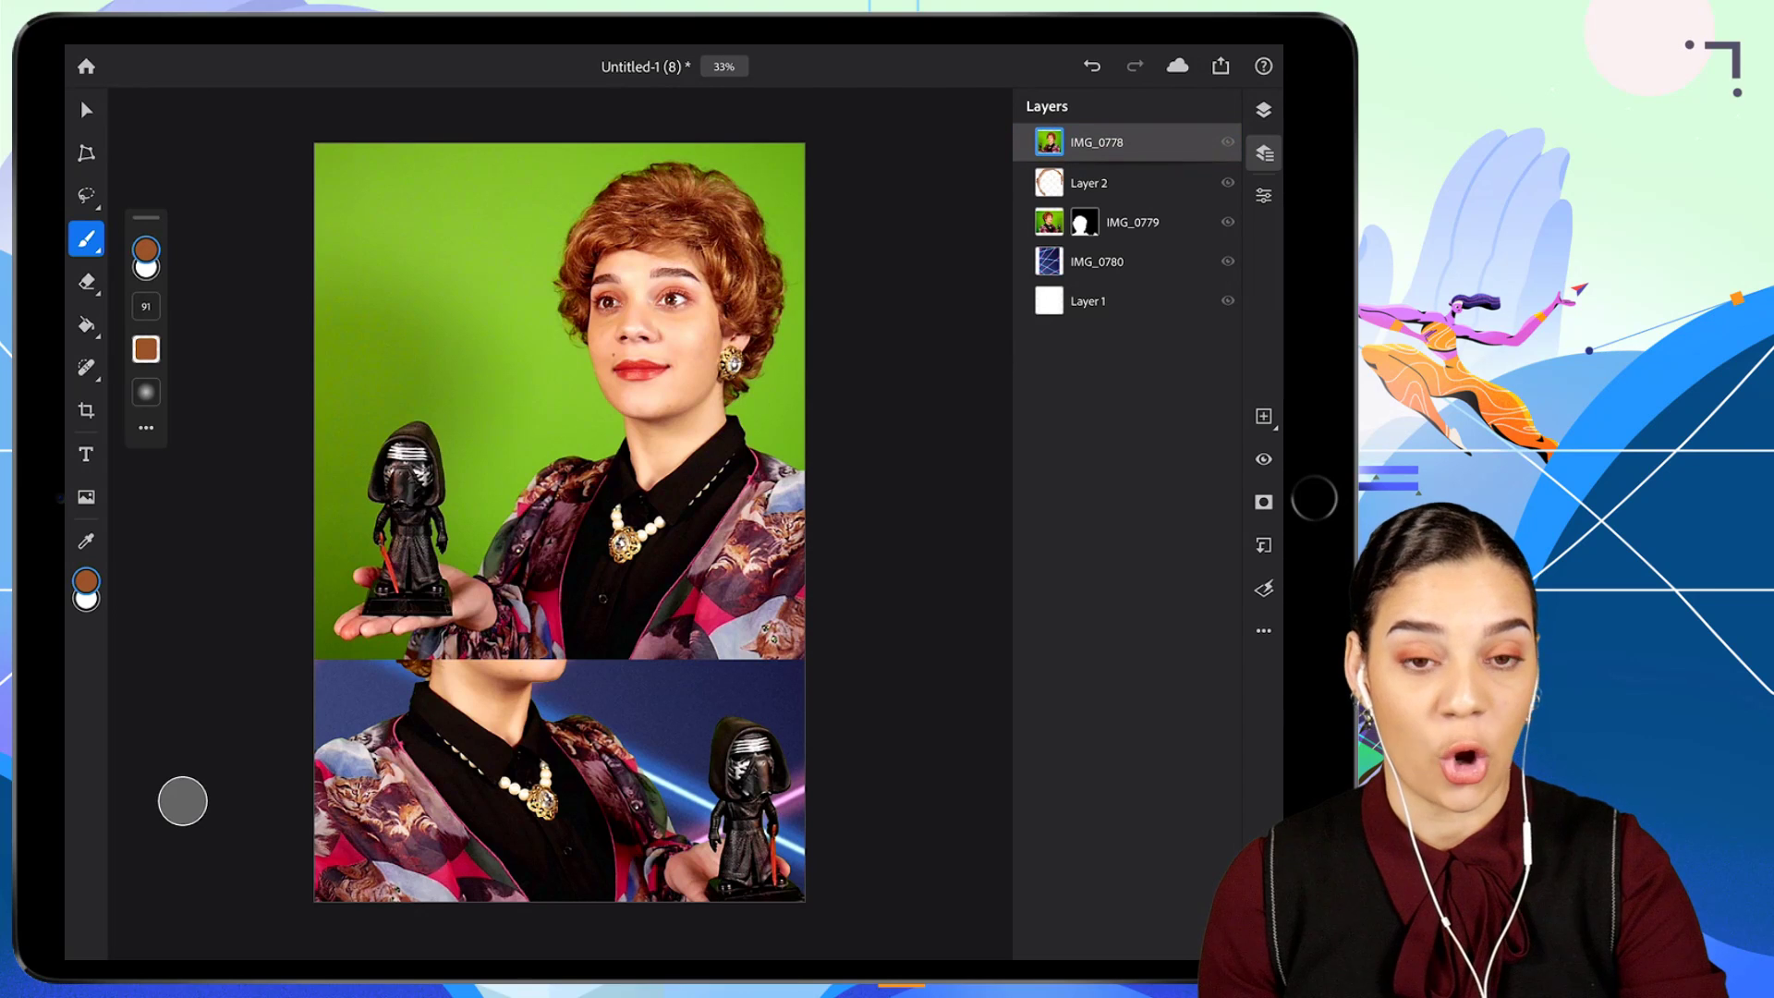
Move layer IMG_0778 below IMG_0779 and mask out its green backdrop using Select Subject.
{"action": "left_click_drag", "start_coordinate": [1097, 141], "coordinate": [1097, 227]}
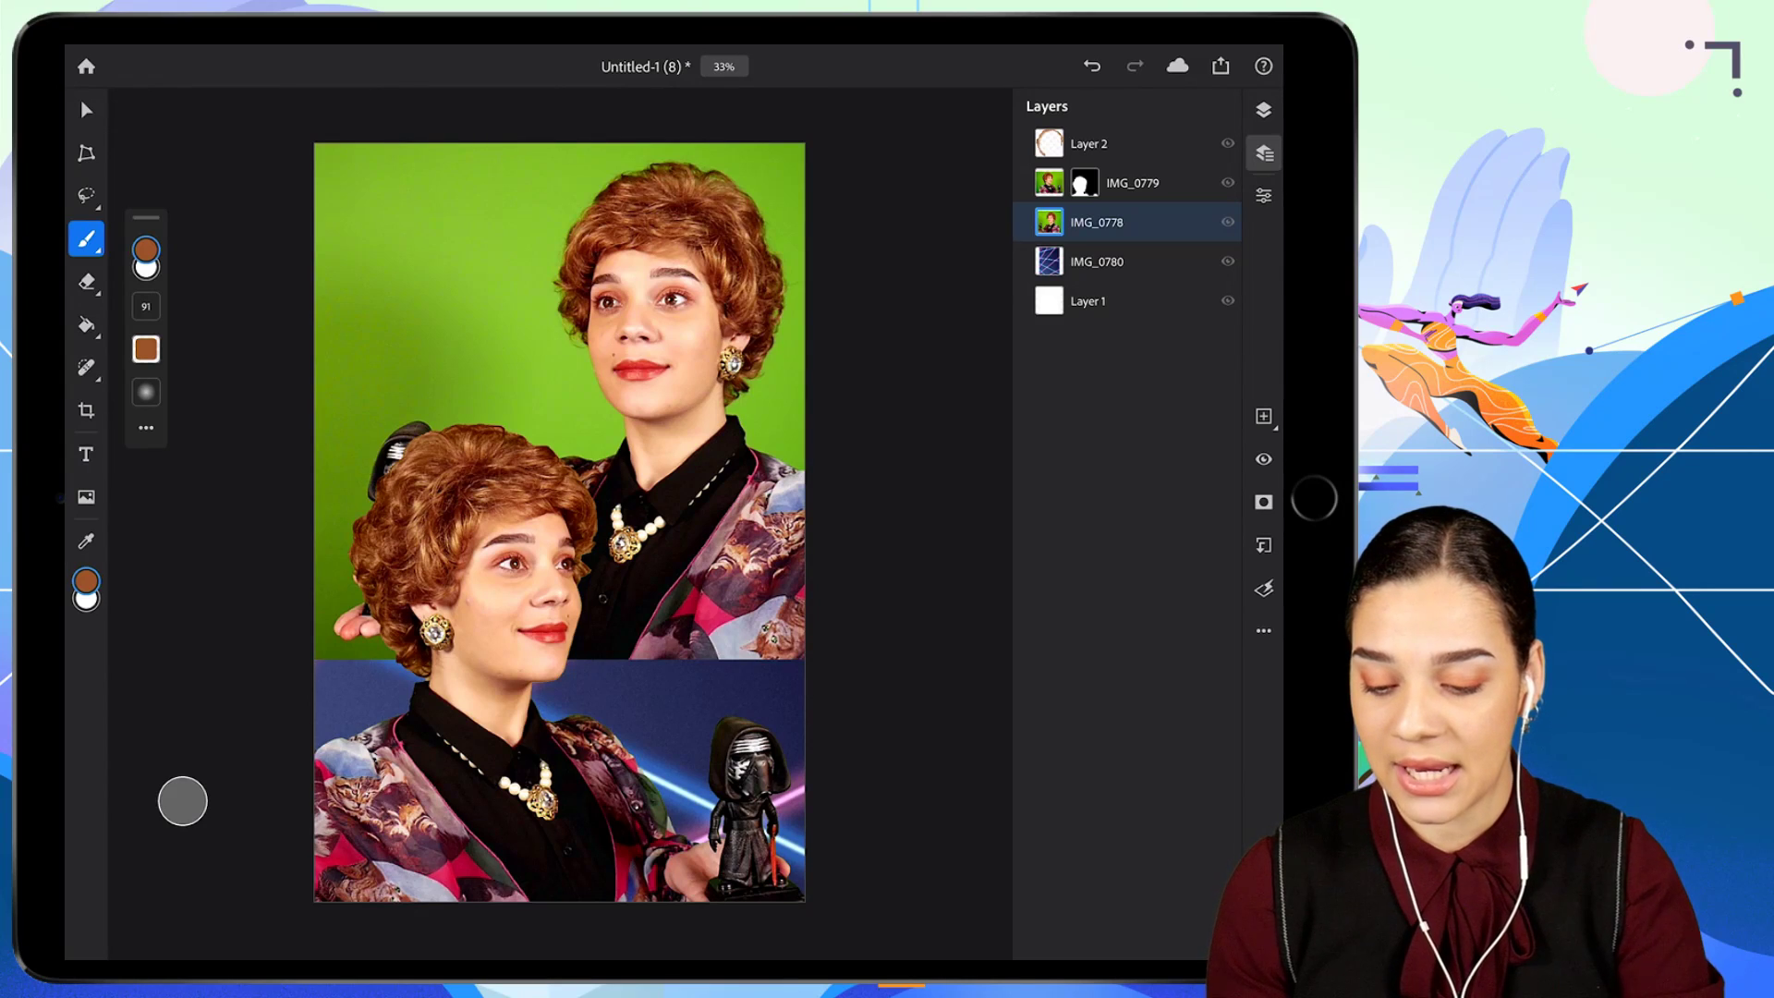
{"action": "left_click", "coordinate": [86, 196]}
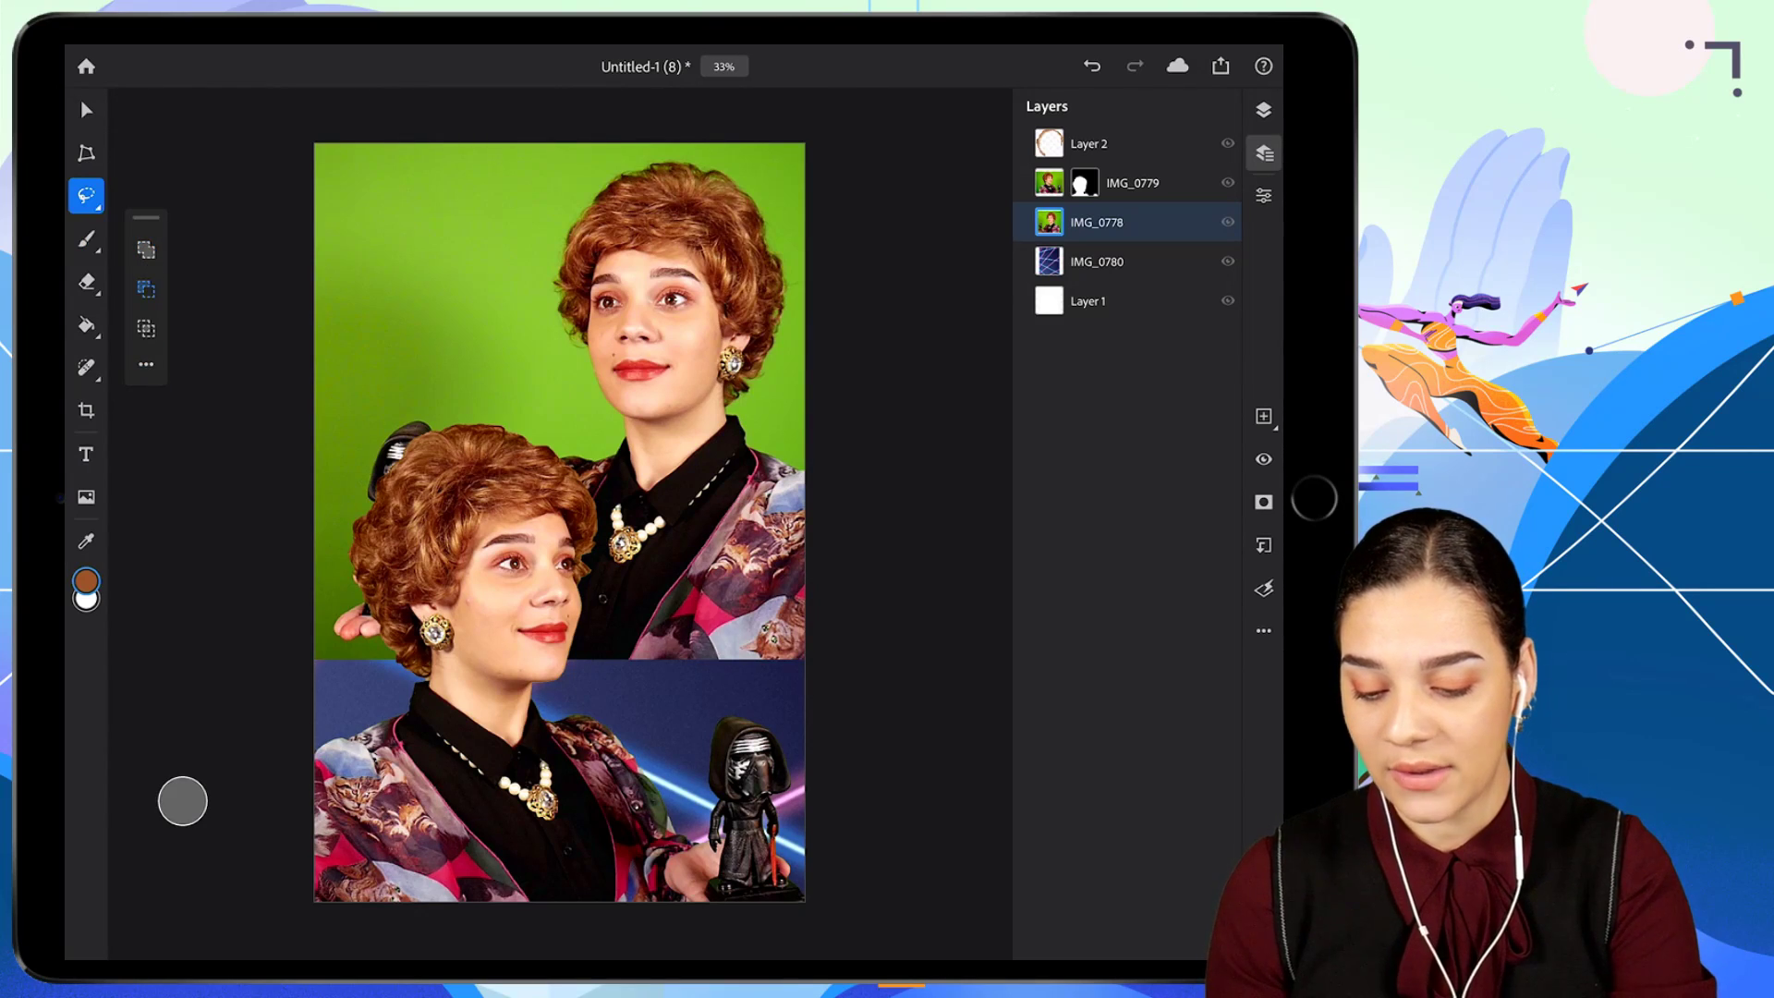
{"action": "left_click", "coordinate": [86, 196]}
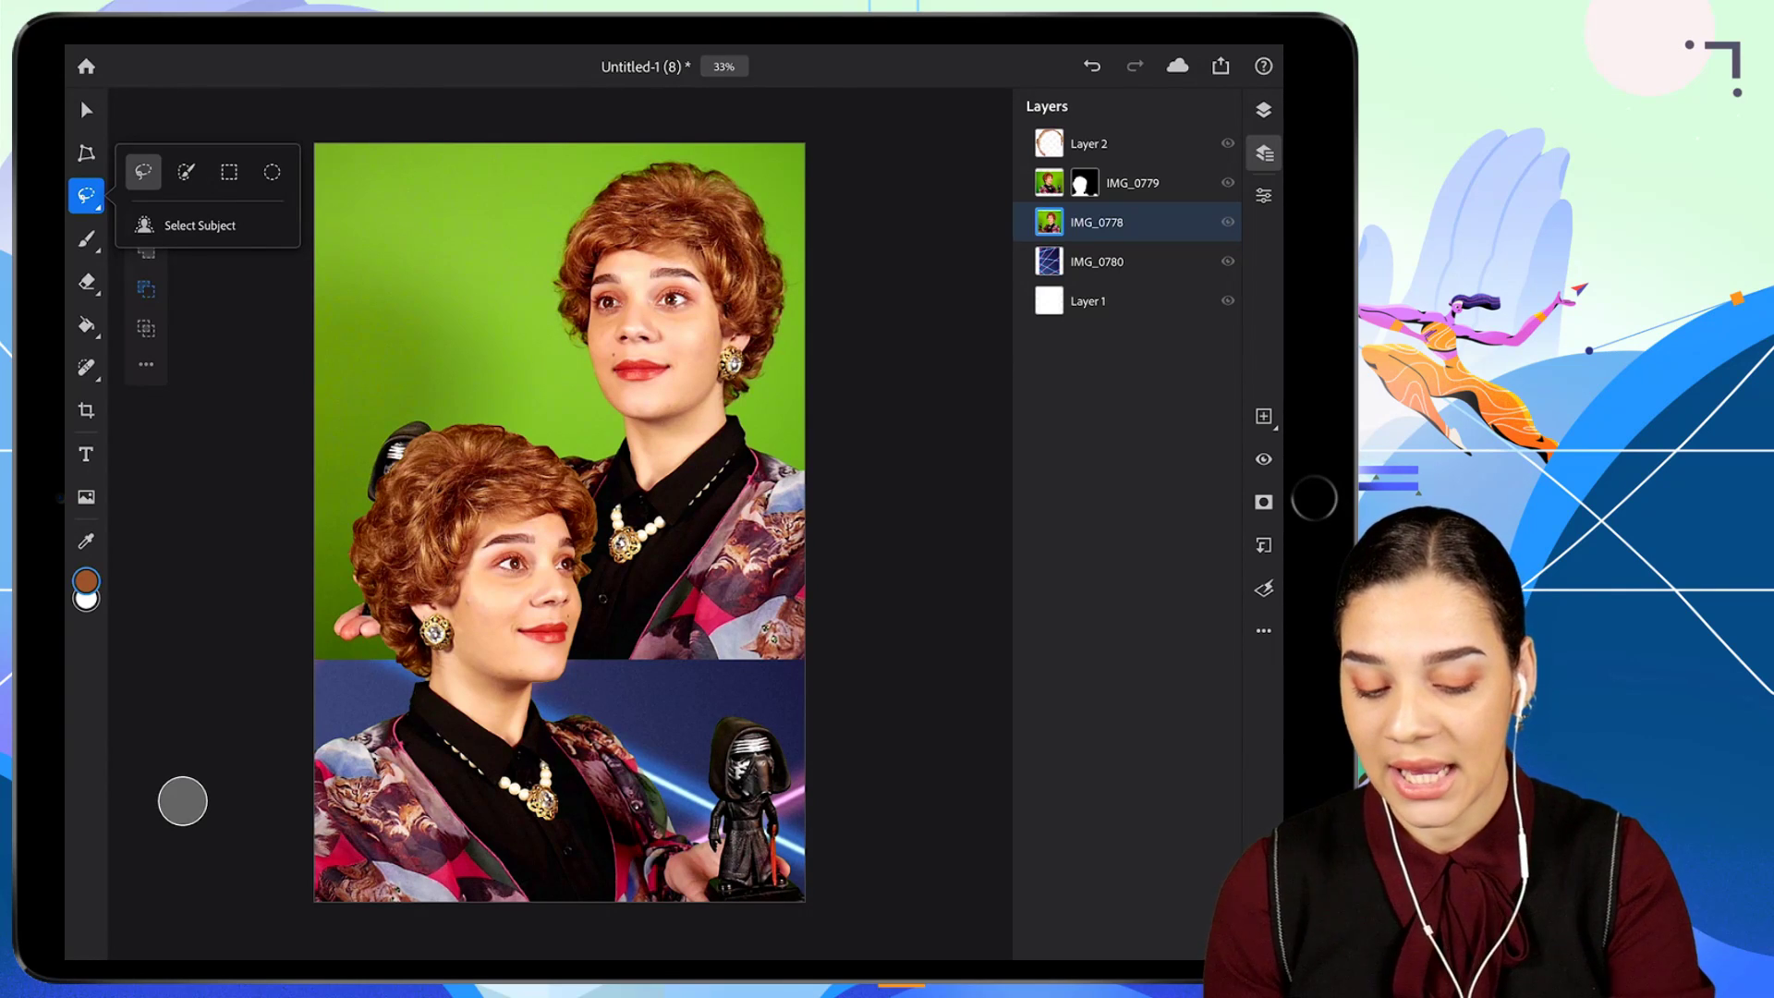
{"action": "left_click", "coordinate": [199, 226]}
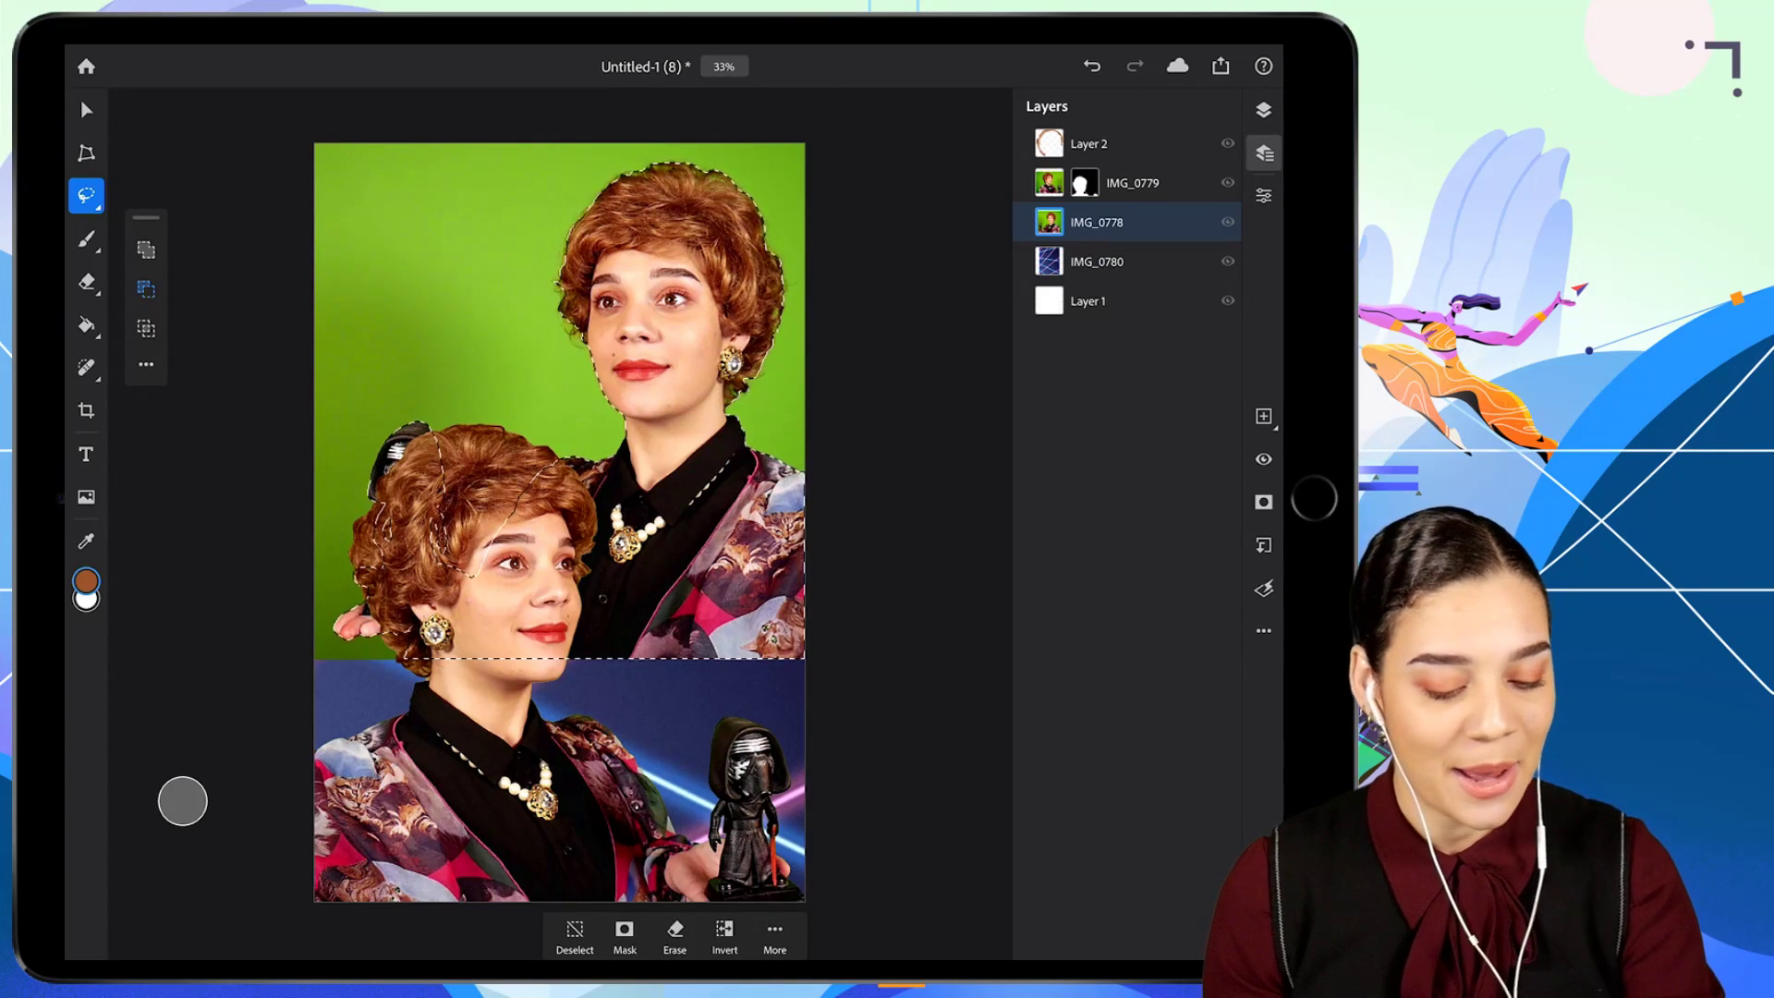
{"action": "left_click", "coordinate": [625, 933]}
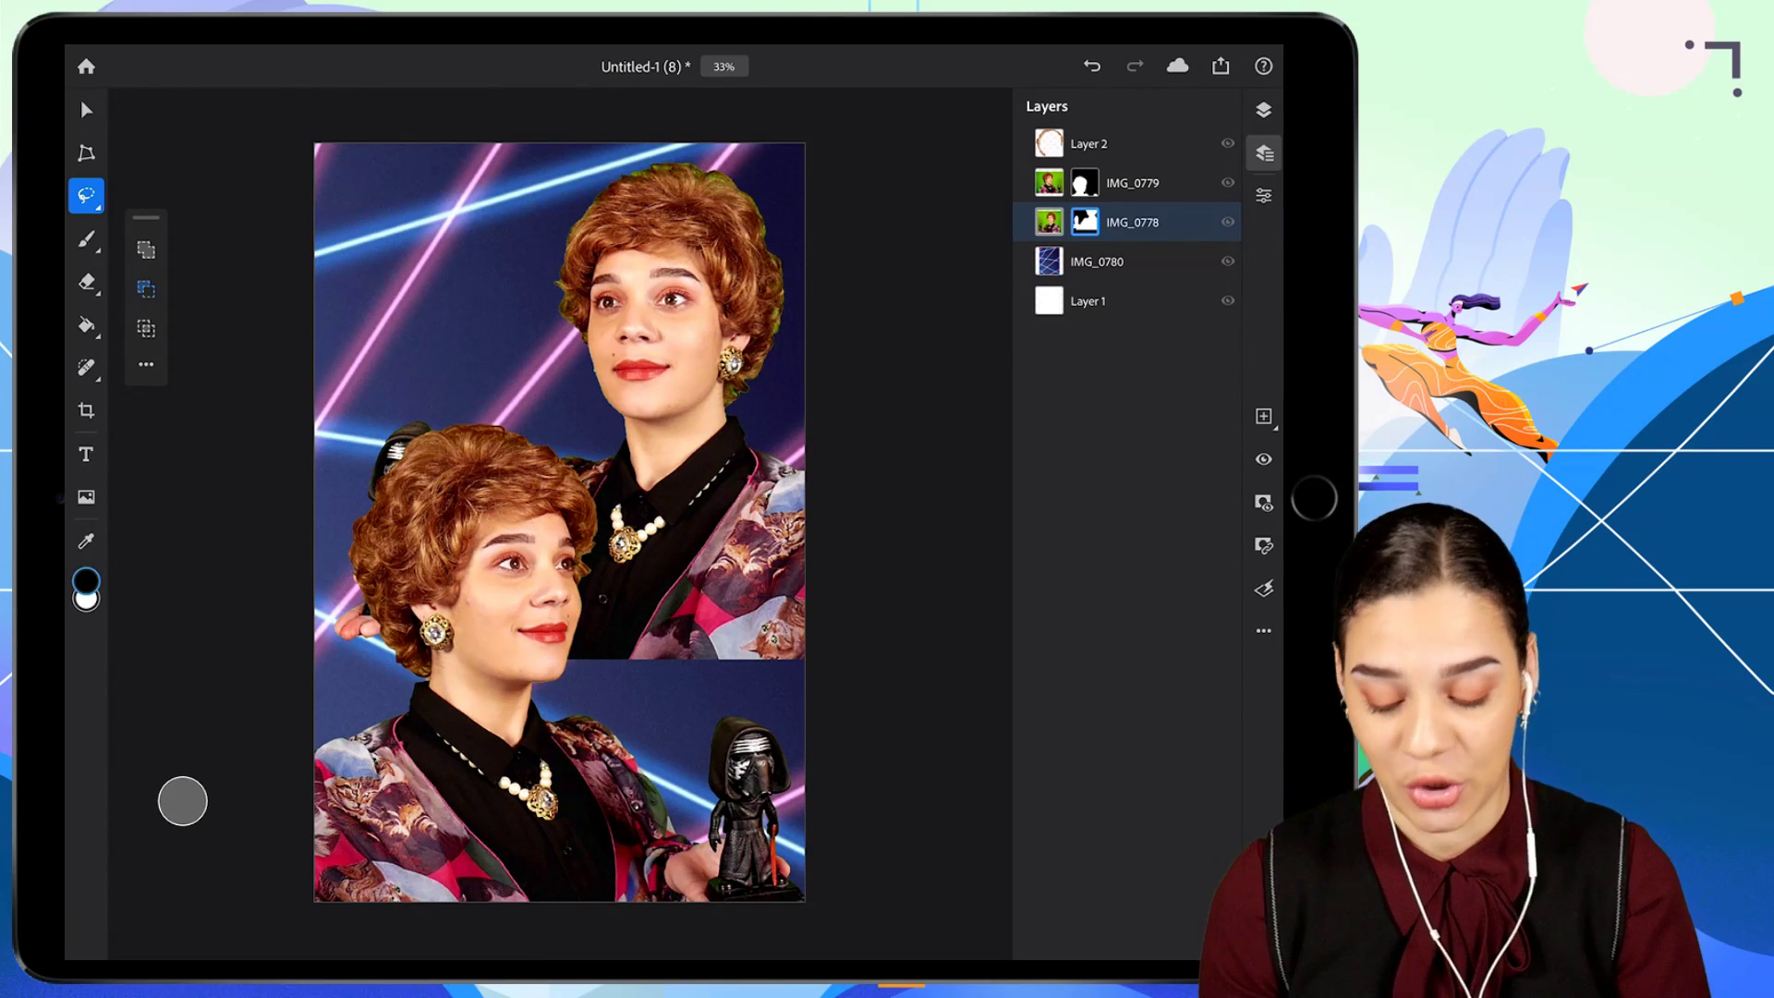
Paint black on IMG_0778's mask with a soft brush at size 472 to hide the rear figurine and soften the portrait's lower edge.
{"action": "left_click", "coordinate": [86, 240]}
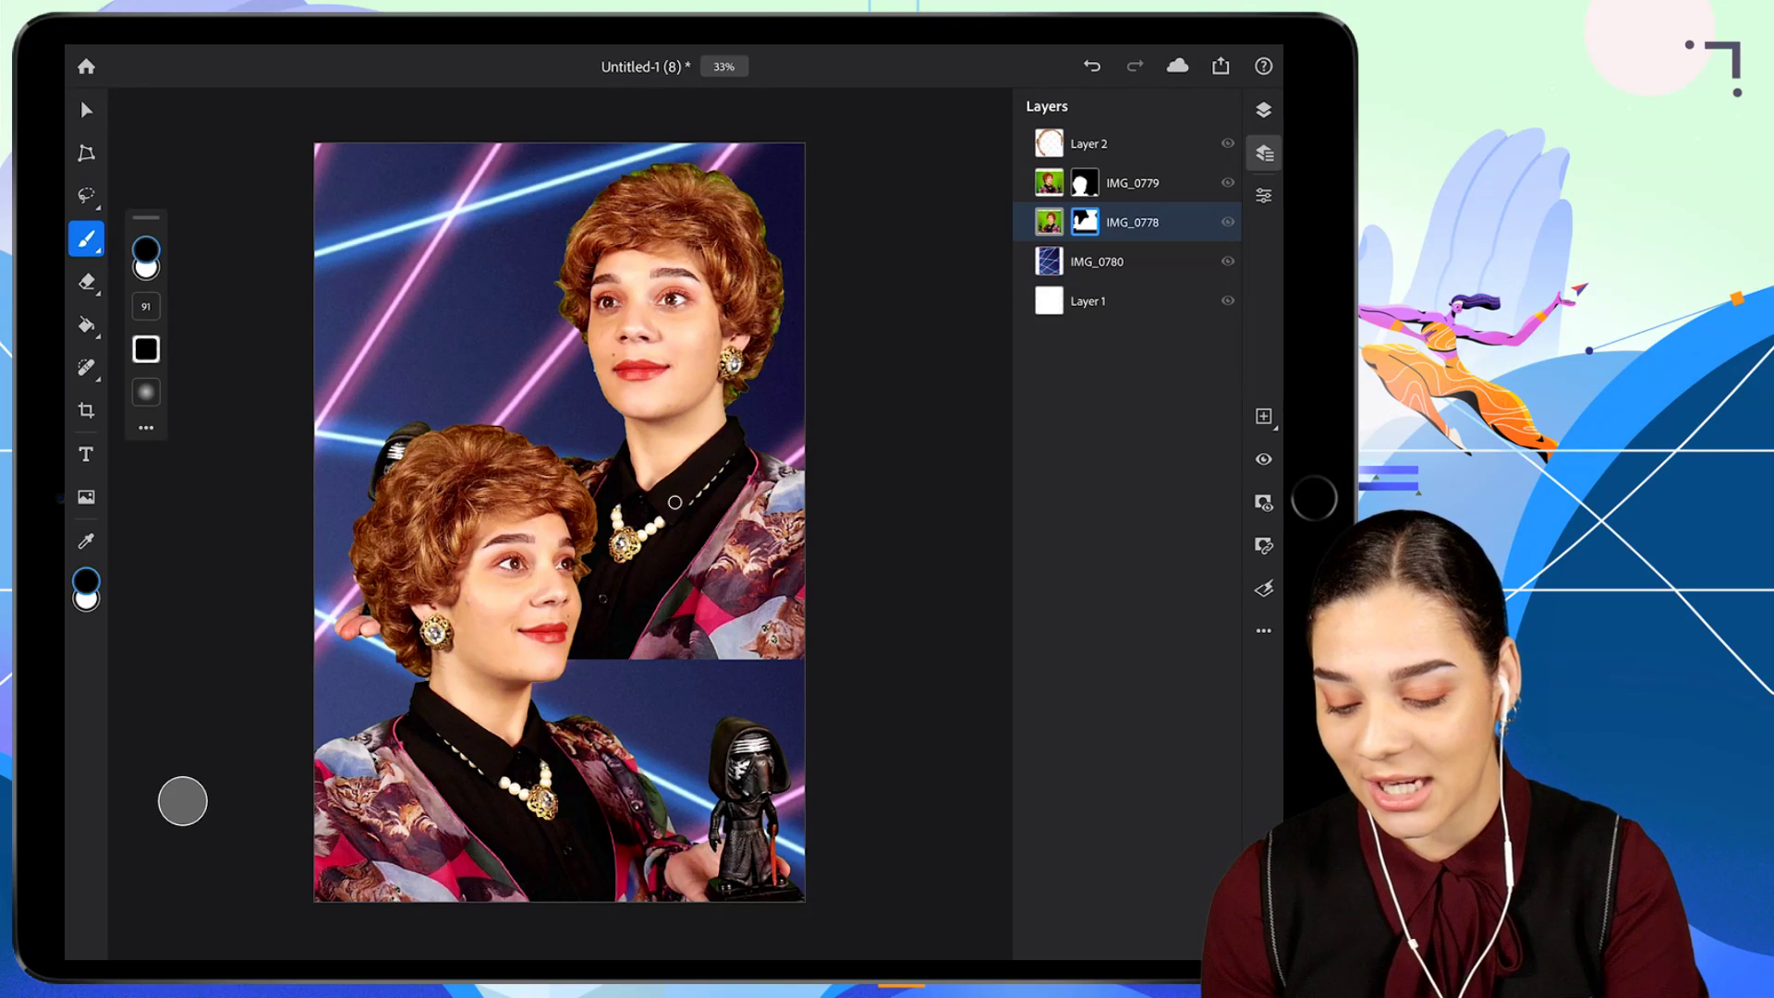
{"action": "left_click_drag", "start_coordinate": [146, 306], "coordinate": [146, 286]}
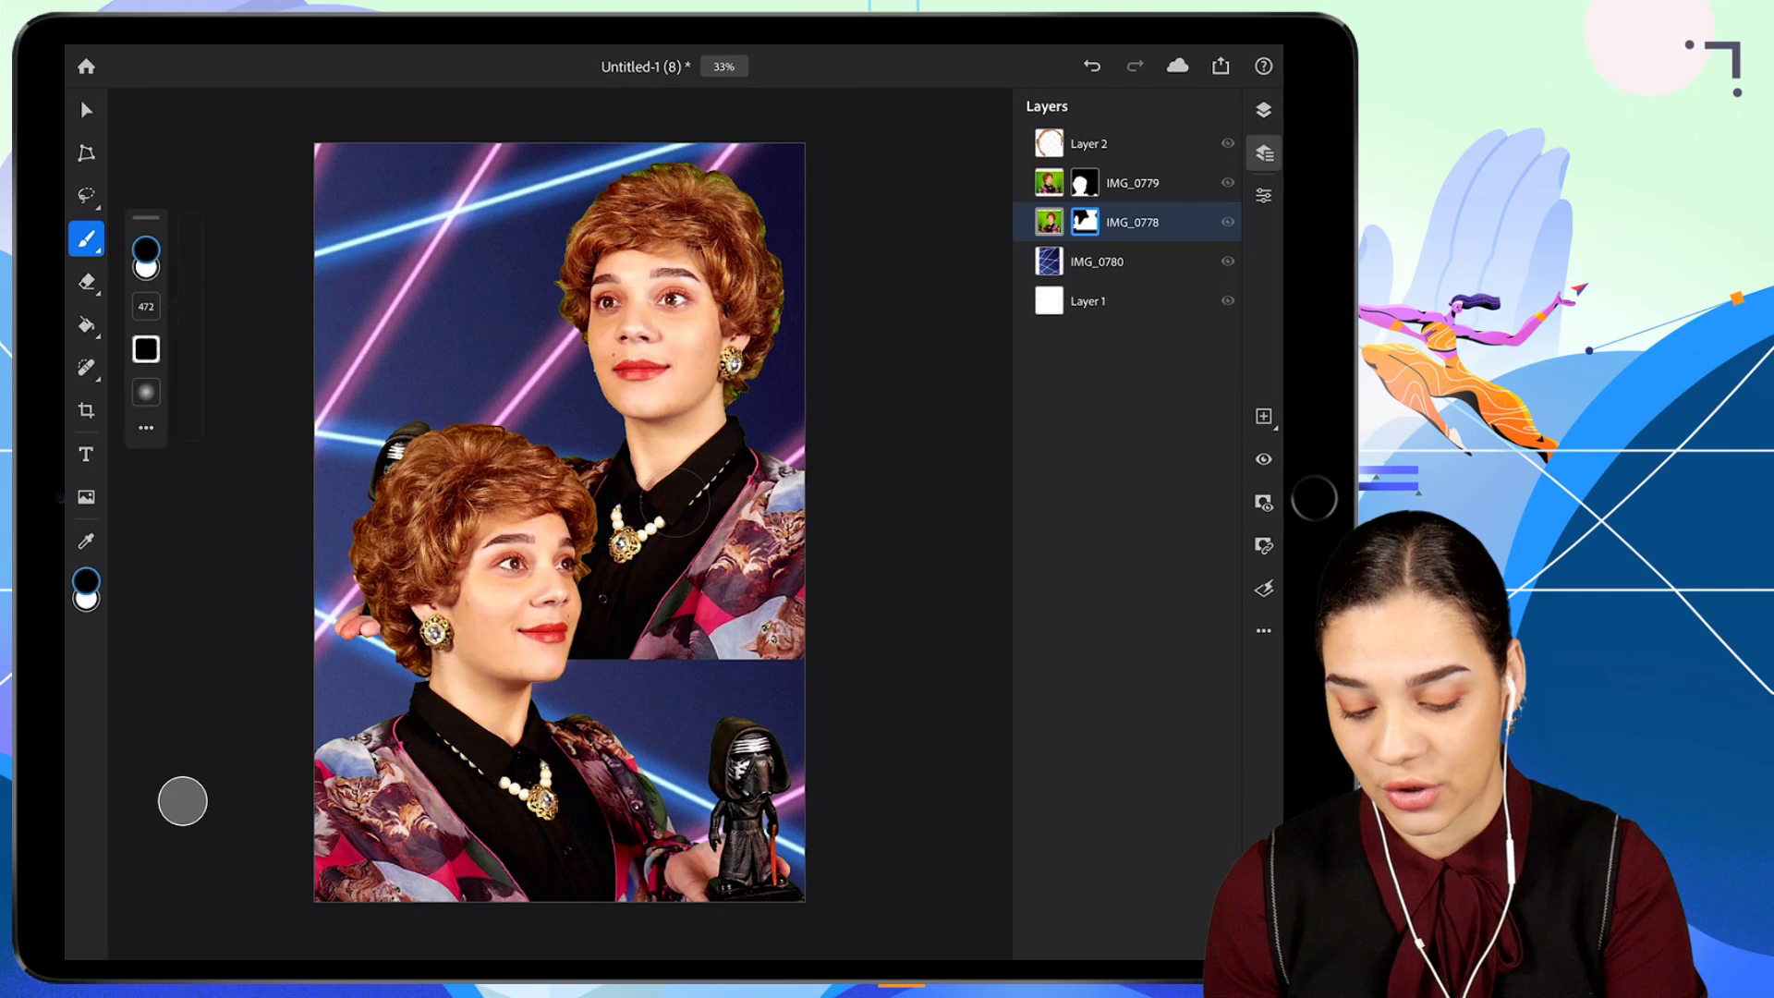
{"action": "left_click_drag", "start_coordinate": [374, 487], "coordinate": [403, 431]}
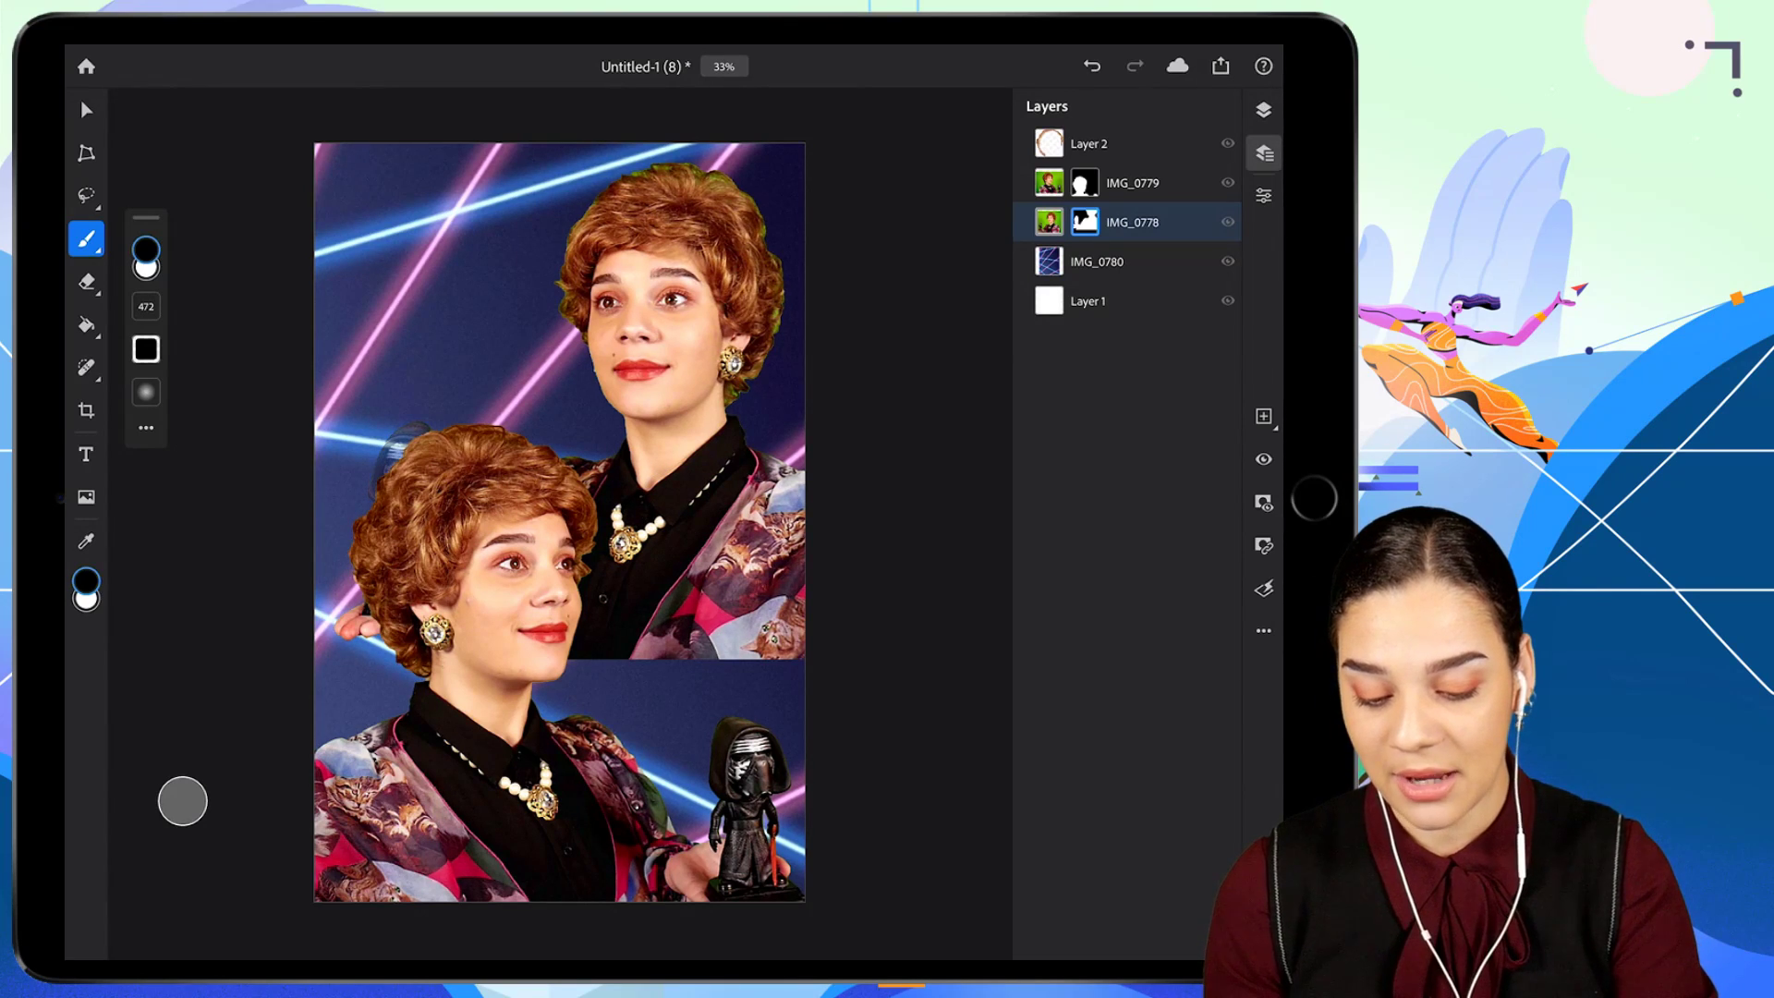
{"action": "left_click_drag", "start_coordinate": [362, 673], "coordinate": [776, 691]}
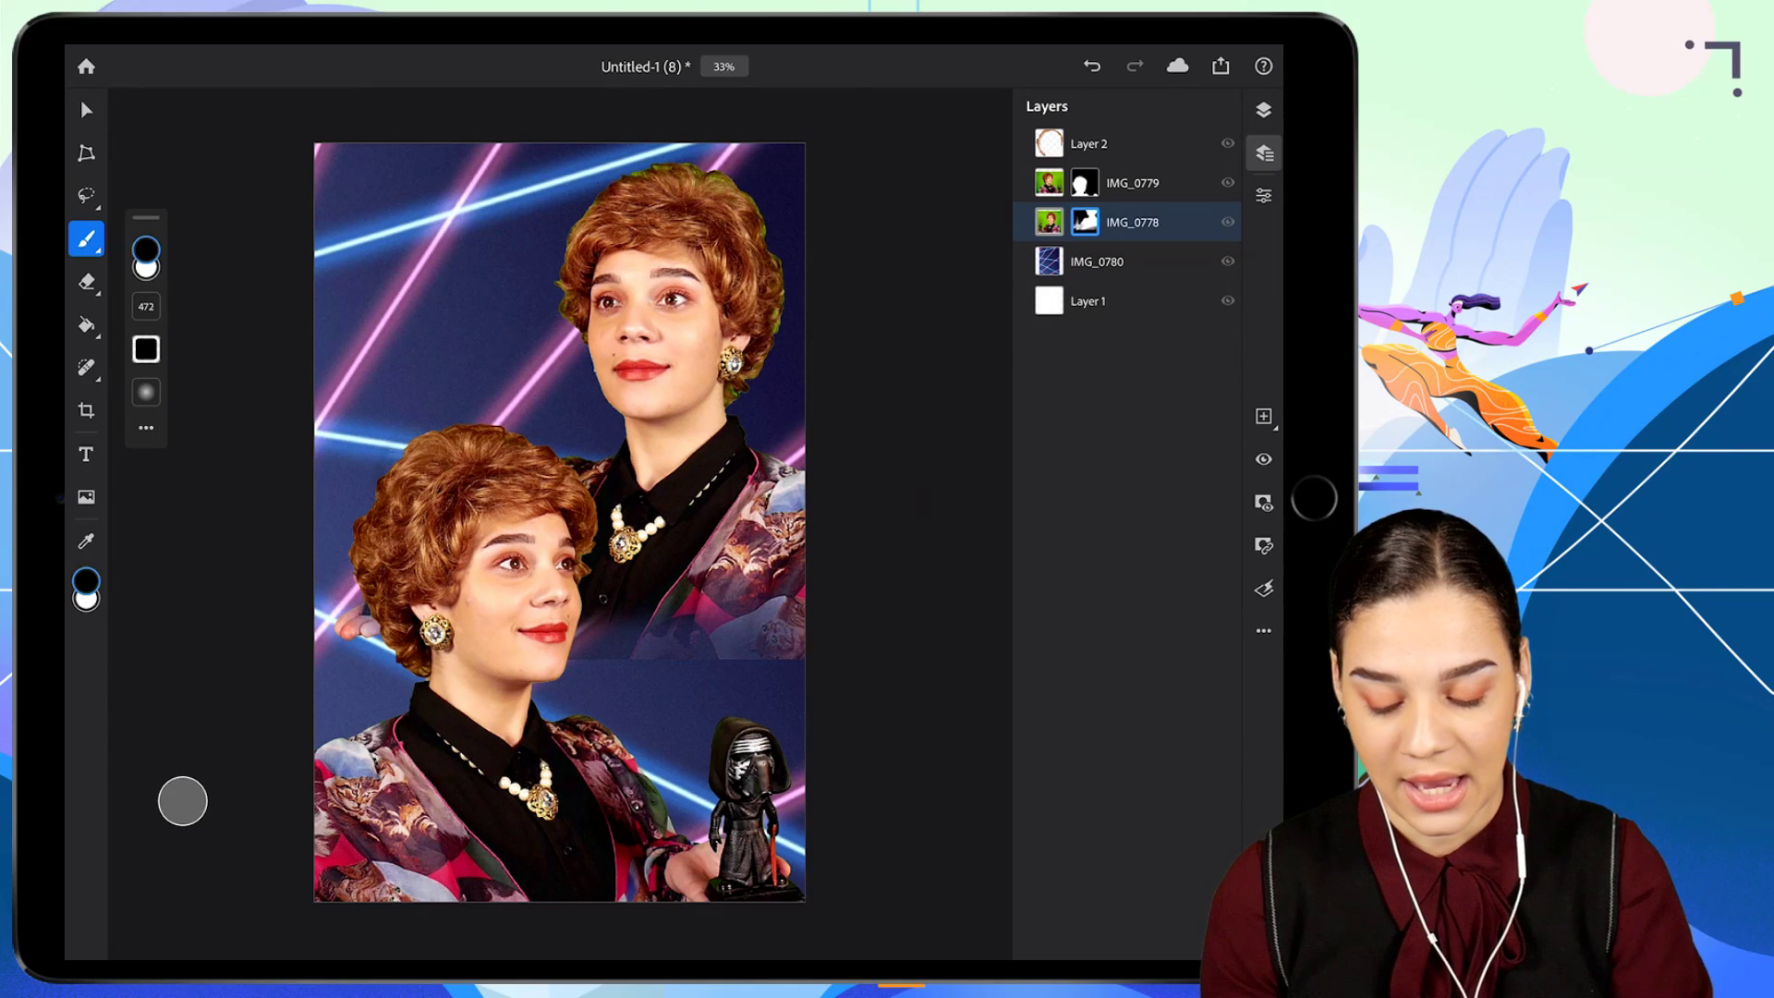
Enlarge the brush to 794 and fade the rear portrait's jacket, necklace area and leftover hand into the laser background on the mask.
{"action": "left_click_drag", "start_coordinate": [146, 306], "coordinate": [146, 288]}
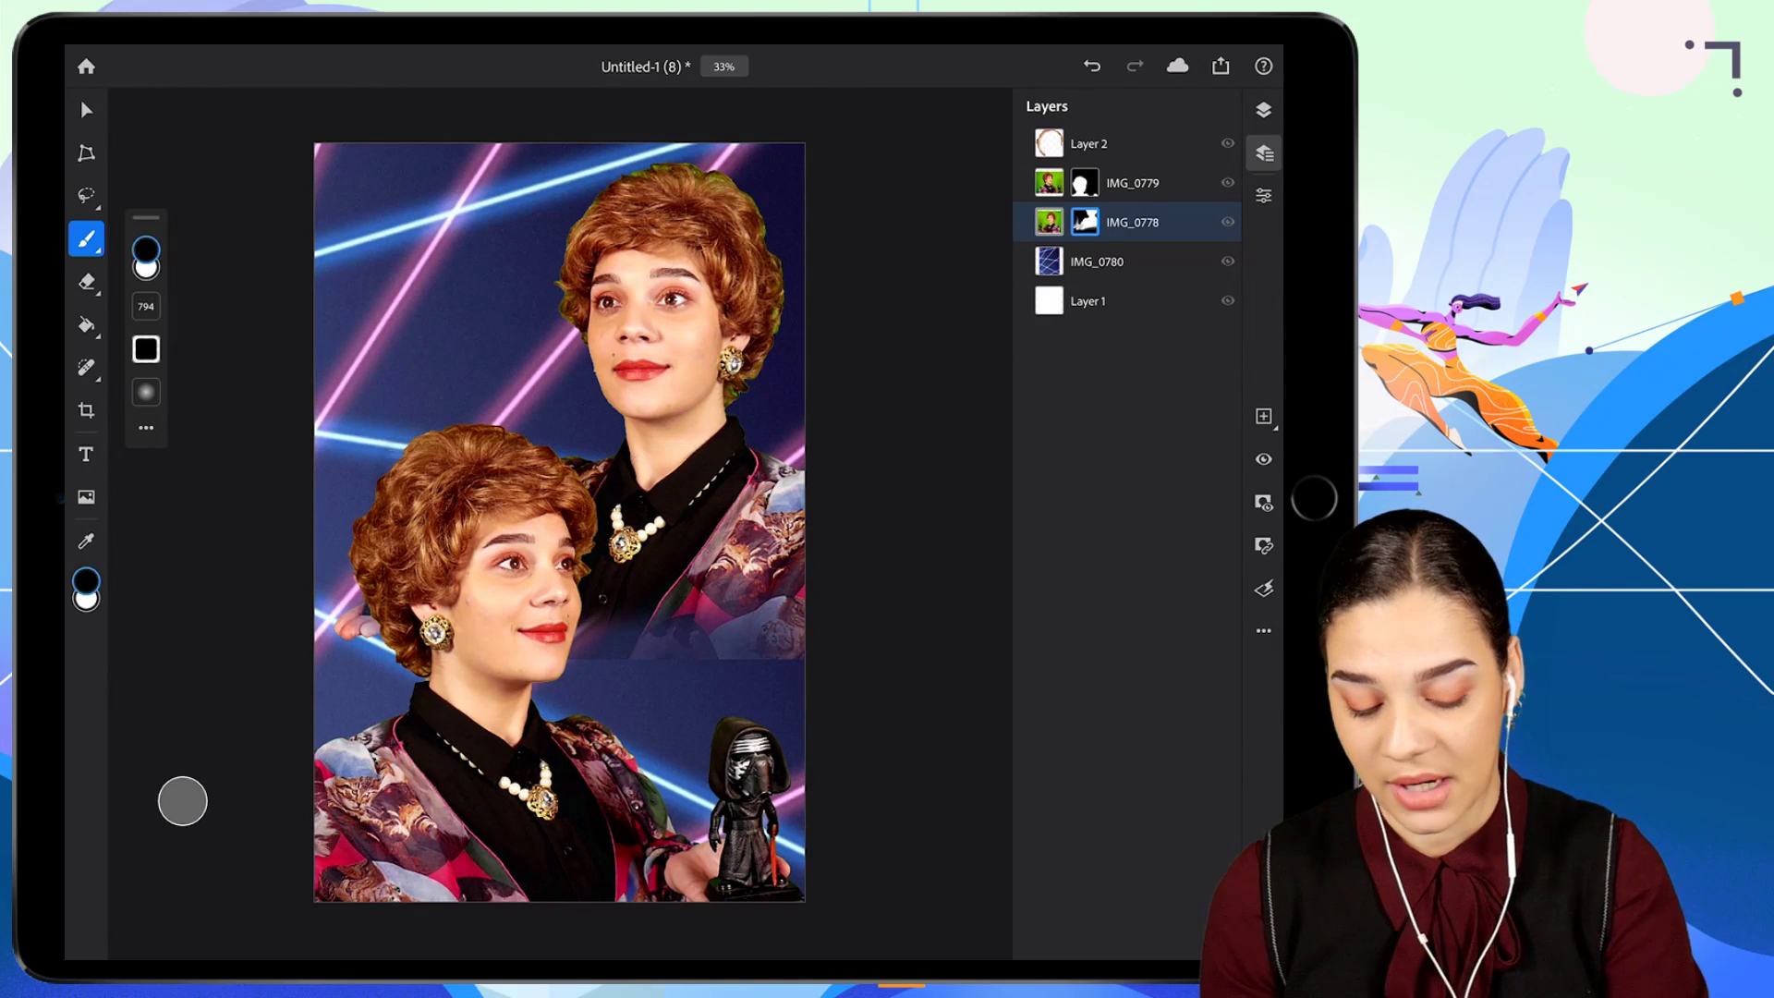
{"action": "left_click_drag", "start_coordinate": [772, 670], "coordinate": [605, 667]}
{"action": "left_click_drag", "start_coordinate": [615, 603], "coordinate": [707, 564]}
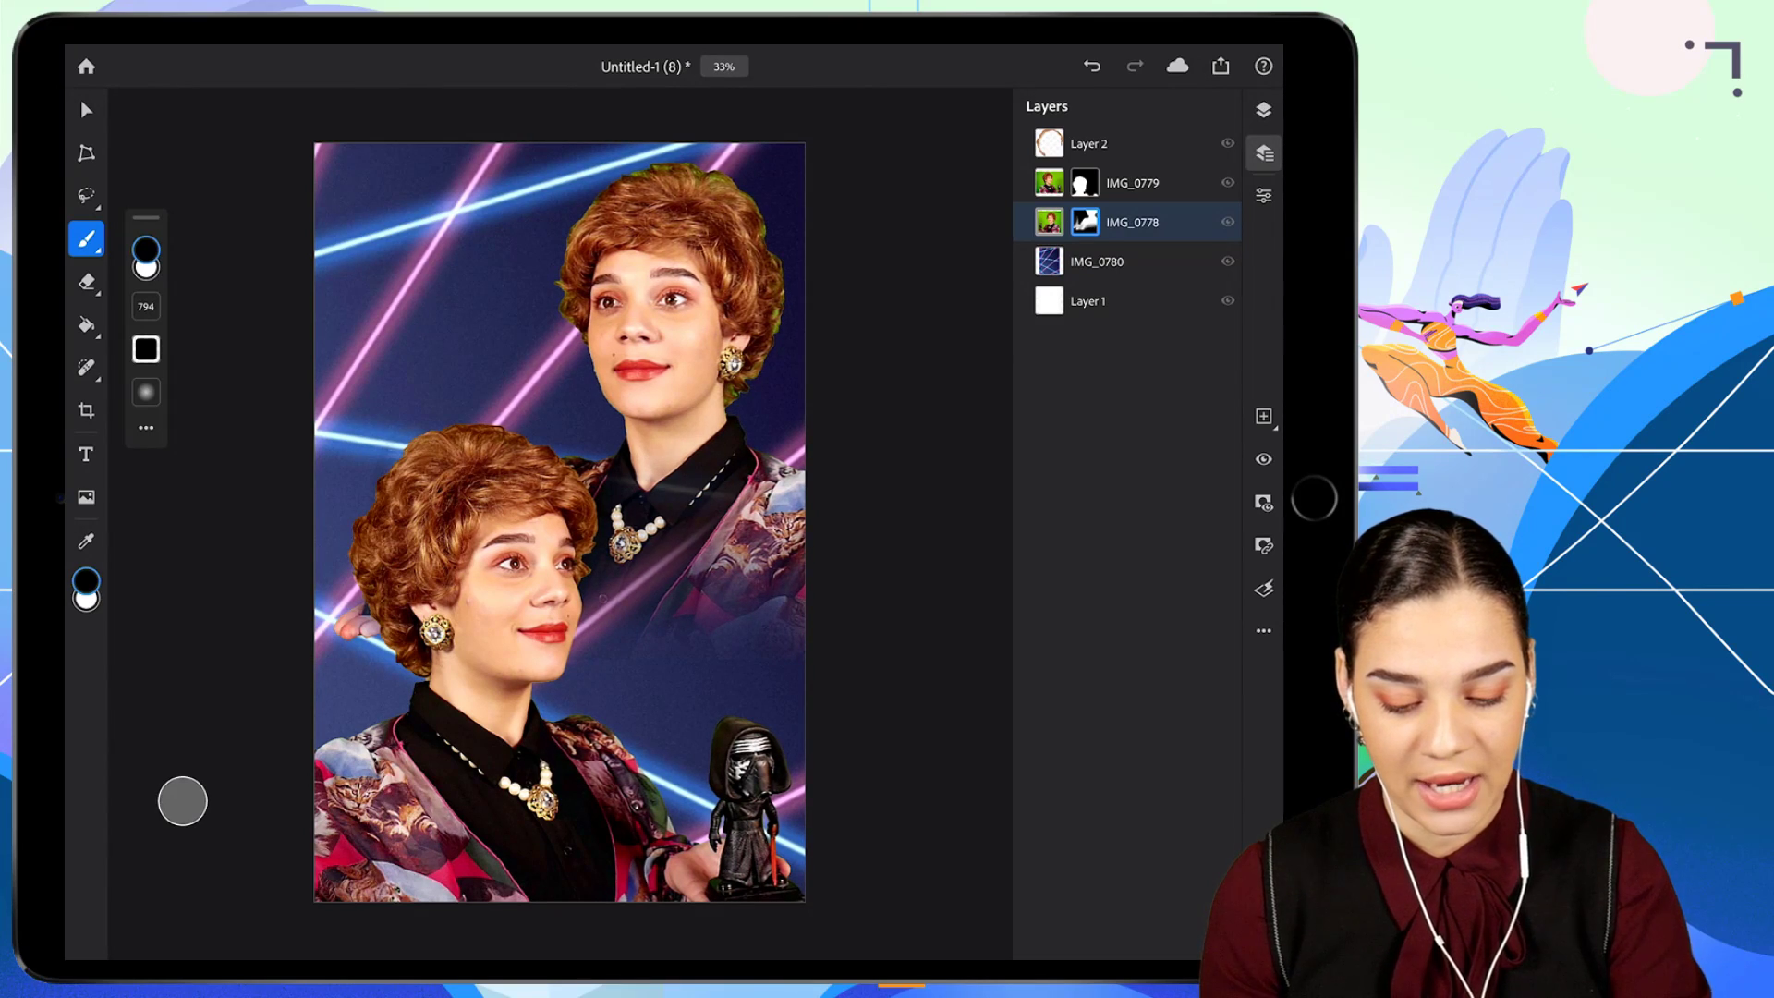
{"action": "left_click_drag", "start_coordinate": [342, 630], "coordinate": [365, 617]}
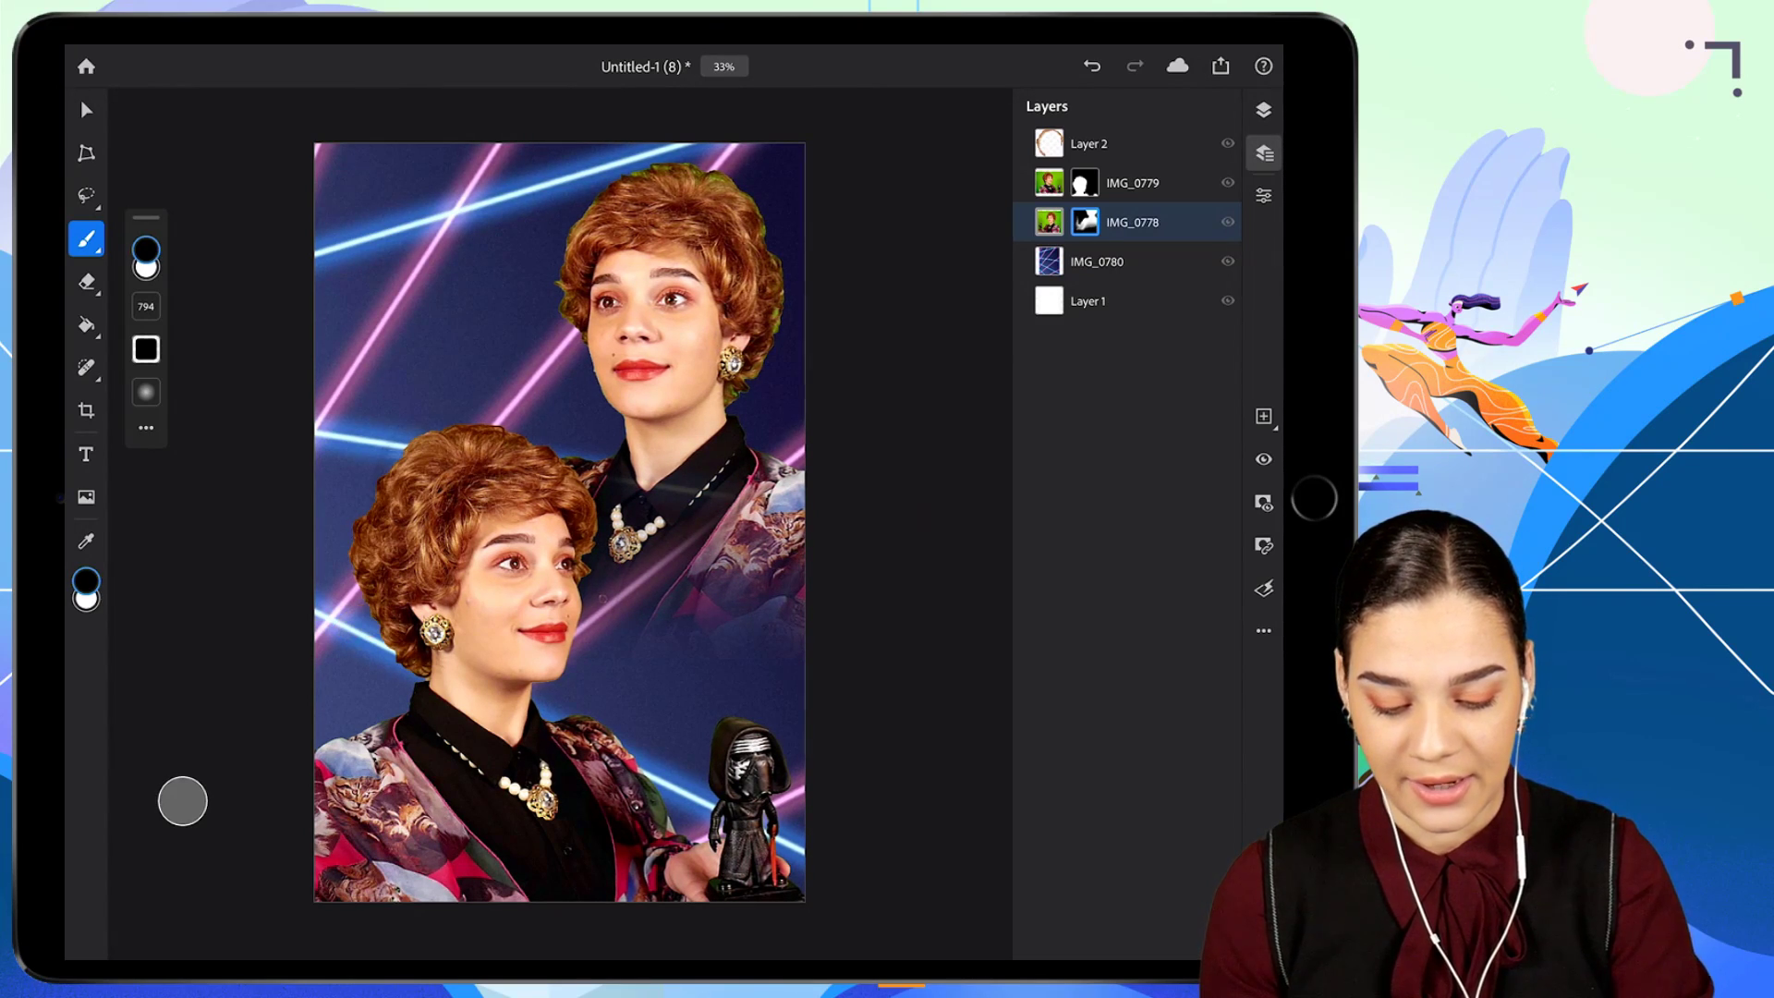
{"action": "left_click_drag", "start_coordinate": [601, 596], "coordinate": [624, 575]}
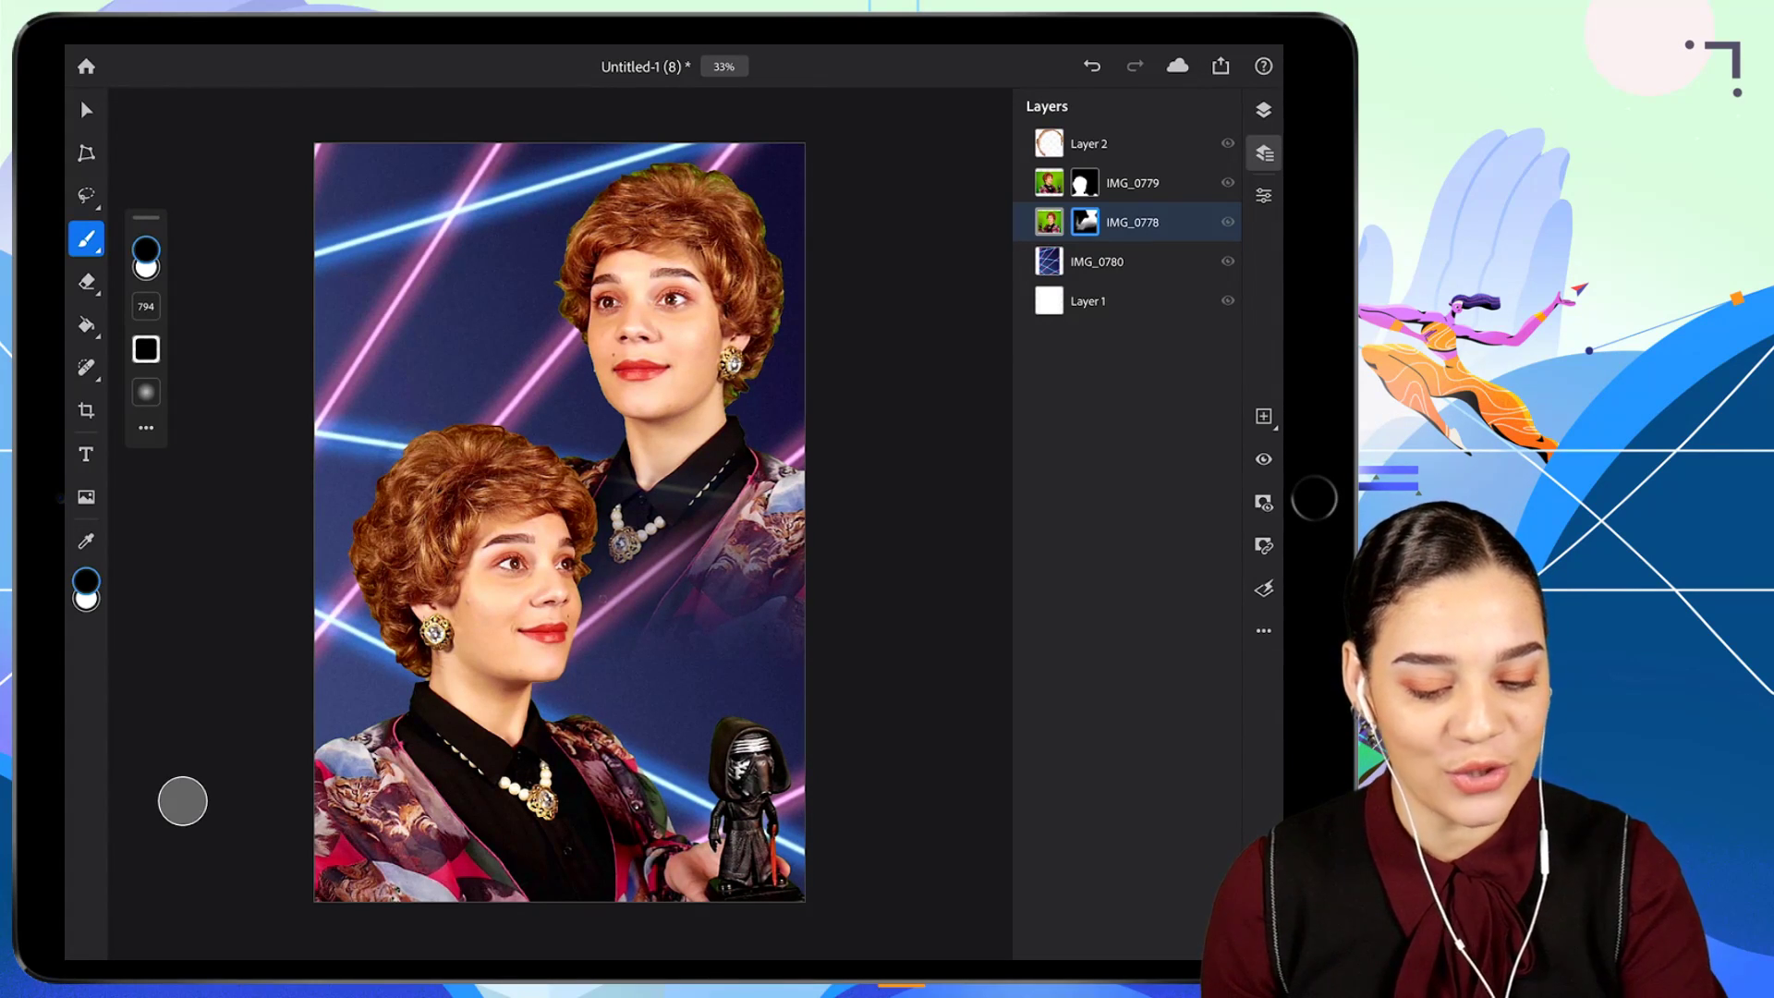
Lower the opacity of layer IMG_0778 to 62%.
{"action": "left_click", "coordinate": [1263, 196]}
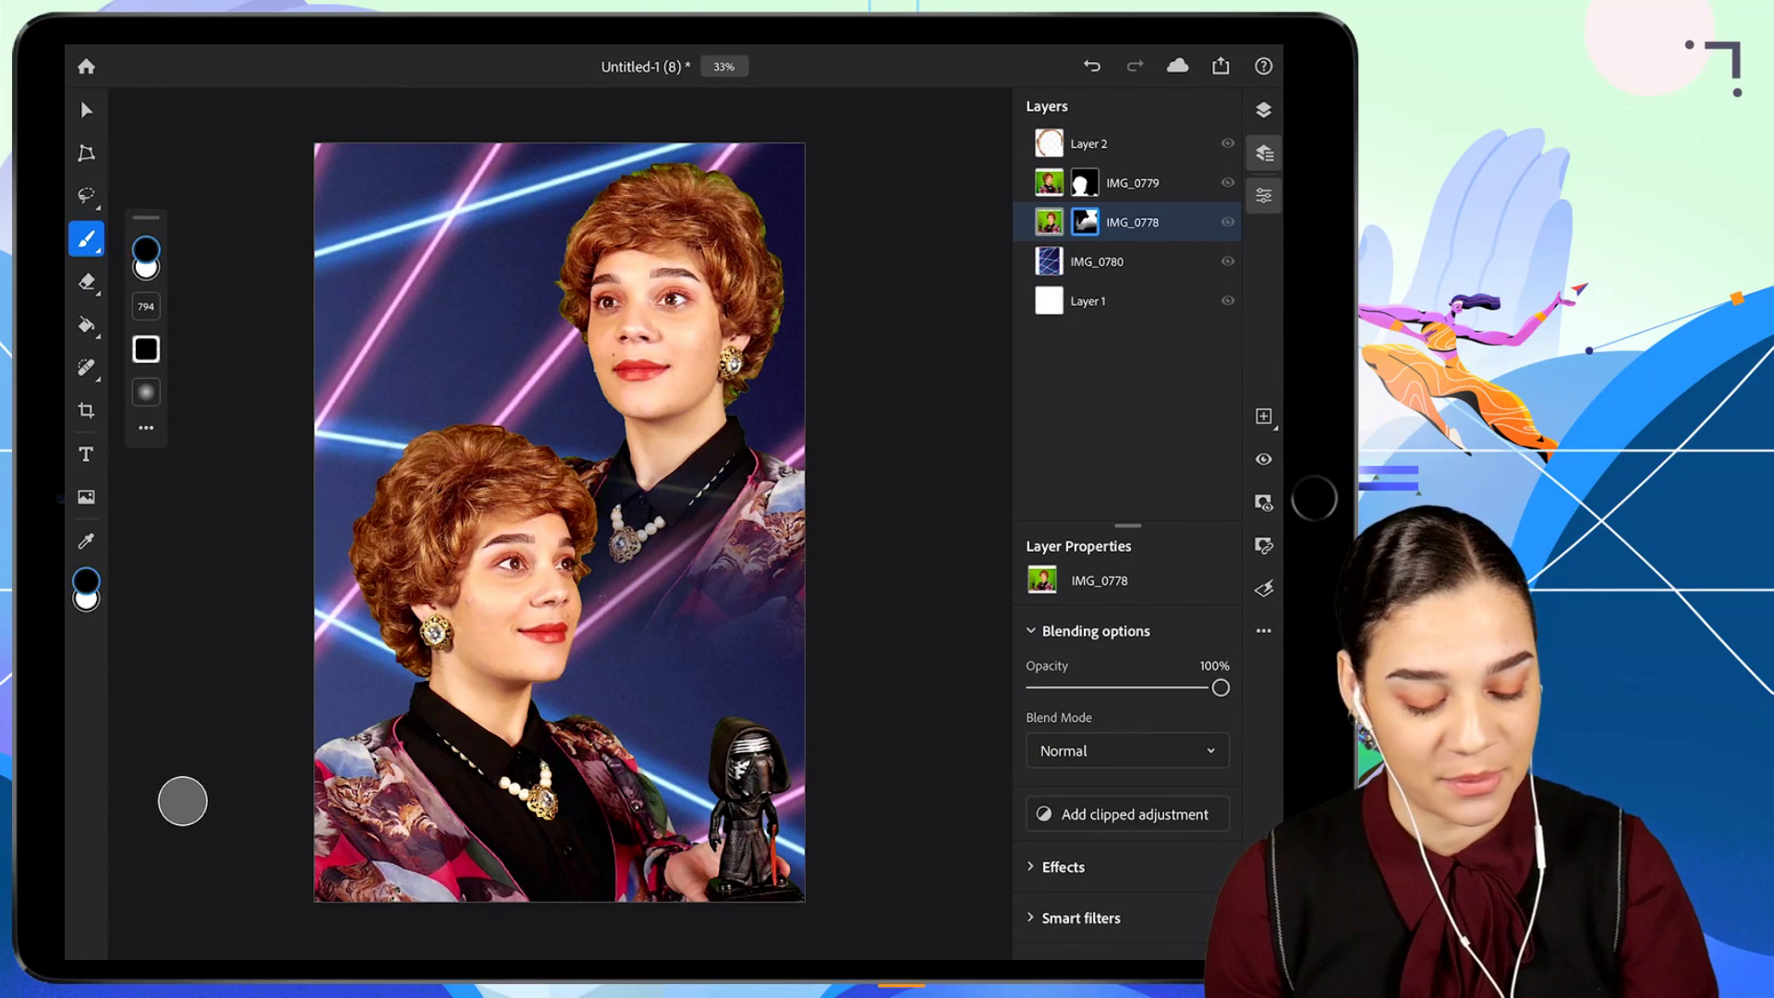
{"action": "left_click_drag", "start_coordinate": [1220, 687], "coordinate": [1151, 687]}
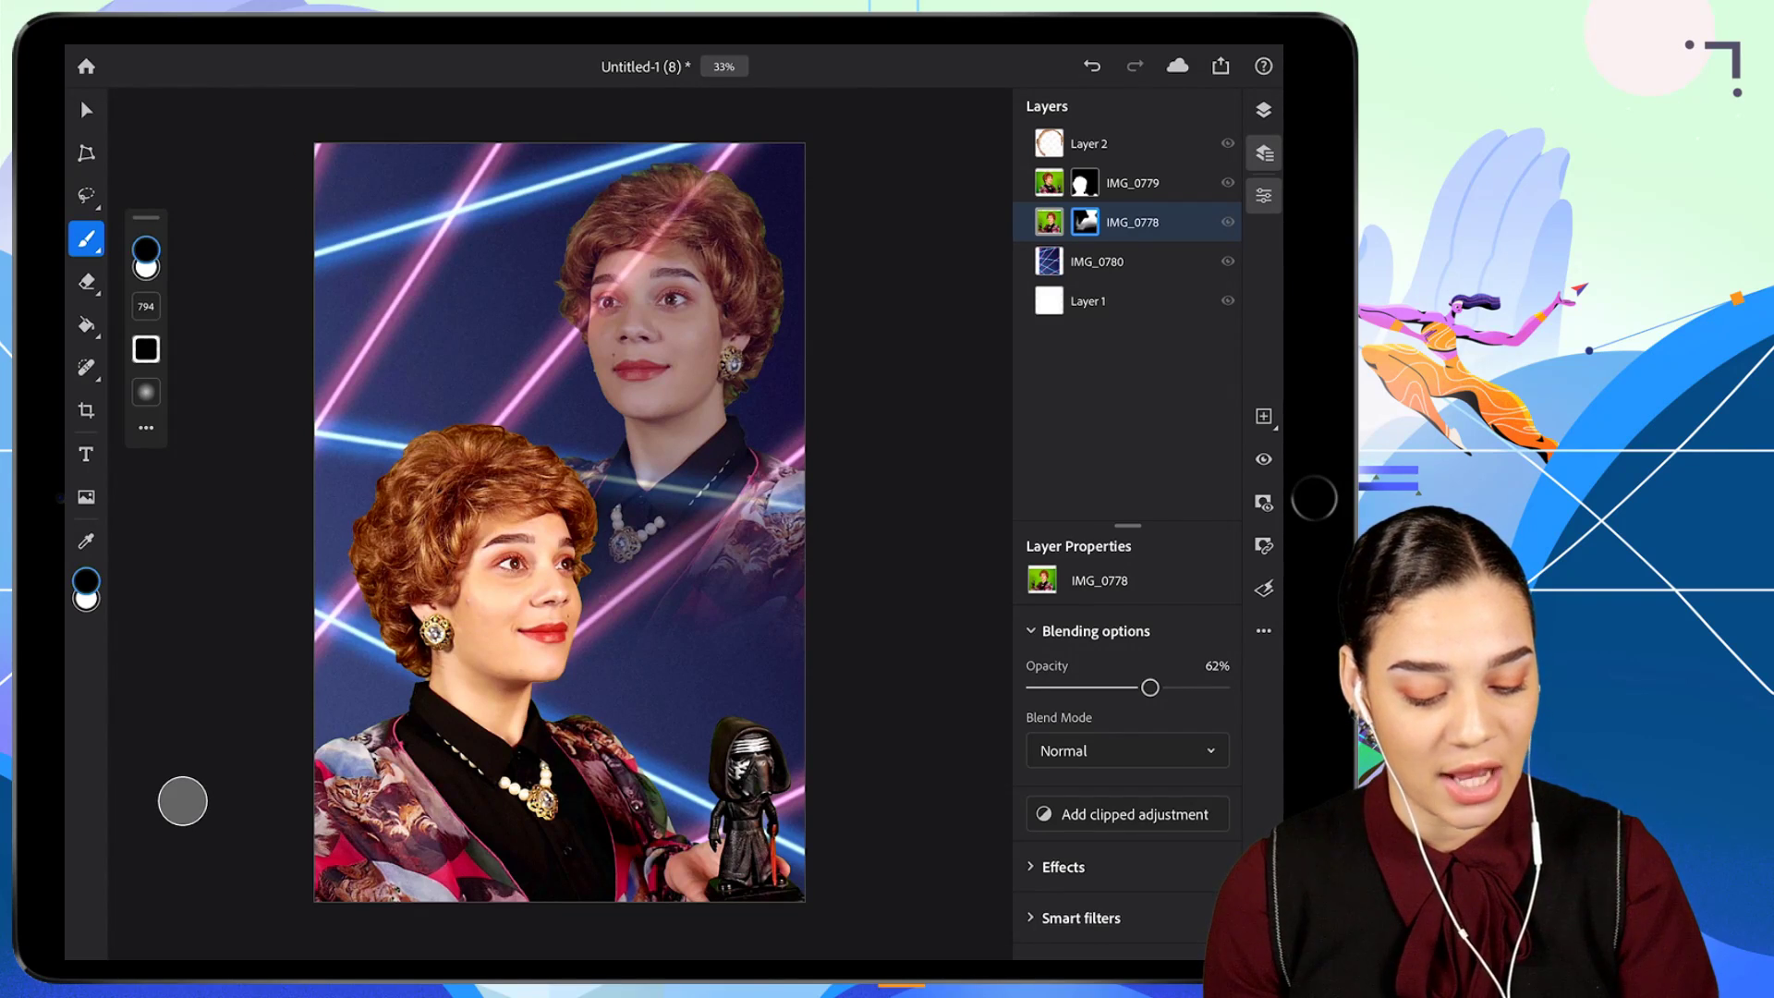
Load the mask of IMG_0778 as a selection and add a new empty layer above it.
{"action": "left_click", "coordinate": [1265, 630]}
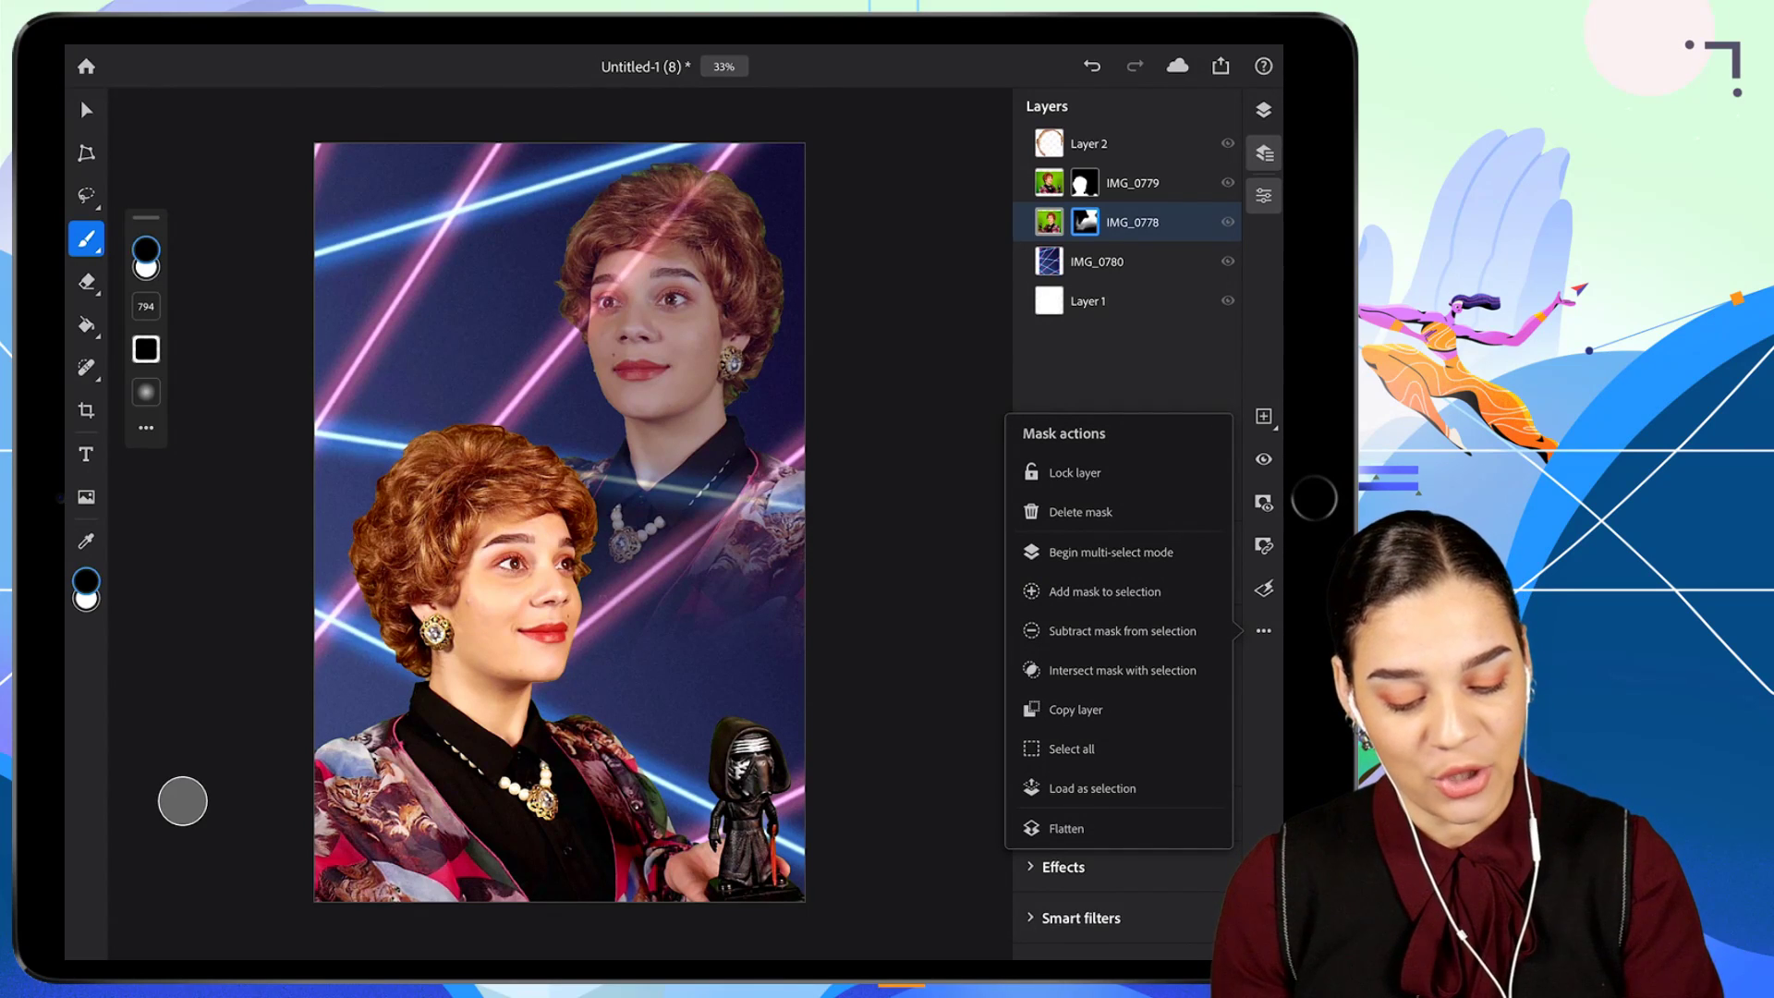
{"action": "left_click", "coordinate": [1092, 788]}
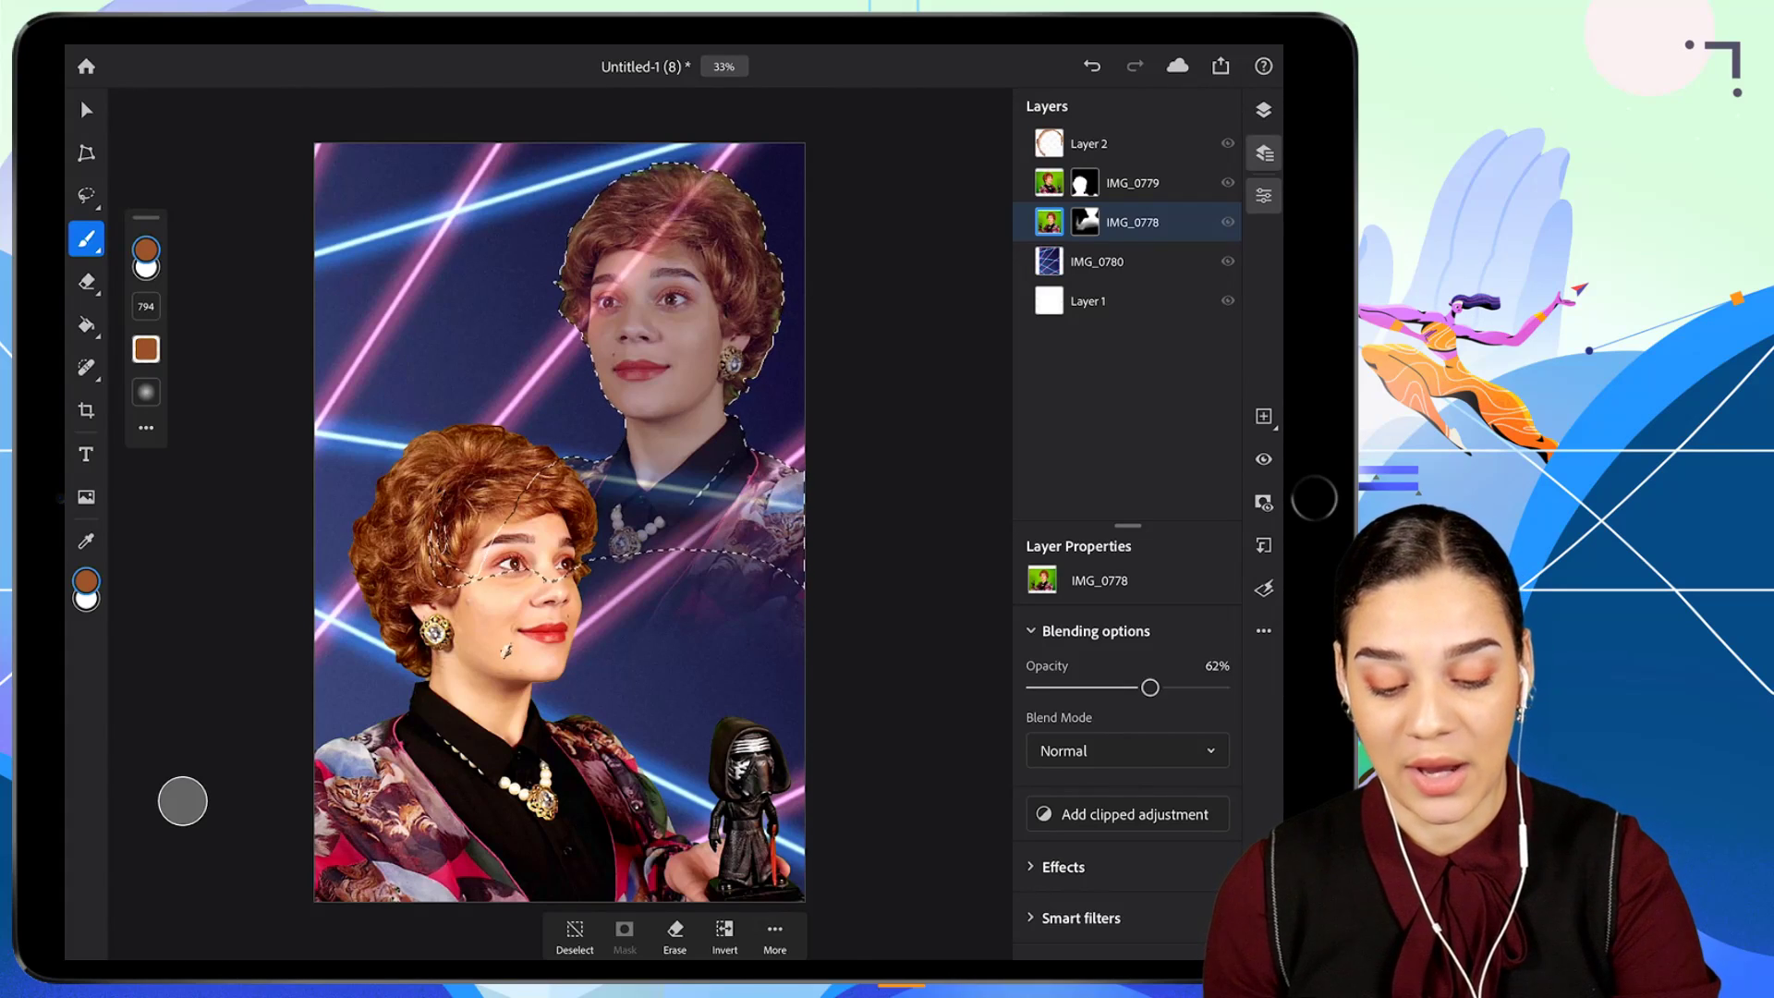
{"action": "scroll", "coordinate": [758, 234], "scroll_direction": "up", "scroll_amount": 5}
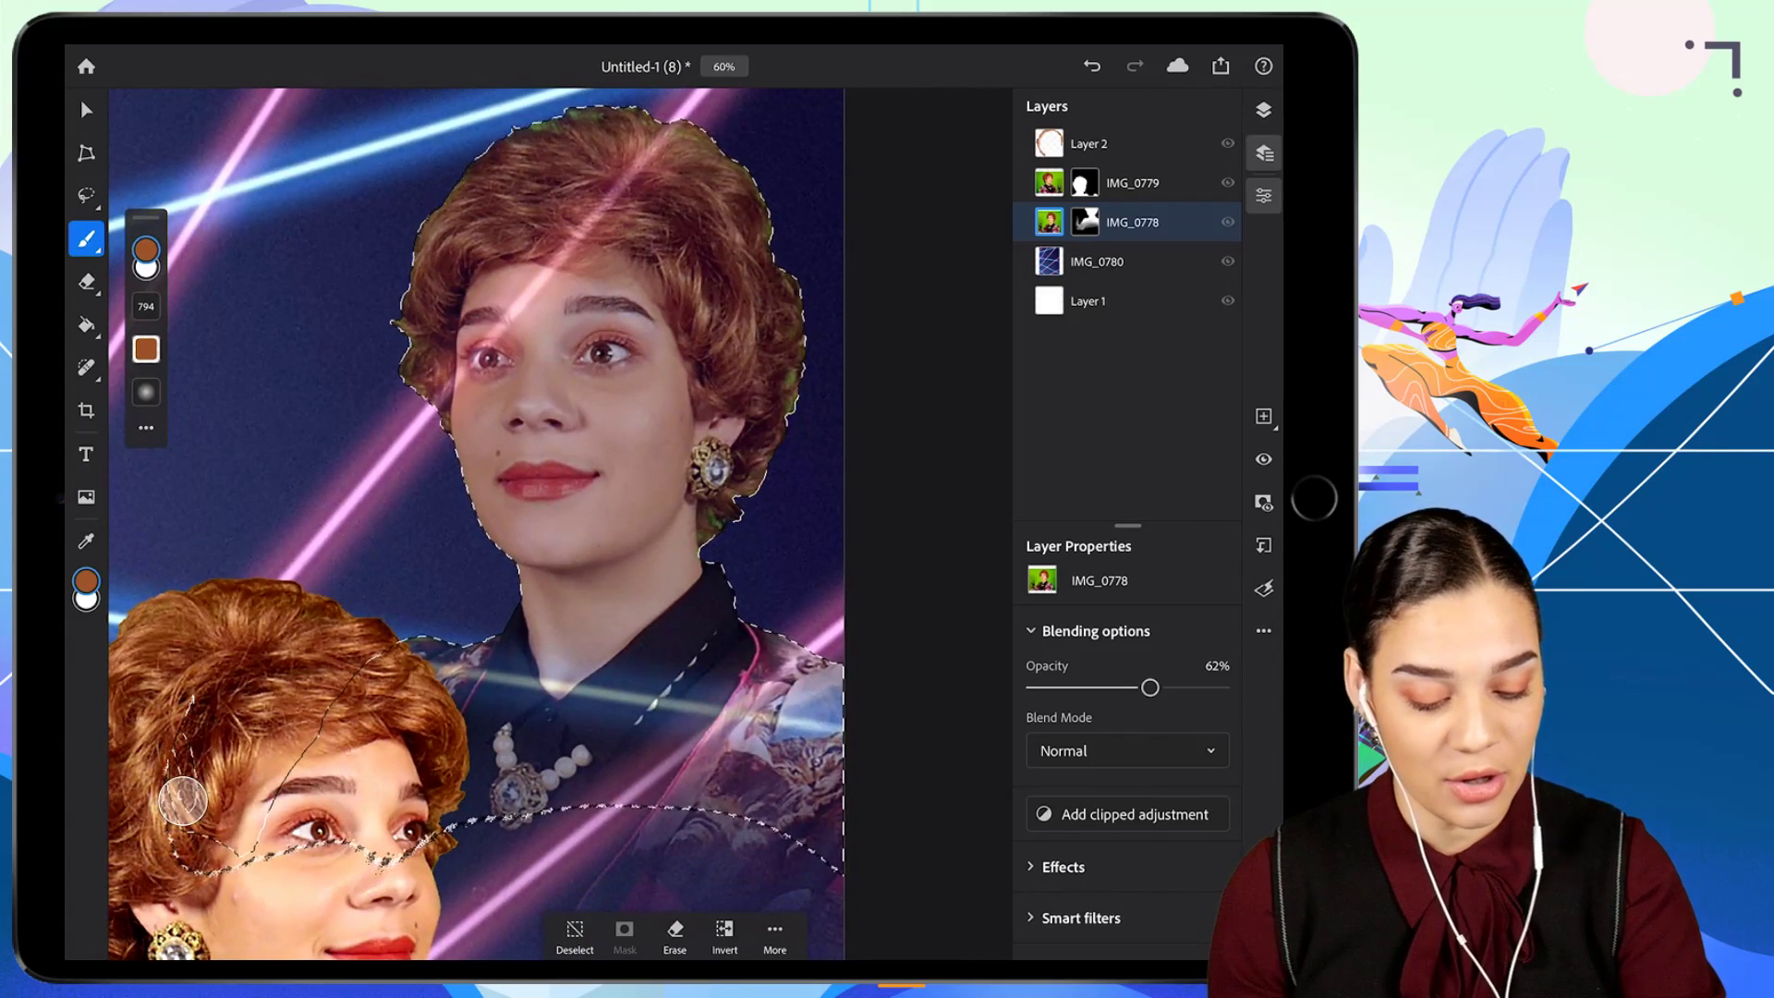
{"action": "left_click", "coordinate": [1264, 417]}
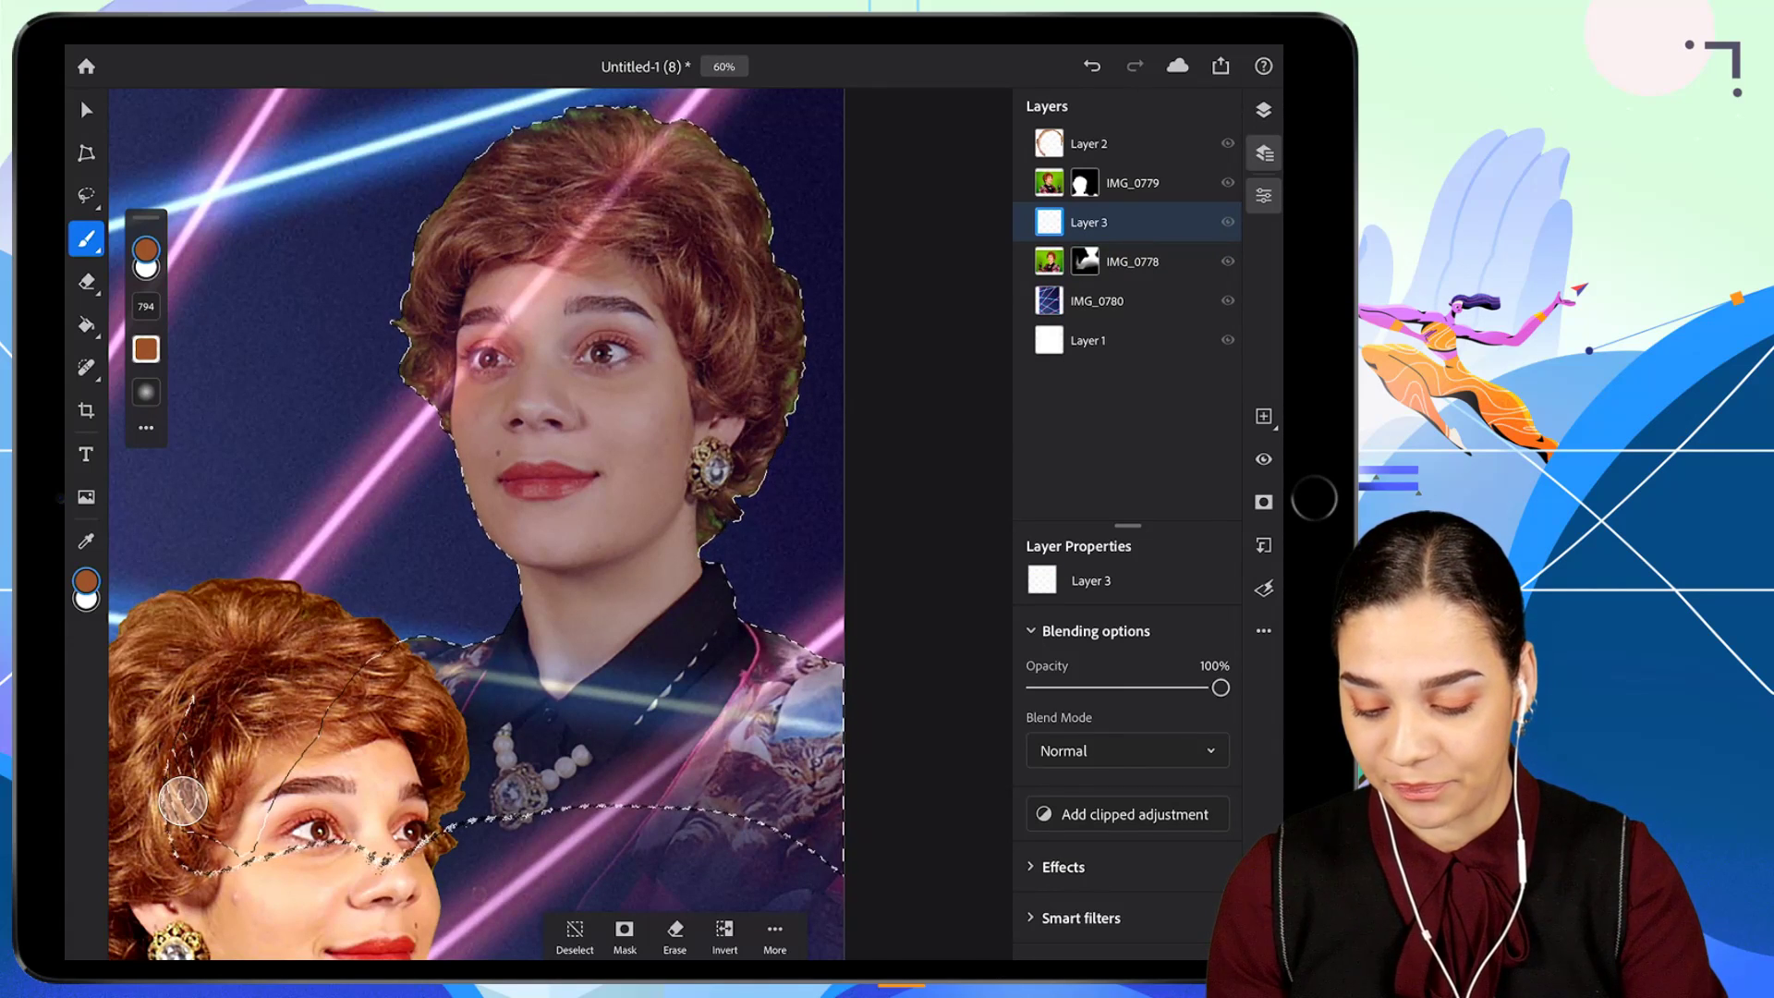
Sample a brown hair colour and paint over the rear portrait's green hair edges on Layer 3 with the brush at size 97.
{"action": "left_click_drag", "start_coordinate": [183, 801], "coordinate": [222, 801]}
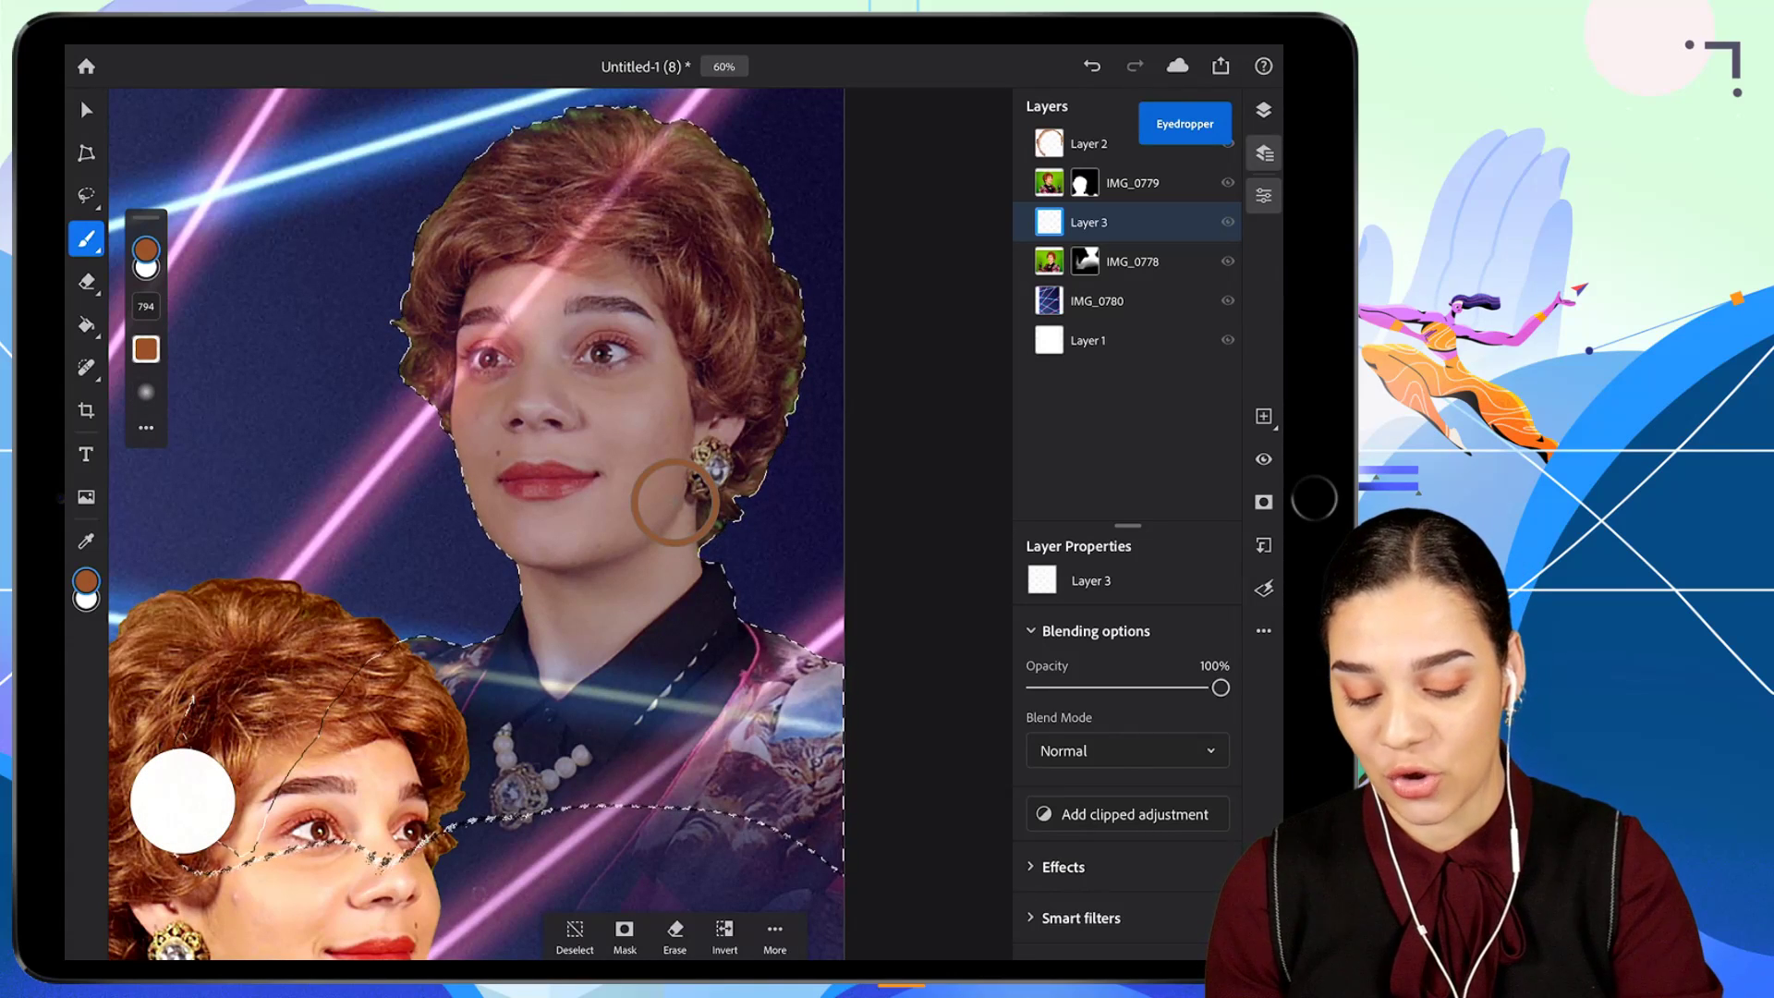
{"action": "left_click_drag", "start_coordinate": [675, 504], "coordinate": [675, 504]}
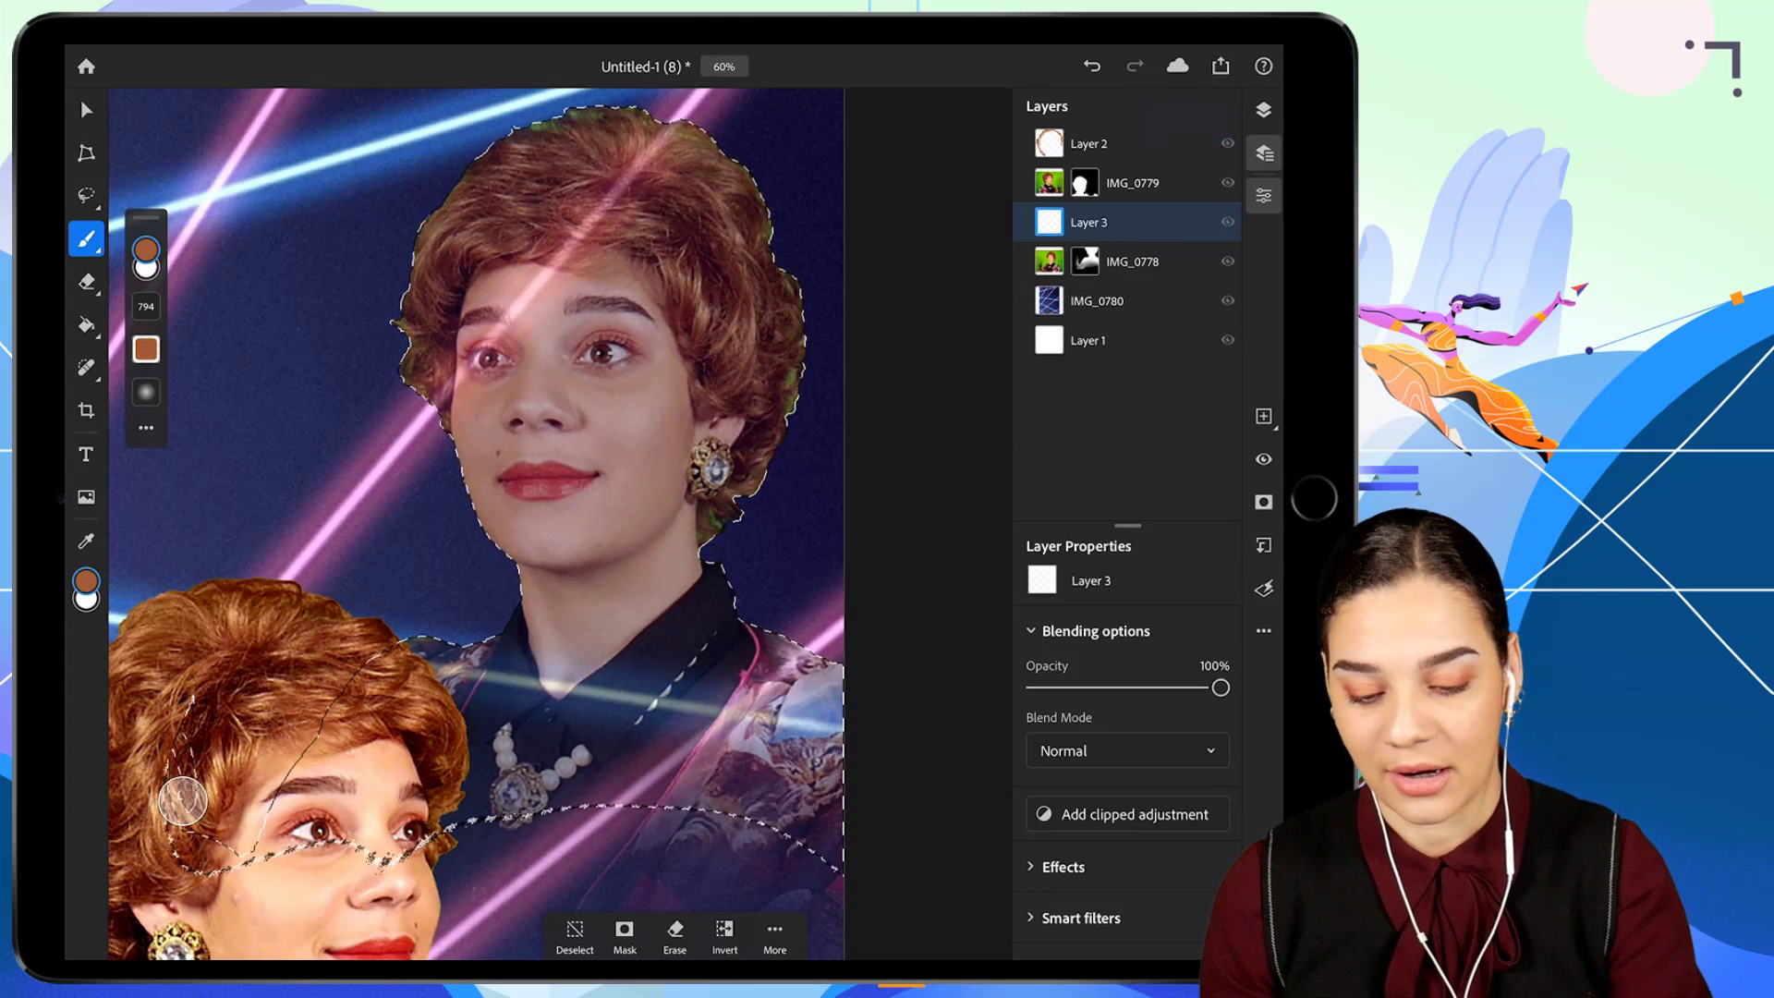
{"action": "left_click_drag", "start_coordinate": [146, 306], "coordinate": [146, 366]}
{"action": "left_click_drag", "start_coordinate": [564, 122], "coordinate": [697, 131]}
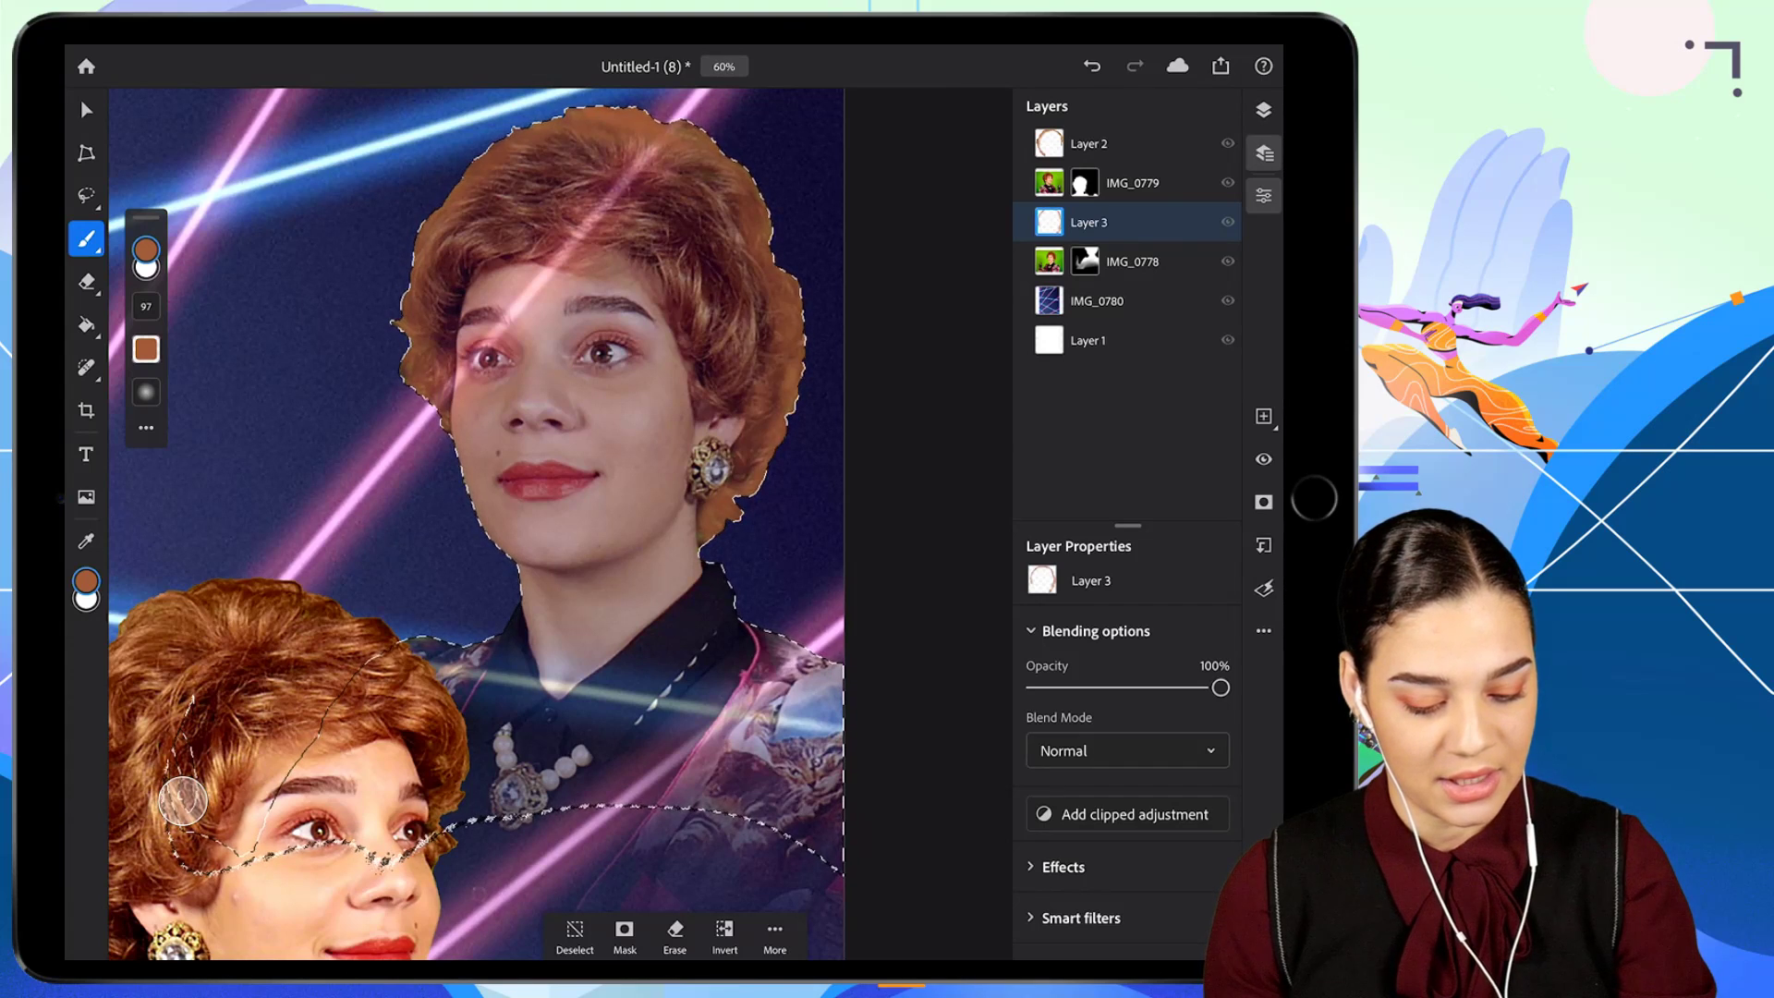
Set the blend mode of Layer 3 to Color.
{"action": "left_click", "coordinate": [1127, 751]}
{"action": "scroll", "coordinate": [1127, 545], "scroll_direction": "down", "scroll_amount": 10}
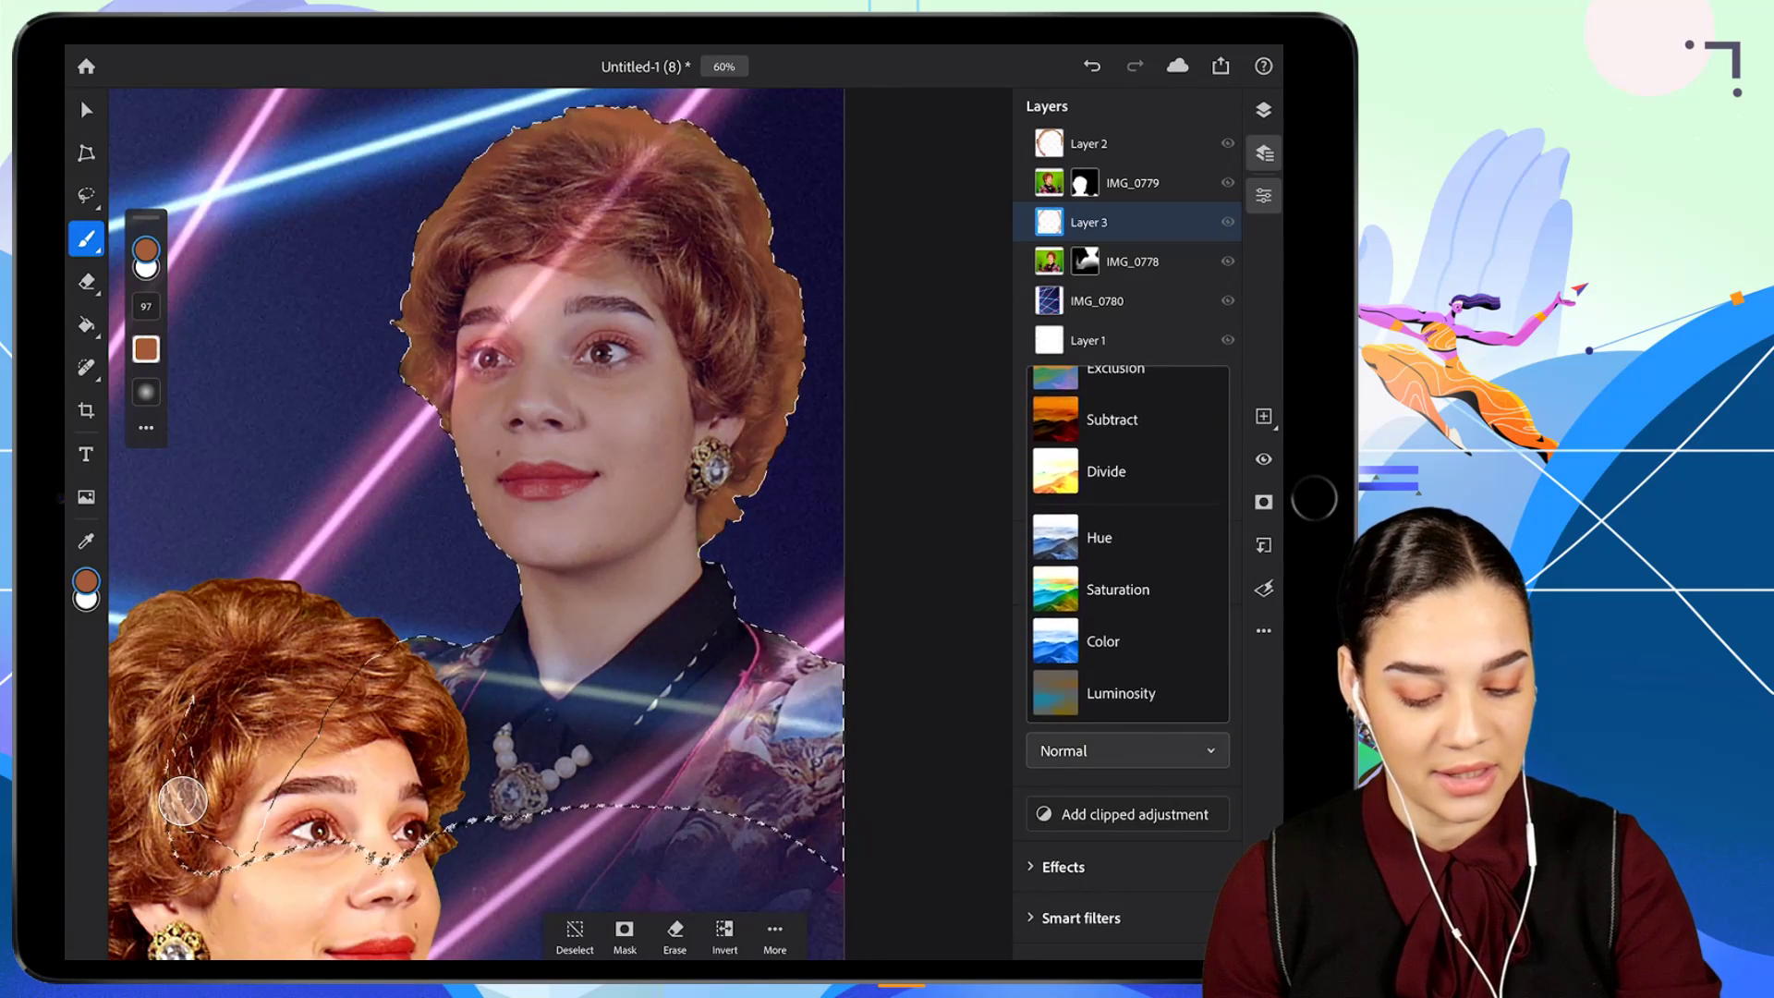
{"action": "left_click", "coordinate": [1103, 643]}
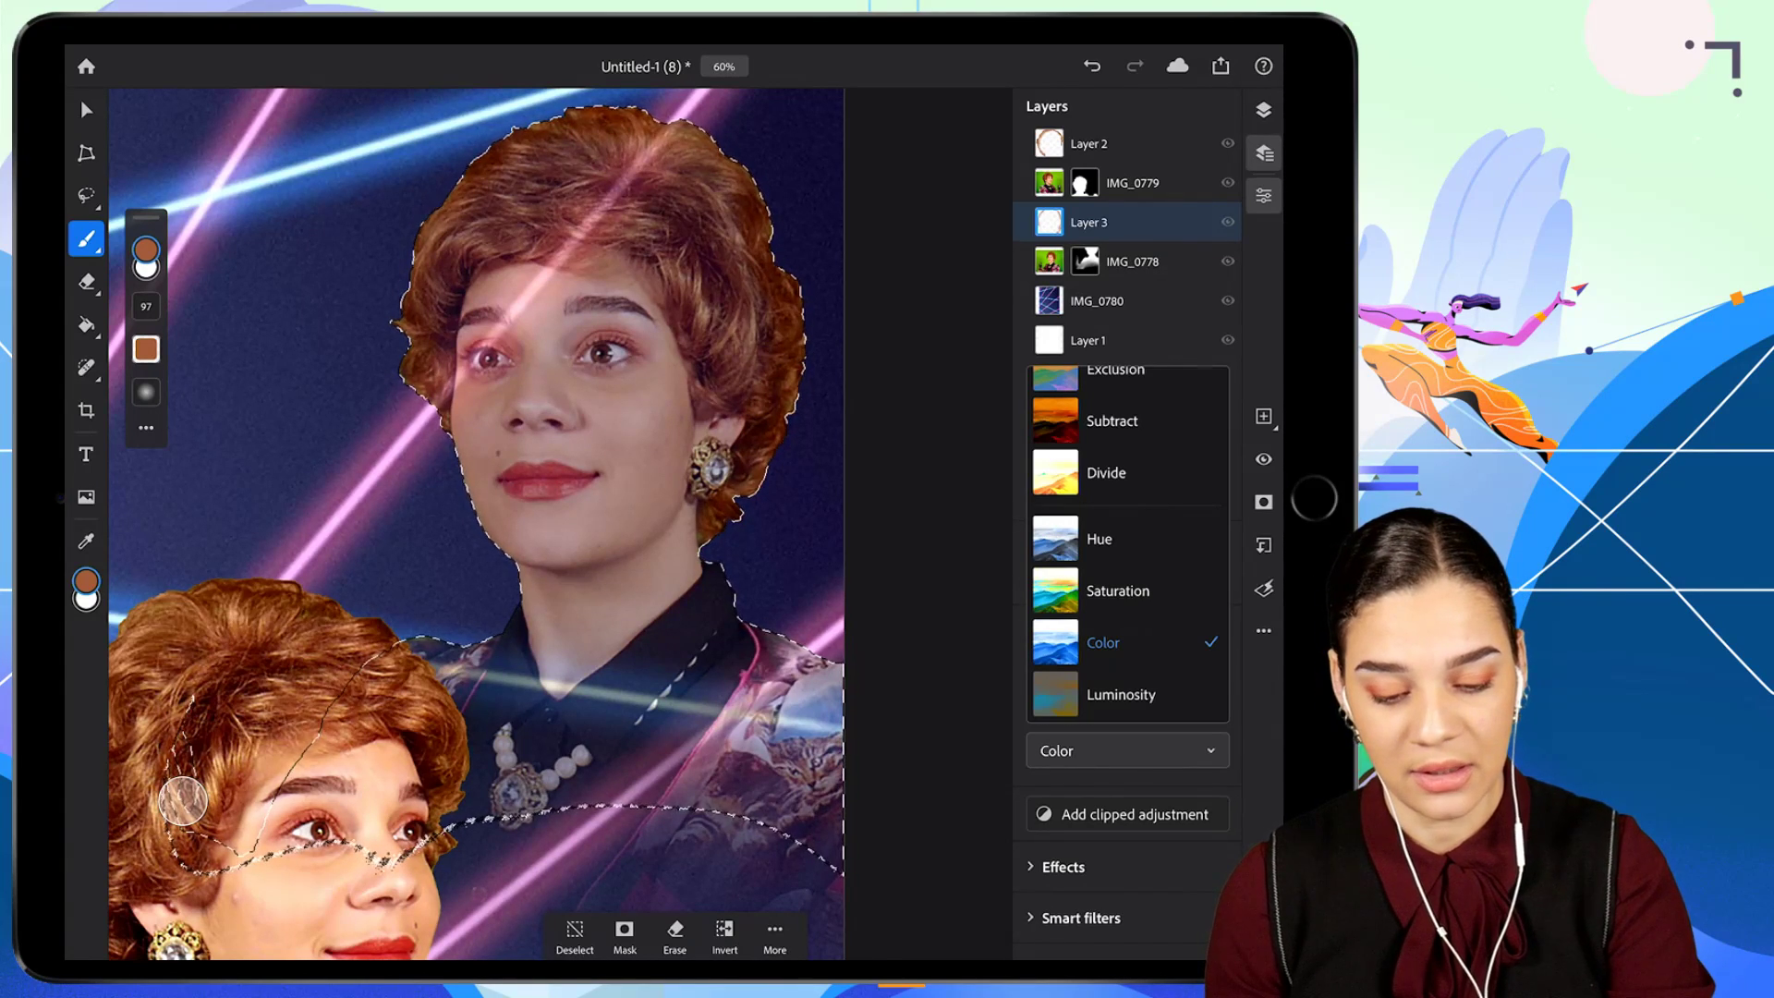
{"action": "left_click", "coordinate": [1127, 751]}
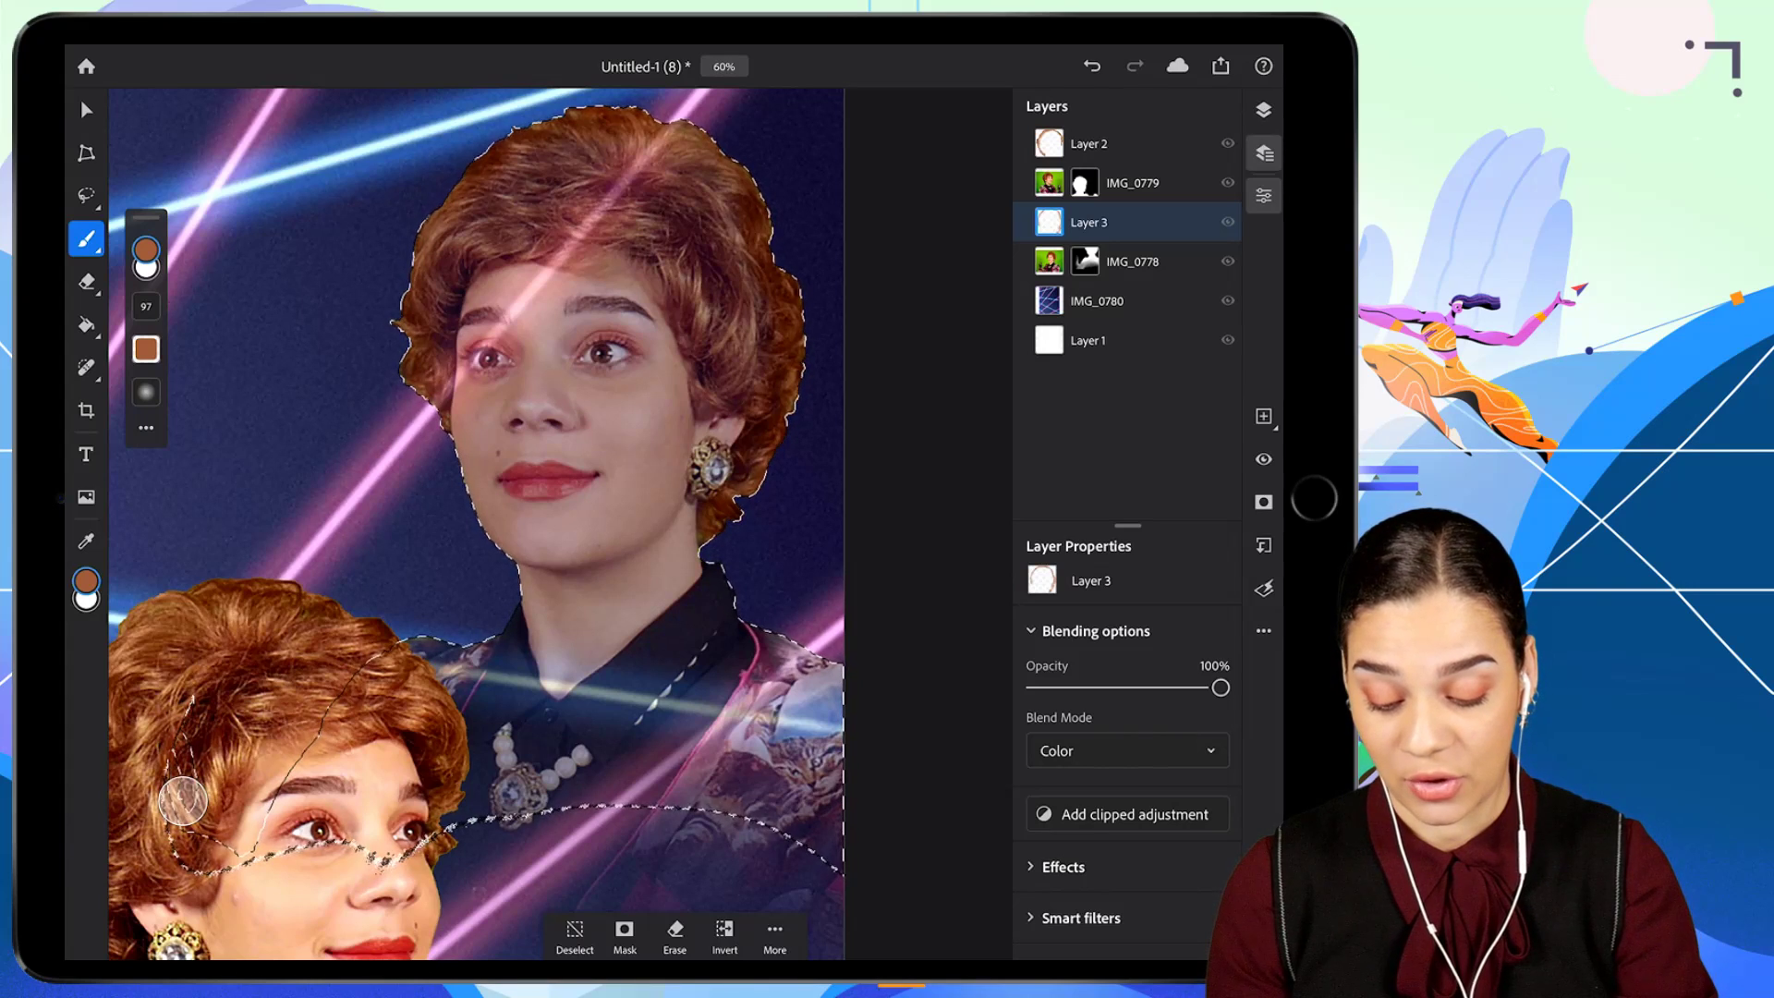
Erase the excess brown paint on Layer 3 from the inner part of the rear portrait's hair.
{"action": "left_click", "coordinate": [183, 800]}
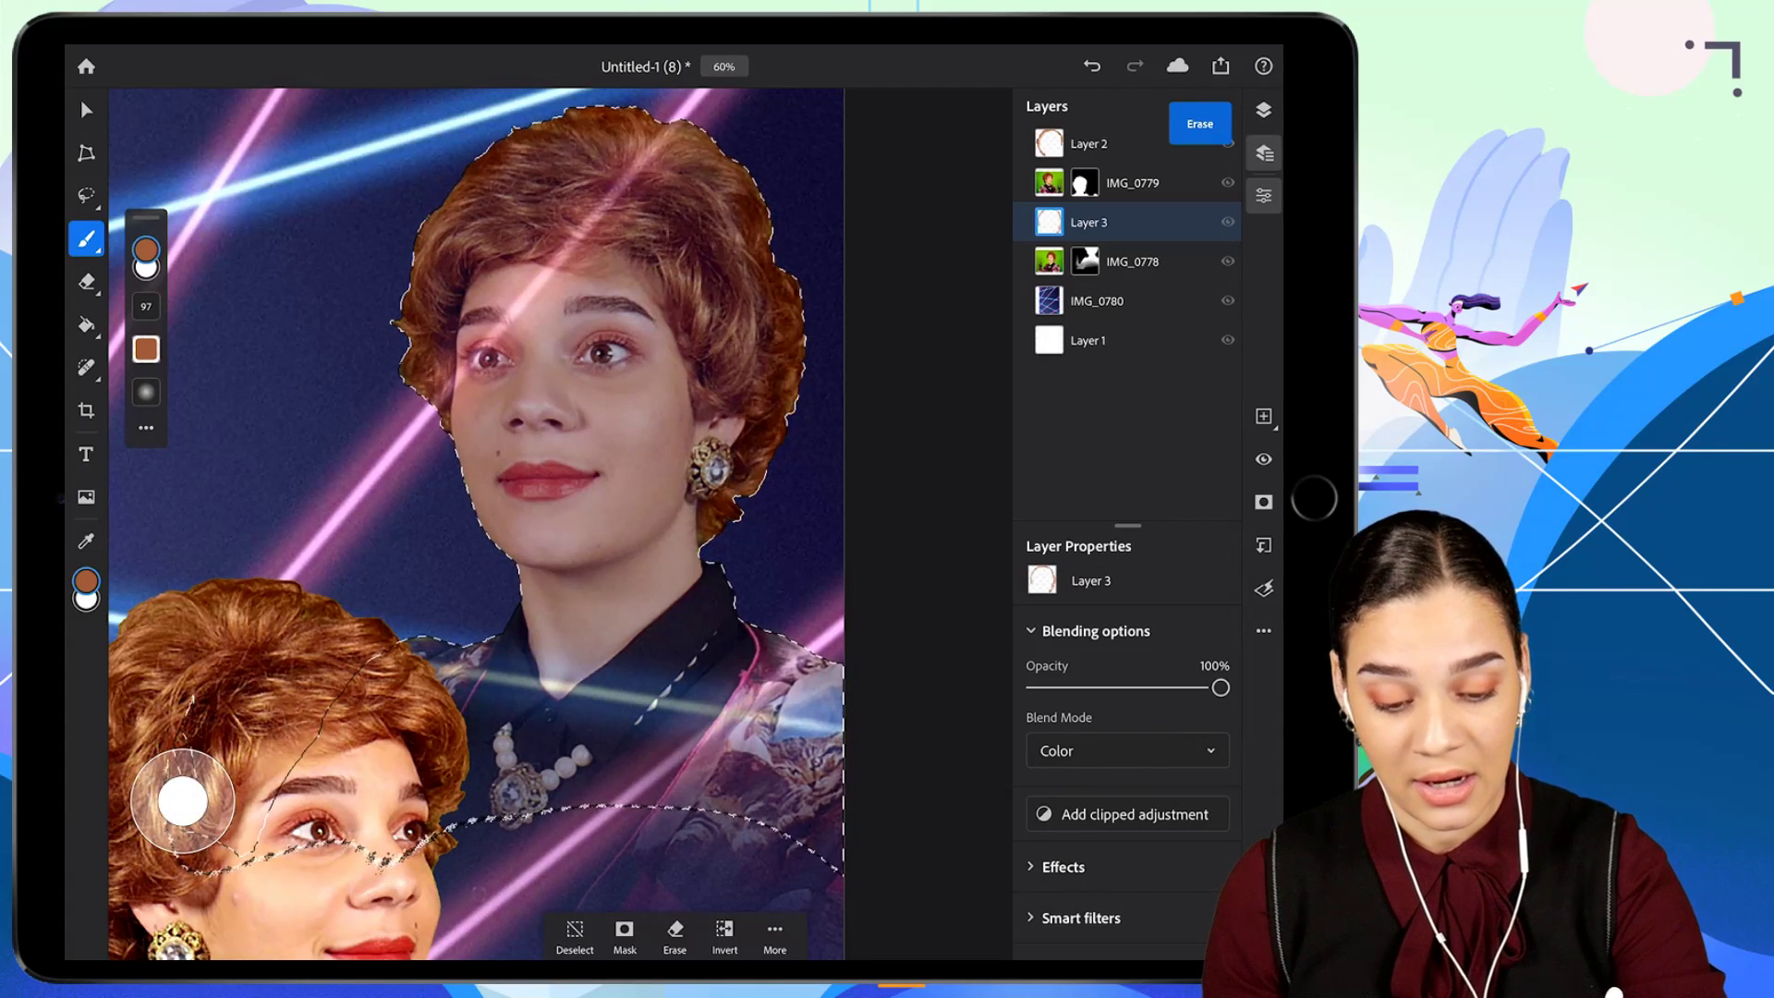
{"action": "left_click_drag", "start_coordinate": [183, 800], "coordinate": [221, 800]}
{"action": "left_click_drag", "start_coordinate": [741, 254], "coordinate": [737, 206]}
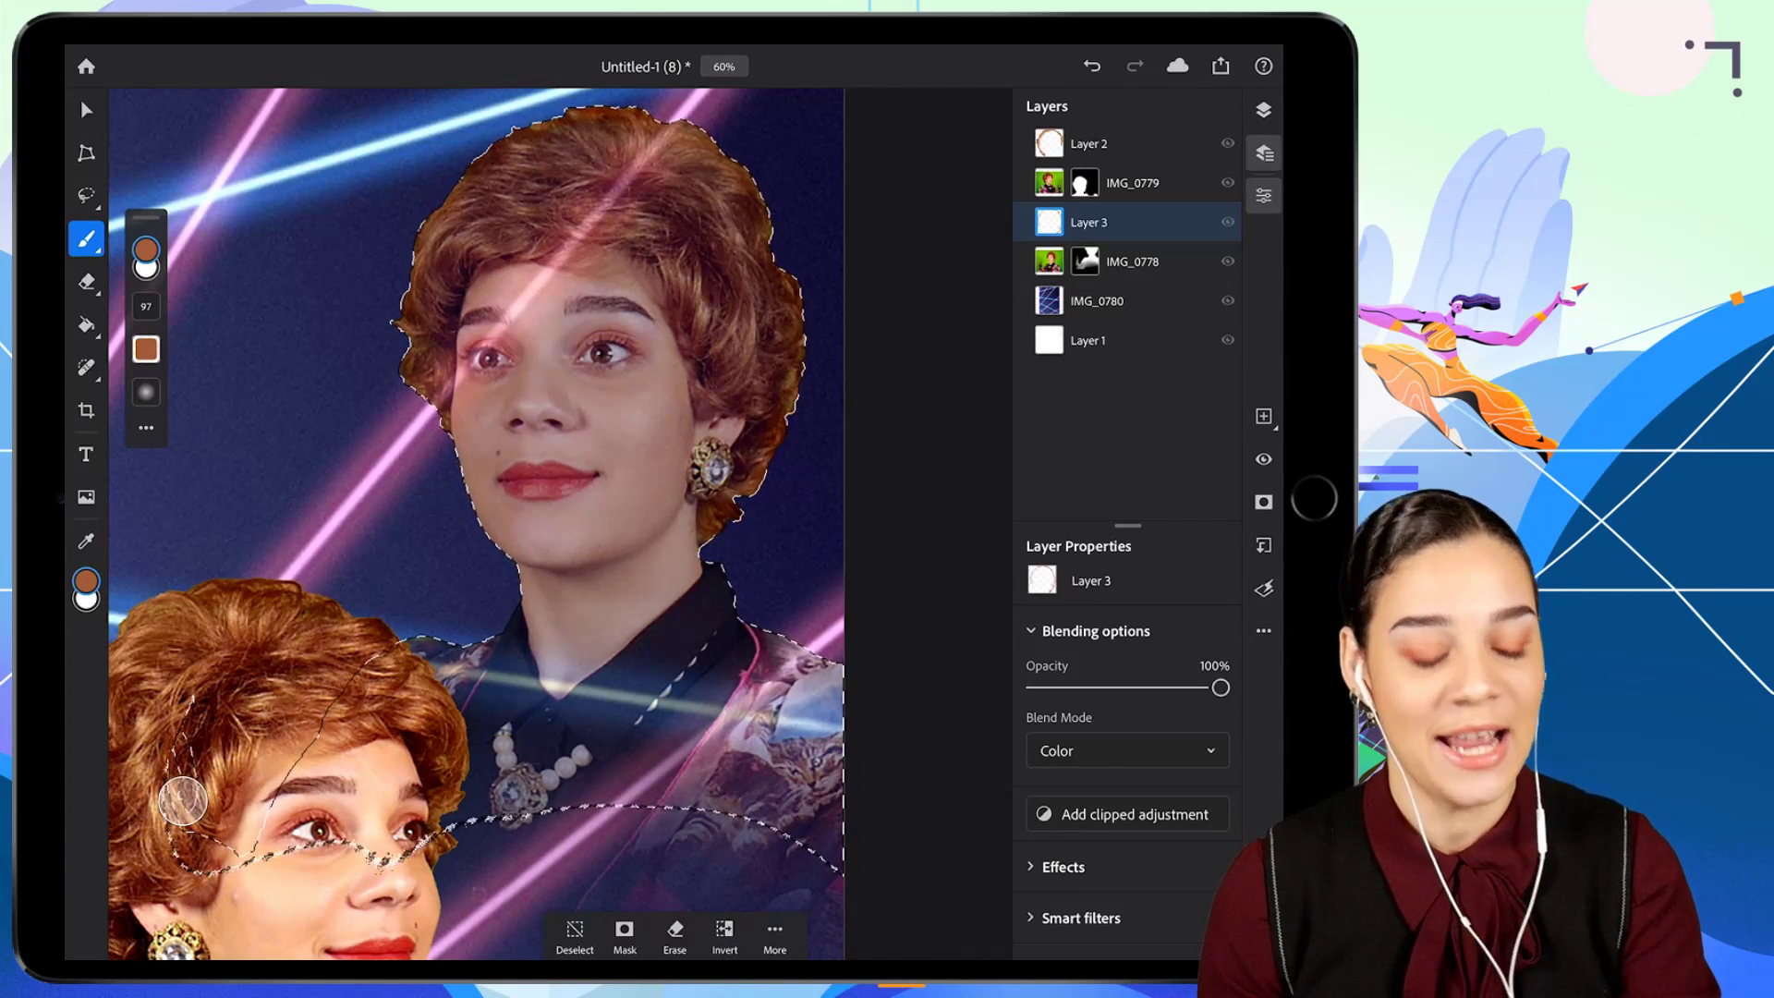
Add a new empty layer directly above the laser background IMG_0780 and clear the selection.
{"action": "left_click", "coordinate": [1098, 301]}
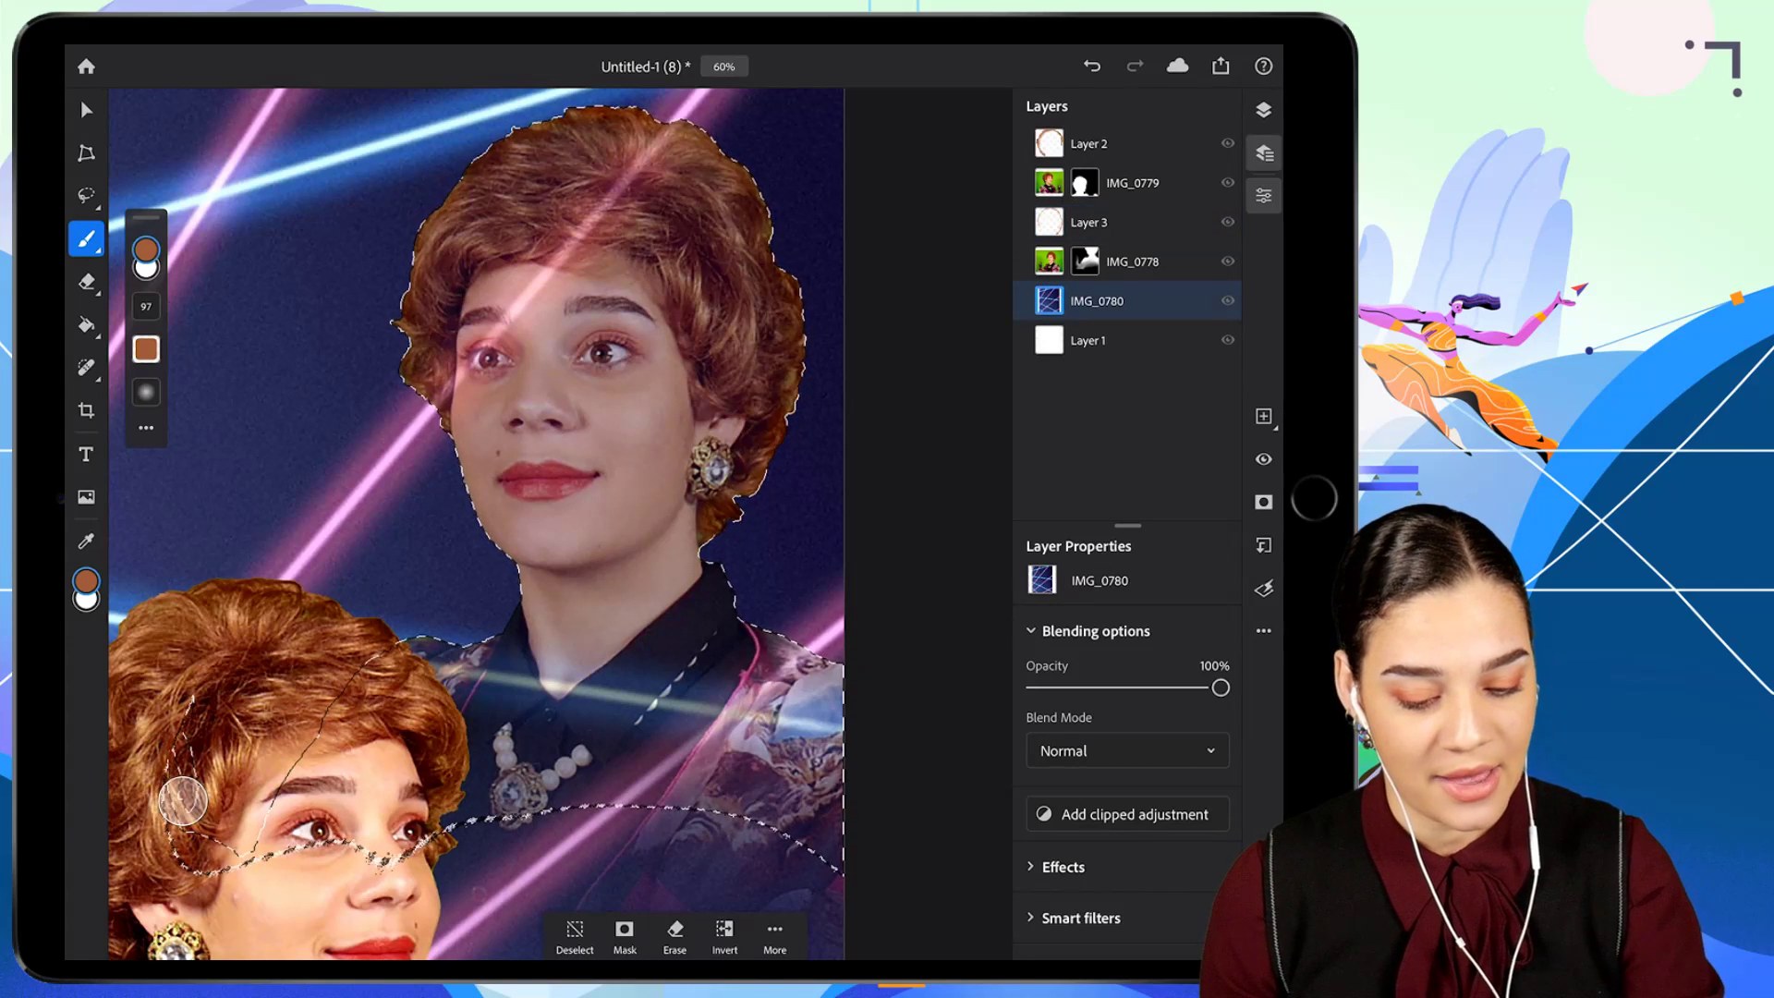
{"action": "left_click", "coordinate": [1264, 417]}
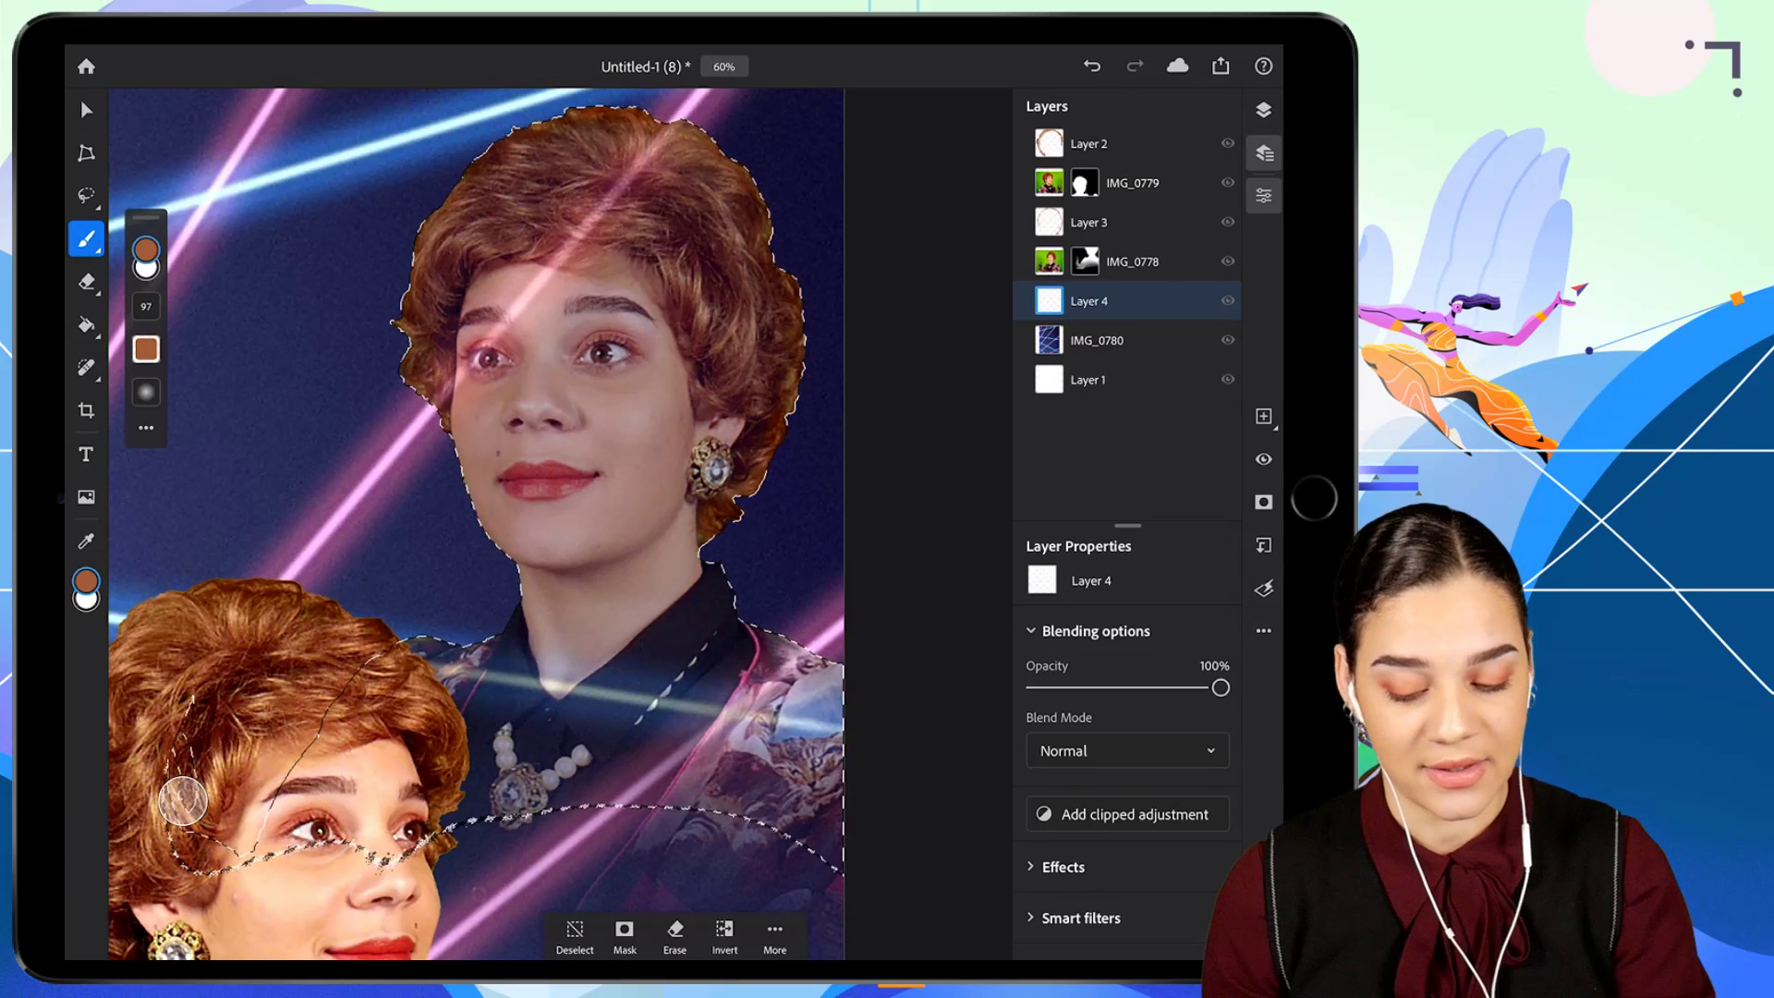
{"action": "left_click", "coordinate": [575, 936]}
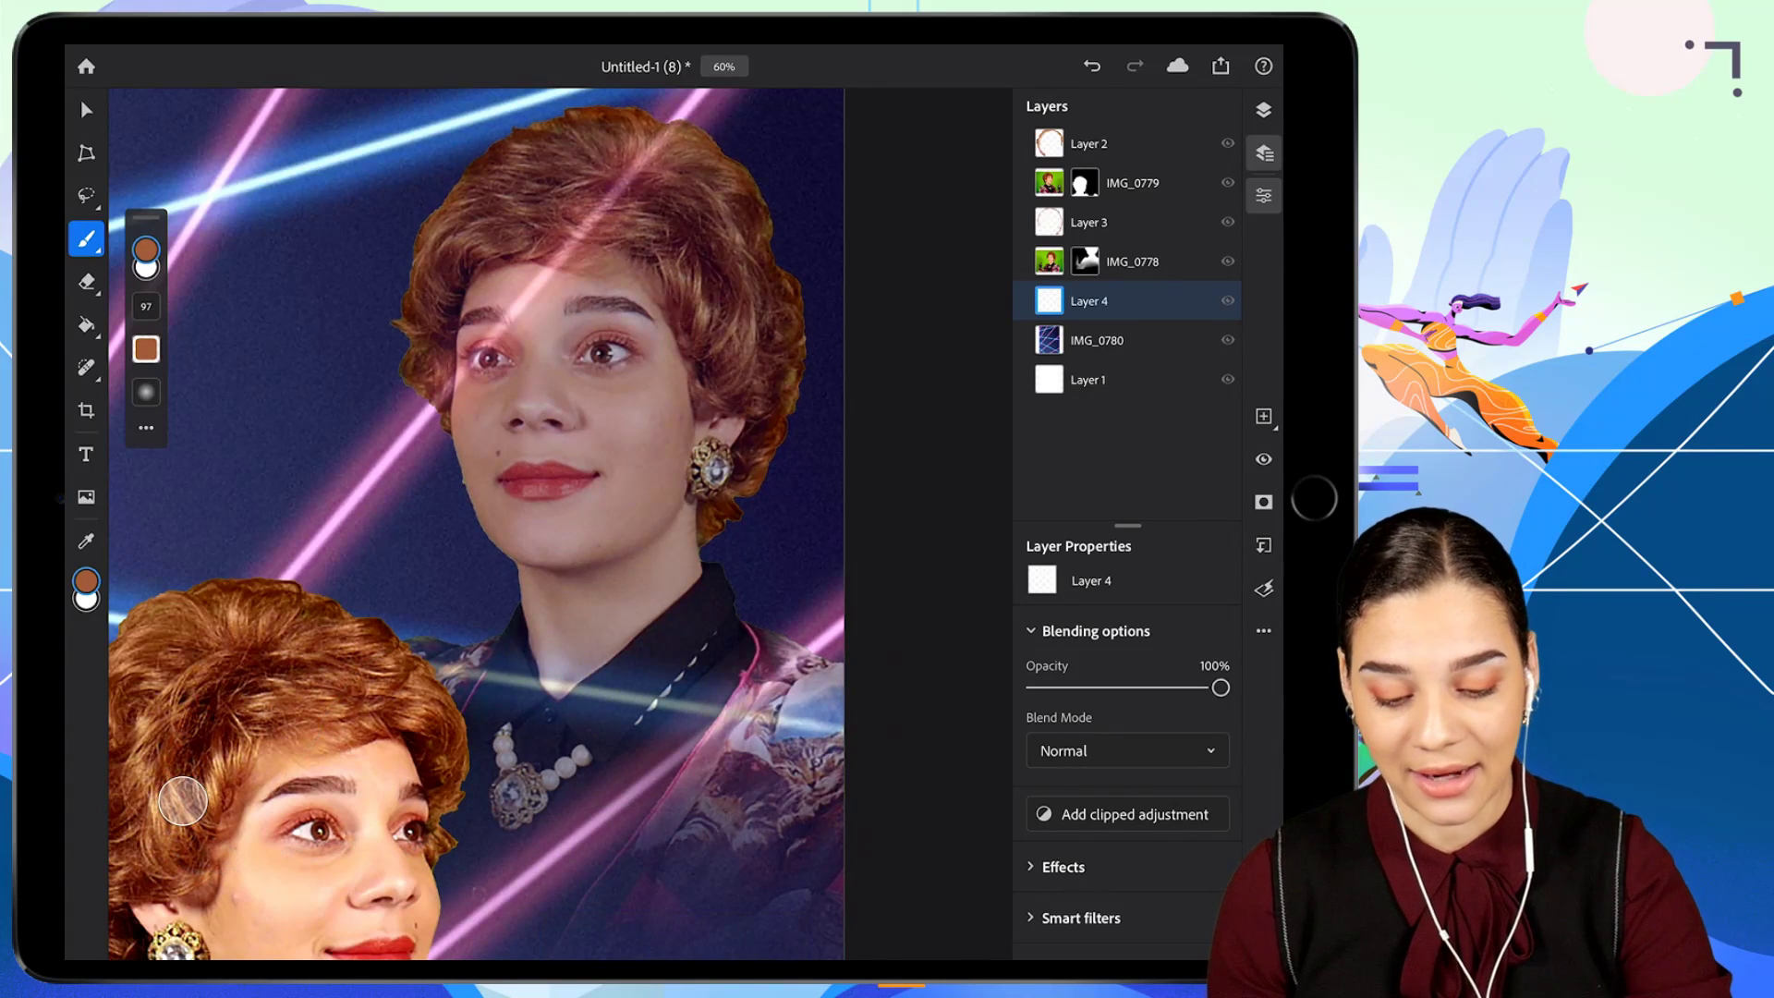
{"action": "scroll", "coordinate": [553, 385], "scroll_direction": "down", "scroll_amount": 5}
{"action": "scroll", "coordinate": [476, 573], "scroll_direction": "down", "scroll_amount": 1}
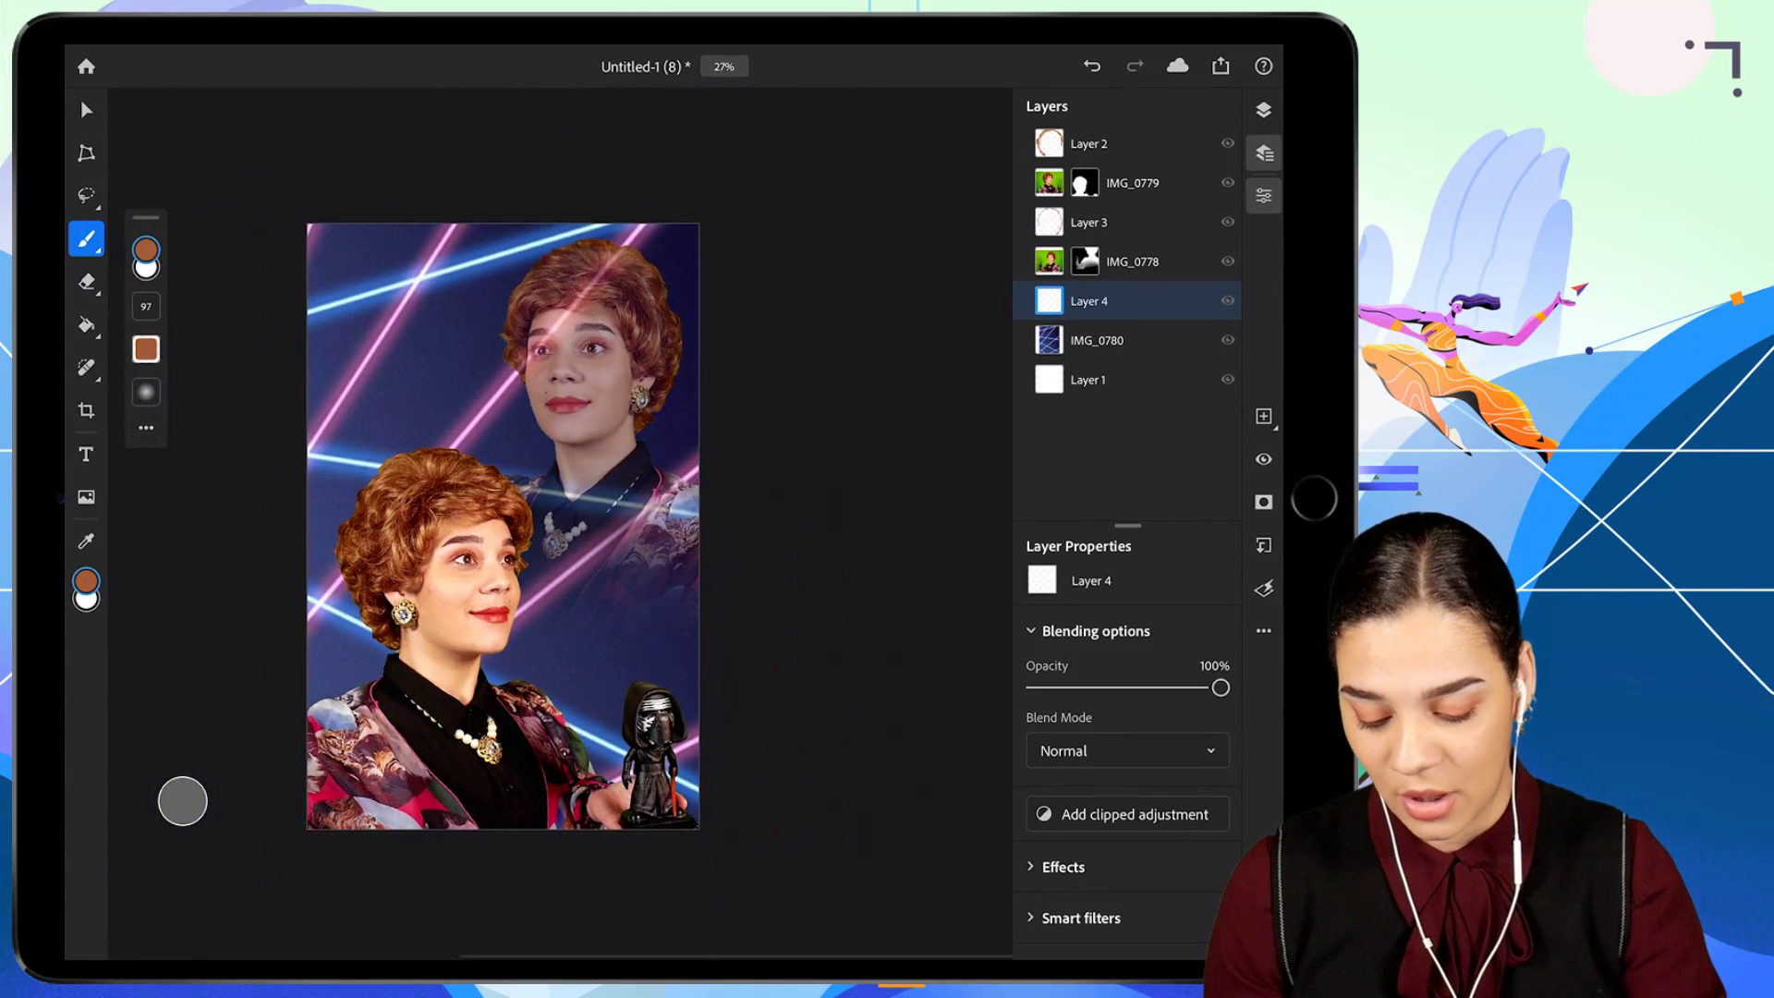
Sample the backdrop's dark blue and paint on Layer 4 with the brush at size 446 to cover the laser beam crossing the rear face.
{"action": "left_click", "coordinate": [182, 800]}
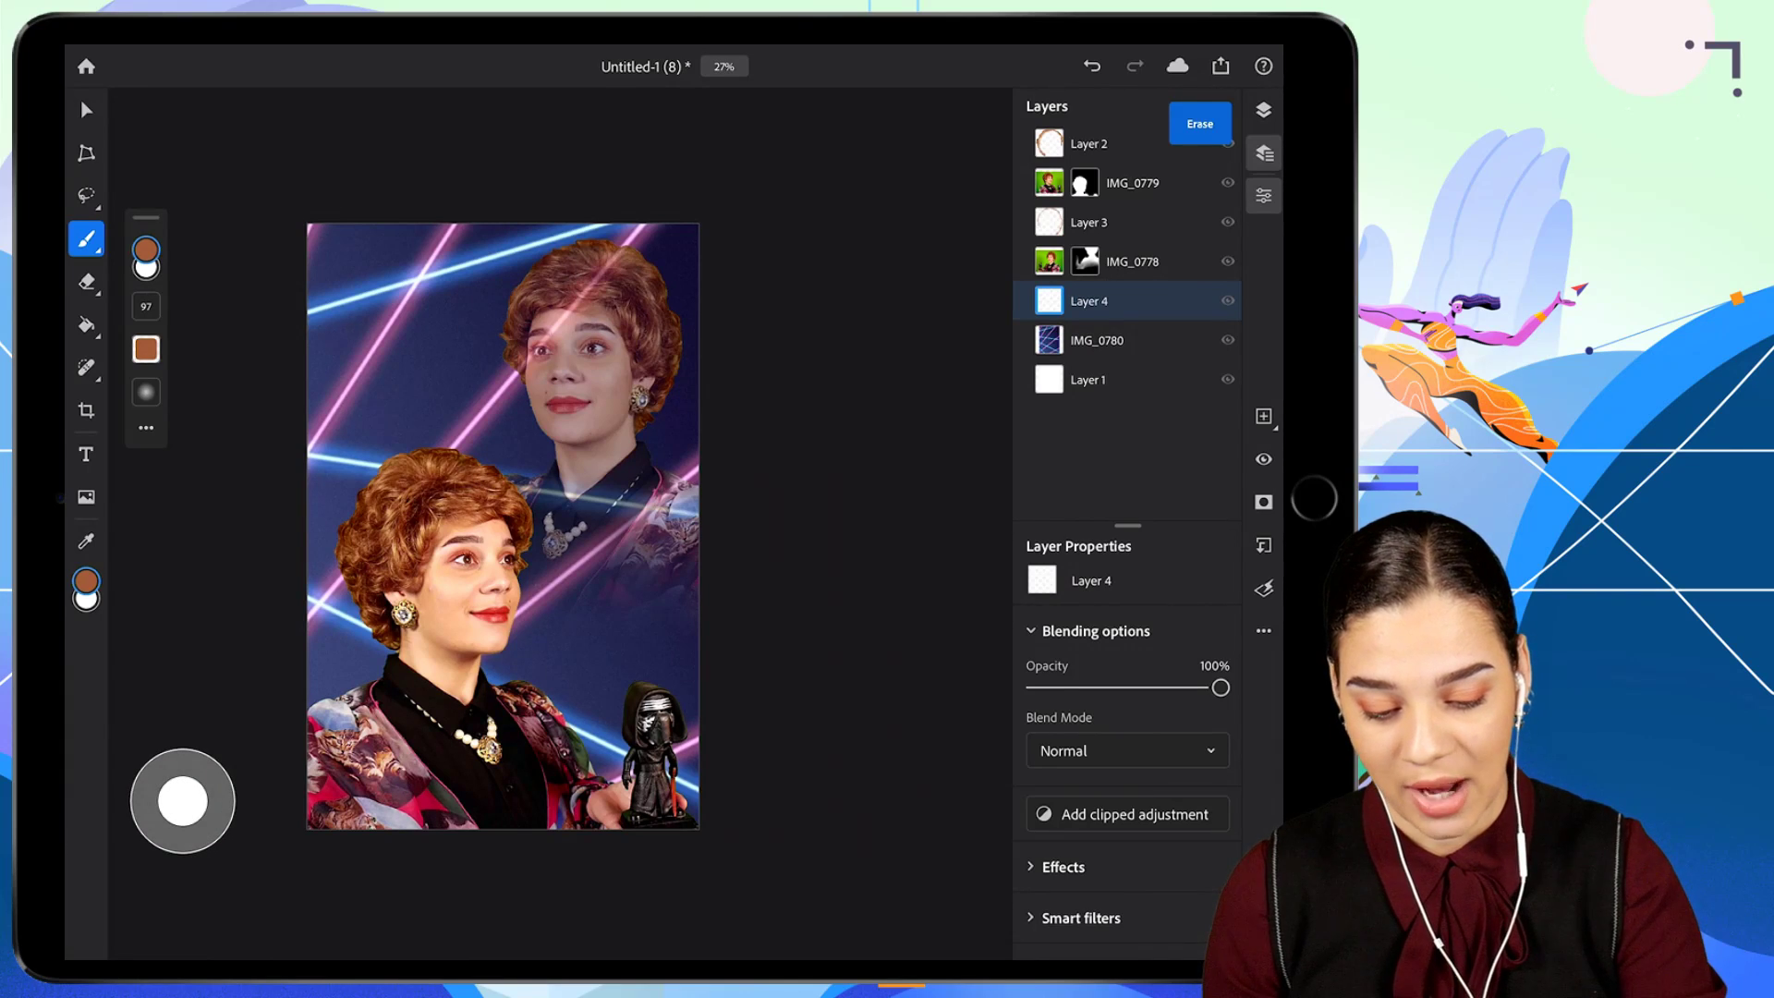
{"action": "left_click_drag", "start_coordinate": [675, 503], "coordinate": [686, 278]}
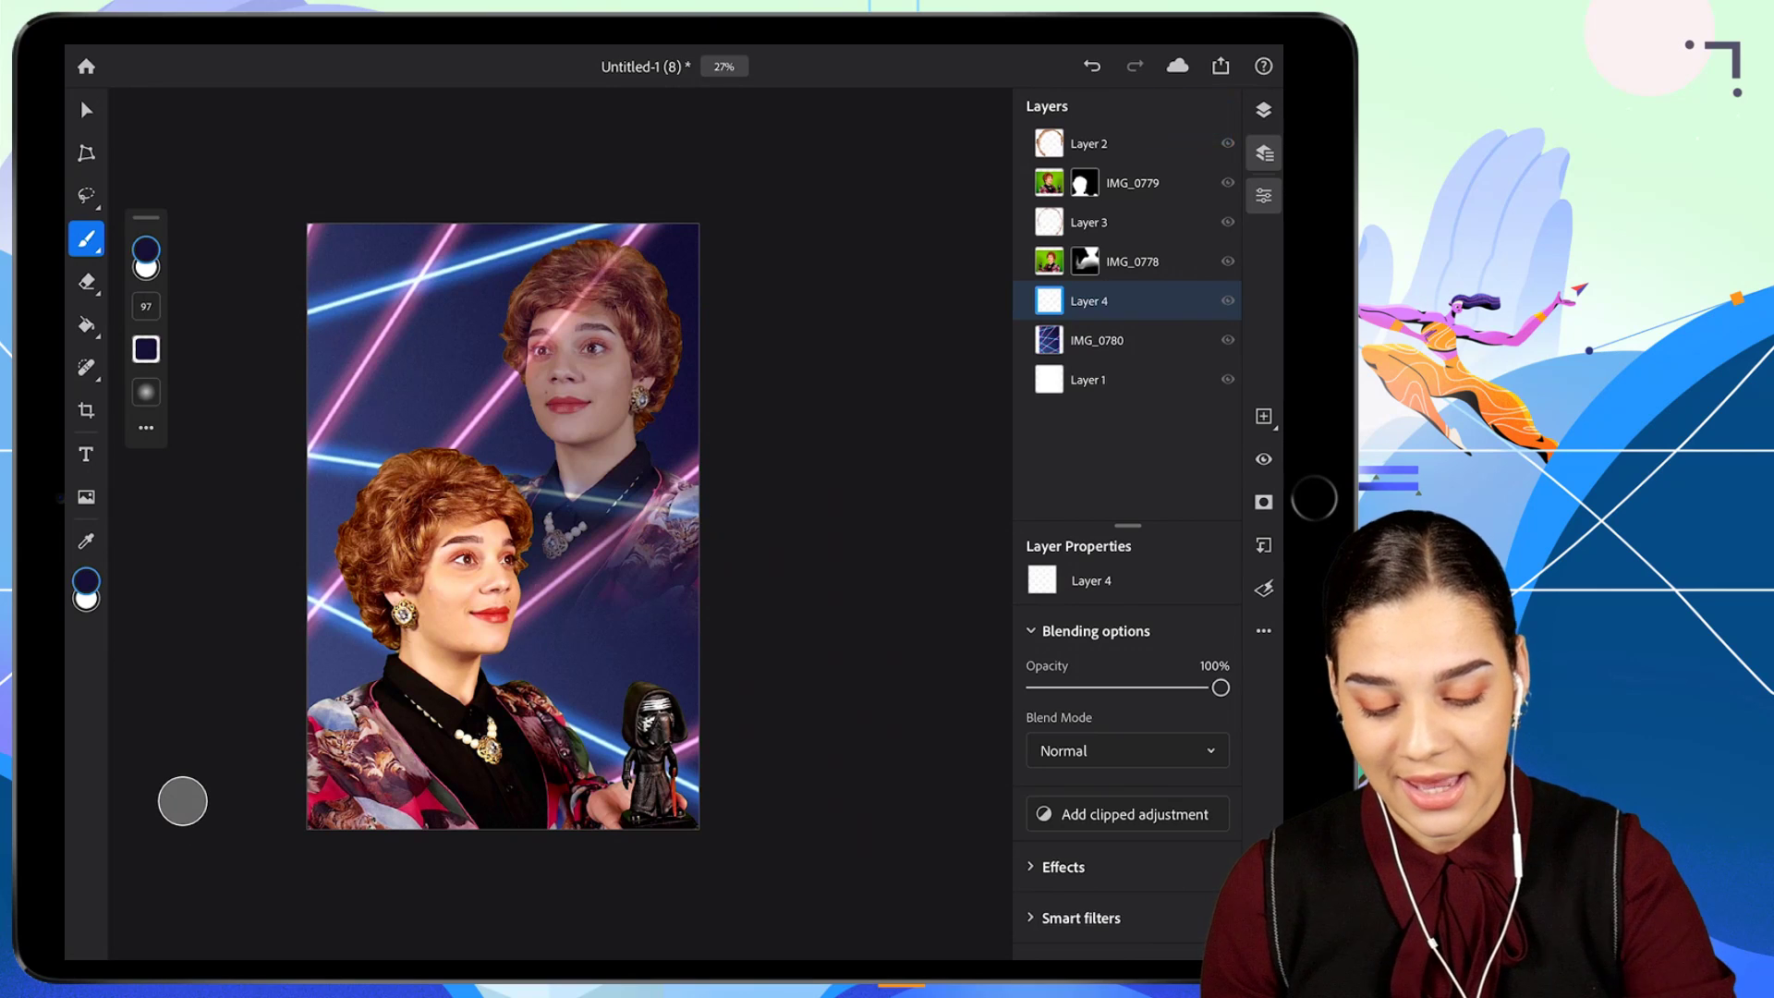
{"action": "left_click_drag", "start_coordinate": [146, 307], "coordinate": [146, 231]}
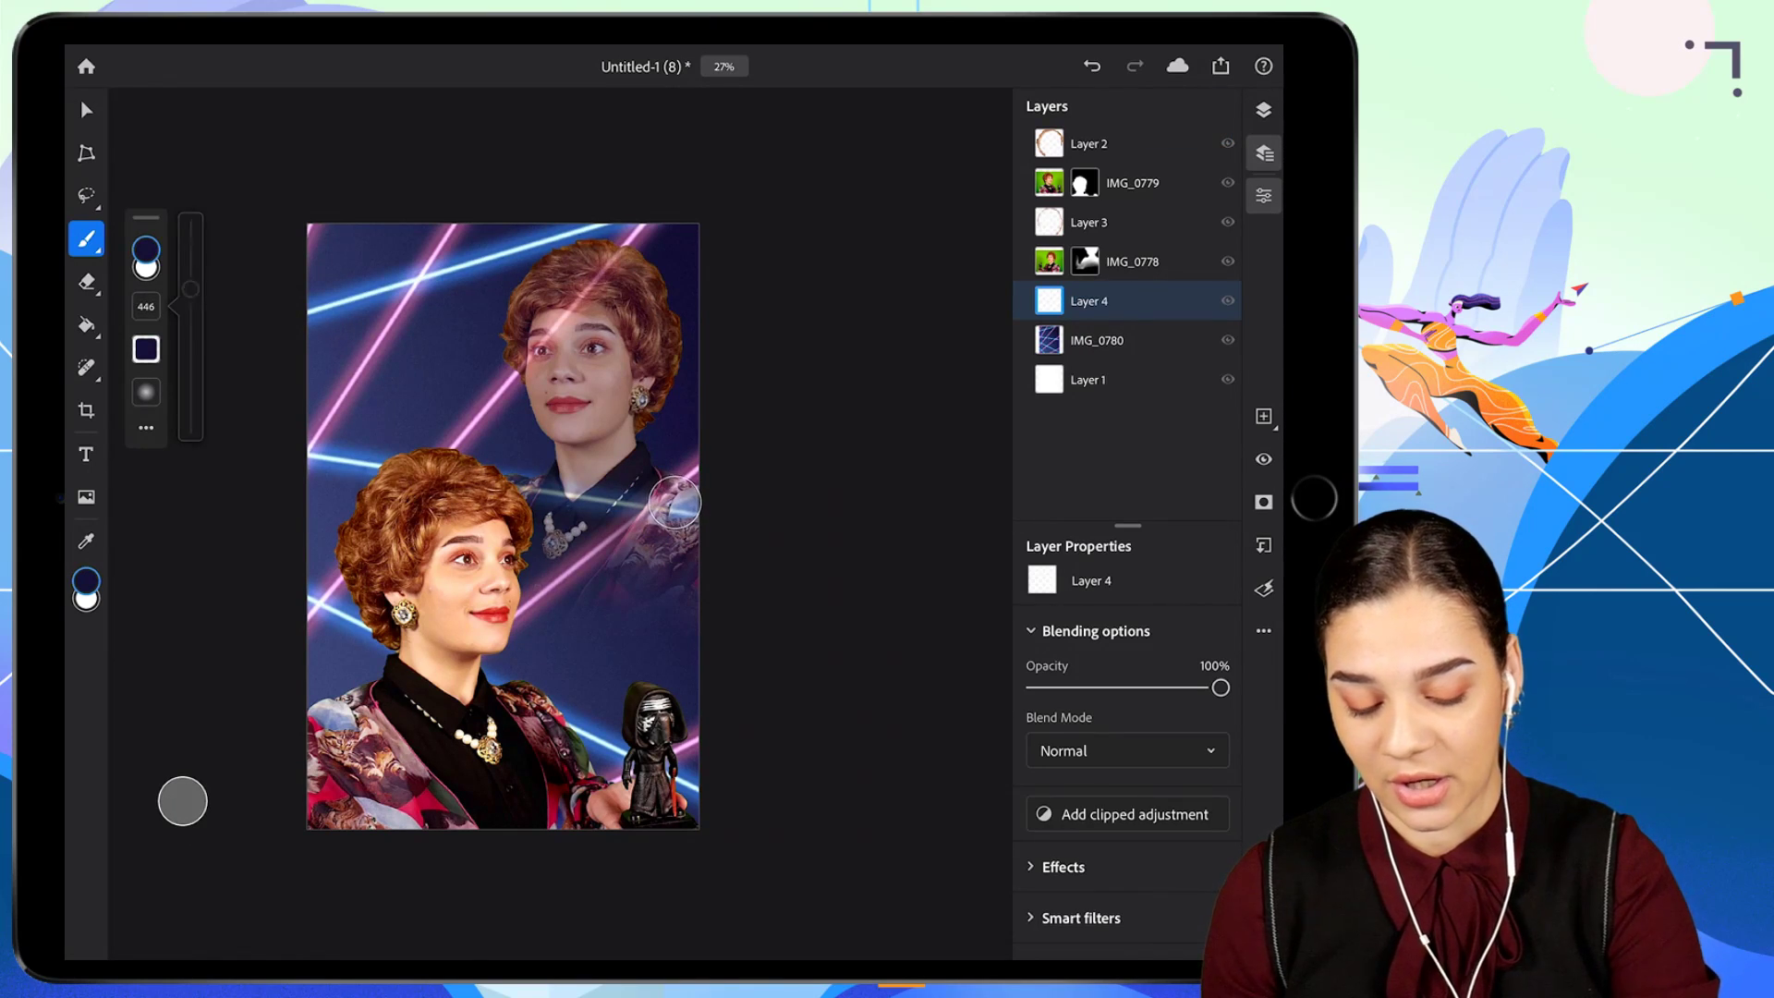
{"action": "left_click_drag", "start_coordinate": [617, 263], "coordinate": [499, 403]}
{"action": "left_click_drag", "start_coordinate": [641, 227], "coordinate": [634, 234]}
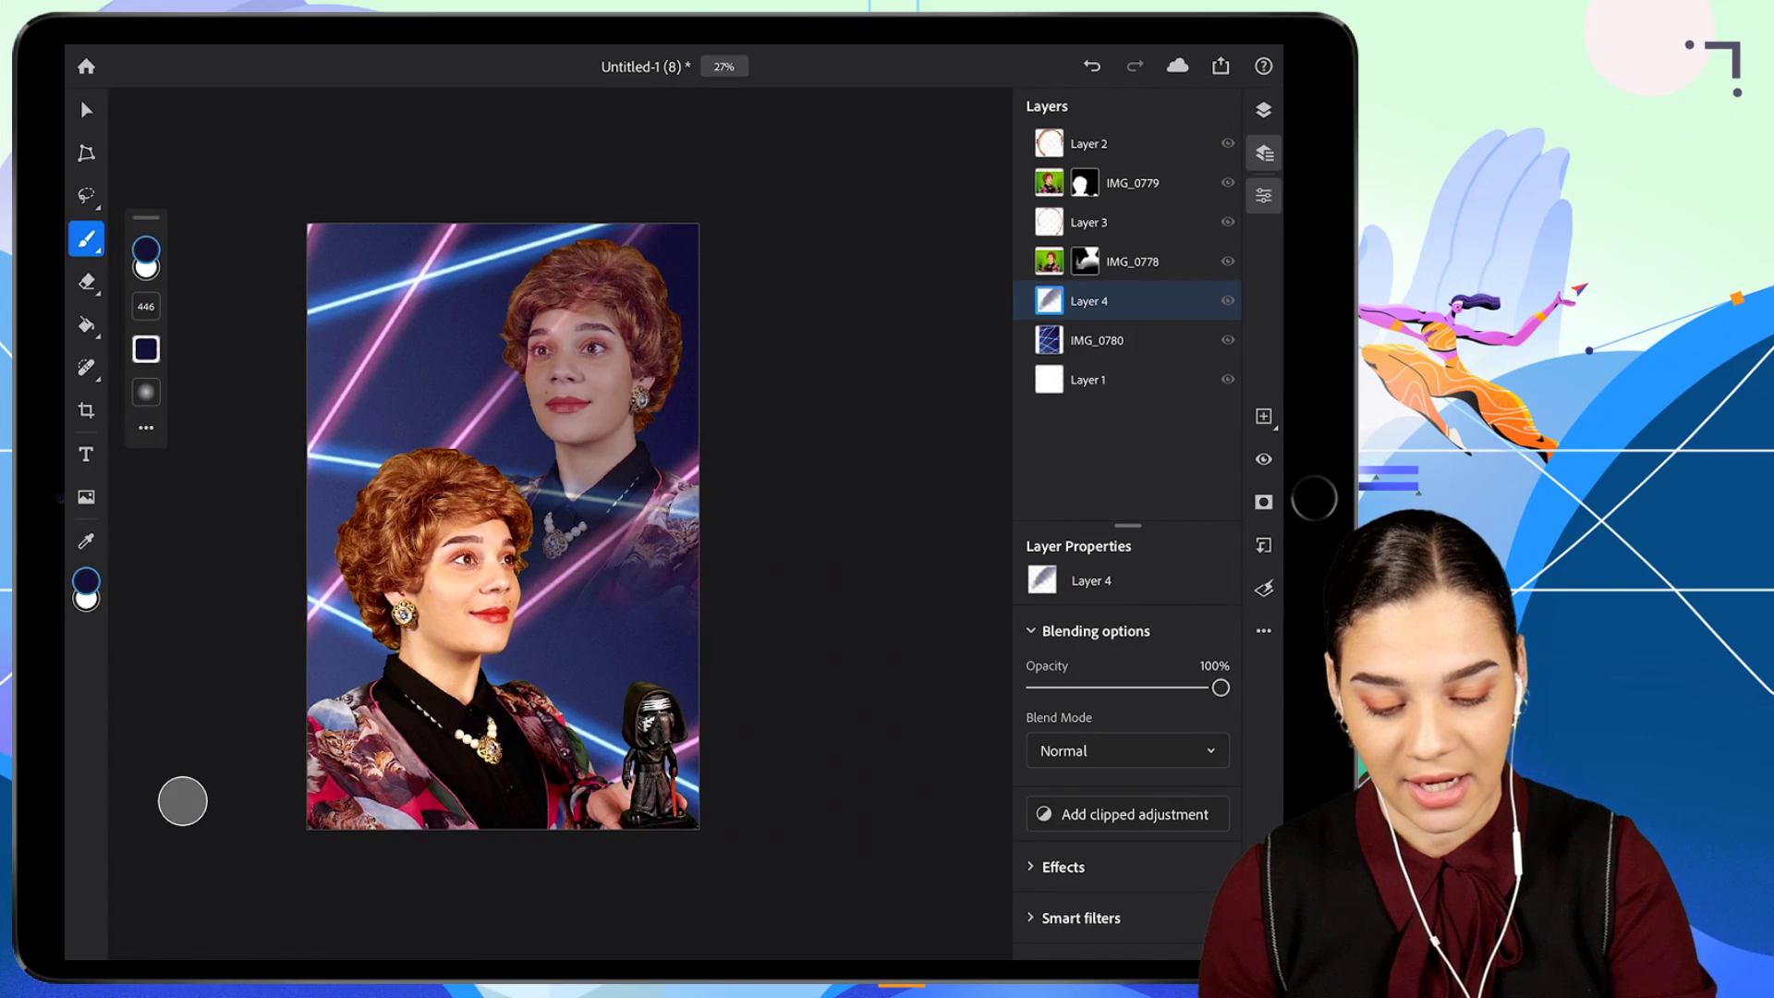
{"action": "left_click_drag", "start_coordinate": [510, 381], "coordinate": [482, 409]}
{"action": "left_click_drag", "start_coordinate": [574, 236], "coordinate": [585, 231]}
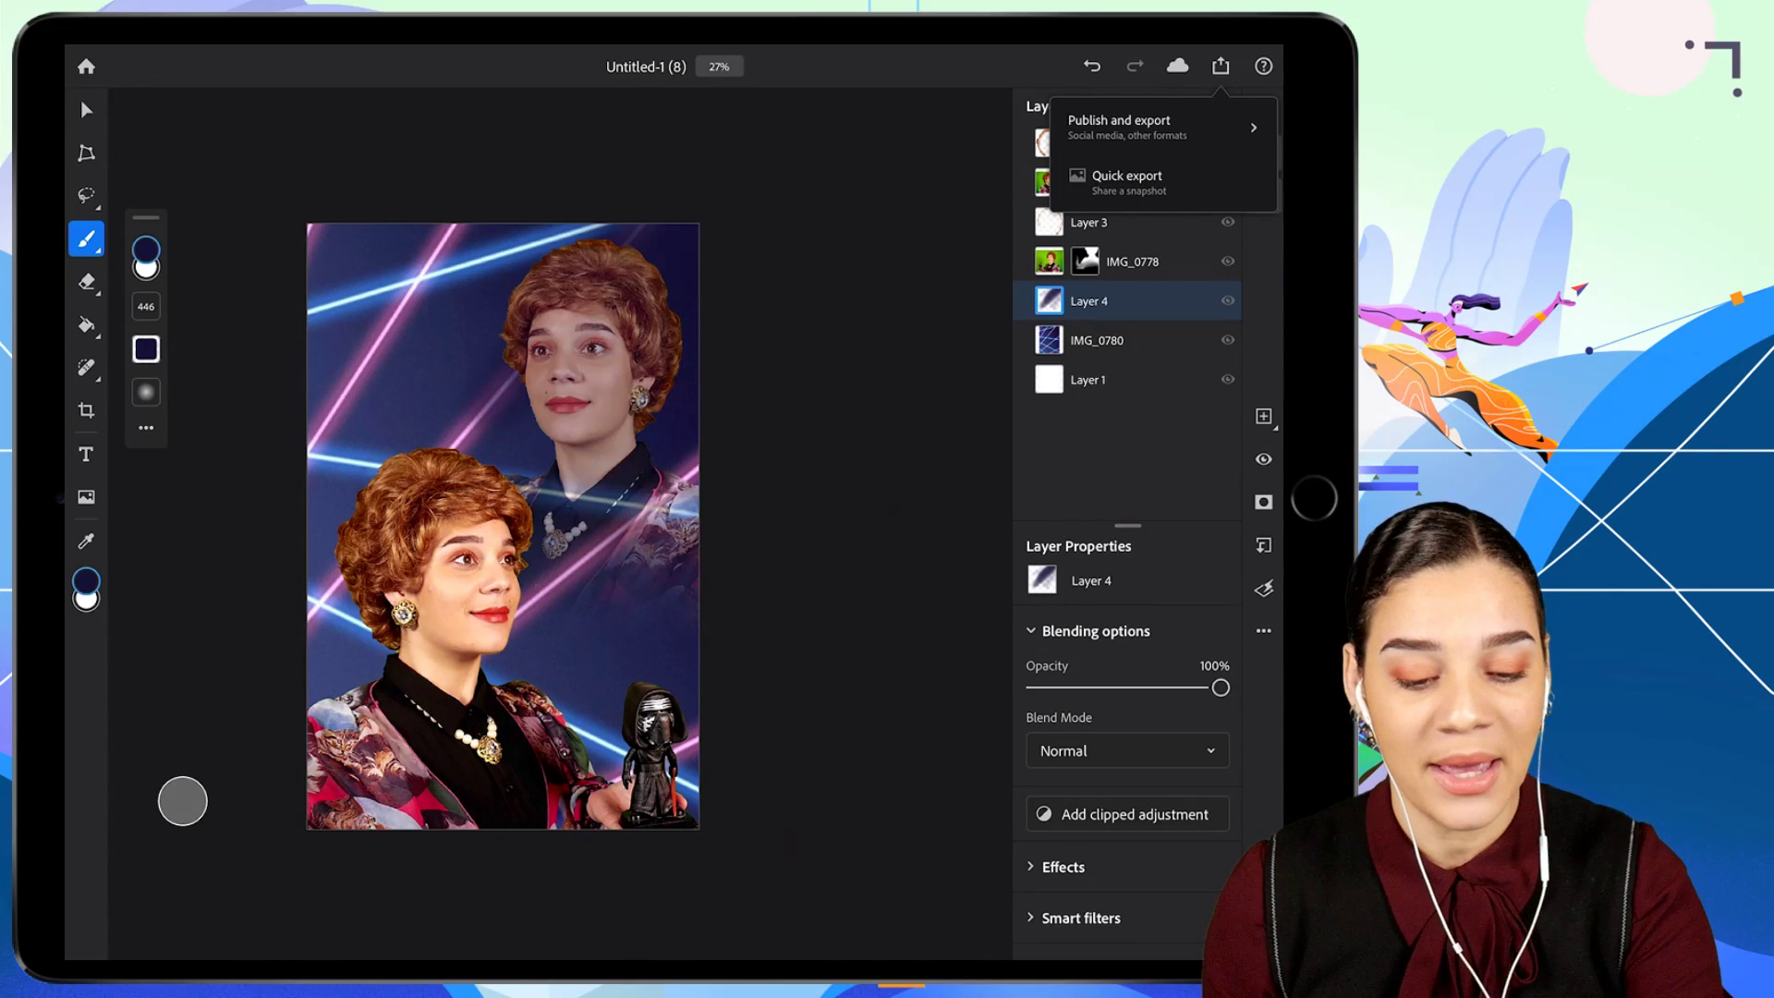
Open the publish and export options for the finished composite.
{"action": "left_click", "coordinate": [1162, 127]}
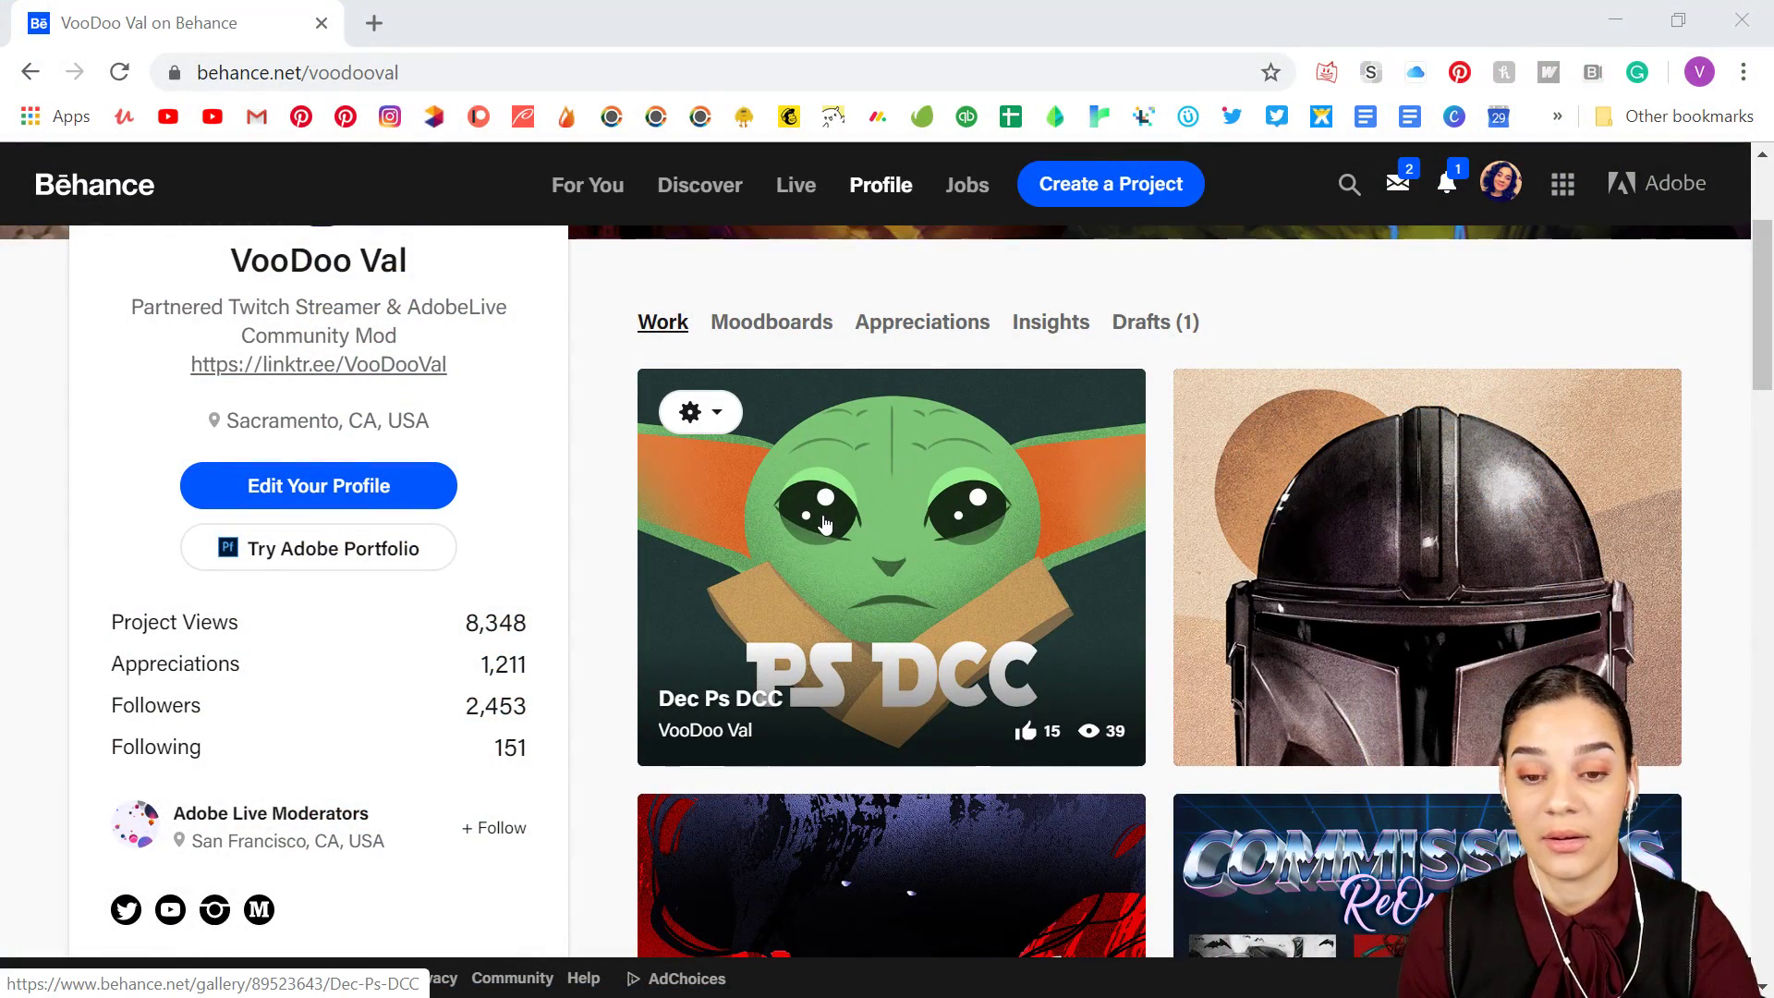
Open the Dec Ps DCC project on Behance for editing and go to its row of yearbook-style photos.
{"action": "left_click", "coordinate": [682, 408]}
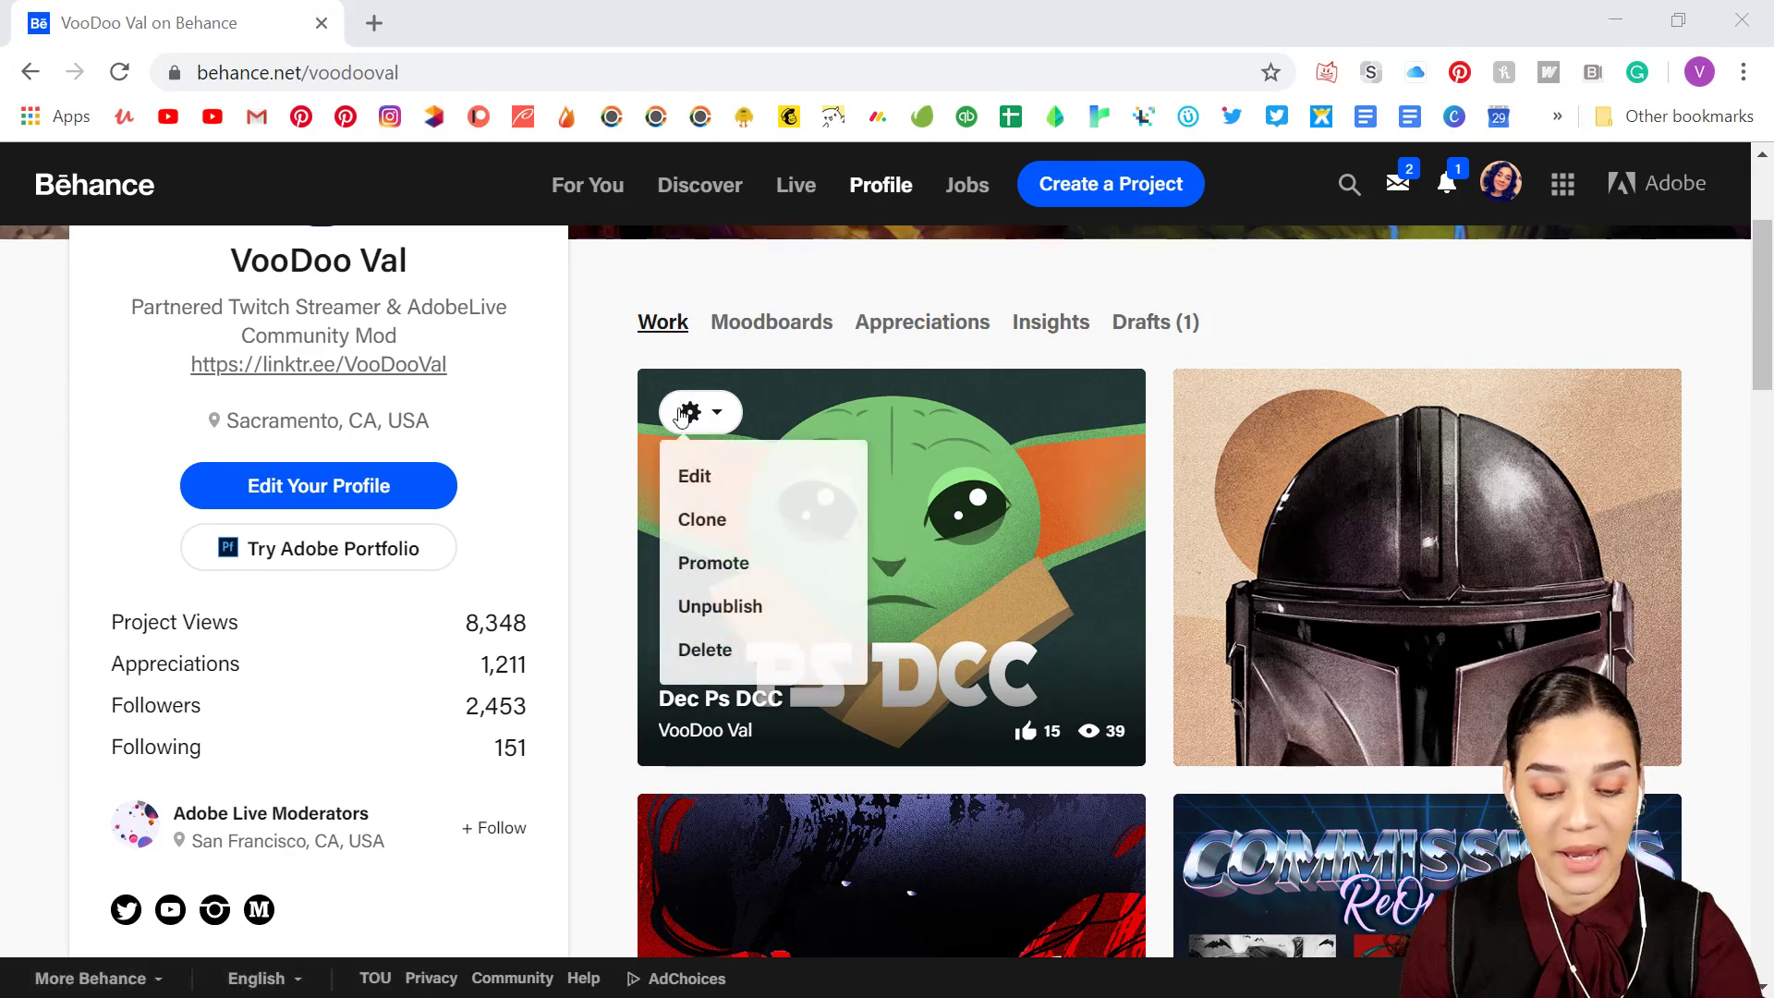
{"action": "left_click", "coordinate": [697, 486]}
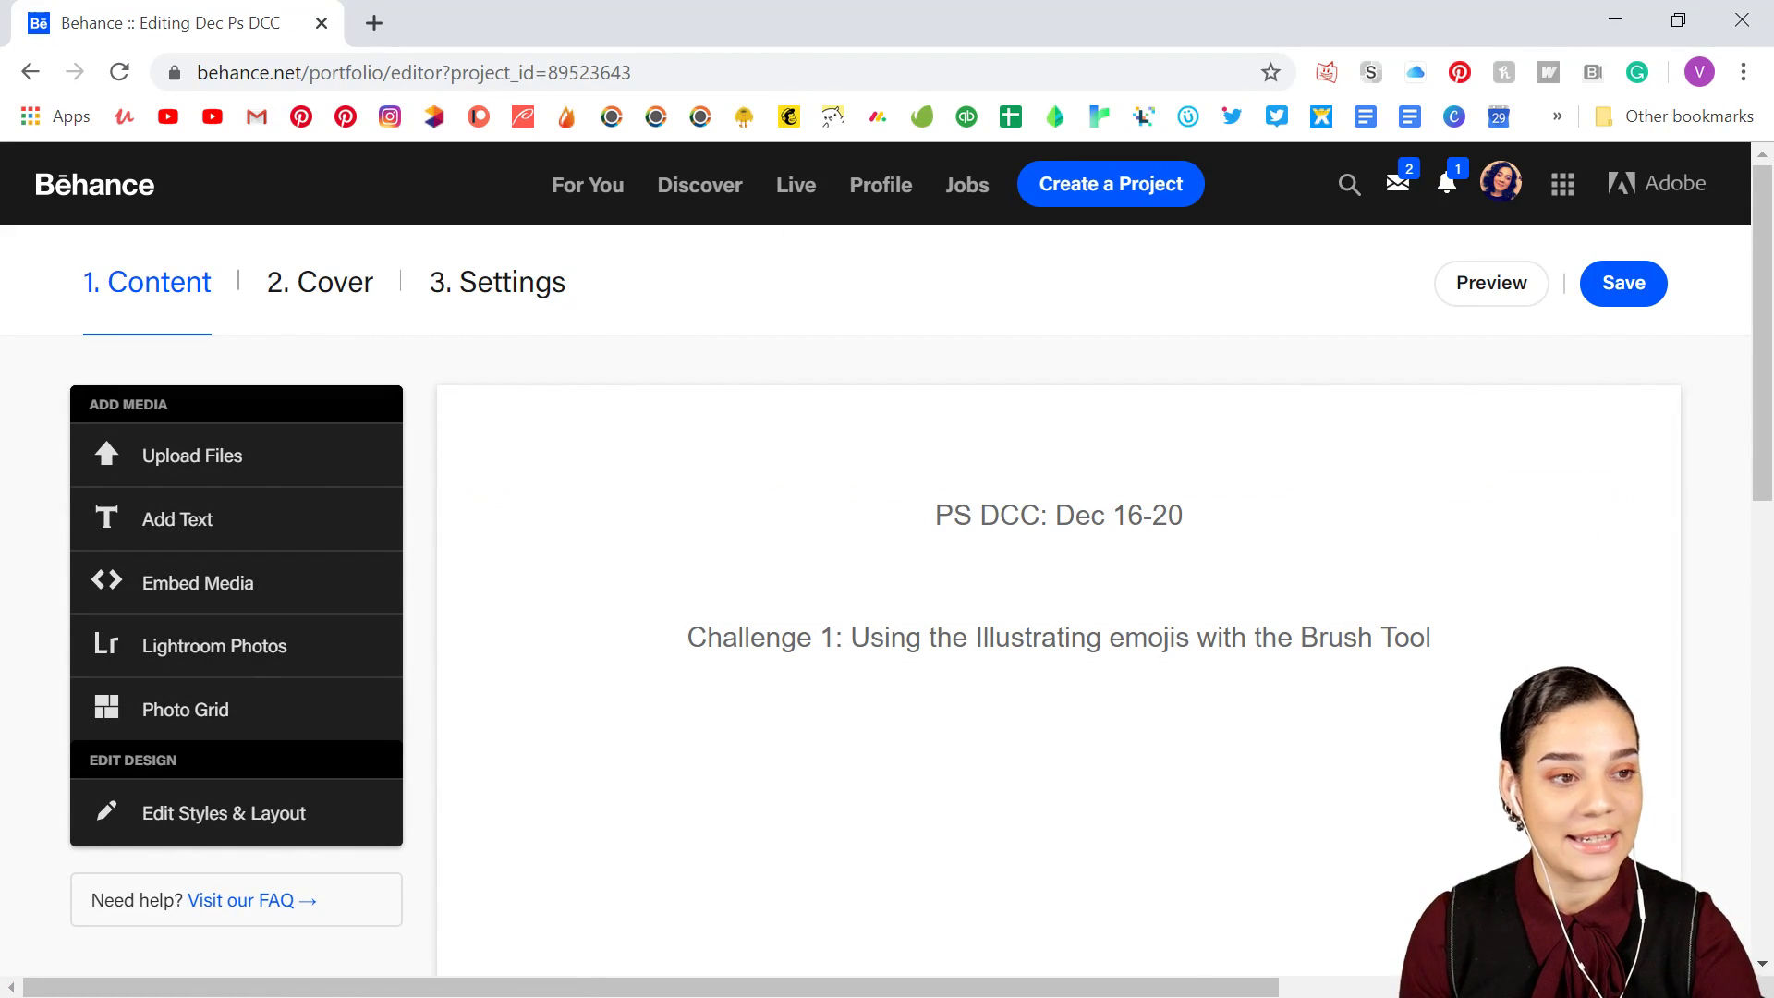
{"action": "left_click_drag", "start_coordinate": [1017, 1], "coordinate": [684, 28]}
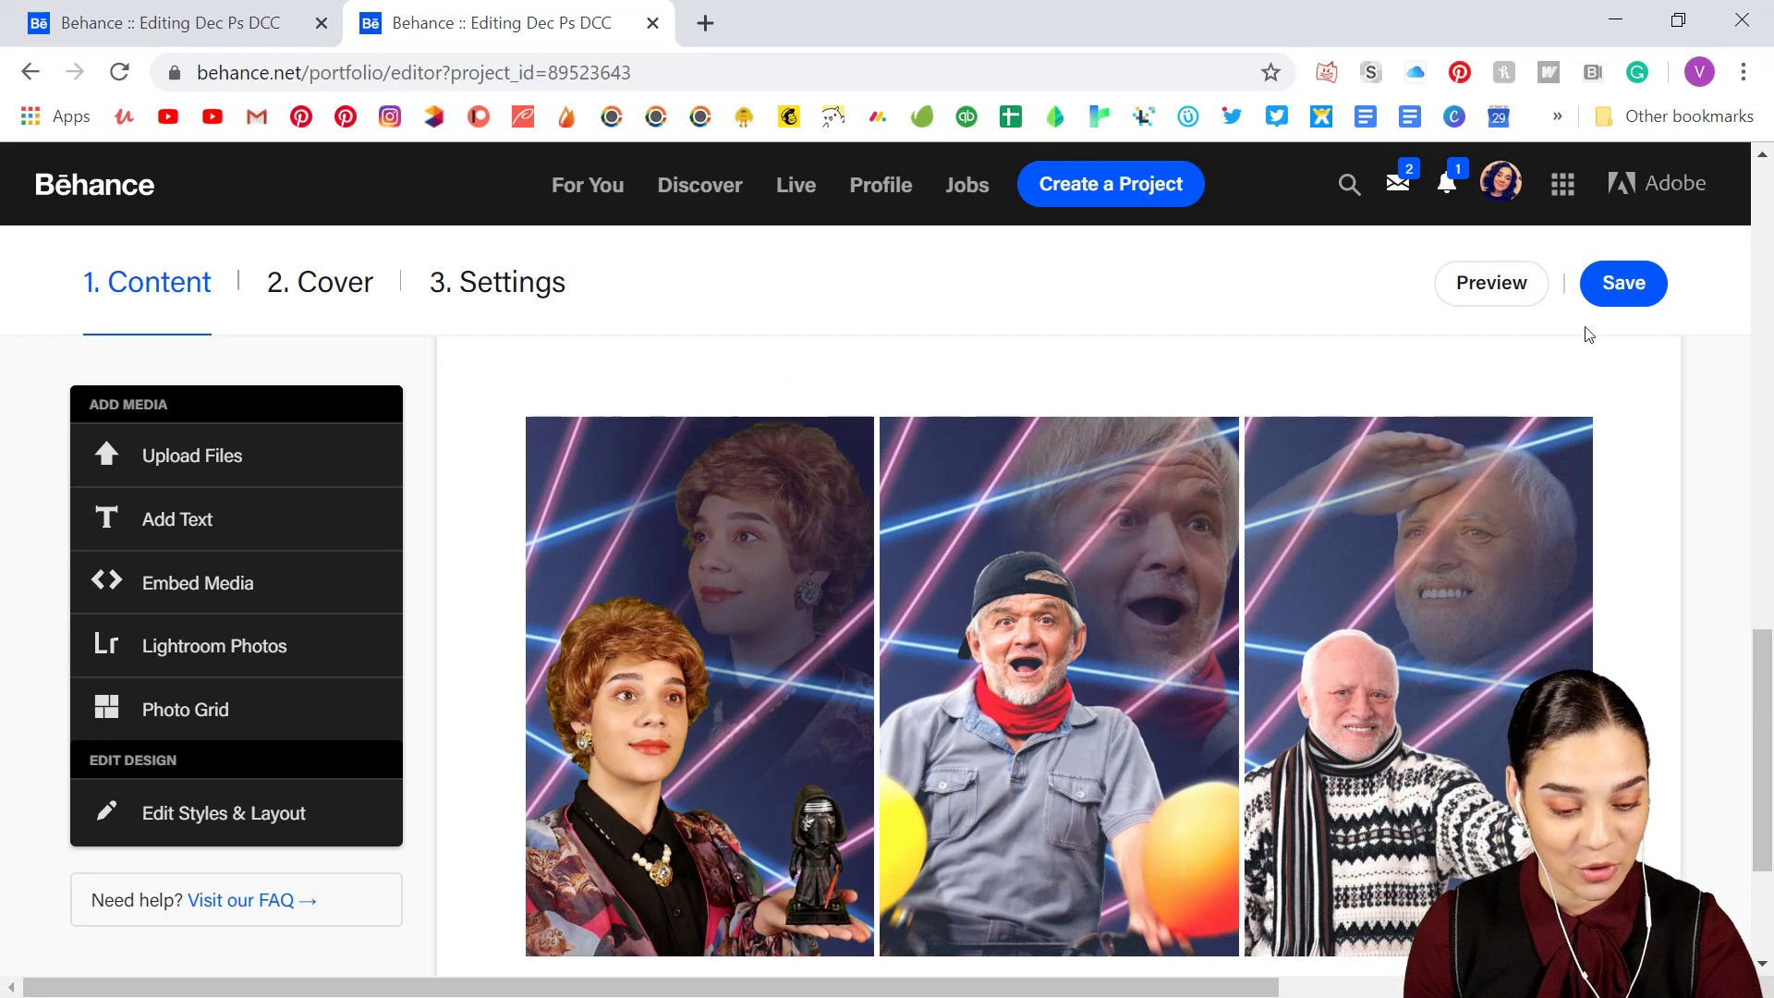
Check the insert-media options below the three yearbook-style portraits and save the Dec Ps DCC project.
{"action": "scroll", "coordinate": [1225, 589], "scroll_direction": "down", "scroll_amount": 3}
{"action": "mouse_move", "coordinate": [1013, 734]}
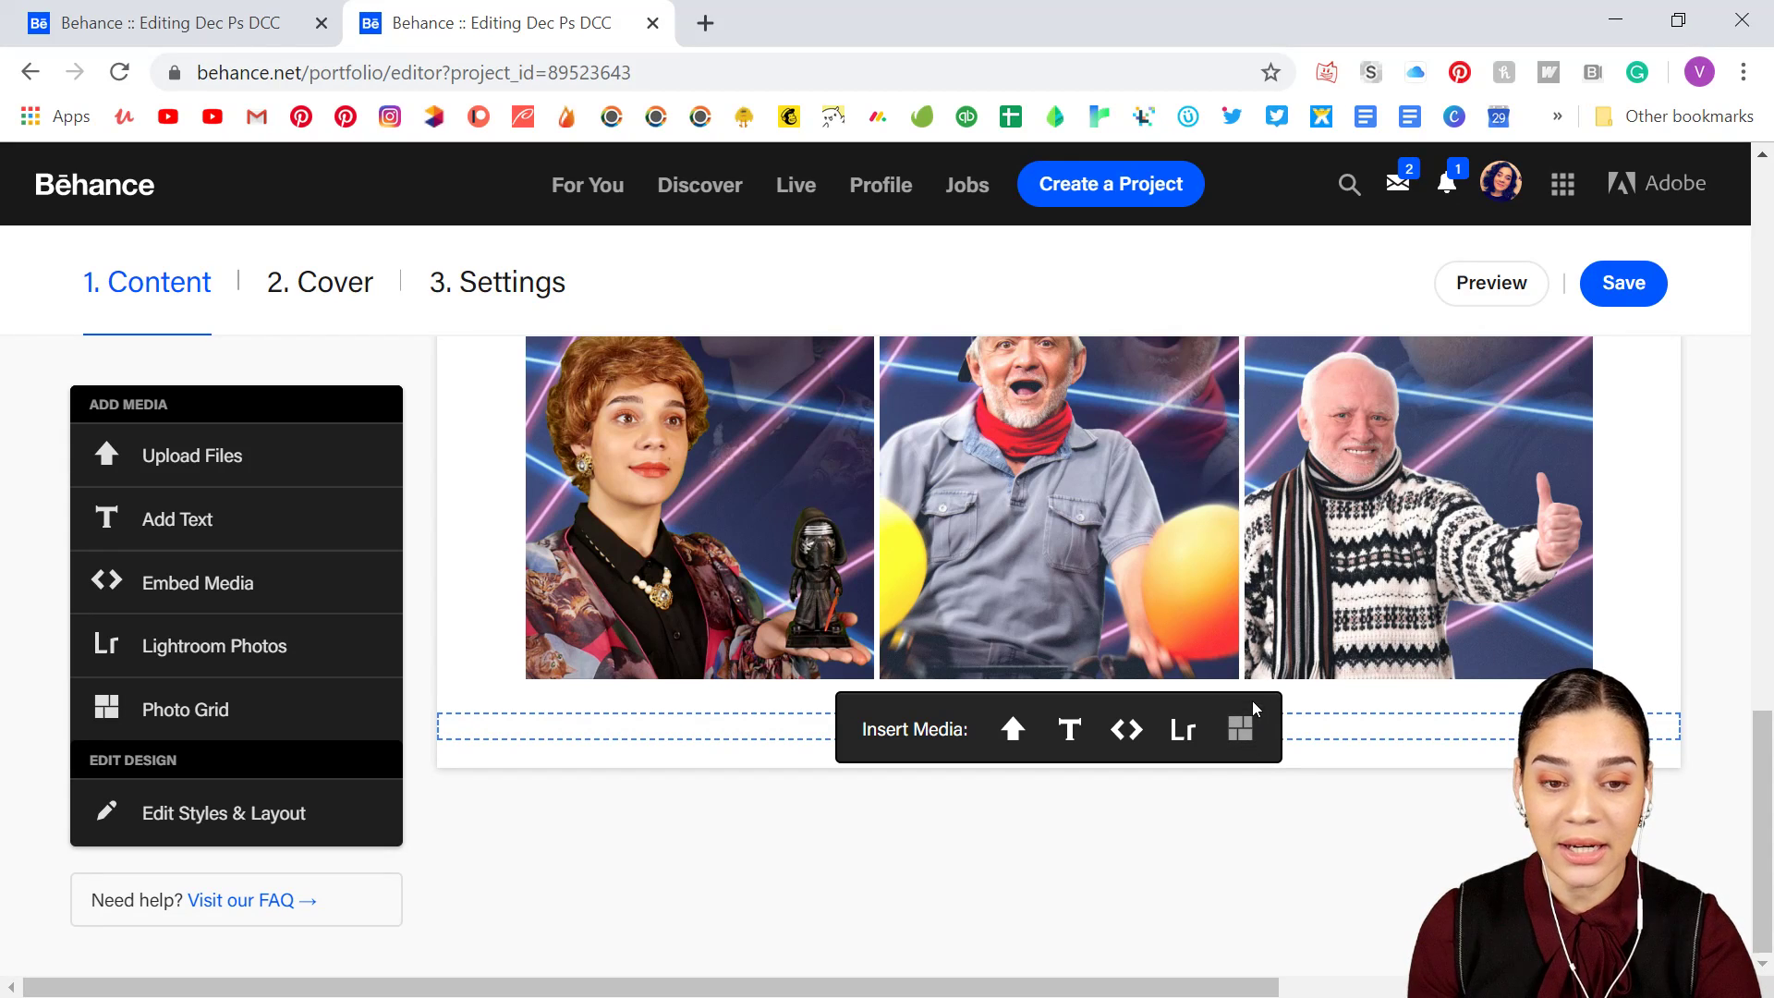
{"action": "scroll", "coordinate": [1386, 555], "scroll_direction": "up", "scroll_amount": 3}
{"action": "left_click", "coordinate": [1623, 283]}
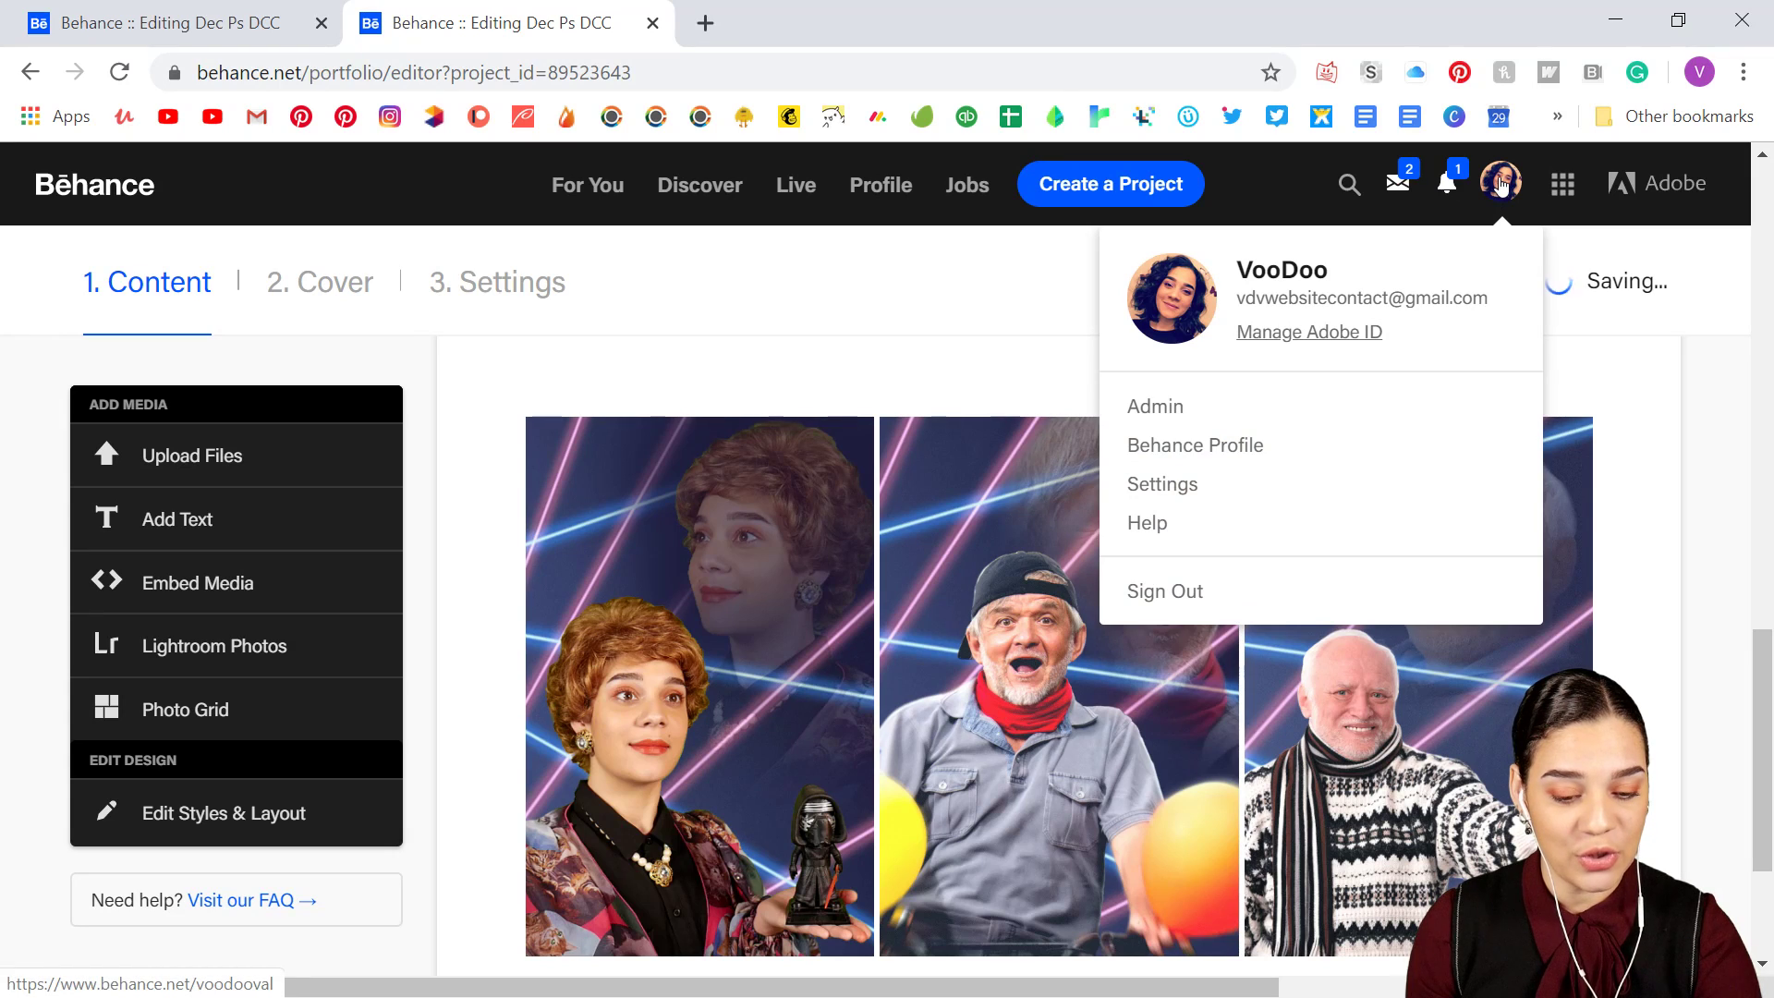
Open the published Dec Ps DCC project from the Behance profile and view its Challenge 2 portraits.
{"action": "left_click", "coordinate": [1501, 185]}
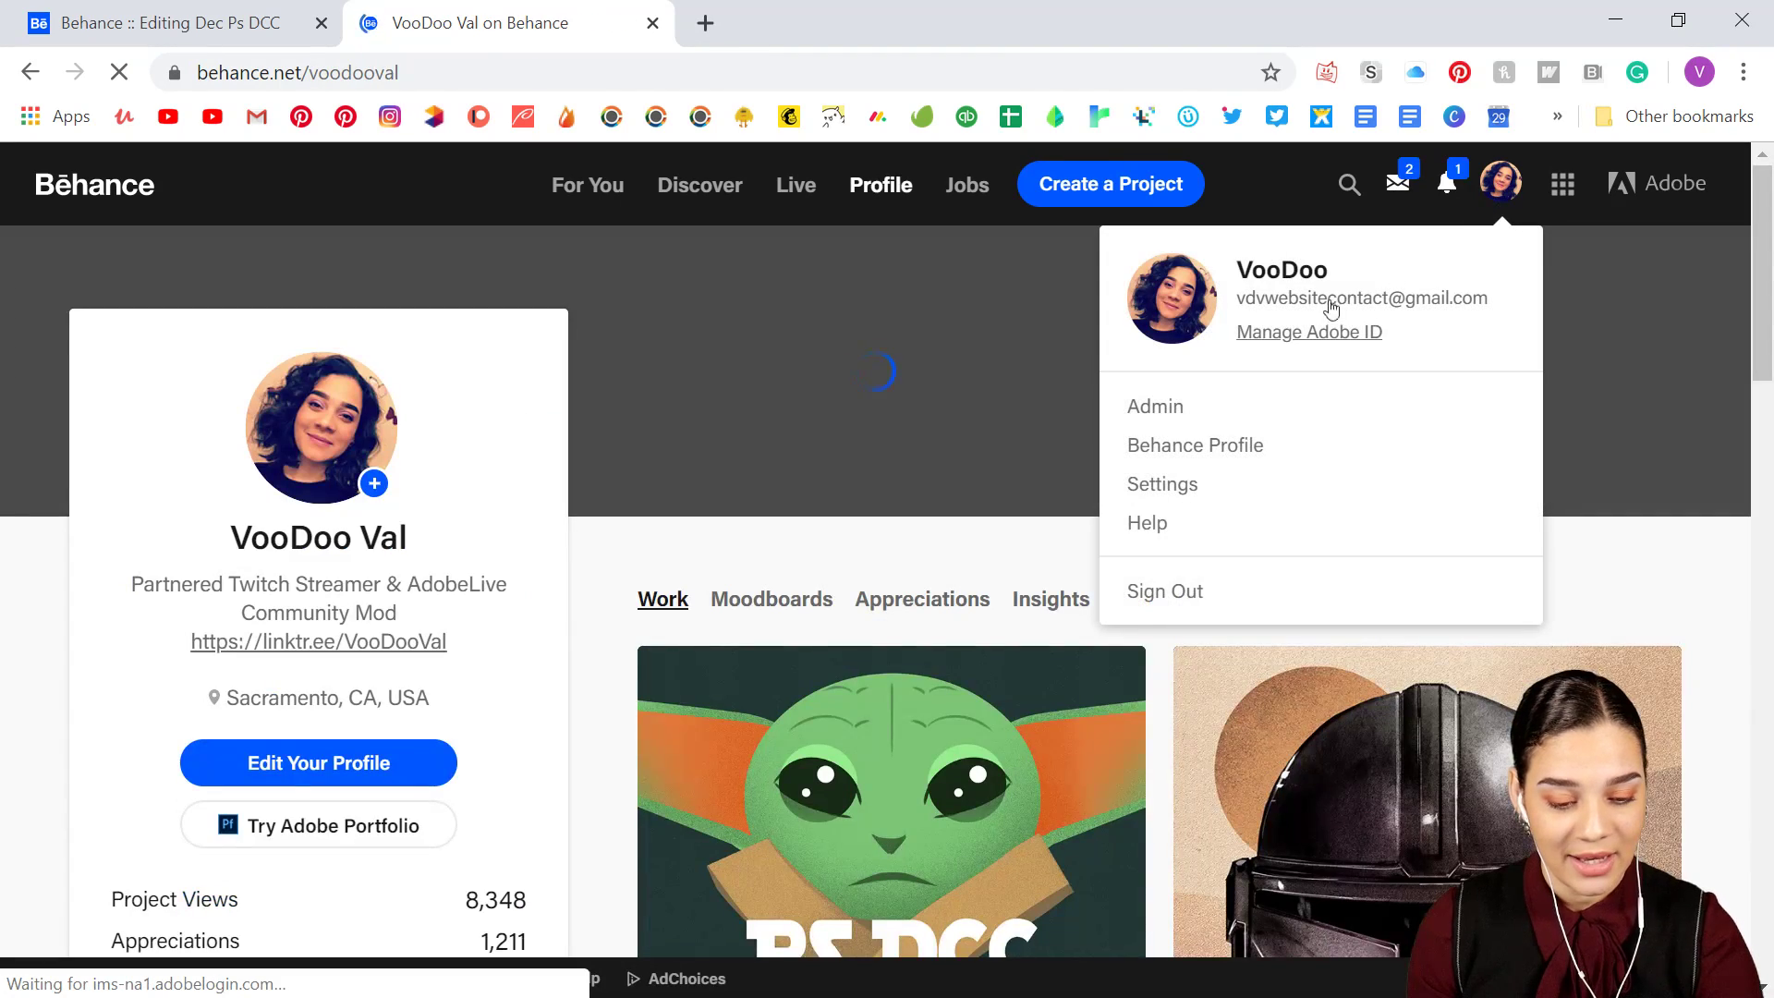
{"action": "left_click", "coordinate": [939, 523]}
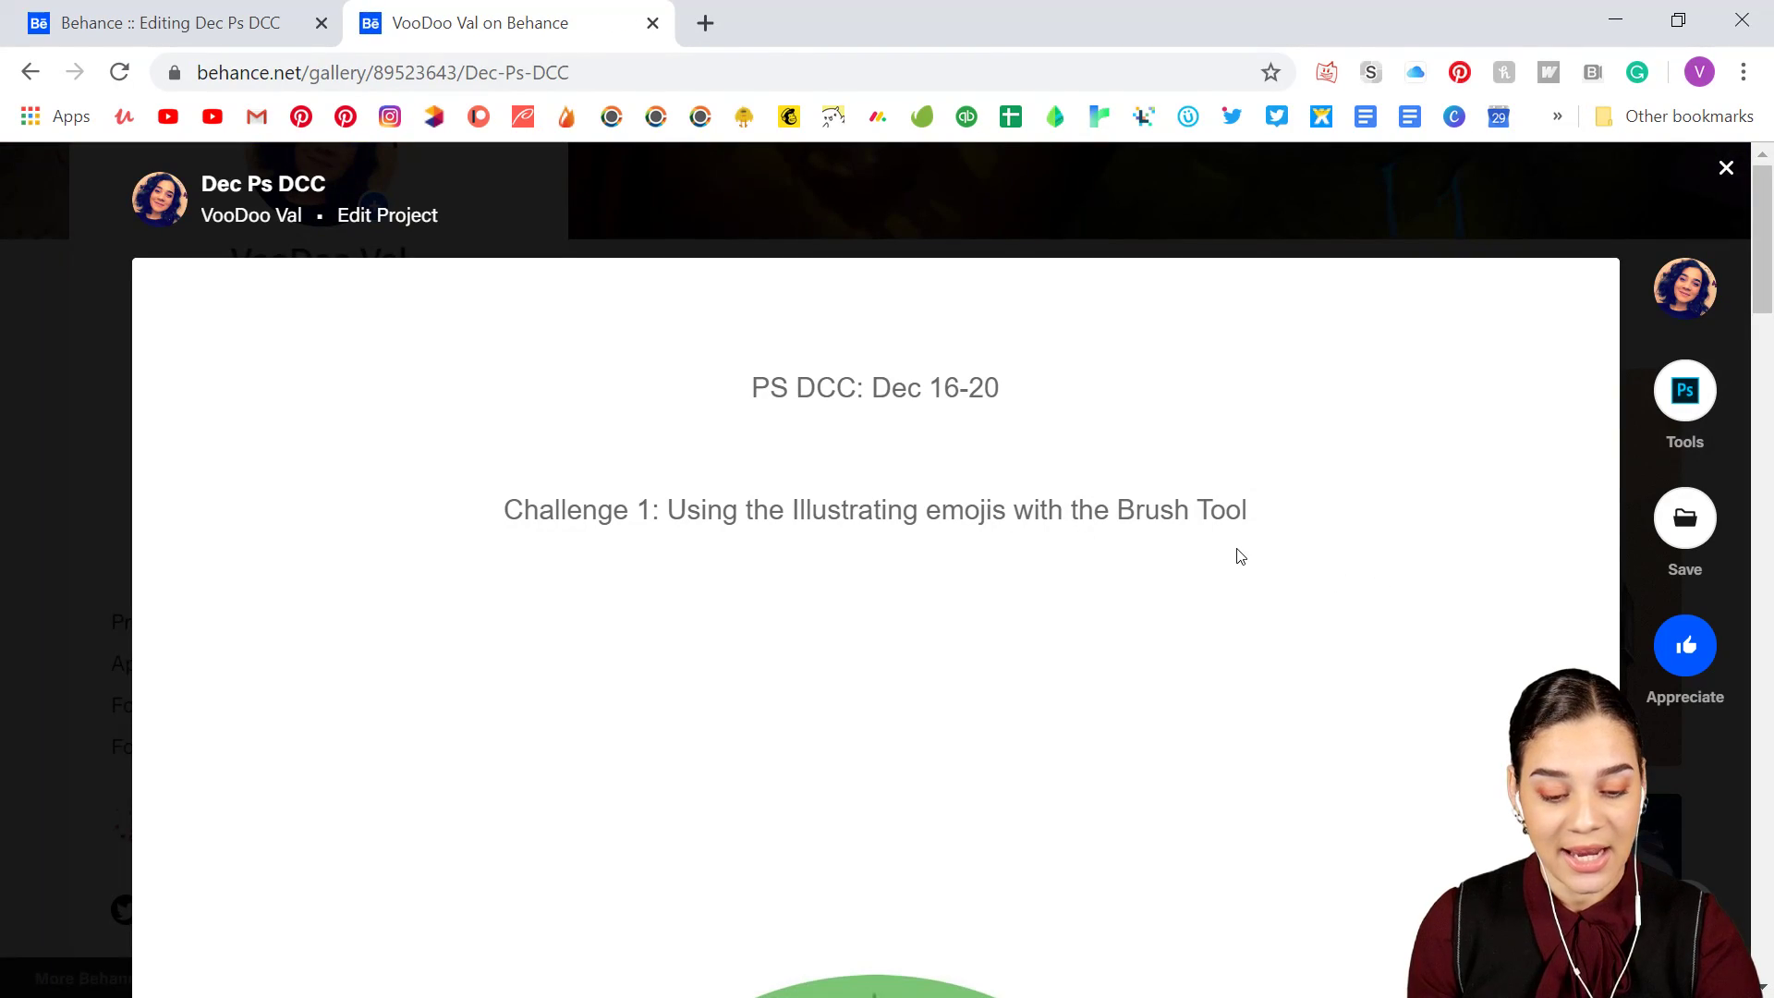
{"action": "scroll", "coordinate": [1241, 555], "scroll_direction": "down", "scroll_amount": 15}
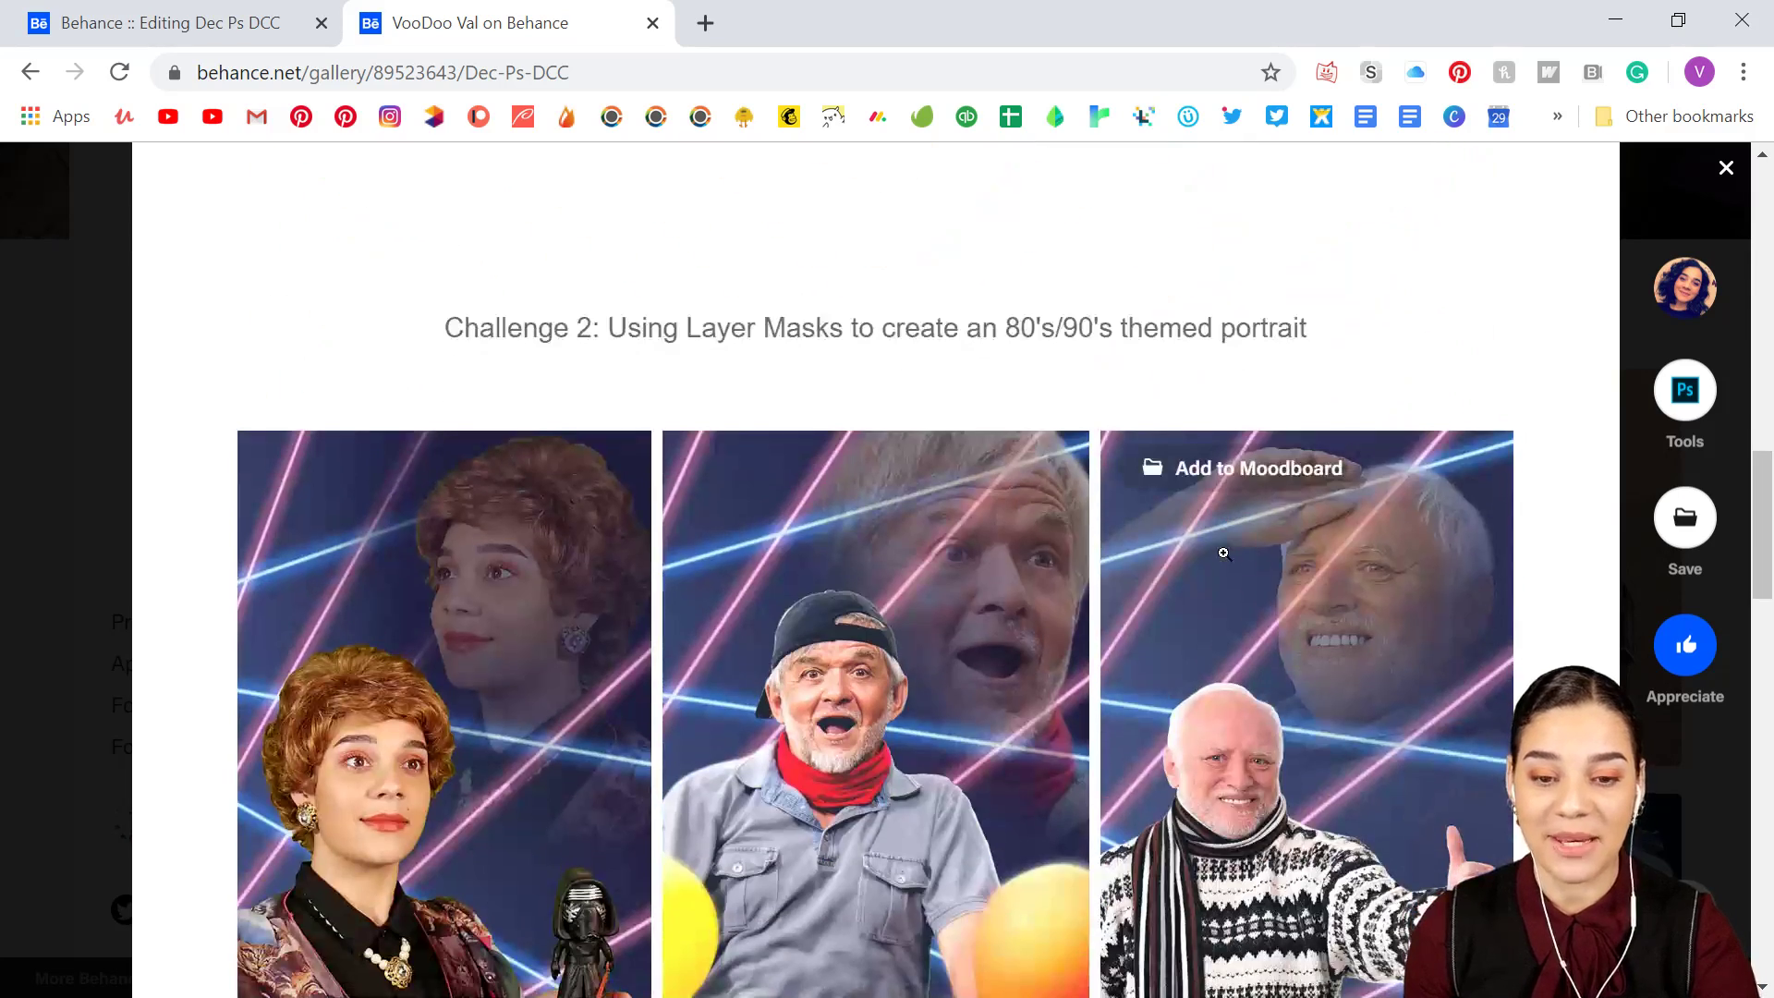
{"action": "scroll", "coordinate": [1224, 552], "scroll_direction": "down", "scroll_amount": 3}
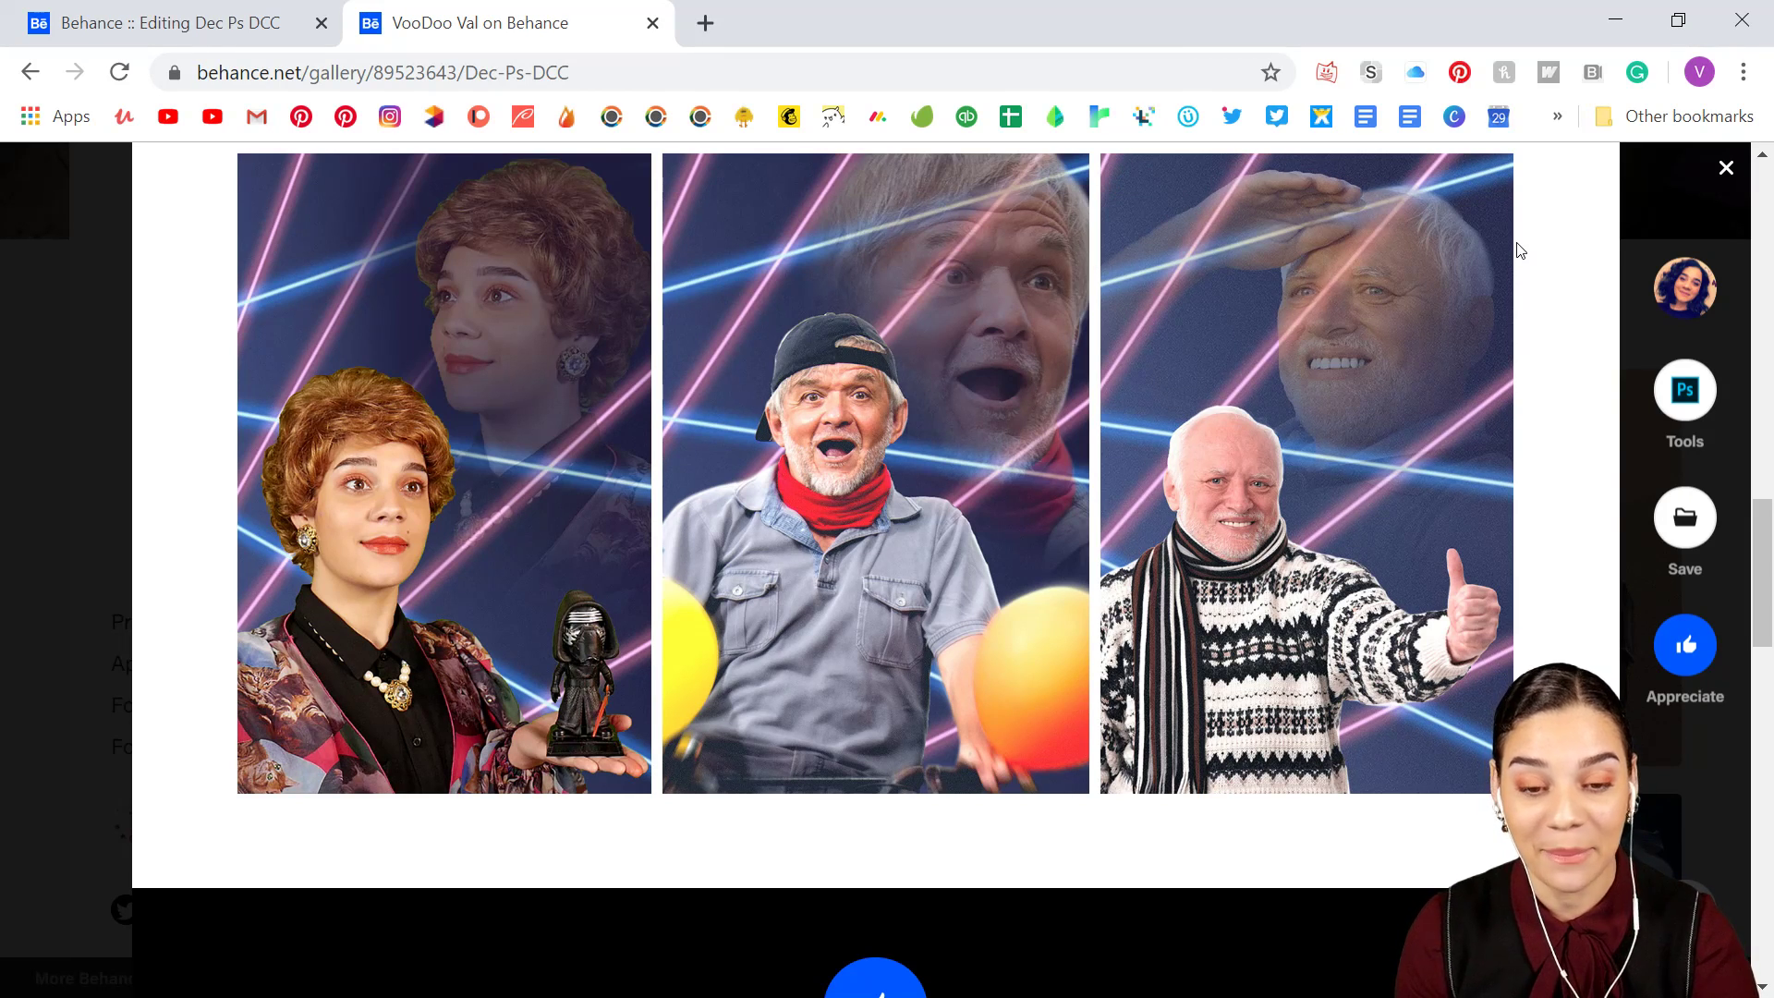
Switch to Discord and upload 8-90s Val.jpg to the Adobe XD server's current-challenge channel with the comment "Here is my entry for today!".
{"action": "key", "text": "alt+Tab"}
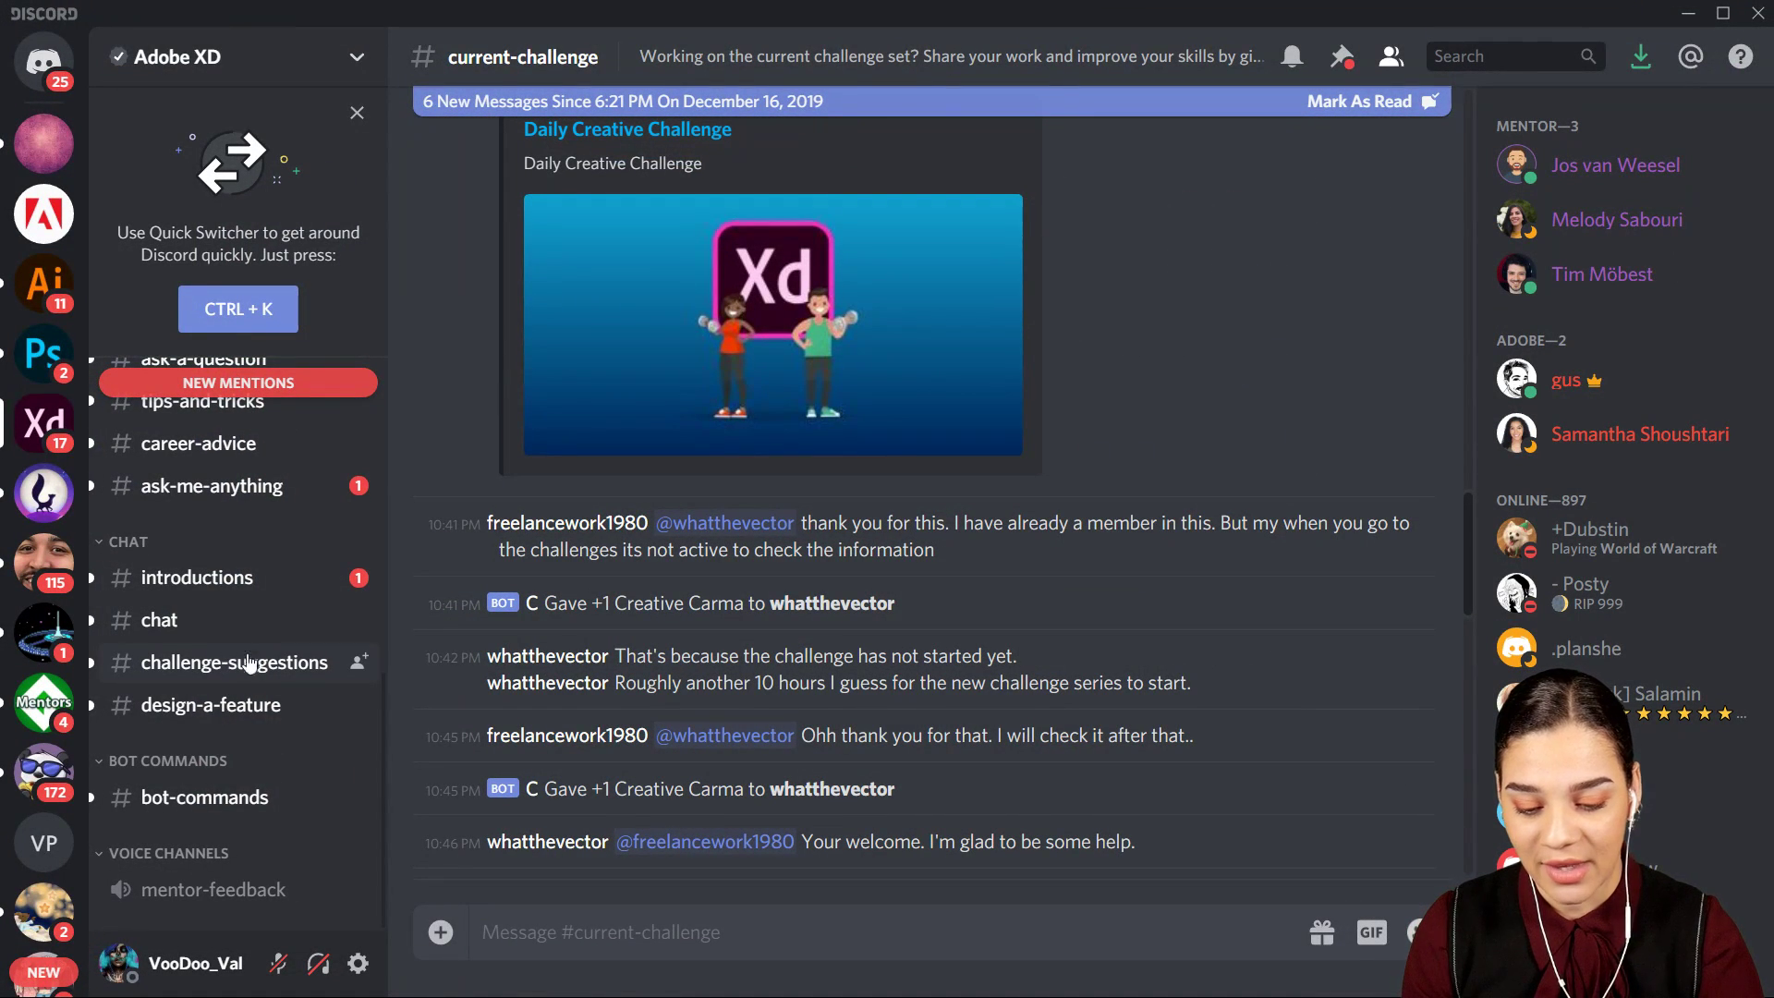
{"action": "scroll", "coordinate": [270, 703], "scroll_direction": "up", "scroll_amount": 6}
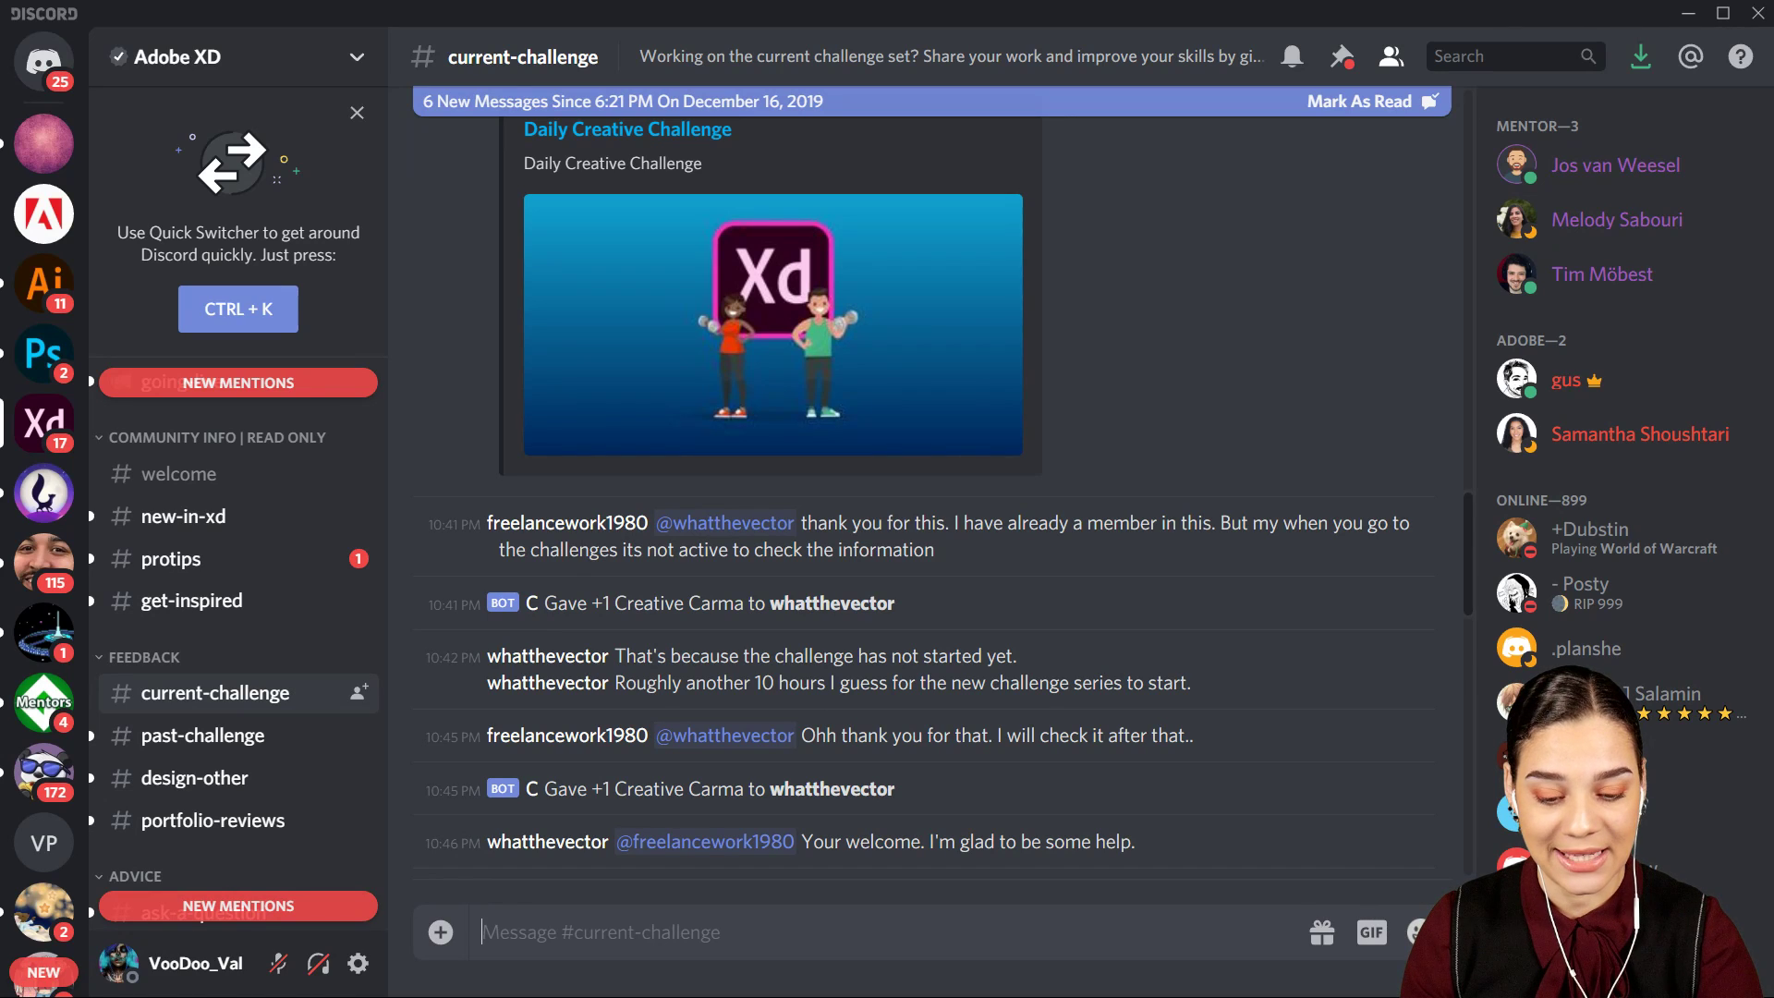
{"action": "double_click", "coordinate": [1087, 504]}
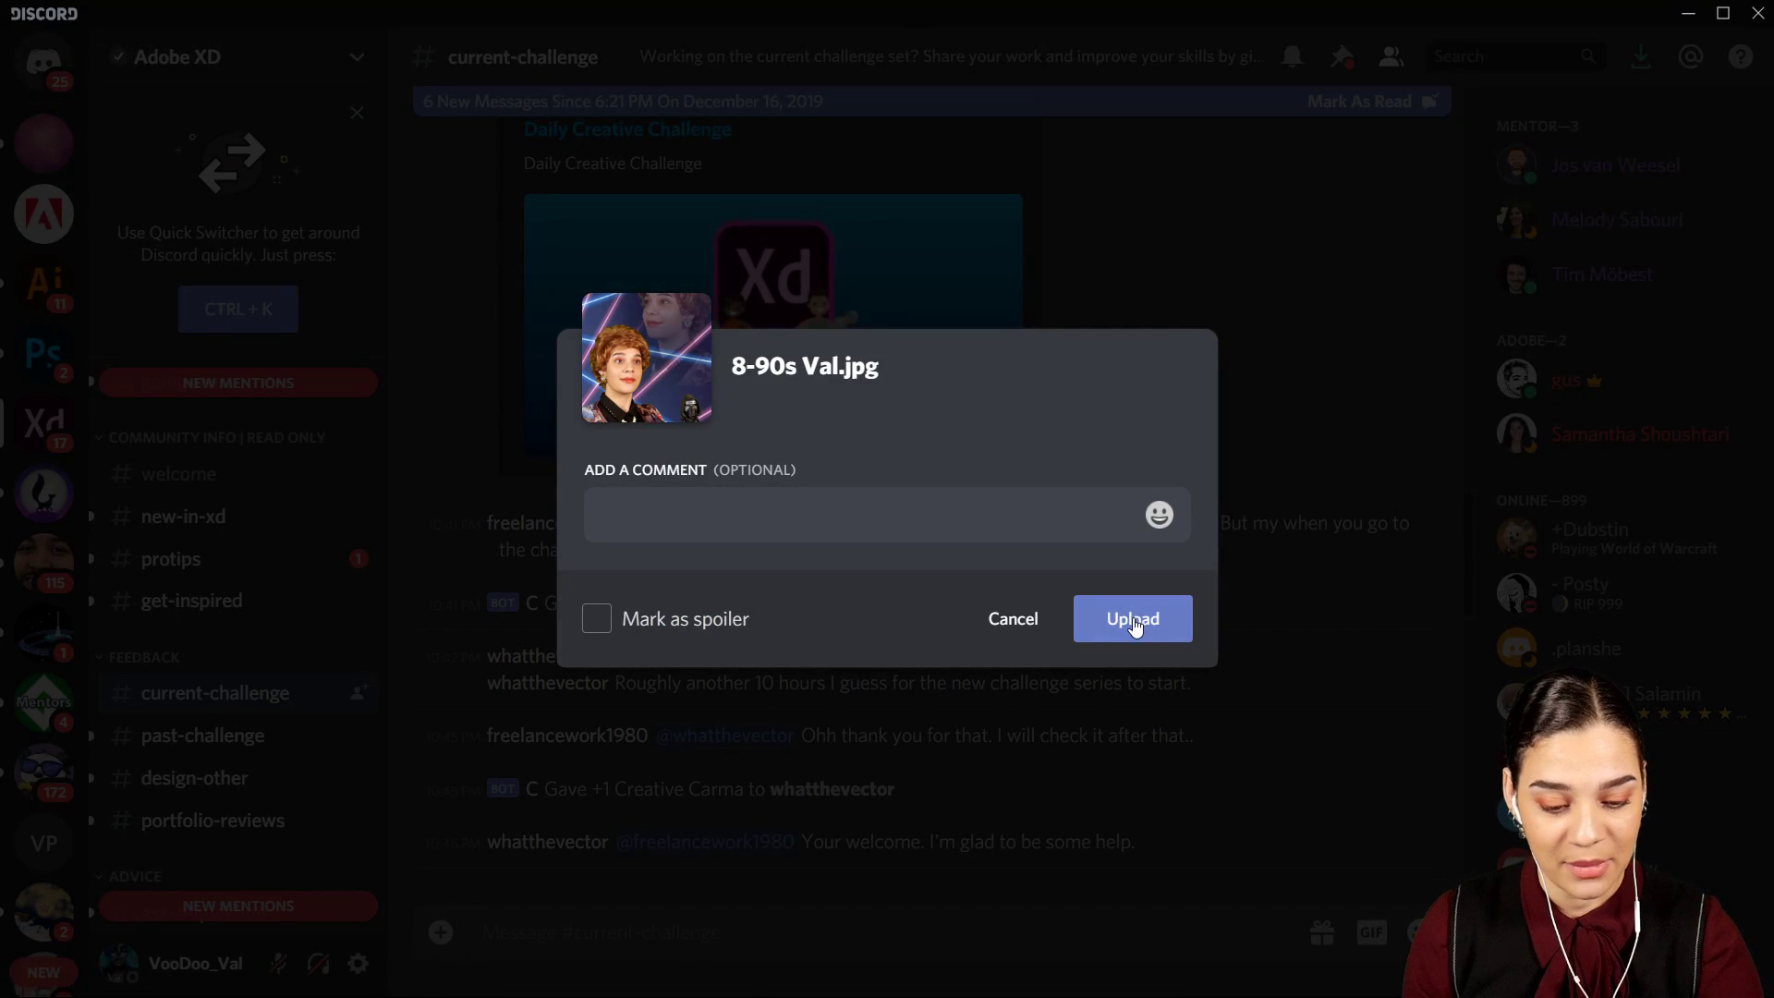
{"action": "type", "text": "Here is my ent"}
{"action": "type", "text": "ry"}
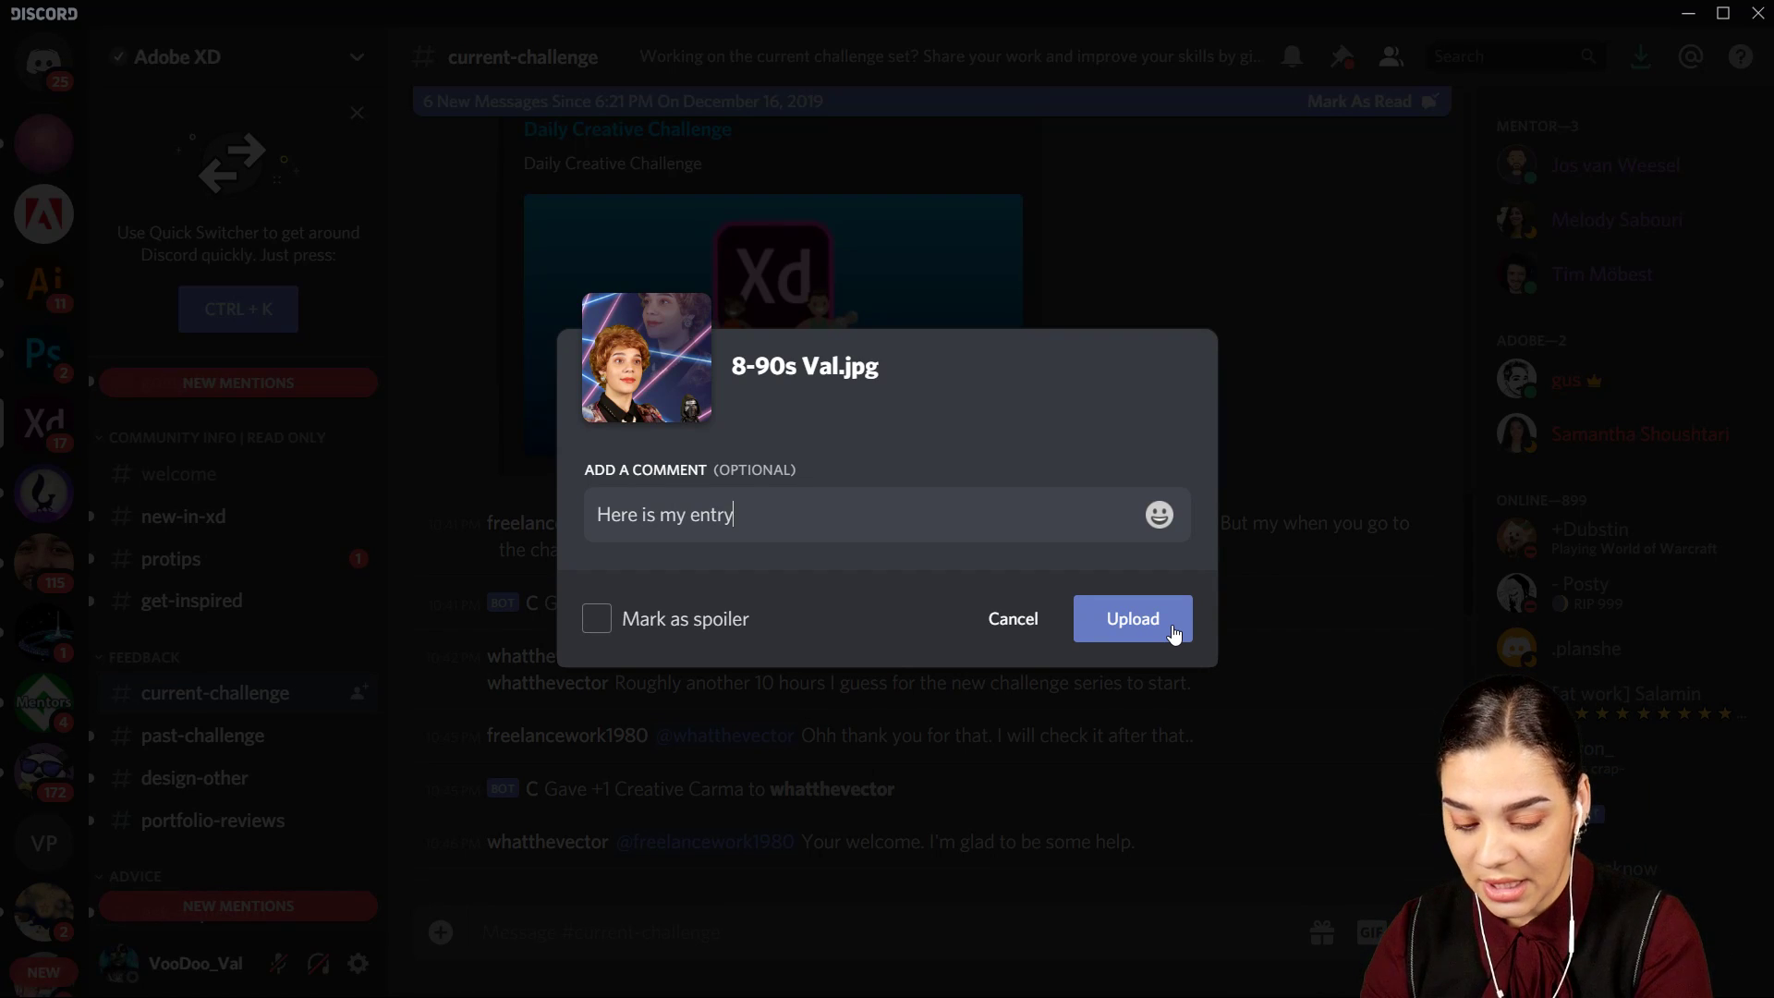
{"action": "type", "text": " for today!"}
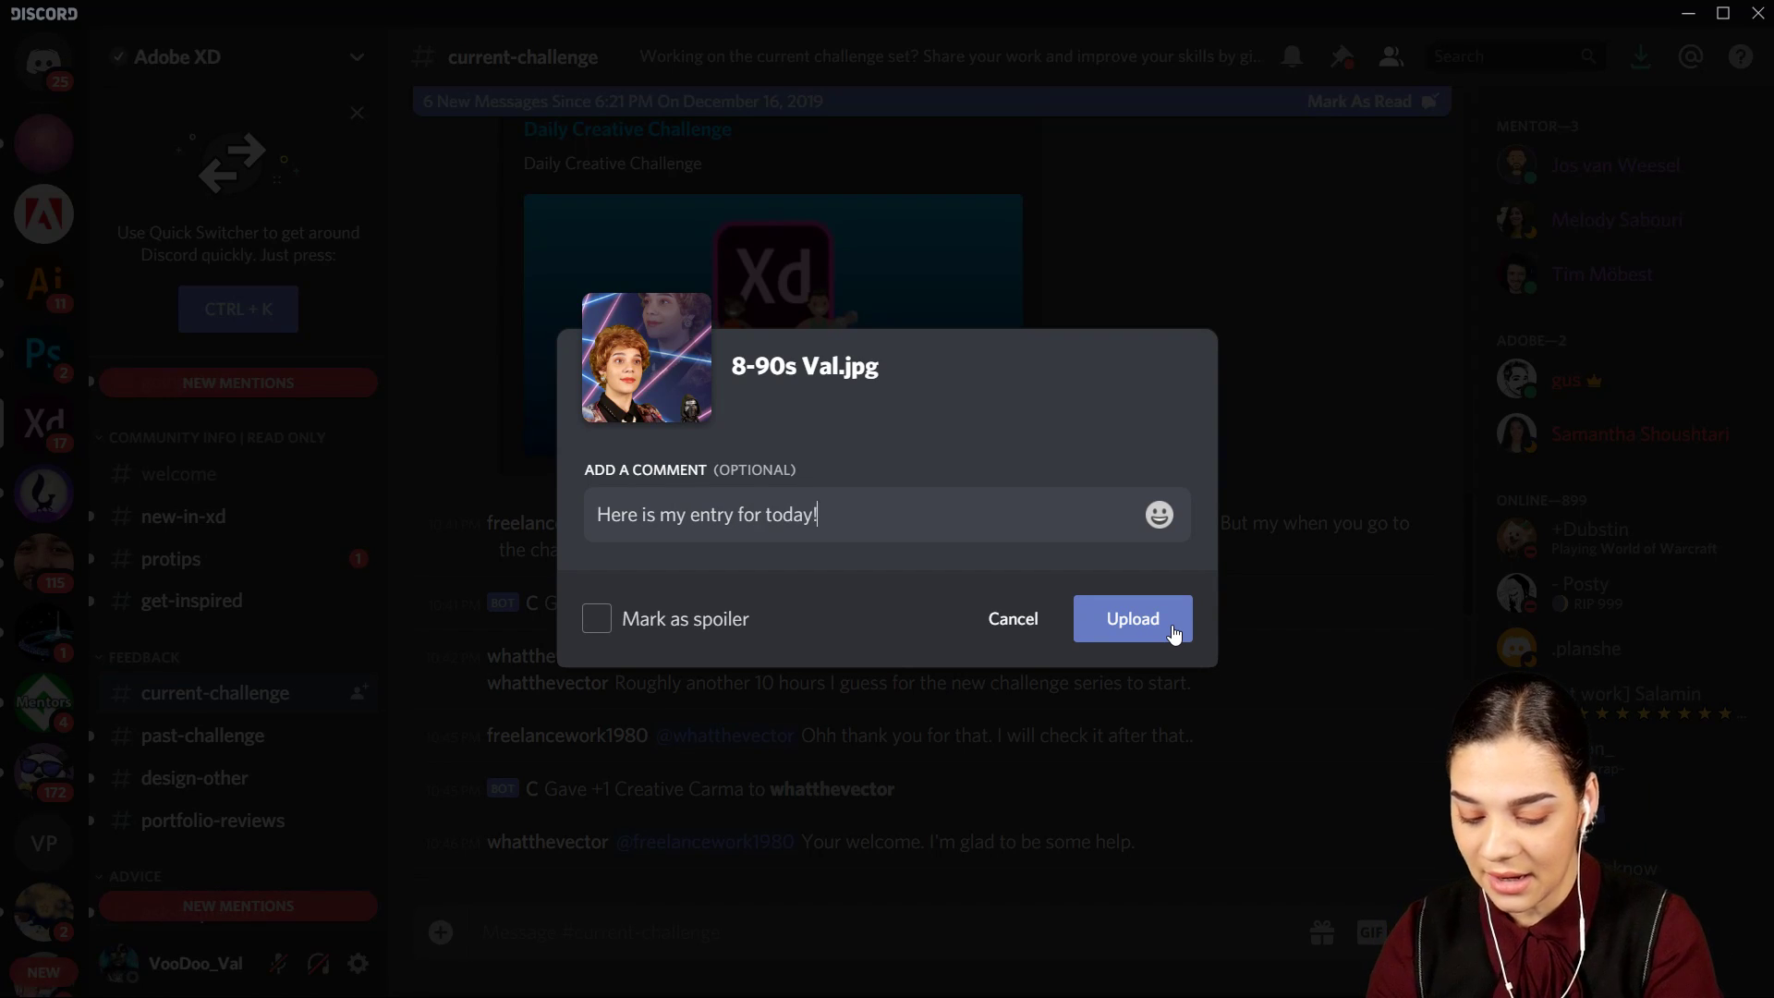
{"action": "left_click", "coordinate": [1172, 628]}
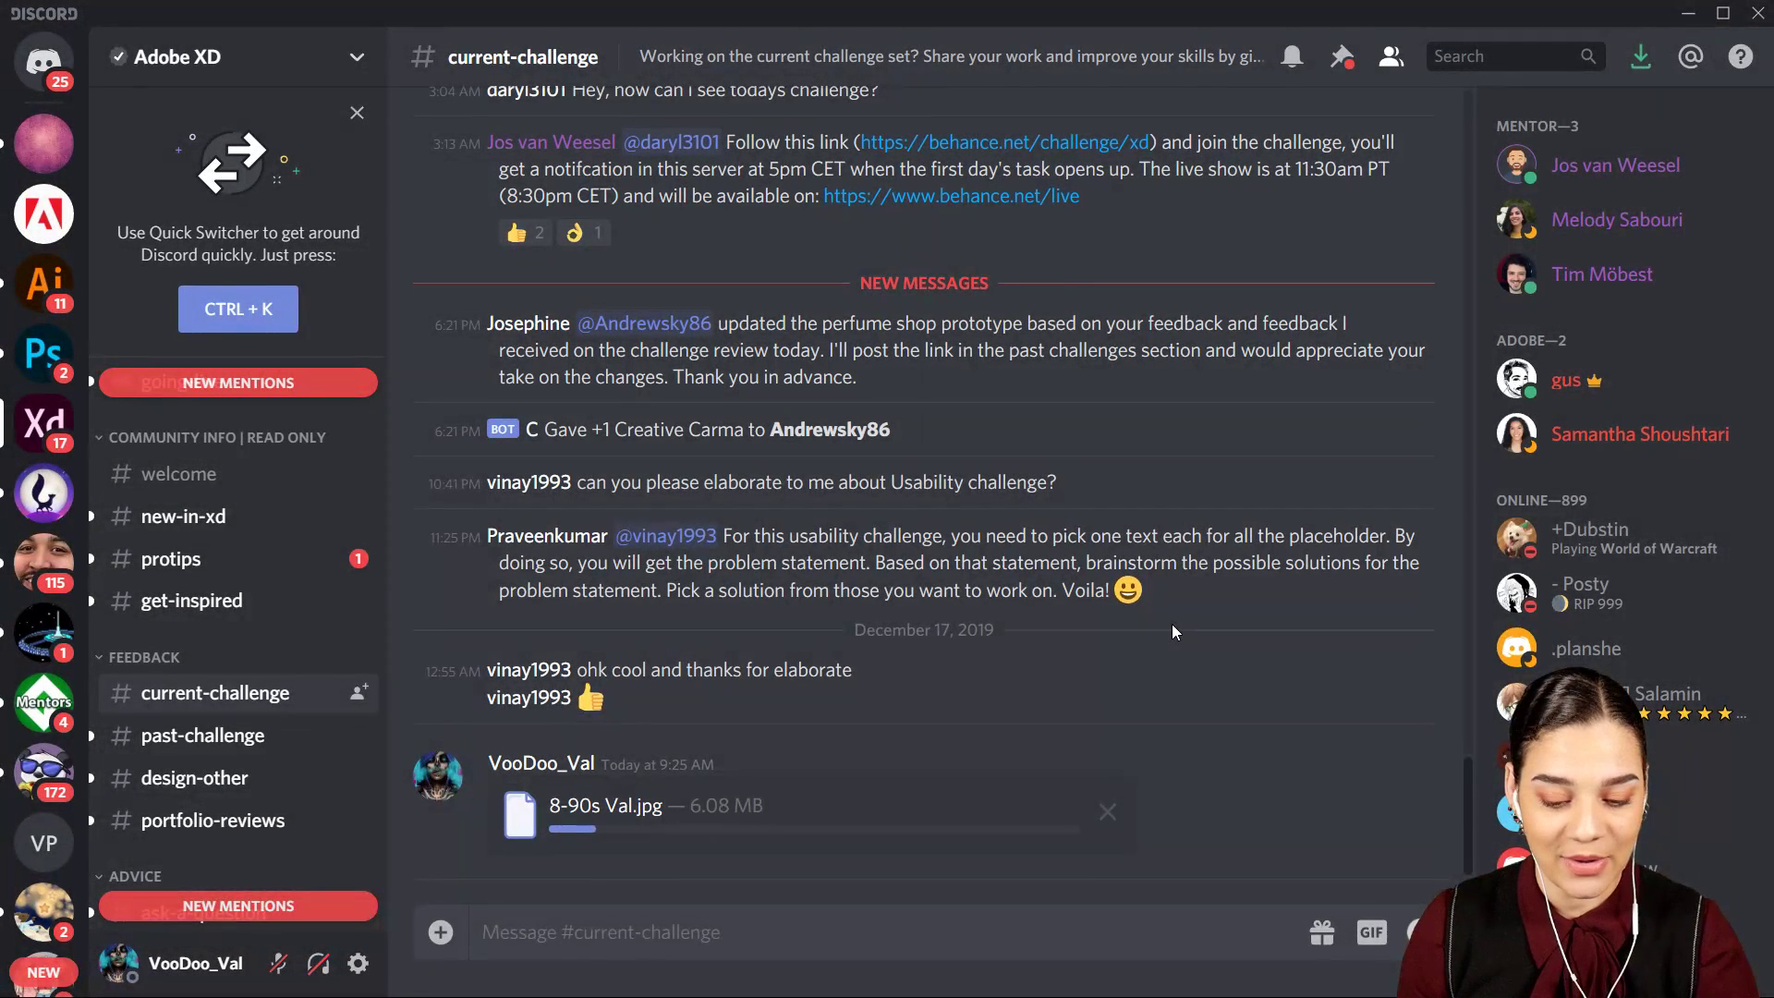